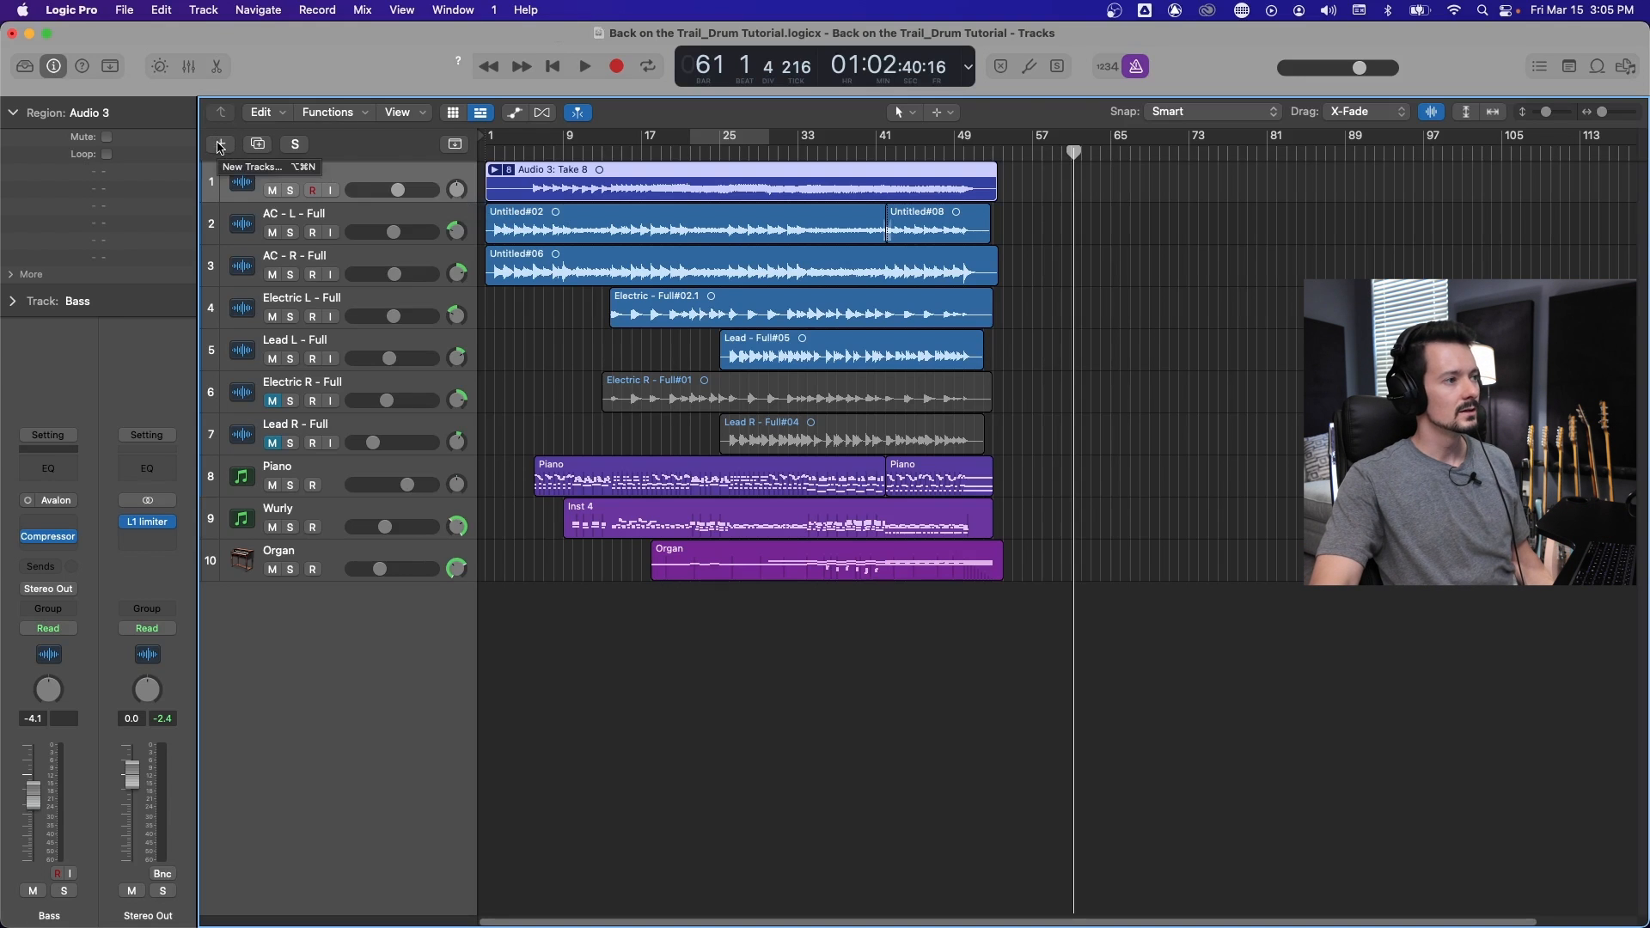
Create a new Drummer track in the Songwriter genre.
click(220, 145)
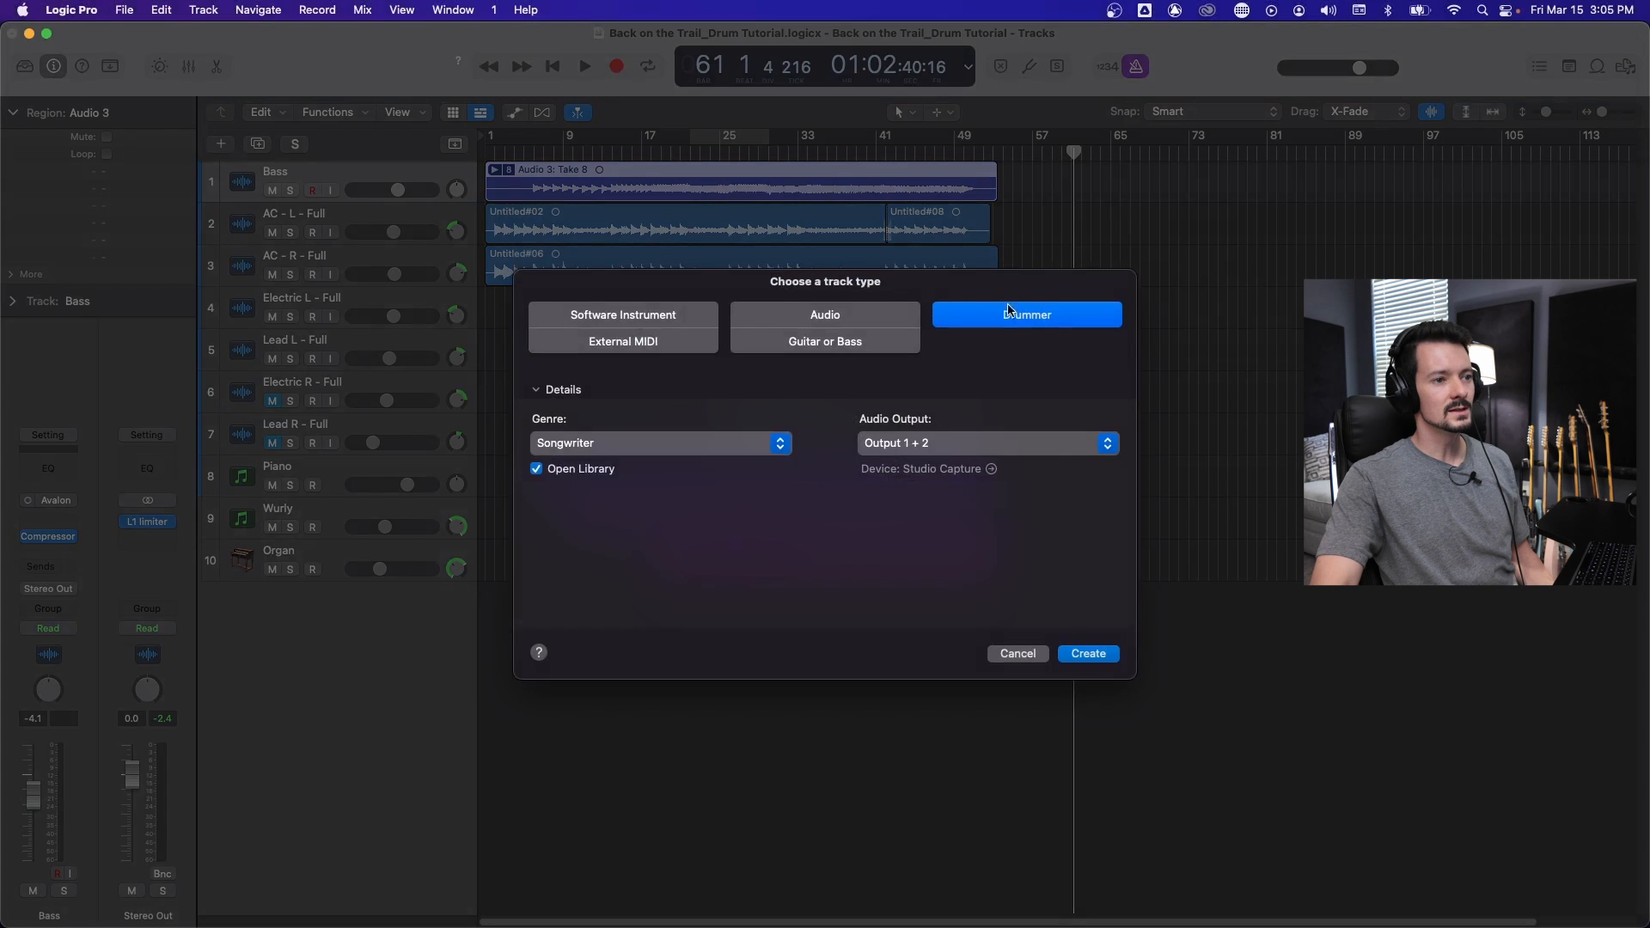
click(632, 325)
click(818, 315)
click(1026, 320)
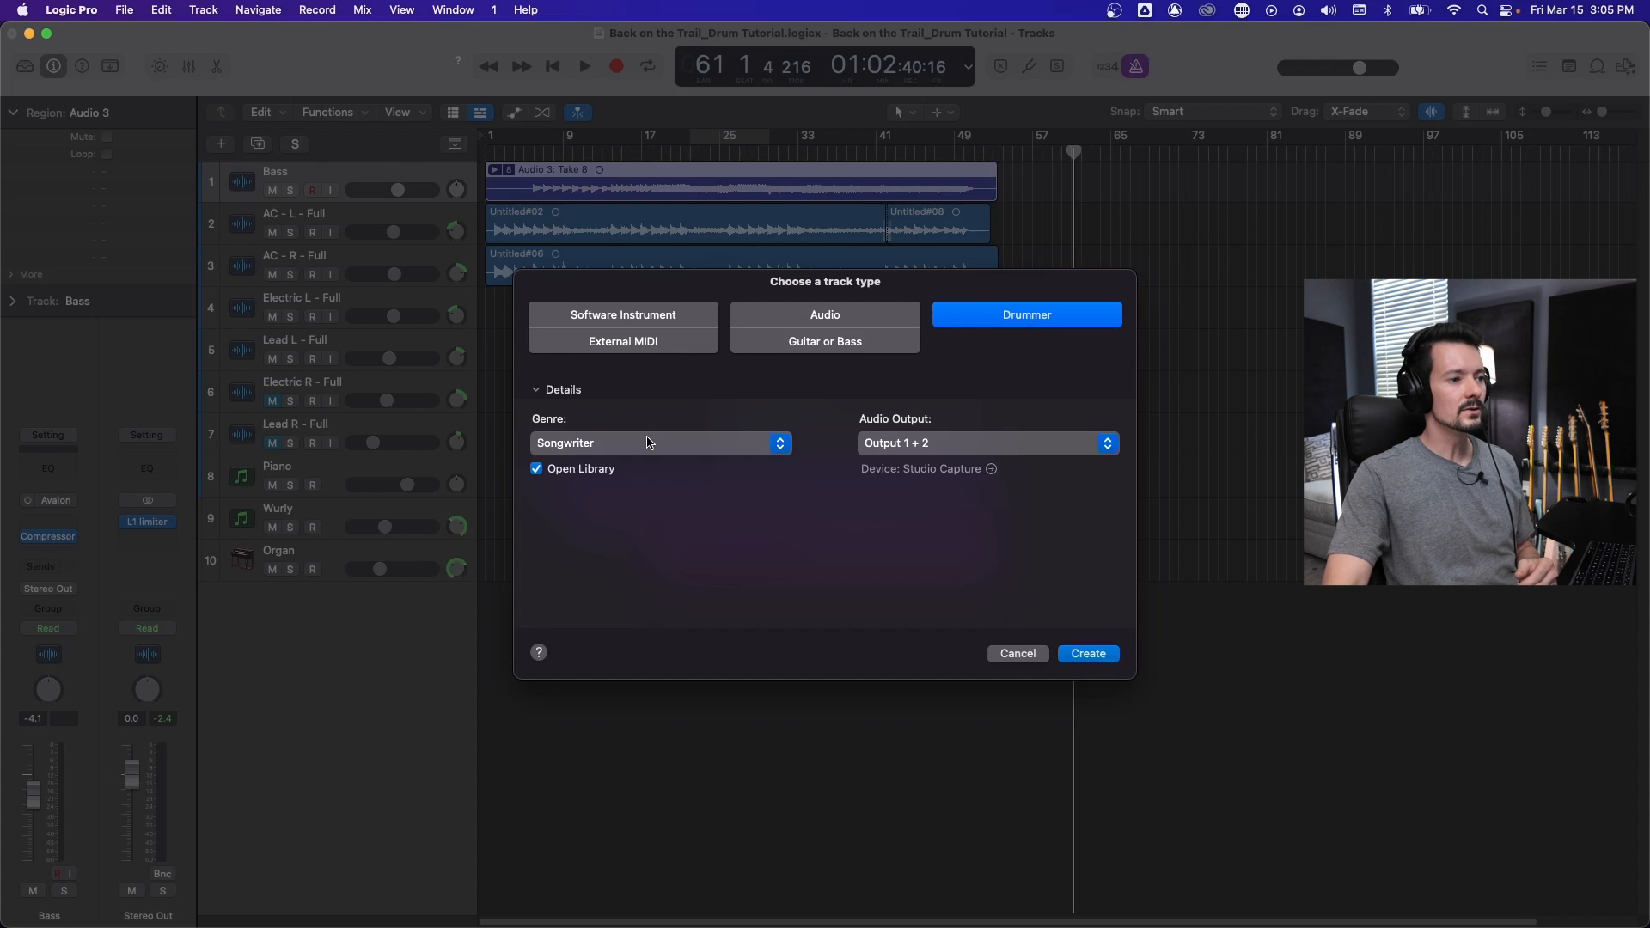
click(647, 442)
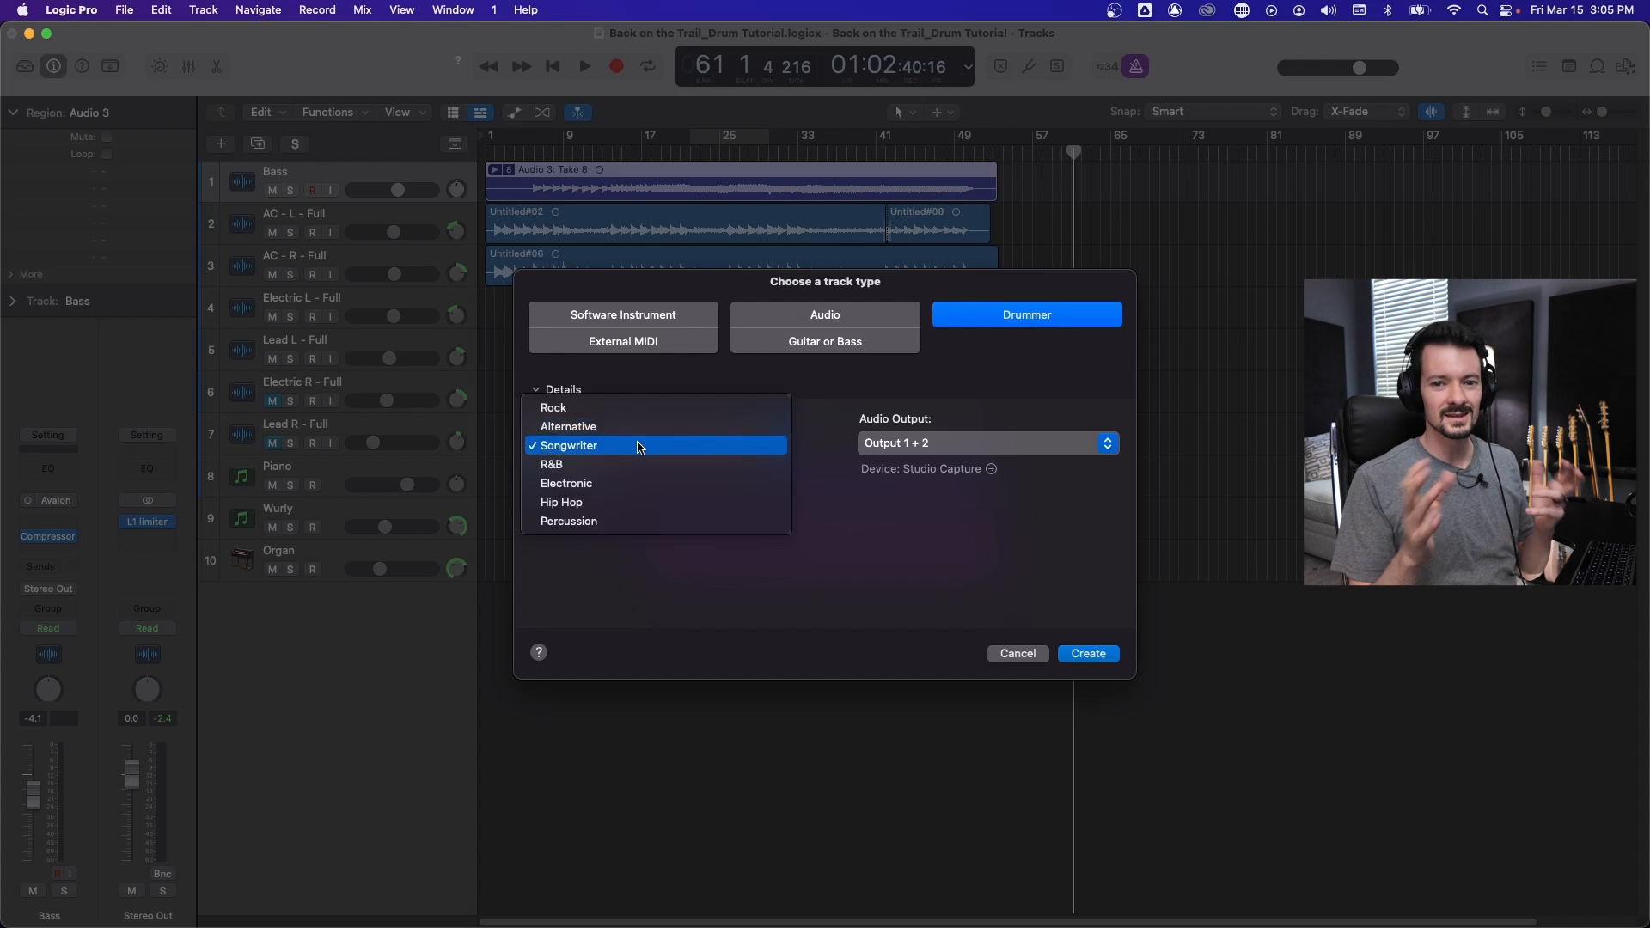
click(589, 448)
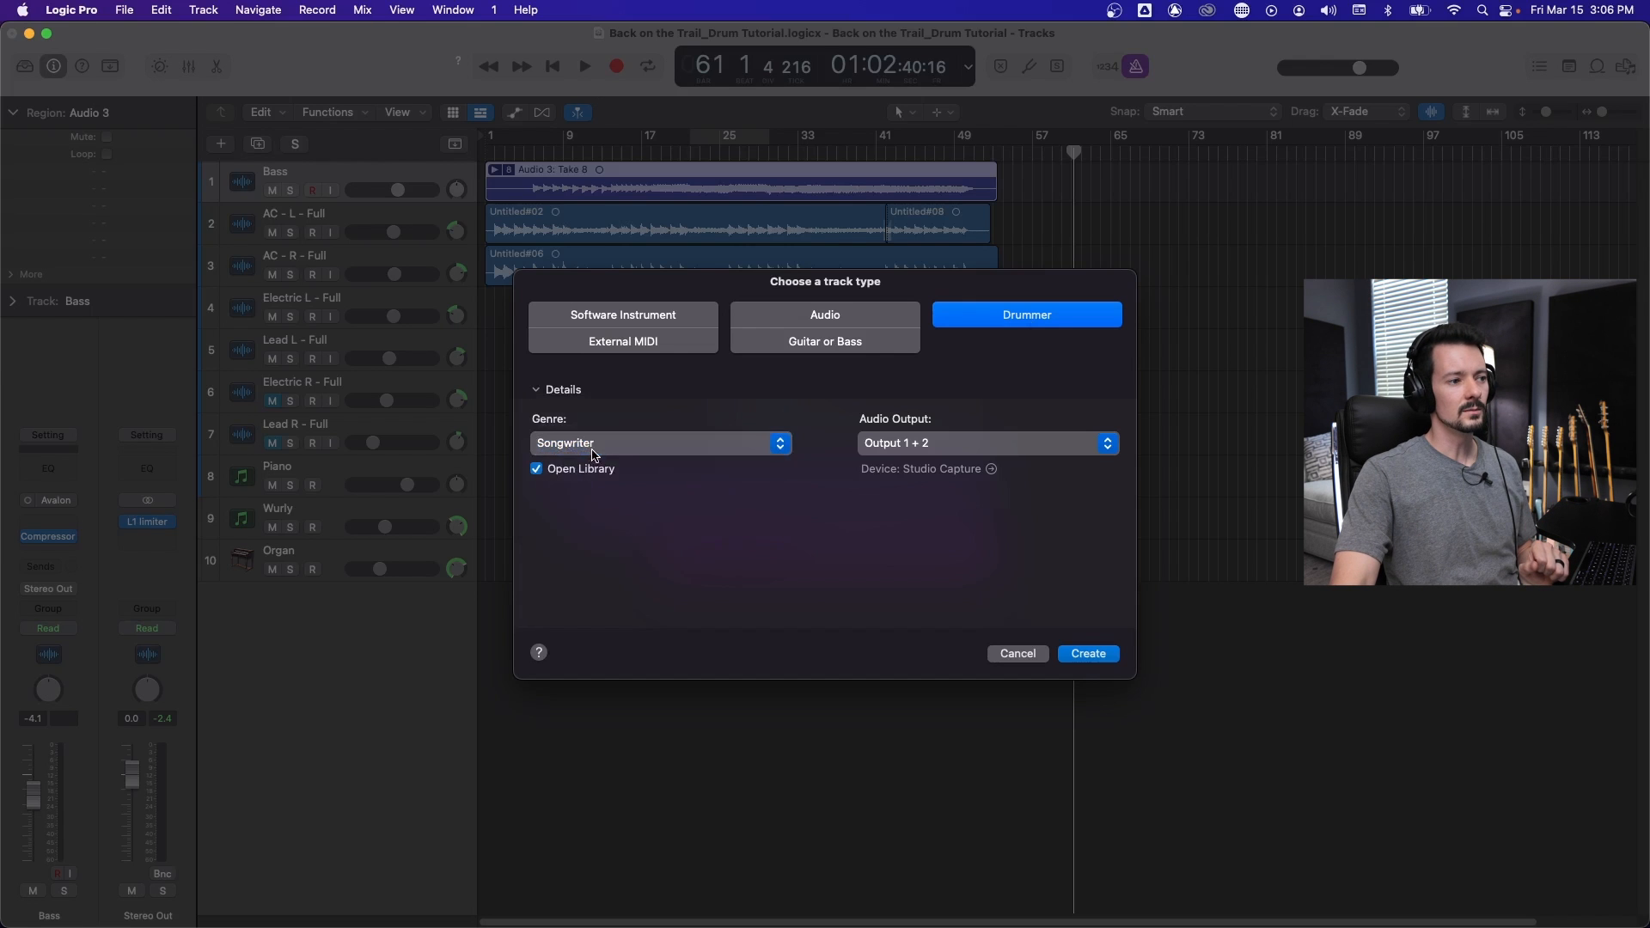
click(1088, 654)
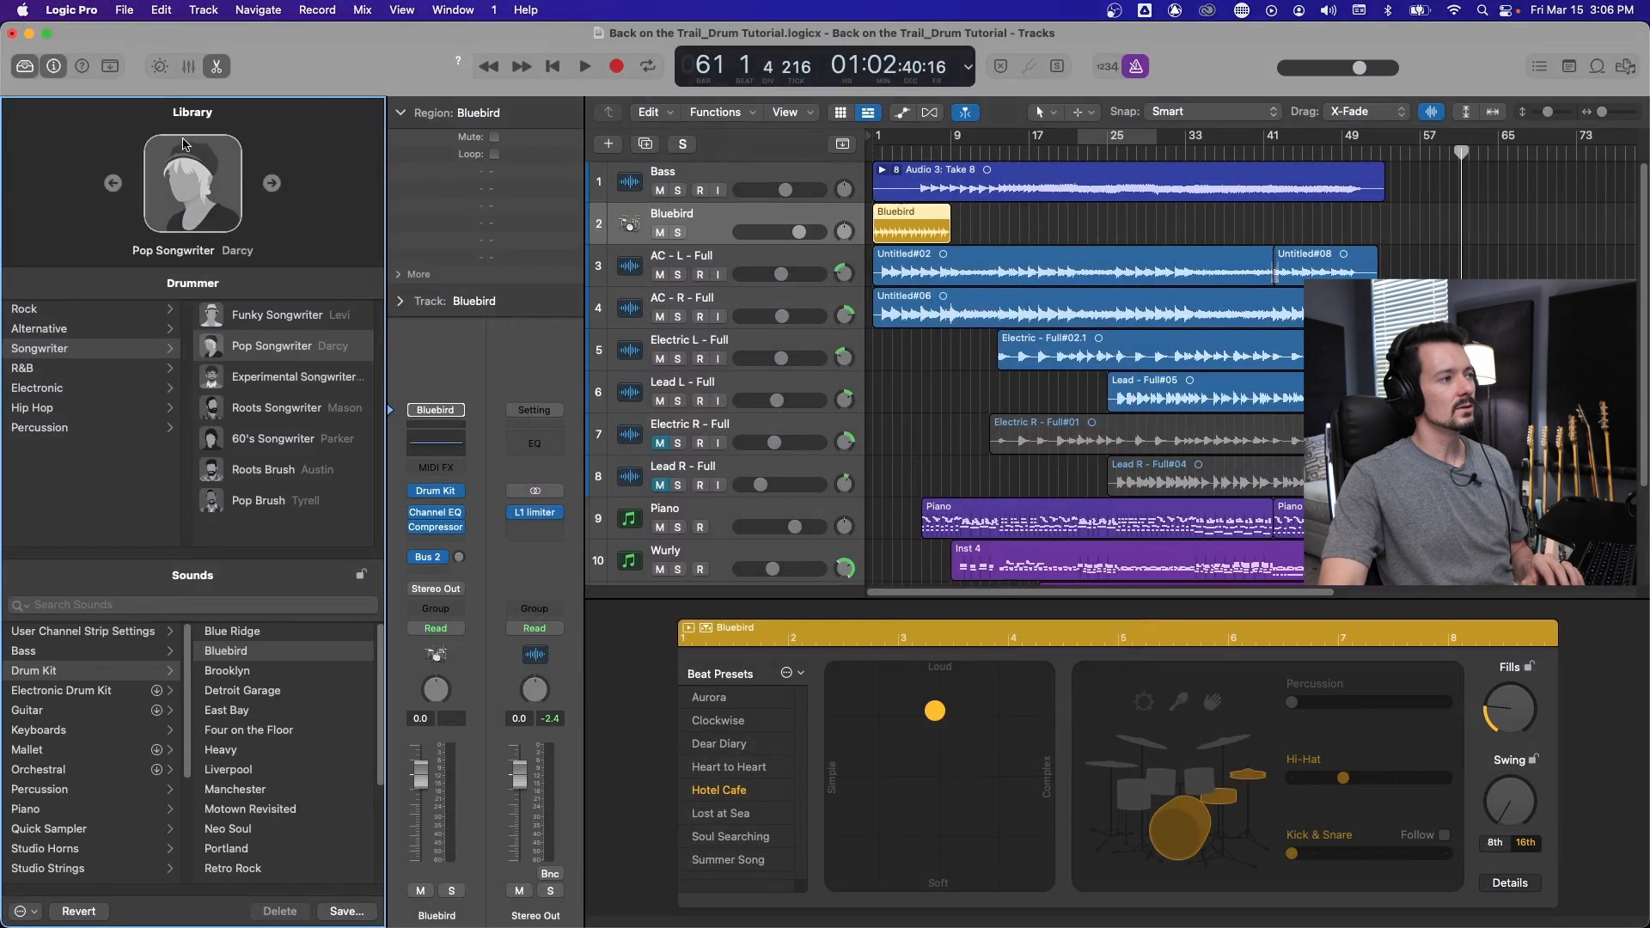
Try the Pop Rock and Retro Rock drummers from the Rock genre on the new drum track.
click(25, 67)
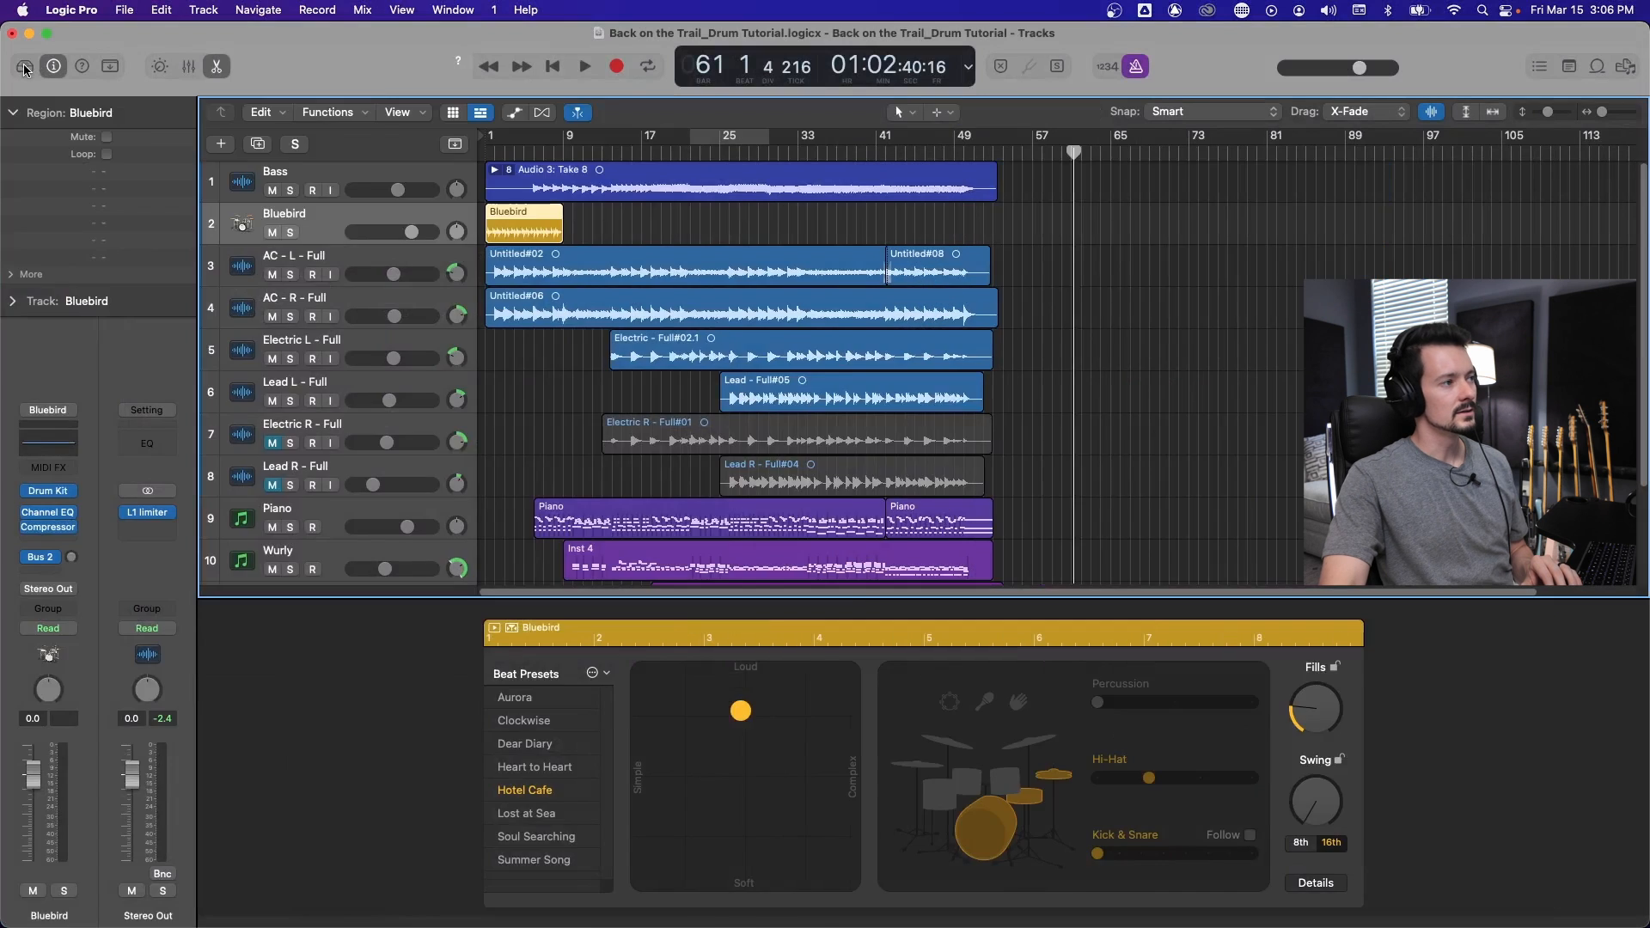
click(25, 67)
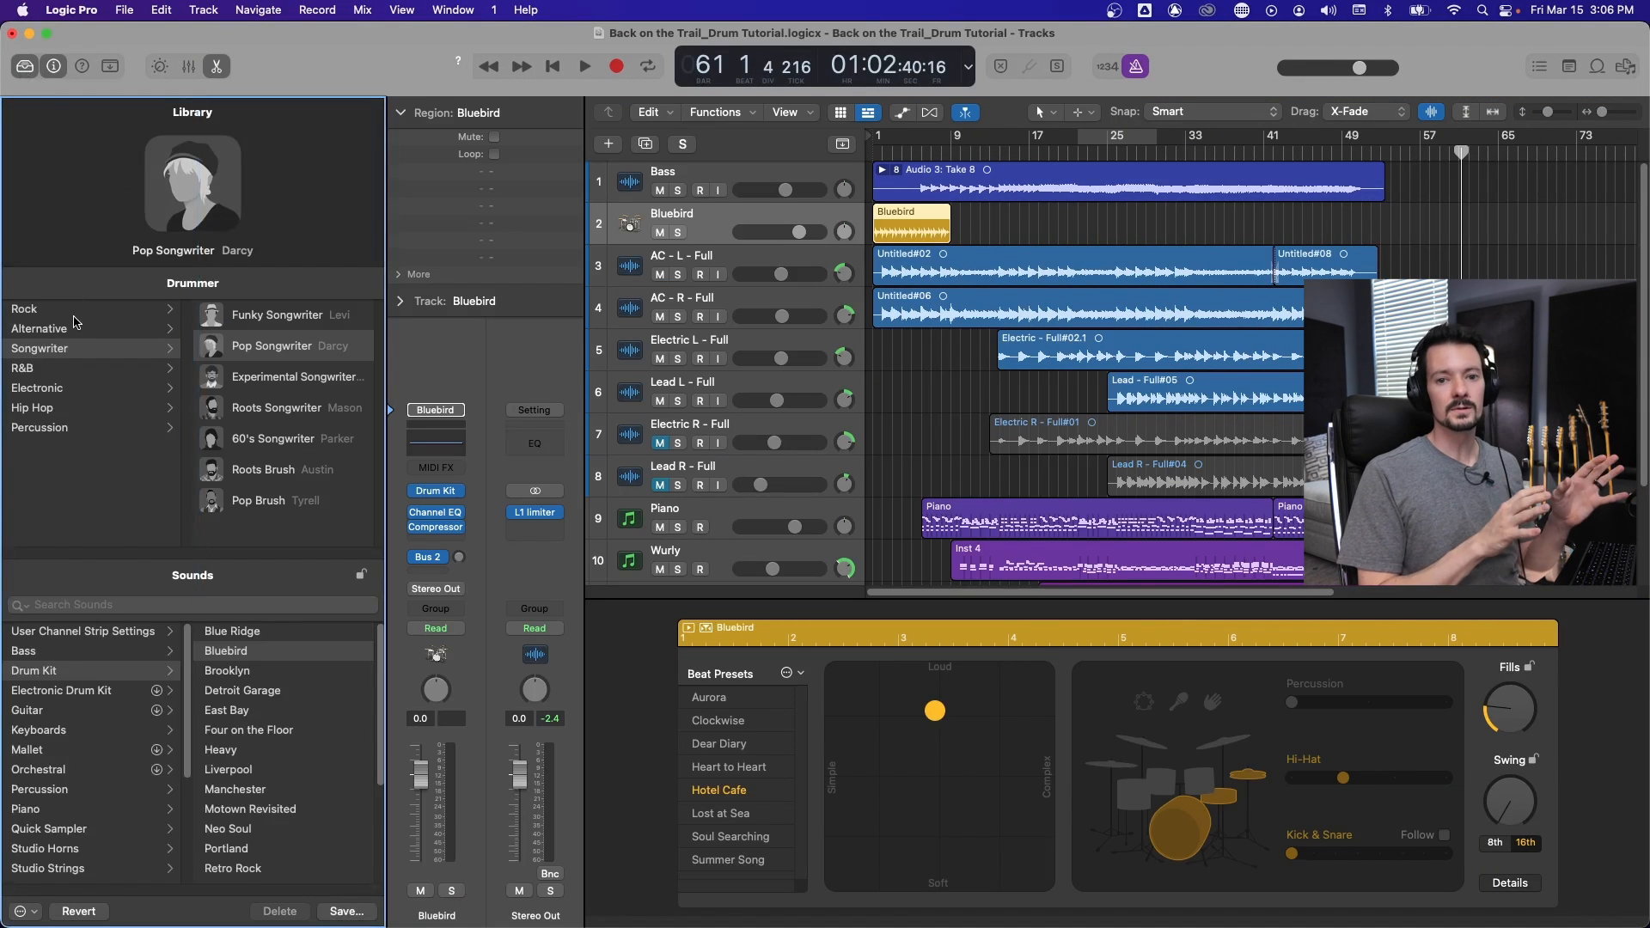
click(76, 310)
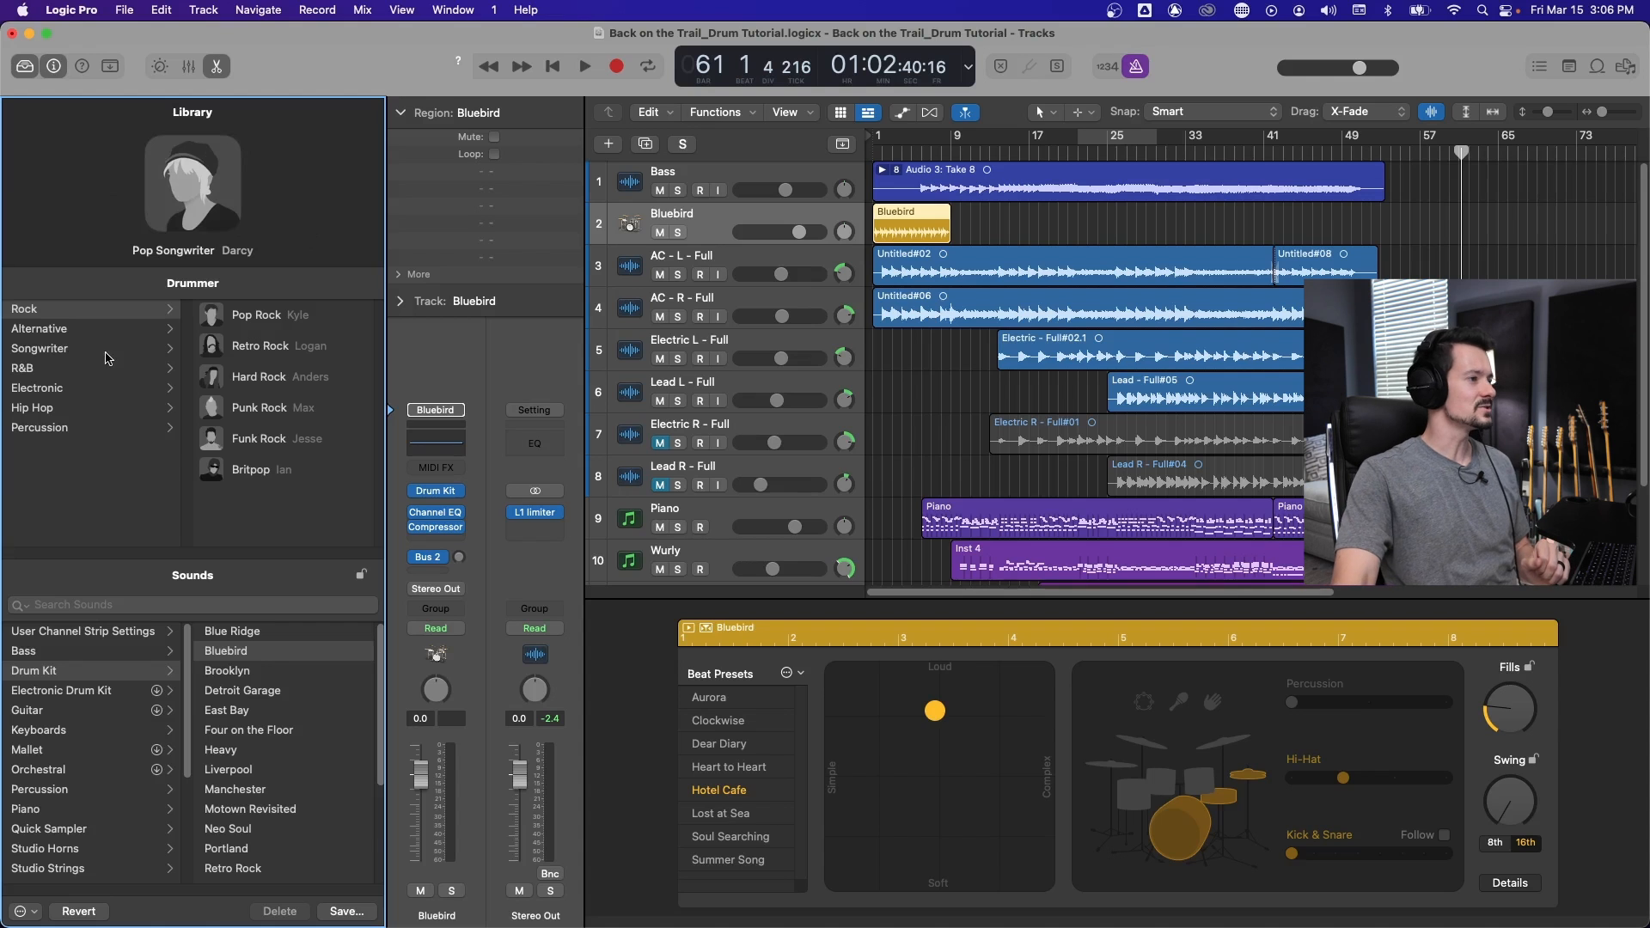
click(258, 315)
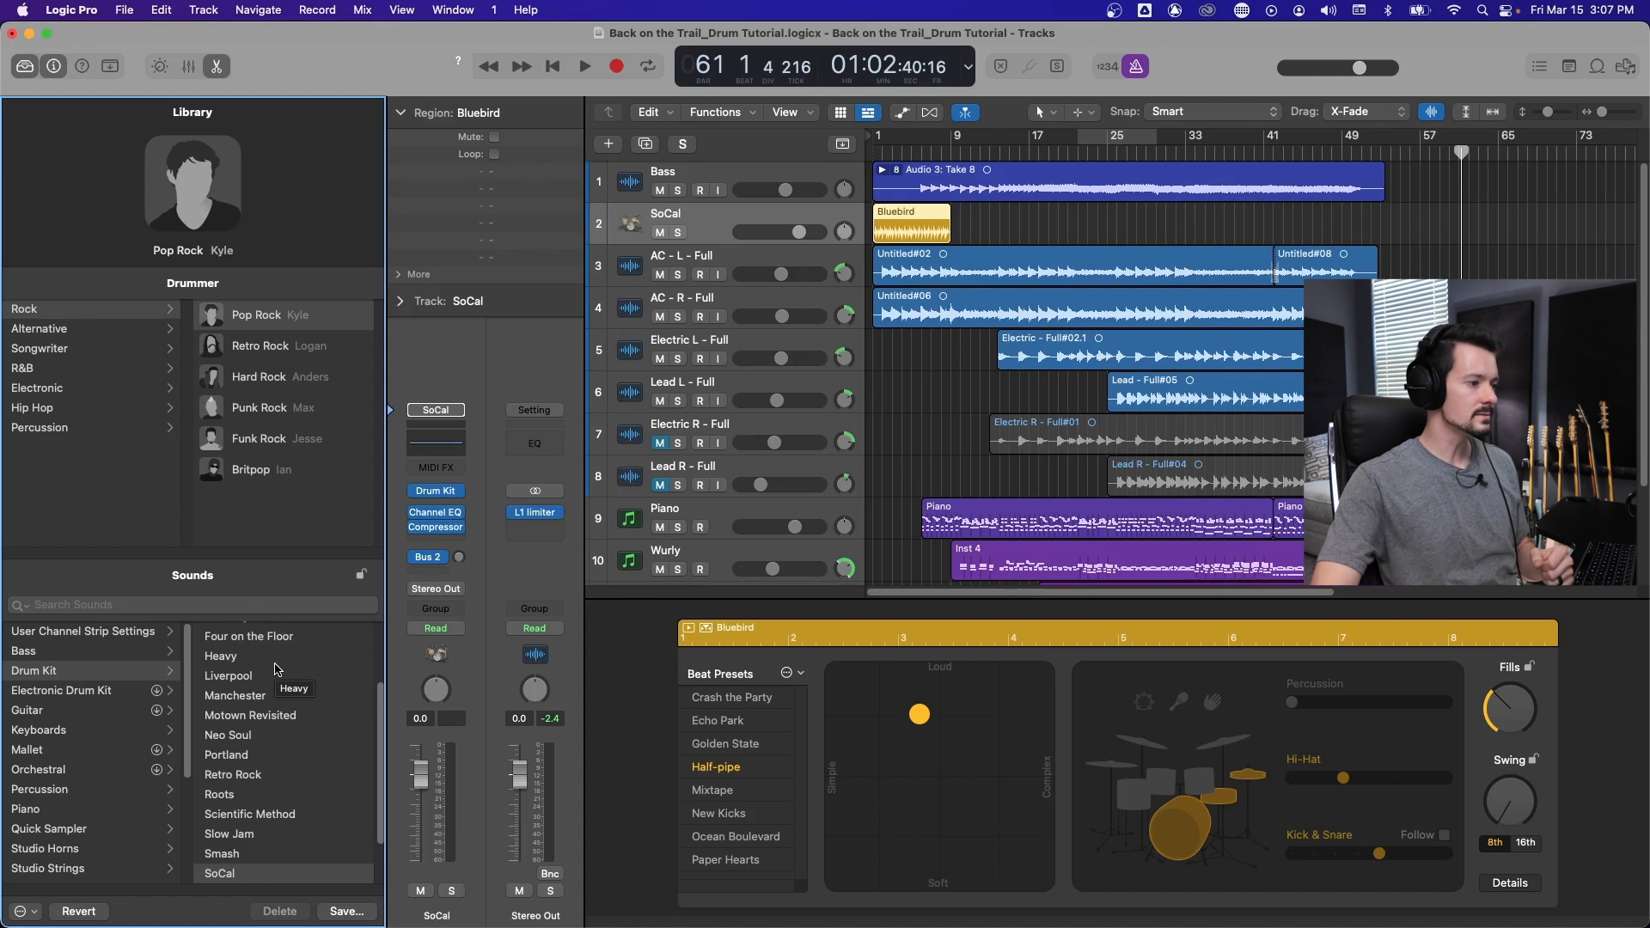
click(279, 353)
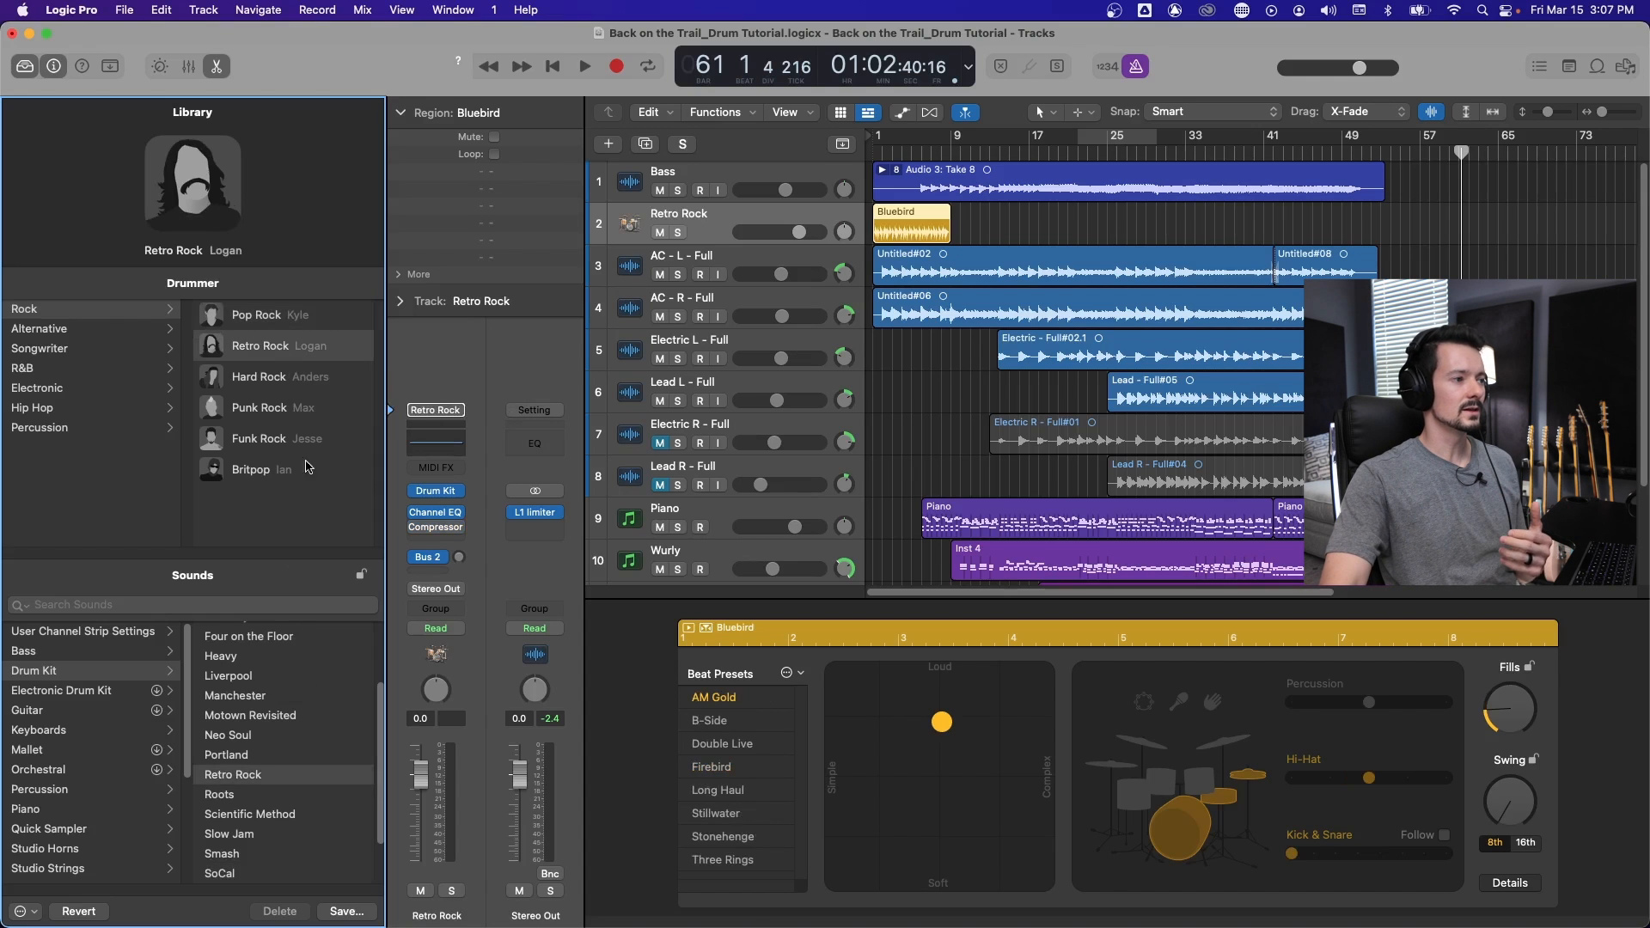
Change the drum track's drummer to 60's Songwriter from the Songwriter genre.
click(39, 348)
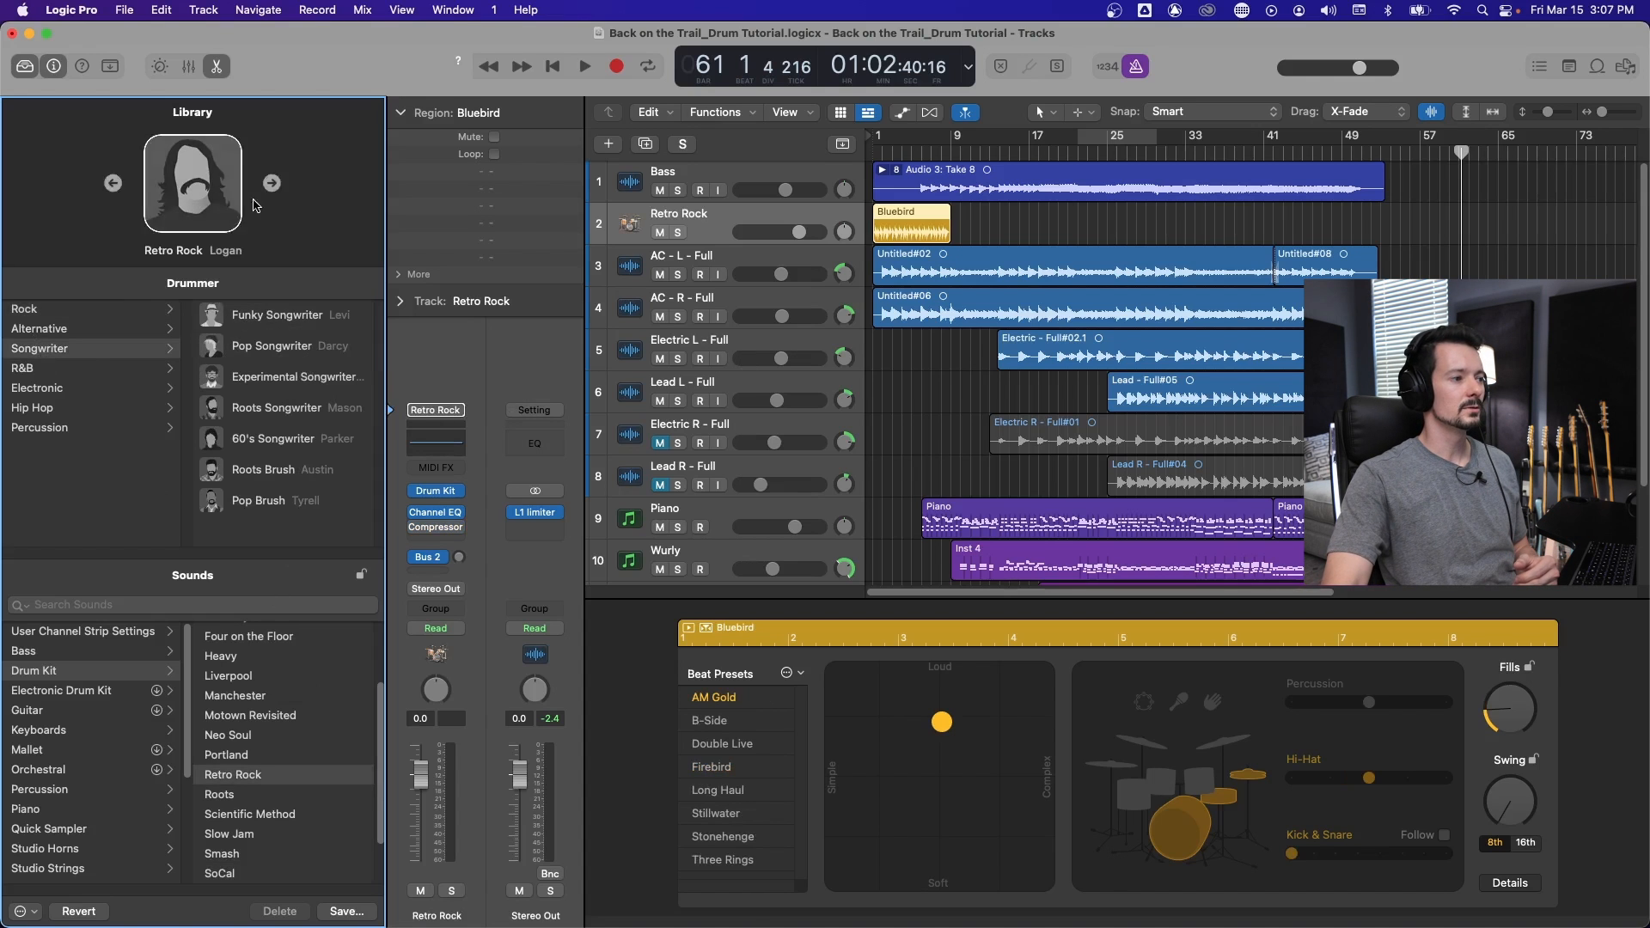
click(280, 440)
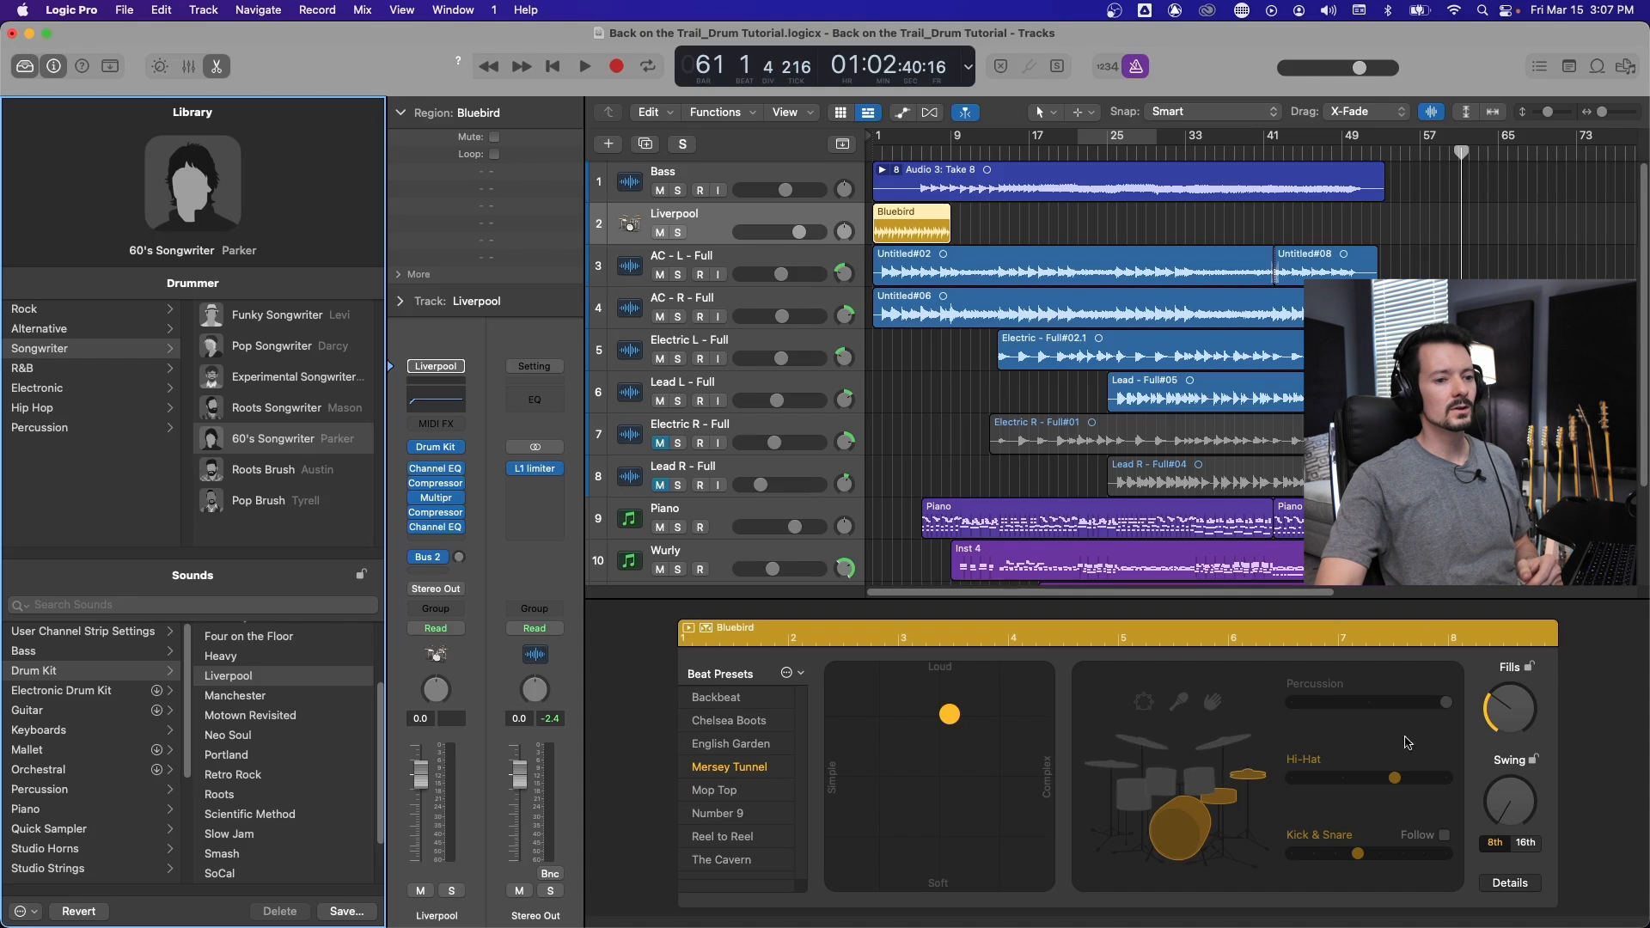
click(219, 67)
click(218, 67)
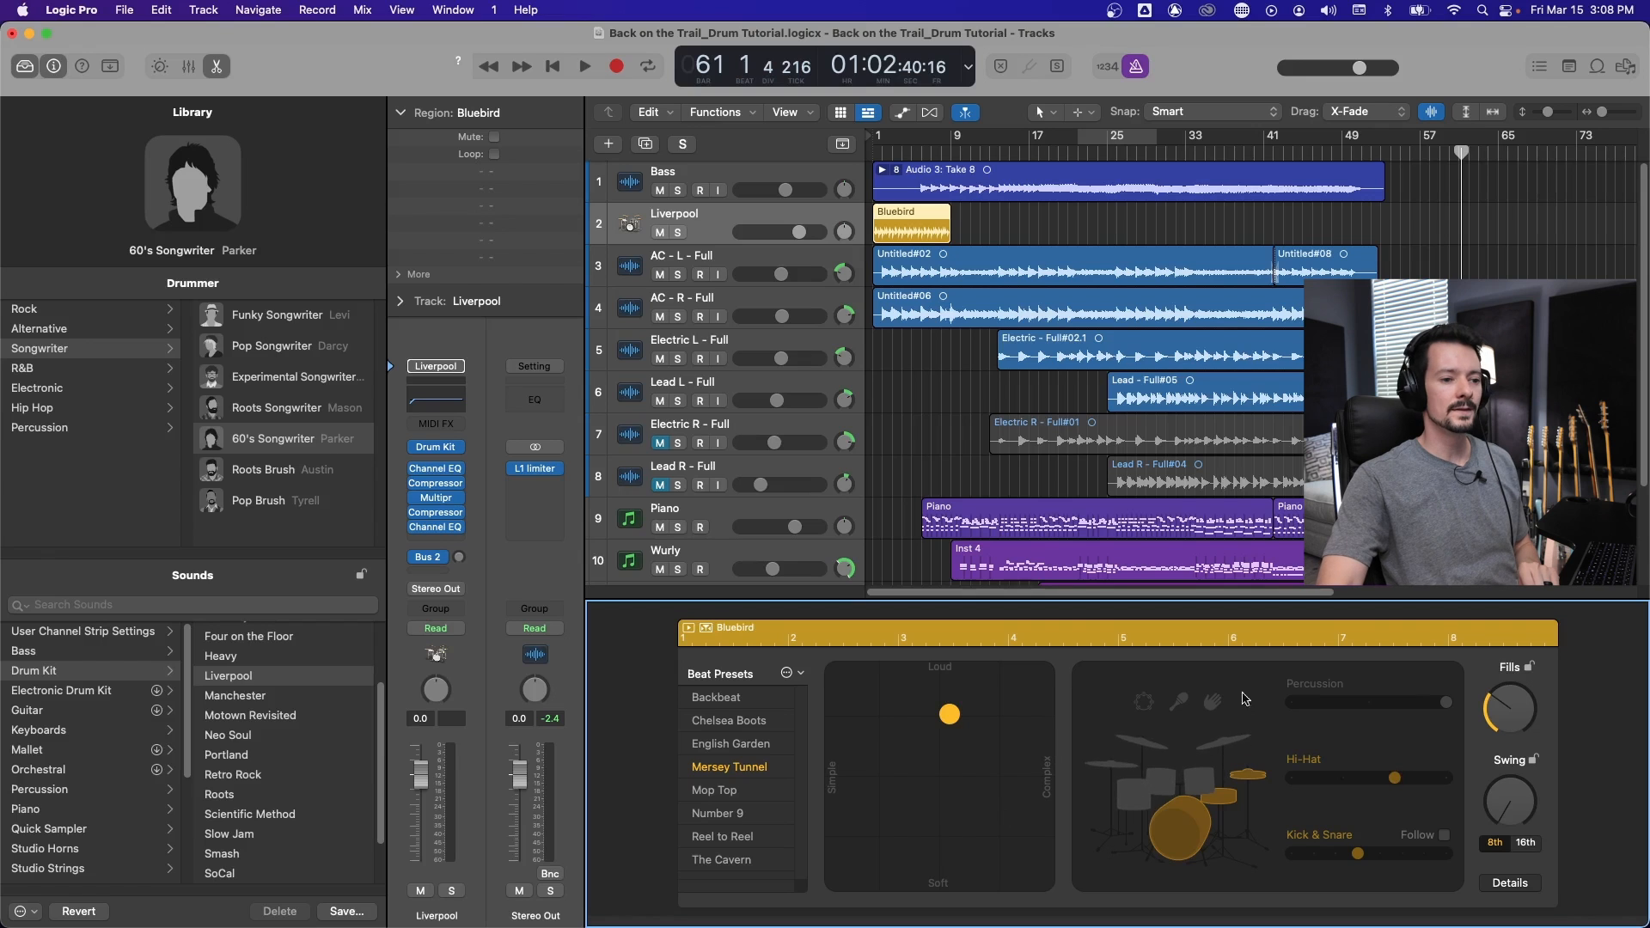
Try switching the kick, toms or cymbals, and hi-hat on and off in the drum pattern.
click(1180, 828)
click(1190, 828)
click(1194, 831)
click(1195, 833)
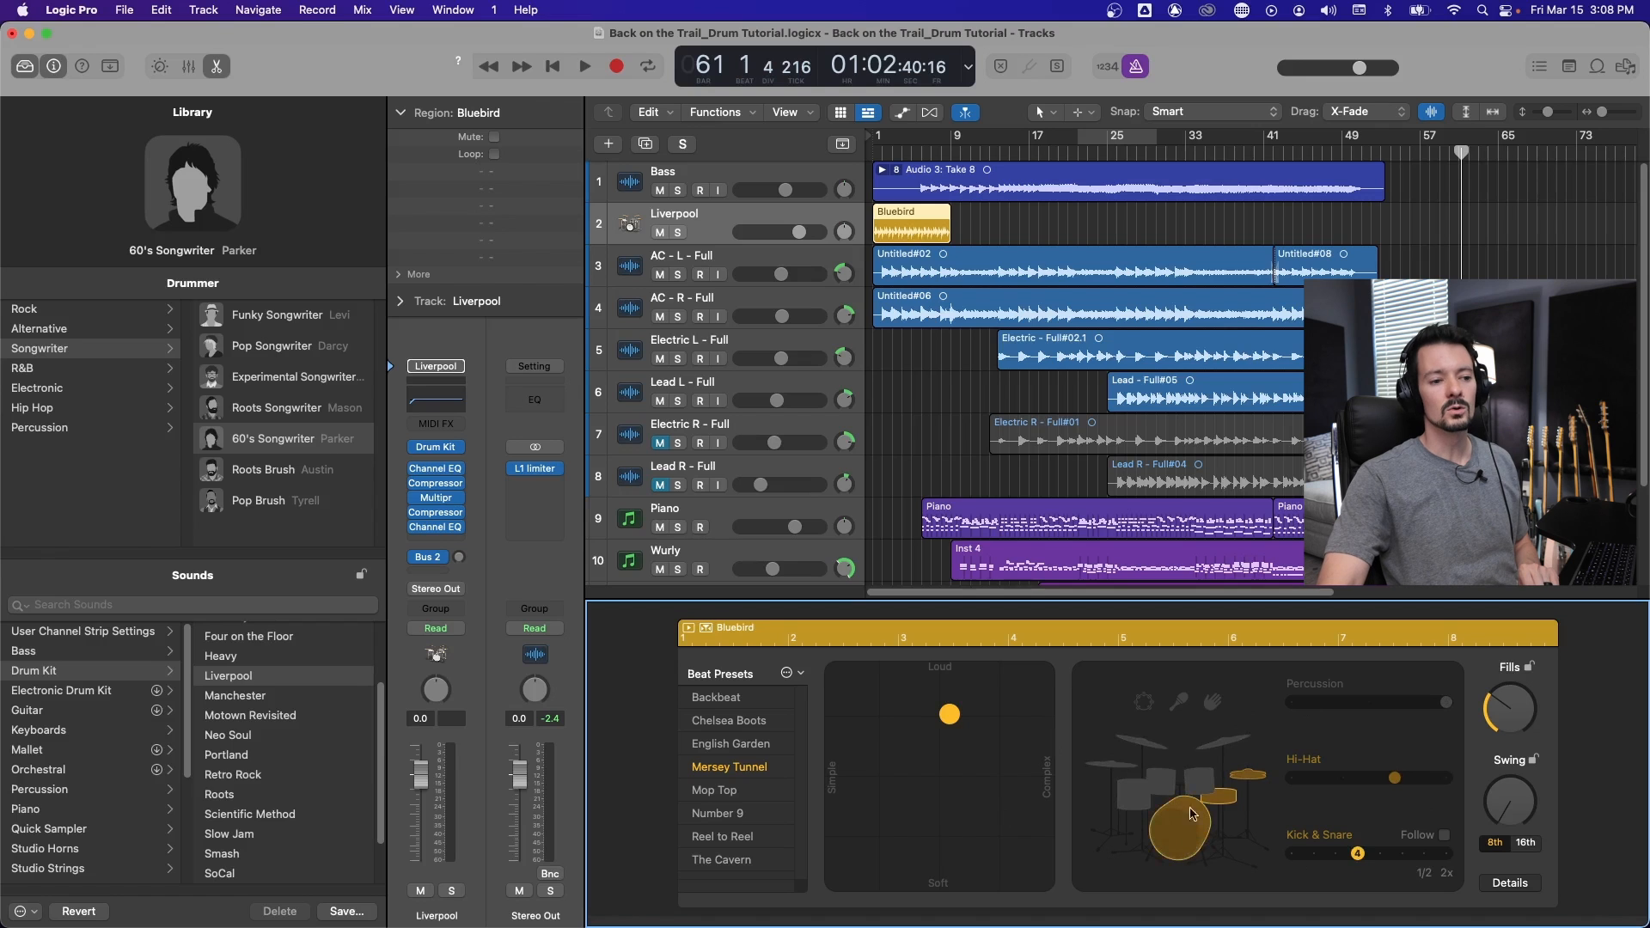
click(1167, 760)
click(1245, 774)
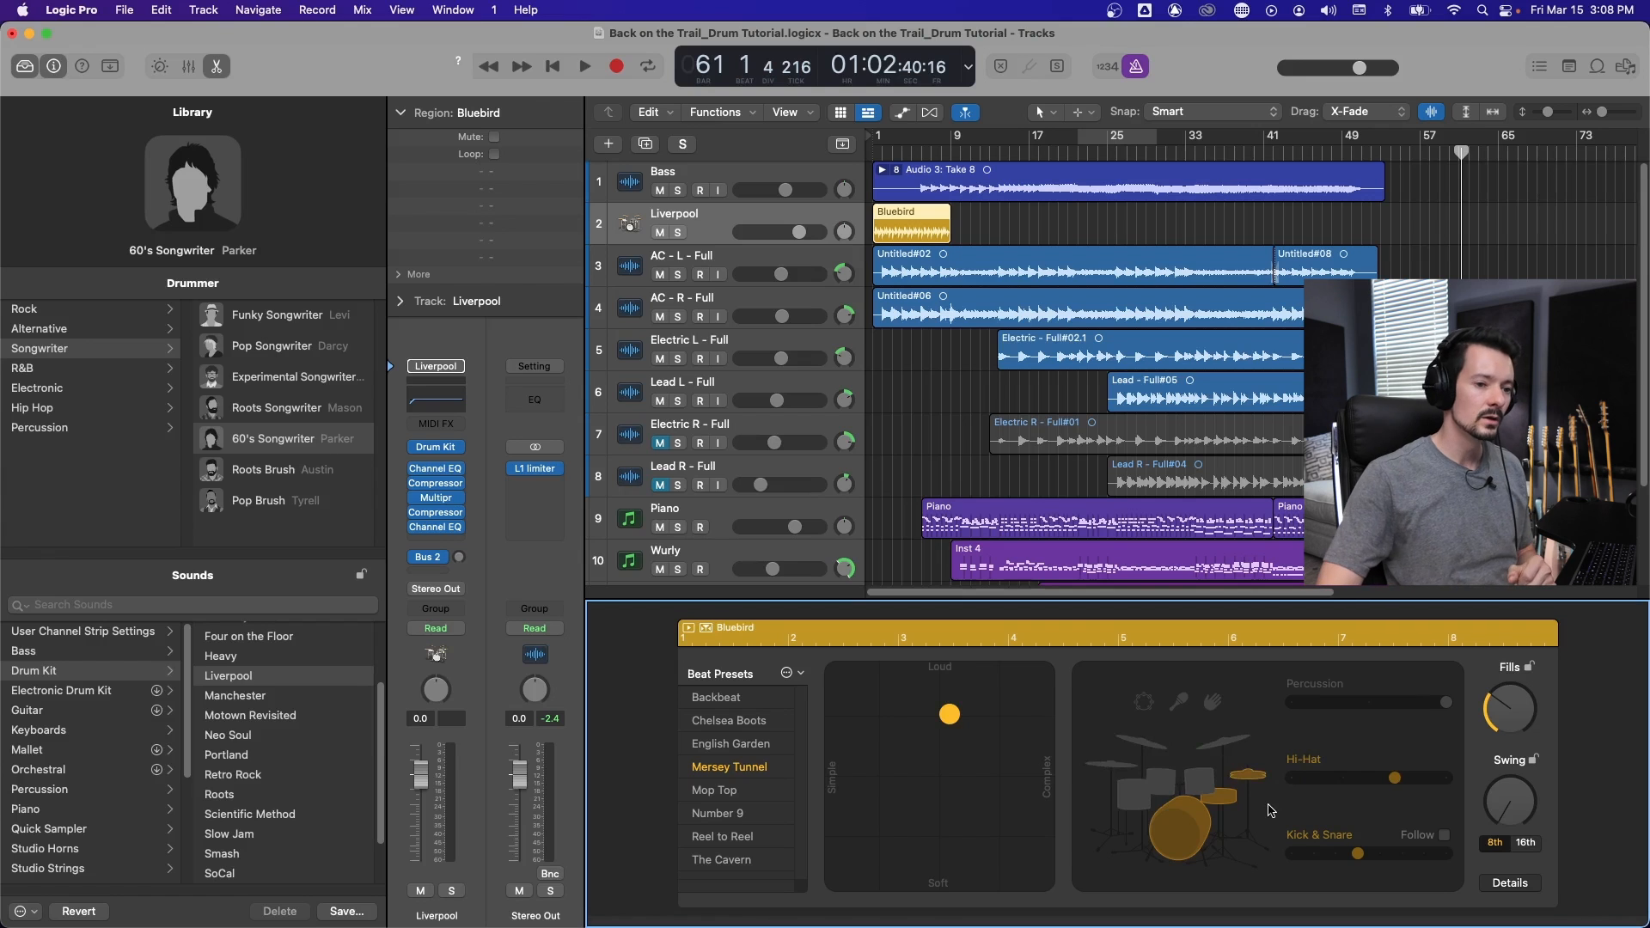
Add tambourine and toms to the drum pattern and look at its feel and ghost note details.
click(1143, 702)
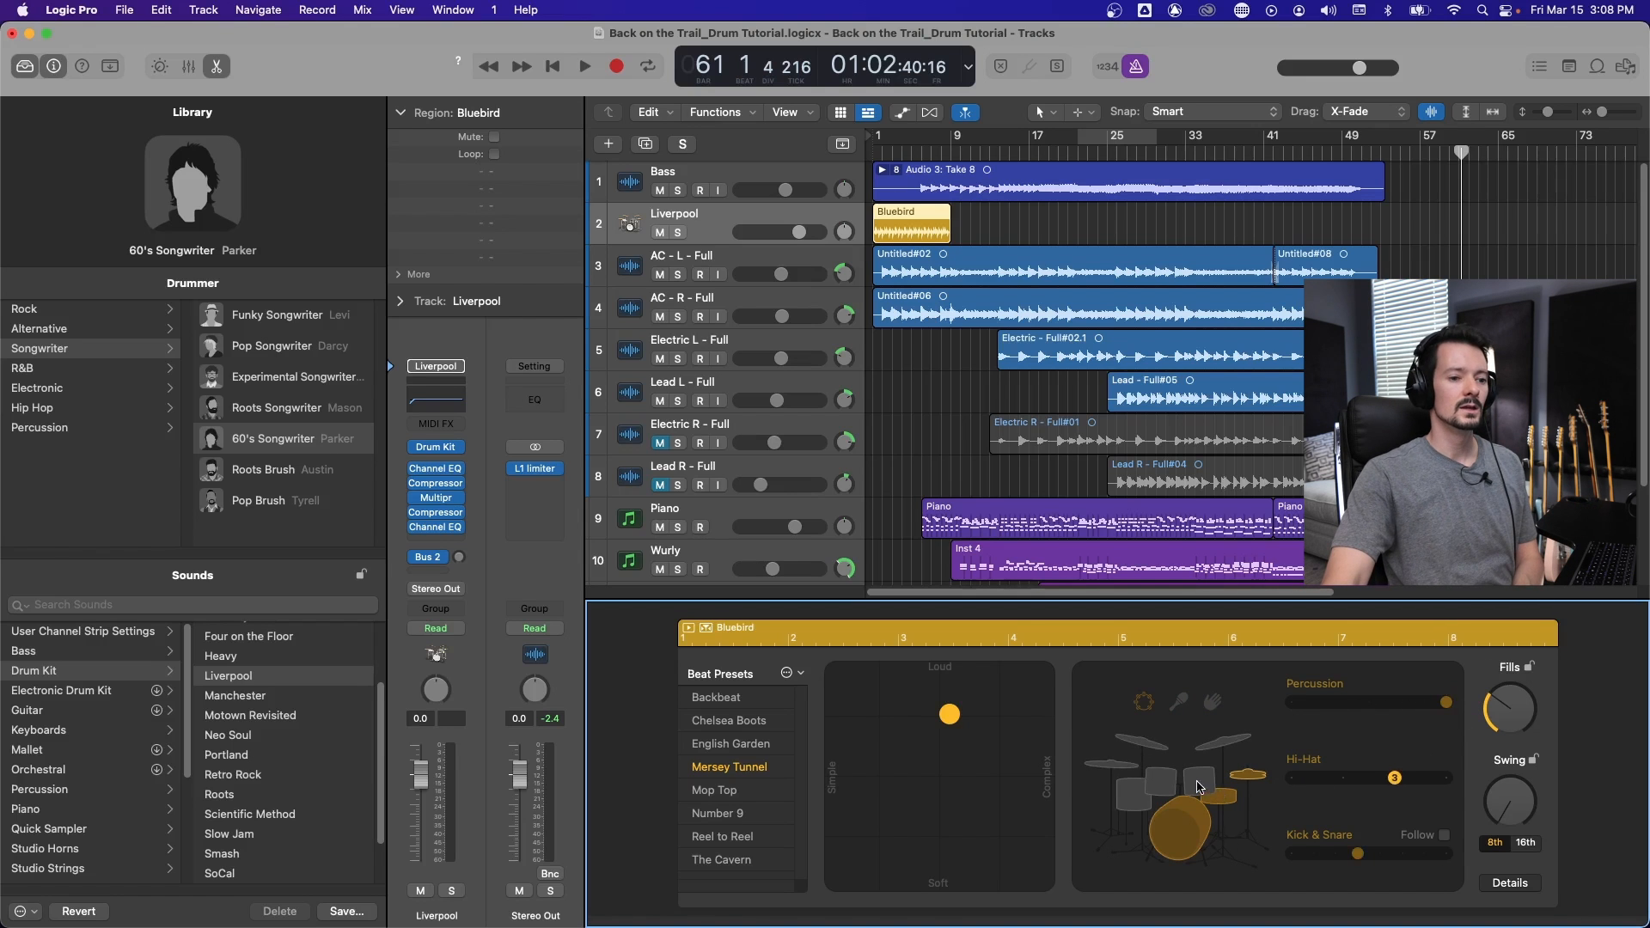
click(1160, 780)
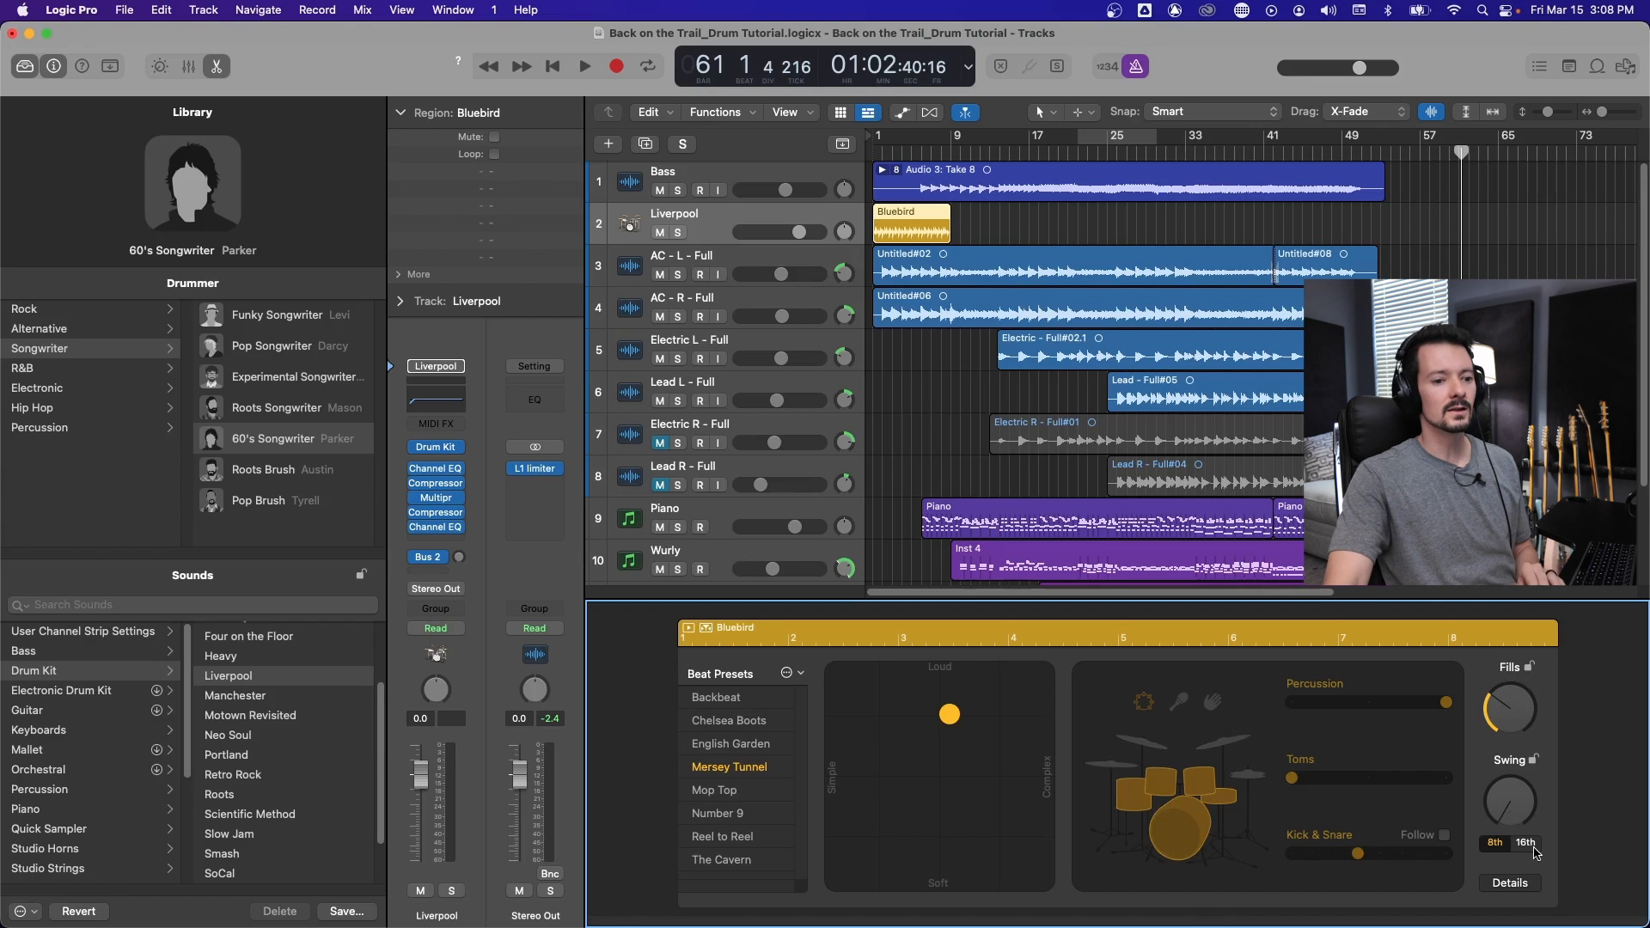
click(1526, 889)
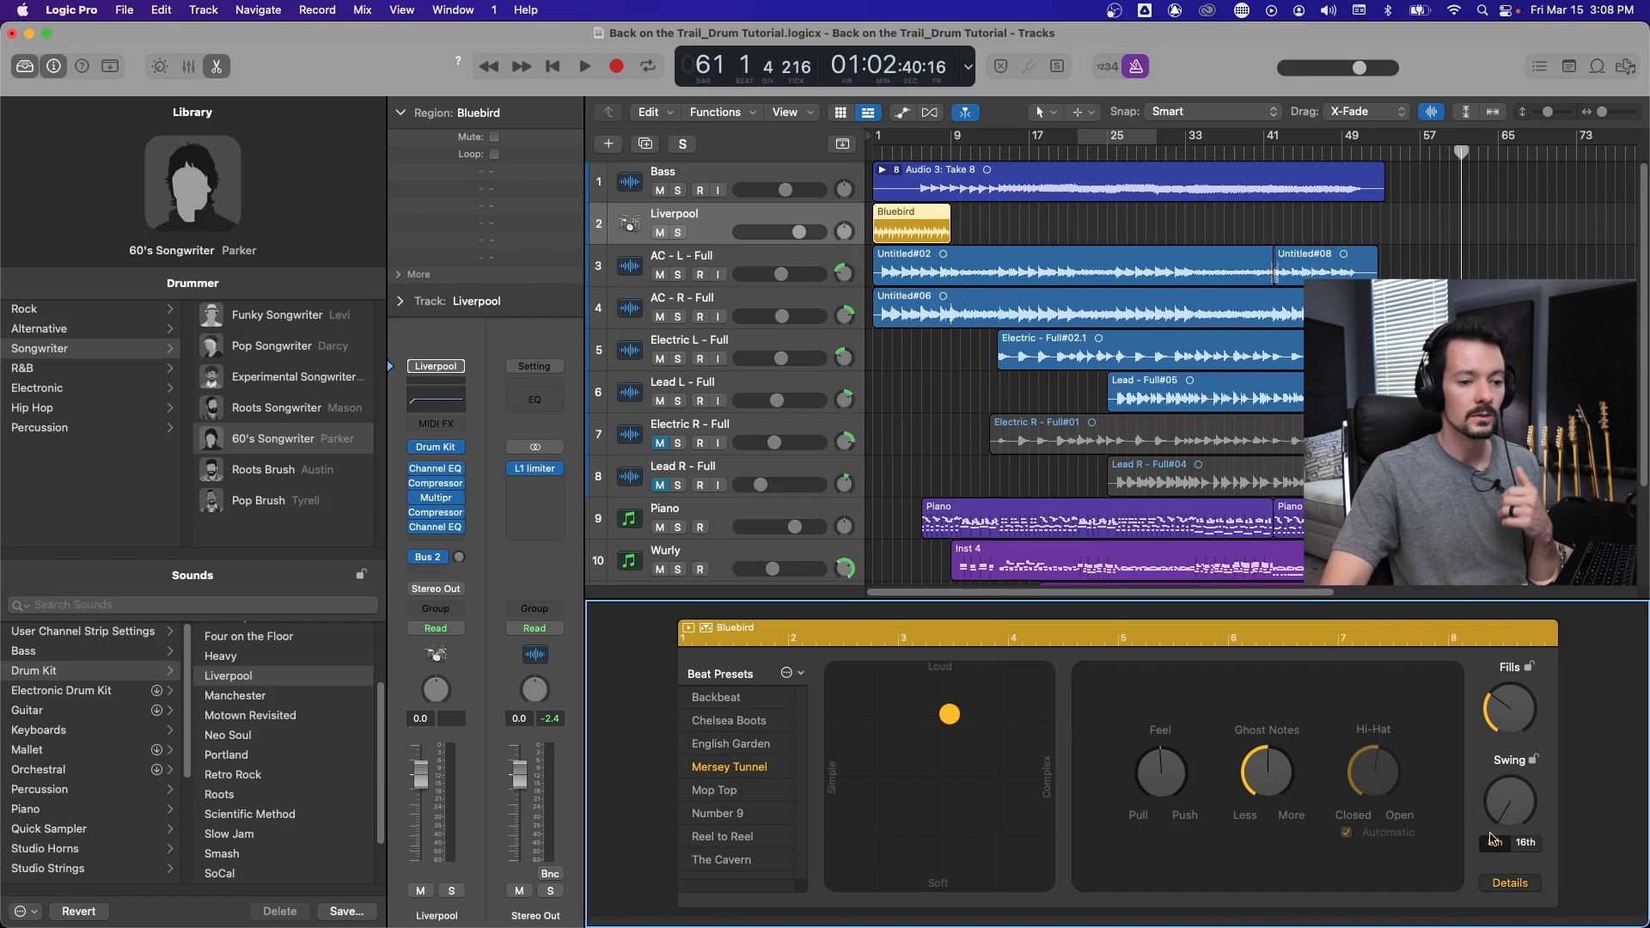
click(1502, 891)
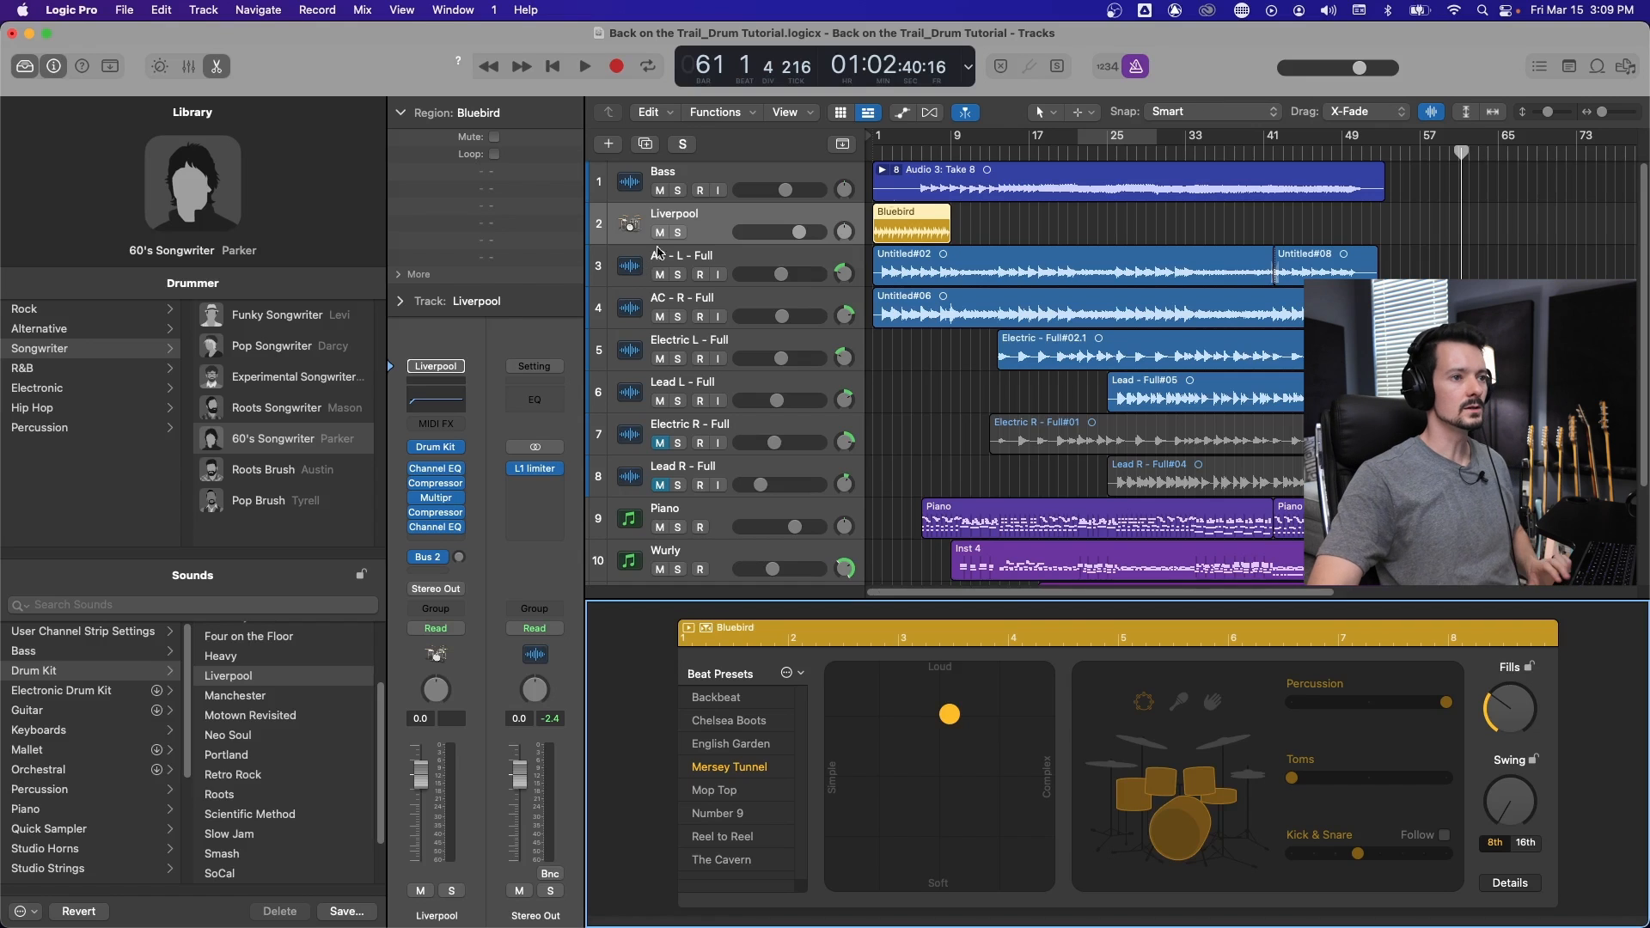
Move the drummer region so it starts at bar 6, and play the song from bar 1.
drag(904, 153, 769, 157)
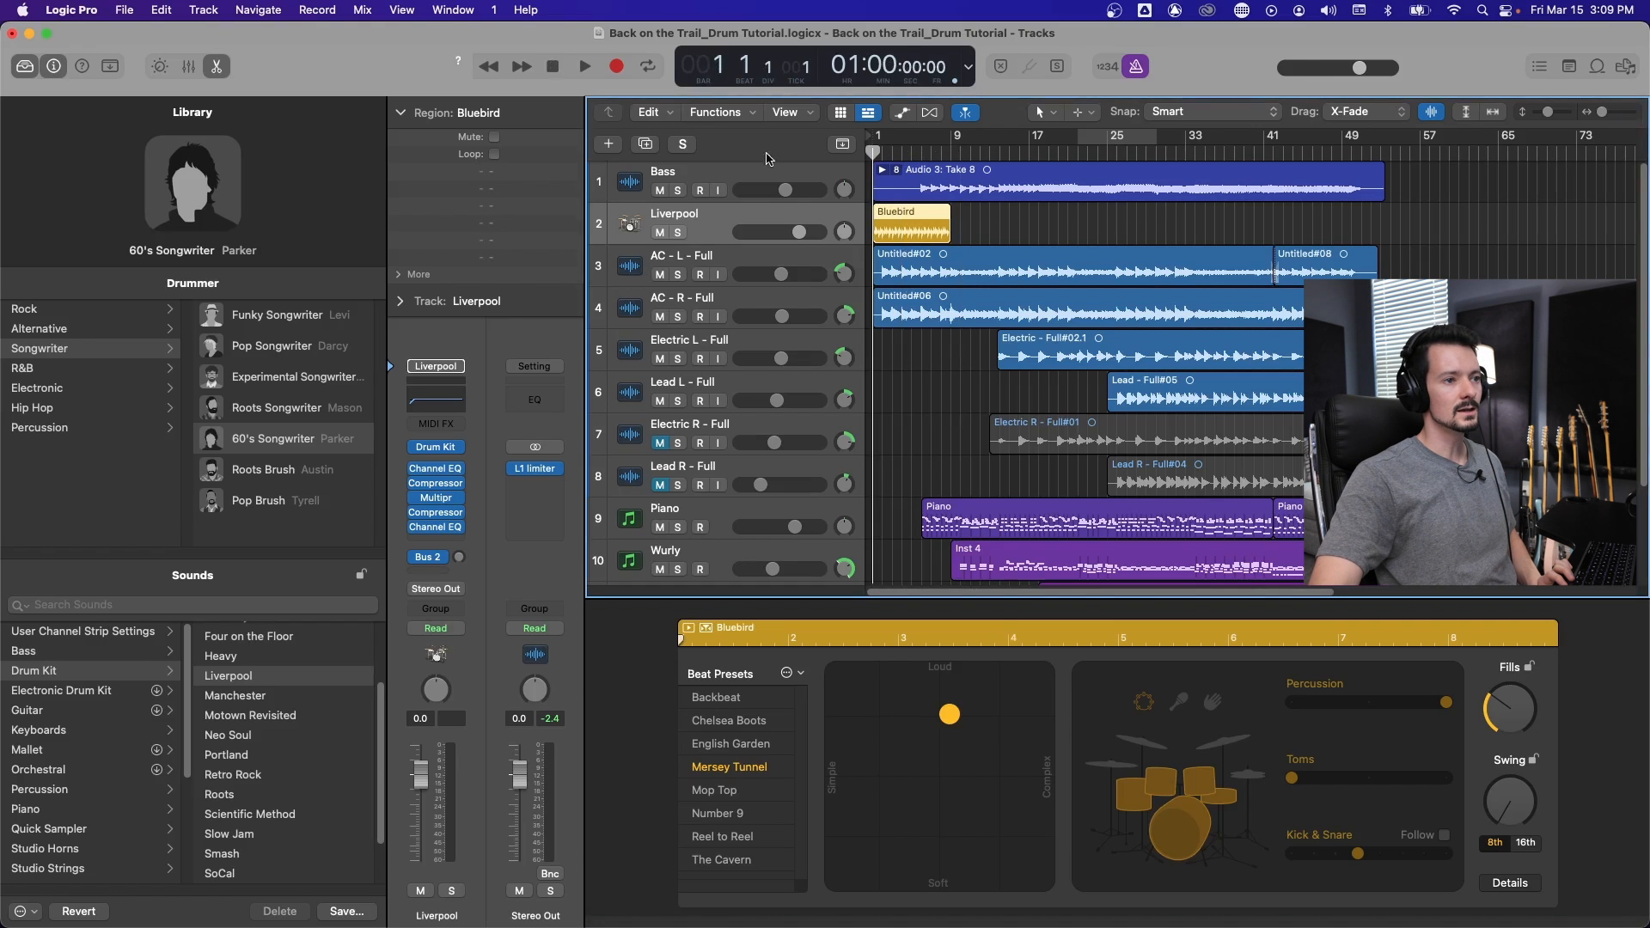
click(1625, 113)
key(e)
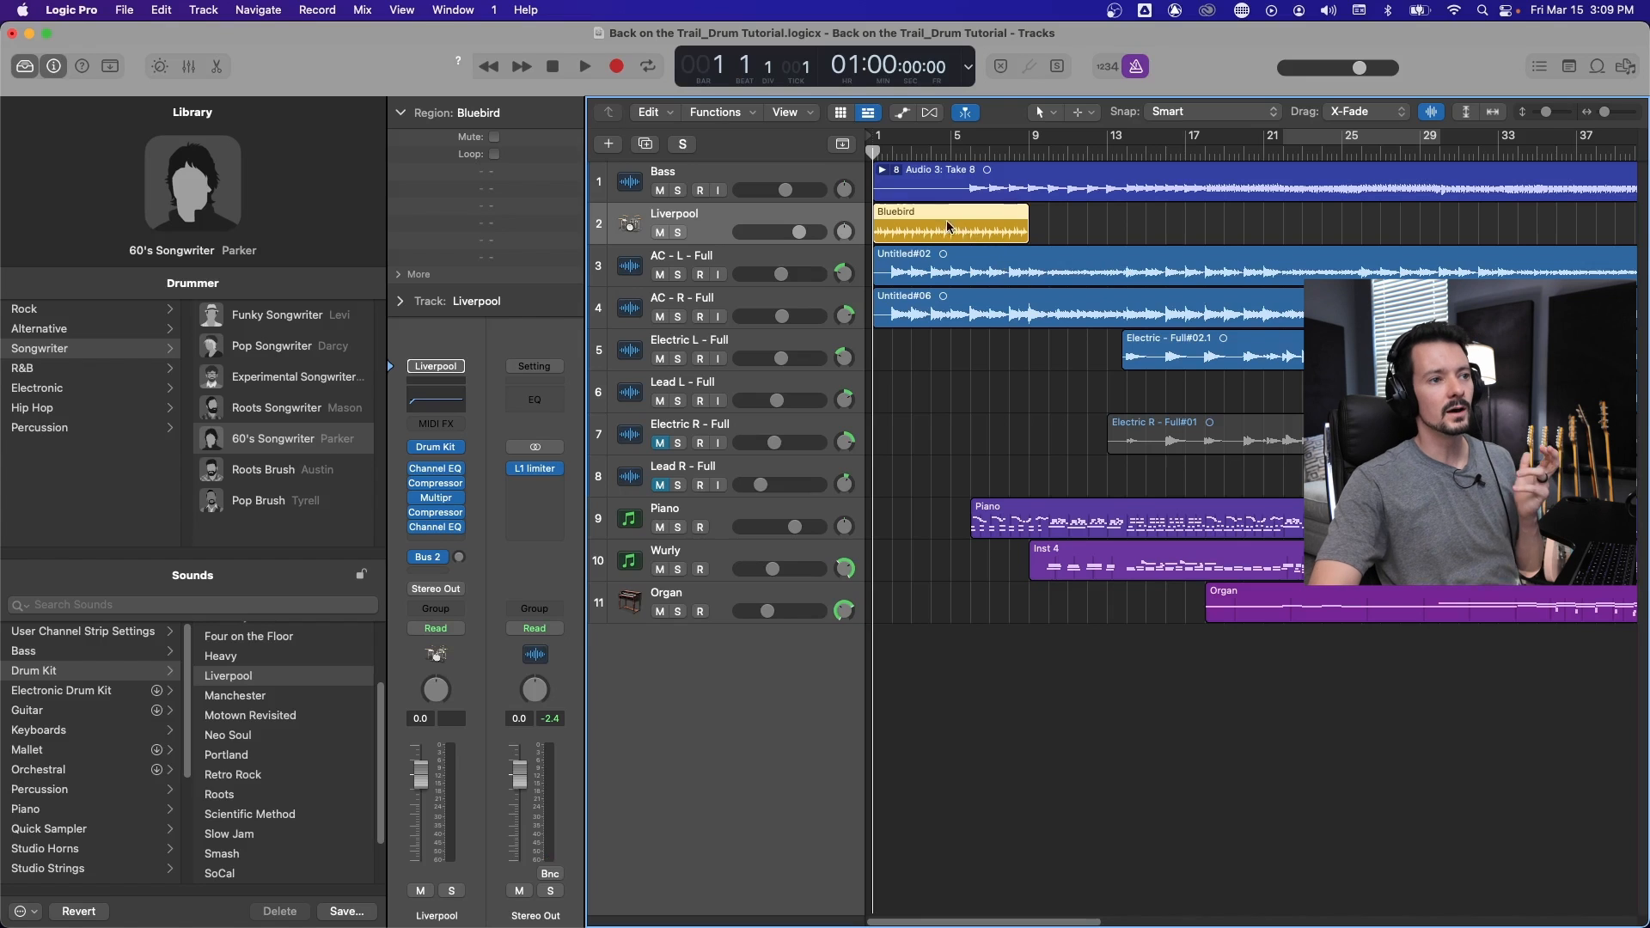
mouse_move(1028, 232)
mouse_down()
mouse_move(1303, 254)
mouse_move(1267, 270)
mouse_move(1244, 239)
mouse_move(927, 232)
mouse_move(1066, 227)
mouse_move(1043, 227)
mouse_up()
drag(973, 154, 871, 155)
key(space)
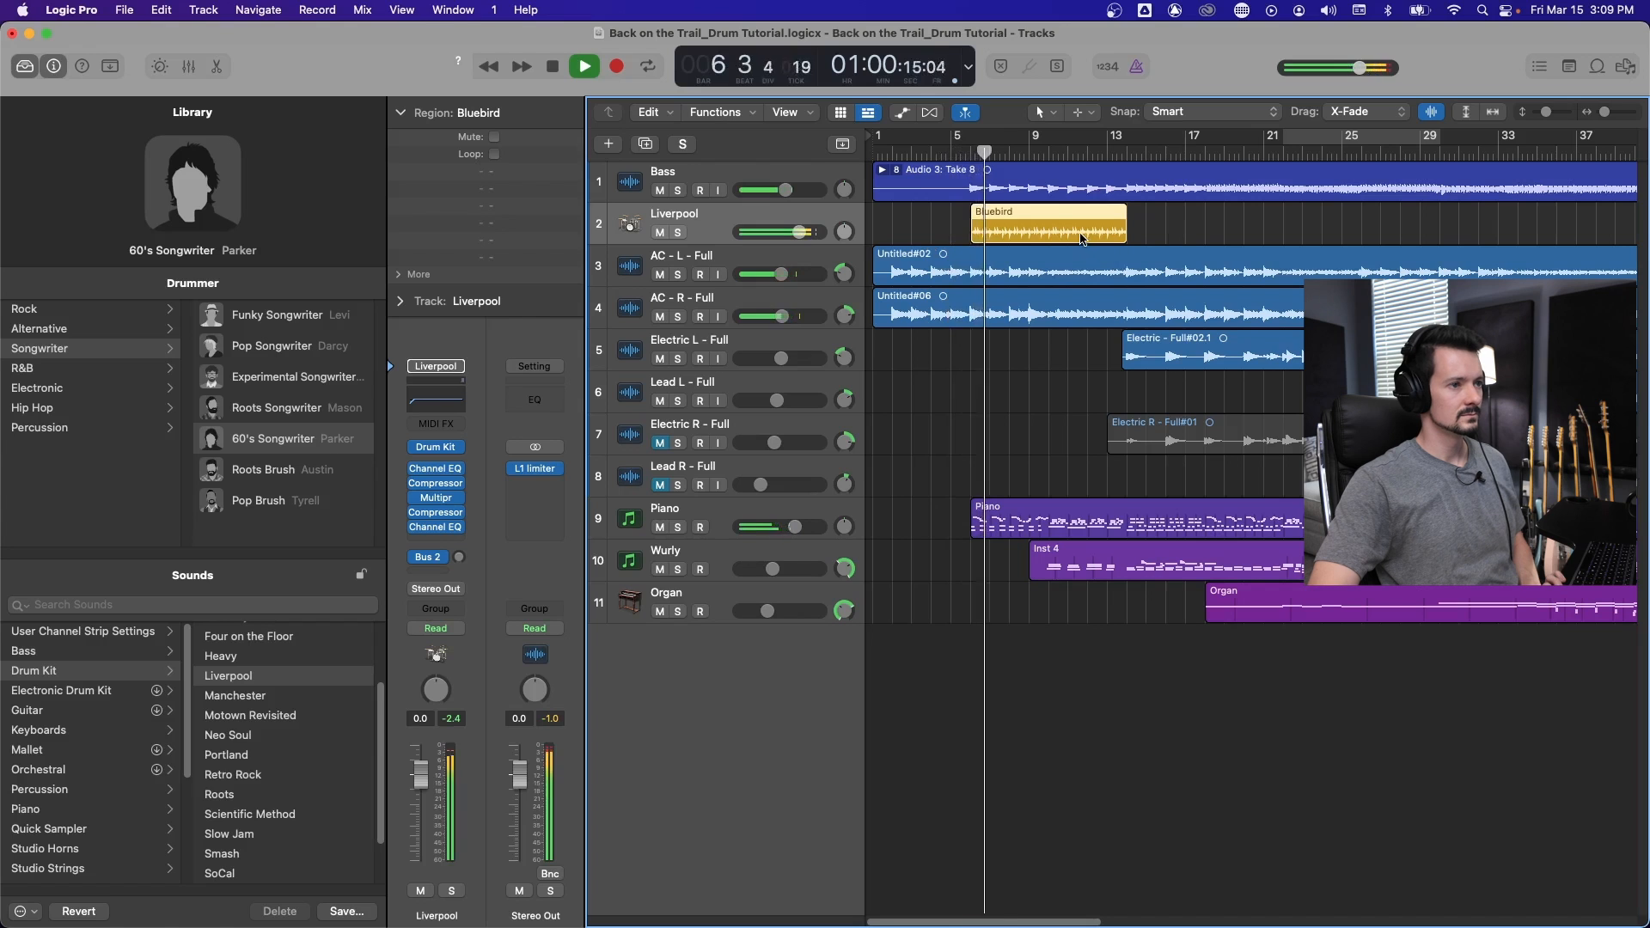
Set and enable a playback cycle from bar 6 to bar 14 over the drummer region, and open the region's Drummer editor.
drag(969, 140, 1107, 140)
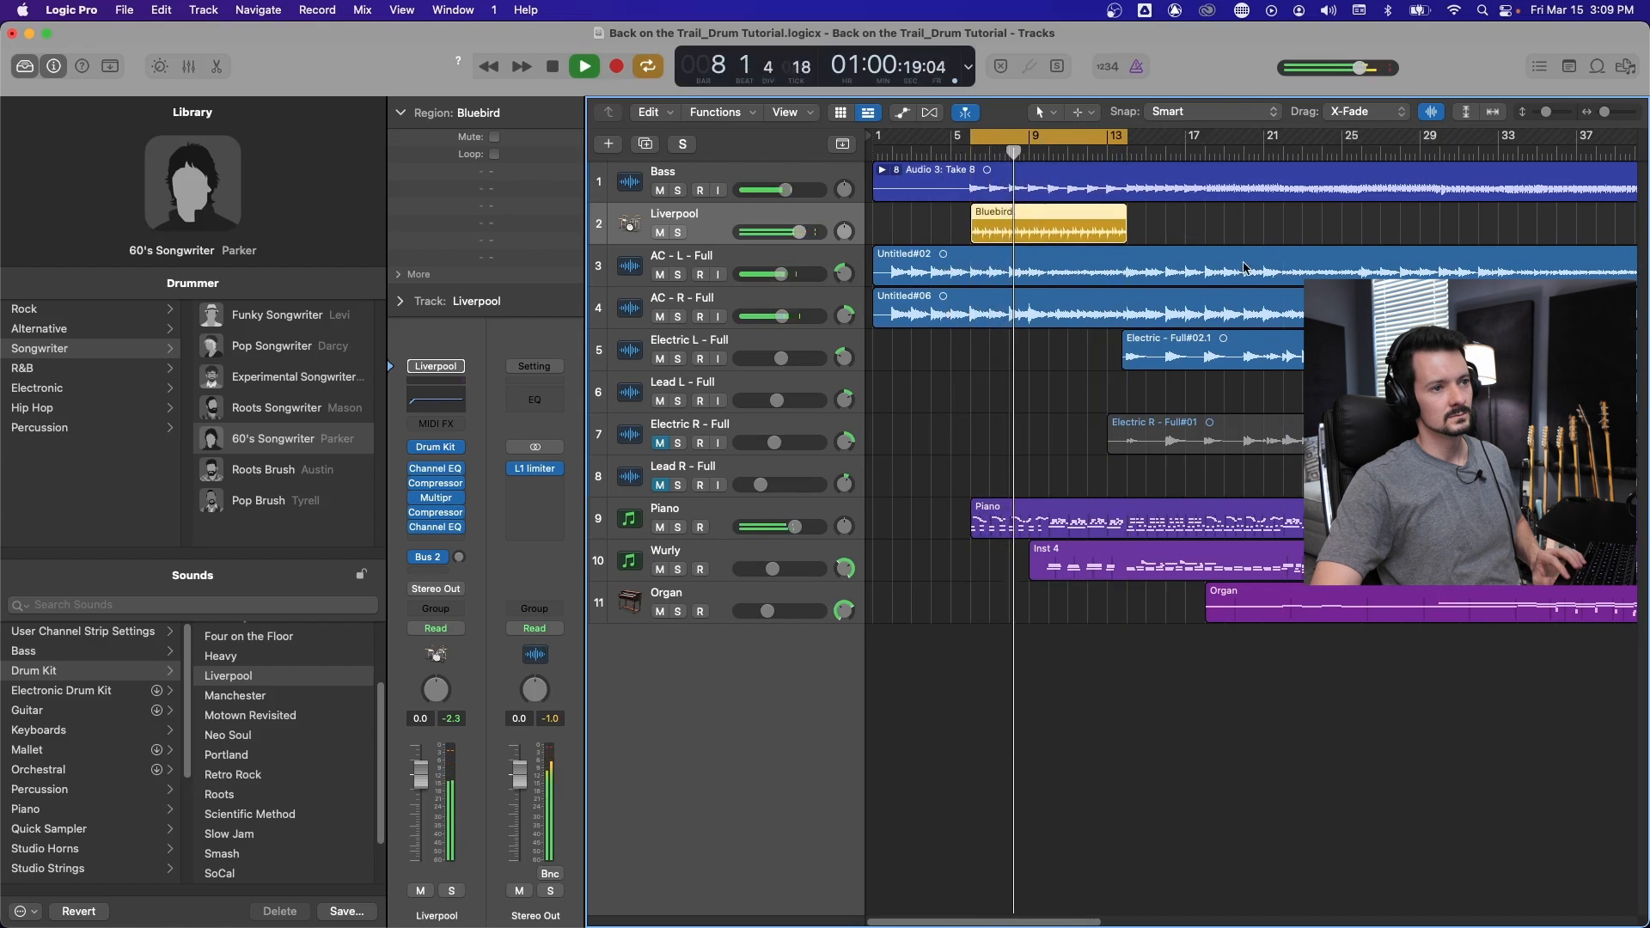
key(space)
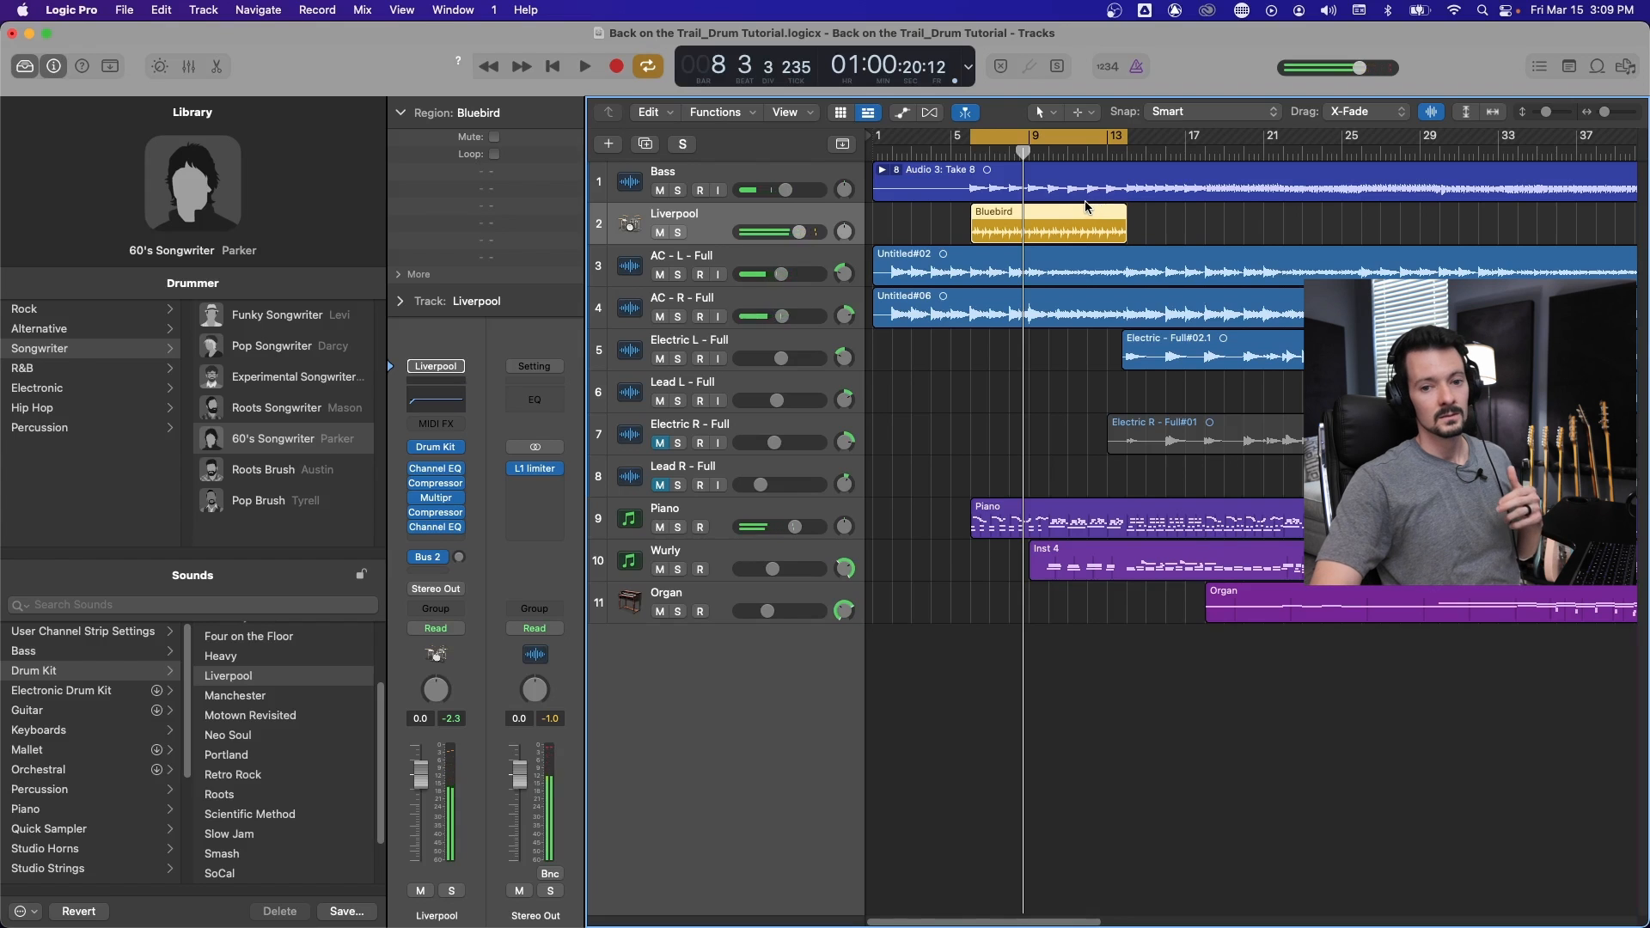
double_click(1057, 220)
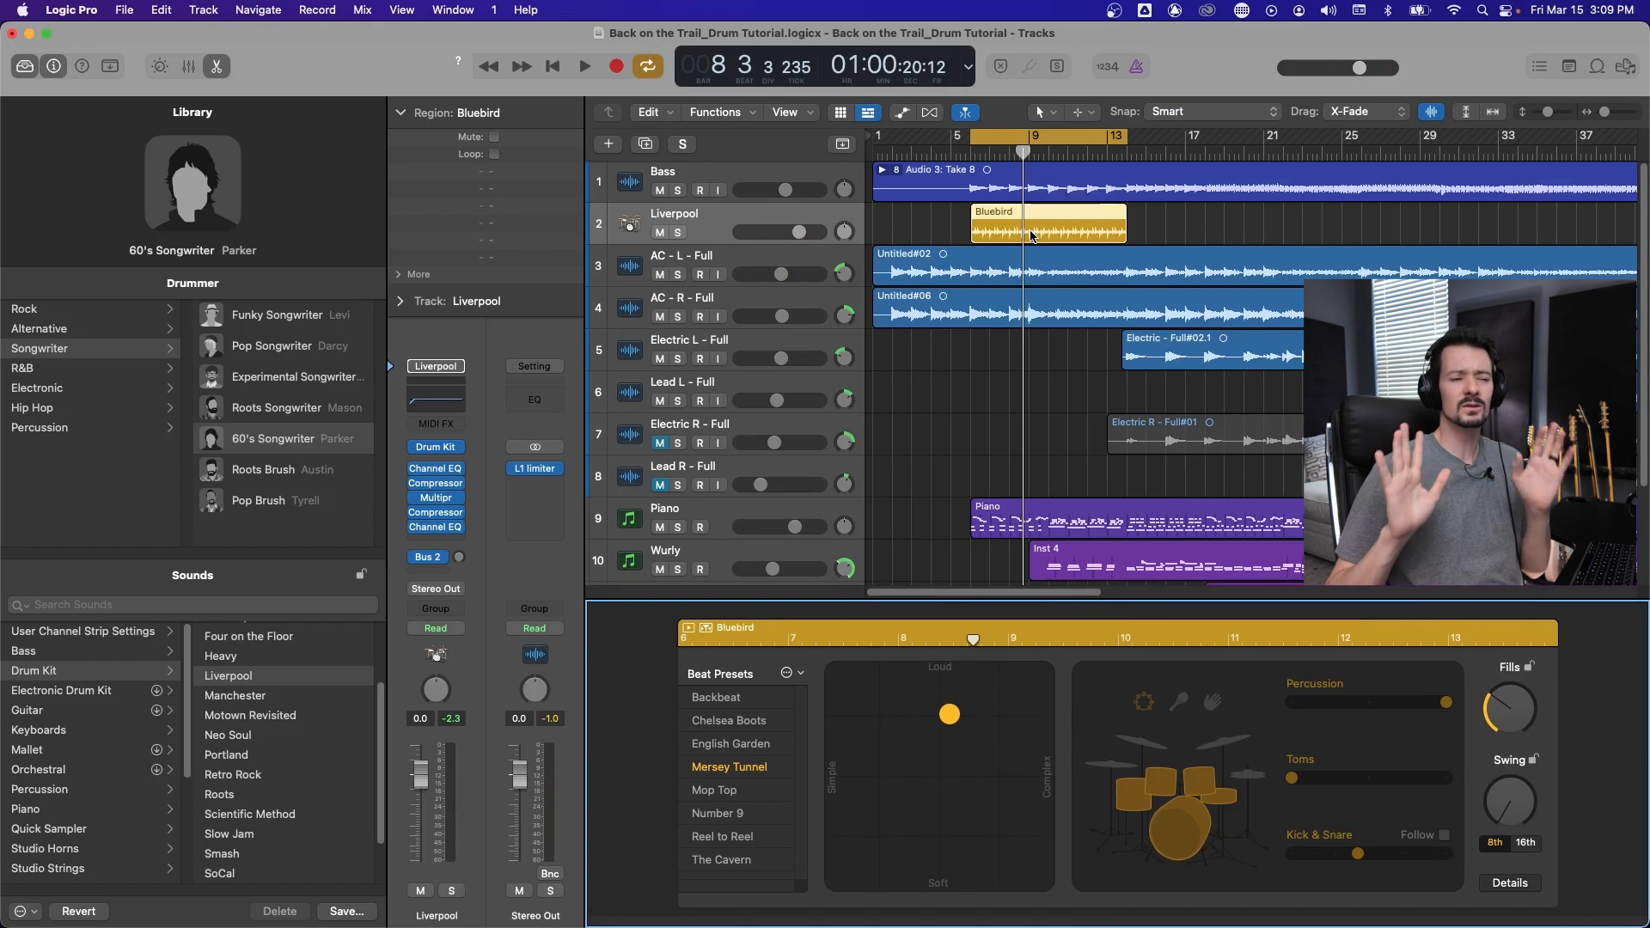
click(1071, 132)
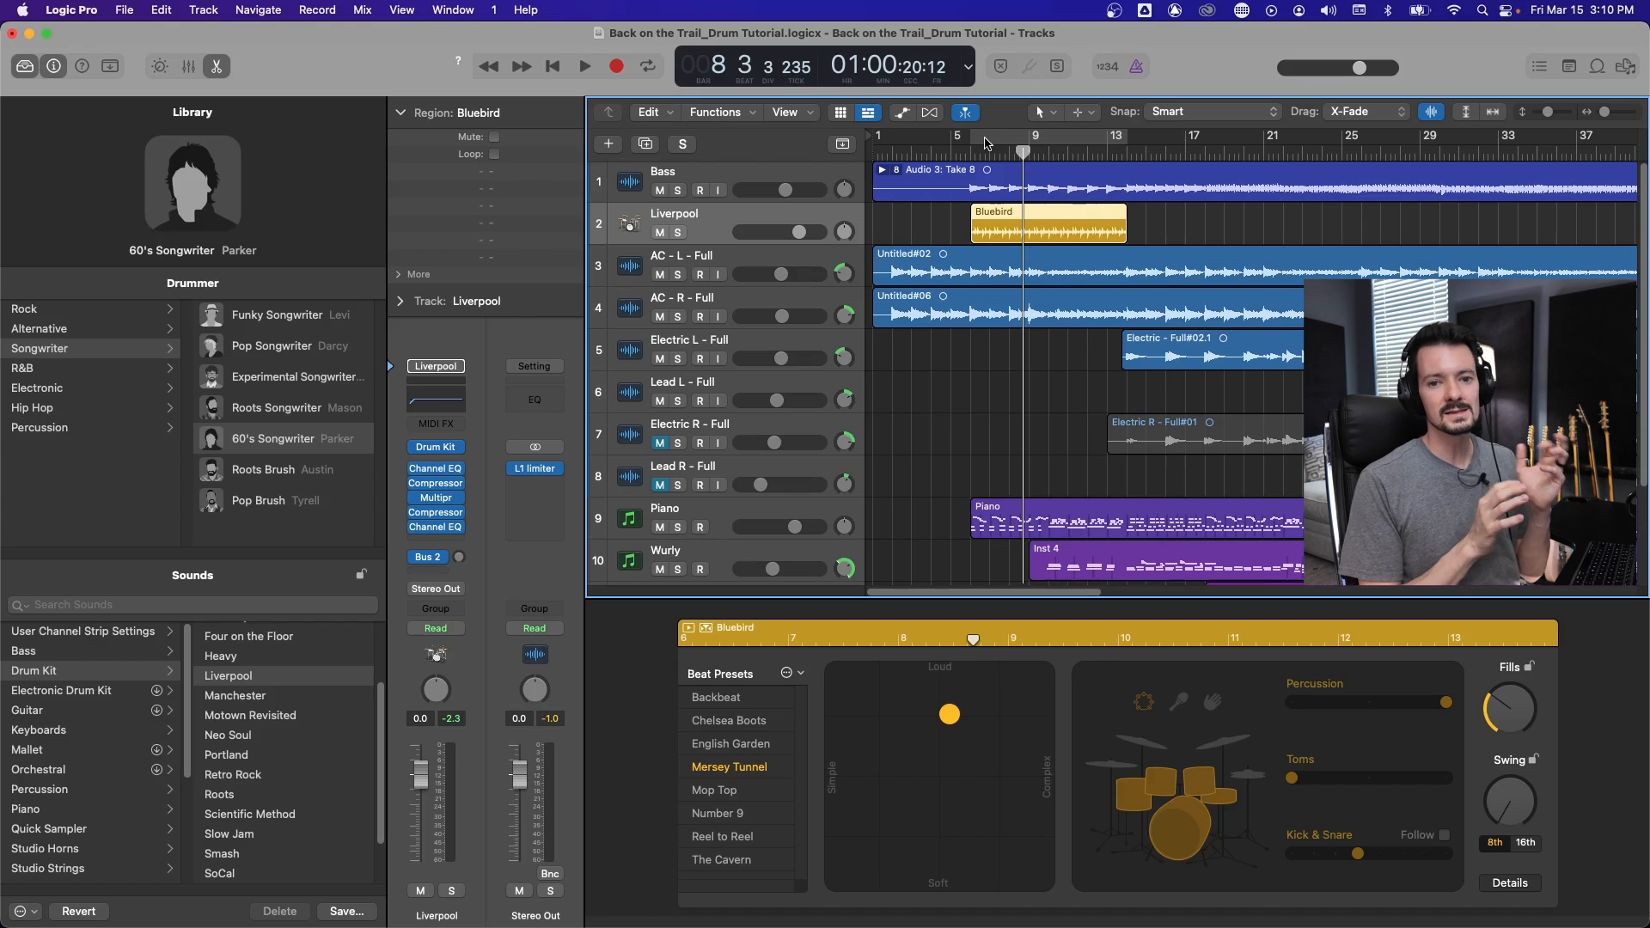
click(985, 137)
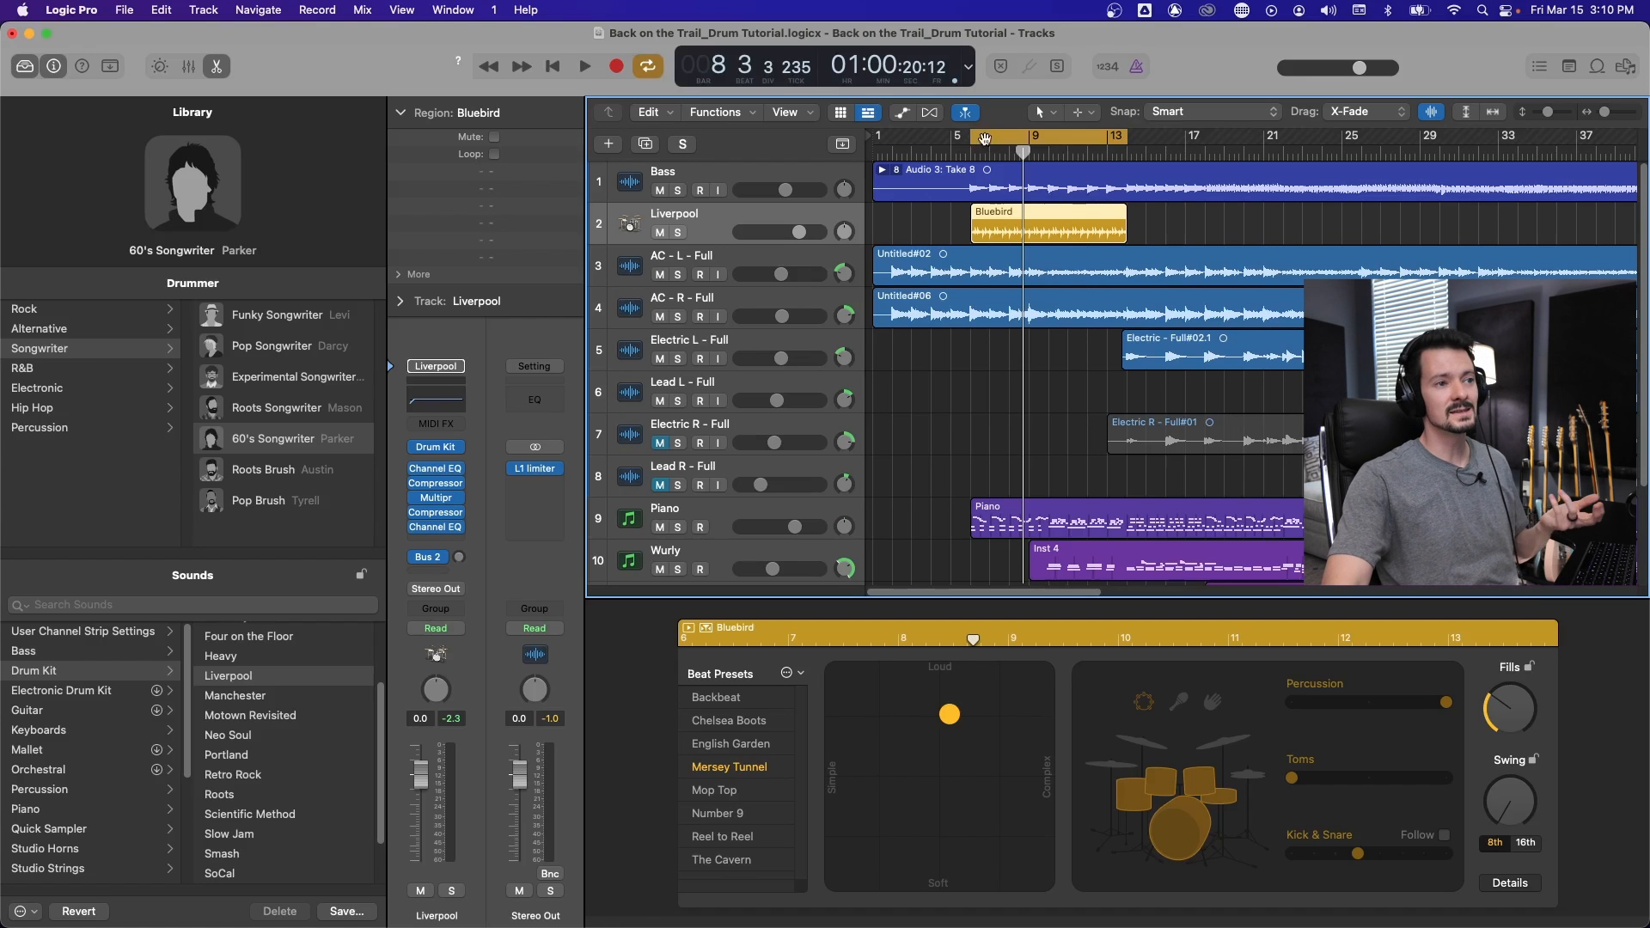
key(space)
Remove the toms from the pattern and set Kick & Snare to its simplest variation while listening to the cycle.
click(1208, 787)
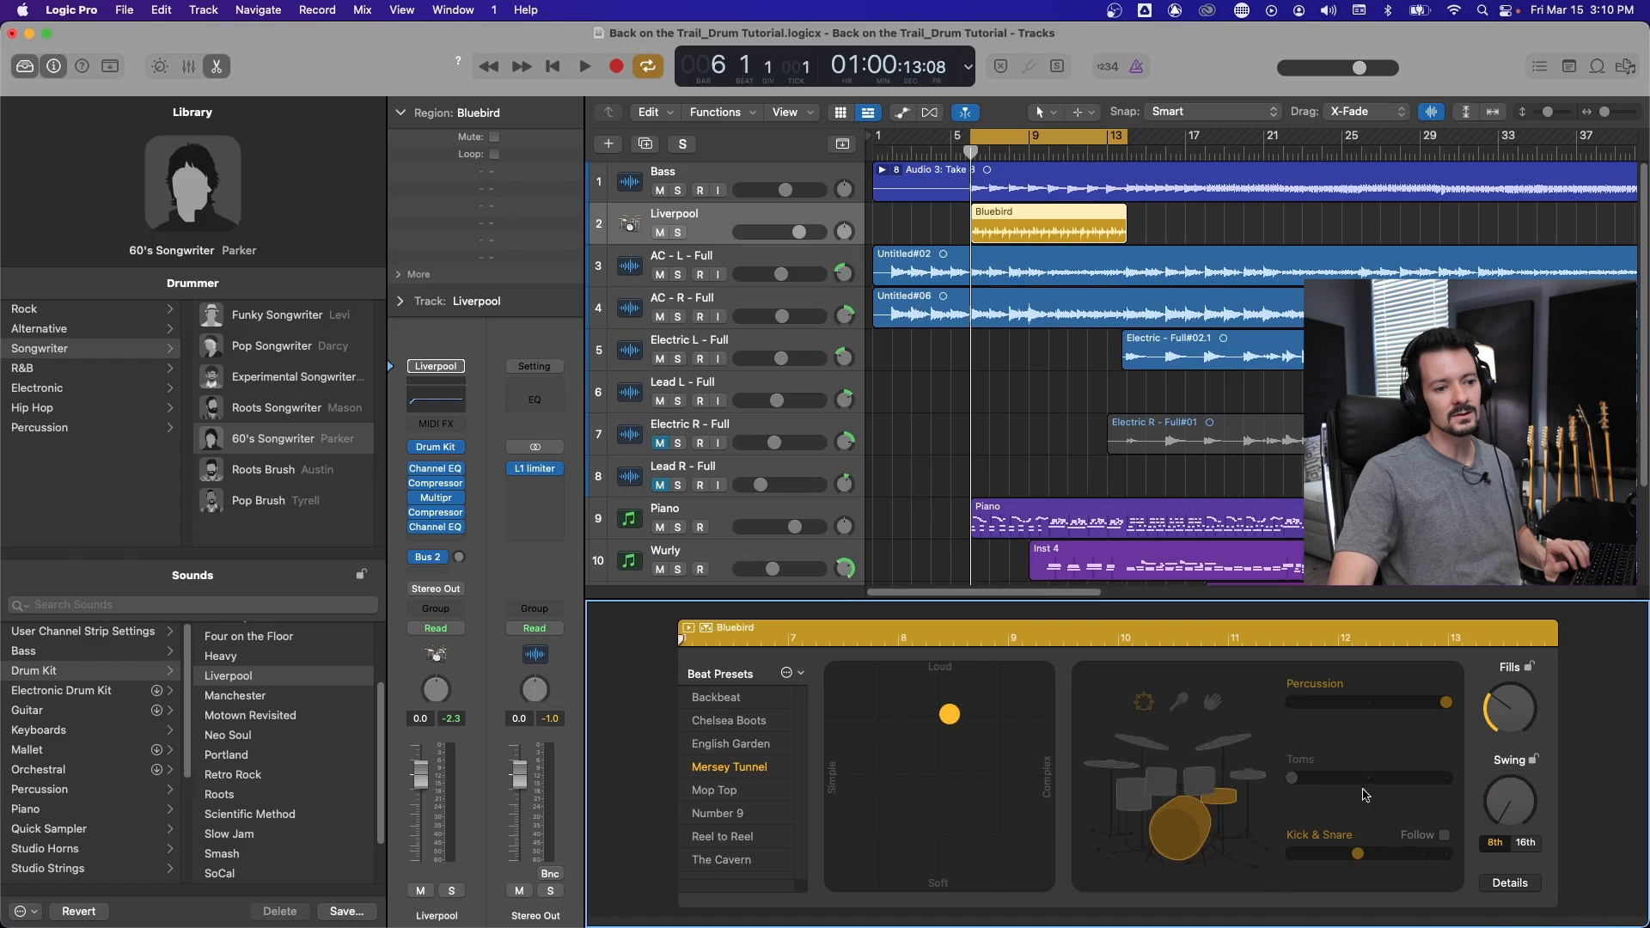
key(space)
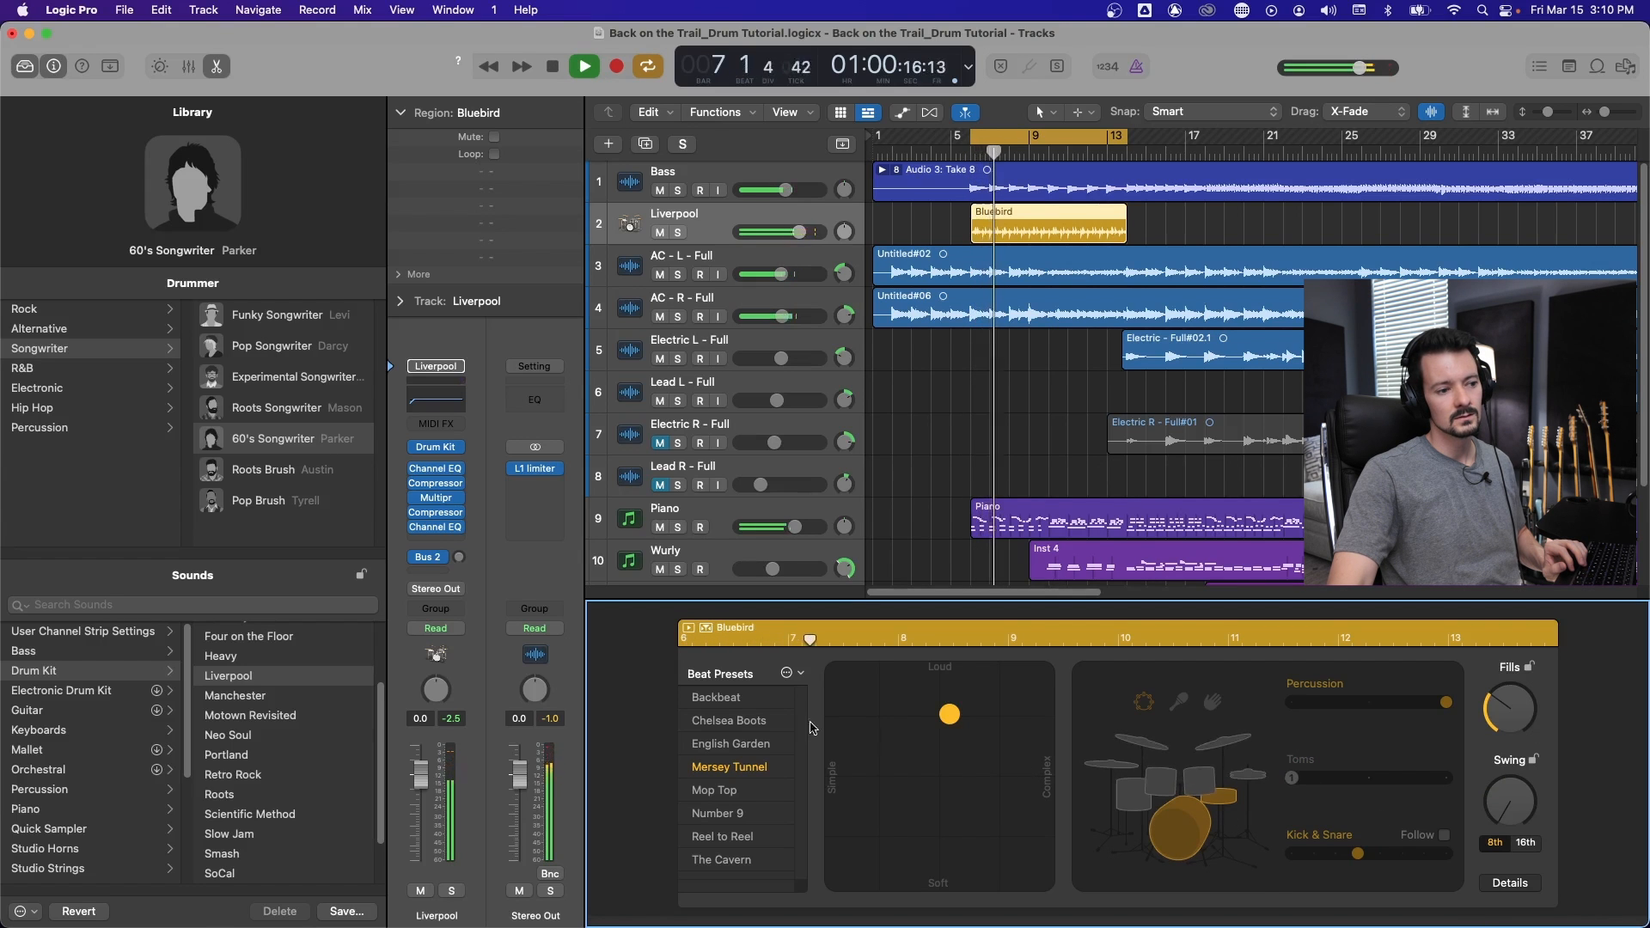
drag(1331, 851, 1293, 855)
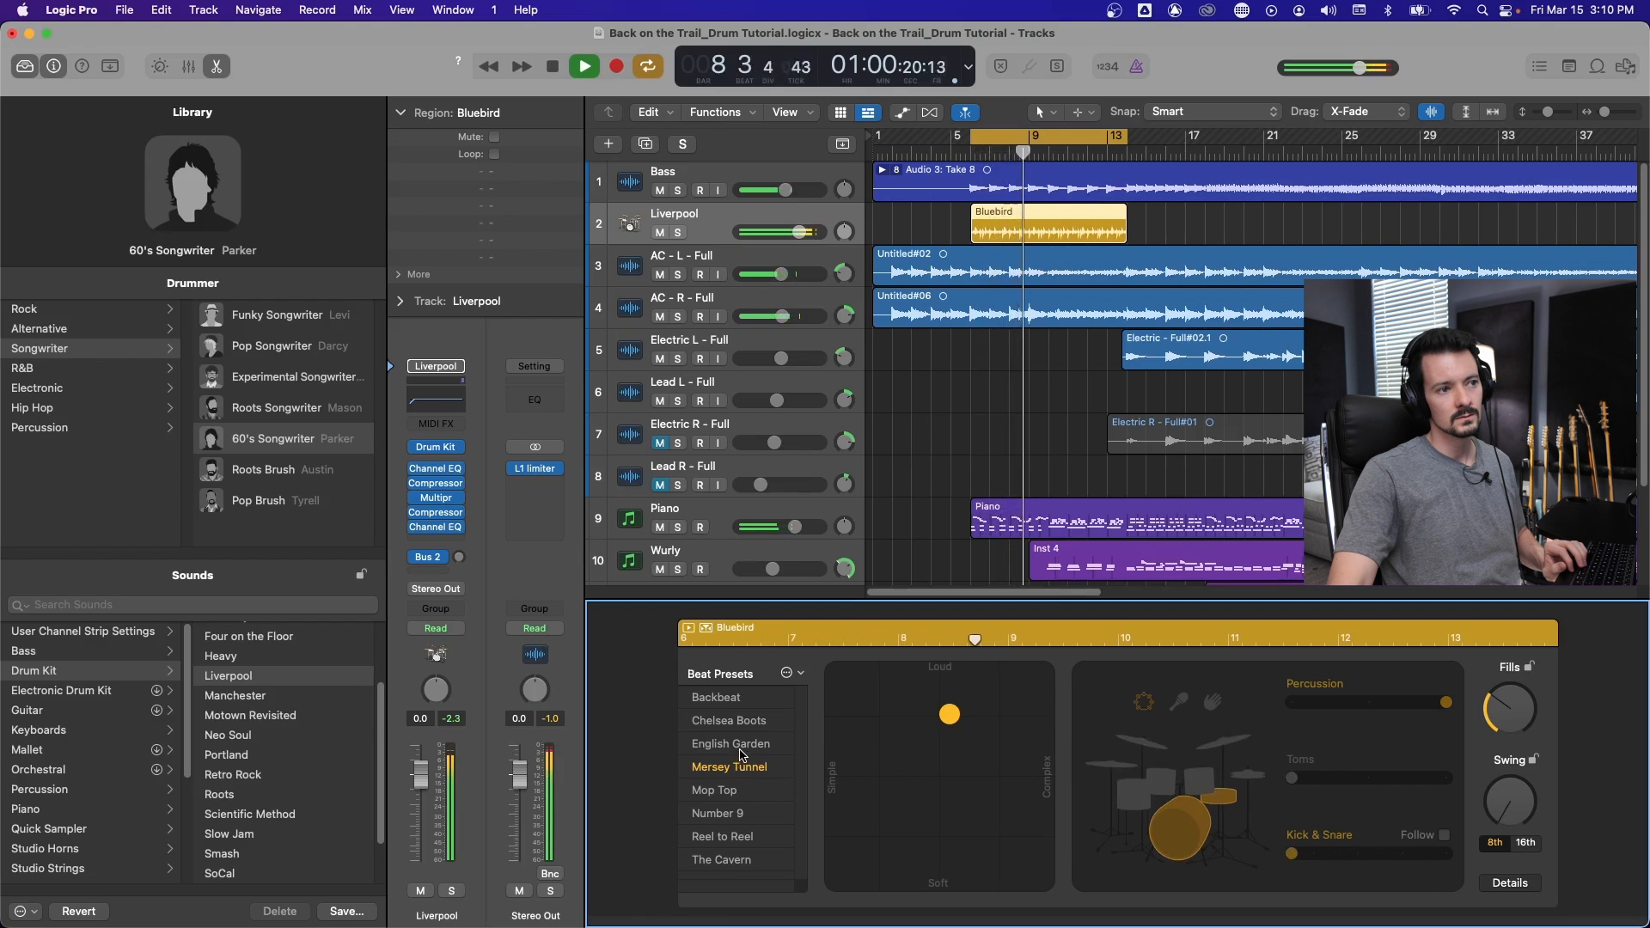
key(space)
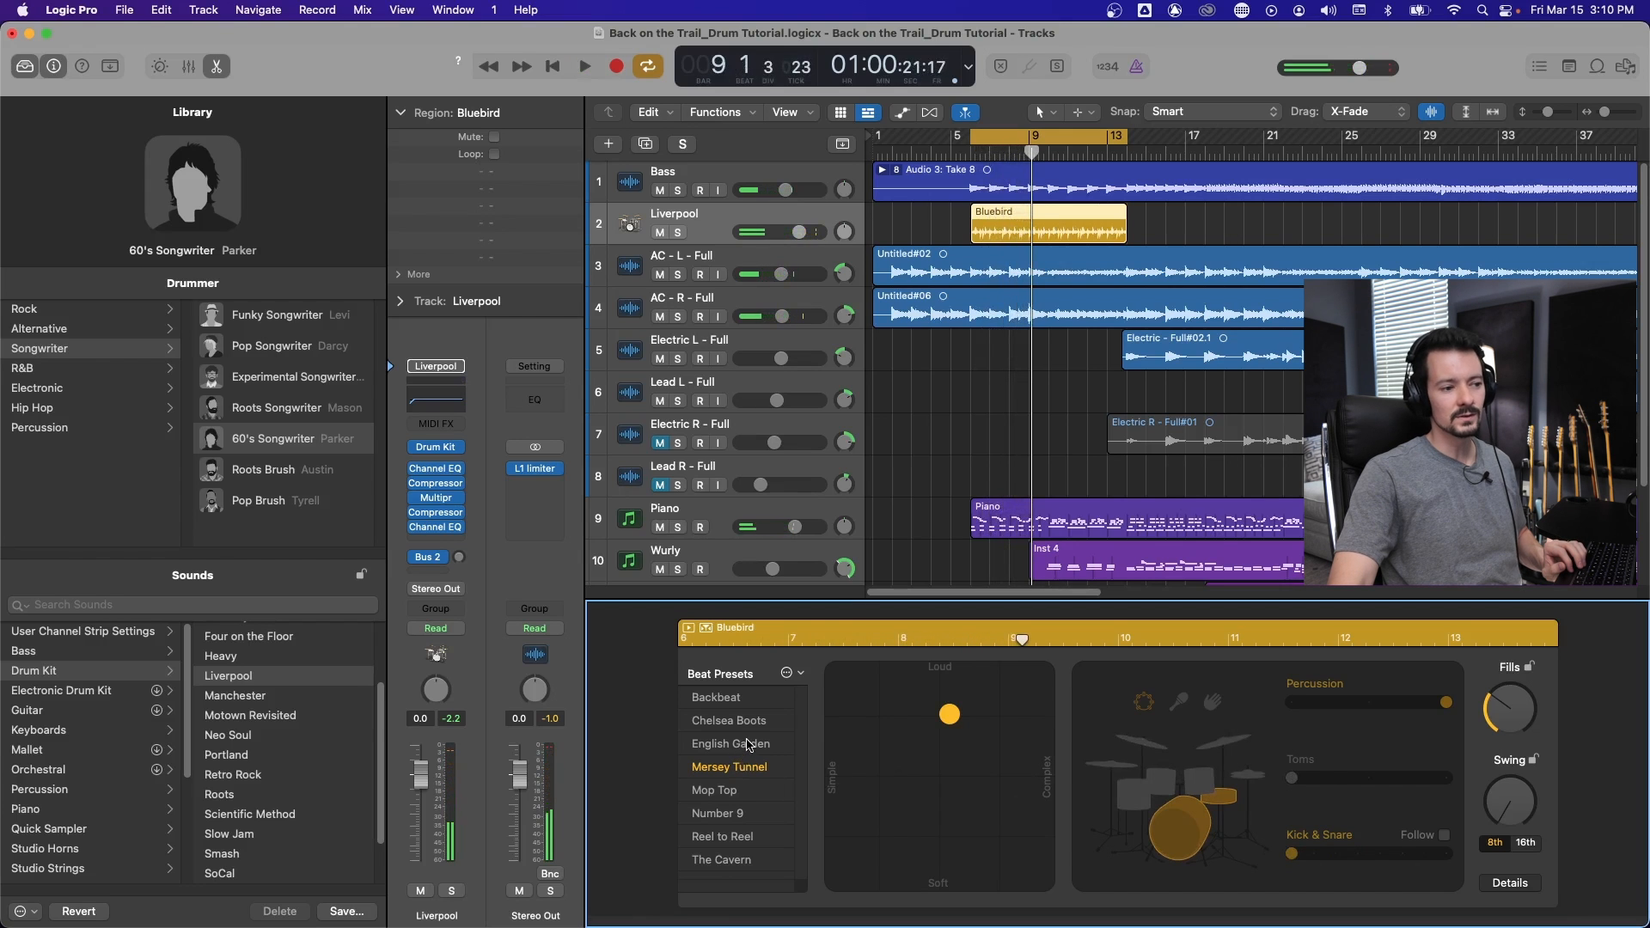
Apply the Backbeat preset to the drummer region after auditioning English Garden, and add swing on 16th notes.
click(748, 745)
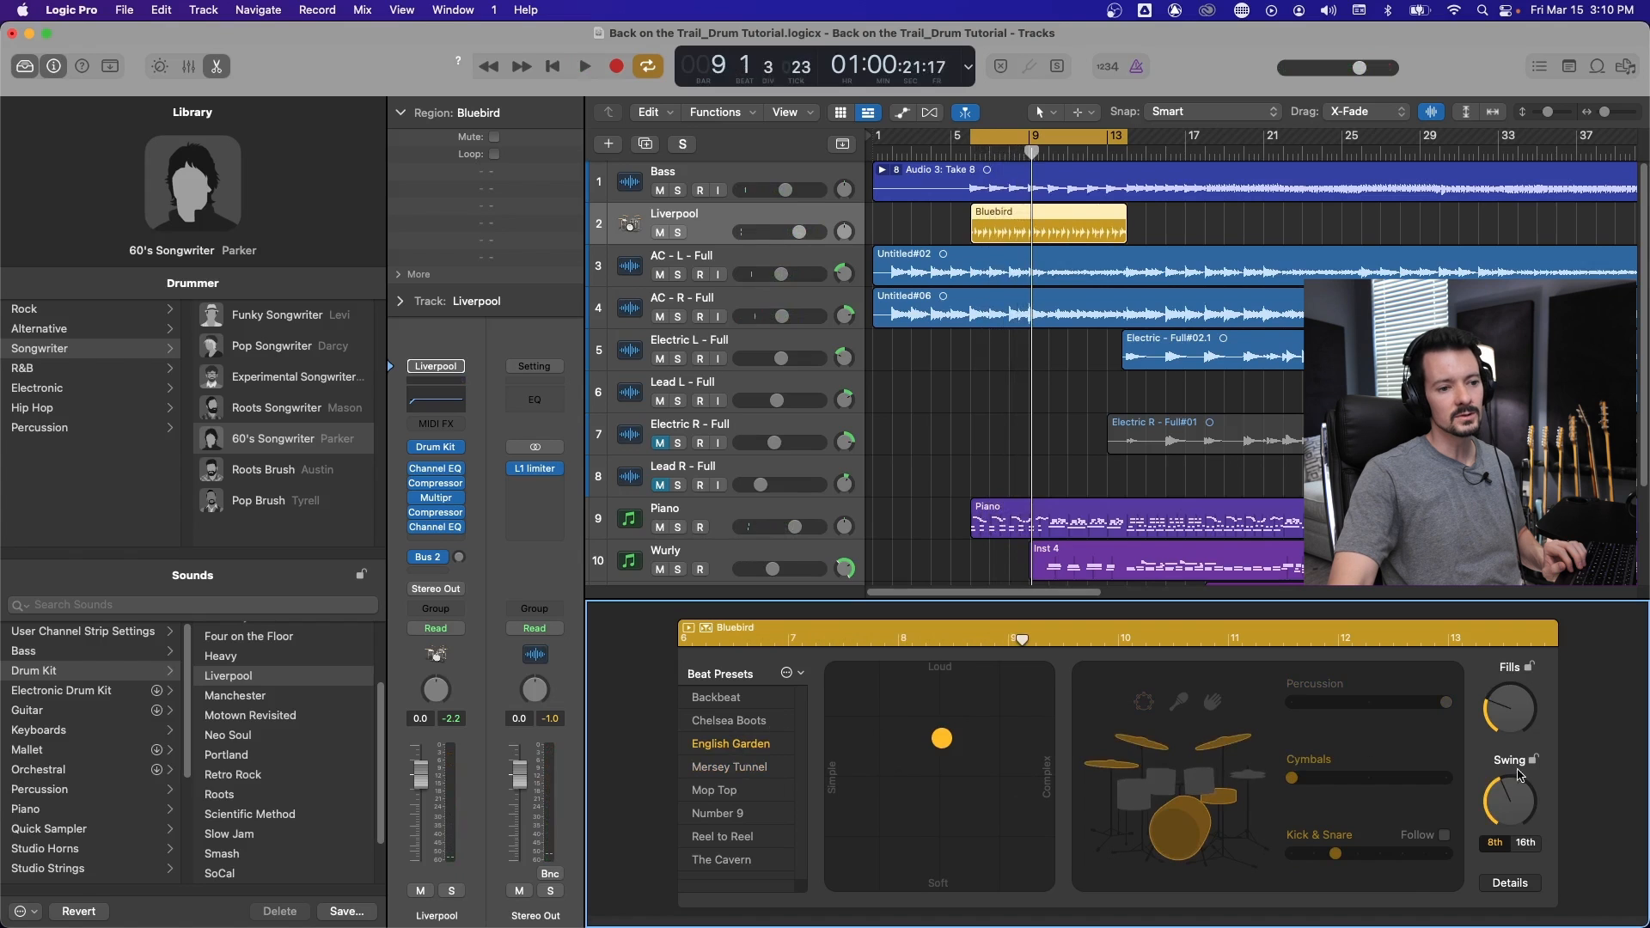
key(space)
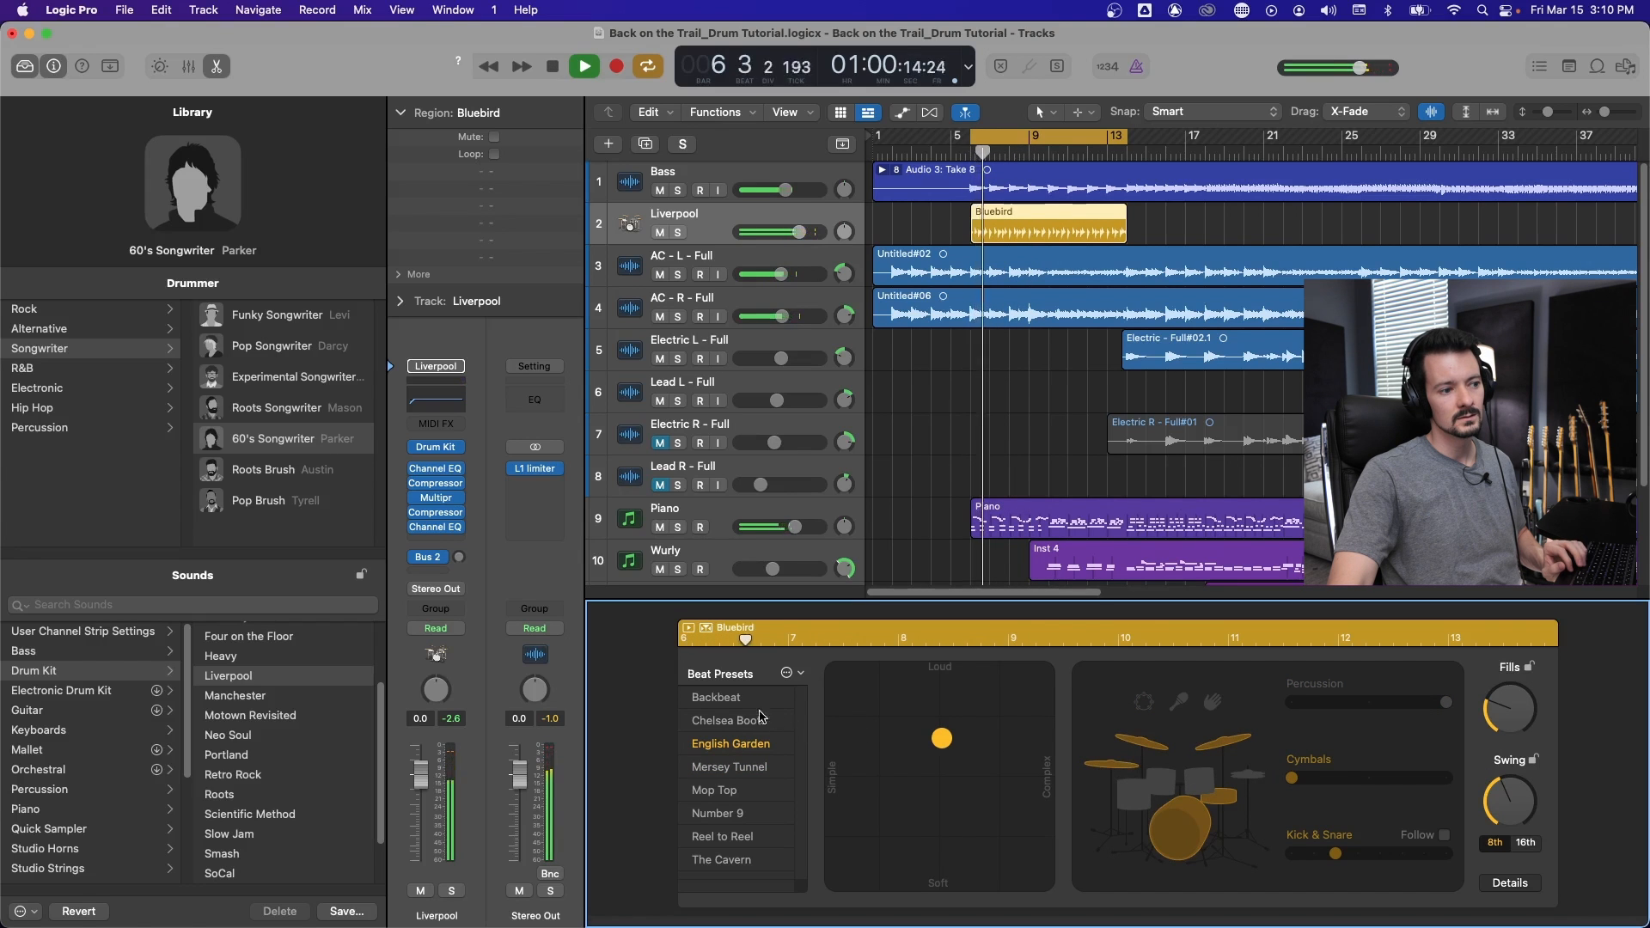
click(721, 698)
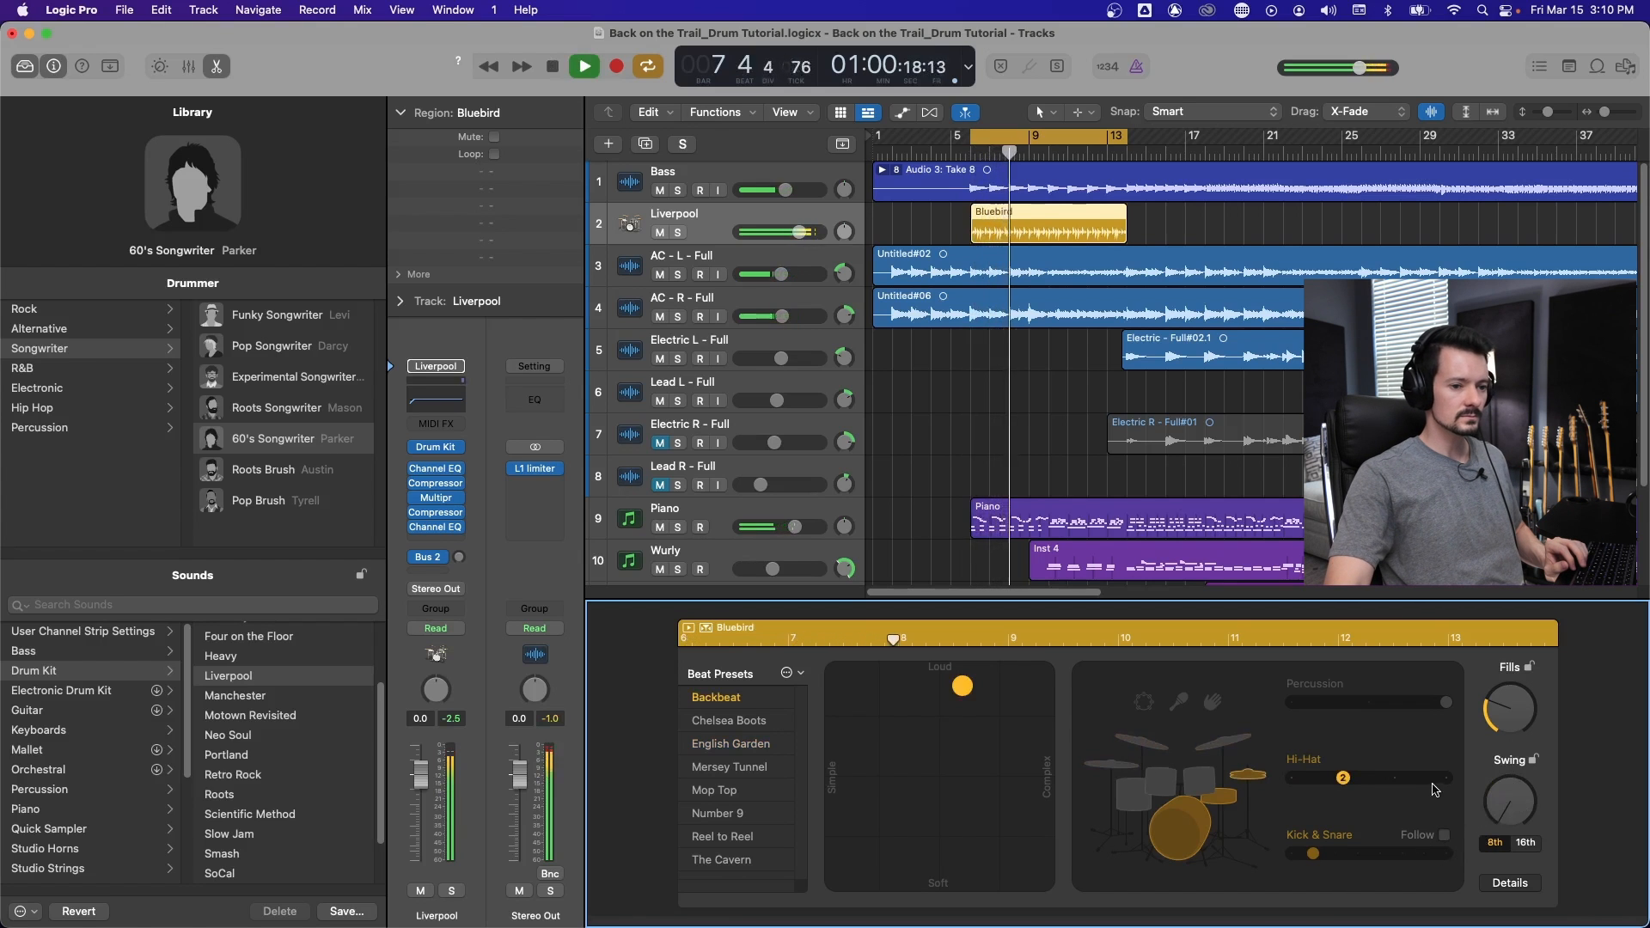
key(space)
mouse_move(1418, 776)
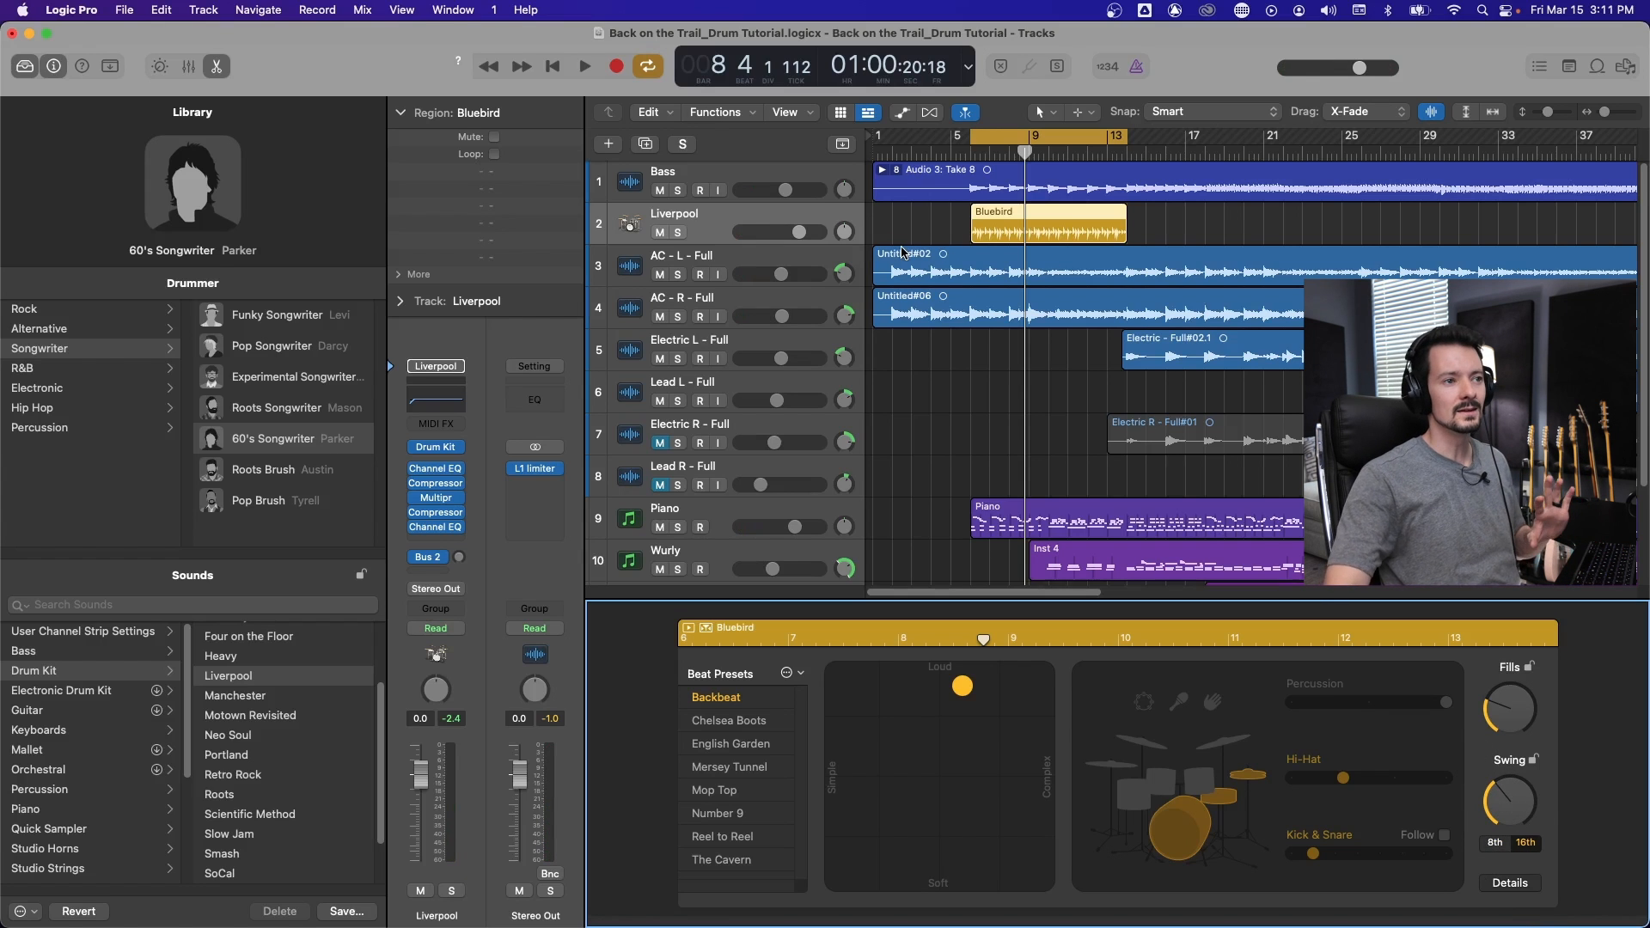
Remove the snare, set Kick & Snare to its simplest variation and shift the region's overall feel slightly simpler while listening.
key(space)
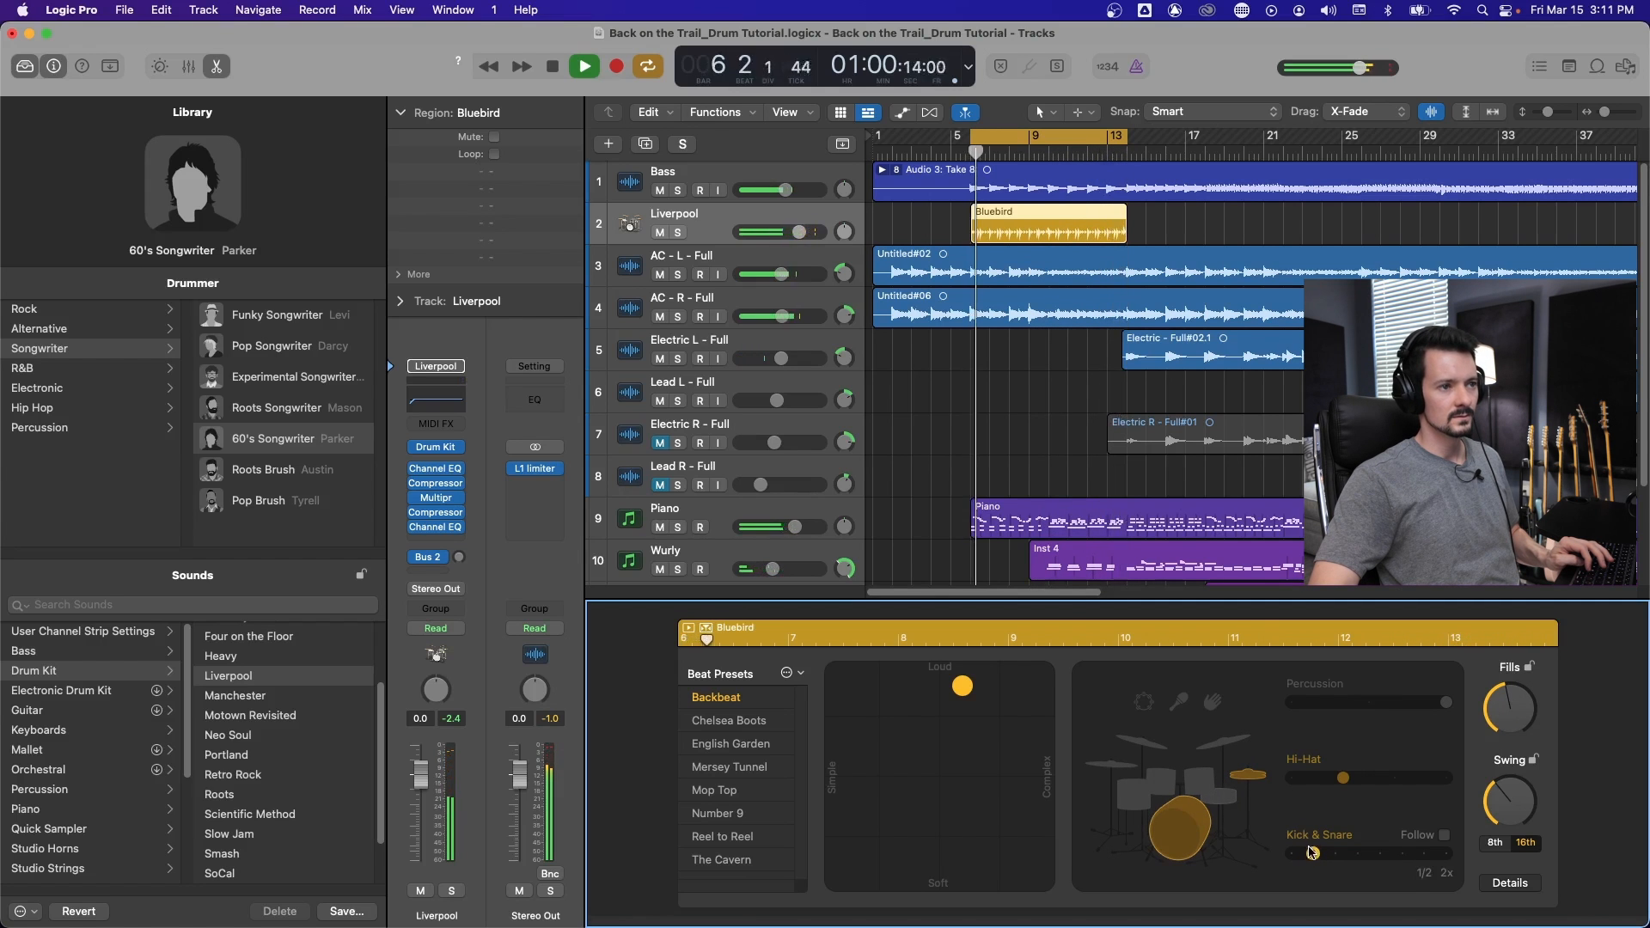
key(space)
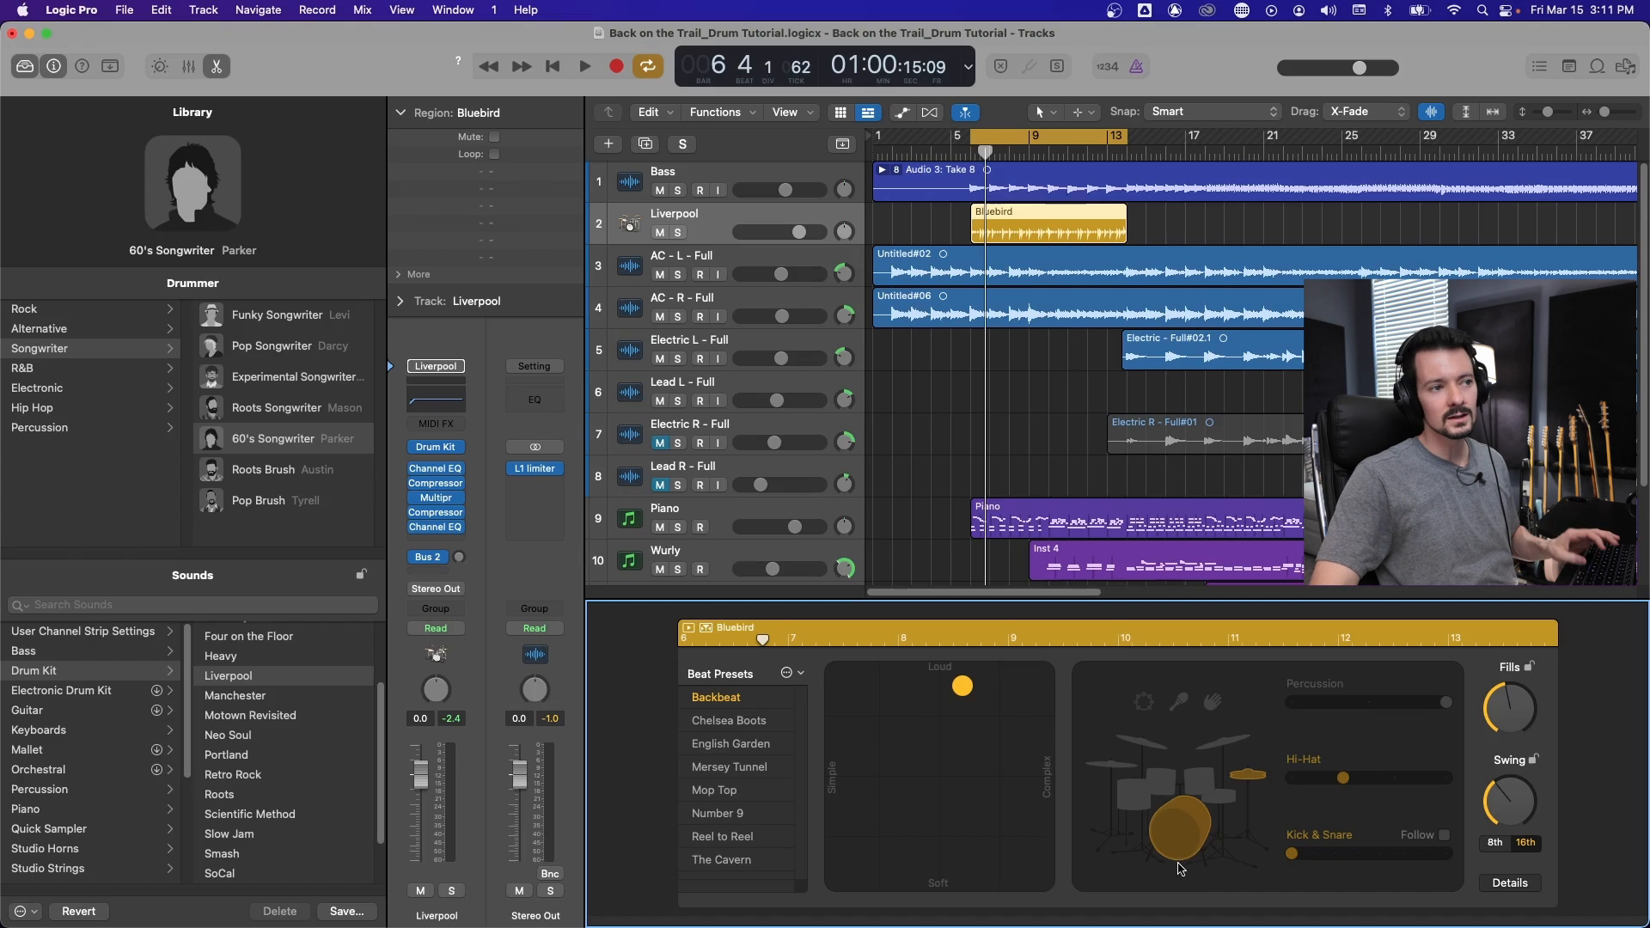
key(space)
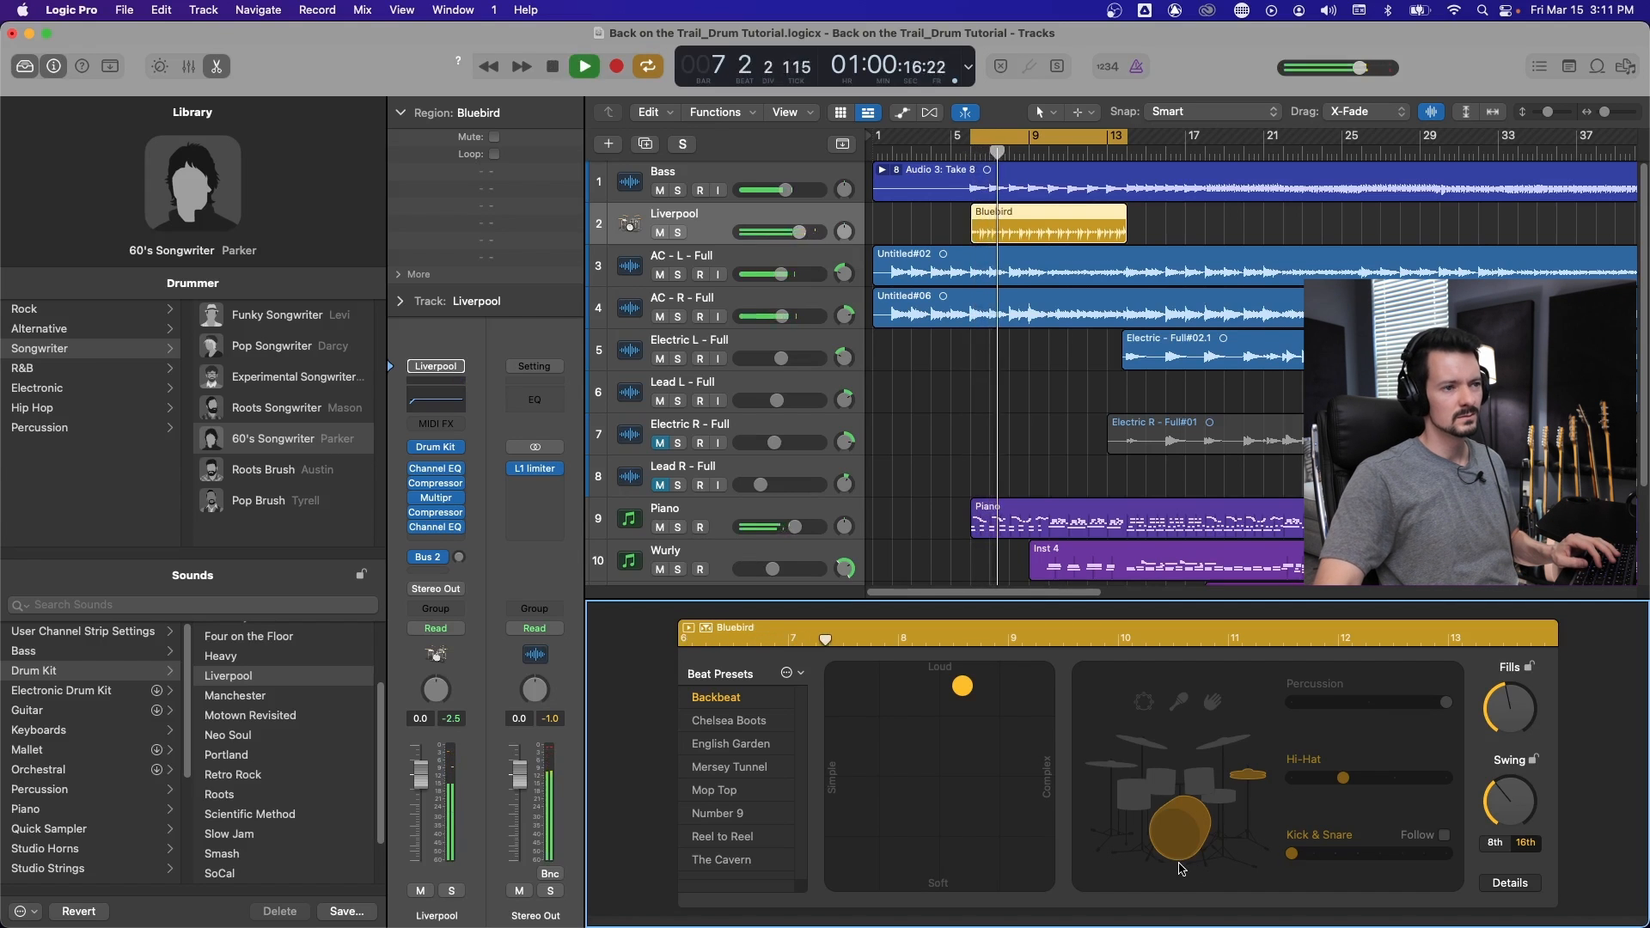
key(space)
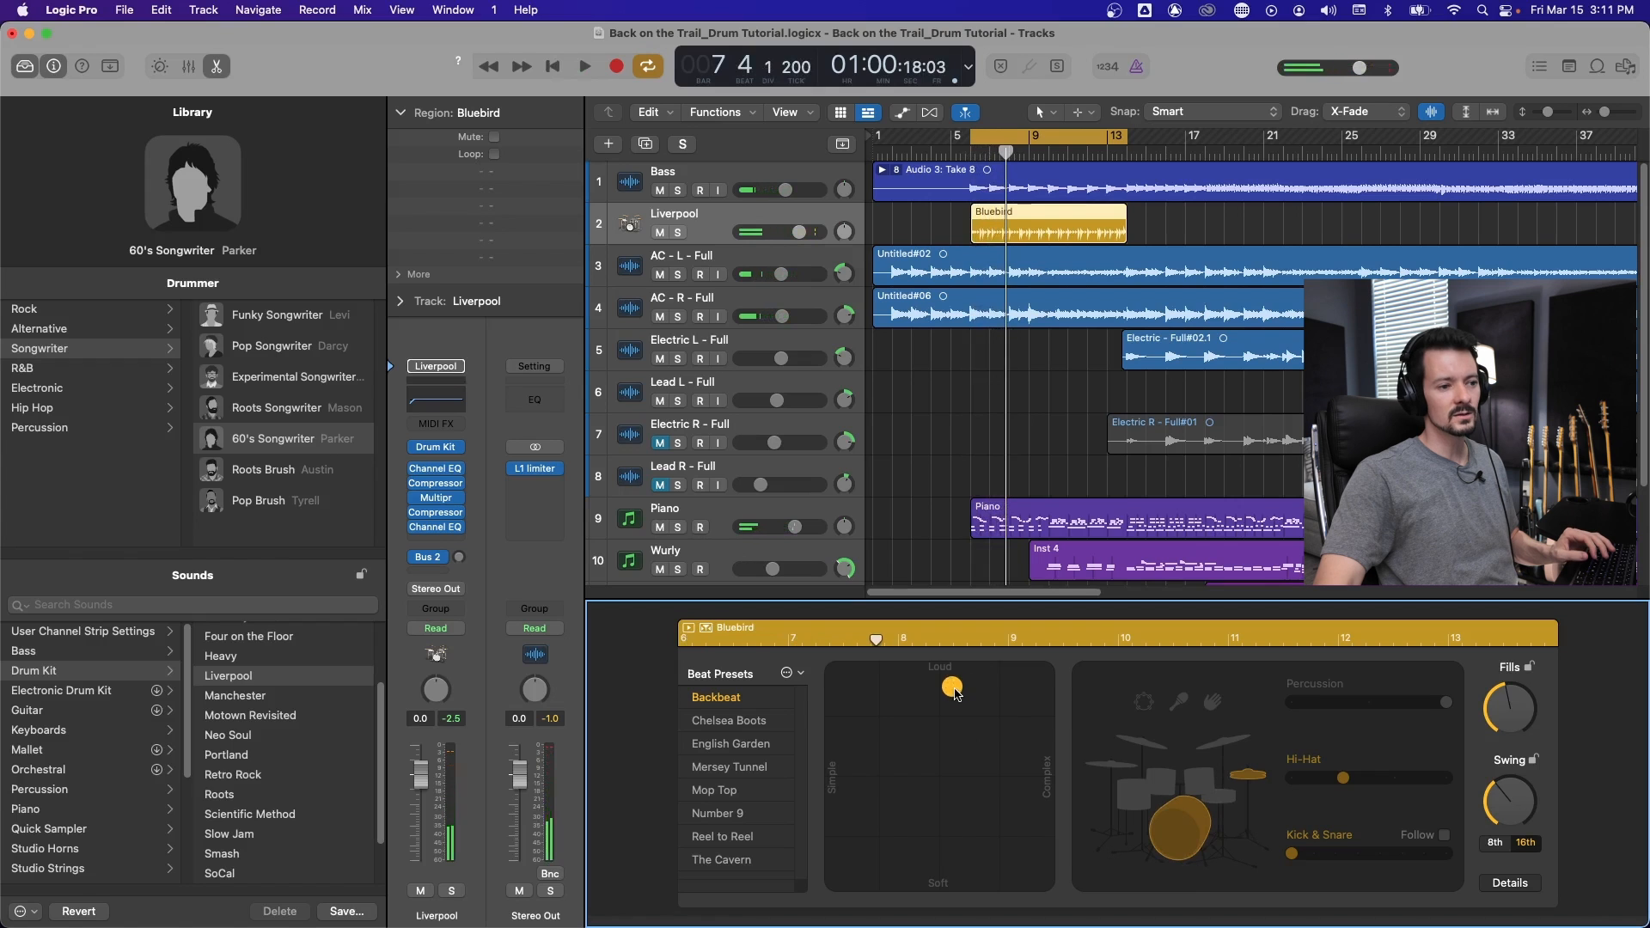
key(space)
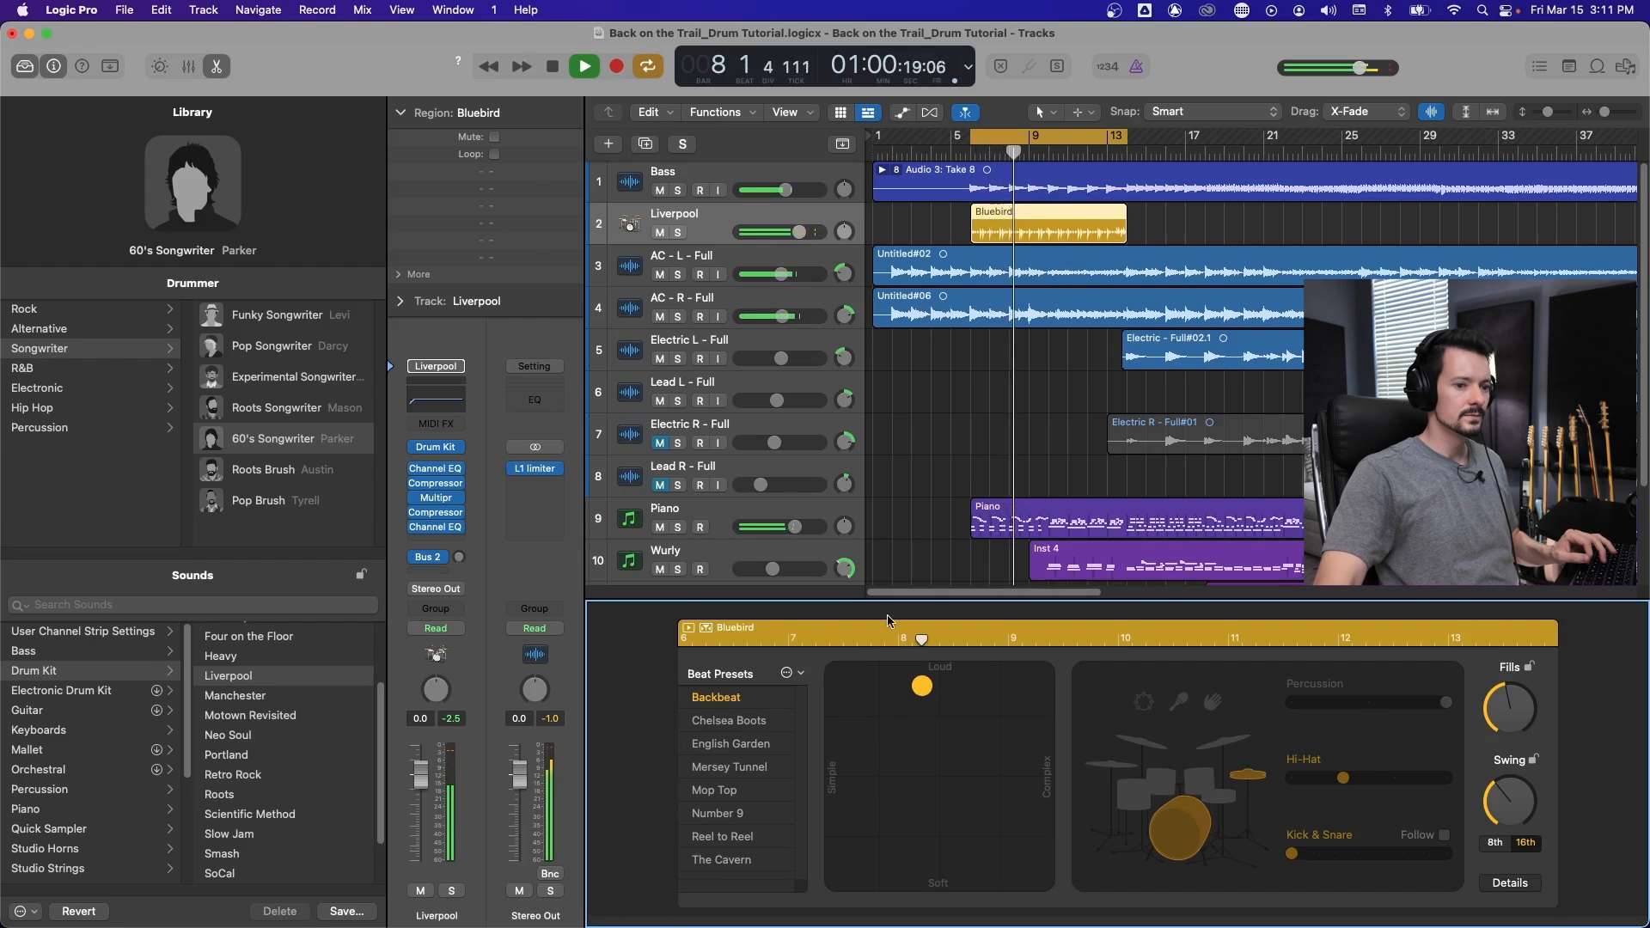
Set the Hi-Hat to its simplest variation after auditioning the busier ones up to variation 4.
drag(1301, 774, 1341, 779)
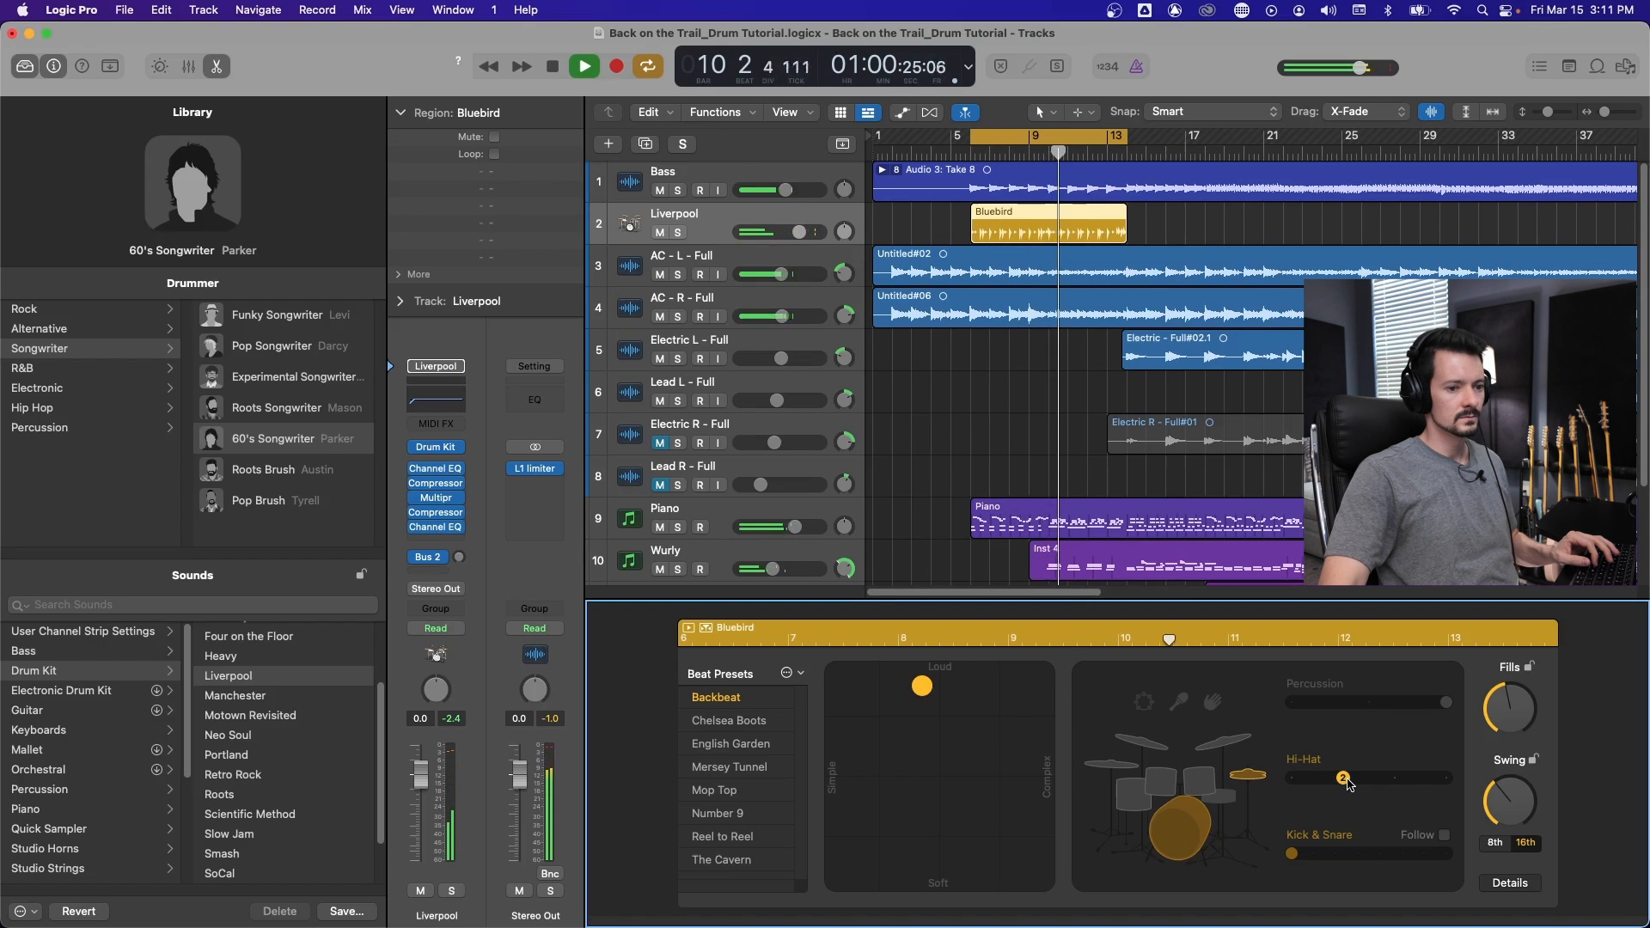
click(1408, 779)
click(1449, 782)
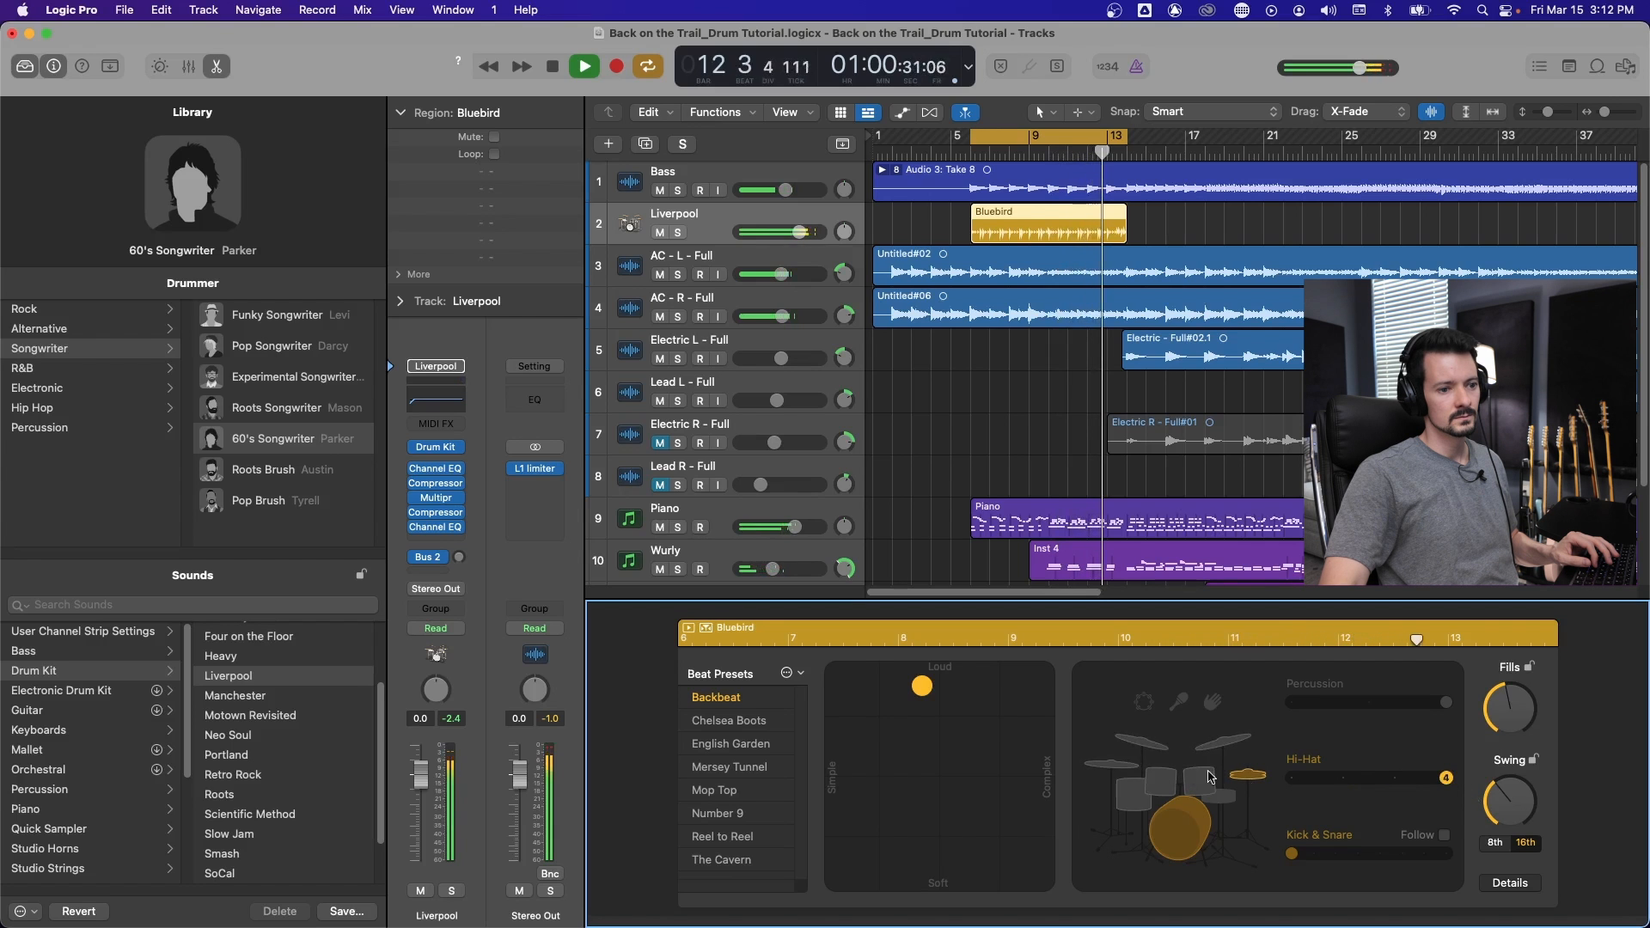
click(1295, 780)
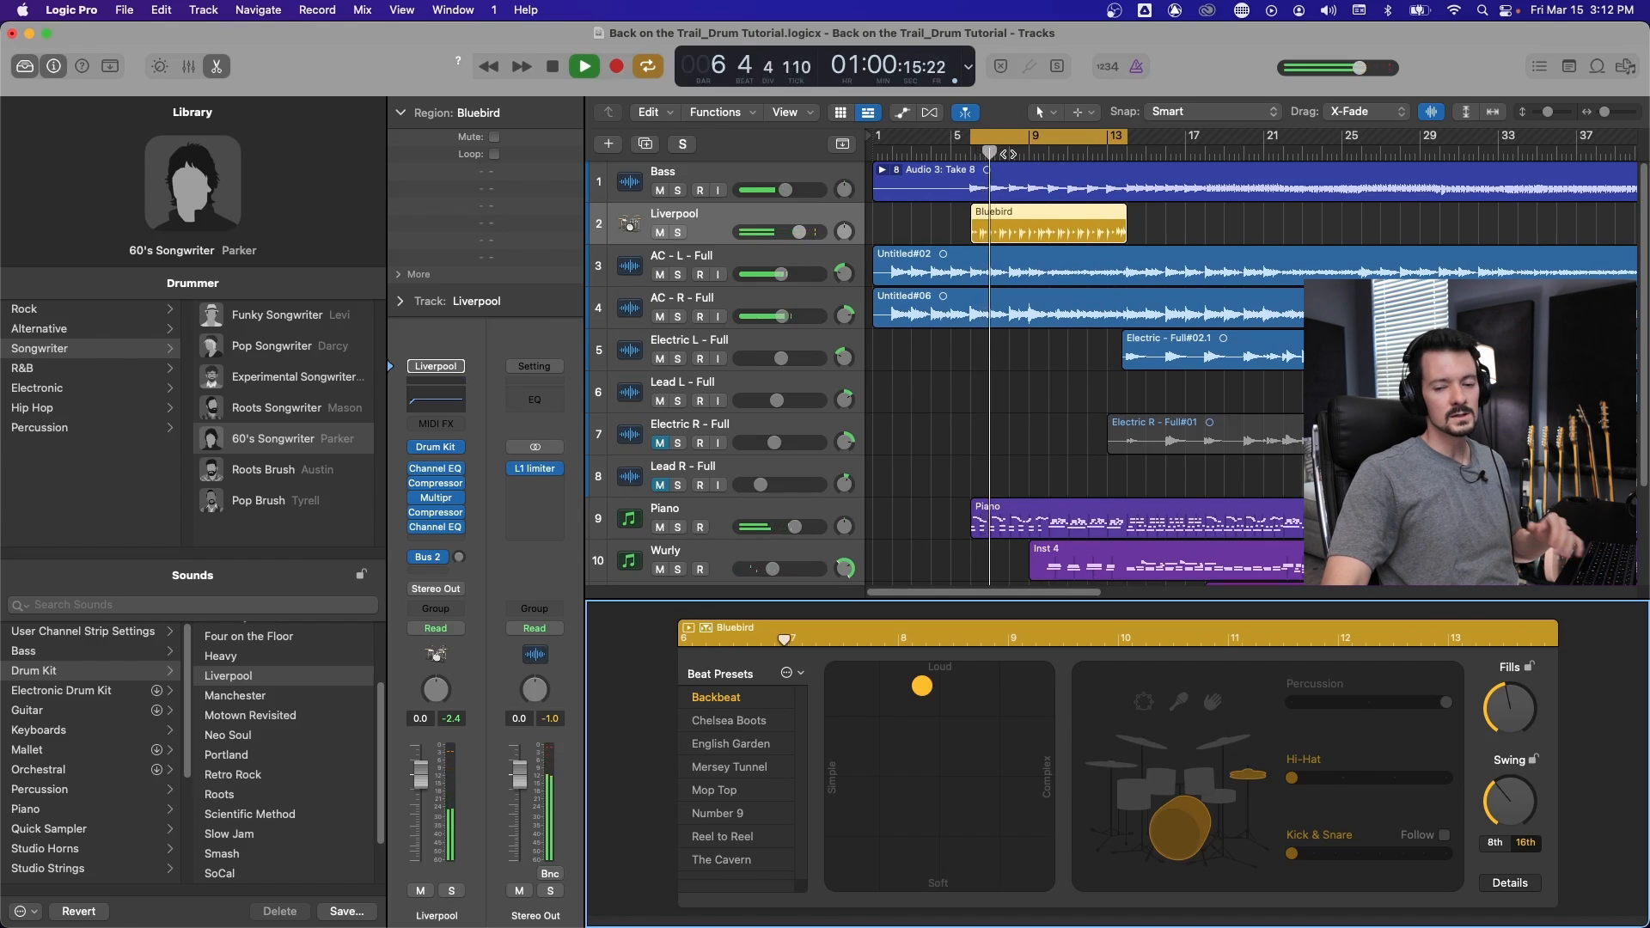
click(1100, 382)
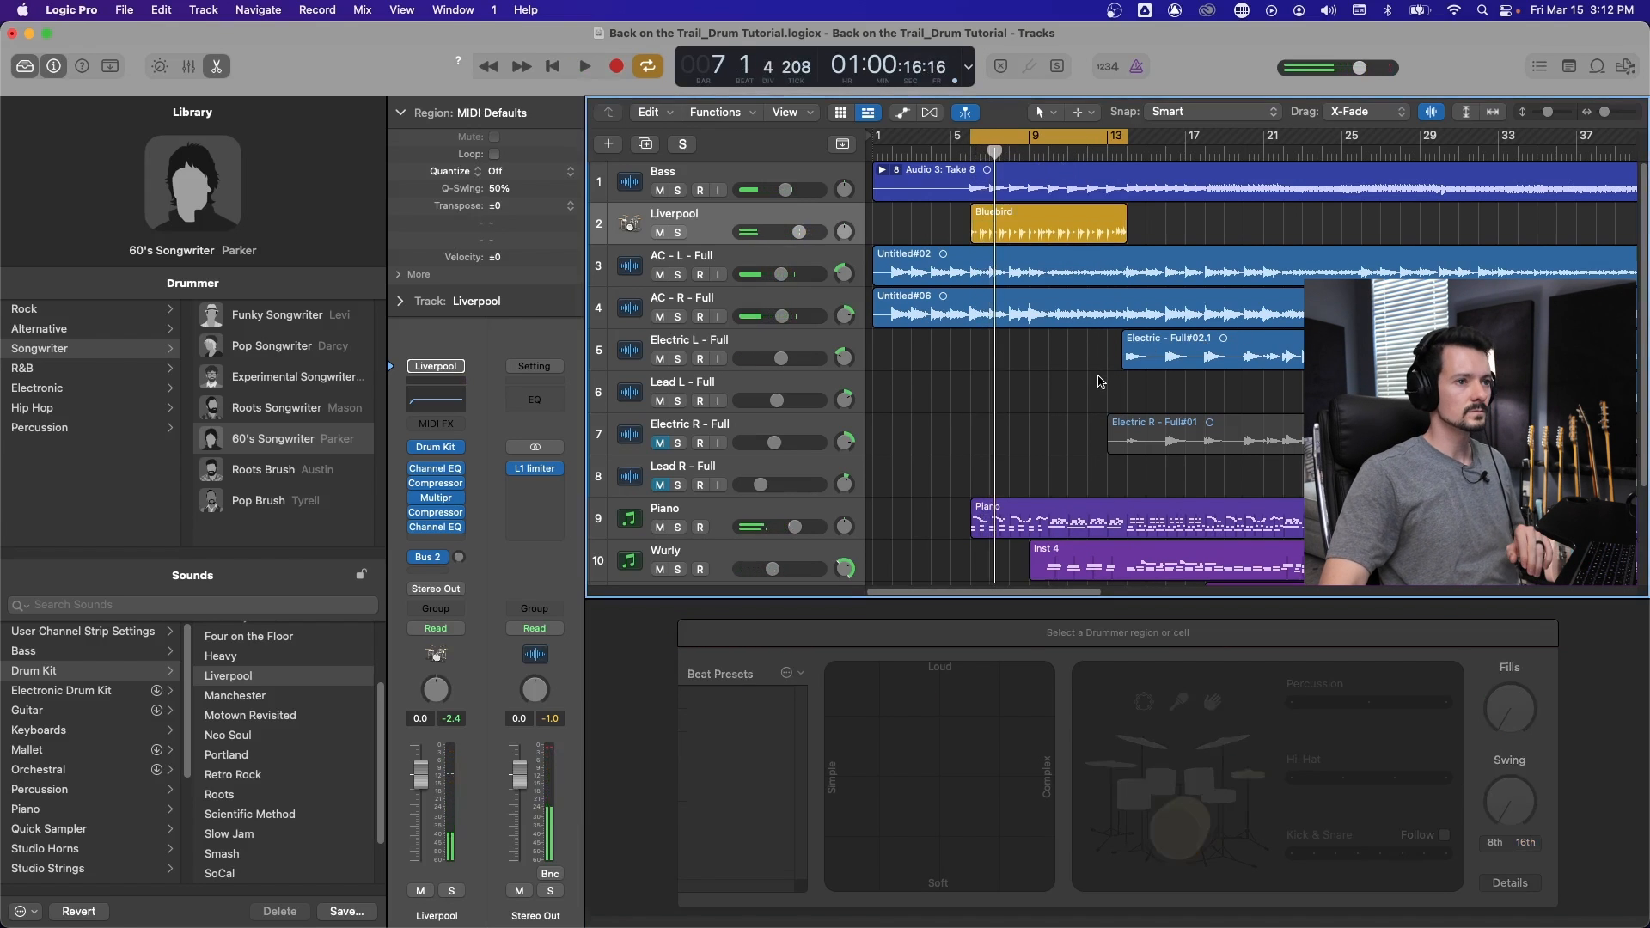
Try looping the drummer region to about bar 27, and place an independent copy of it at bar 14 instead.
click(1097, 237)
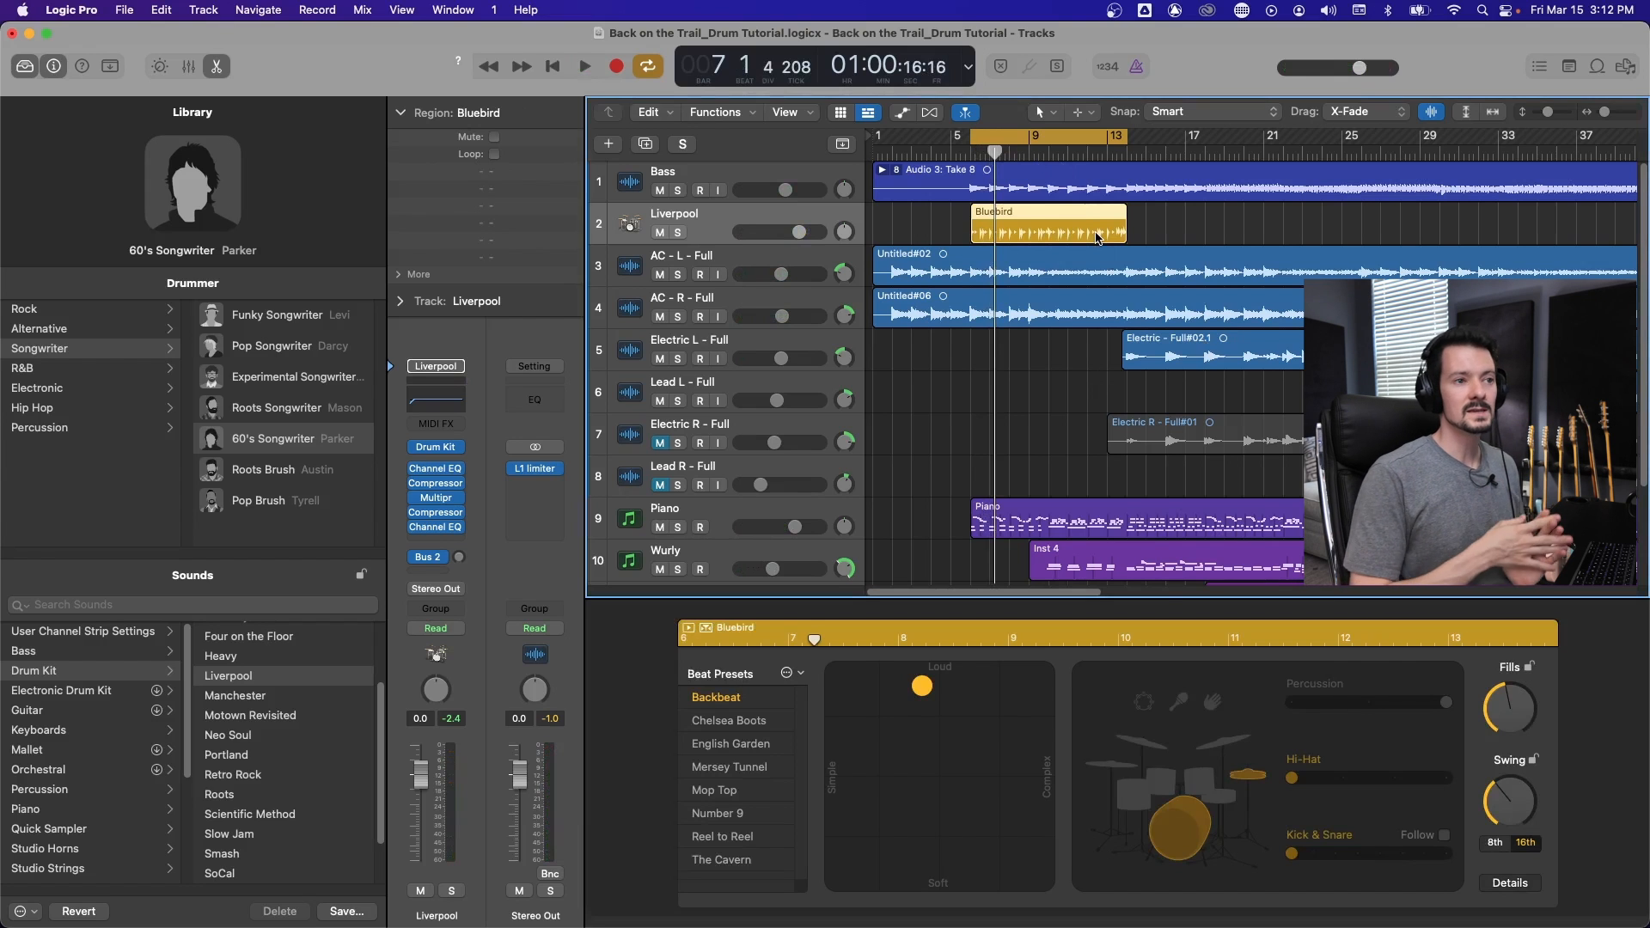
drag(1123, 210, 1375, 213)
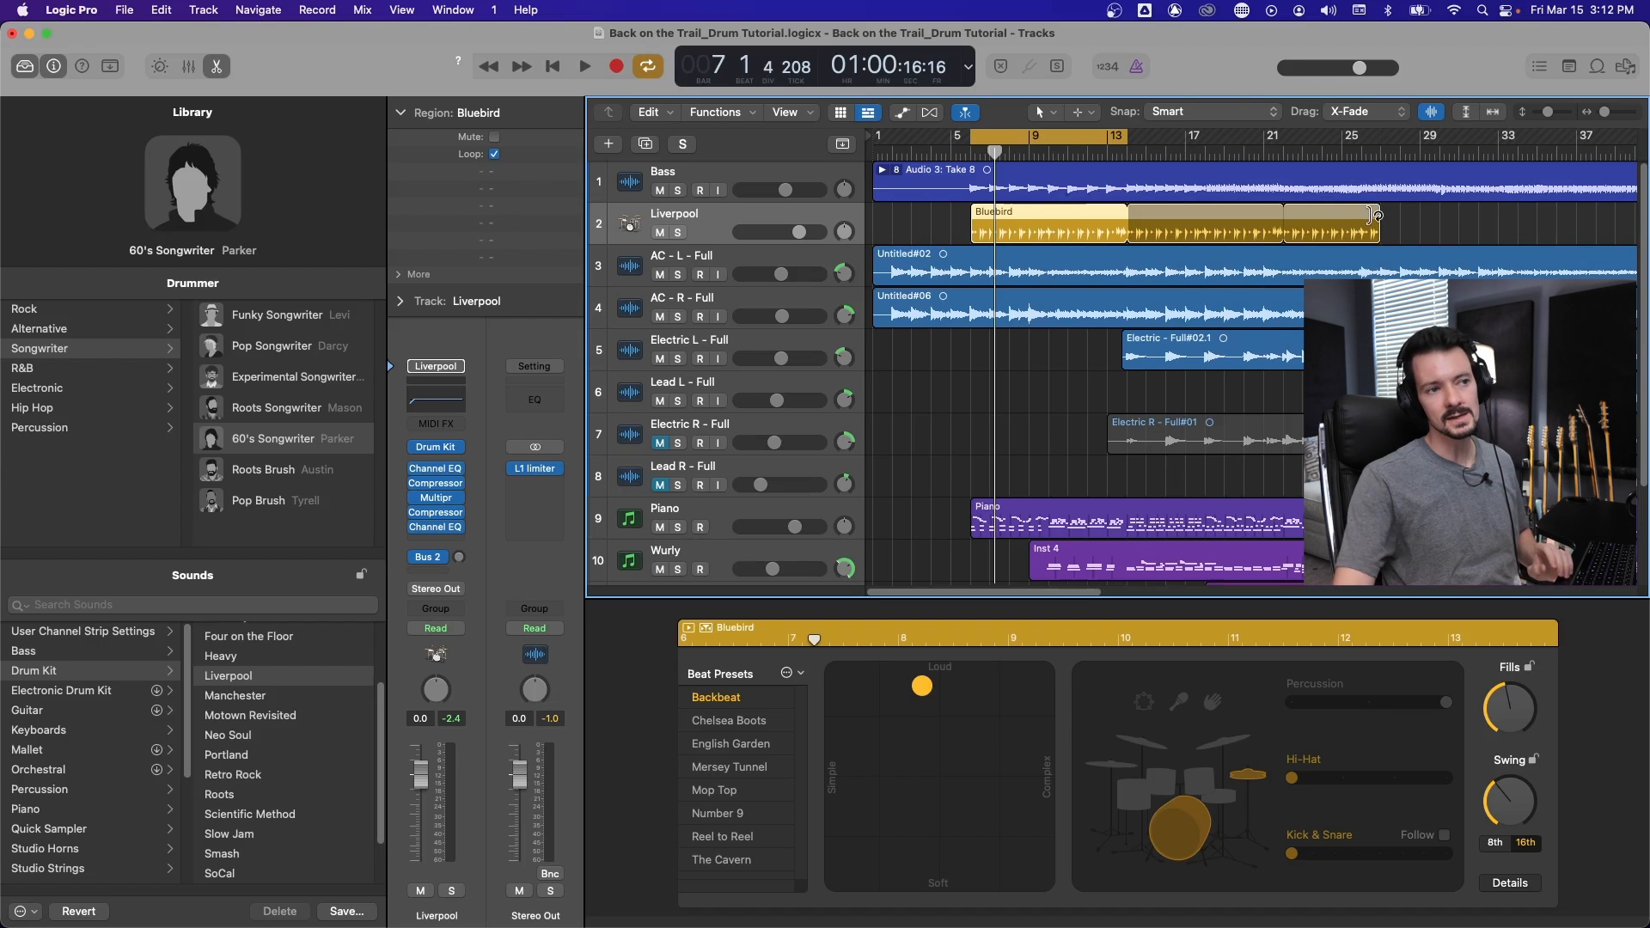
drag(1380, 220, 1184, 227)
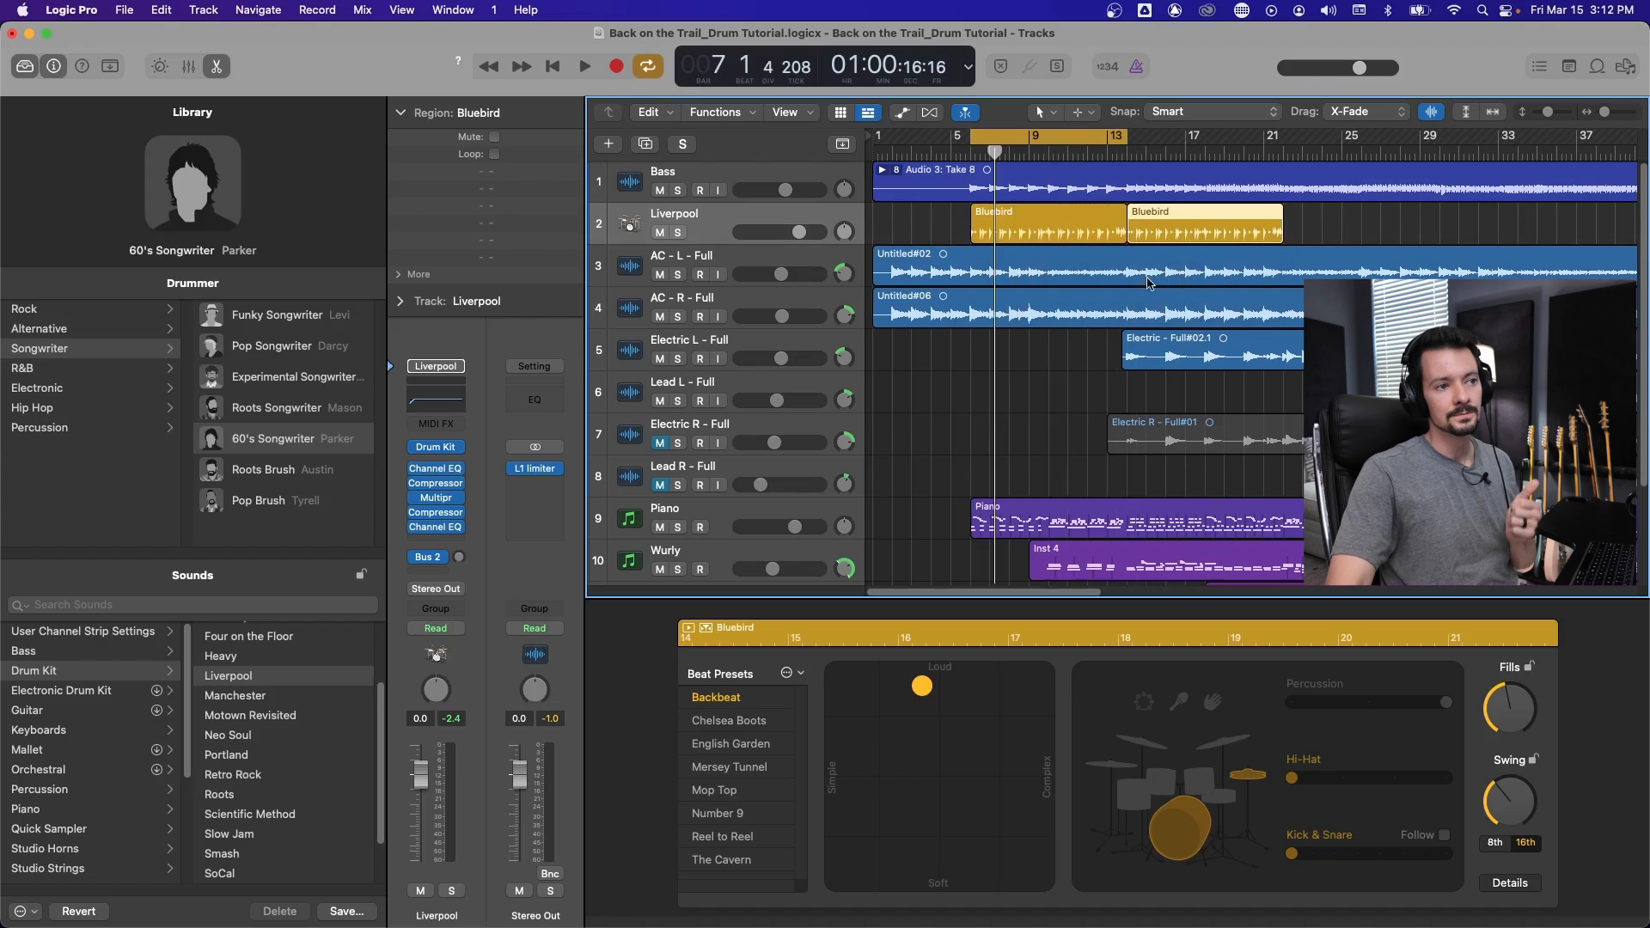
Move the playback cycle to bars 14 to 22 and play the transition into the copied region with cycling temporarily off.
drag(1085, 135, 1239, 136)
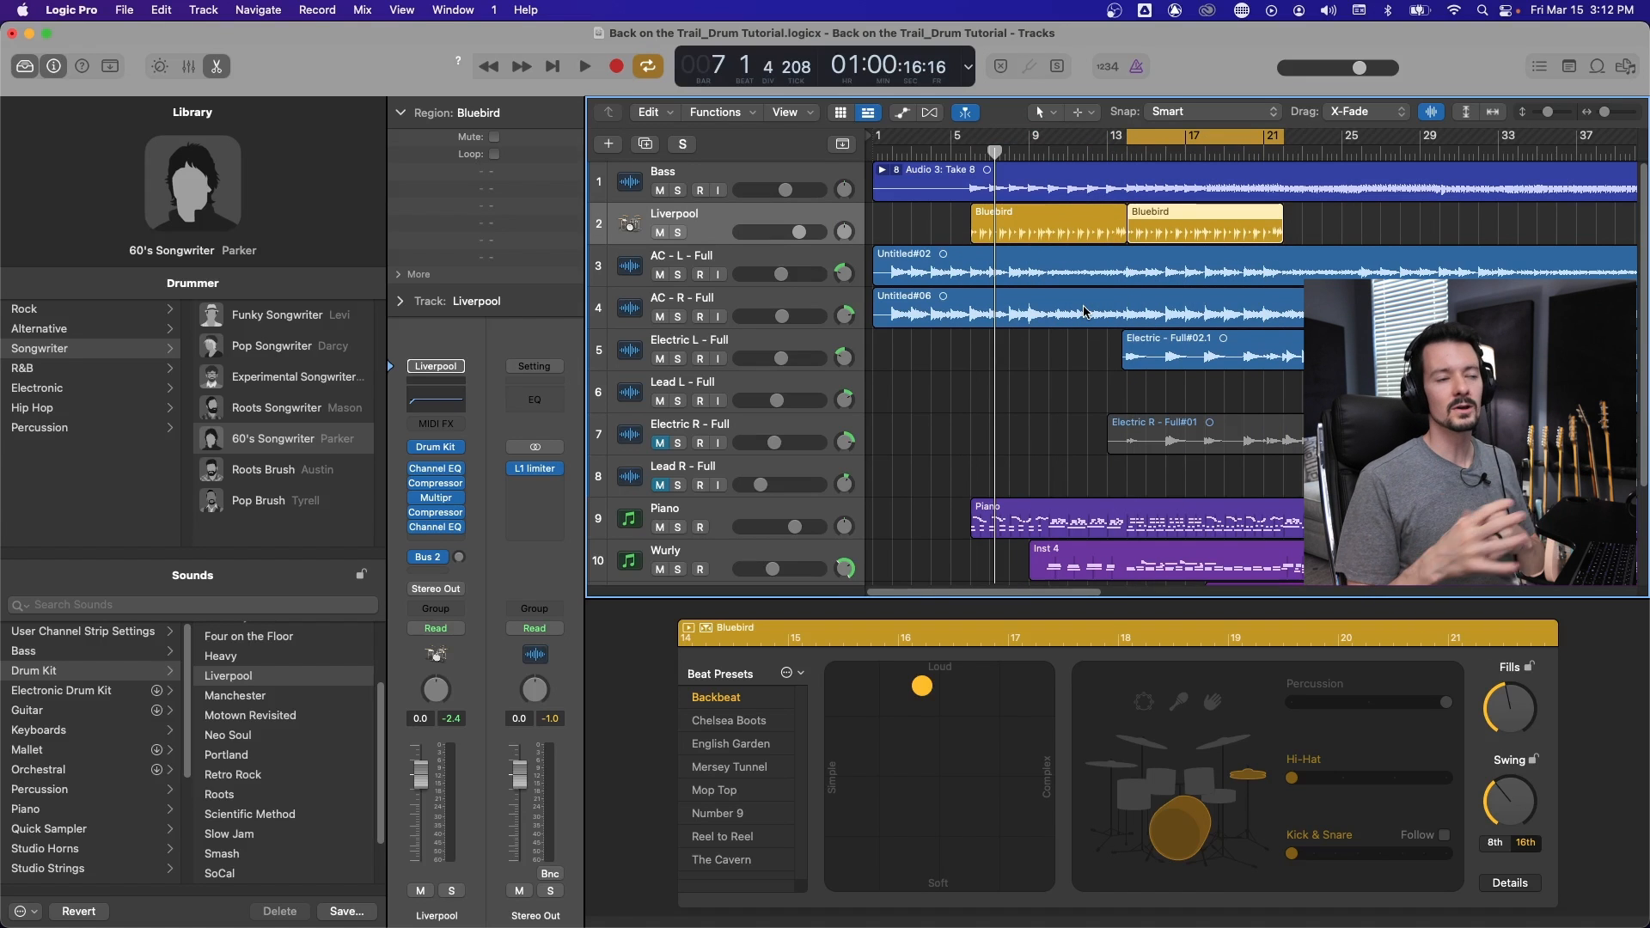
click(1181, 138)
click(1088, 153)
key(space)
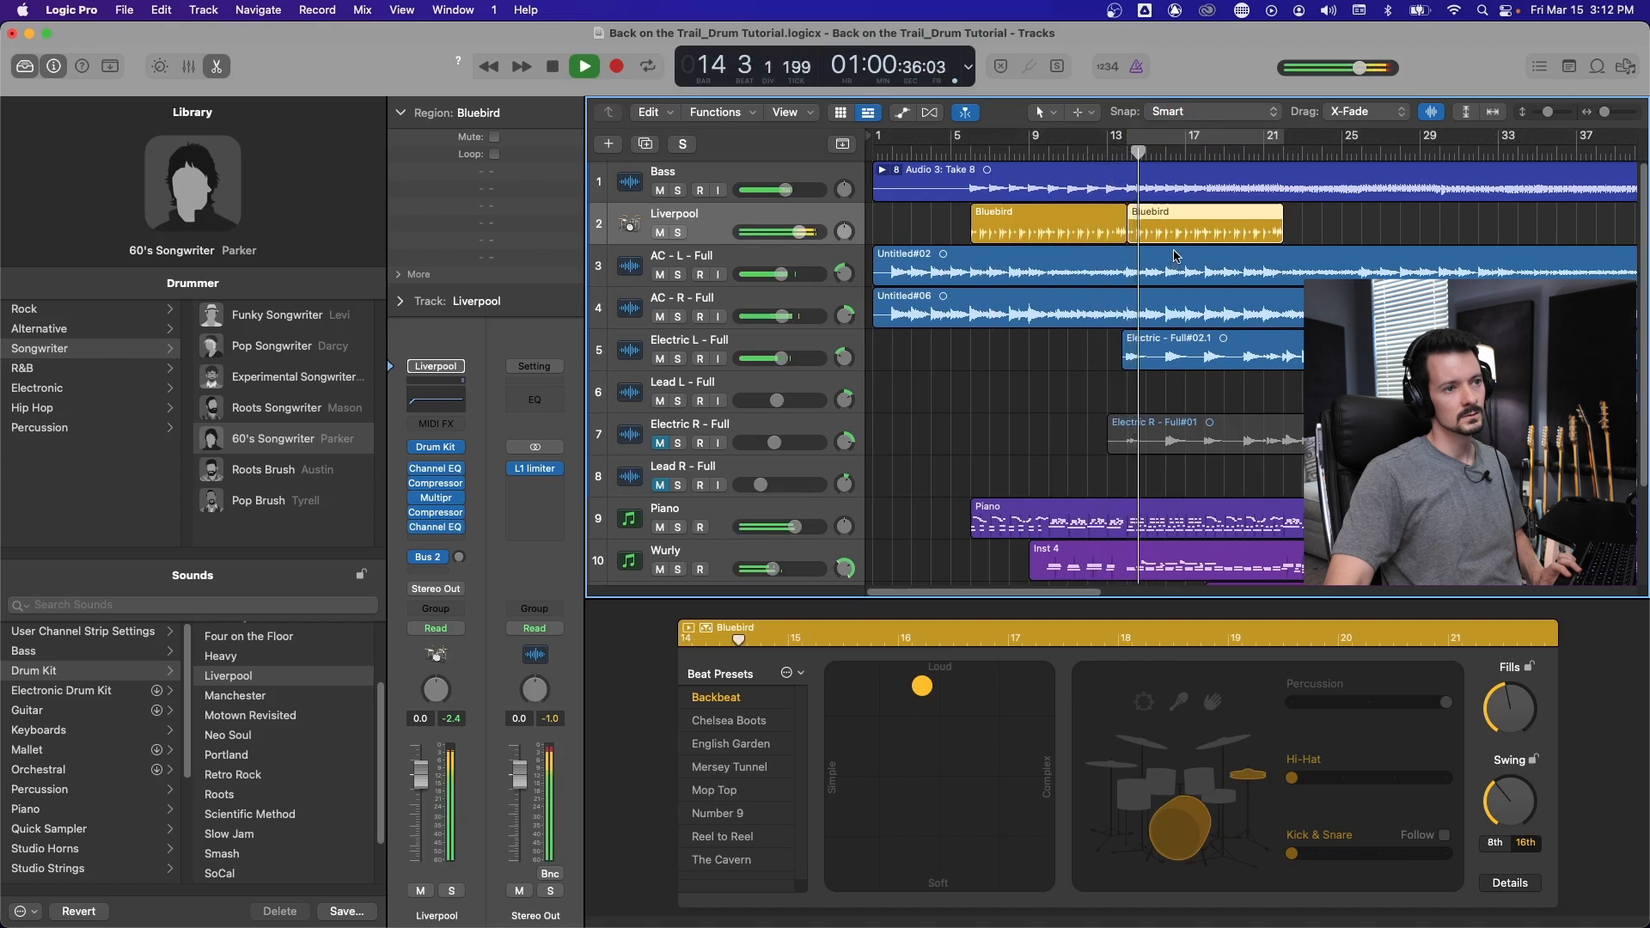
click(1169, 138)
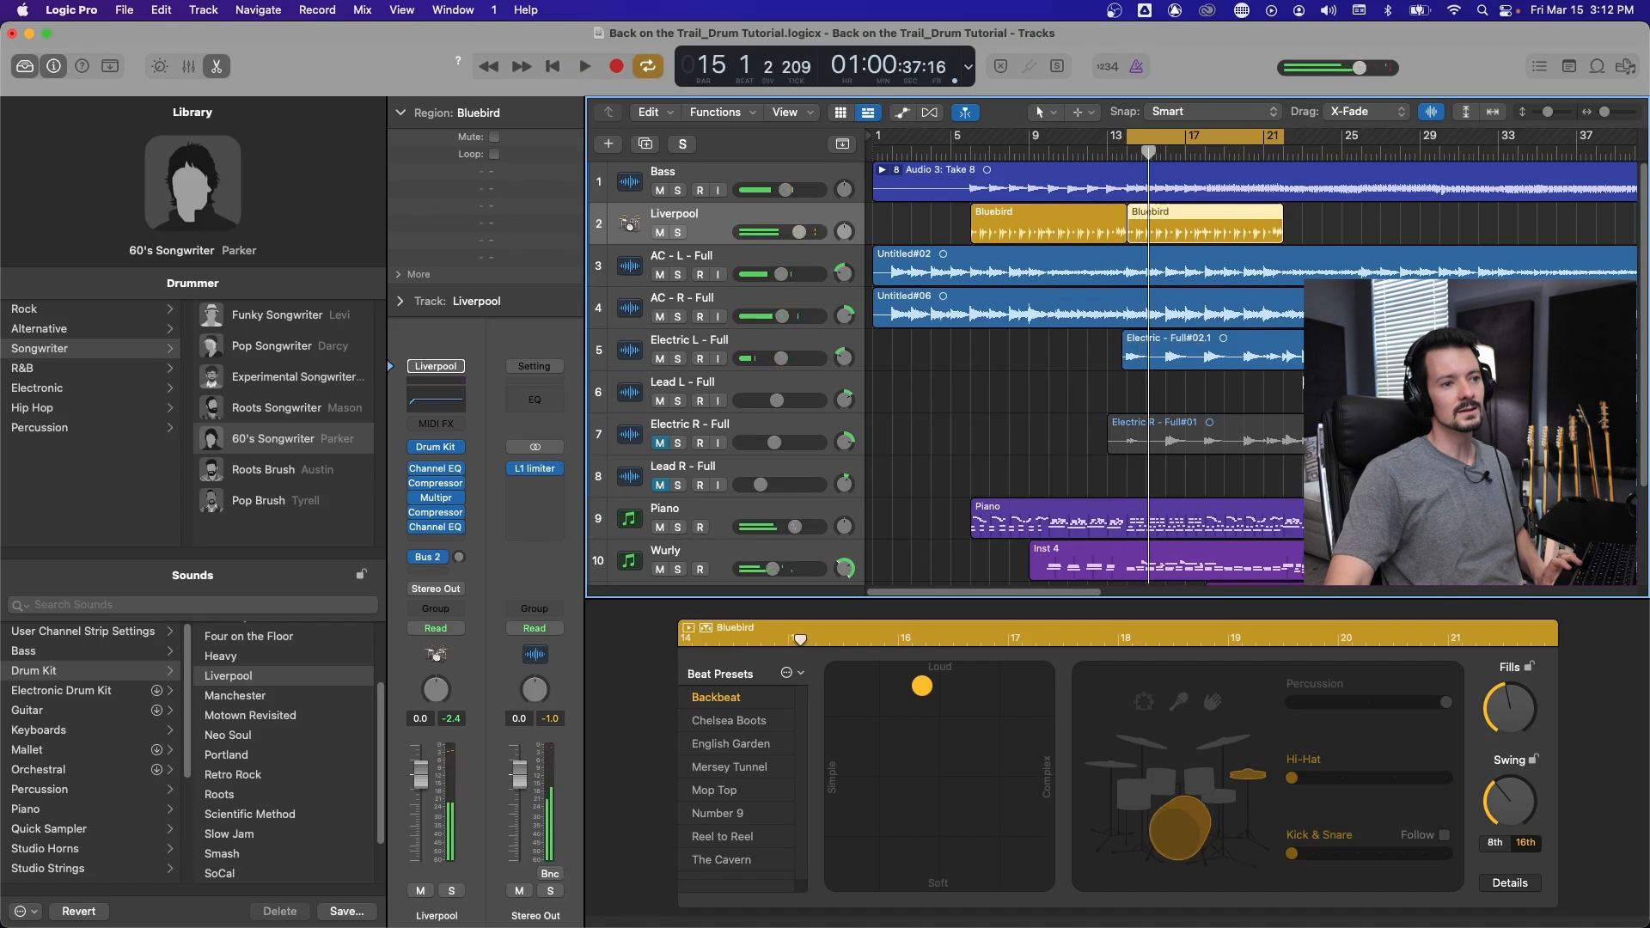
Add the snare to the region at bar 14 and set its Hi-Hat to variation 2 while listening to the cycle.
click(1221, 800)
key(space)
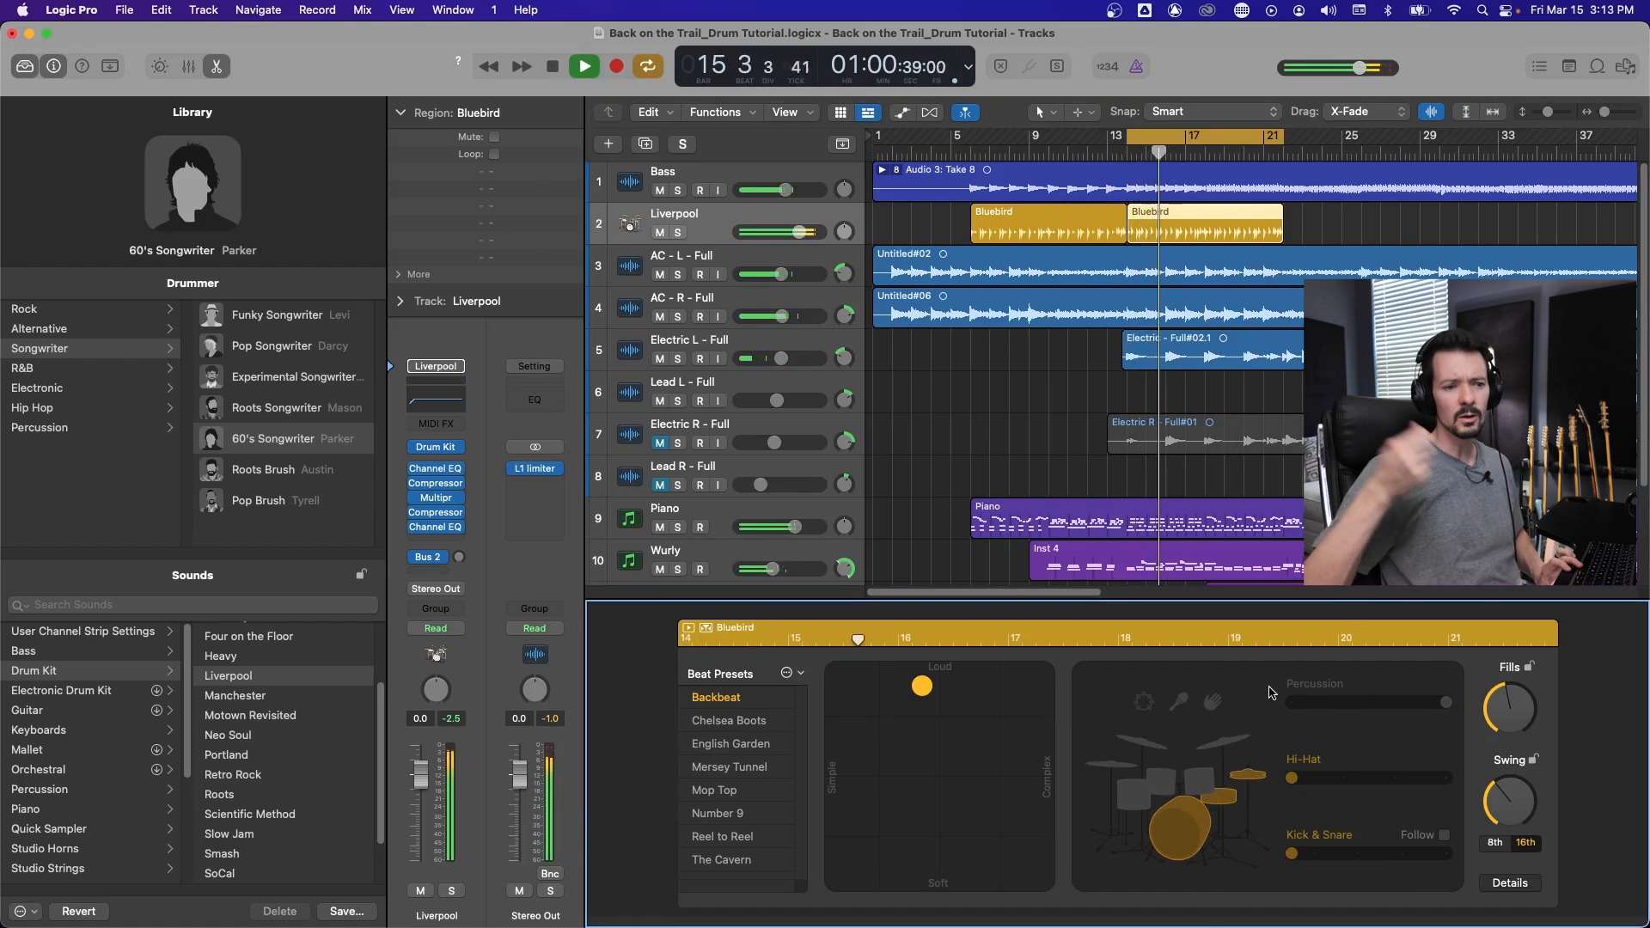
click(1350, 778)
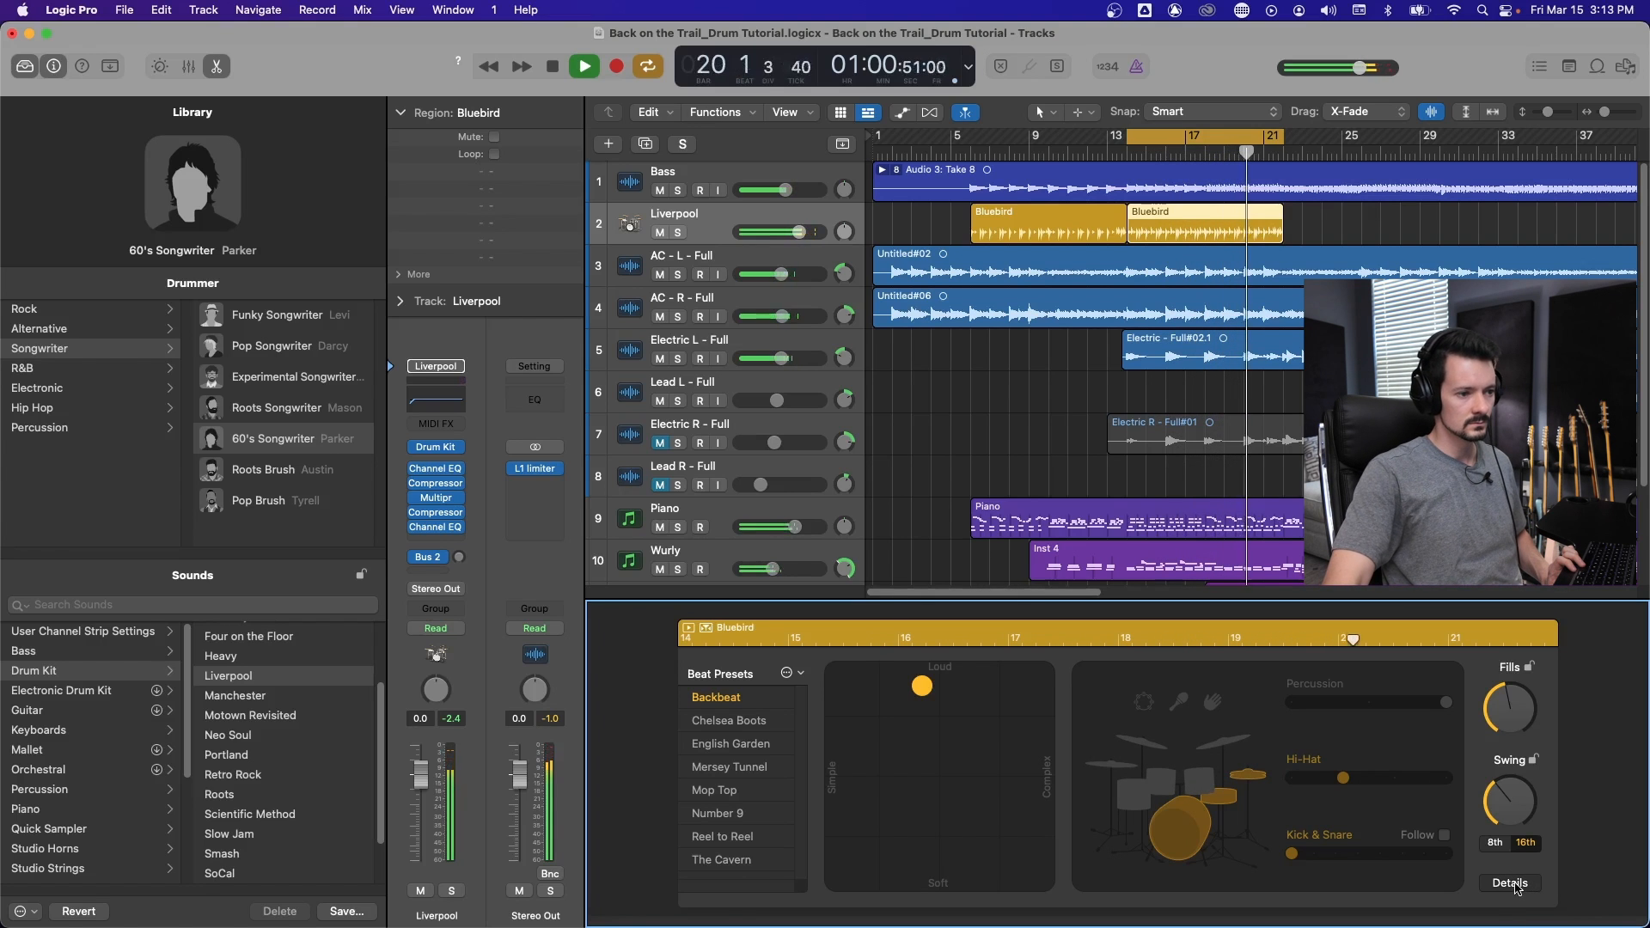
key(space)
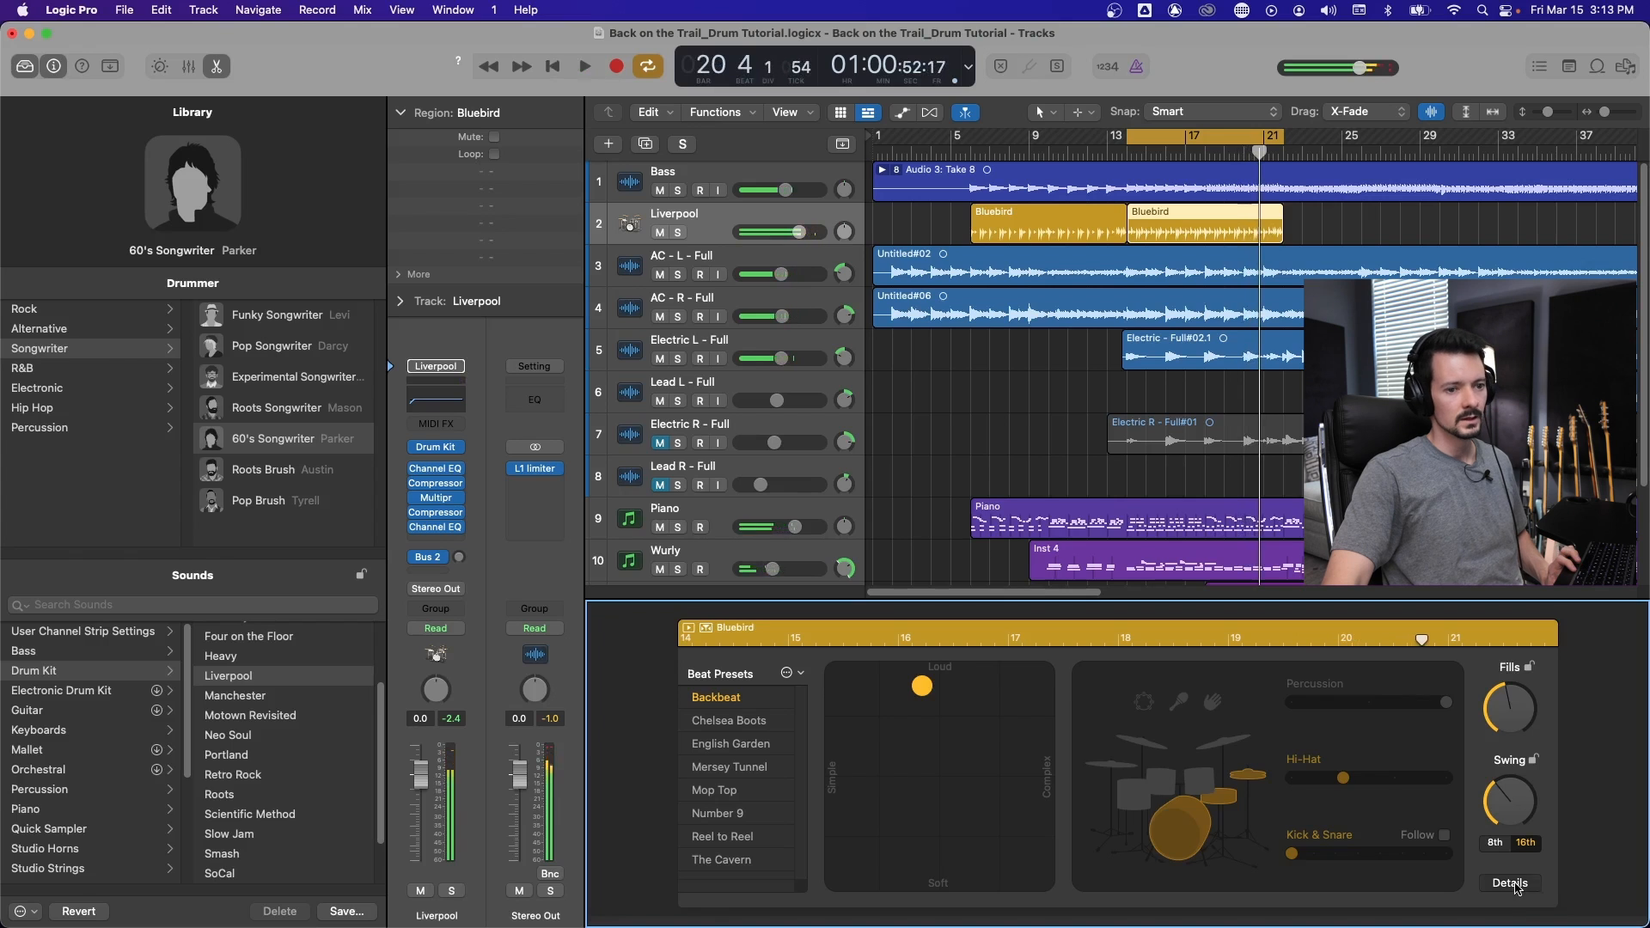
Show the performance details of the region at bar 14 and raise its Ghost Notes amount during playback.
click(1516, 886)
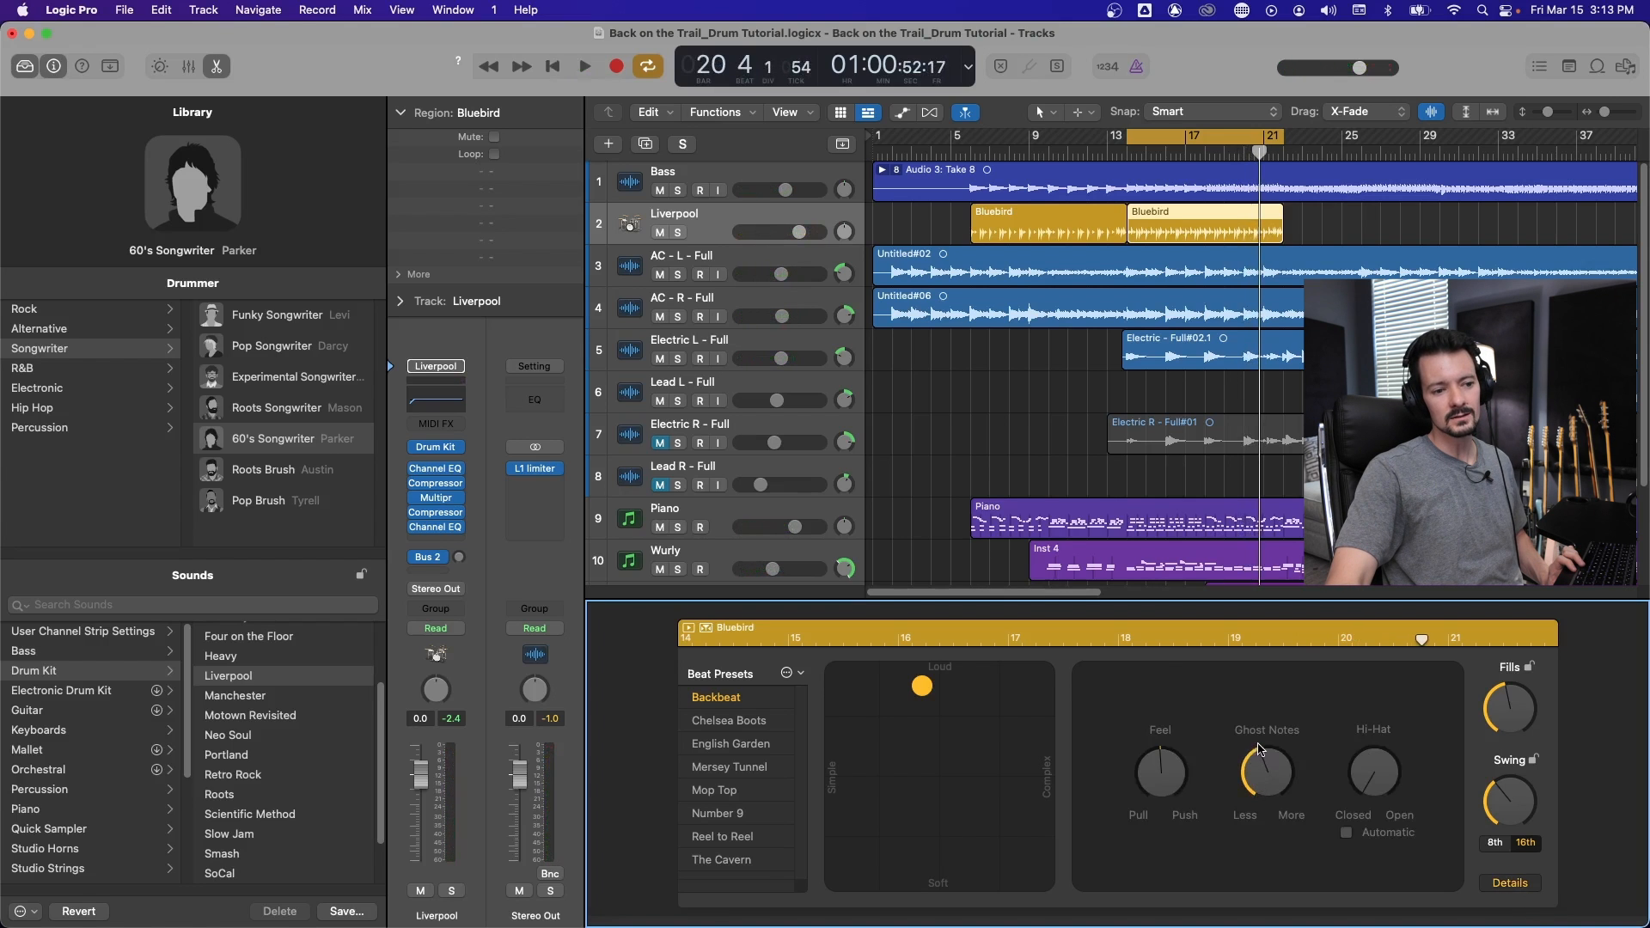
key(space)
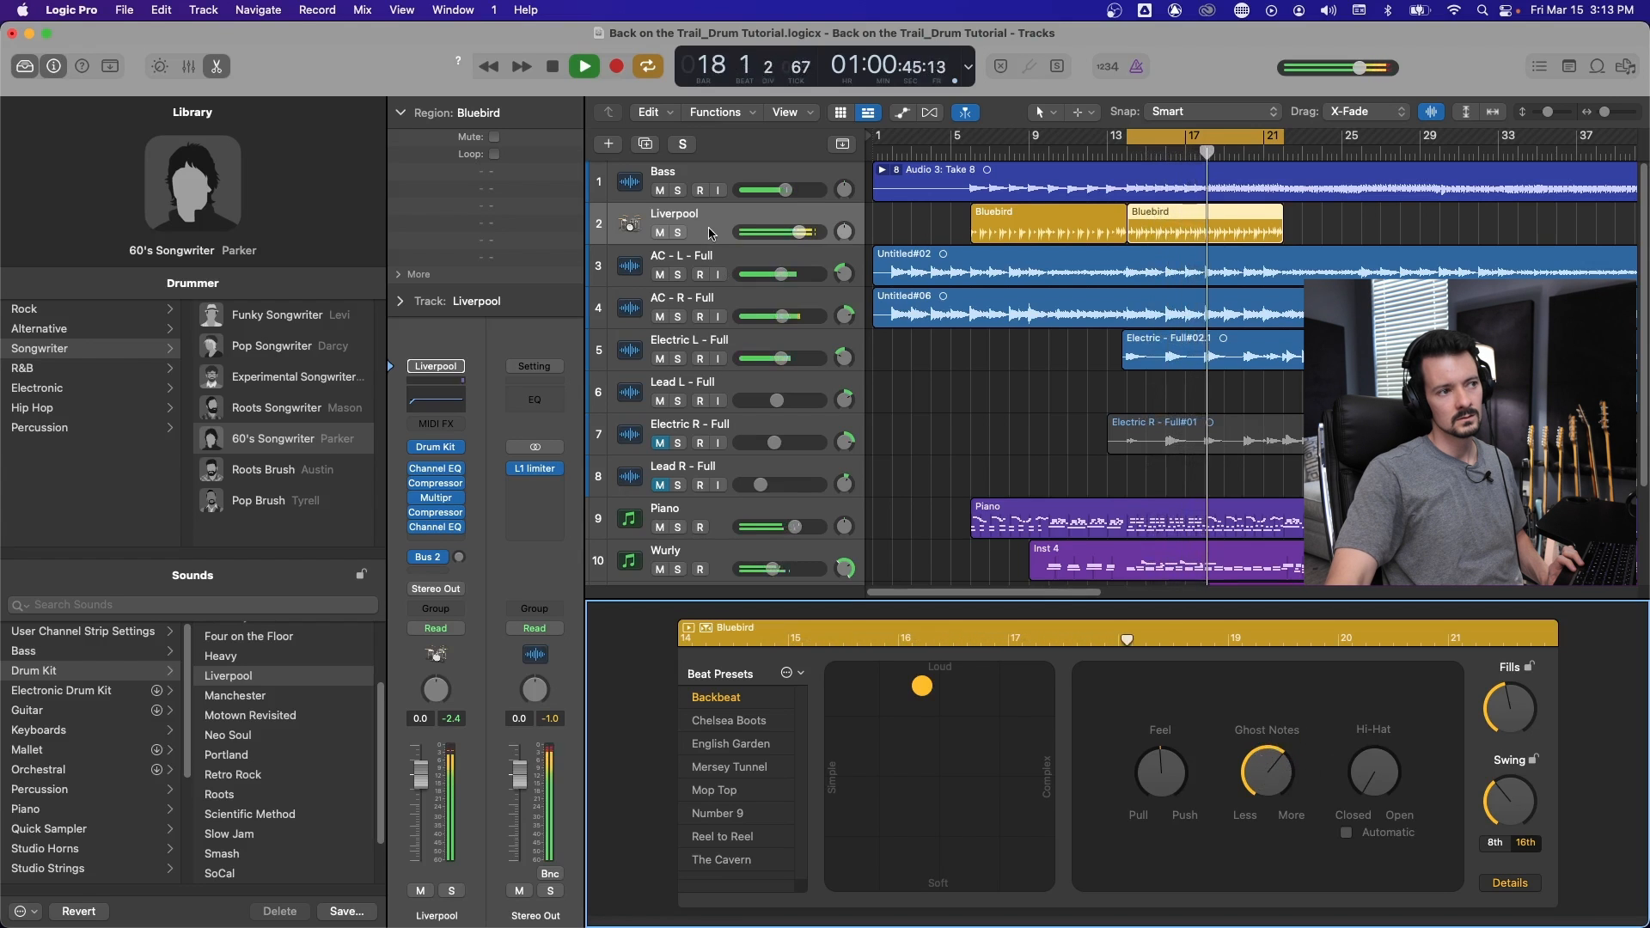
drag(1280, 788, 1281, 765)
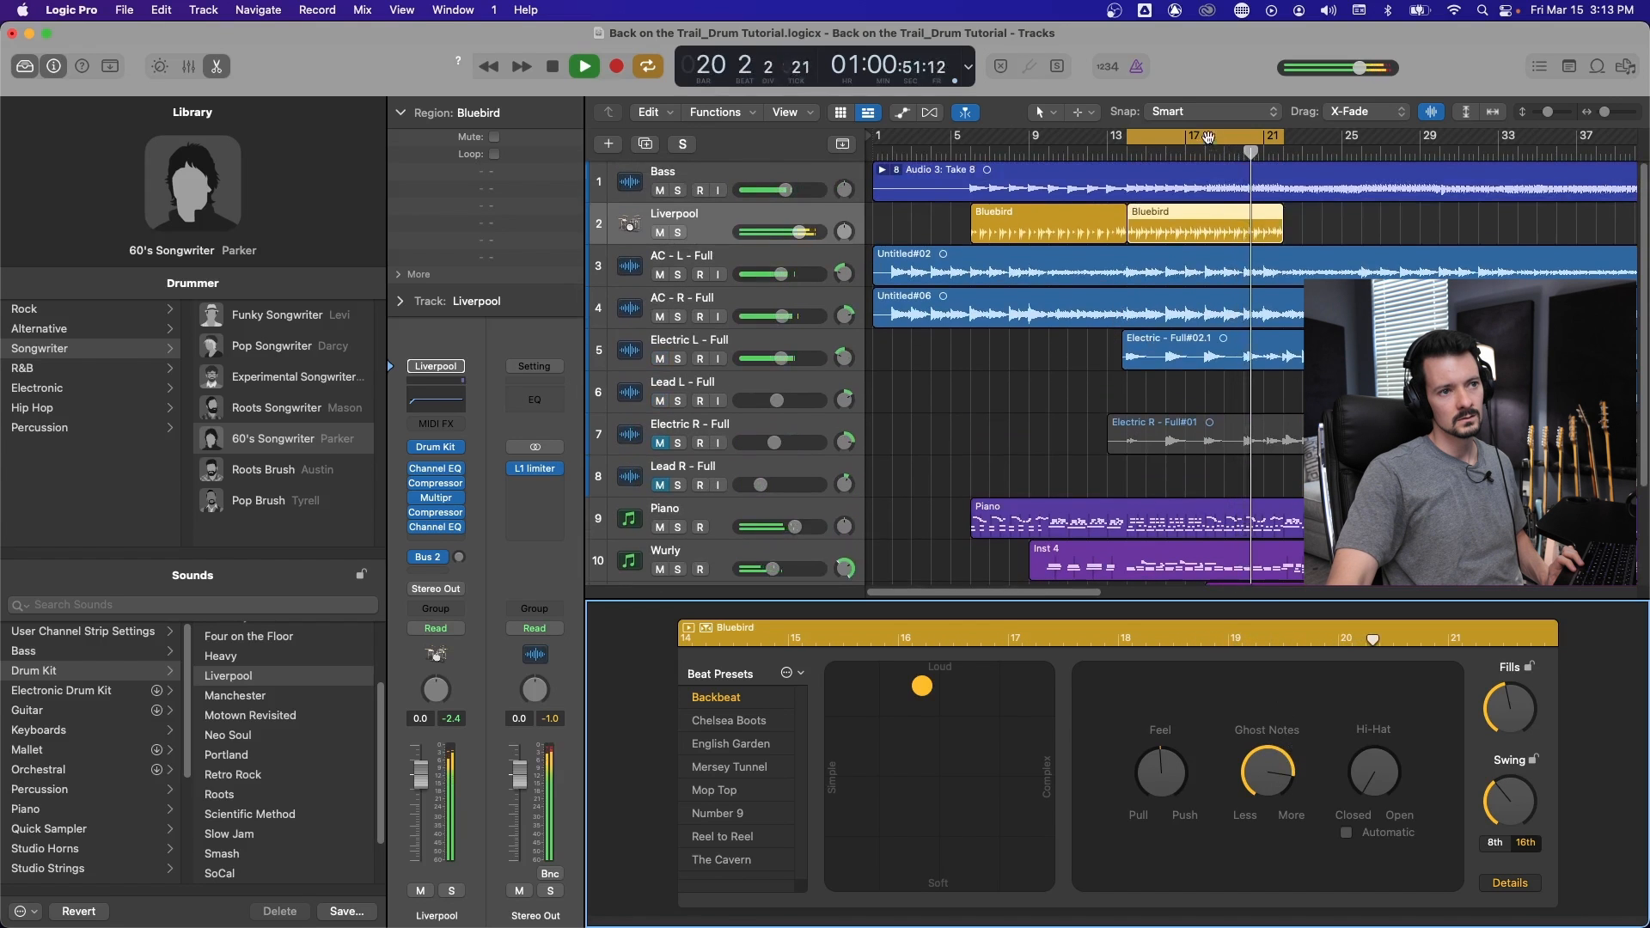
Copy the drummer region from bar 14 to bar 22 with the cycle turned off, and play the copy's beginning.
click(1159, 137)
scroll(1177, 222, right, 5)
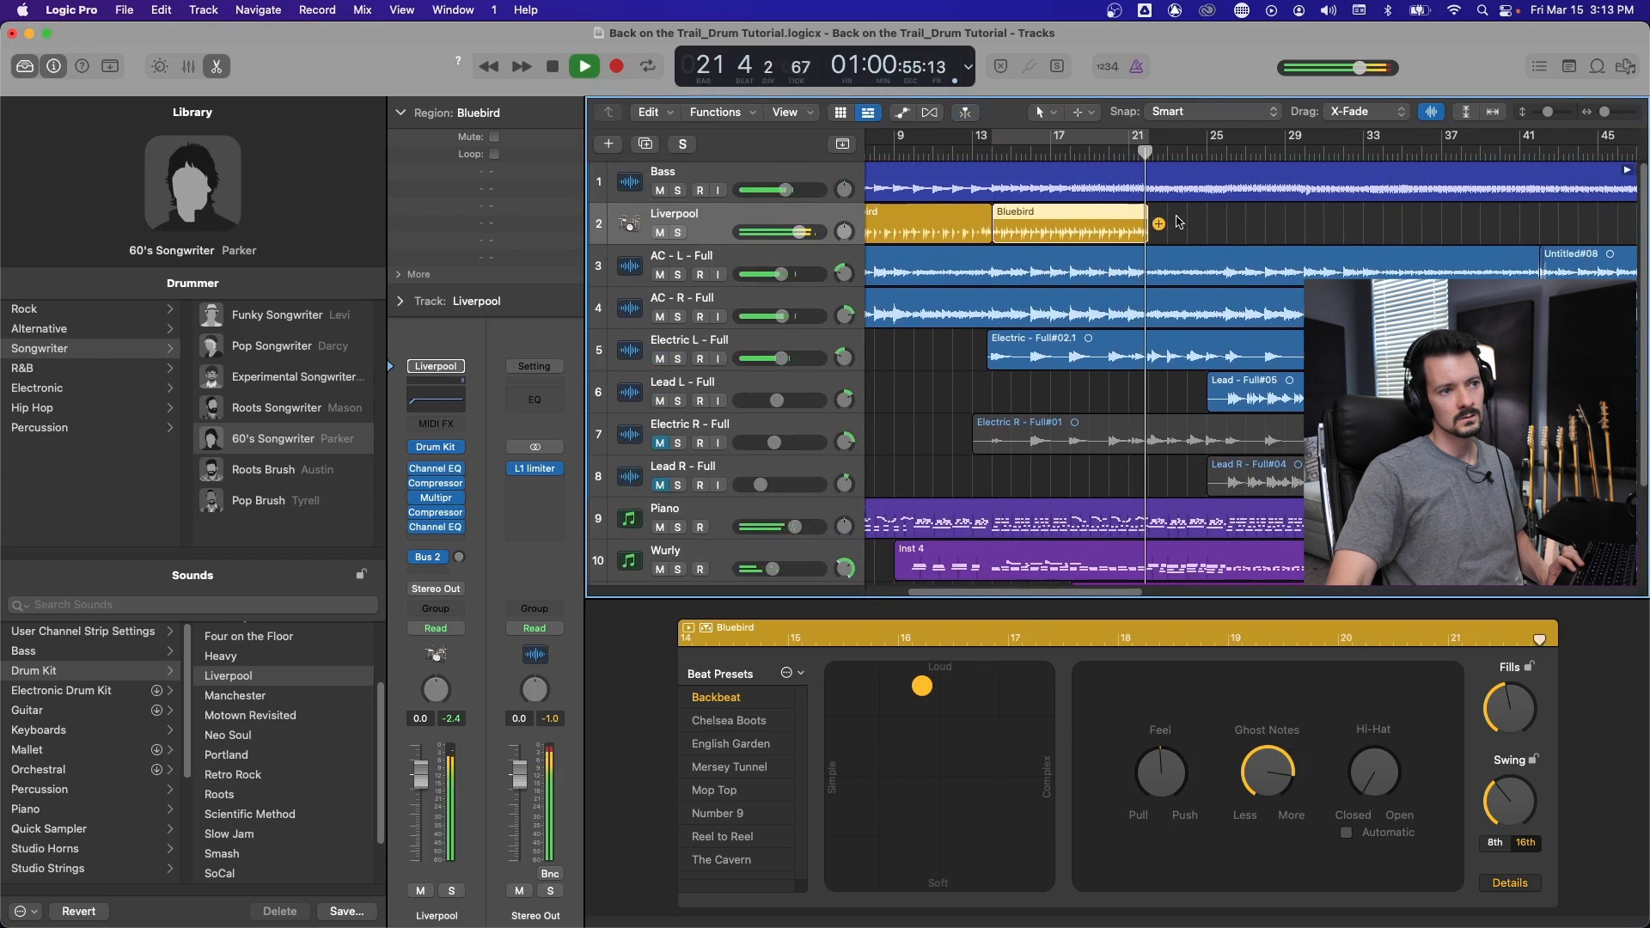
key(space)
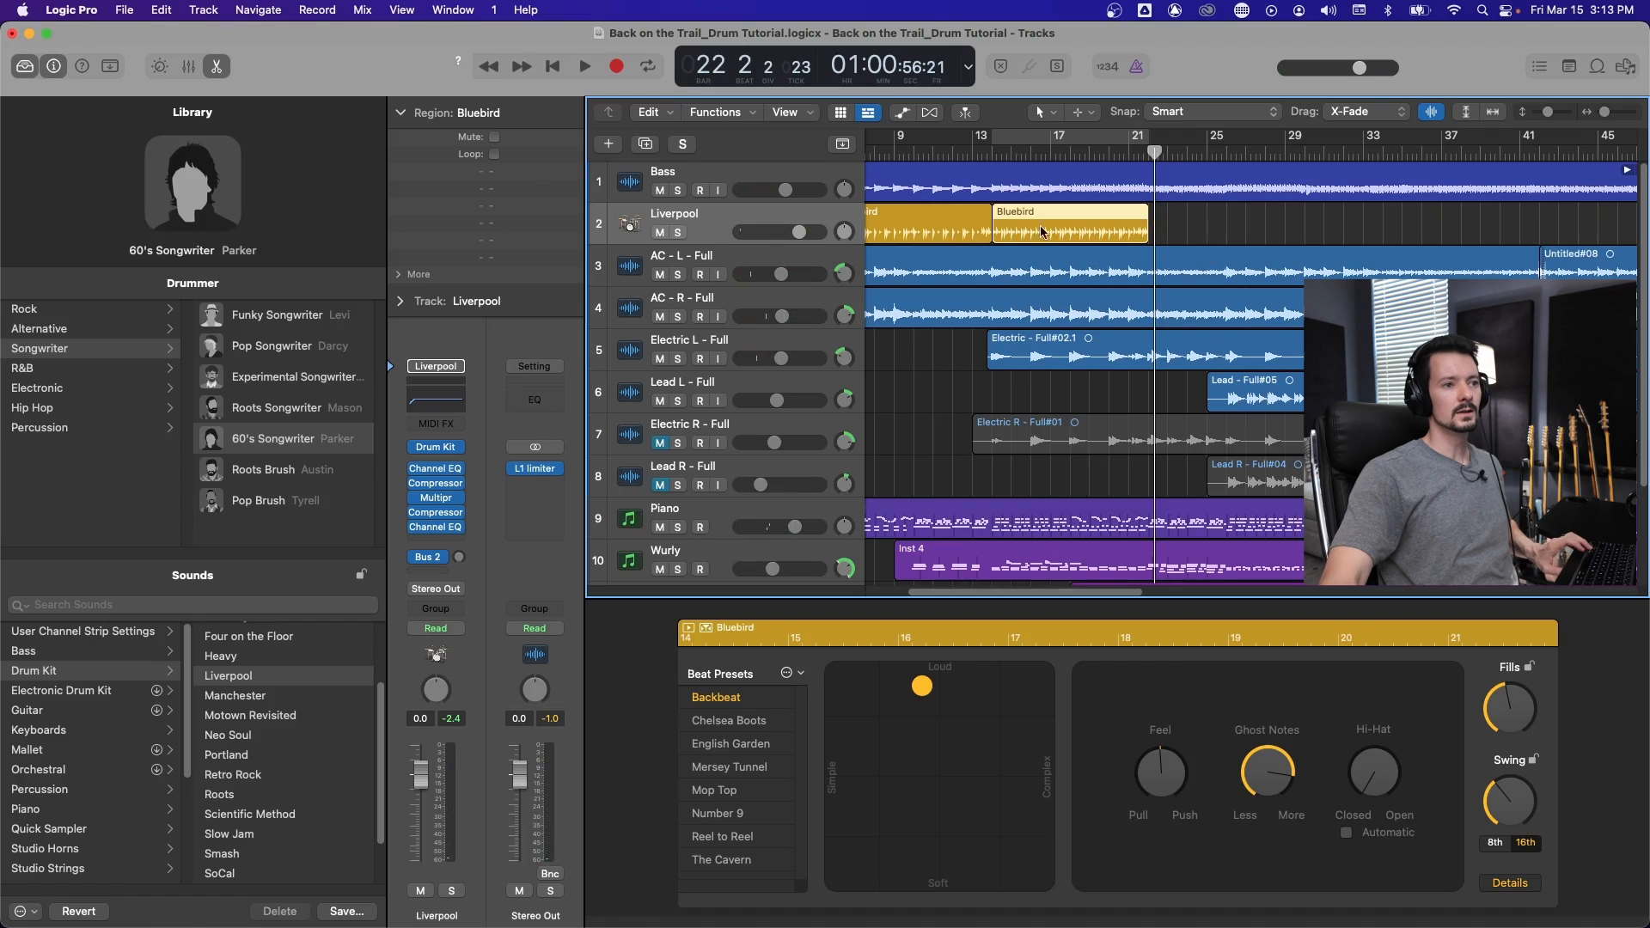
drag(1025, 230, 1183, 230)
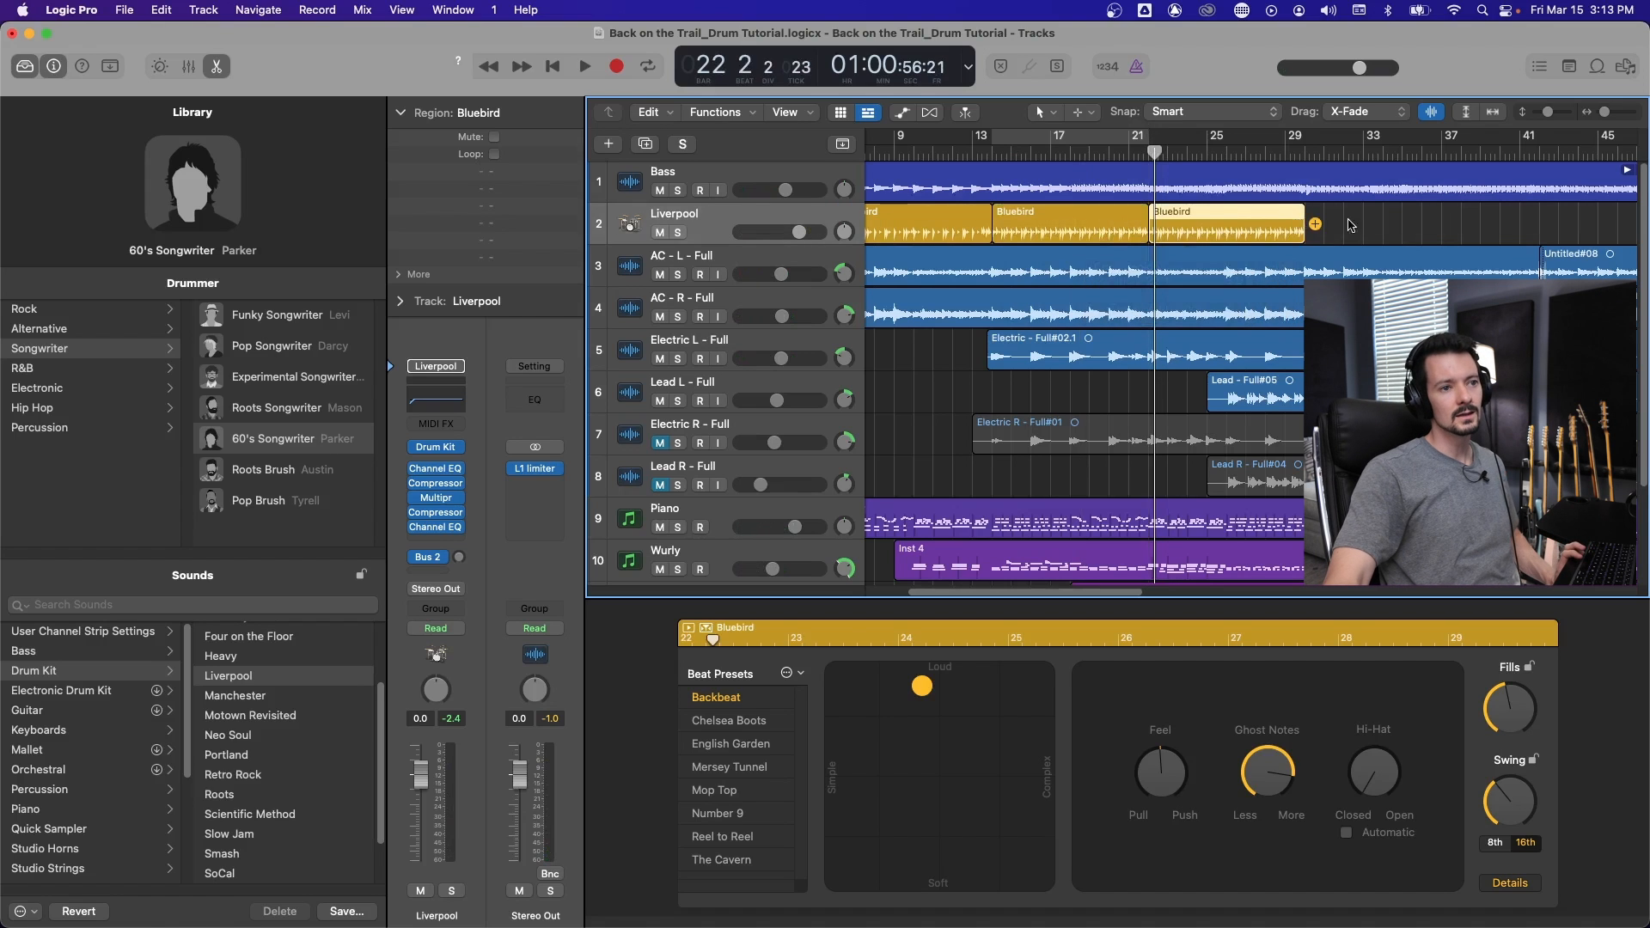
click(1148, 152)
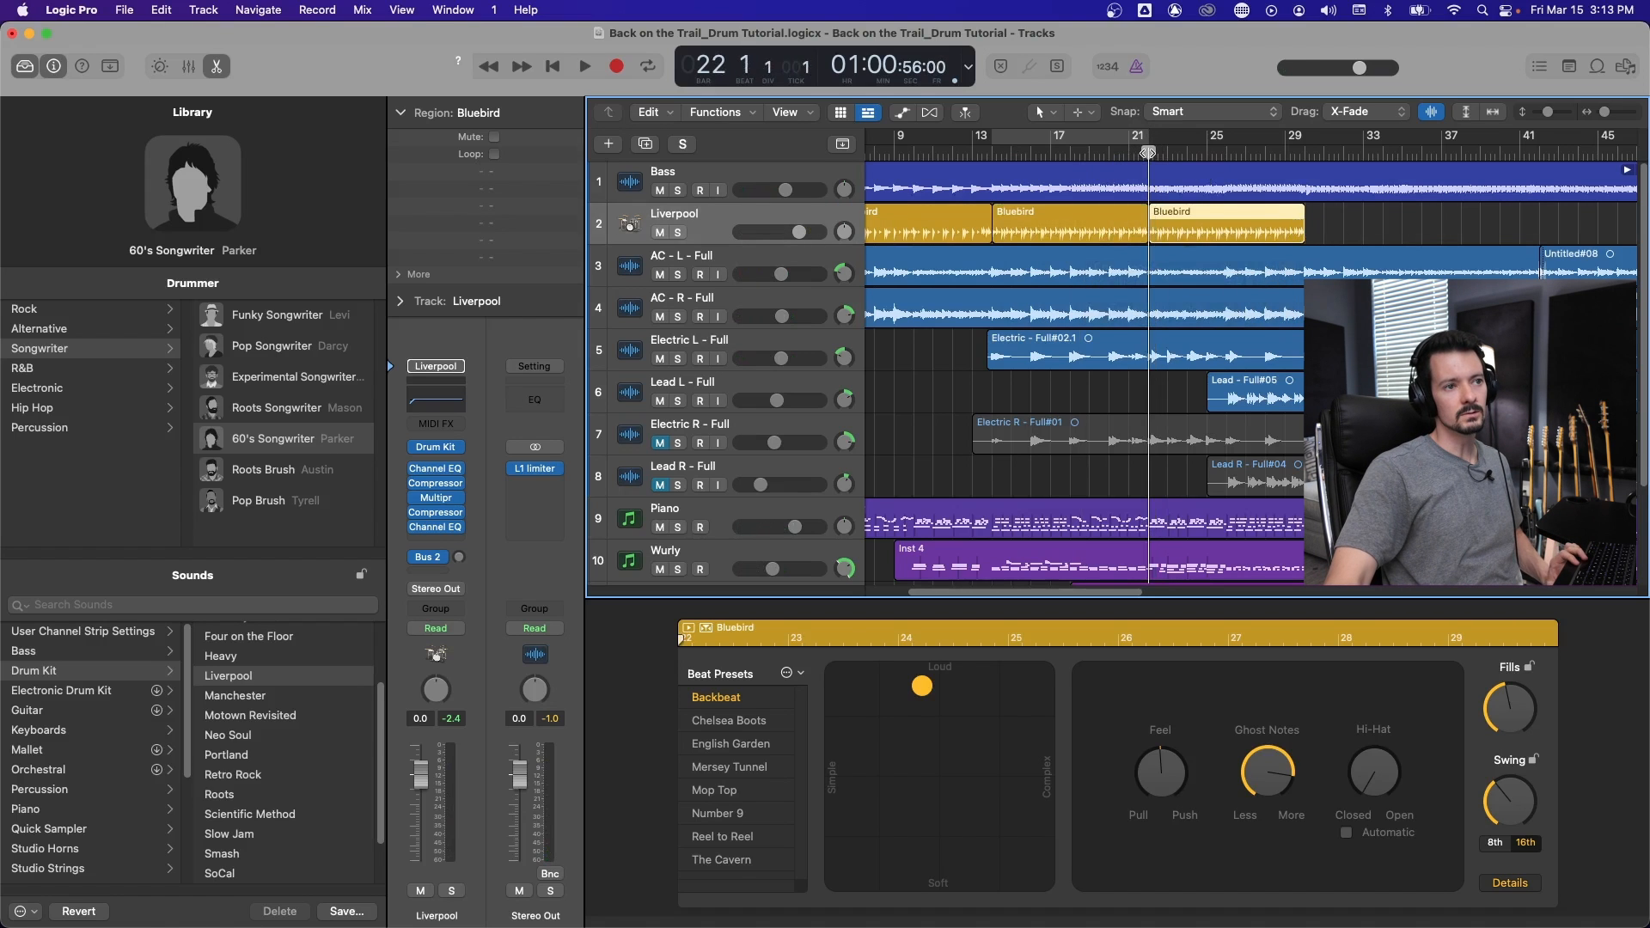
key(space)
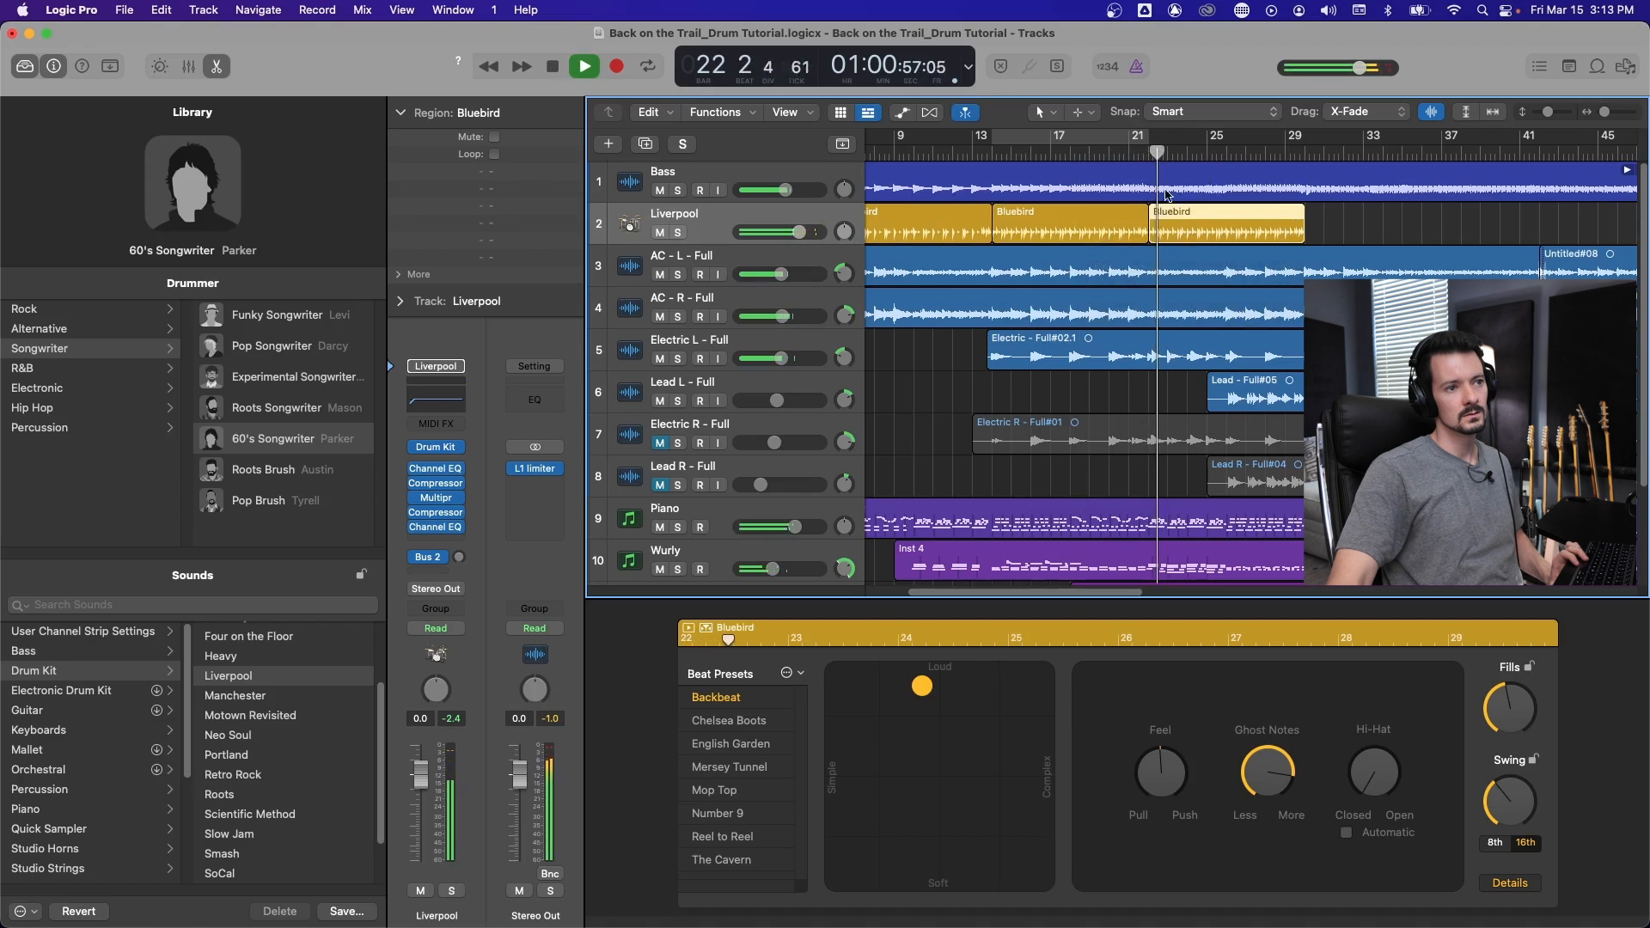
key(space)
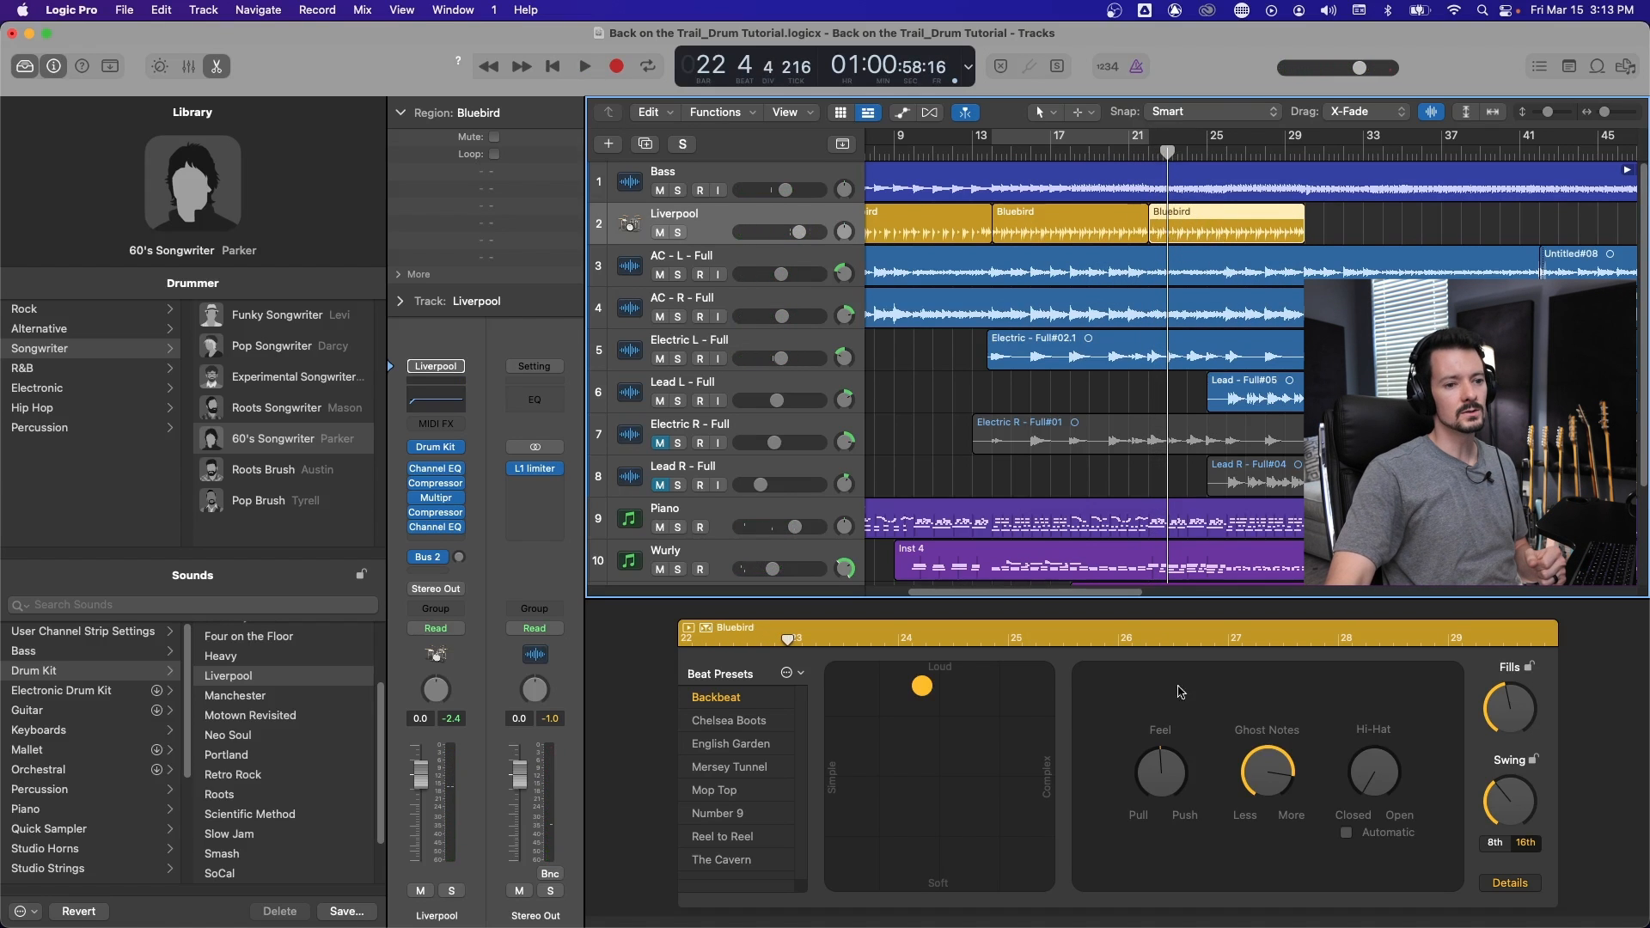
Switch the region at bar 22 from hi-hat to cymbals and set Cymbals to the middle variation after auditioning the busiest.
click(1531, 893)
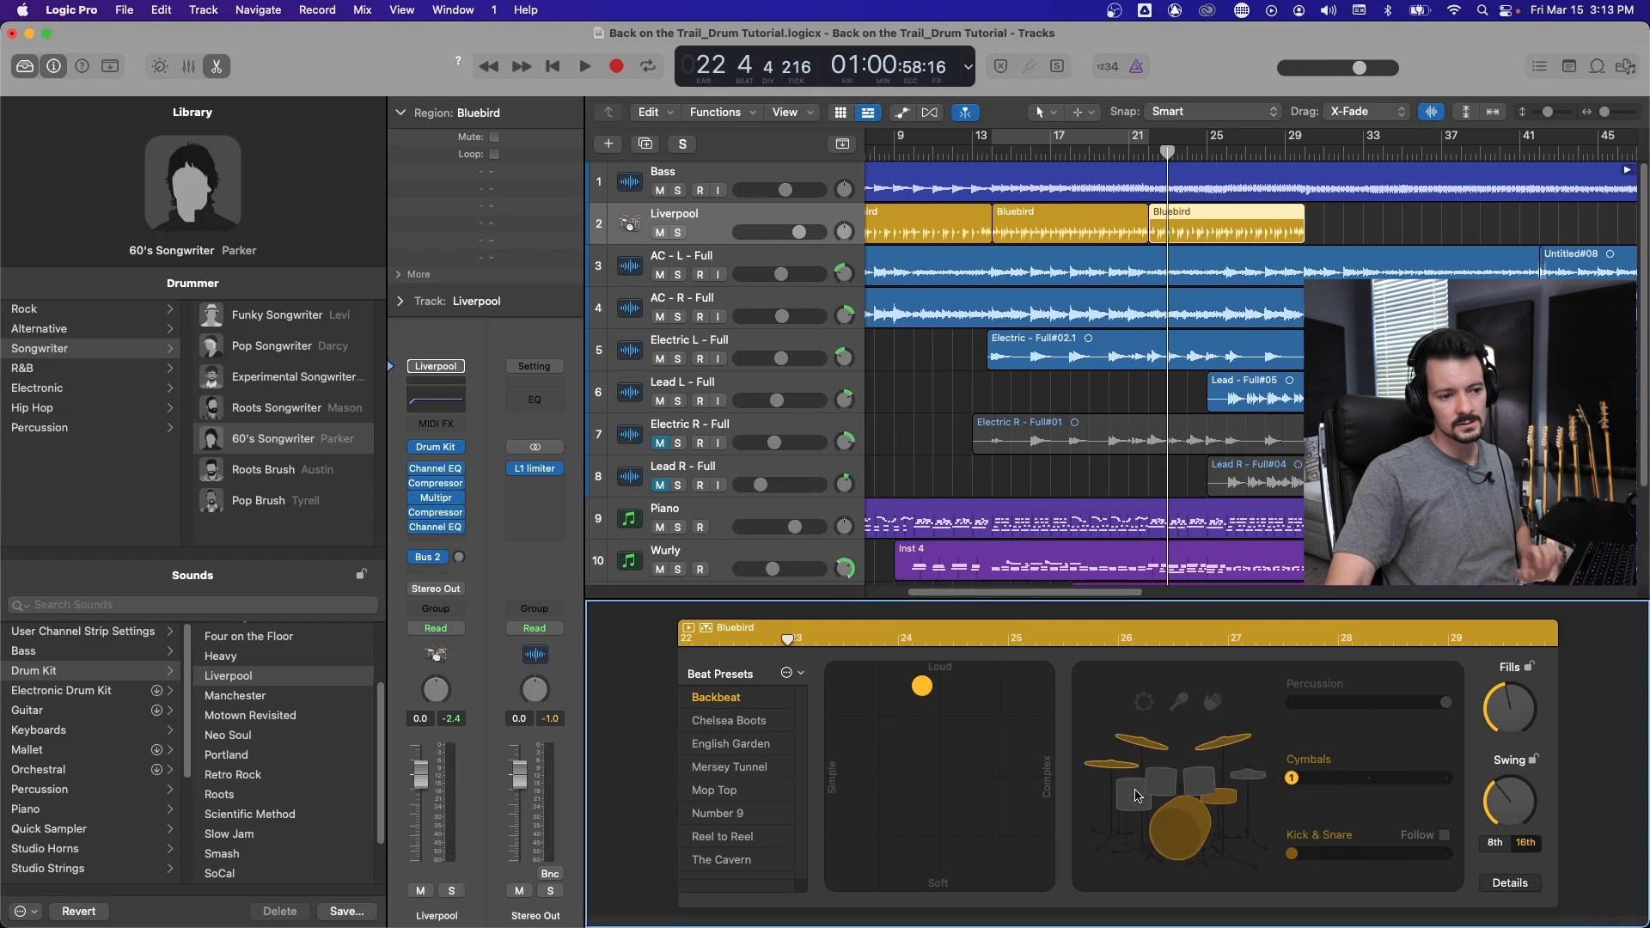
click(1134, 142)
key(space)
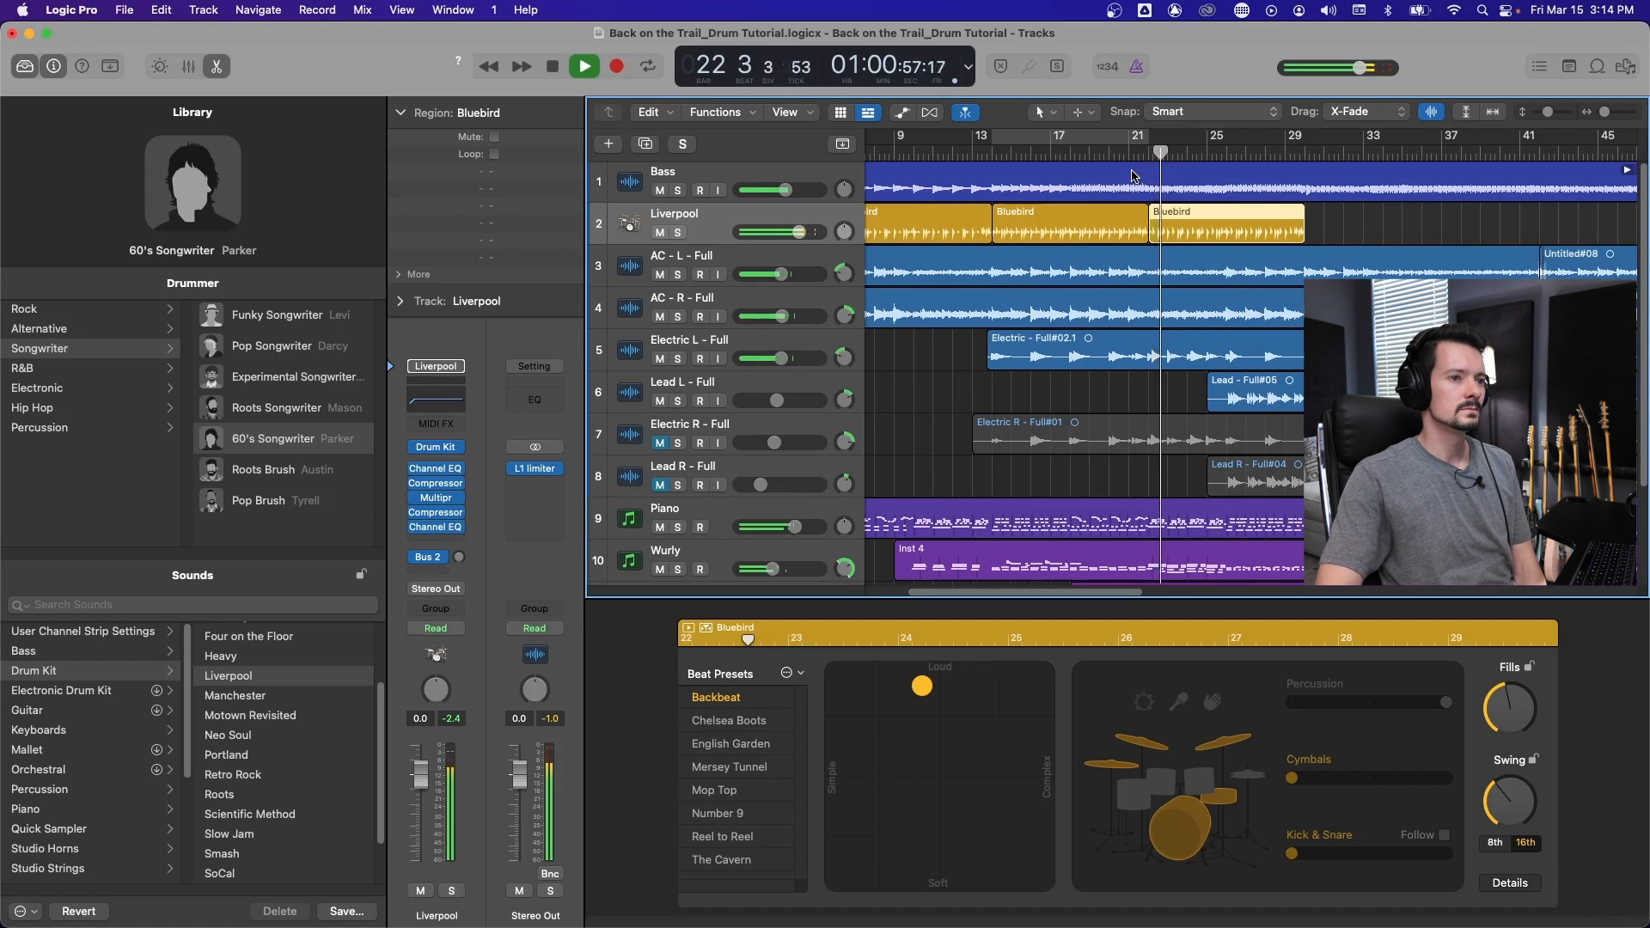
drag(1356, 774, 1369, 801)
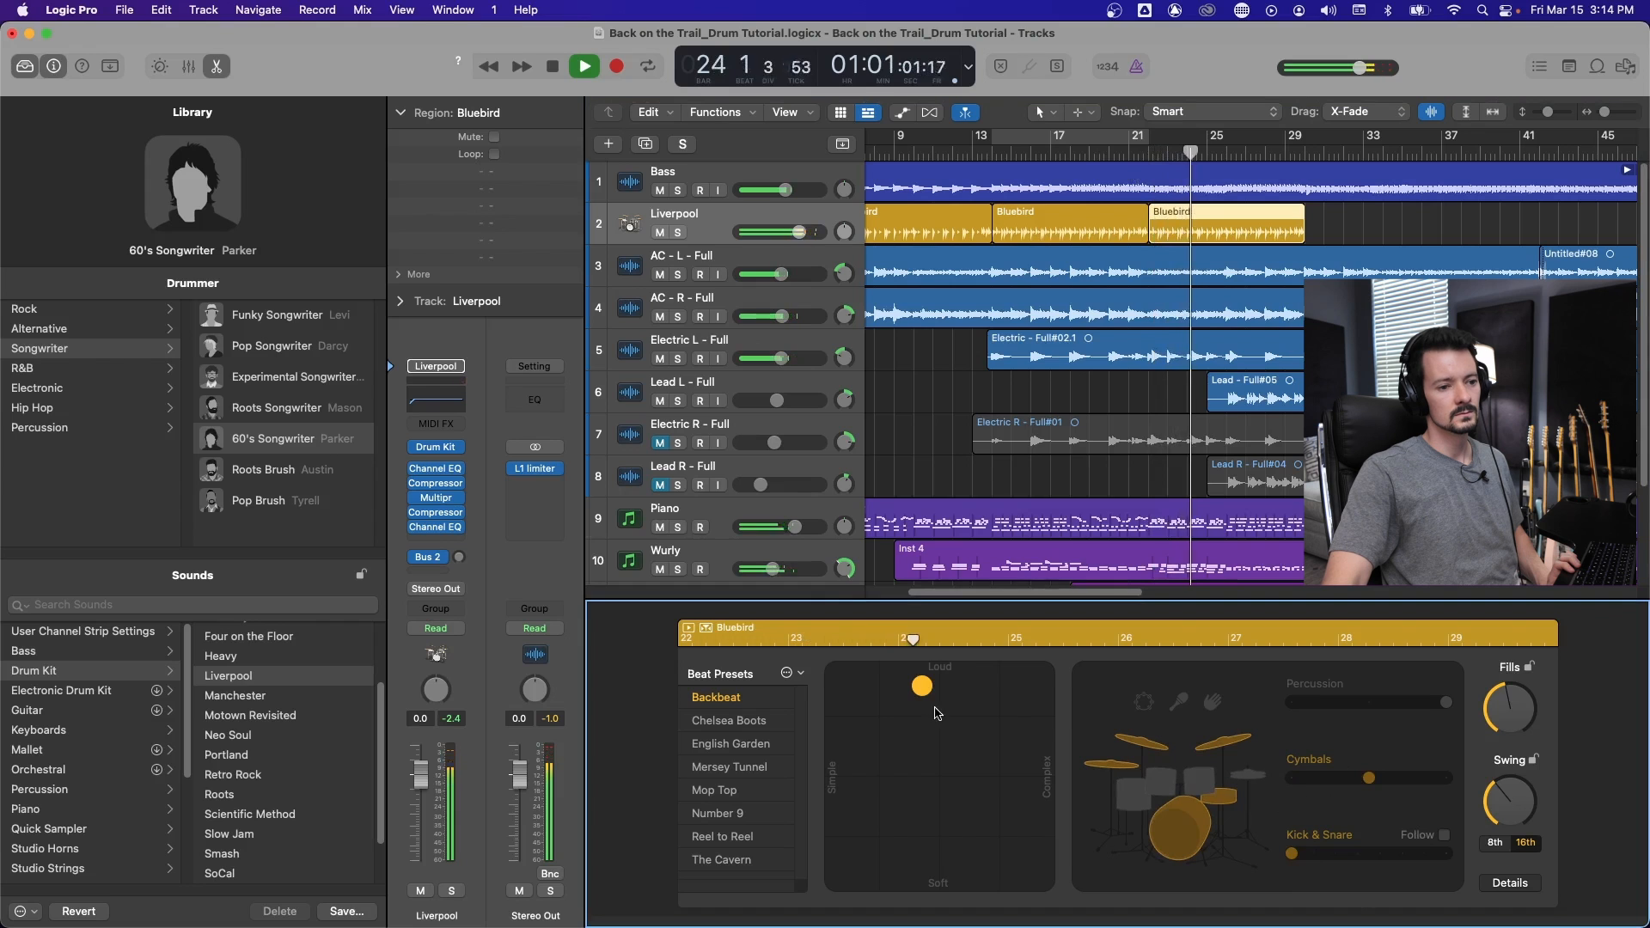
click(1448, 779)
click(1370, 780)
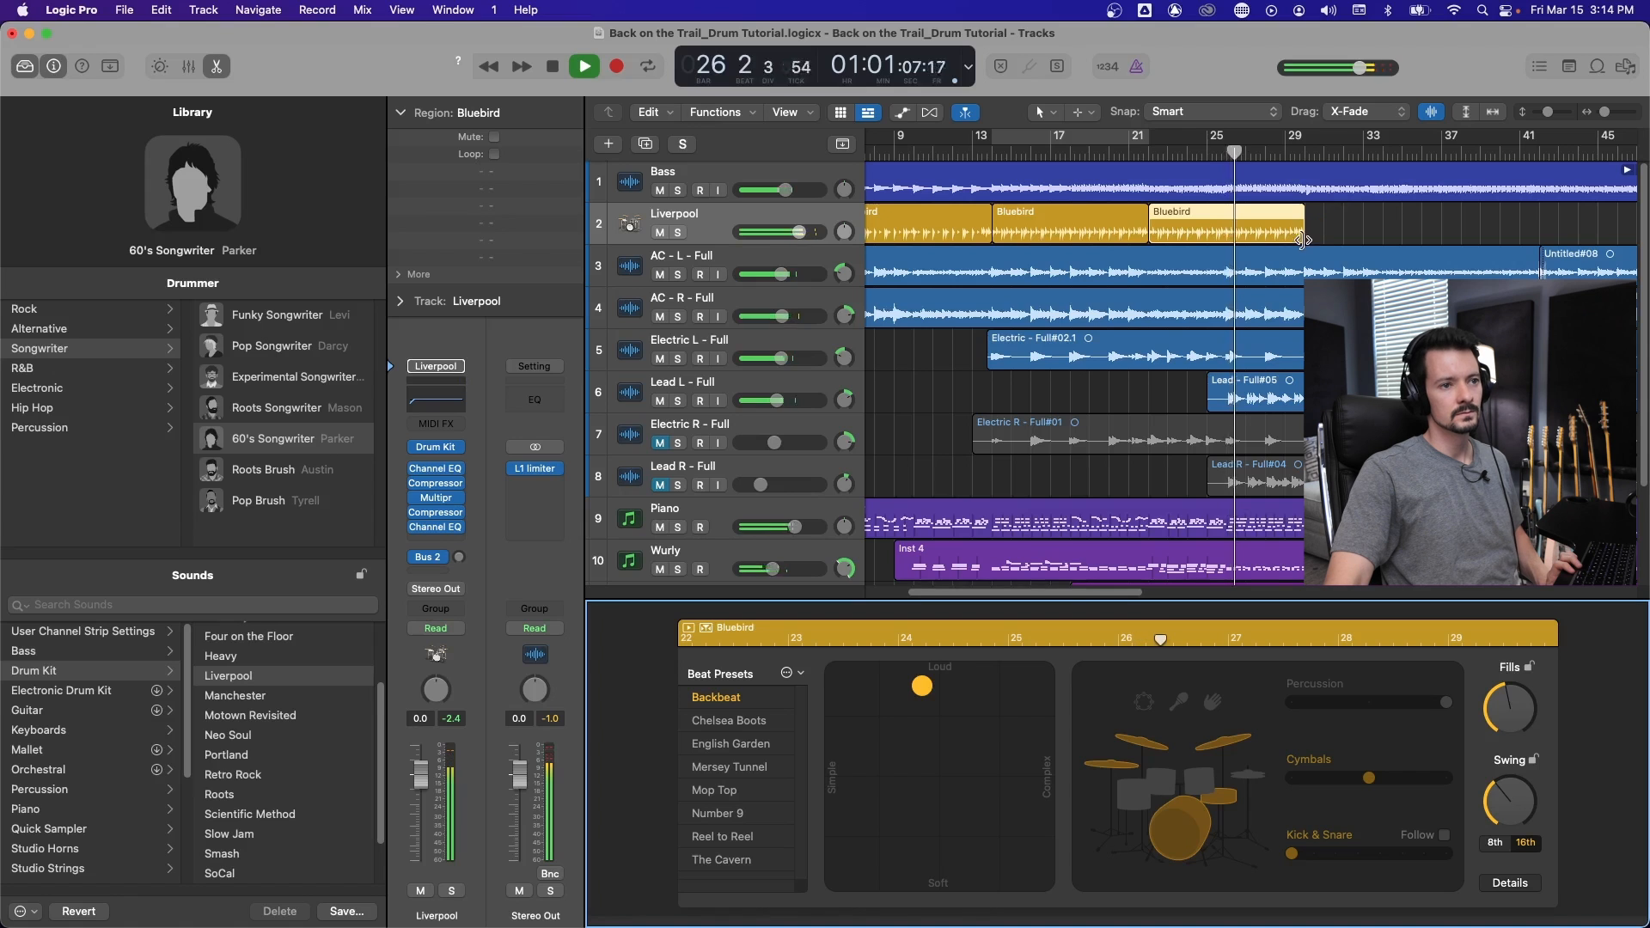
Shorten the region at bar 22 to end at bar 26, and place an eight-bar copy with Hi-Hat variation 2 at bar 26.
key(space)
drag(1300, 242, 1213, 245)
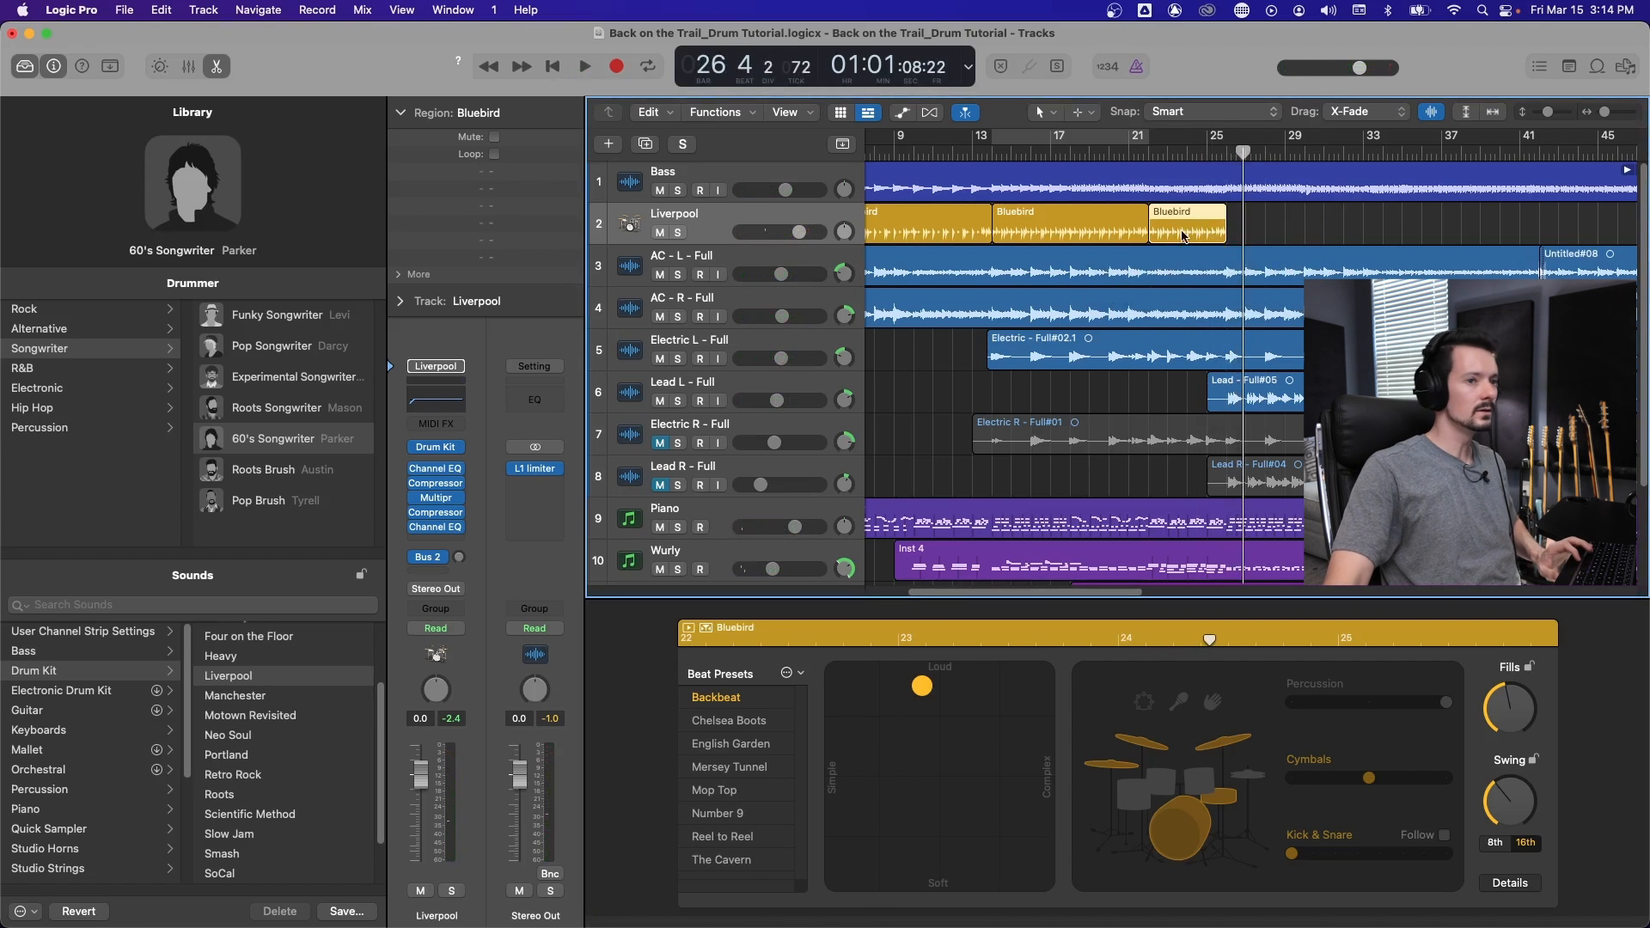
drag(1185, 233, 1382, 235)
drag(1248, 171, 1236, 176)
click(1249, 774)
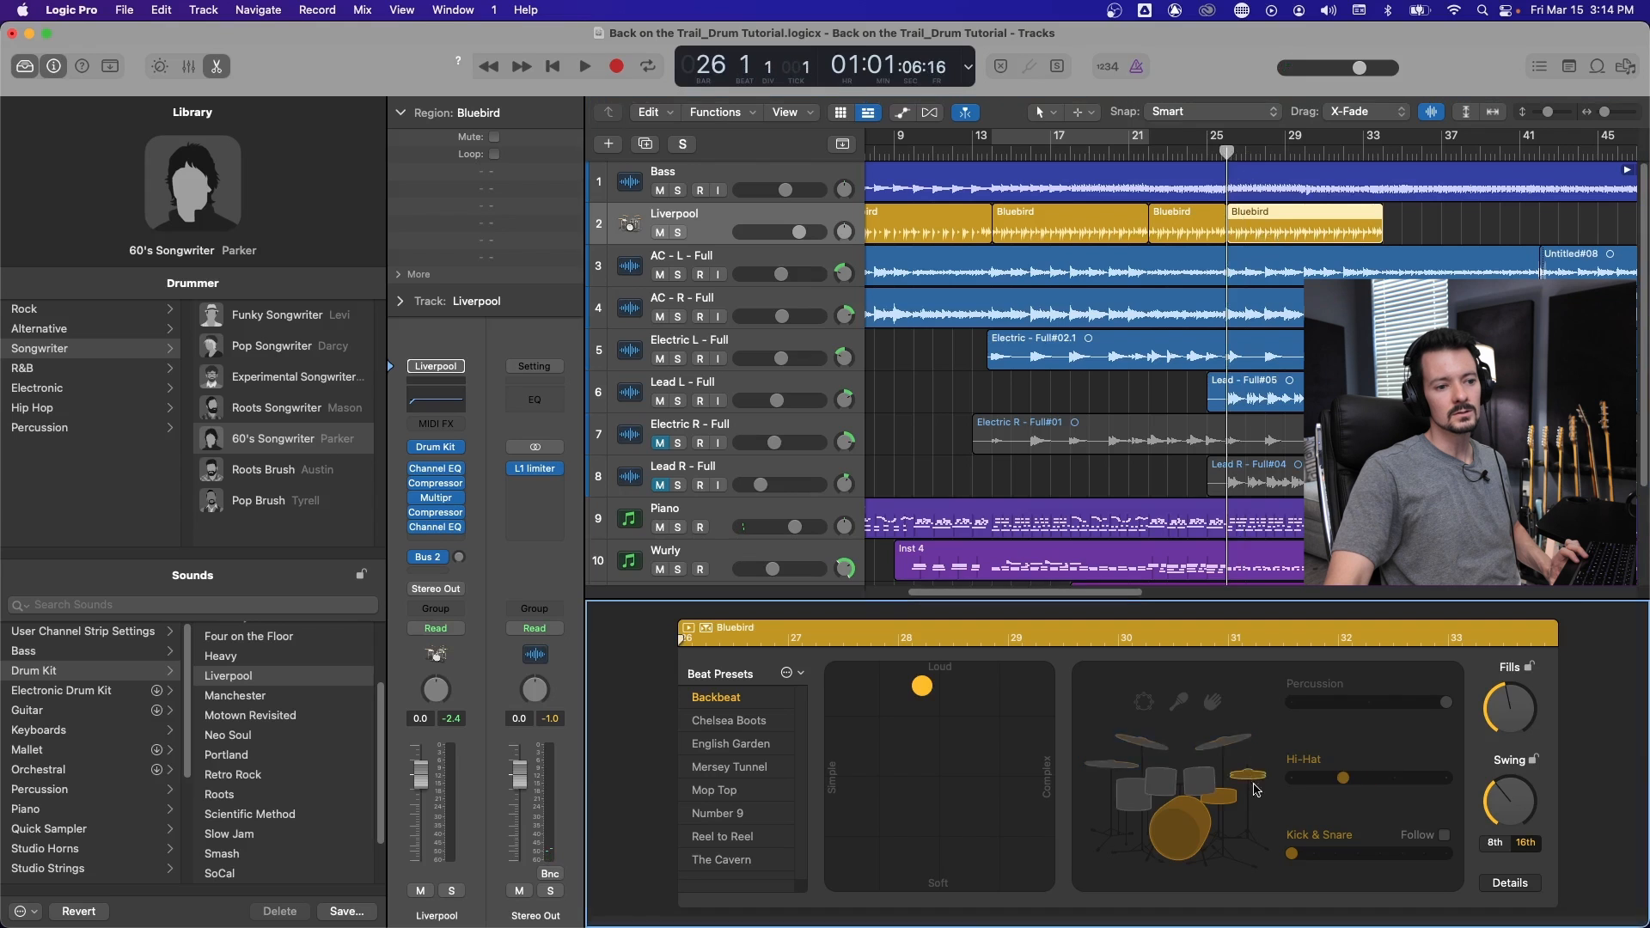
Play the transition from the cymbal section into the drummer region at bar 26.
click(1193, 153)
key(space)
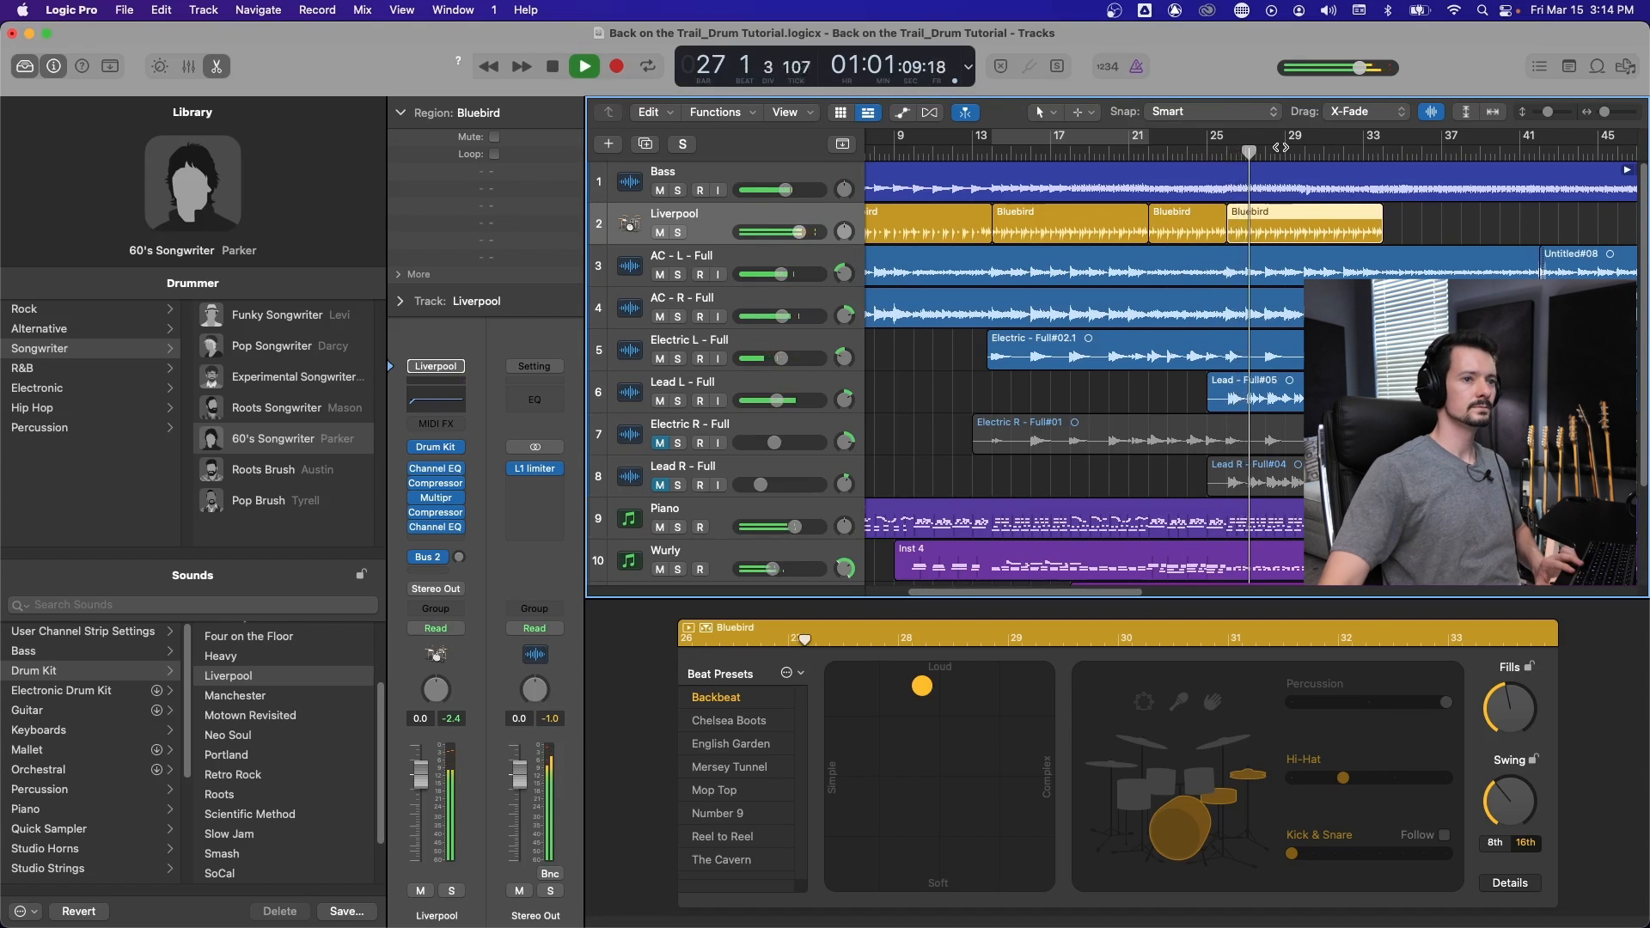
key(space)
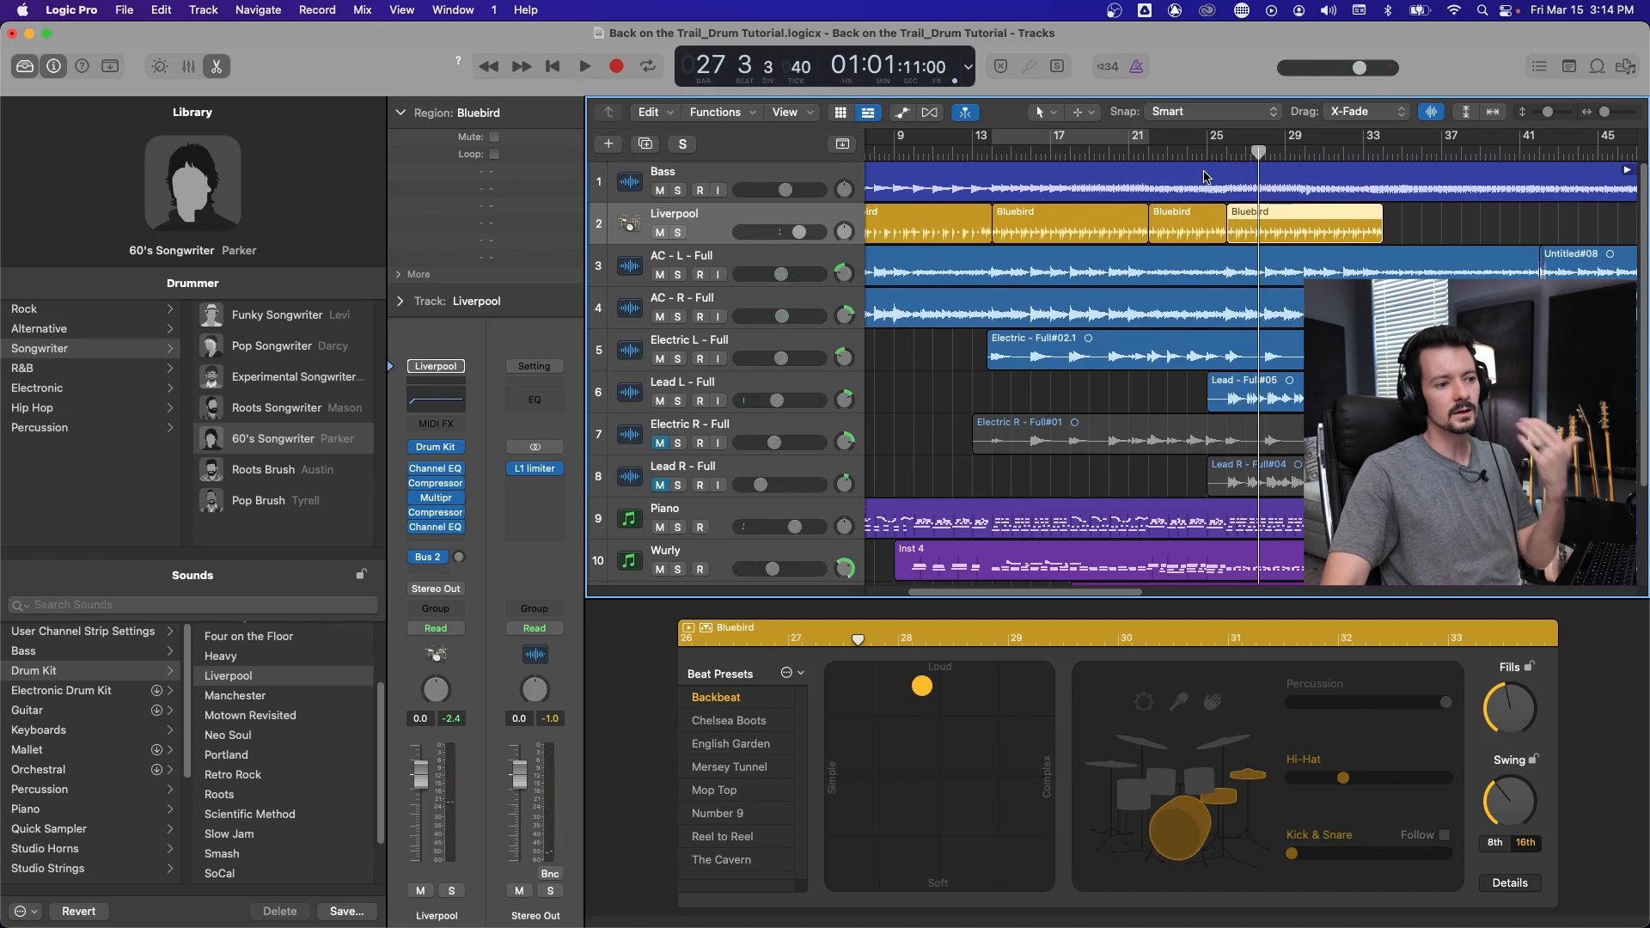
Make the drum pattern of the region at bar 26 more complex and play it through to bar 34.
drag(922, 692, 936, 696)
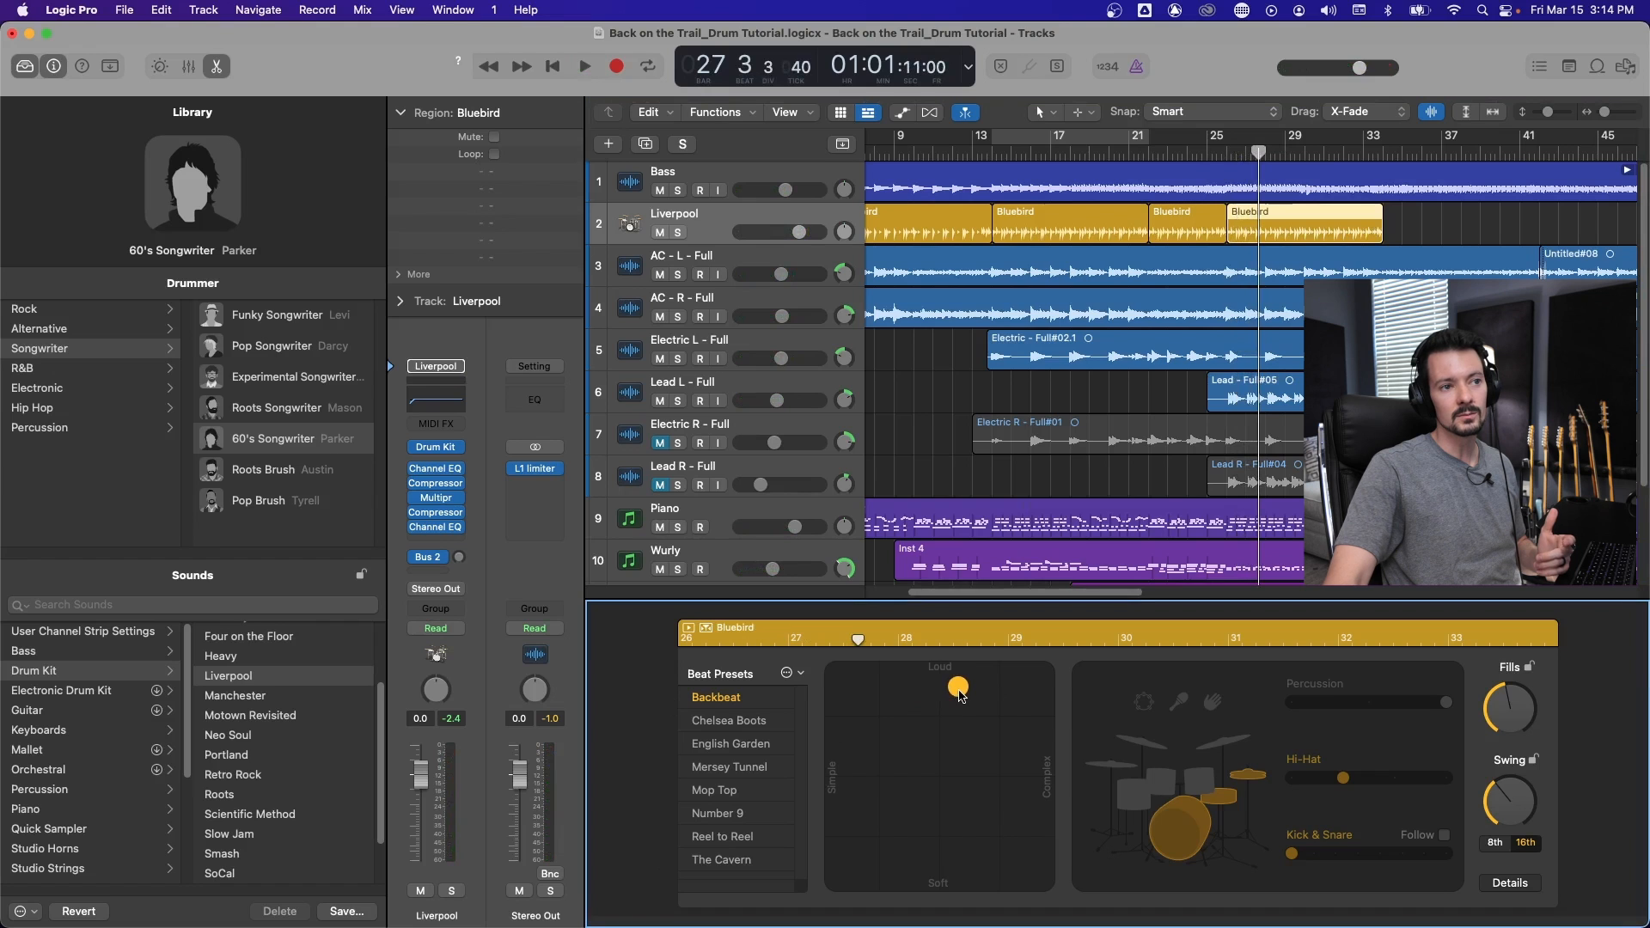
click(1224, 153)
key(space)
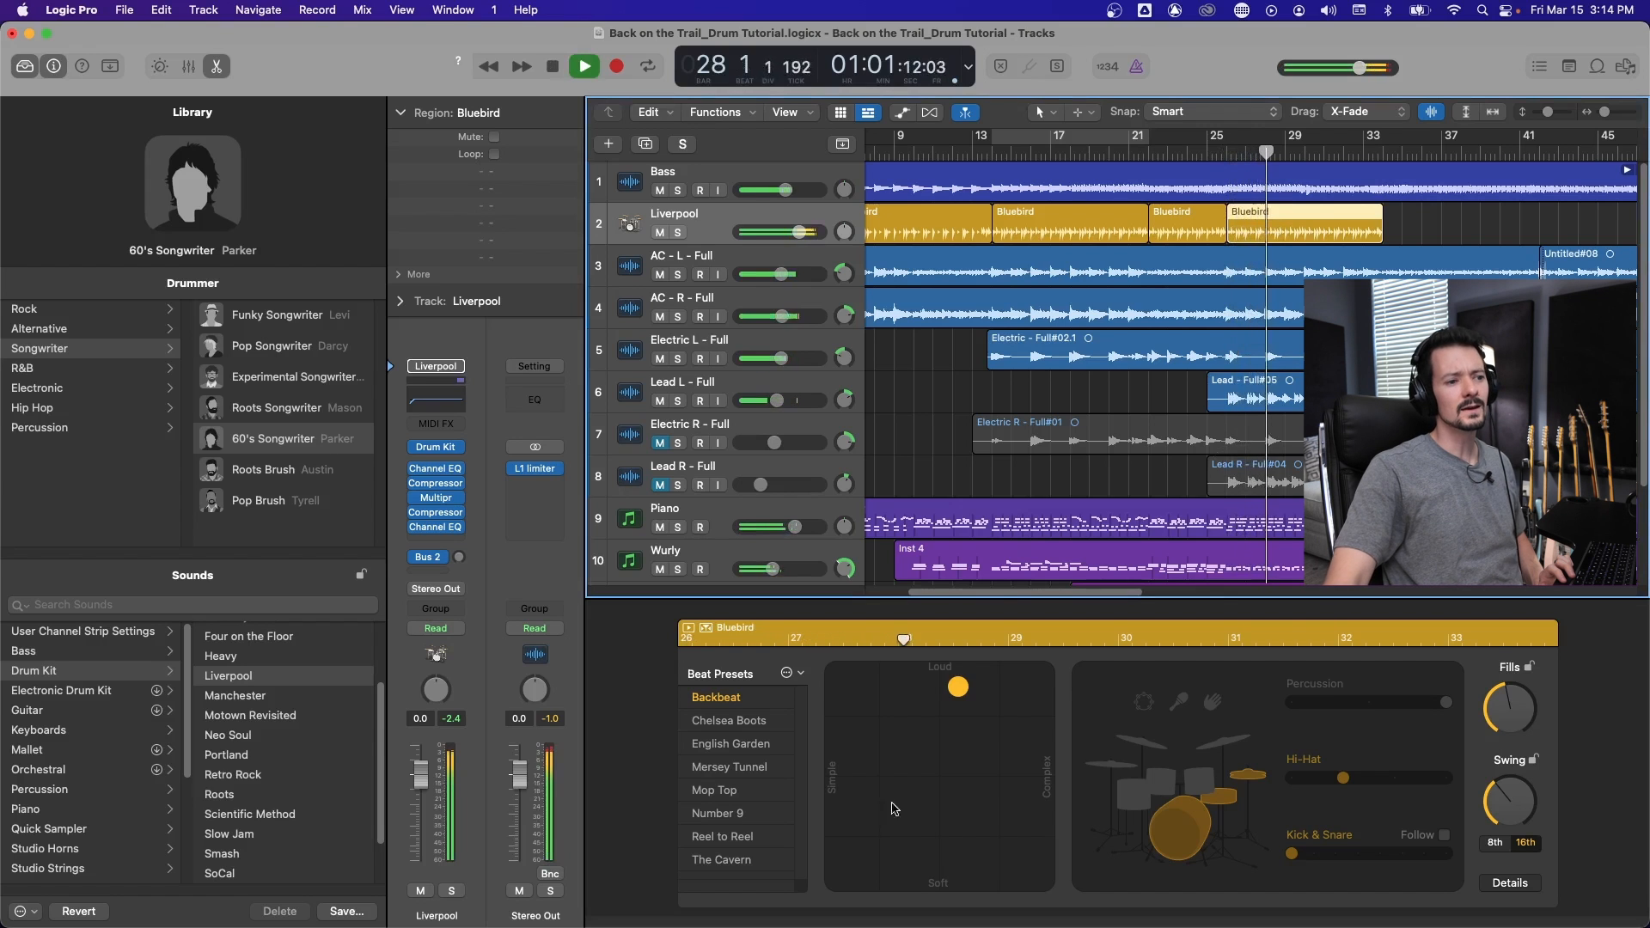
drag(1009, 591, 1072, 602)
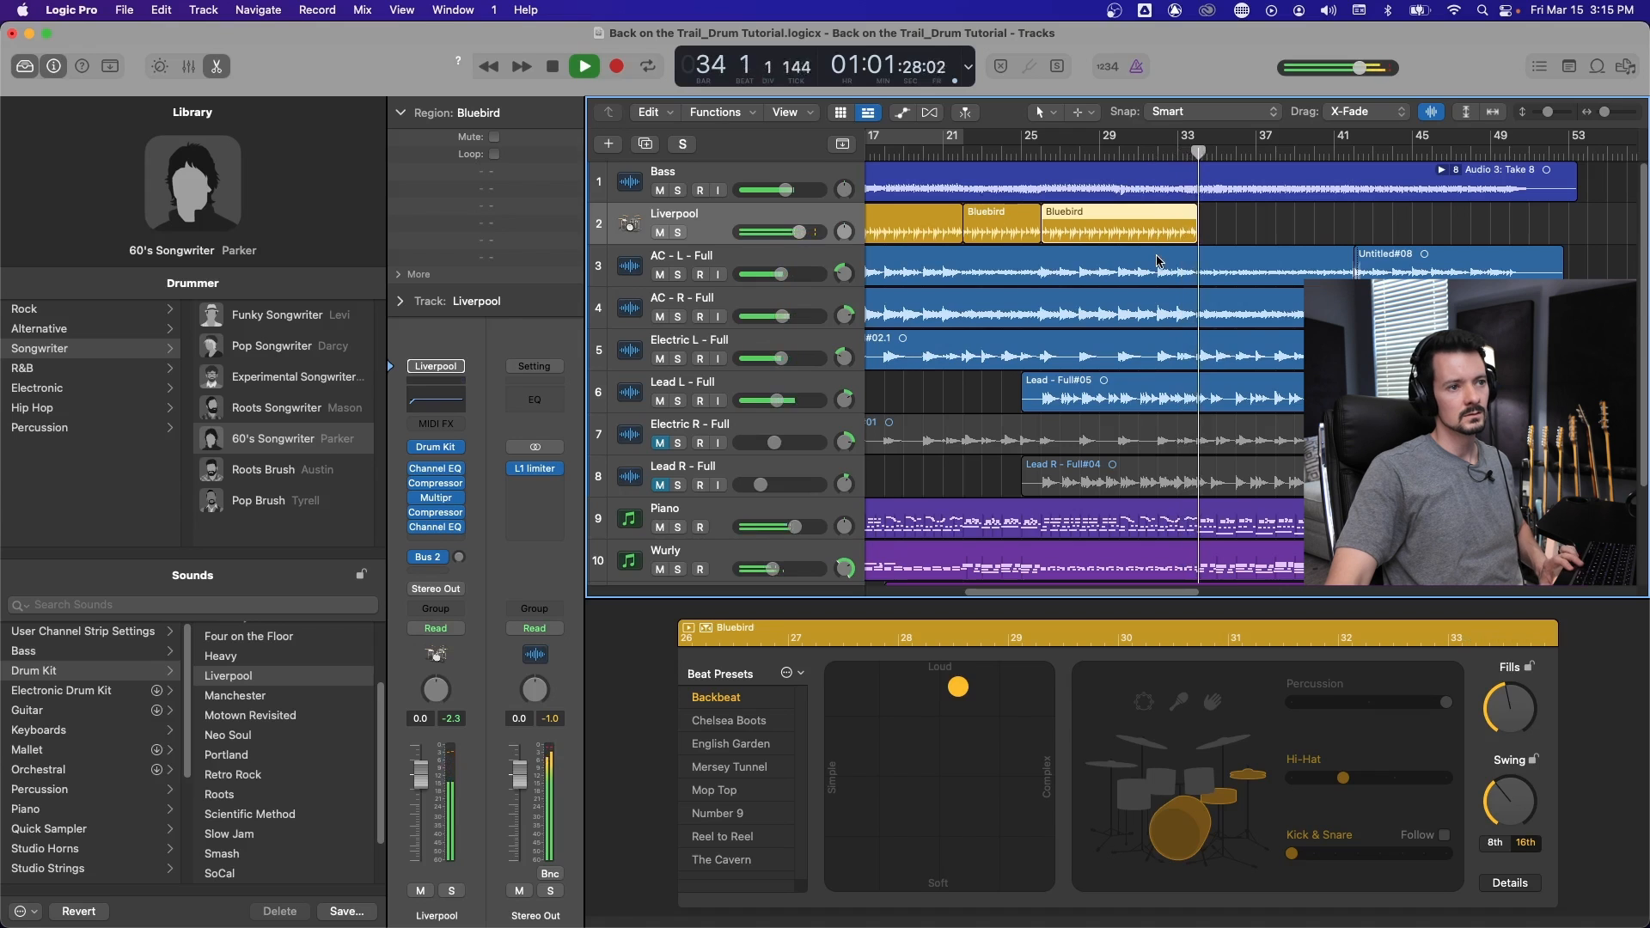
key(space)
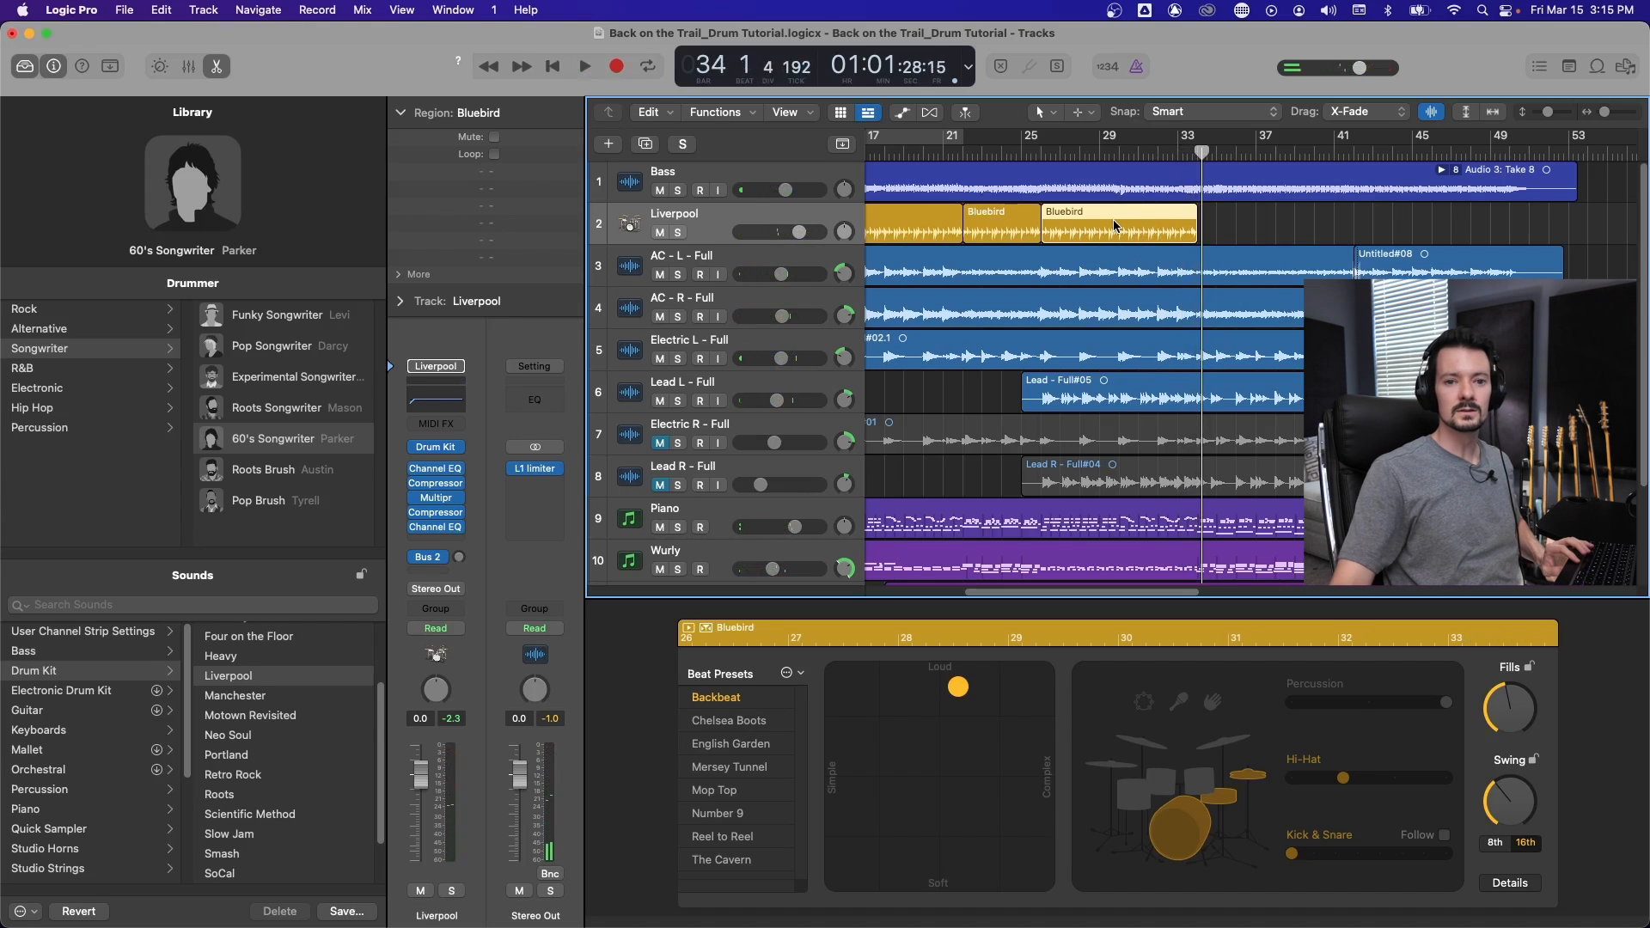
Copy the drummer region from bar 26 to bar 34, switch the copy from hi-hat to cymbals, and play the transition.
drag(1115, 227, 1273, 229)
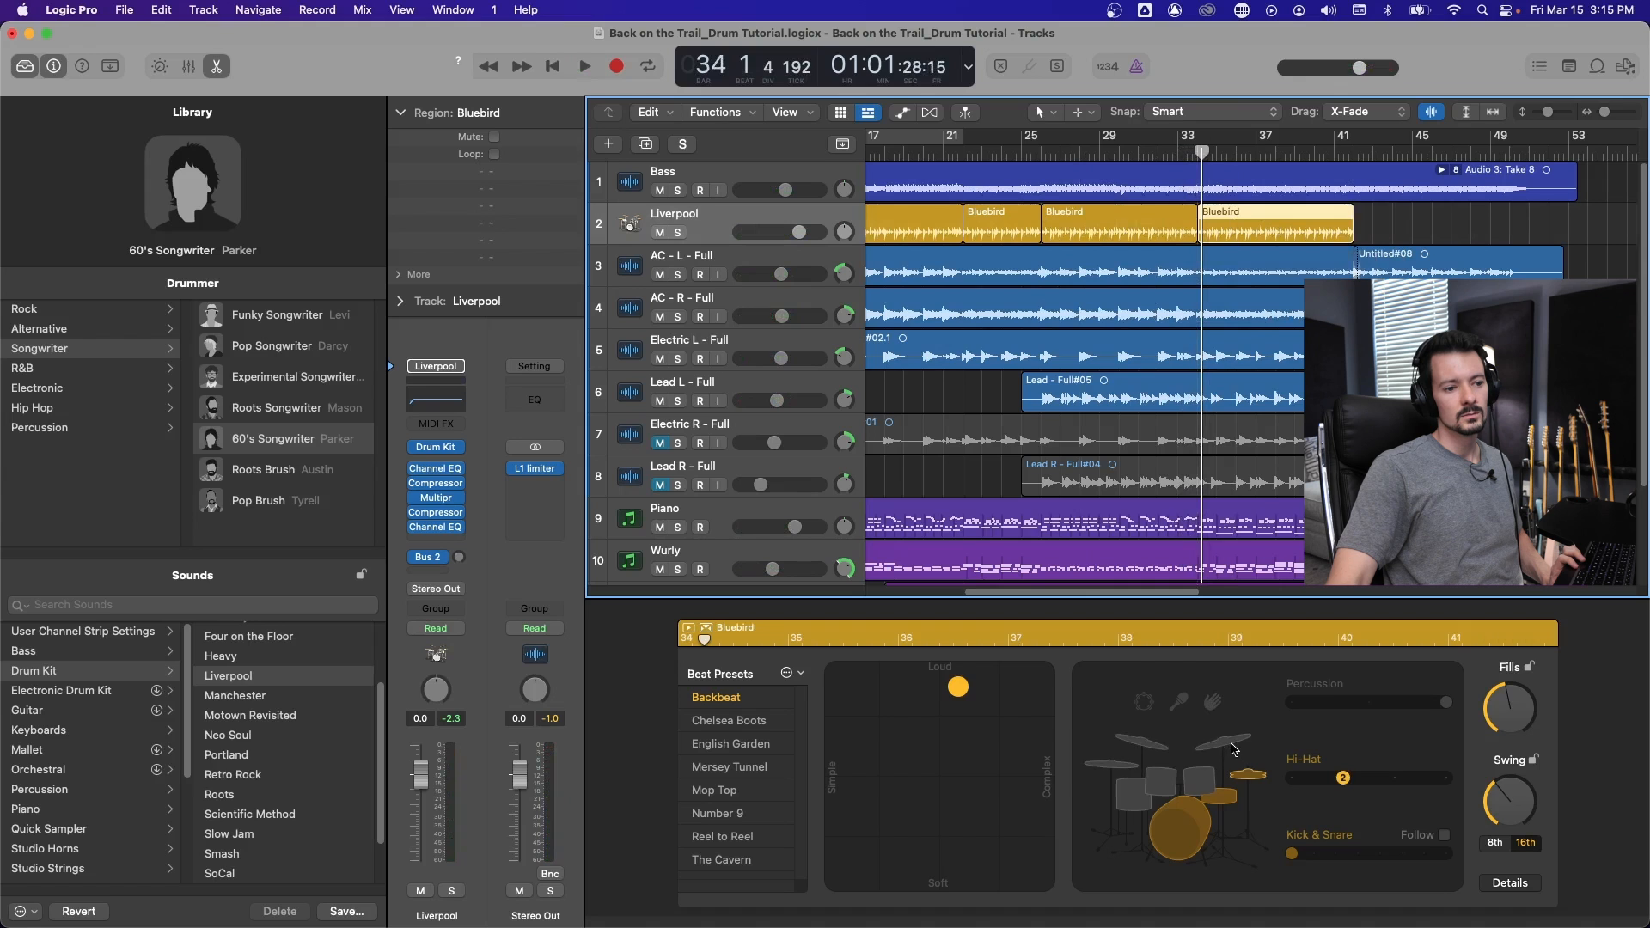
click(1133, 767)
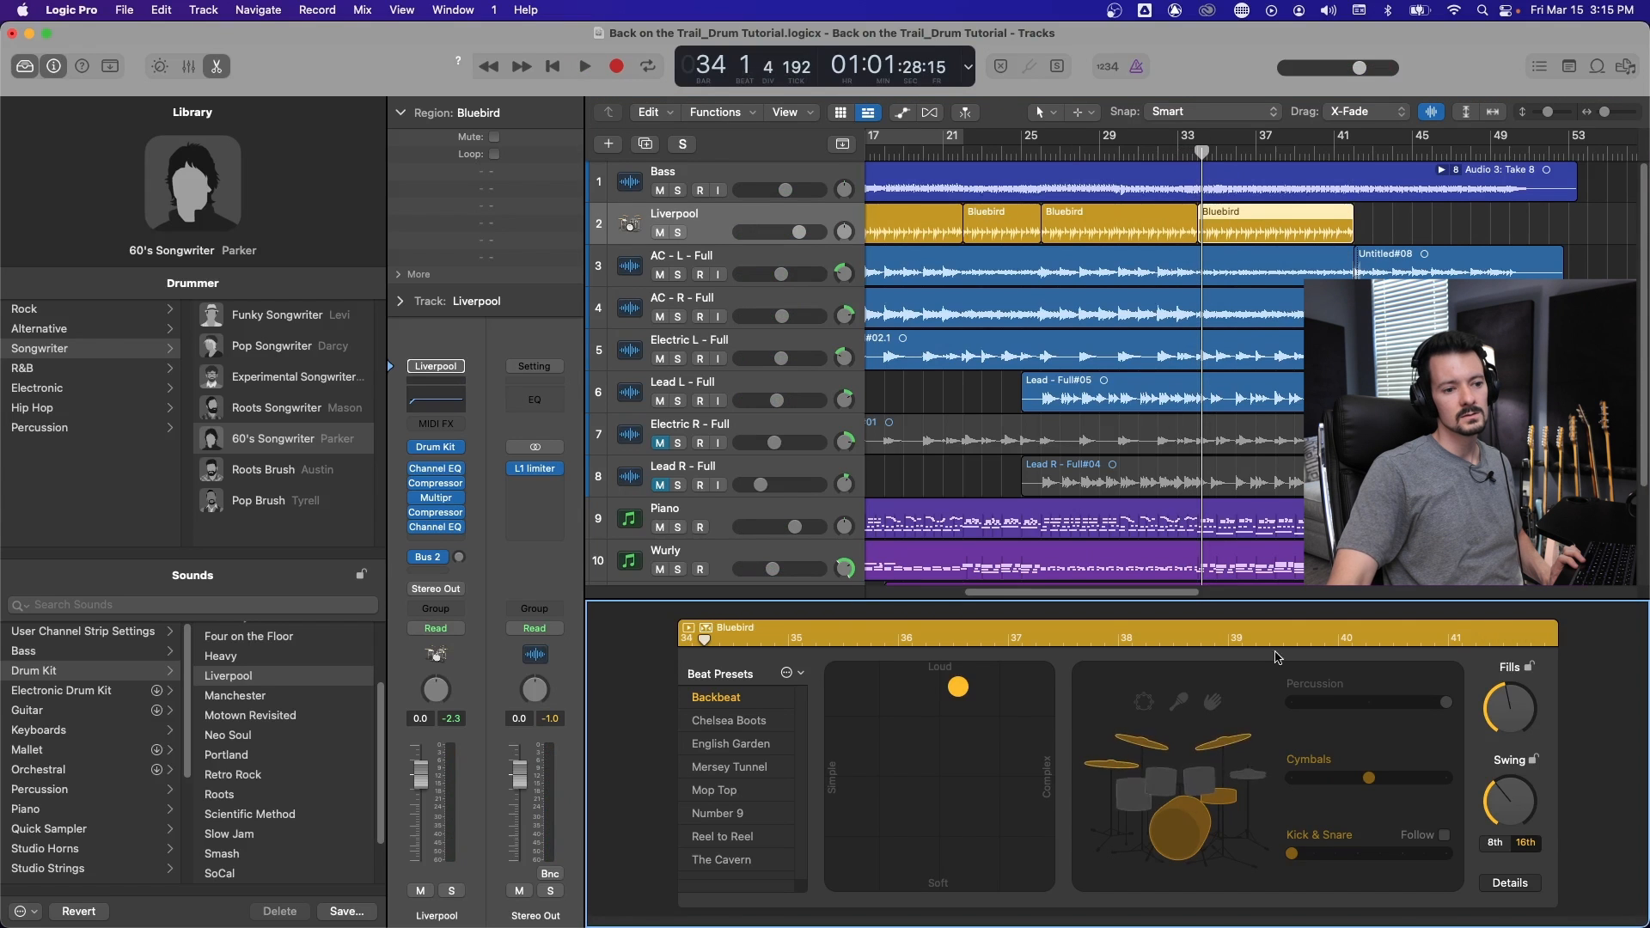
click(1185, 163)
key(space)
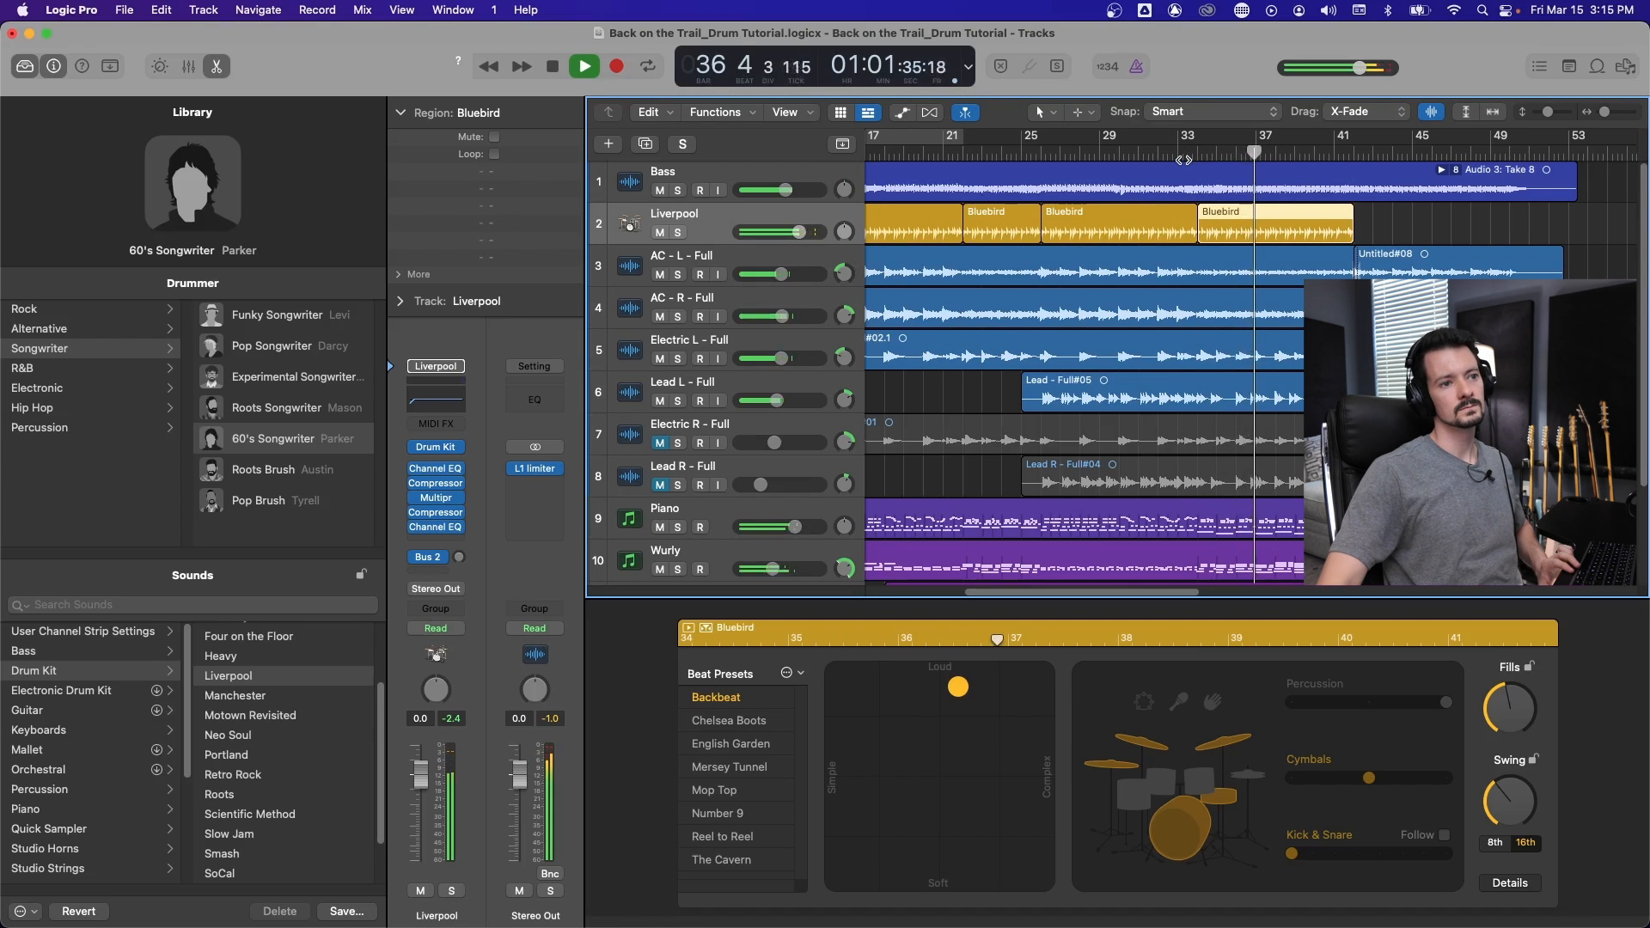
click(1634, 111)
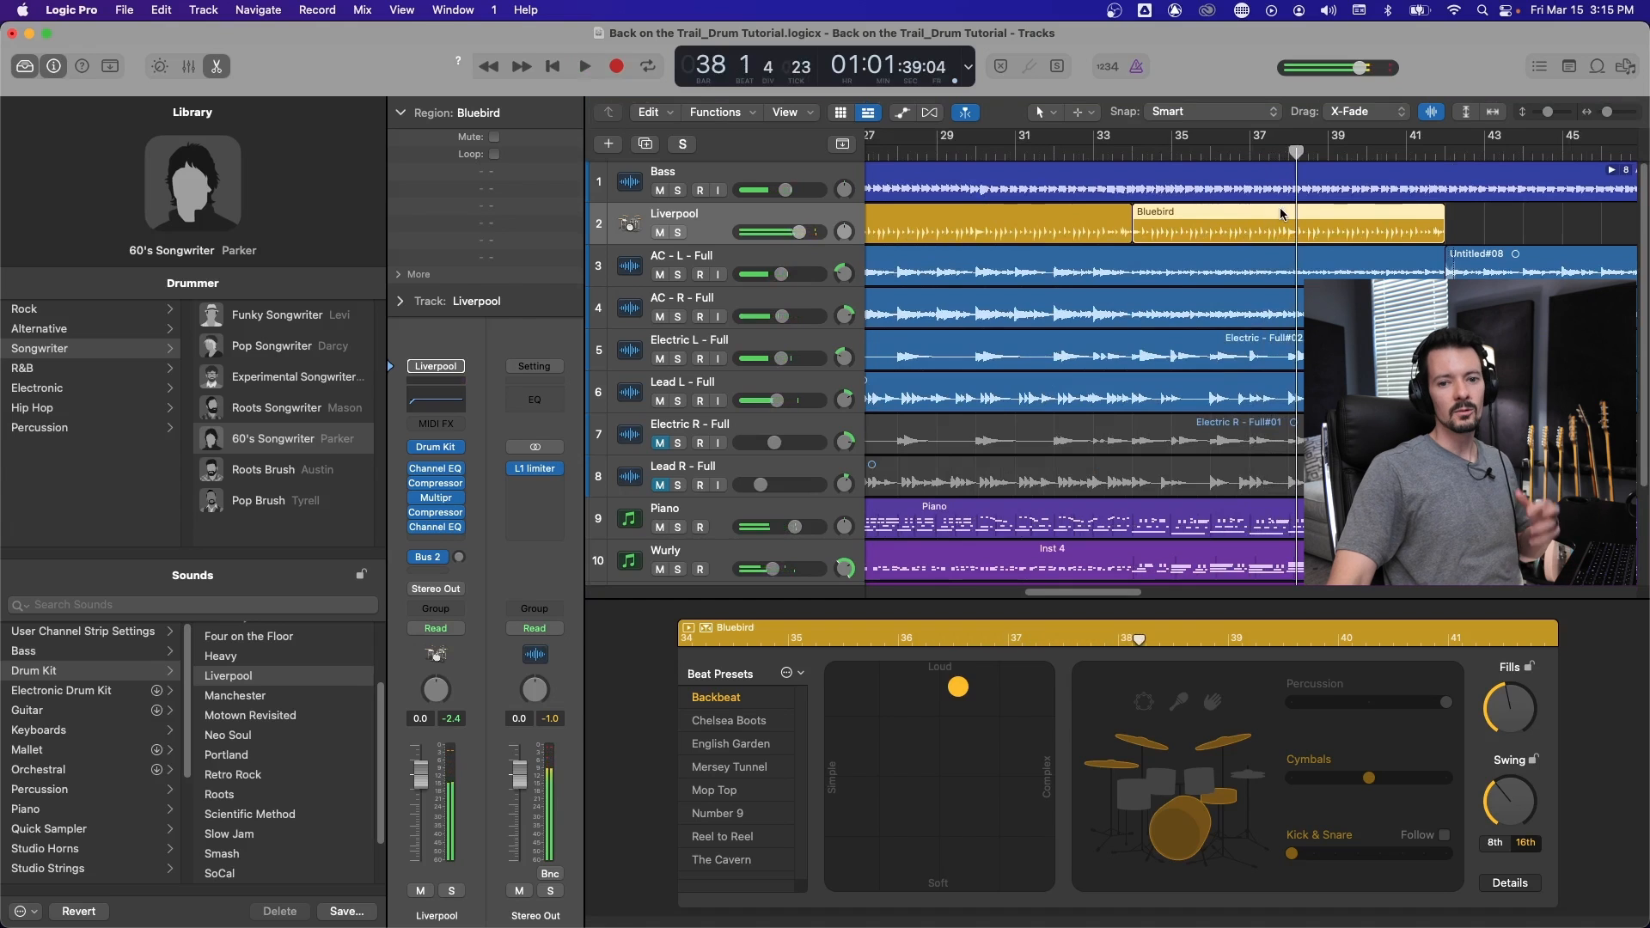
Raise the Fills amount of the region at bar 34 and play it from its start.
click(1522, 708)
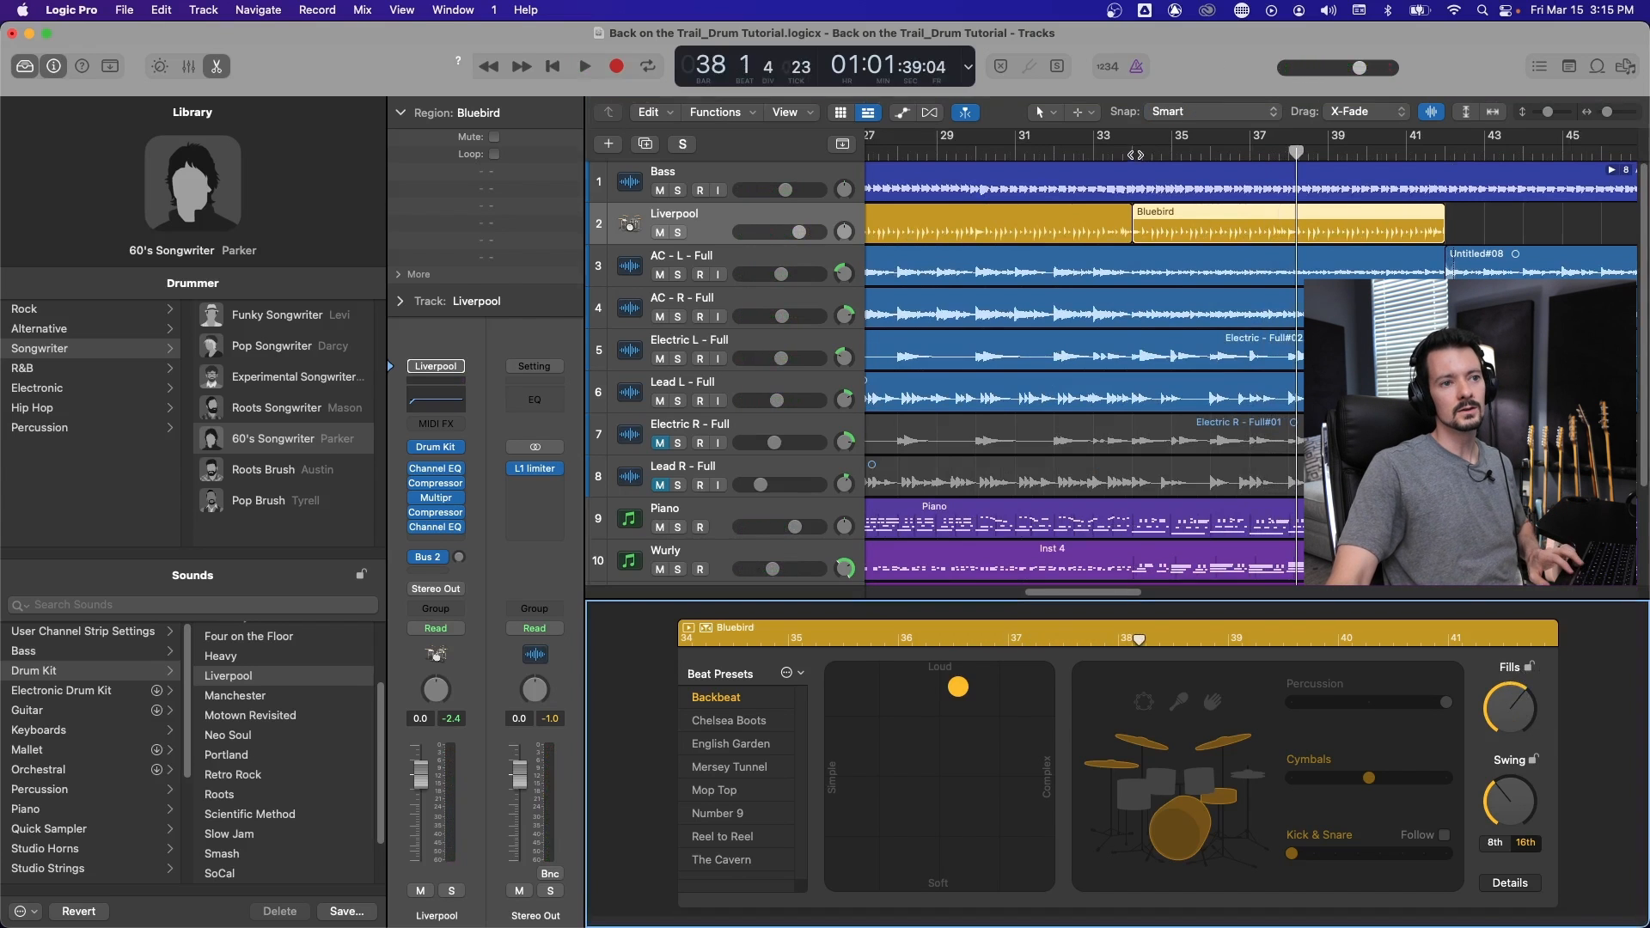
click(1135, 156)
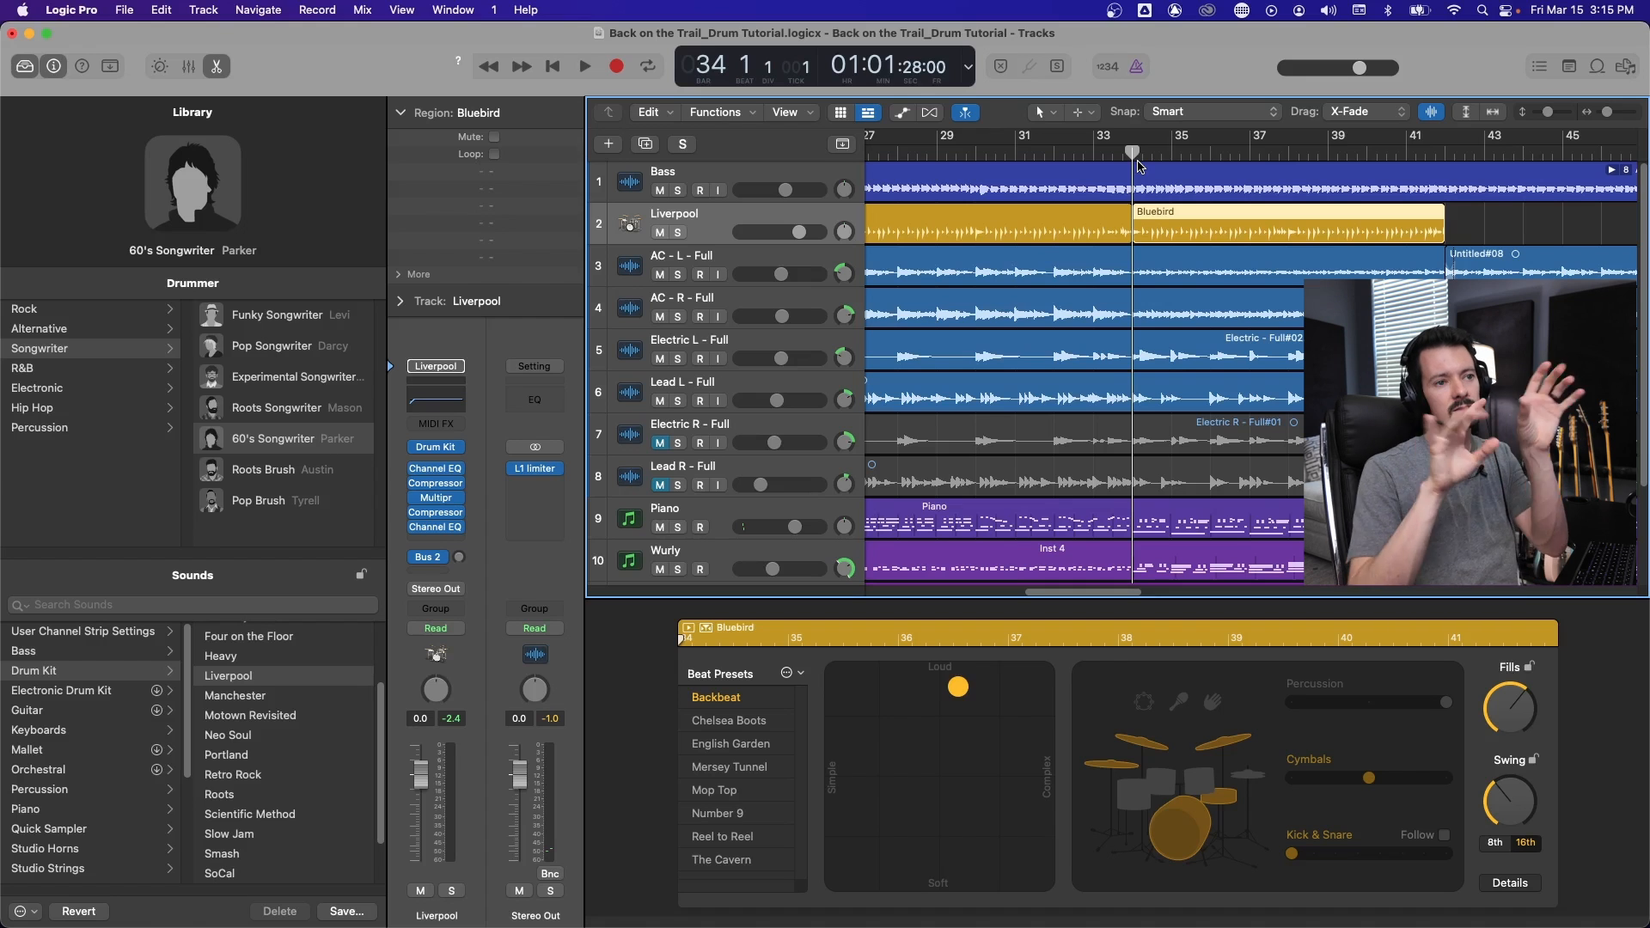
click(1634, 112)
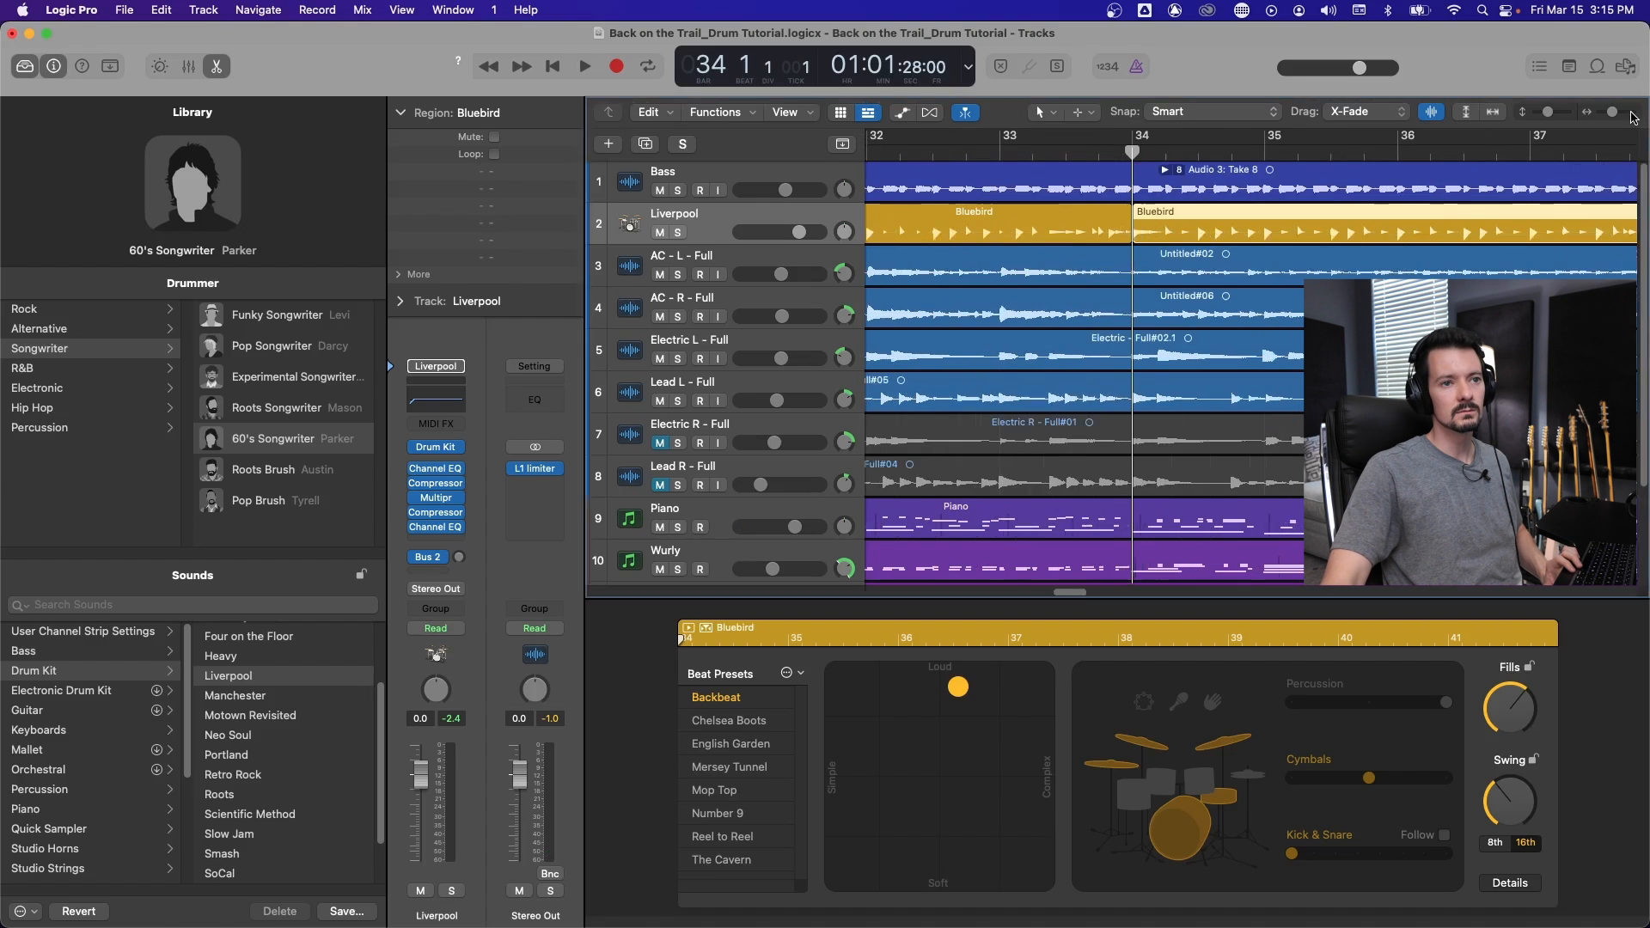
click(1571, 116)
click(1570, 116)
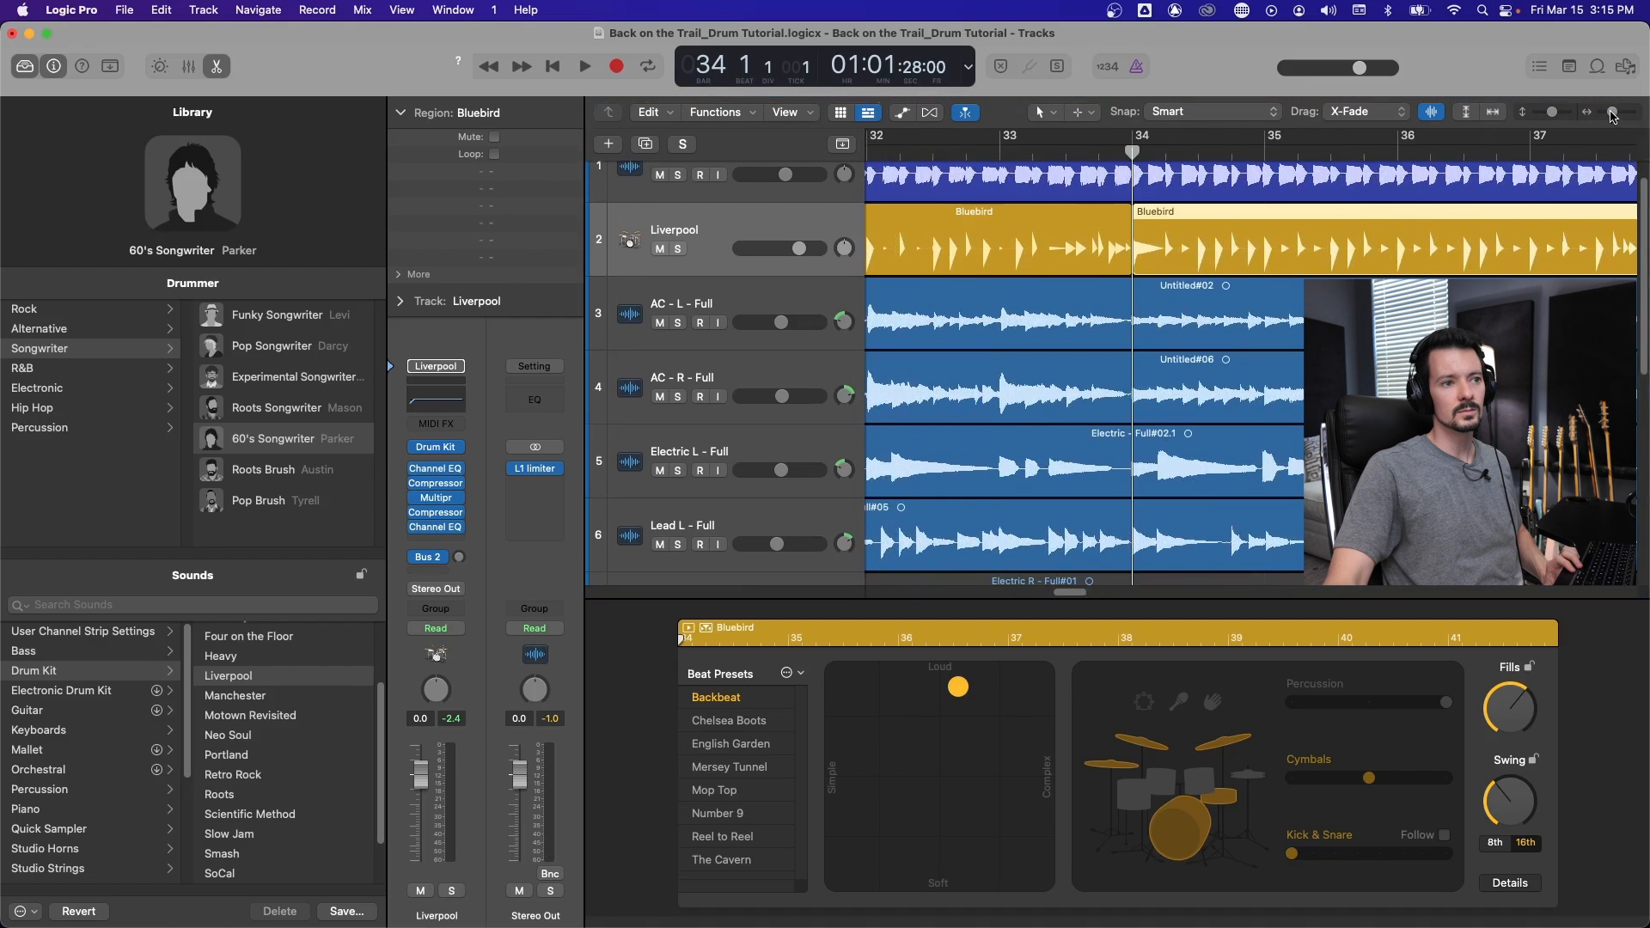
drag(1612, 113, 1609, 113)
key(space)
Hide the Library and enlarge the Liverpool drummer track while the region at bar 34 plays.
drag(1083, 592, 1096, 593)
key(y)
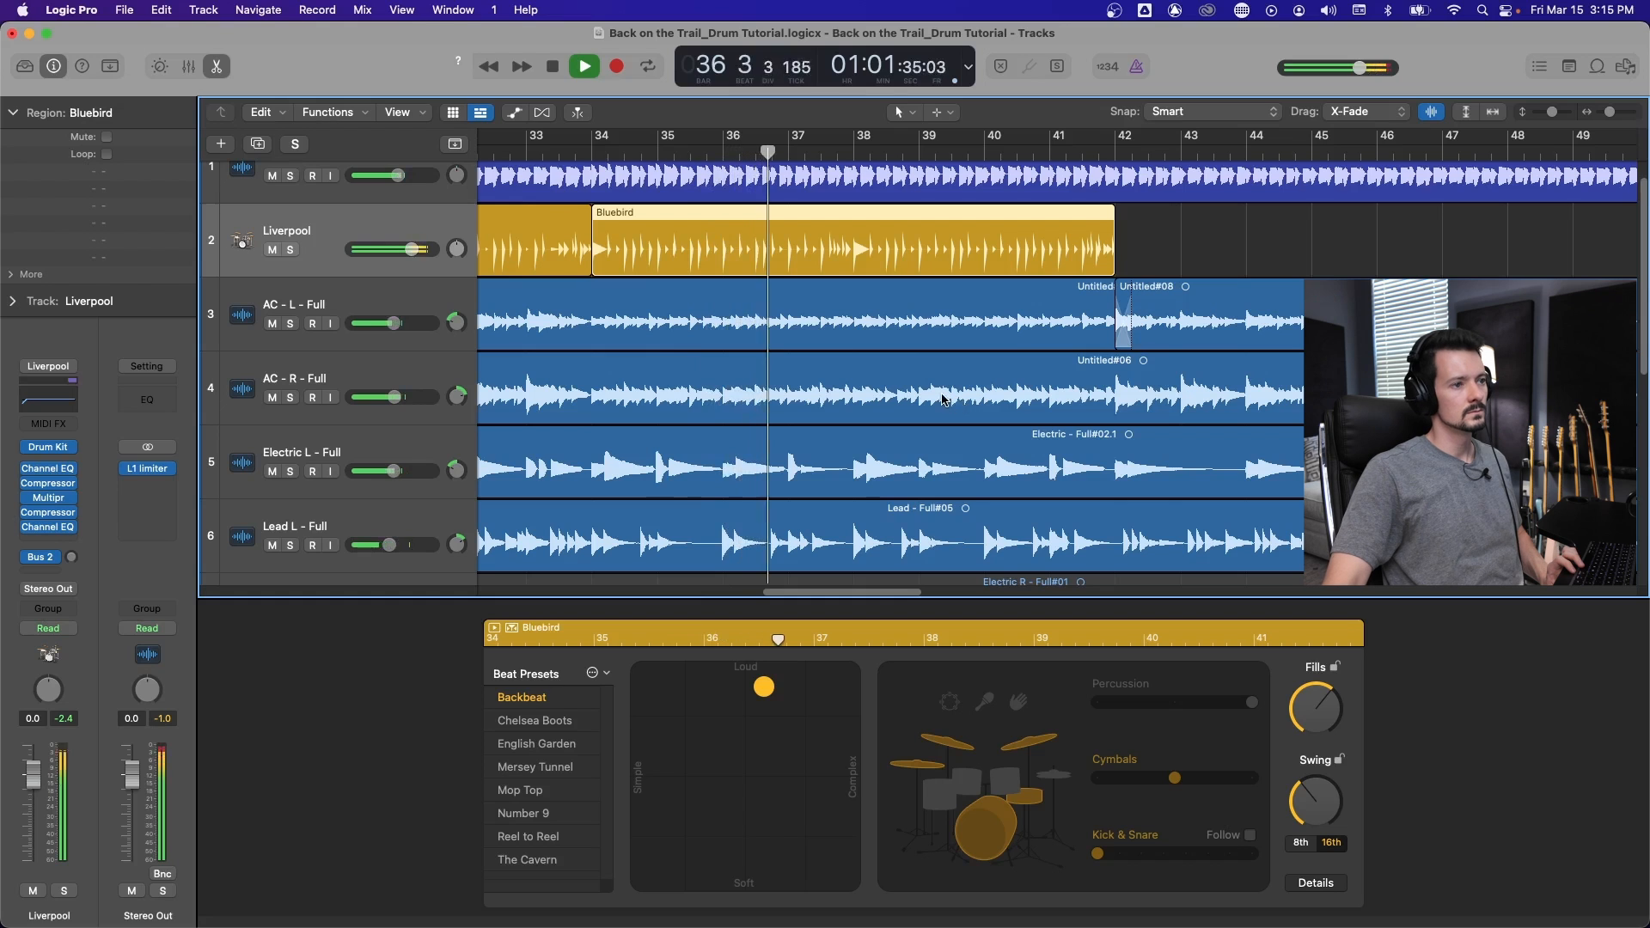
scroll(943, 396, up, 1)
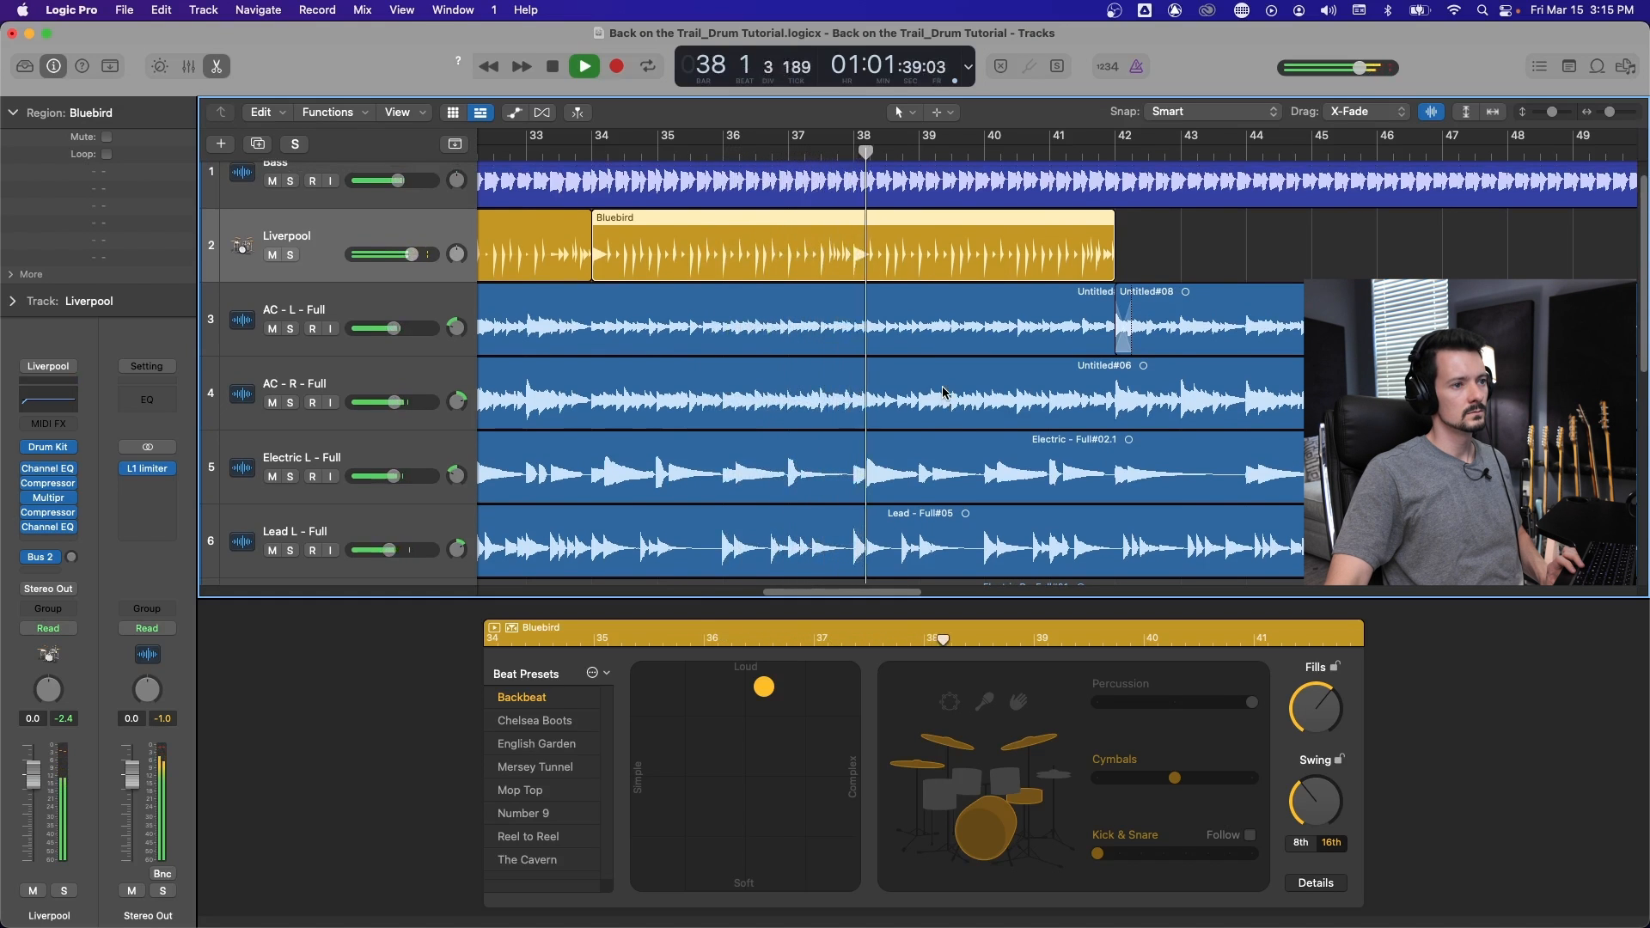
scroll(1075, 292, up, 2)
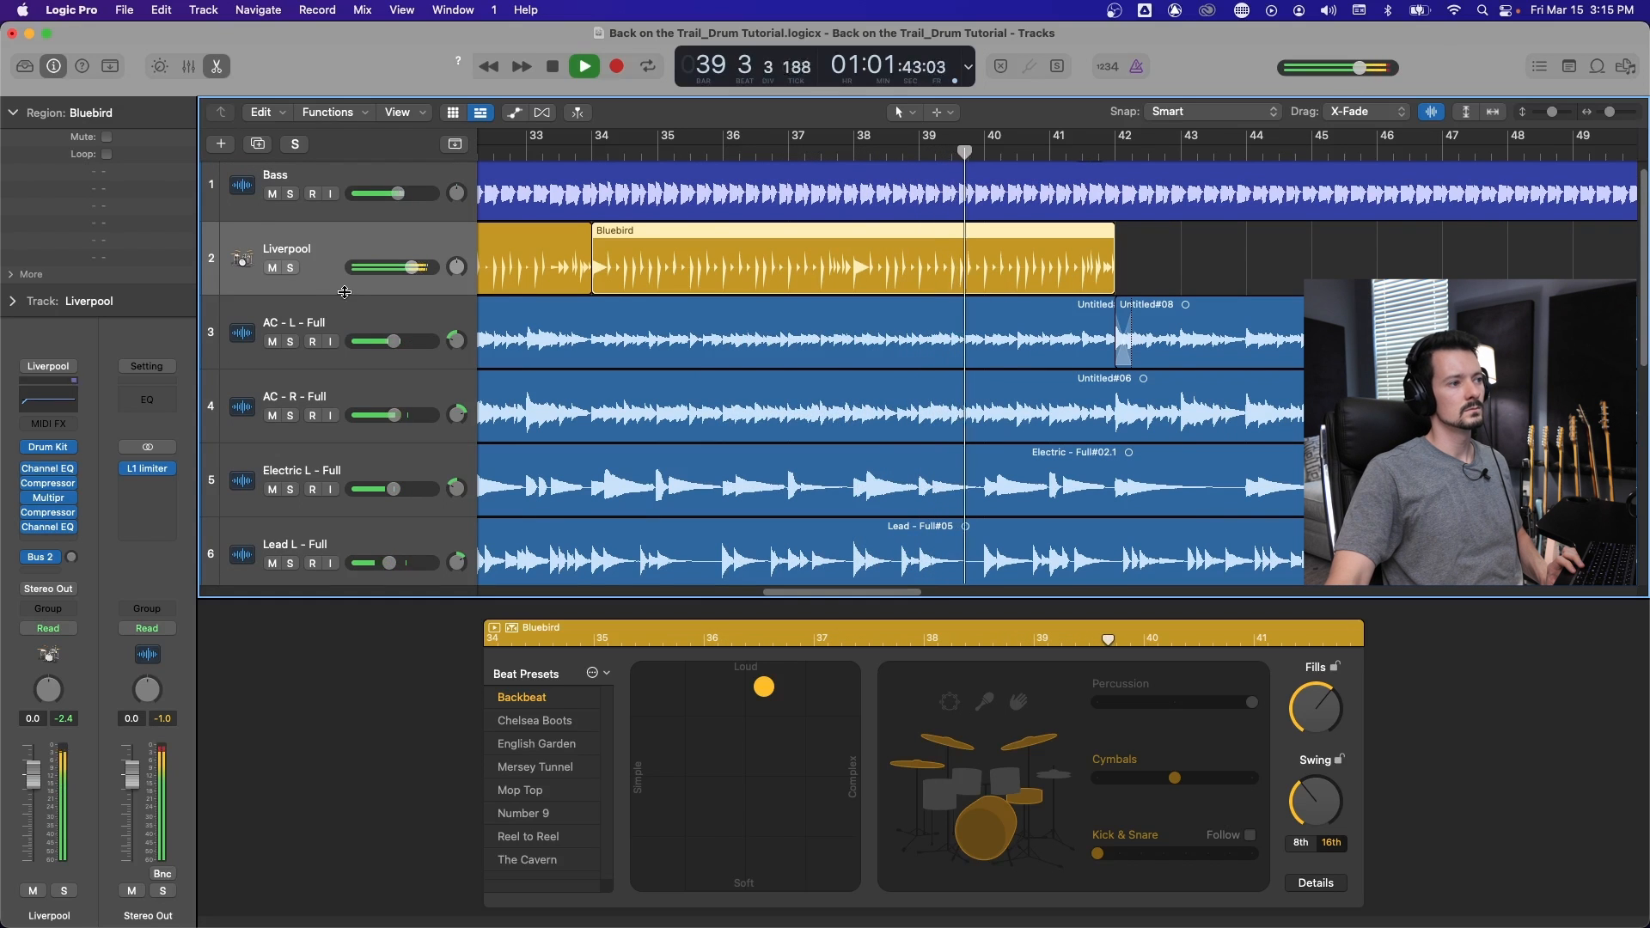
drag(344, 293, 344, 319)
mouse_move(1612, 113)
mouse_down()
mouse_move(1552, 114)
mouse_move(1613, 115)
mouse_up()
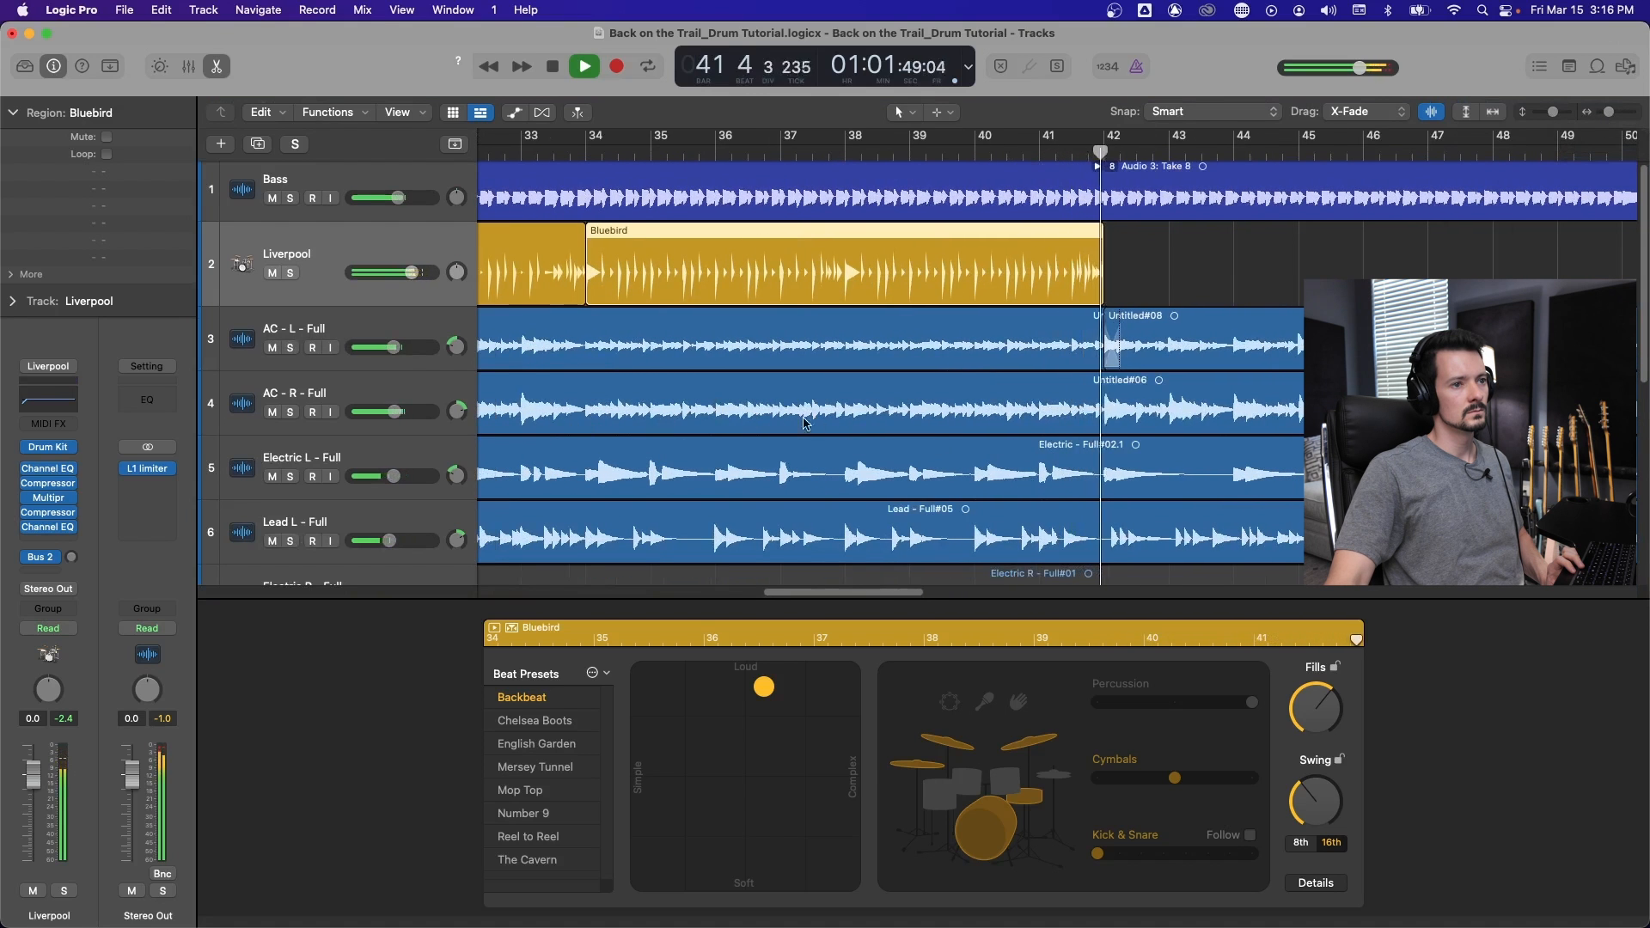
Copy the drummer region from bar 34 to bar 42, switch the copy to hi-hat, and play its beginning.
key(space)
drag(692, 281, 1211, 264)
scroll(864, 593, right, 5)
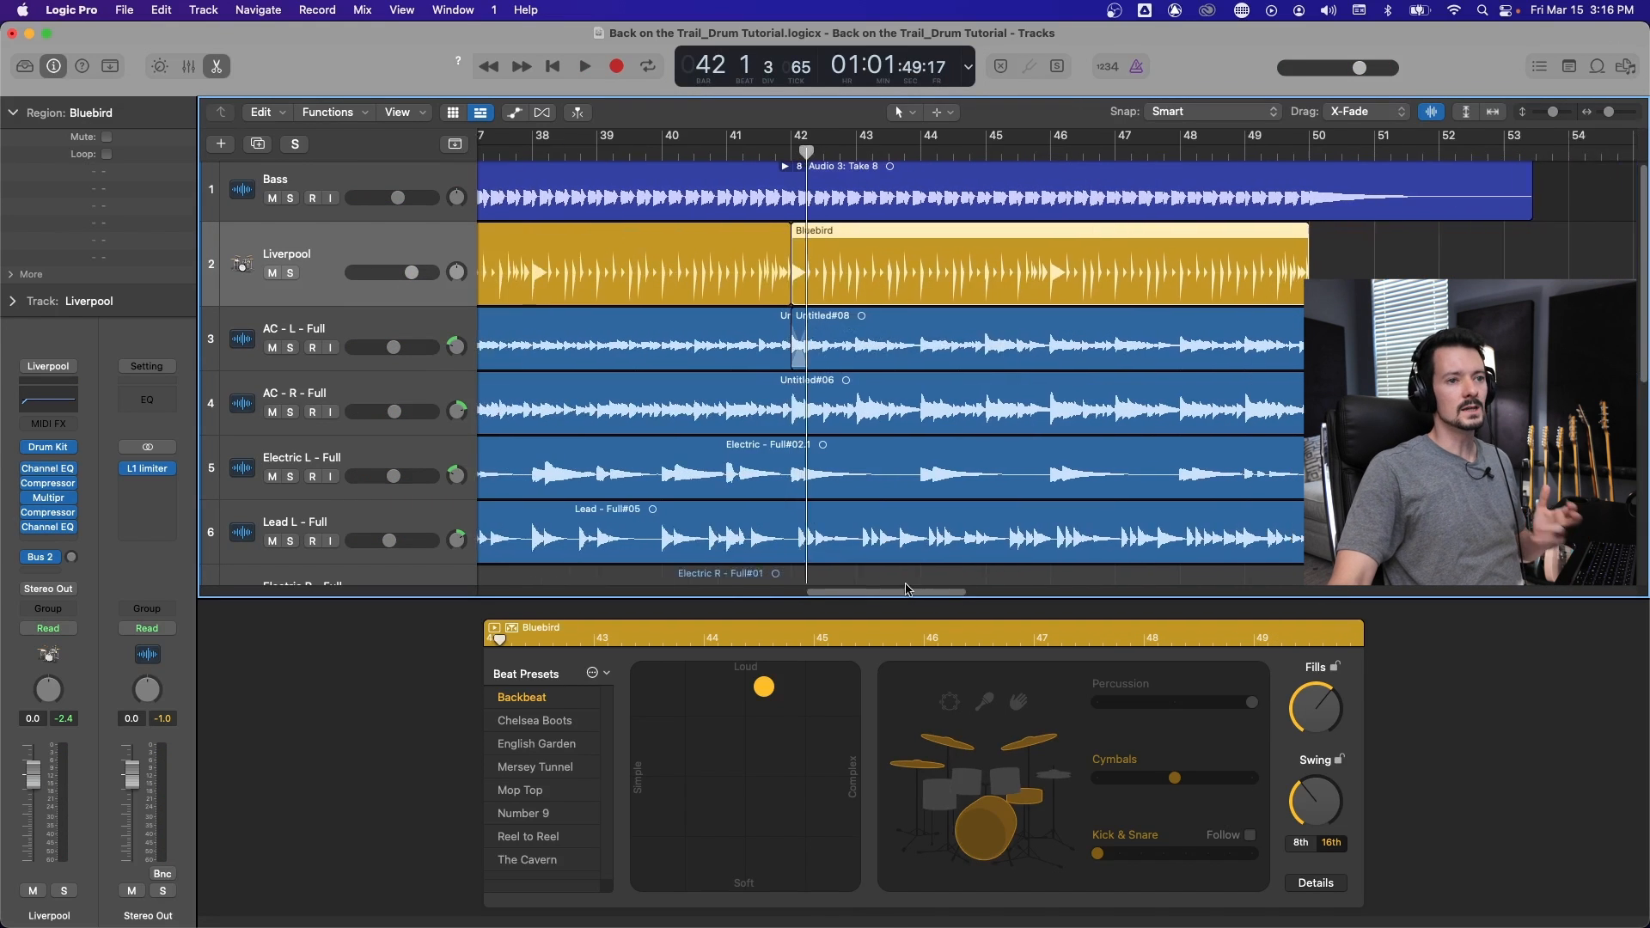
click(1059, 776)
click(755, 152)
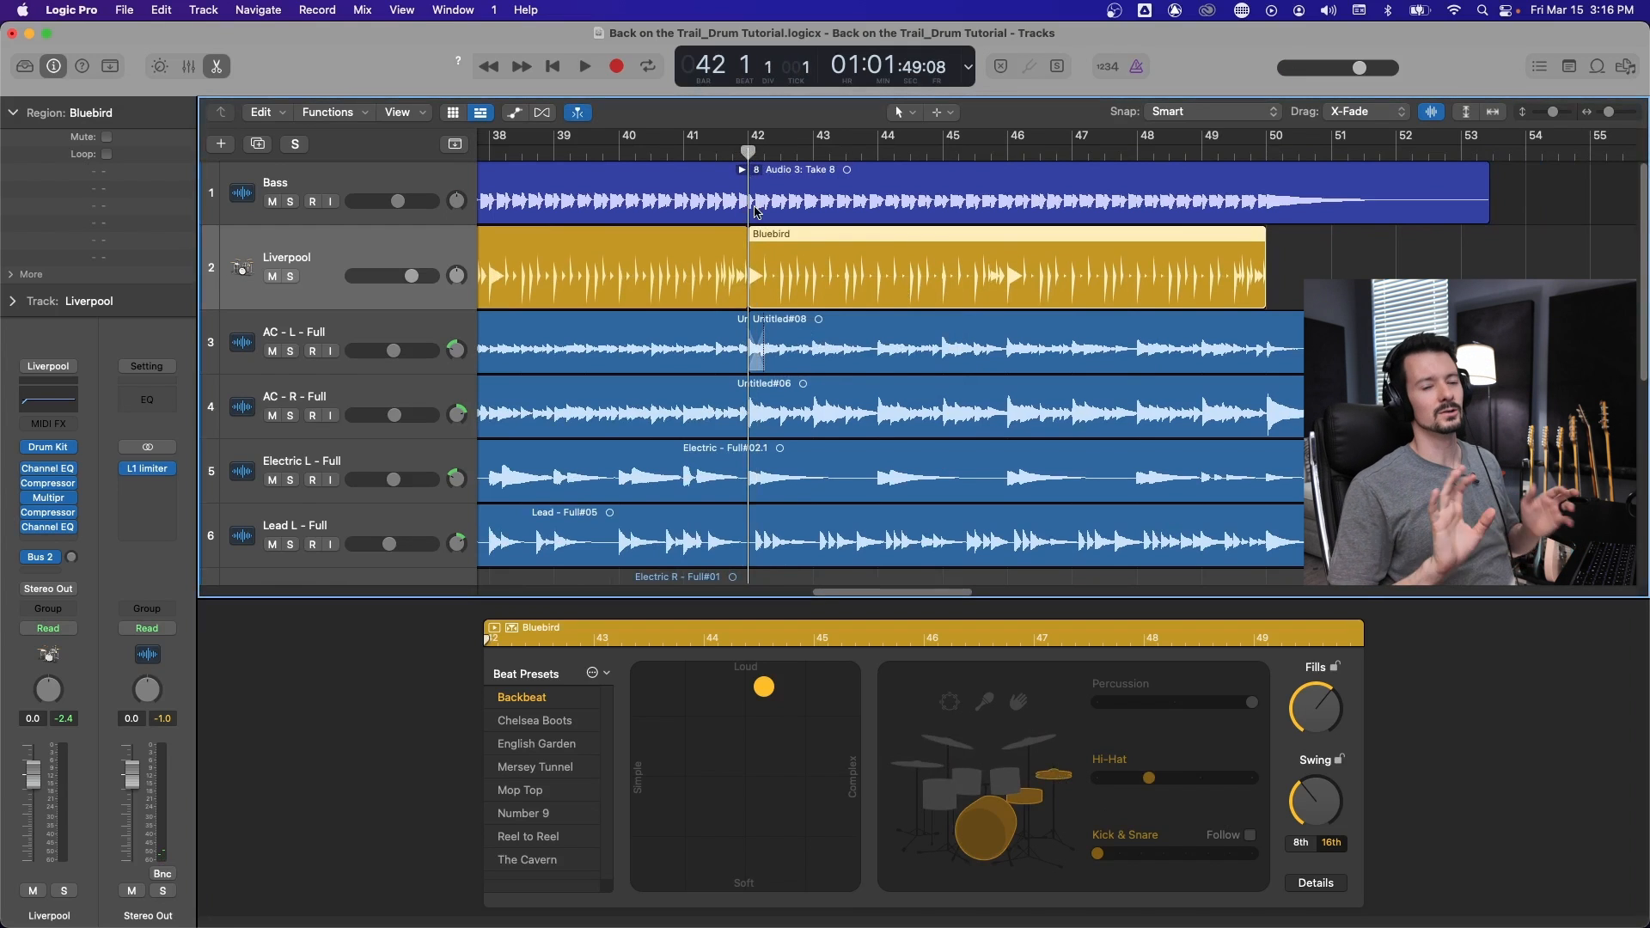
key(space)
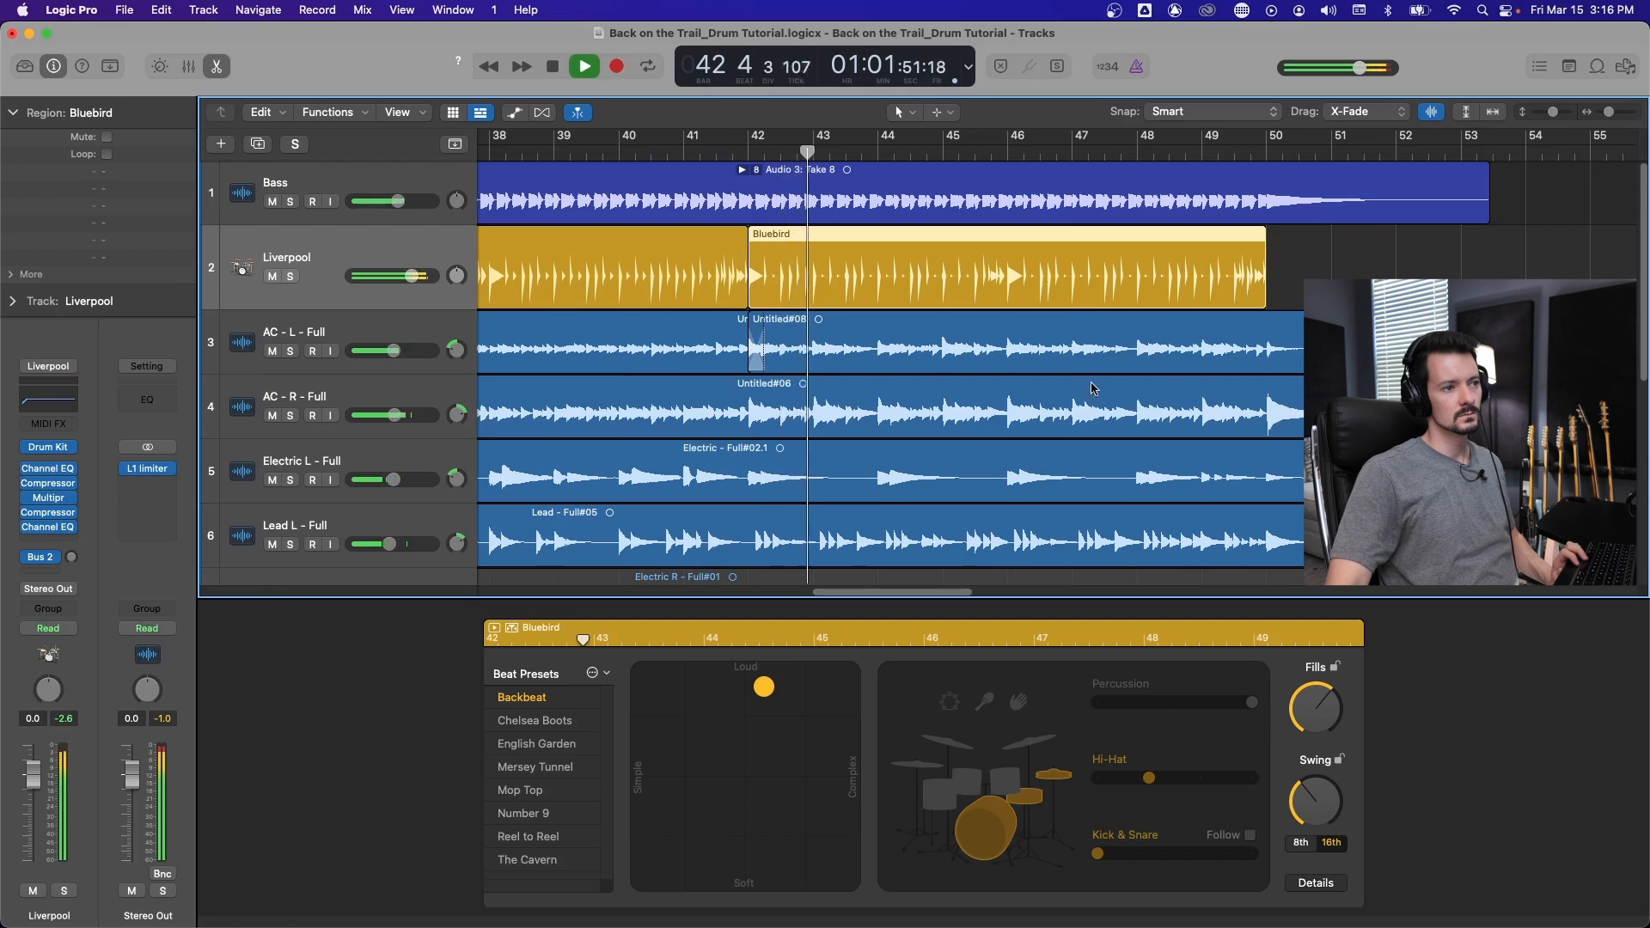
key(space)
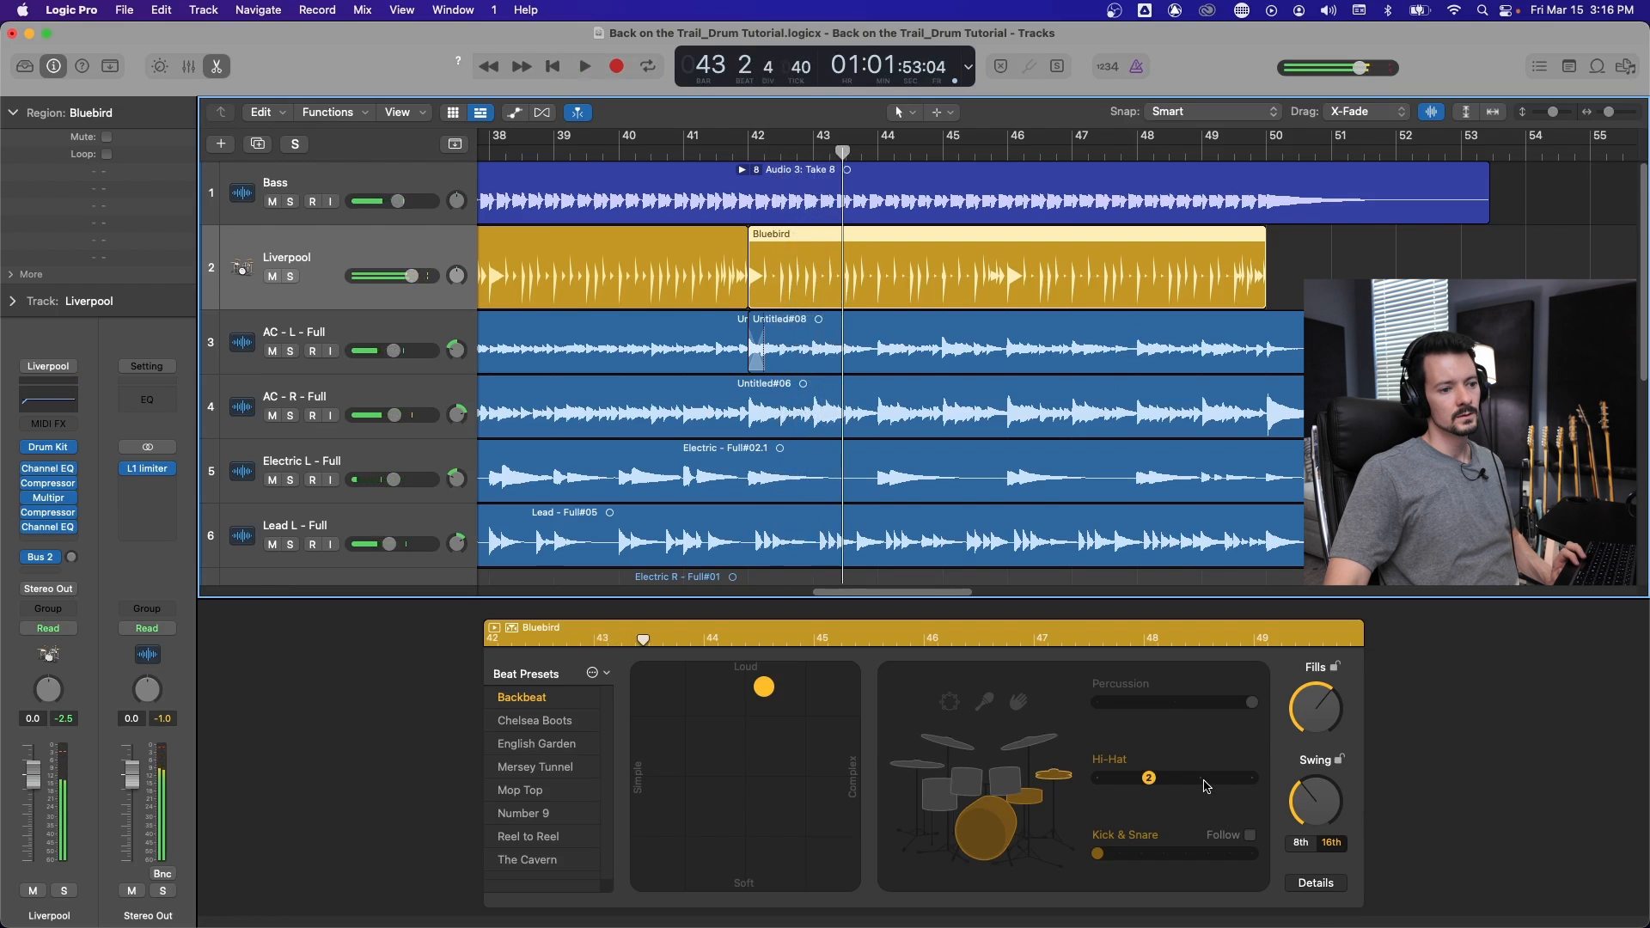
Show the detail settings for the region at bar 42 and play on through bar 46.
click(1316, 884)
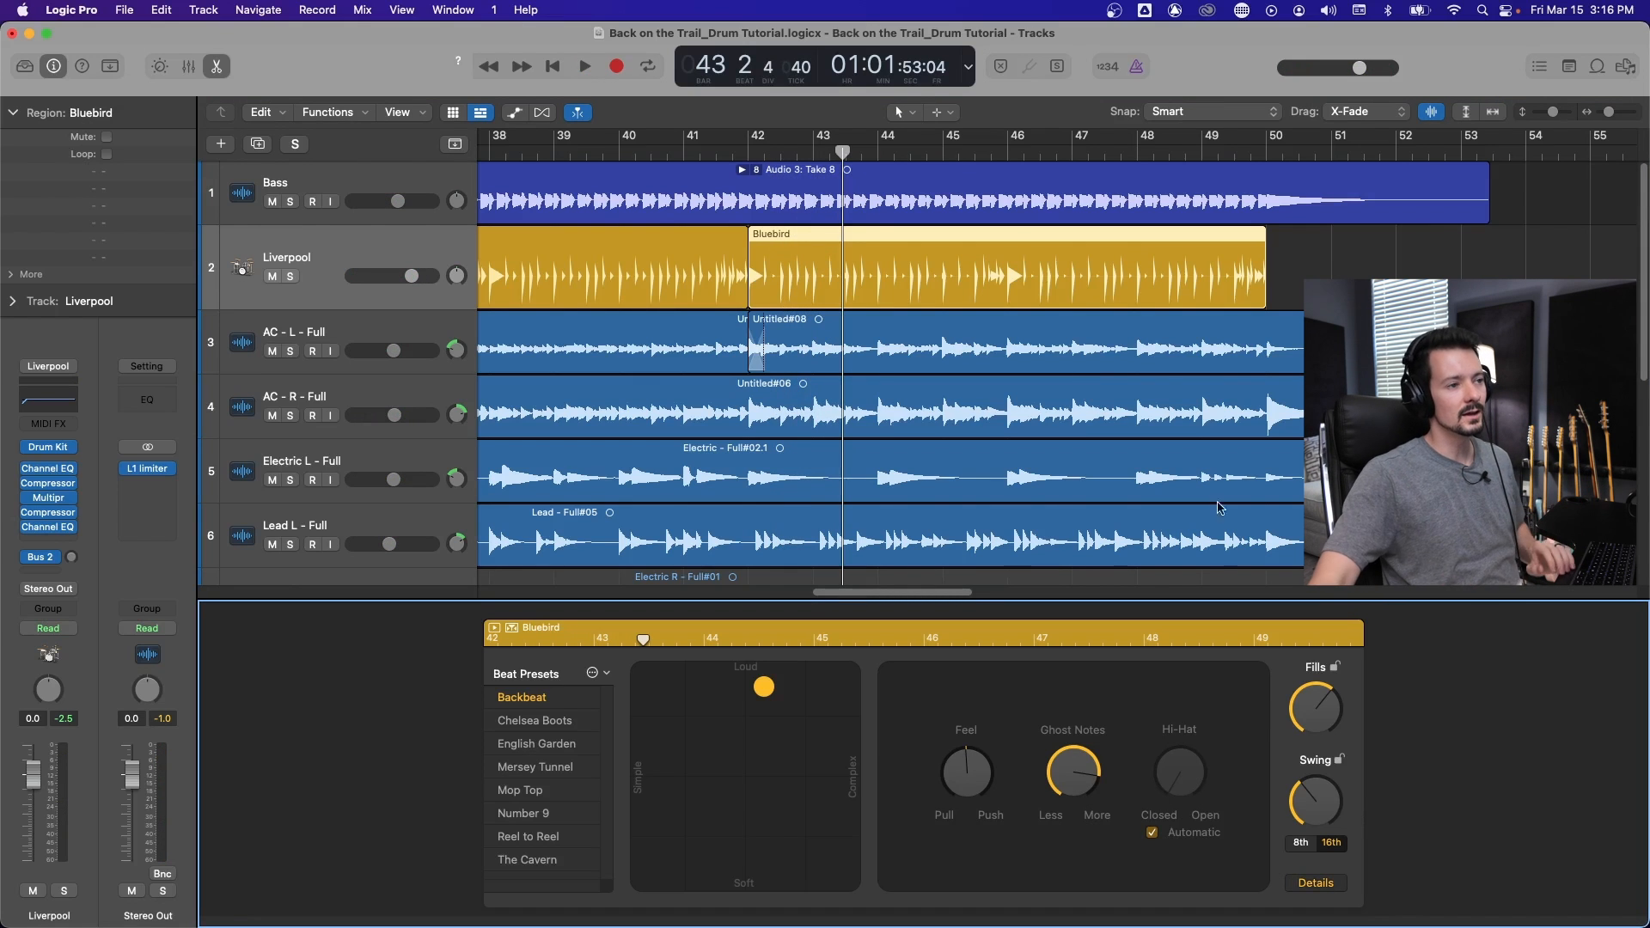
key(space)
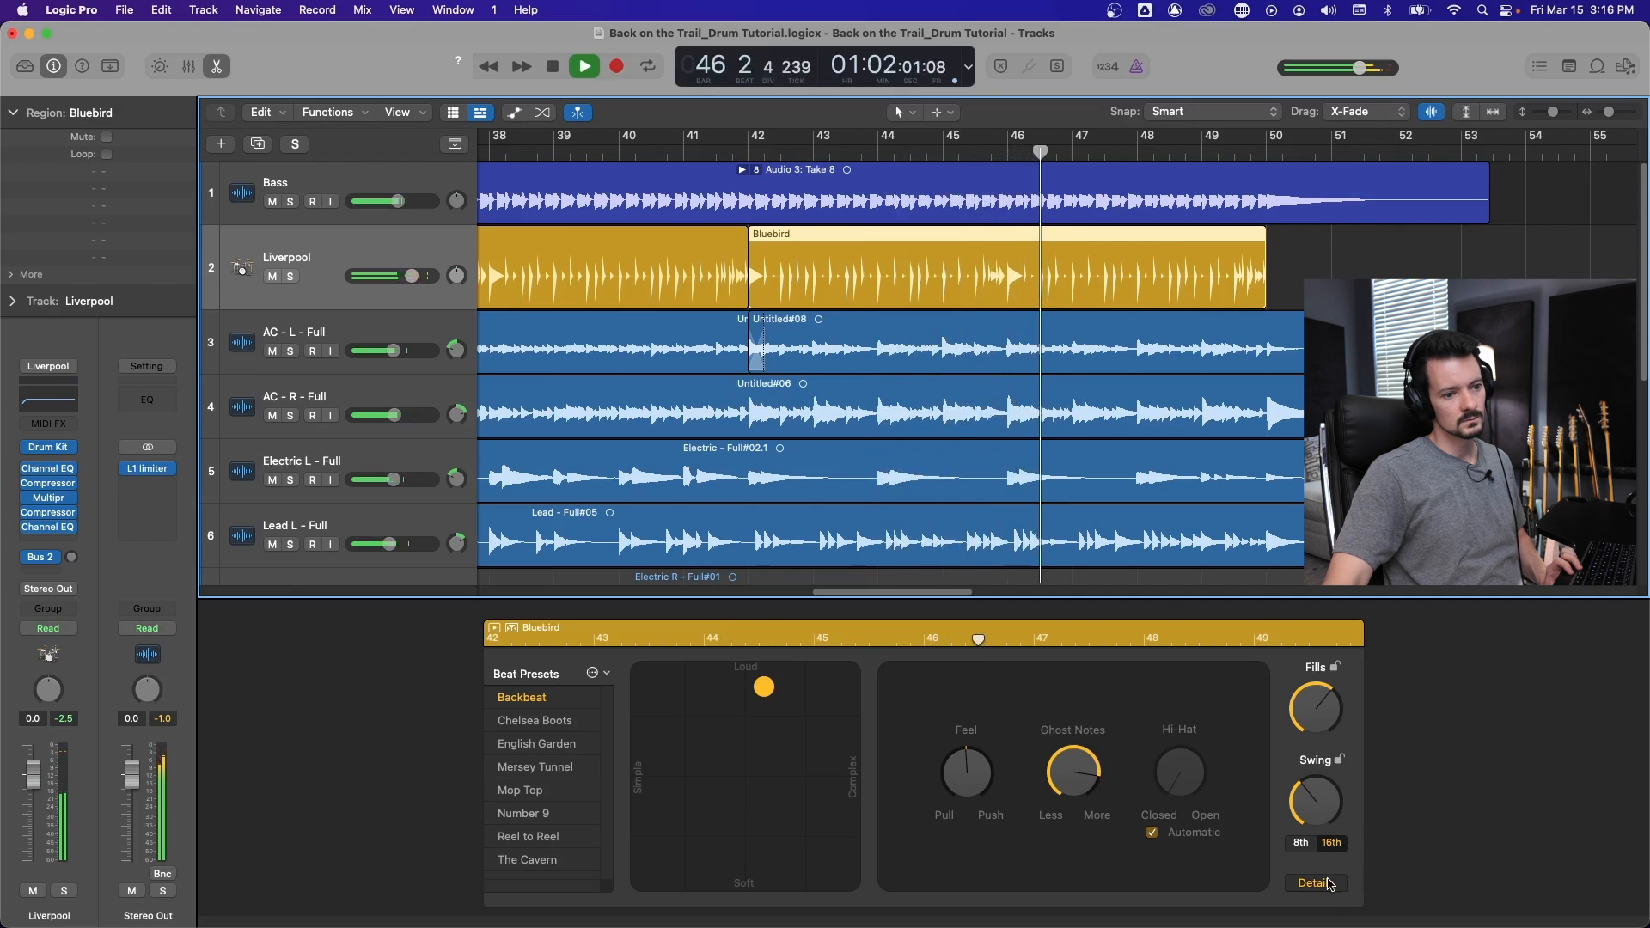
key(space)
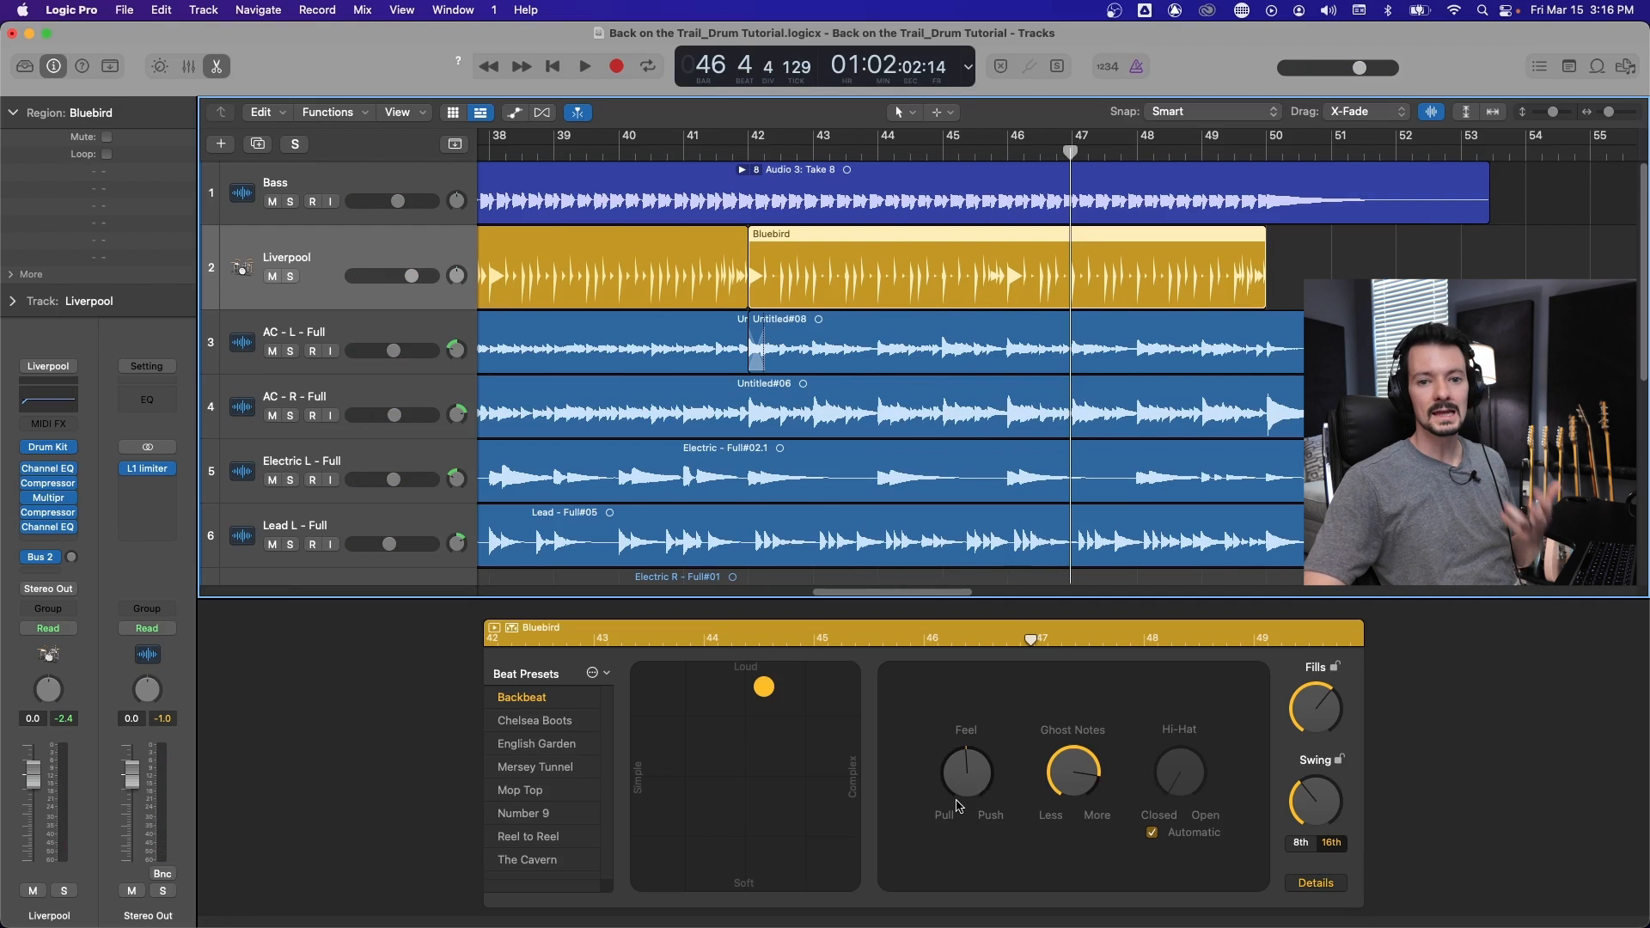
Play from bar 42 while auditioning Feel at full Push and full Pull, and leave it just past centre toward Push.
click(749, 155)
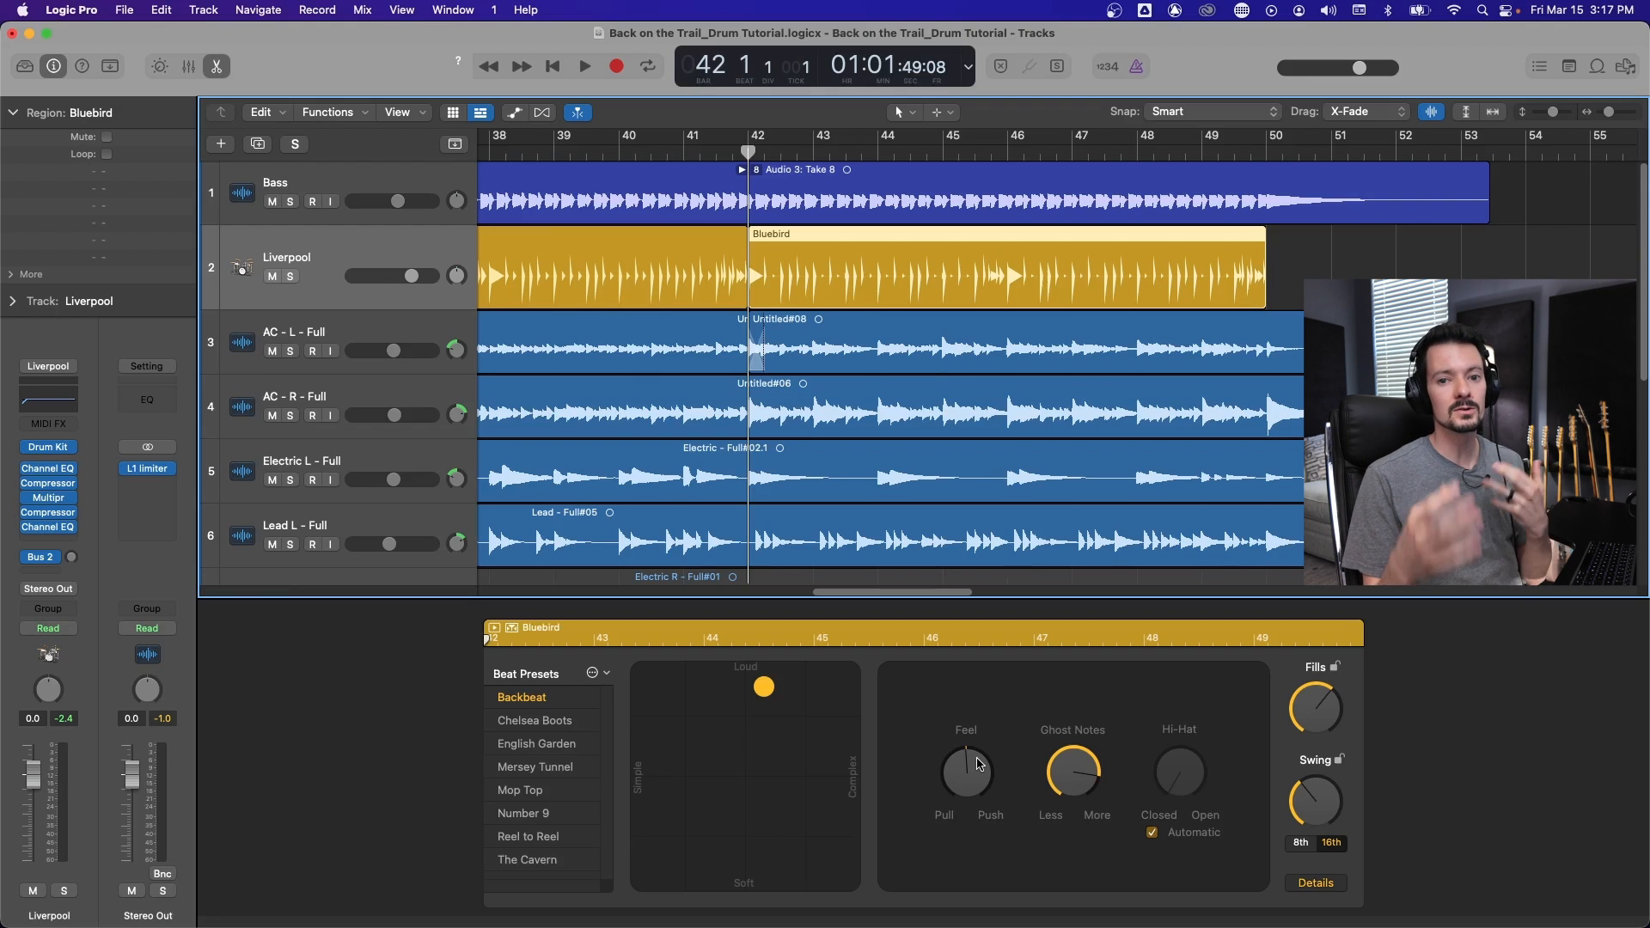
key(space)
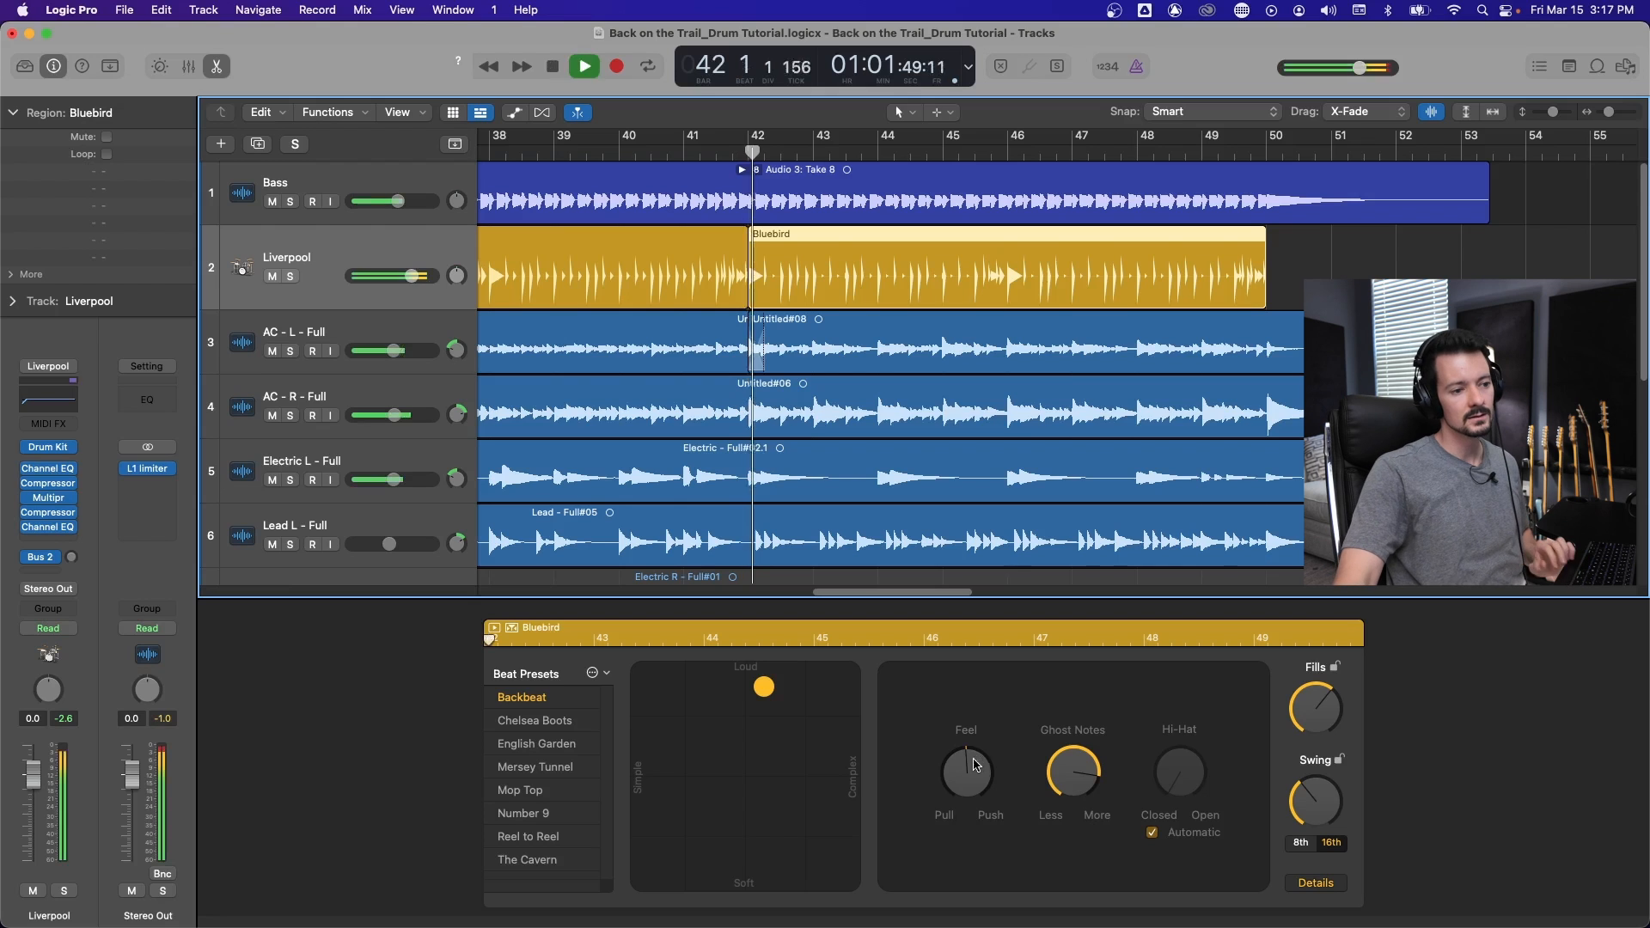
drag(981, 781, 984, 657)
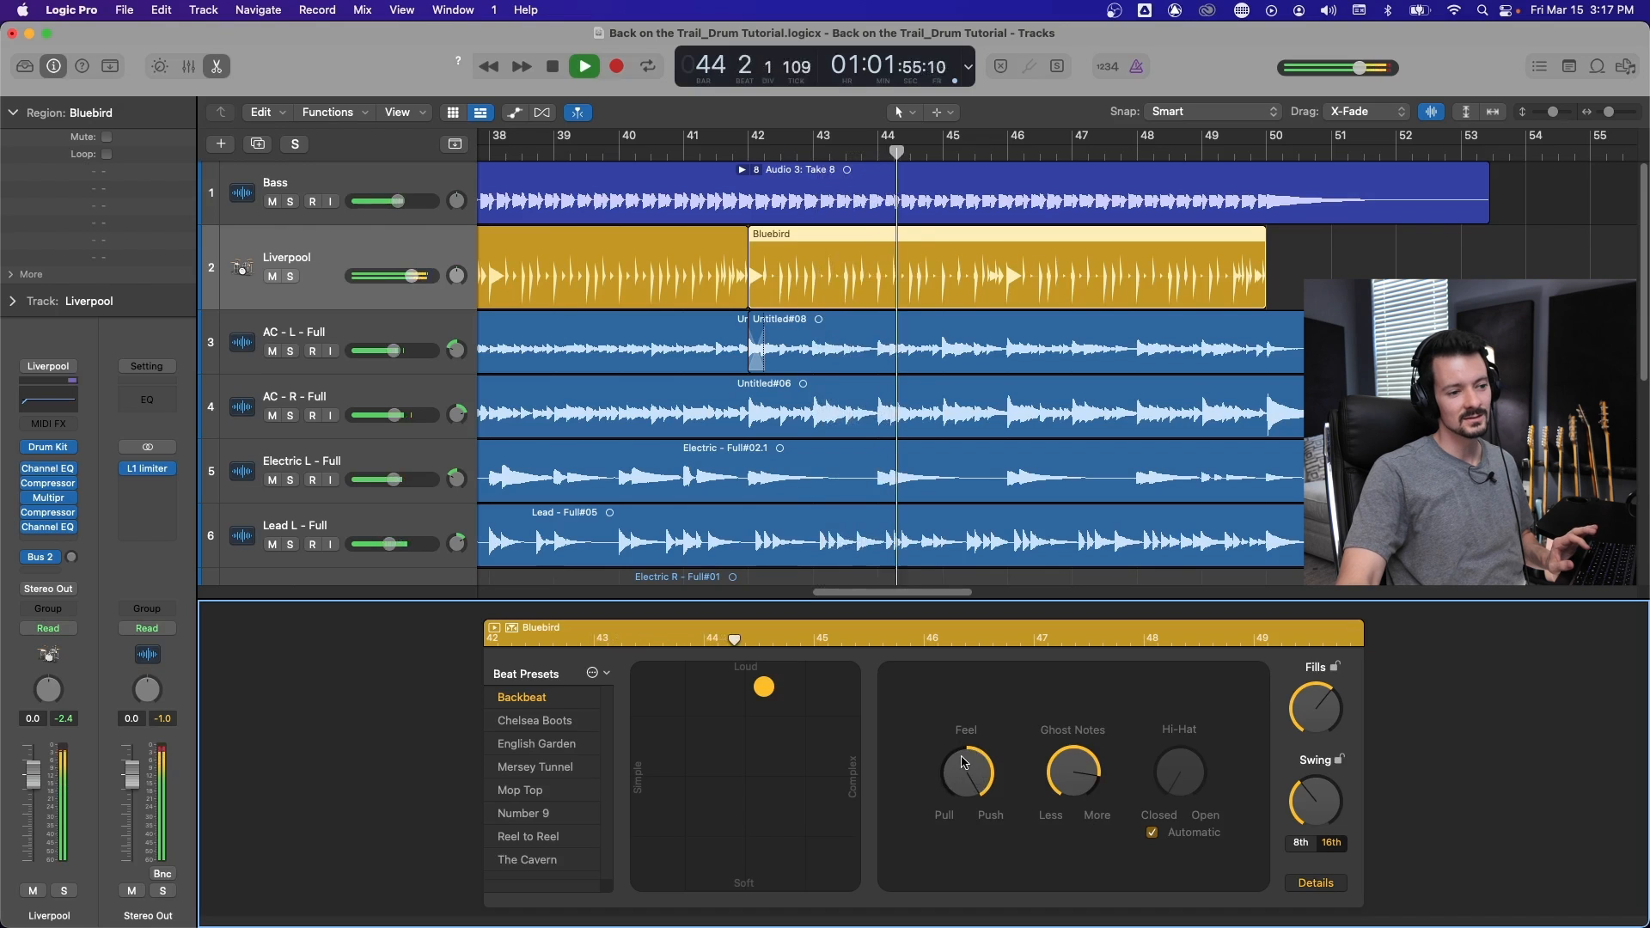
drag(950, 778, 975, 693)
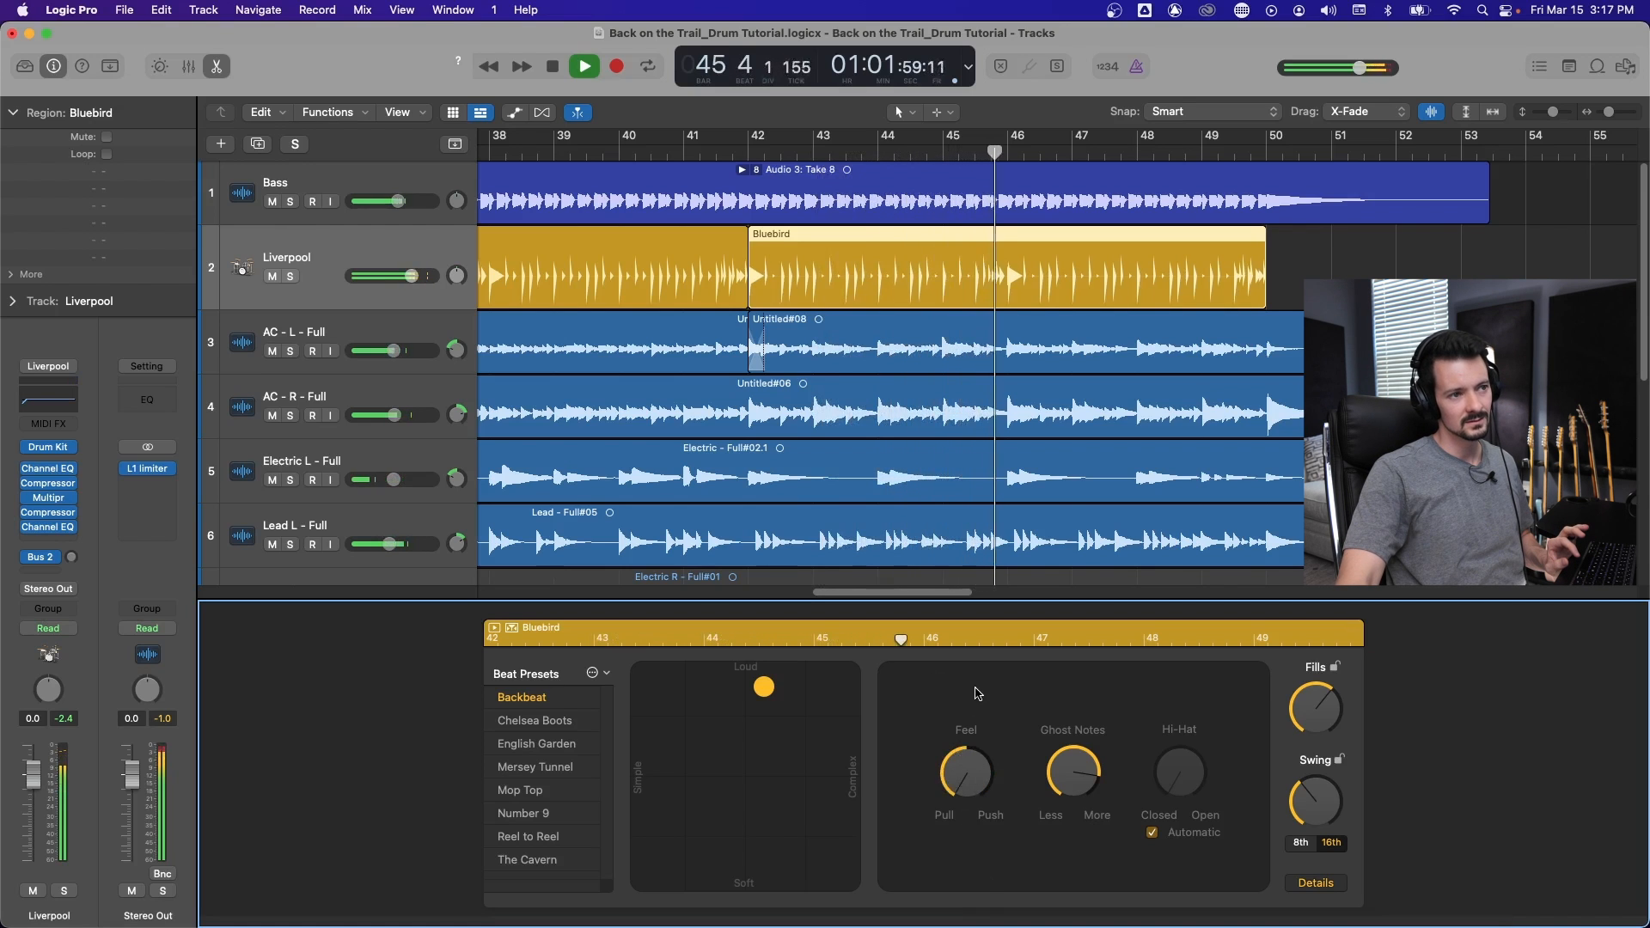
drag(976, 784, 976, 703)
drag(970, 777, 973, 743)
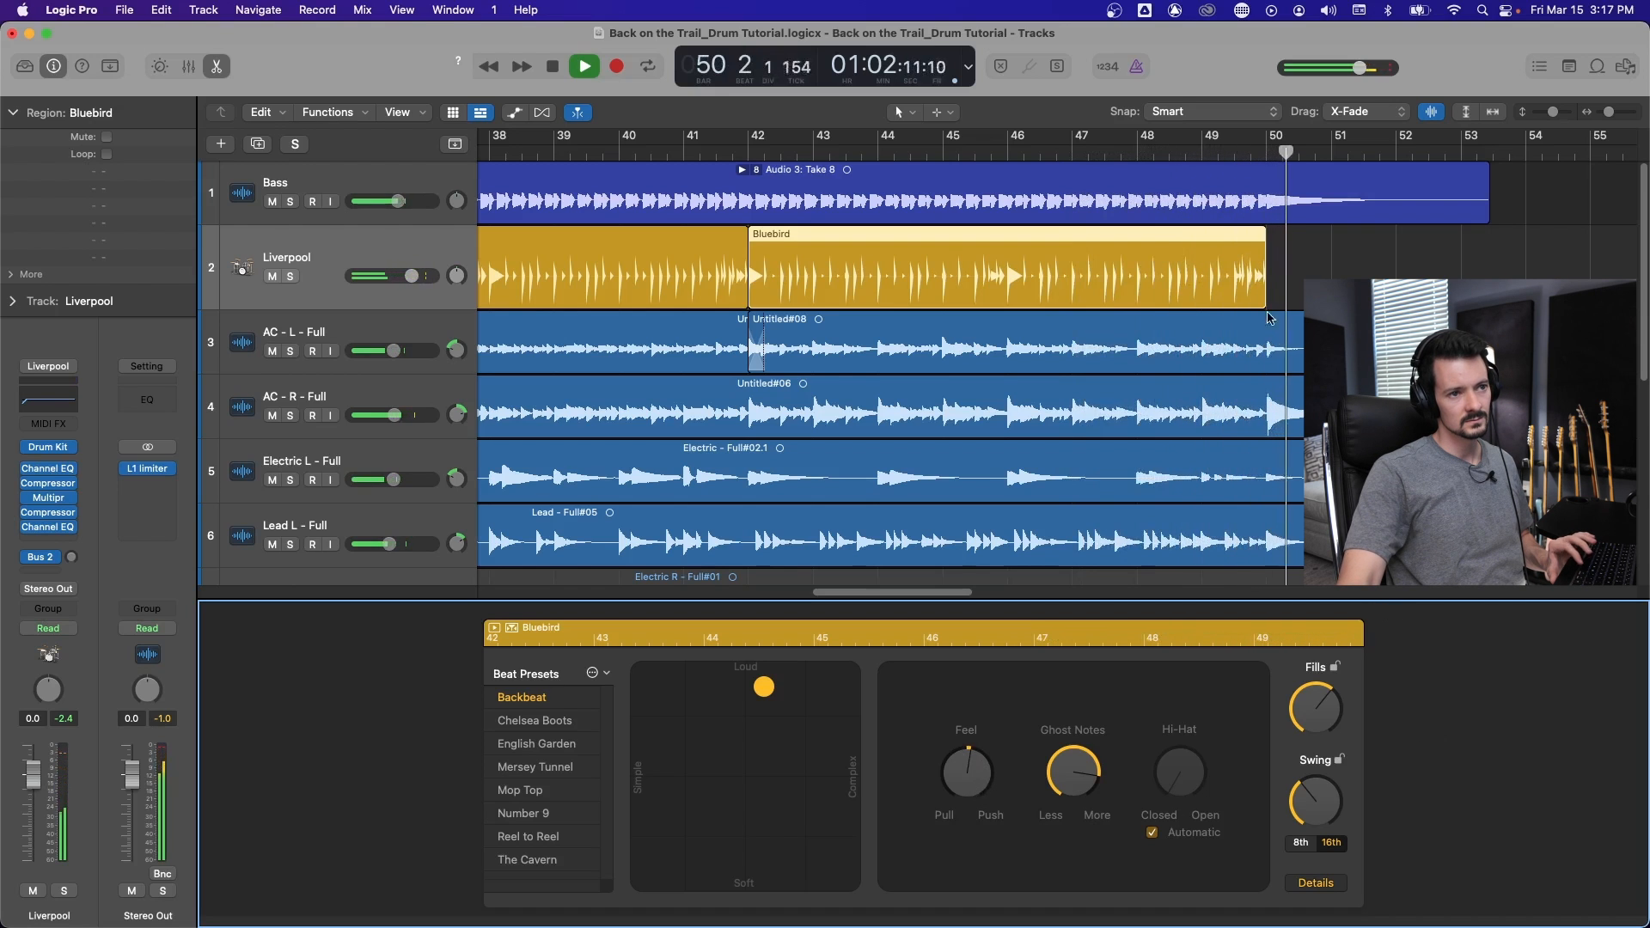
key(space)
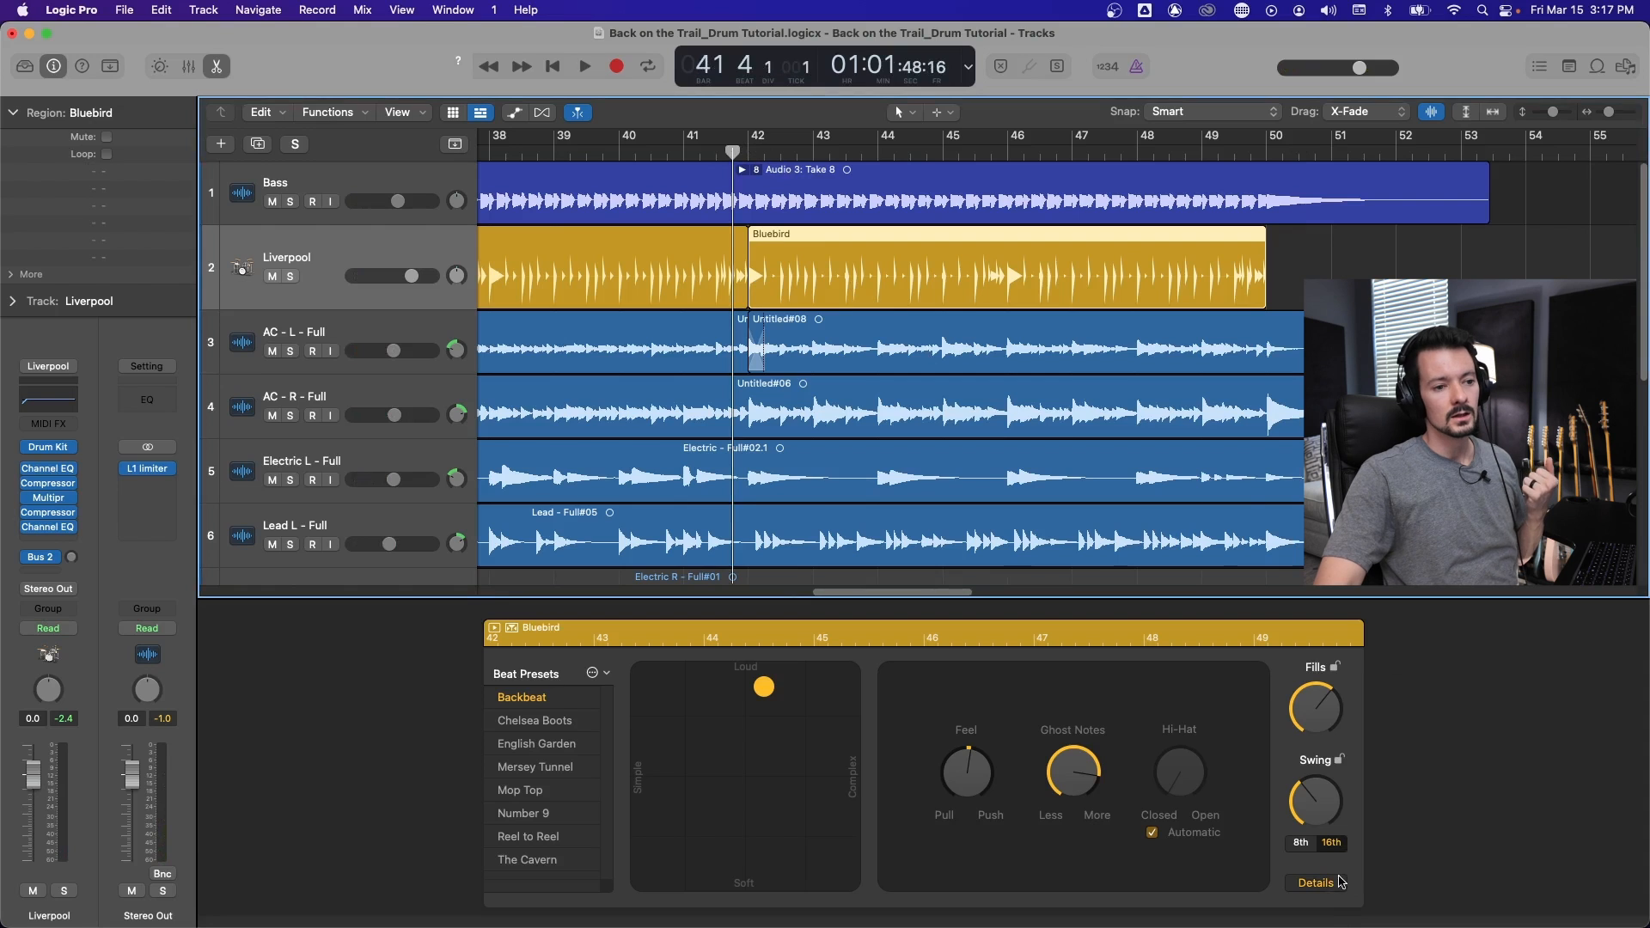
Lock Fills and Swing, audition the presets Number 9, Chelsea Boots and Reel to Reel on the region at bar 42, and return to Backbeat.
click(1340, 762)
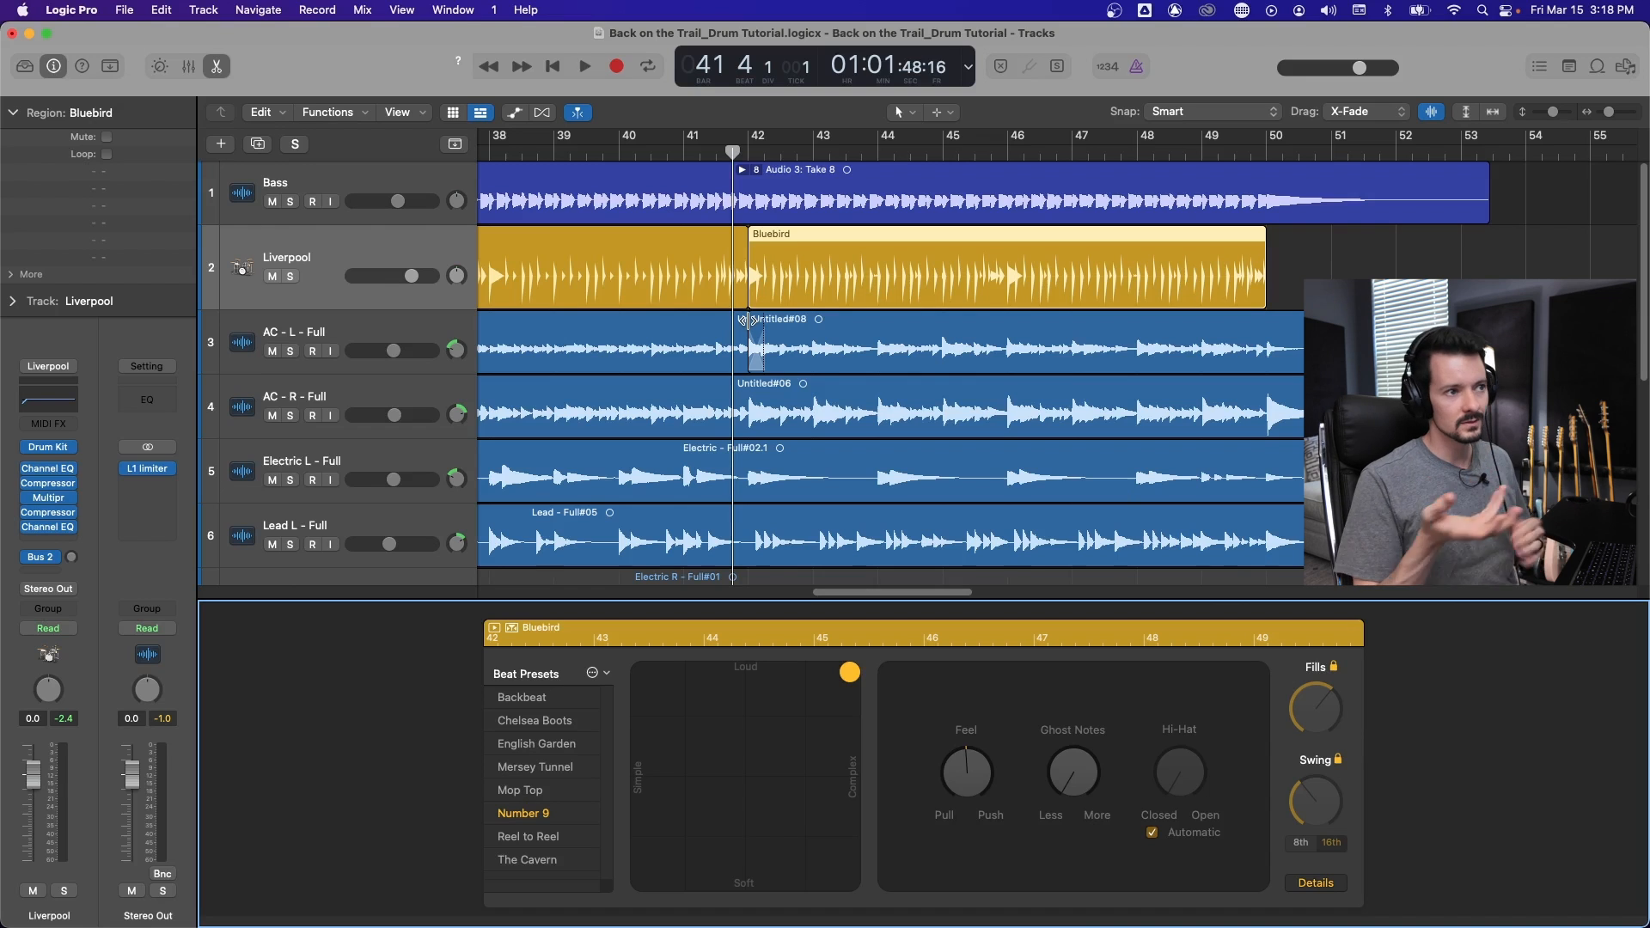
key(space)
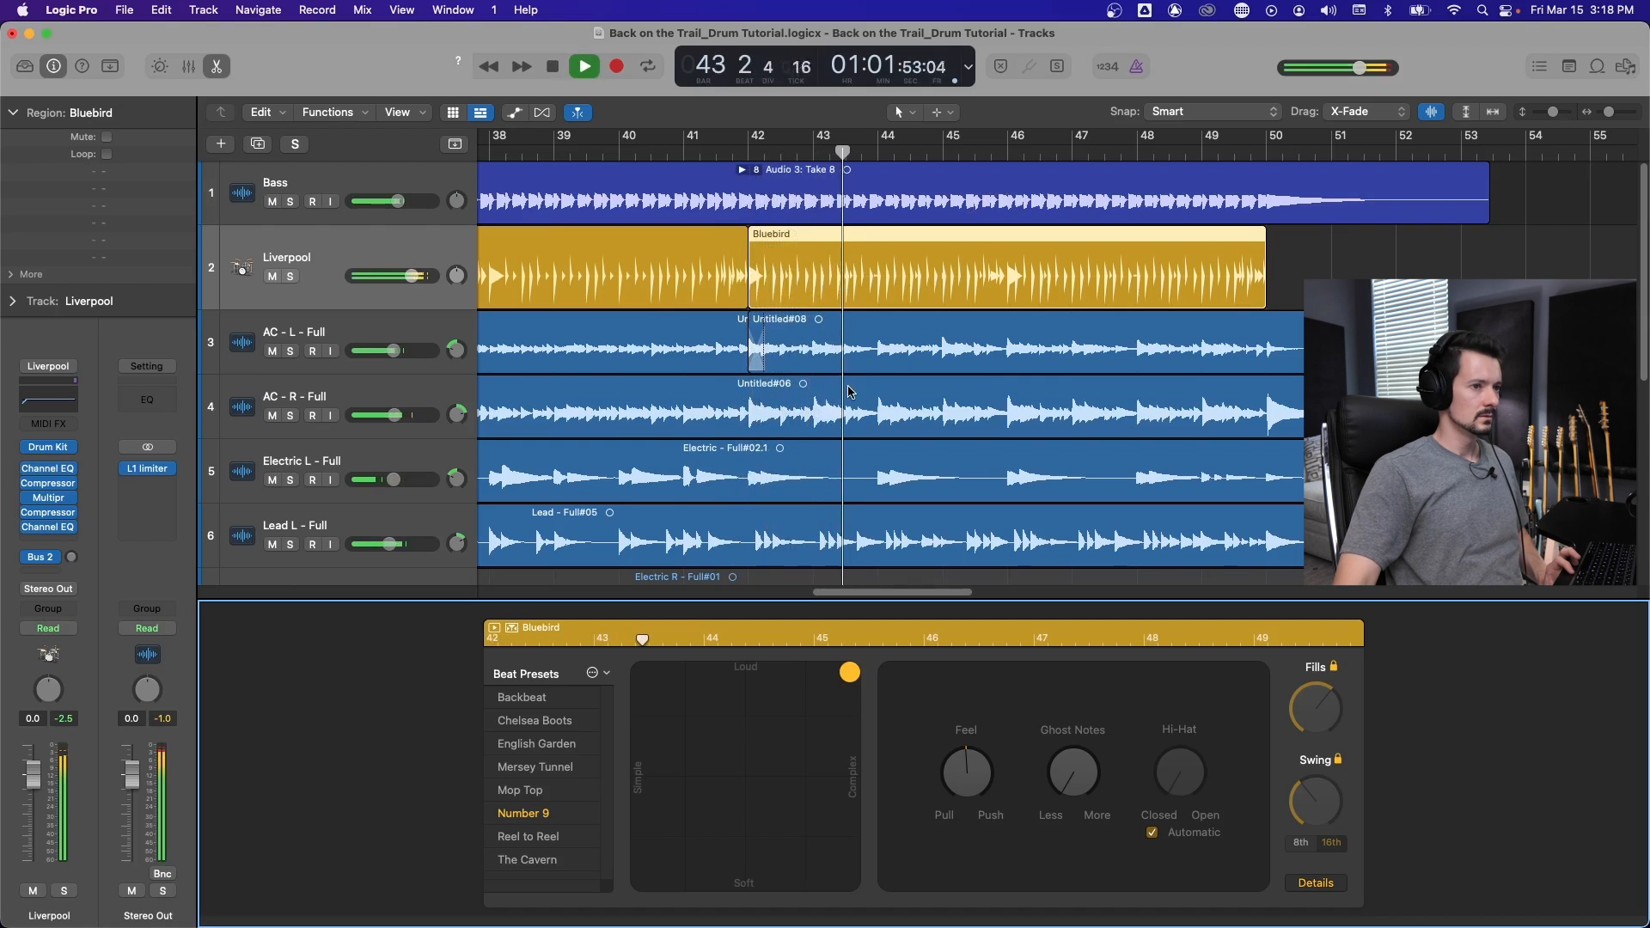
click(568, 720)
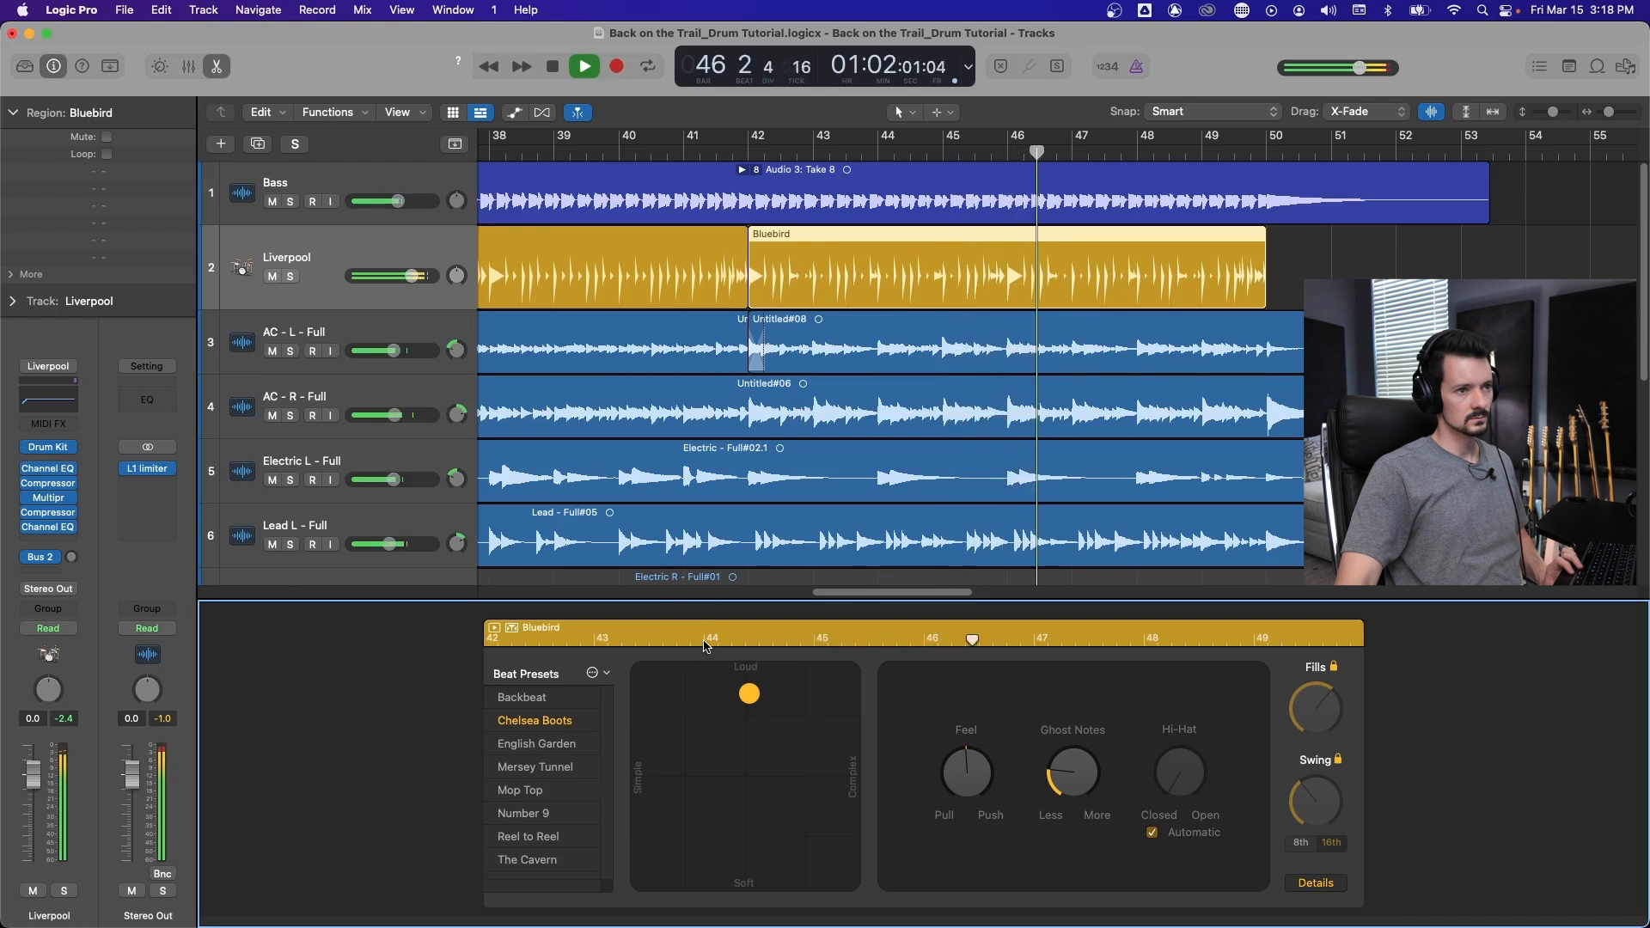
click(552, 839)
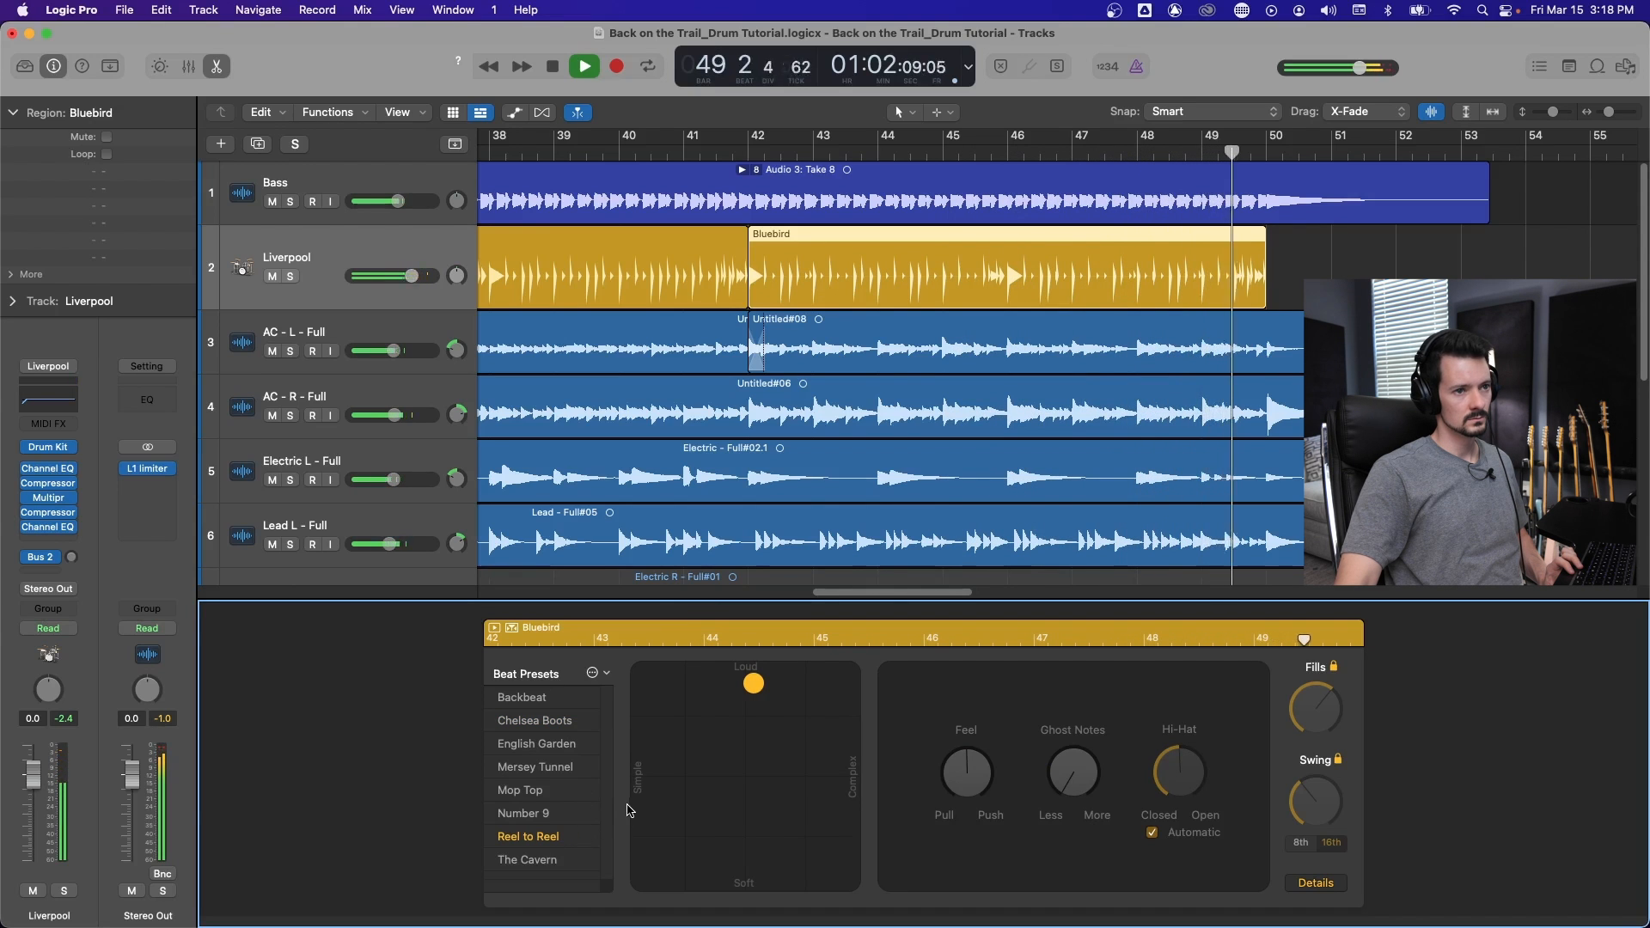
key(space)
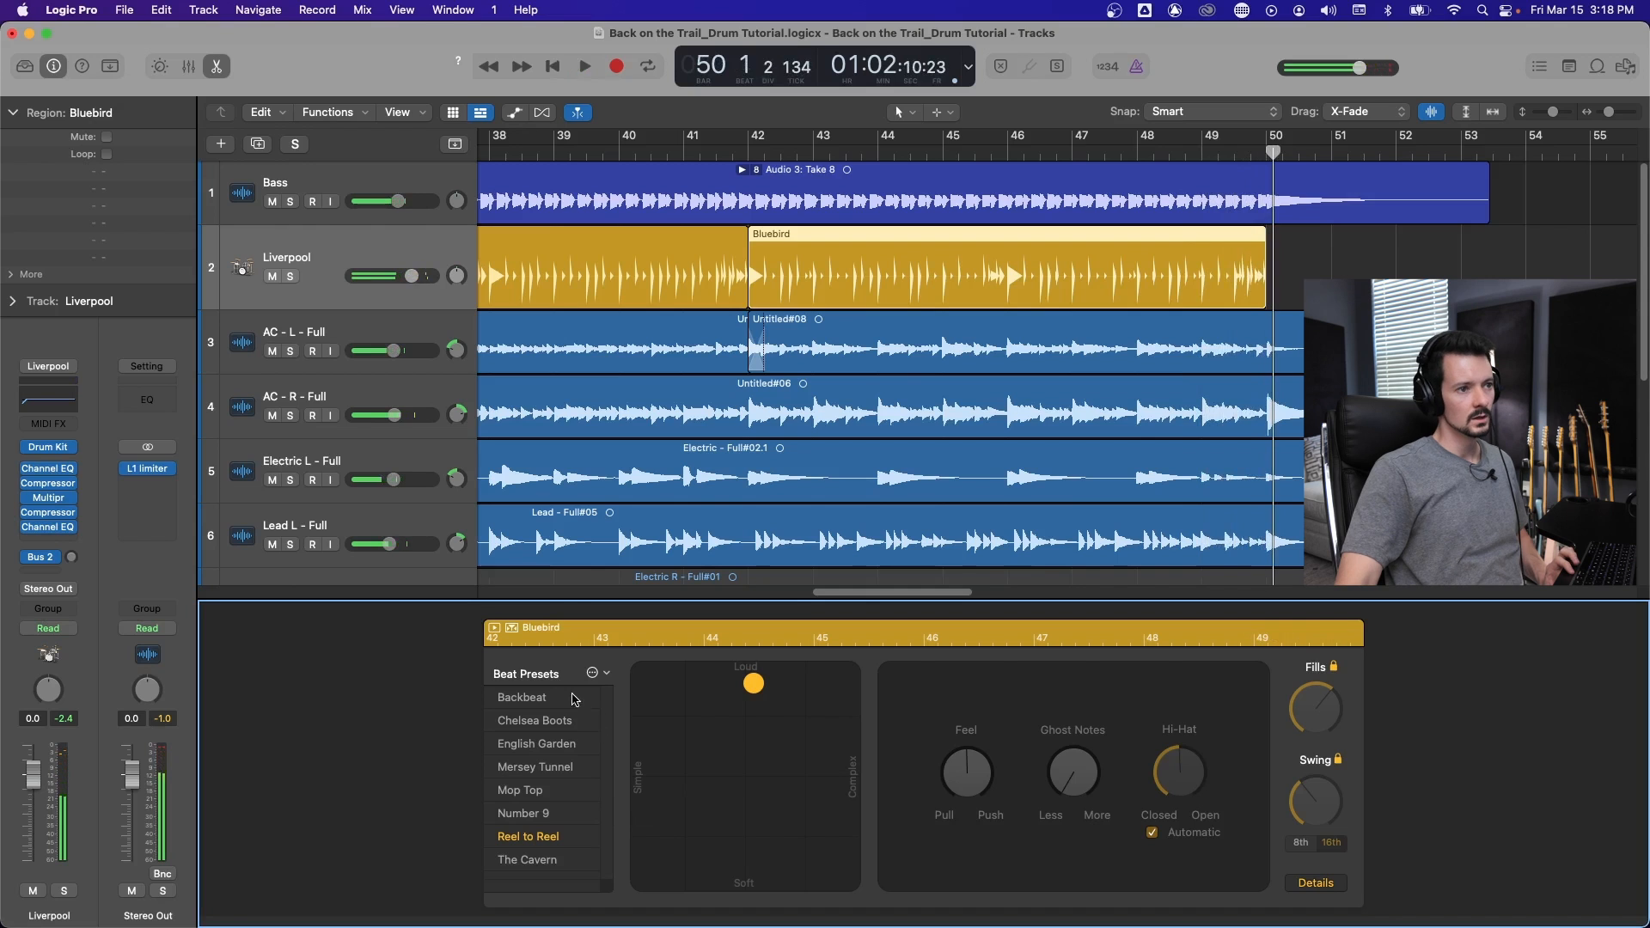
click(571, 697)
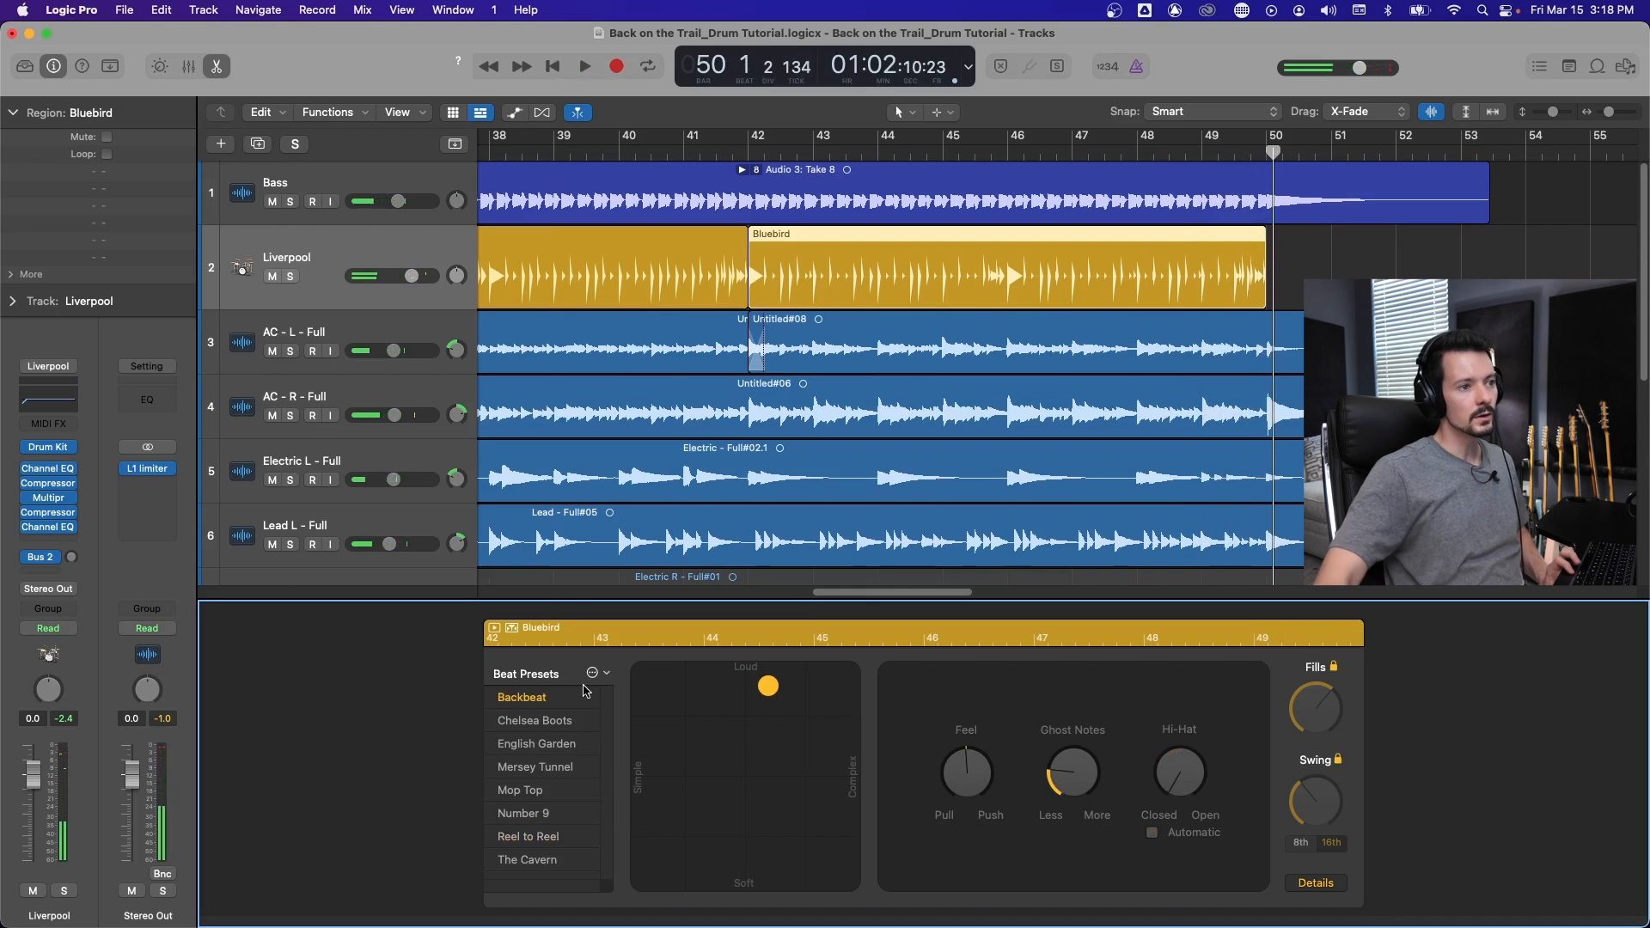
Return to the drum kit view for the region at bar 42 and start looped playback of bars 42 to 50.
click(1324, 889)
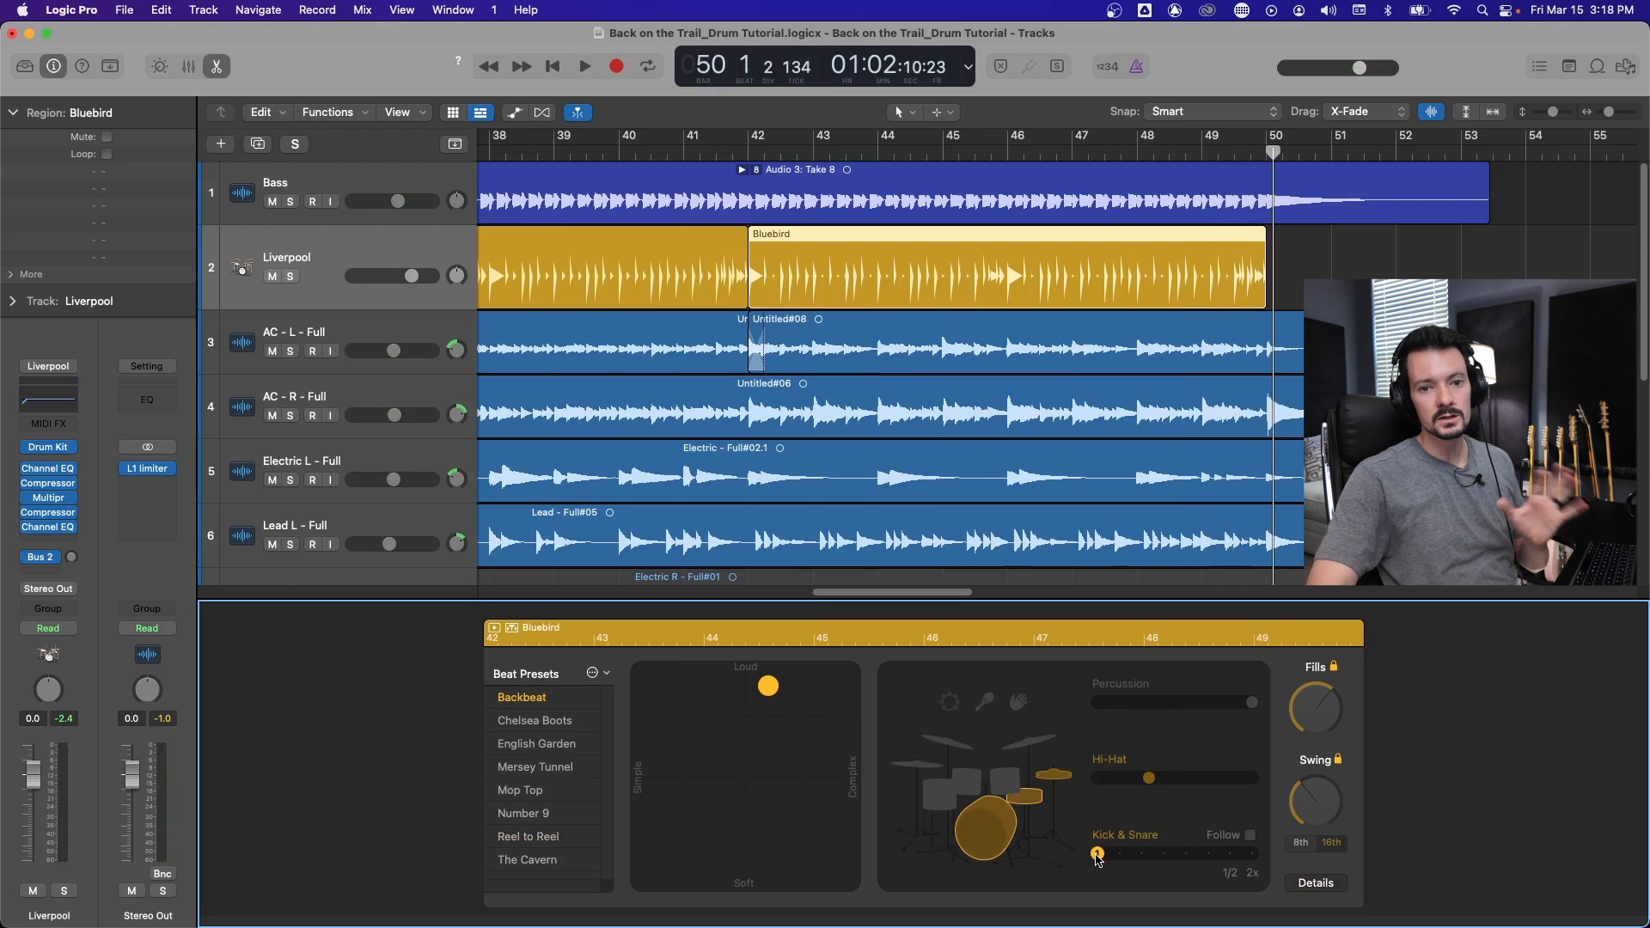
drag(752, 156, 1268, 147)
key(space)
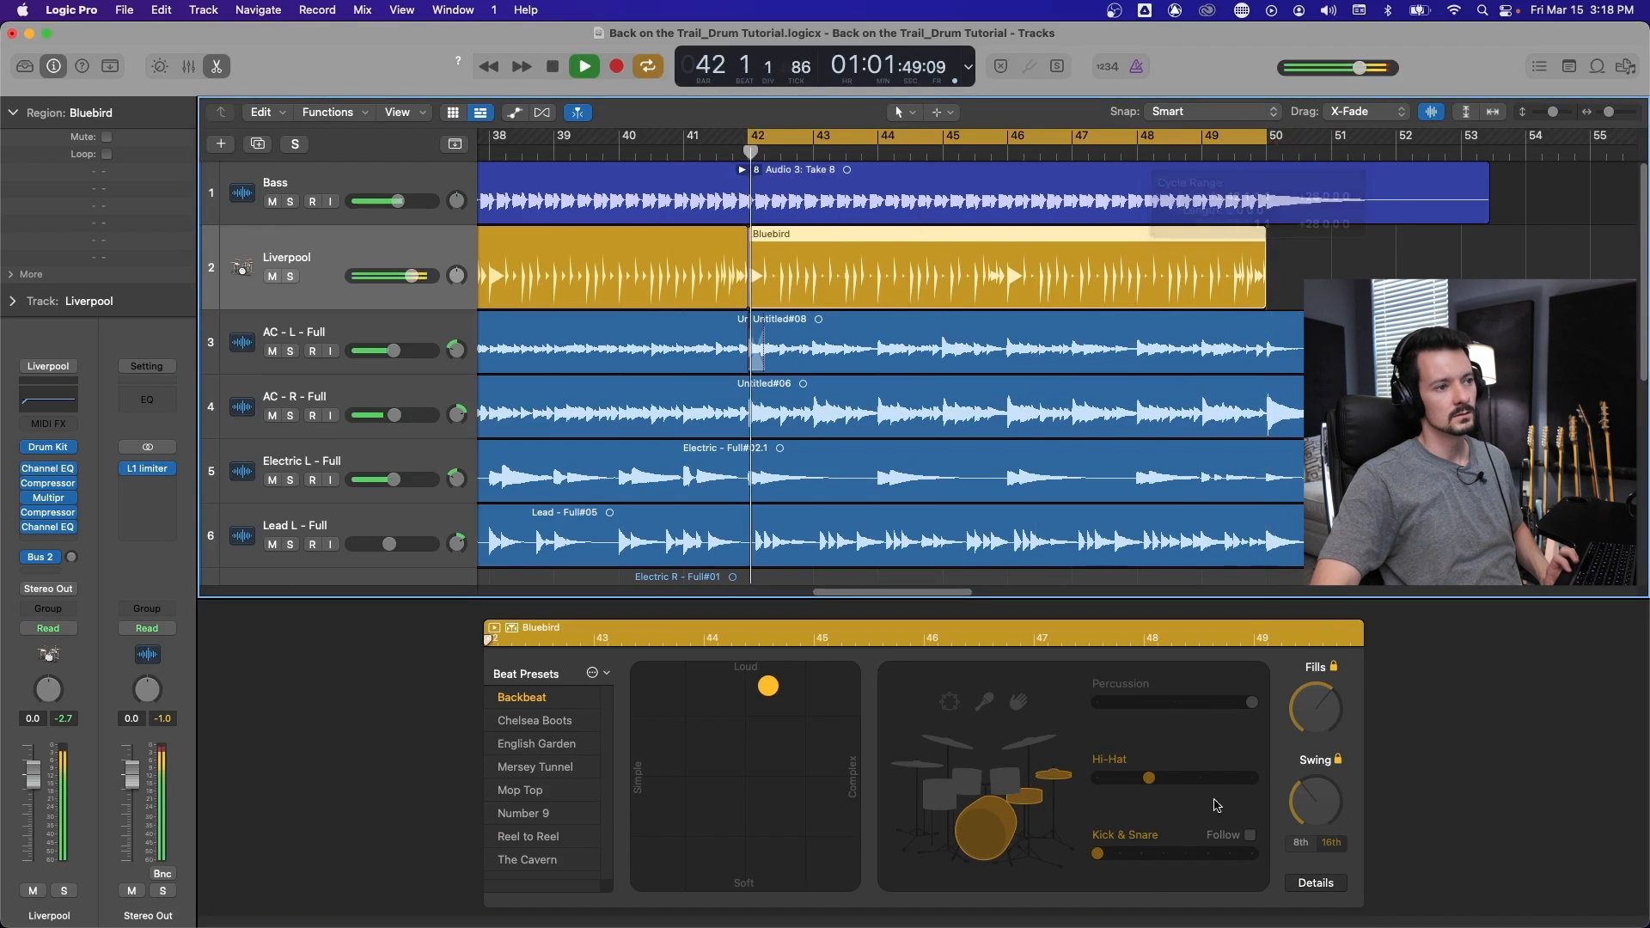
Audition Kick & Snare variations 2 through 6 while the region loops, and stop playback.
click(1120, 855)
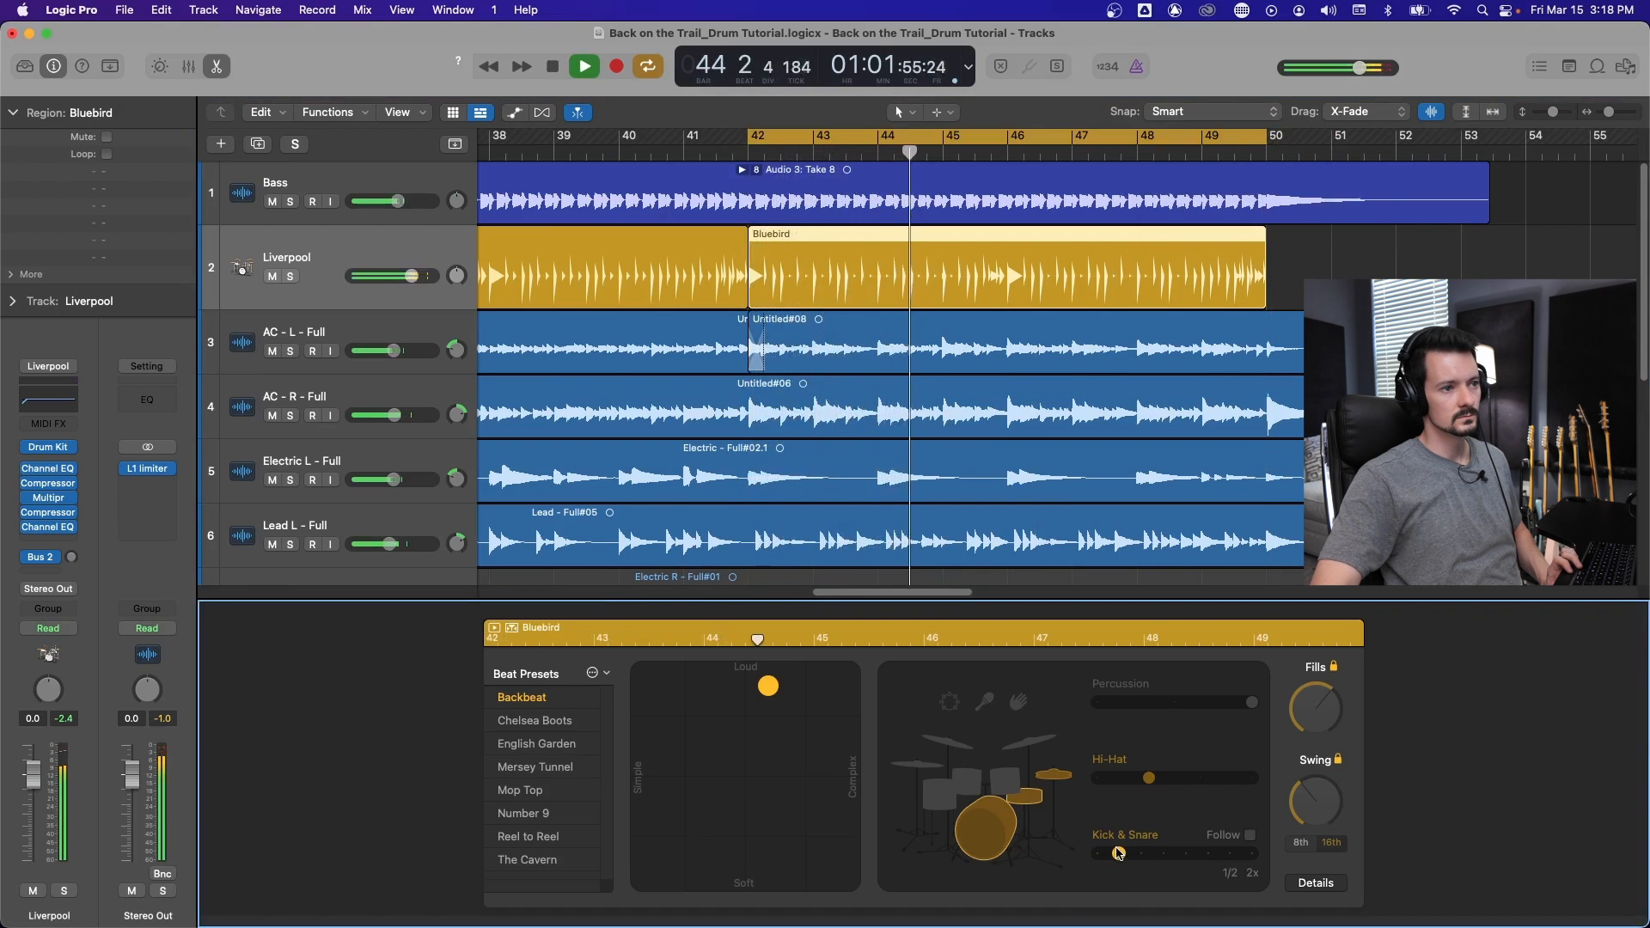
click(1141, 855)
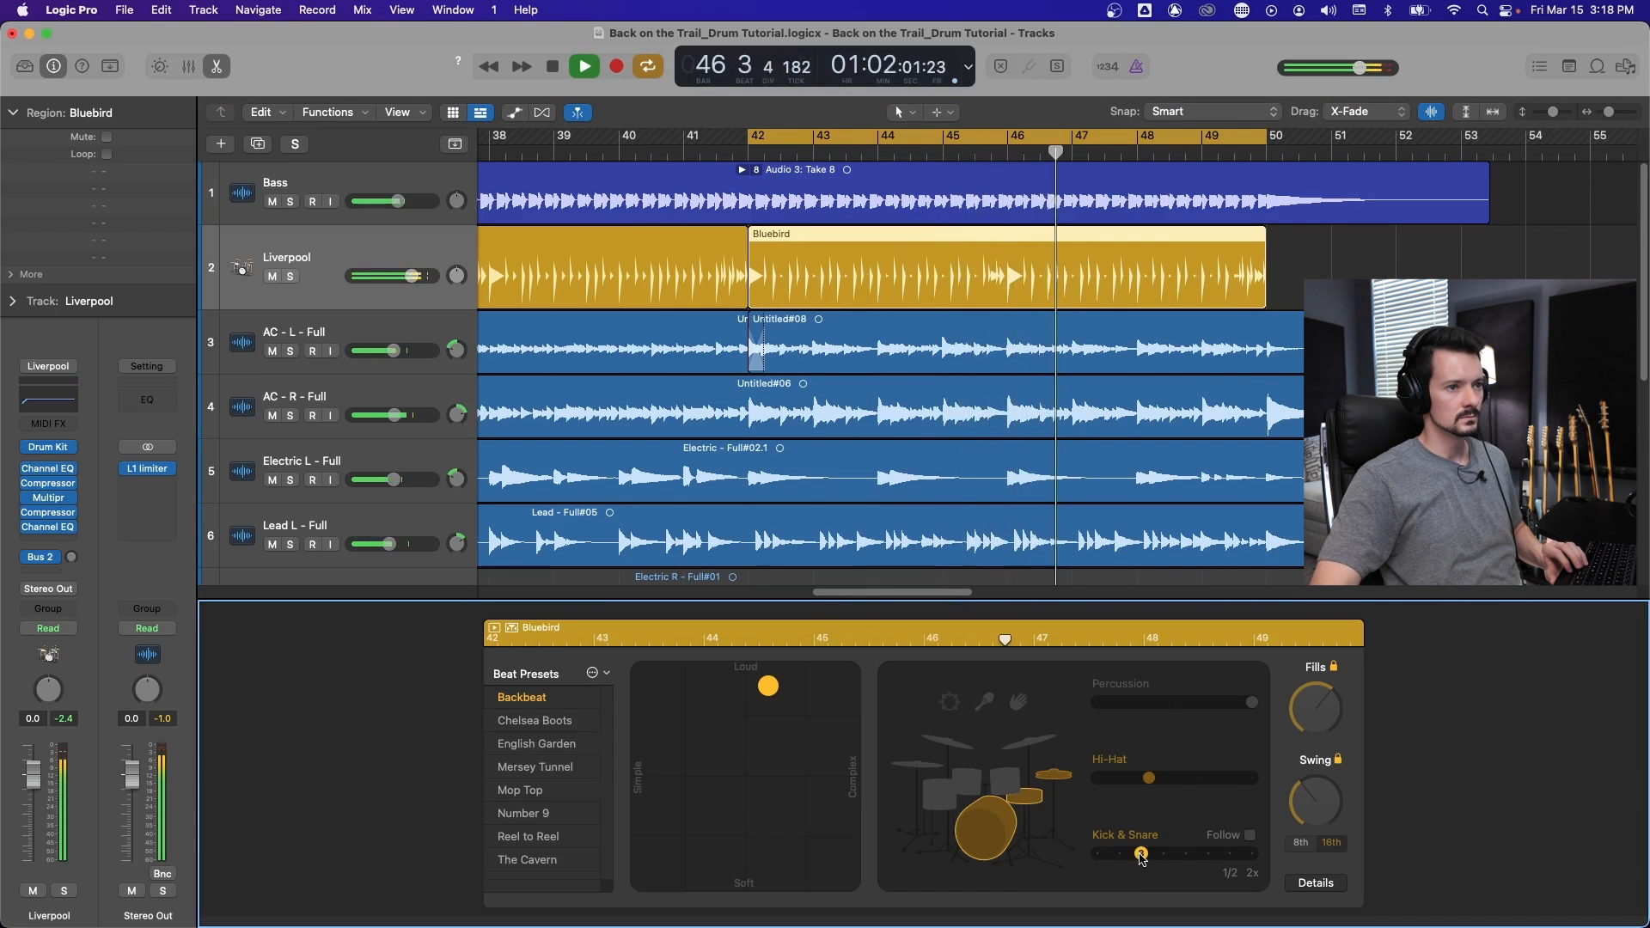
drag(1141, 854, 1163, 854)
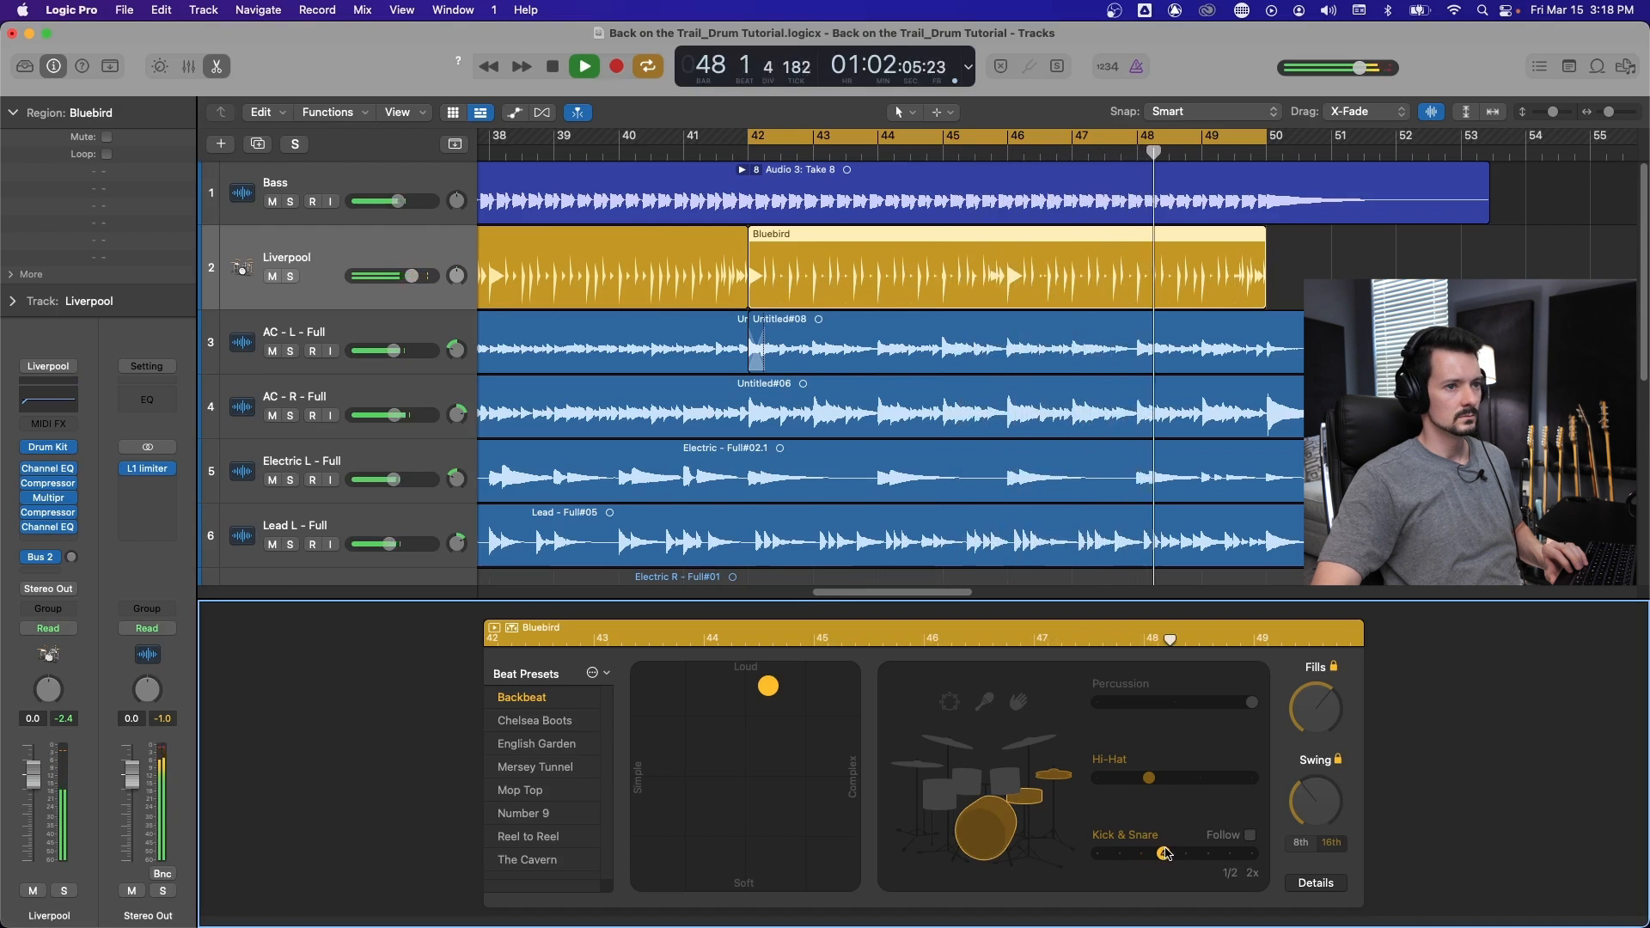
drag(1168, 854, 1186, 855)
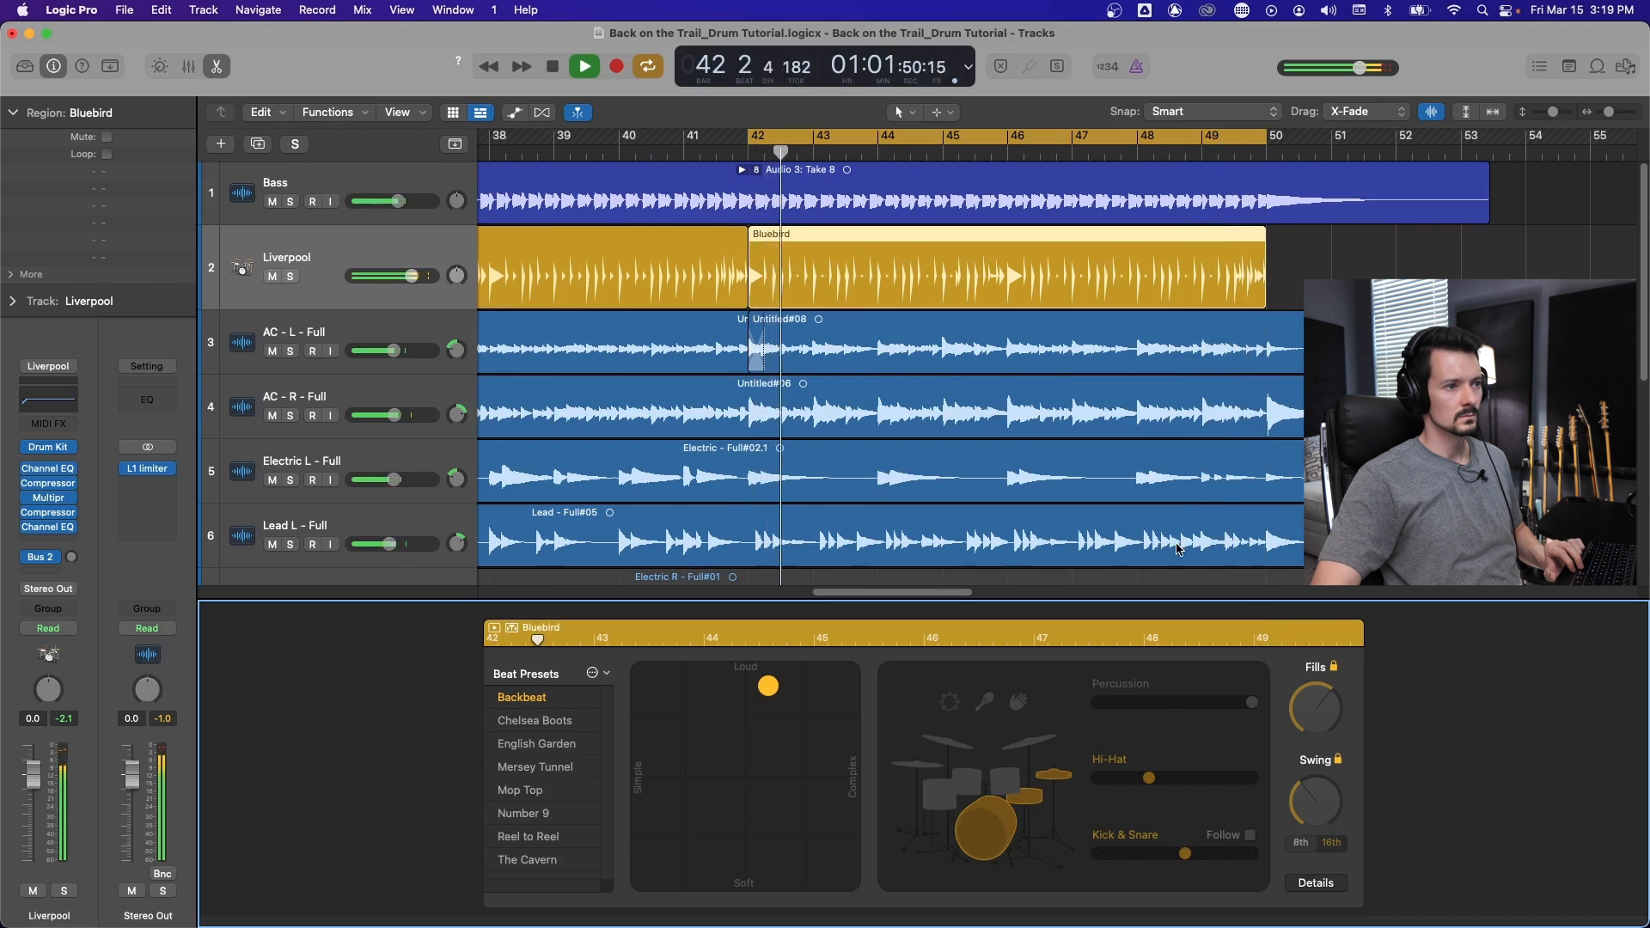
click(1208, 853)
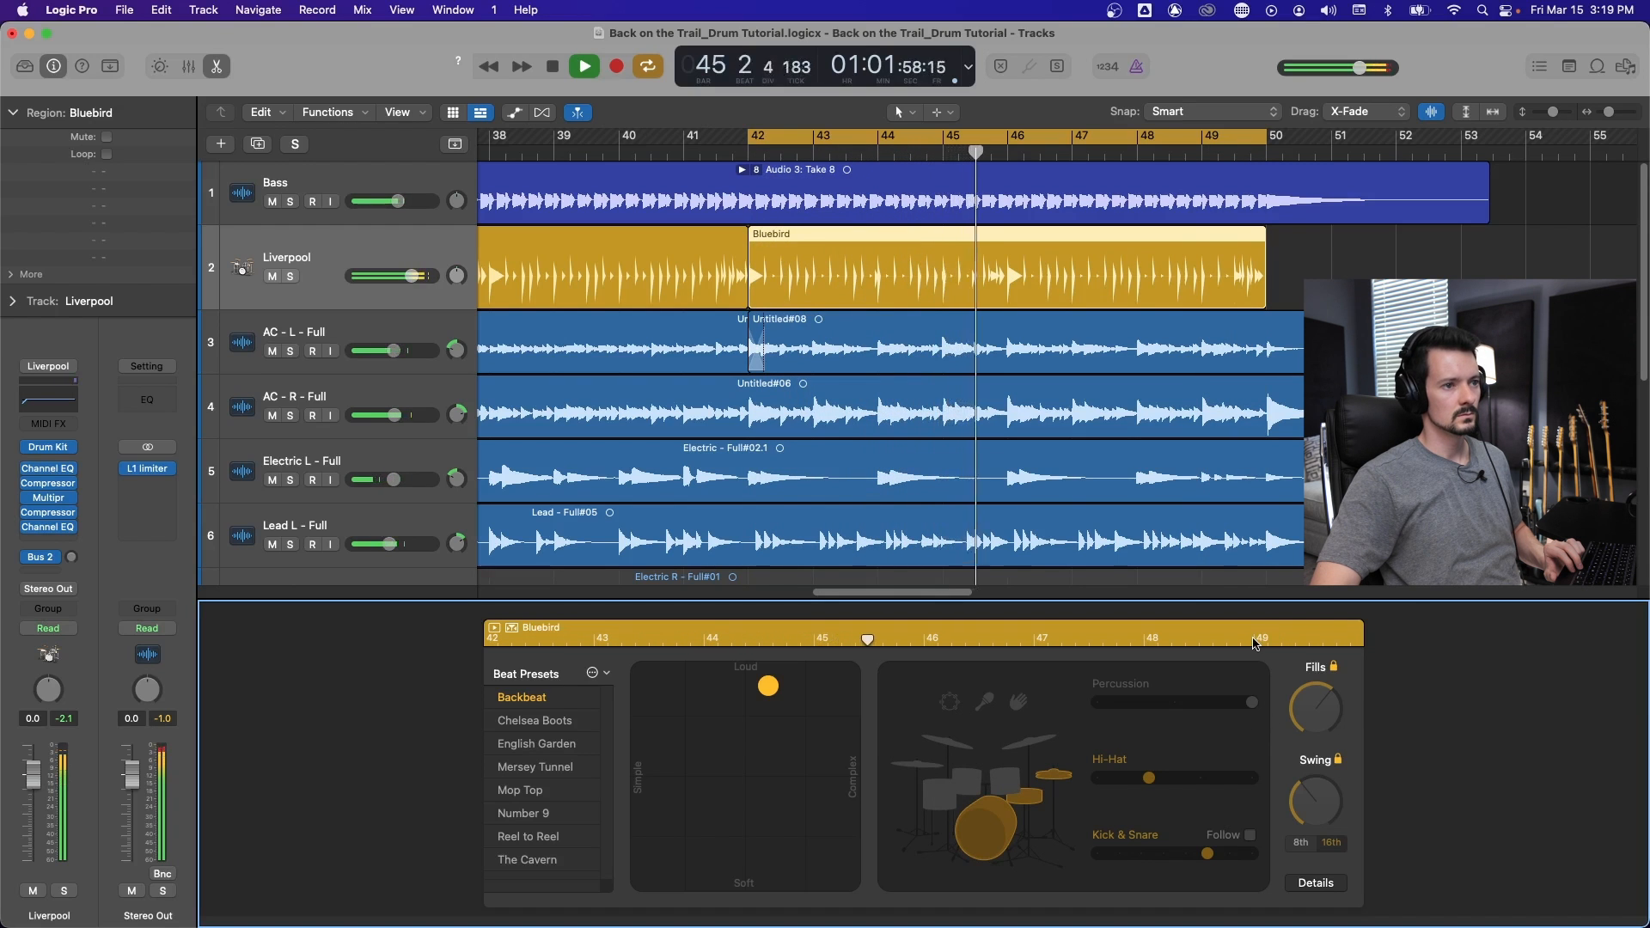
key(space)
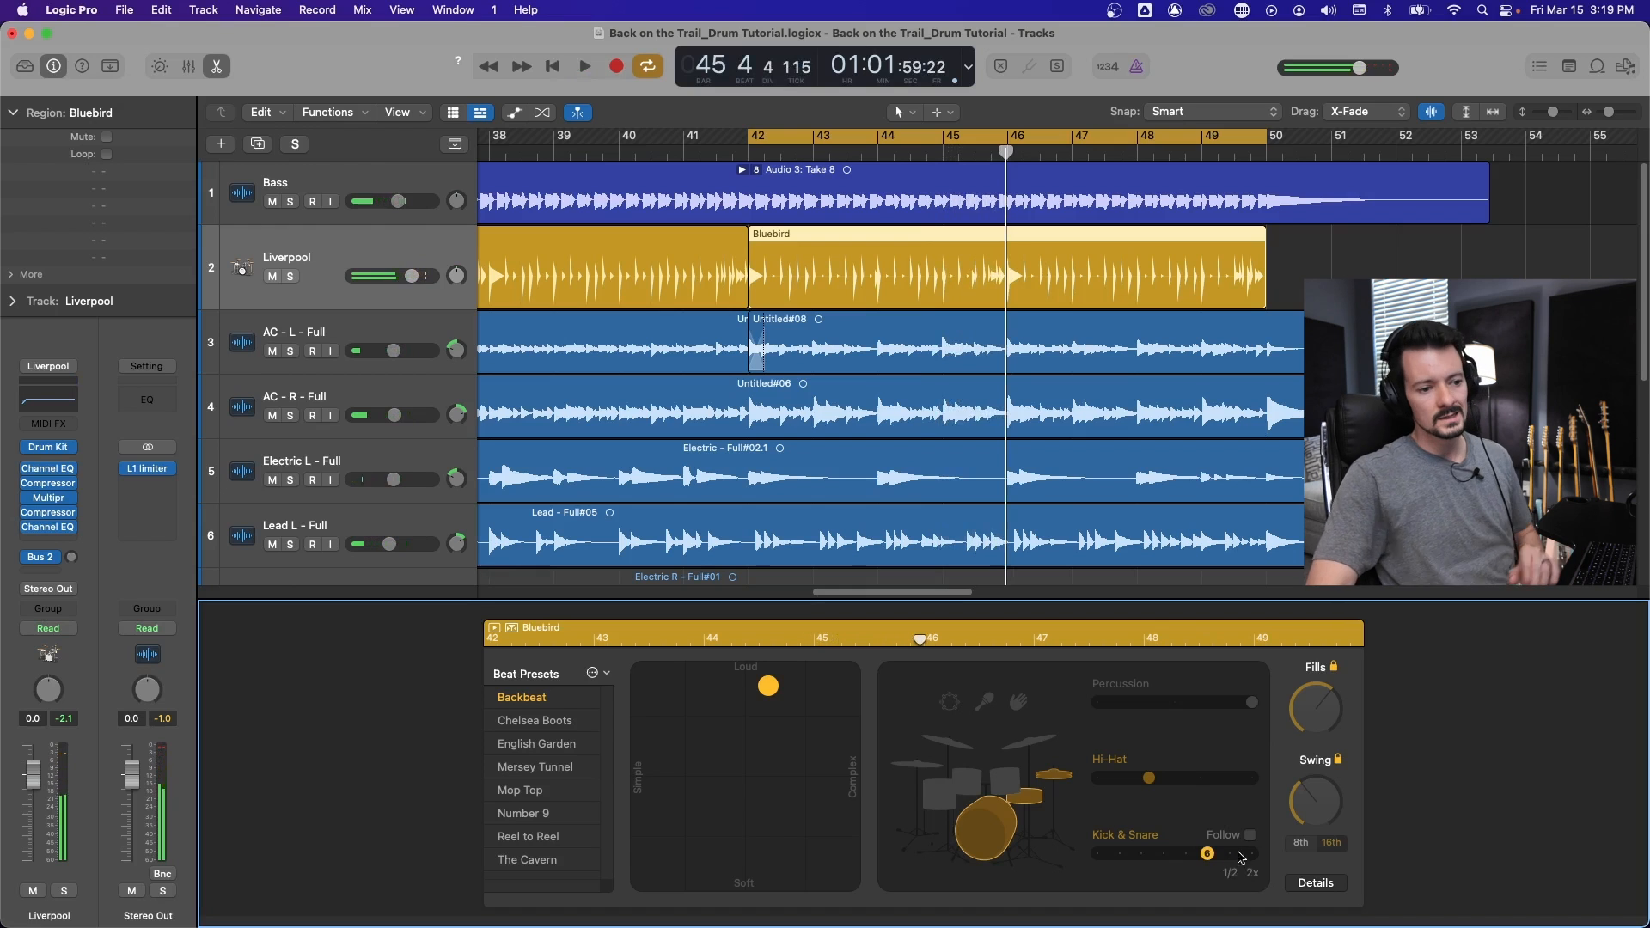
Audition the half-time (1/2) and double-time (2x) Kick & Snare variations on the looped region.
mouse_move(1244, 856)
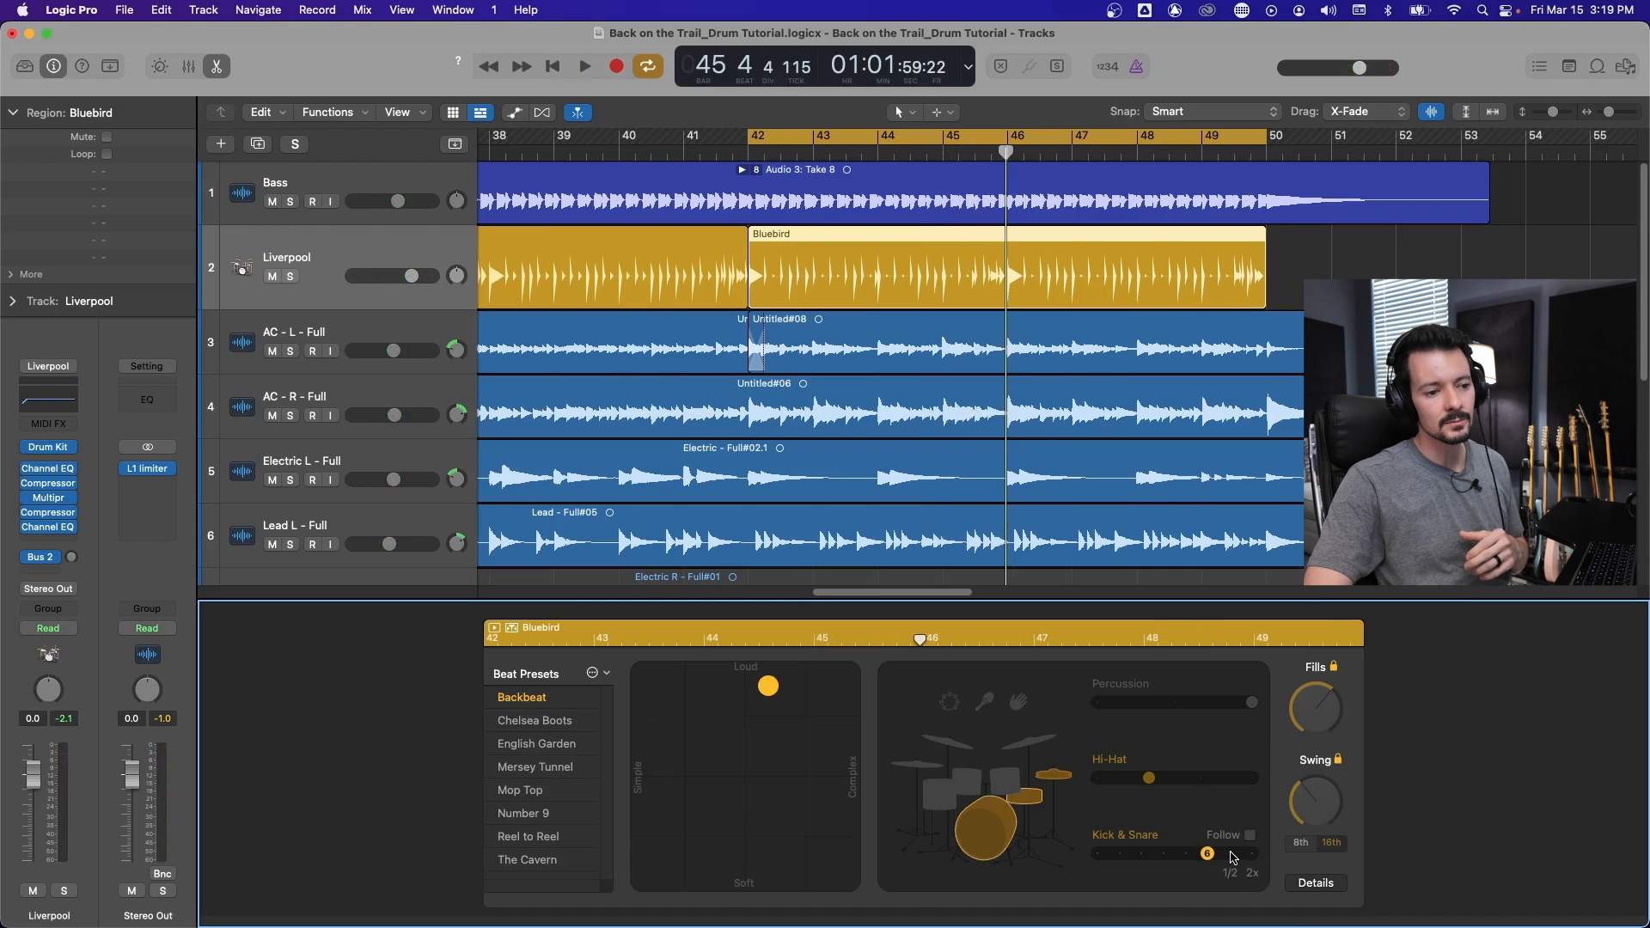
click(1233, 856)
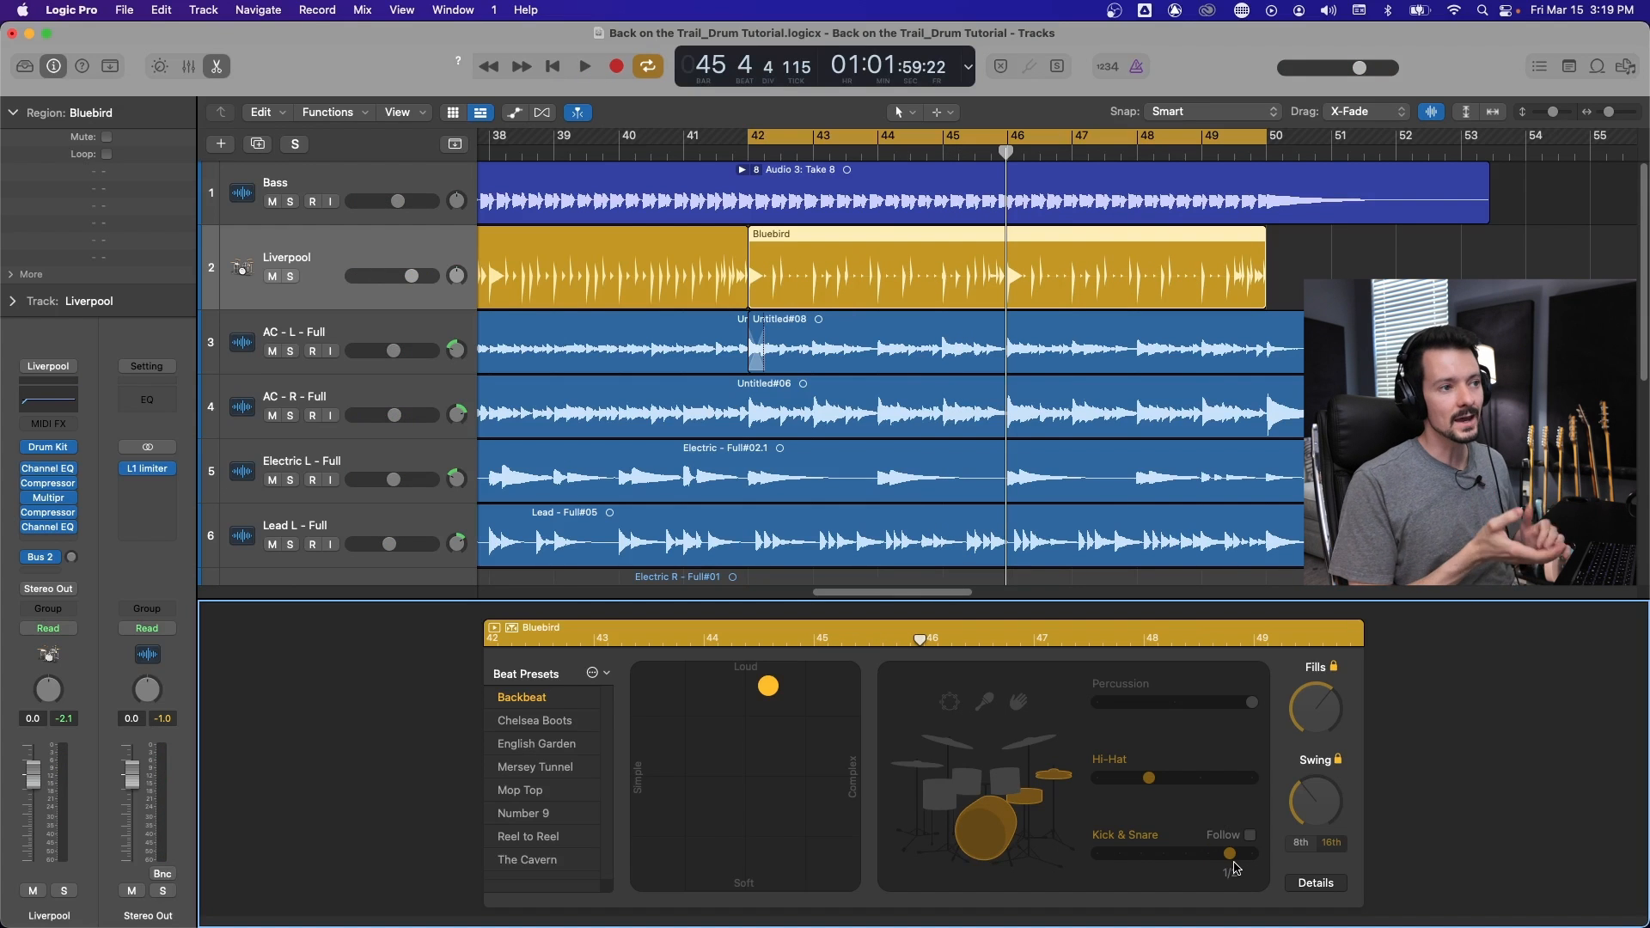
key(space)
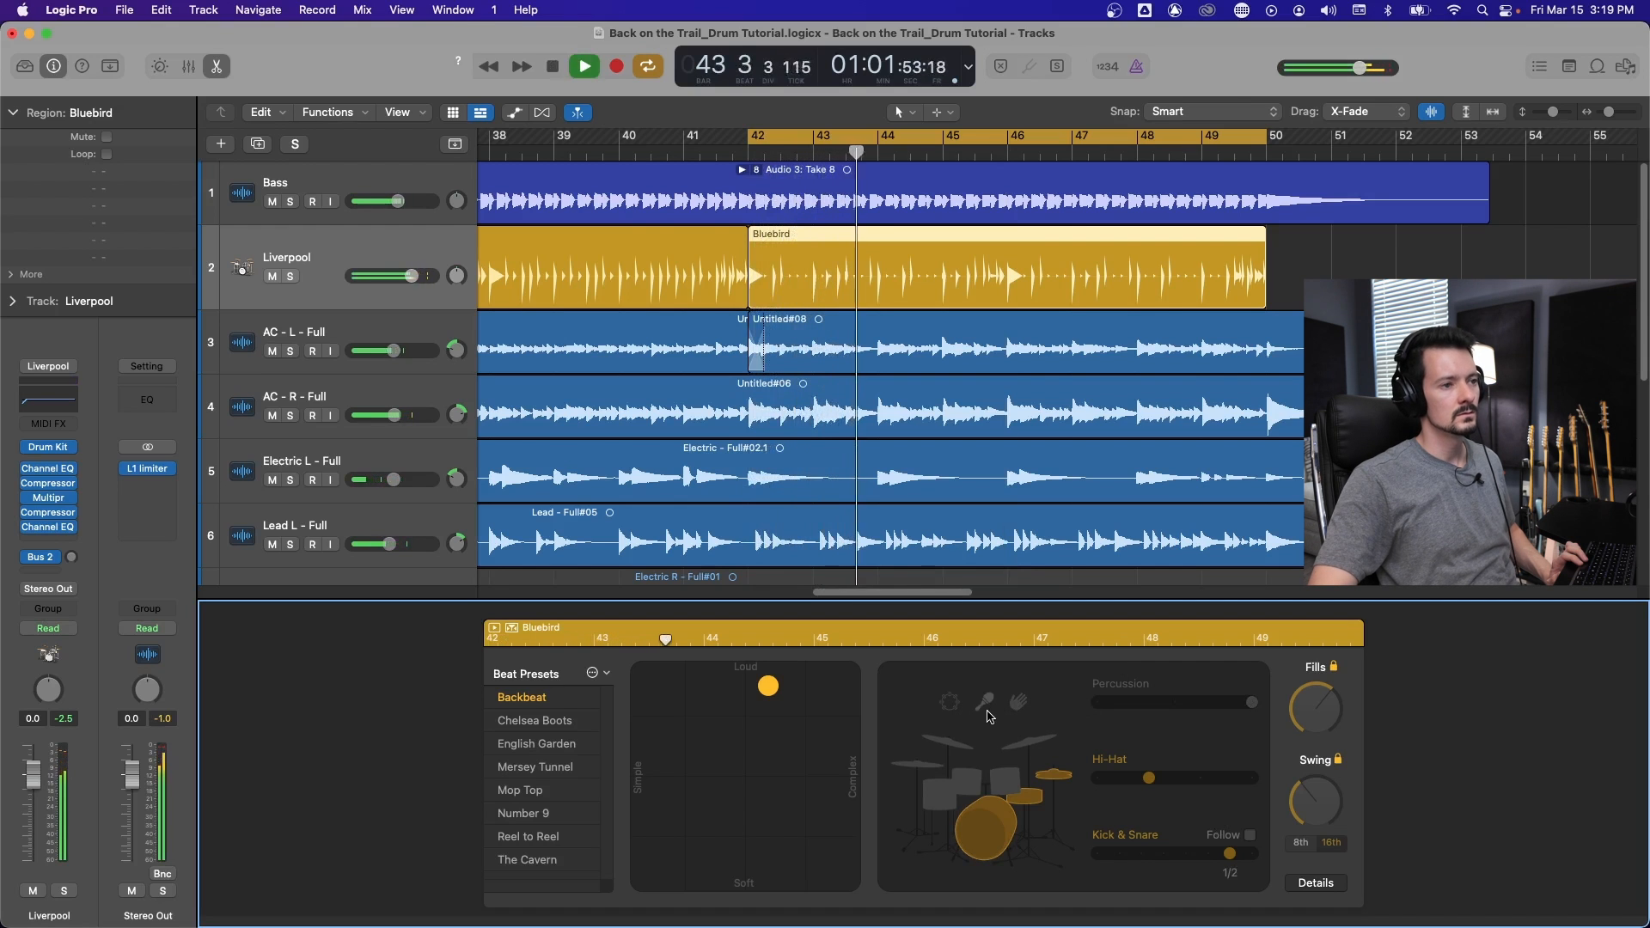
click(1252, 856)
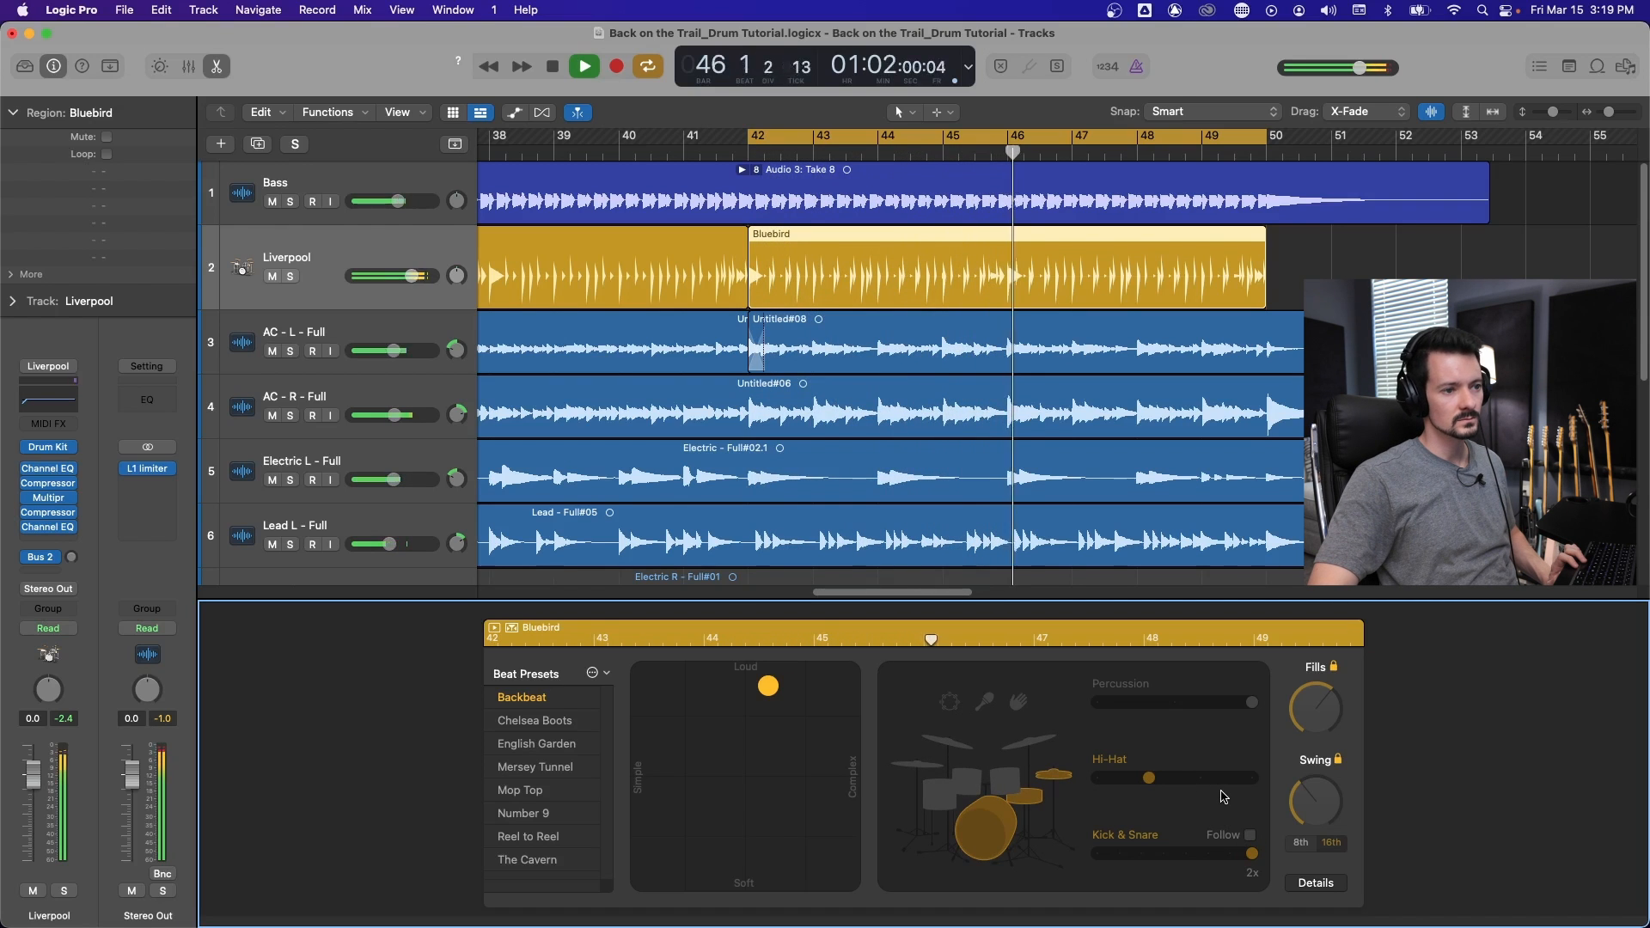
Stop playback and make the Kick & Snare pattern follow the Bass track.
key(space)
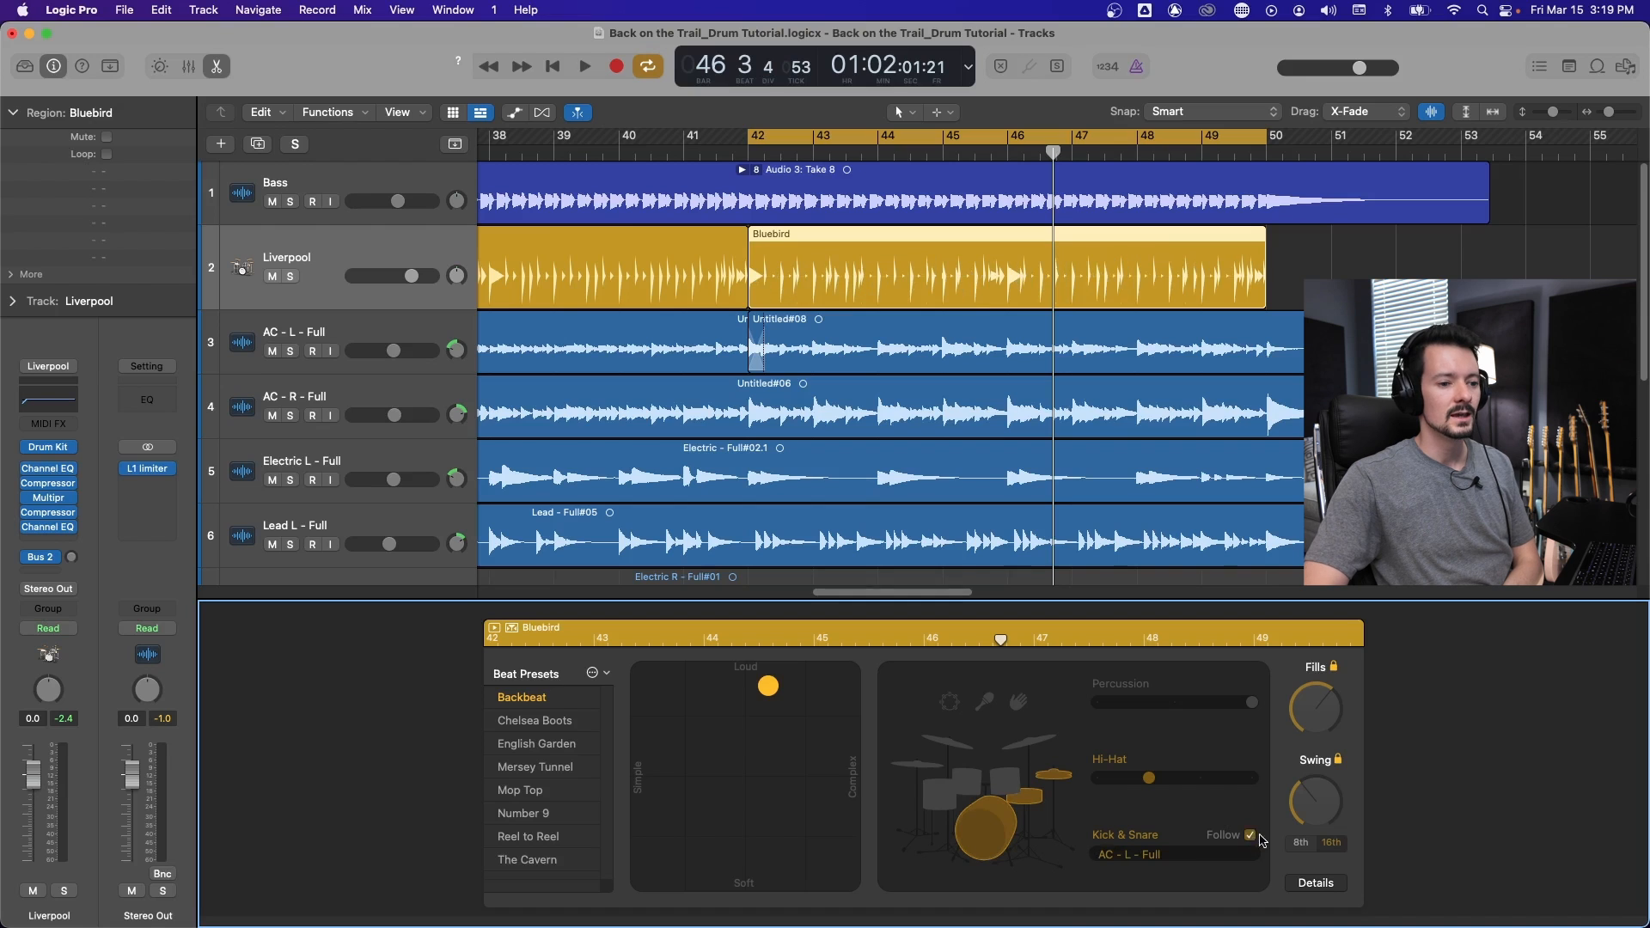
click(1174, 861)
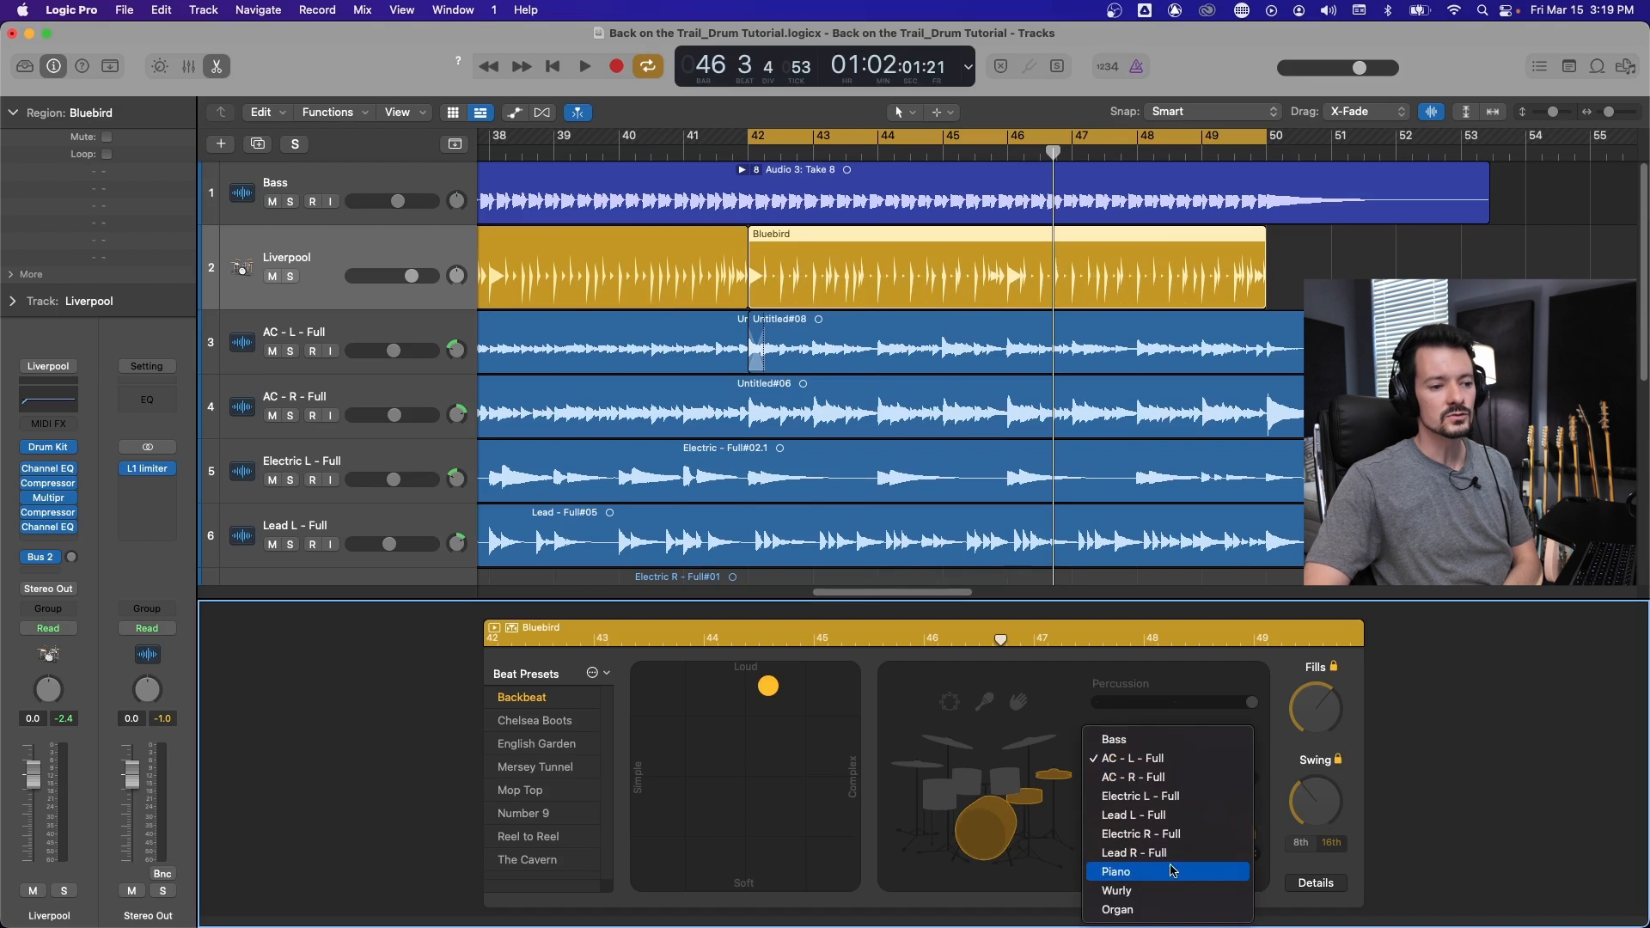
click(1133, 744)
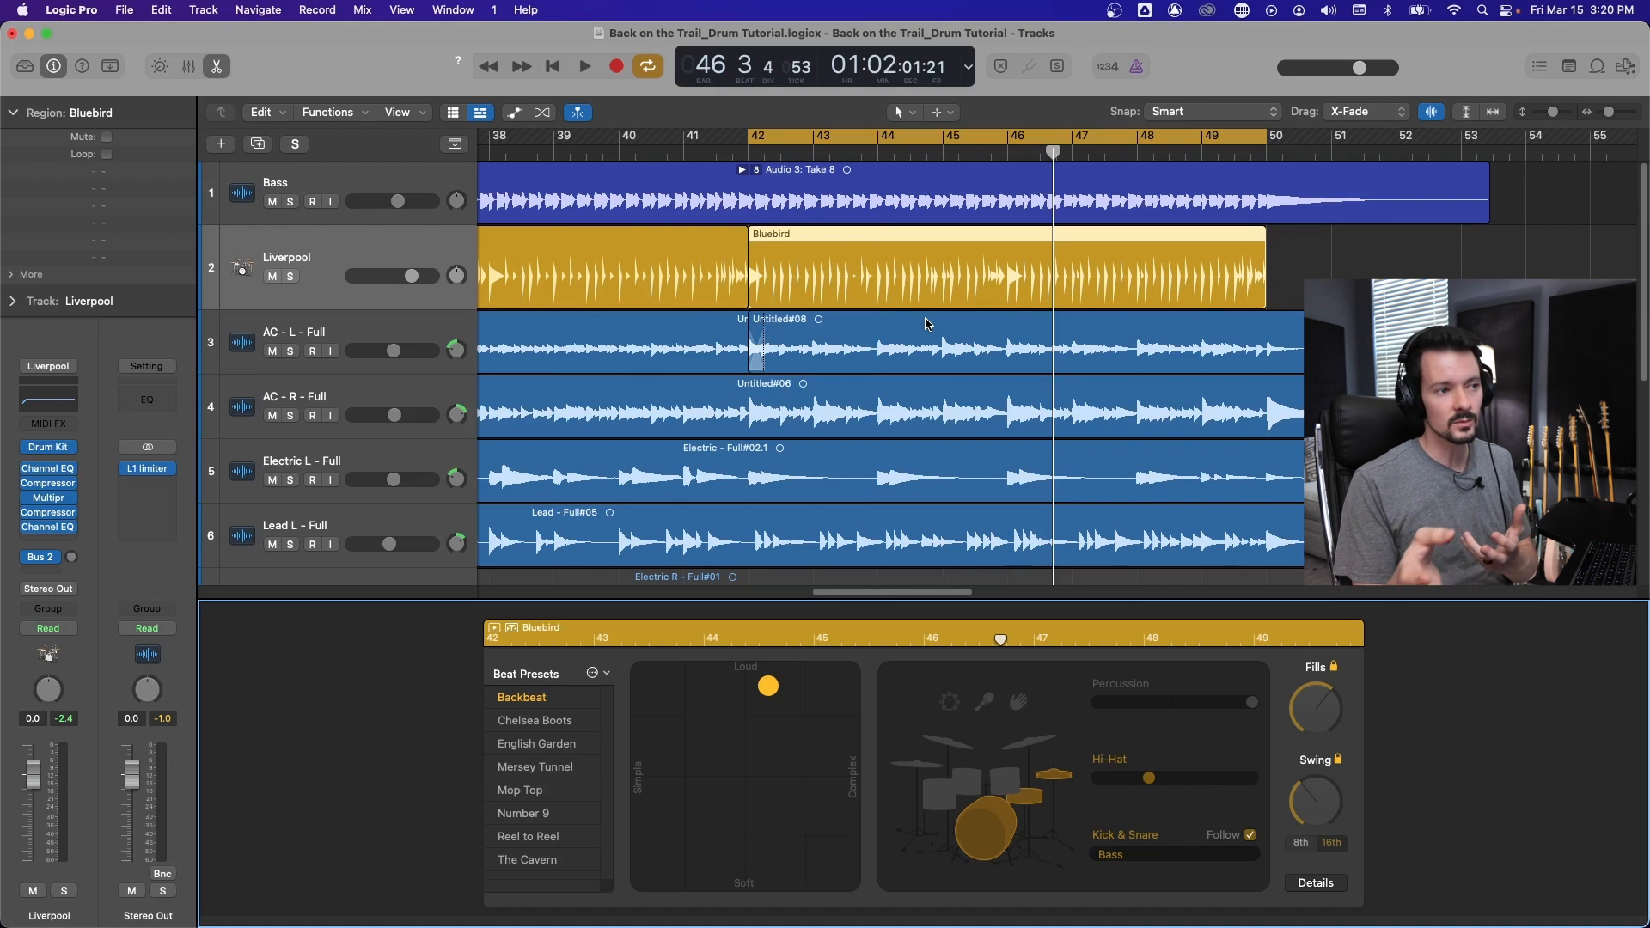
Solo the Bass and Liverpool tracks and play the loop to hear them together.
scroll(549, 275, down, 3)
scroll(331, 159, up, 3)
click(290, 203)
key(space)
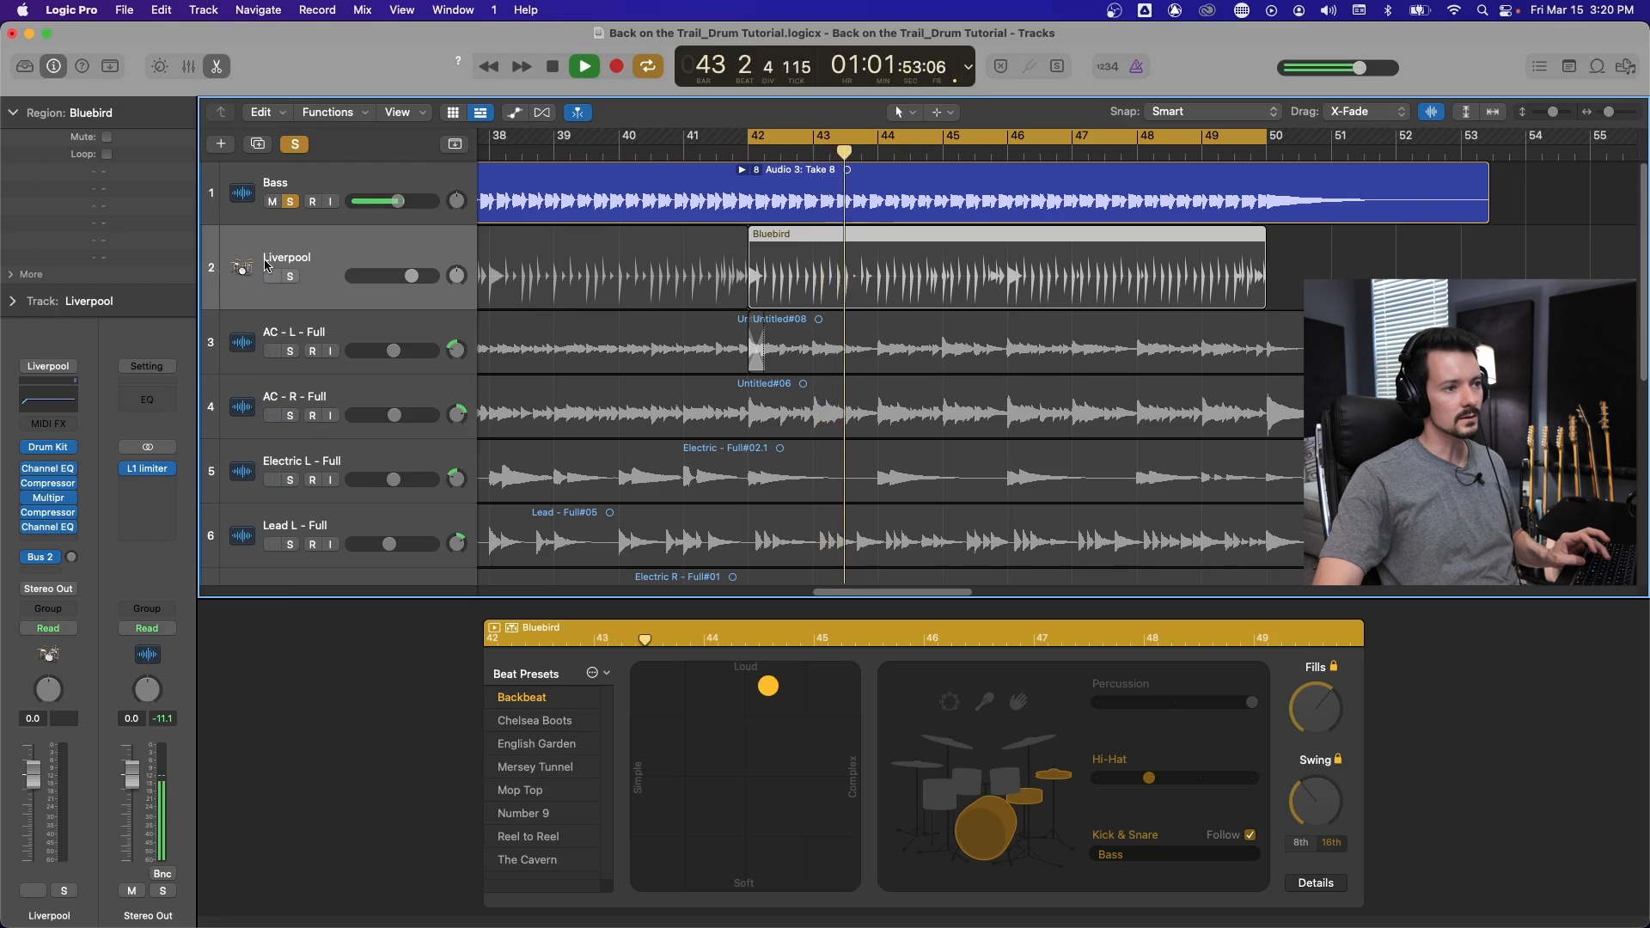
key(space)
click(291, 276)
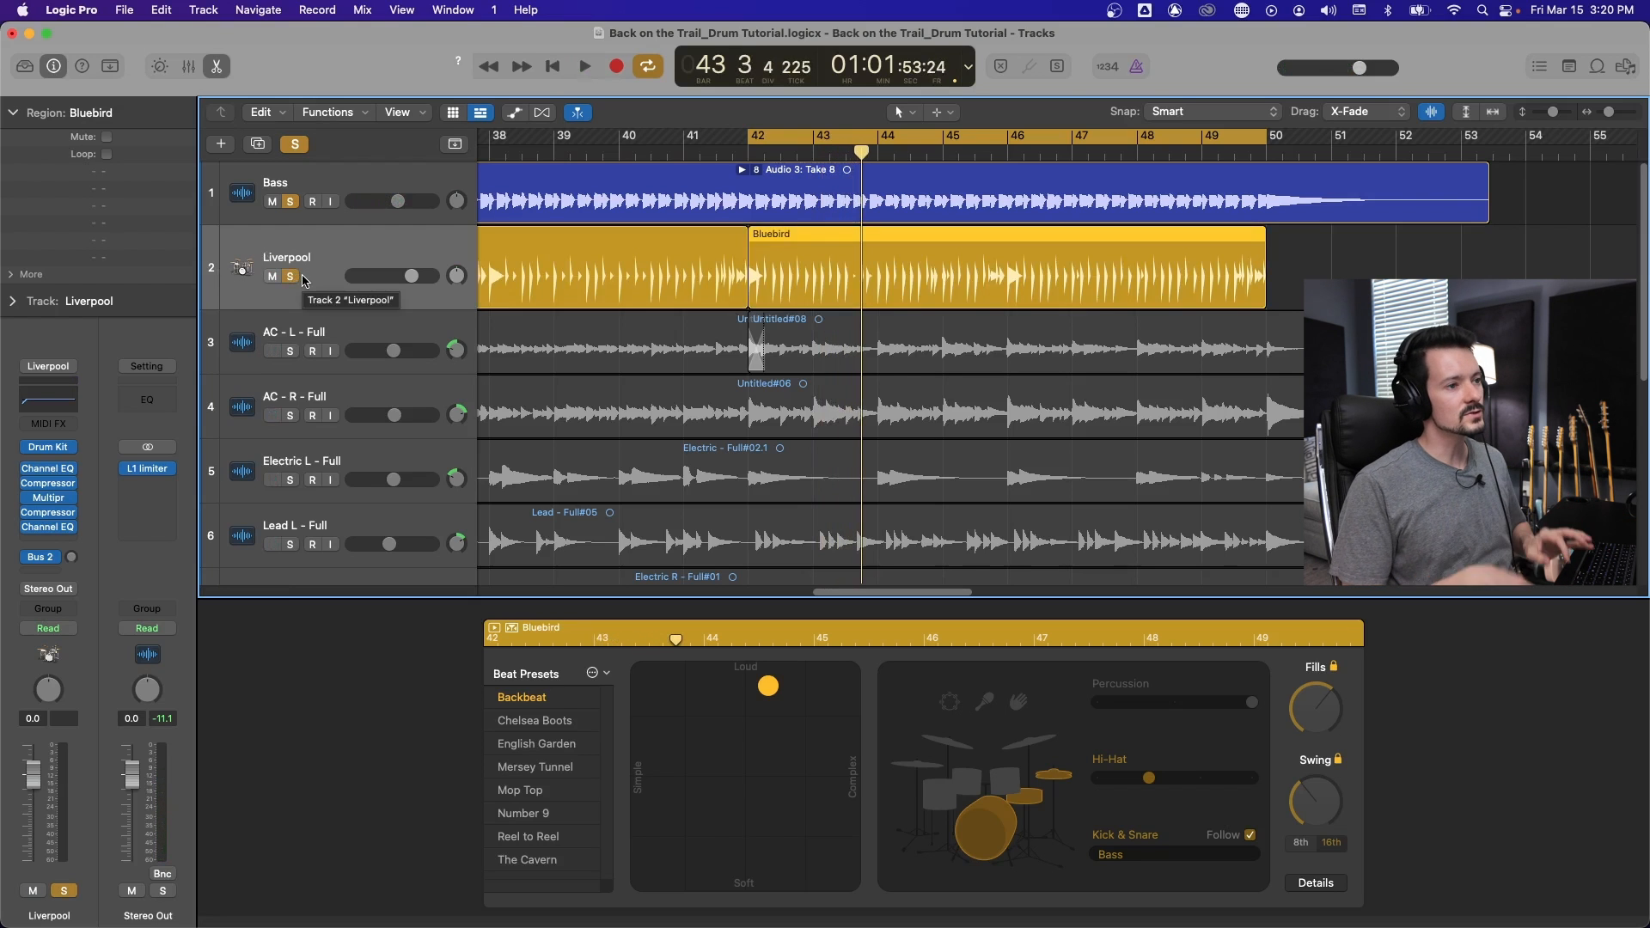
key(space)
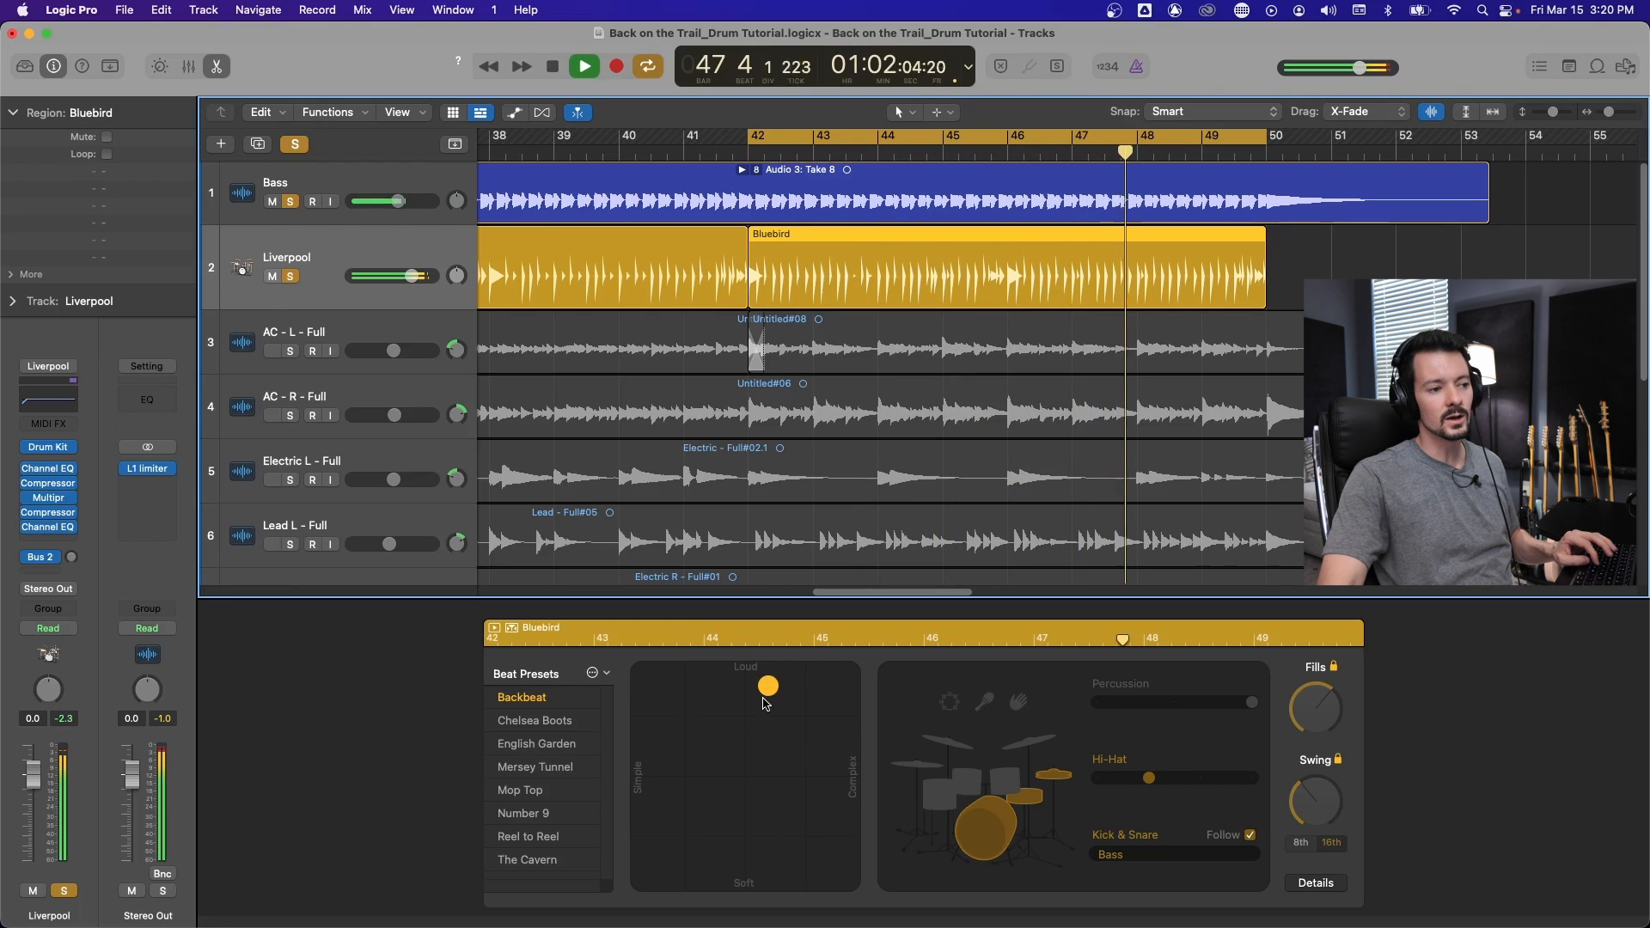
Audition simpler, more complex and softer positions on the performance pad, and leave it at full Loud midway between Simple and Complex.
drag(762, 699, 674, 688)
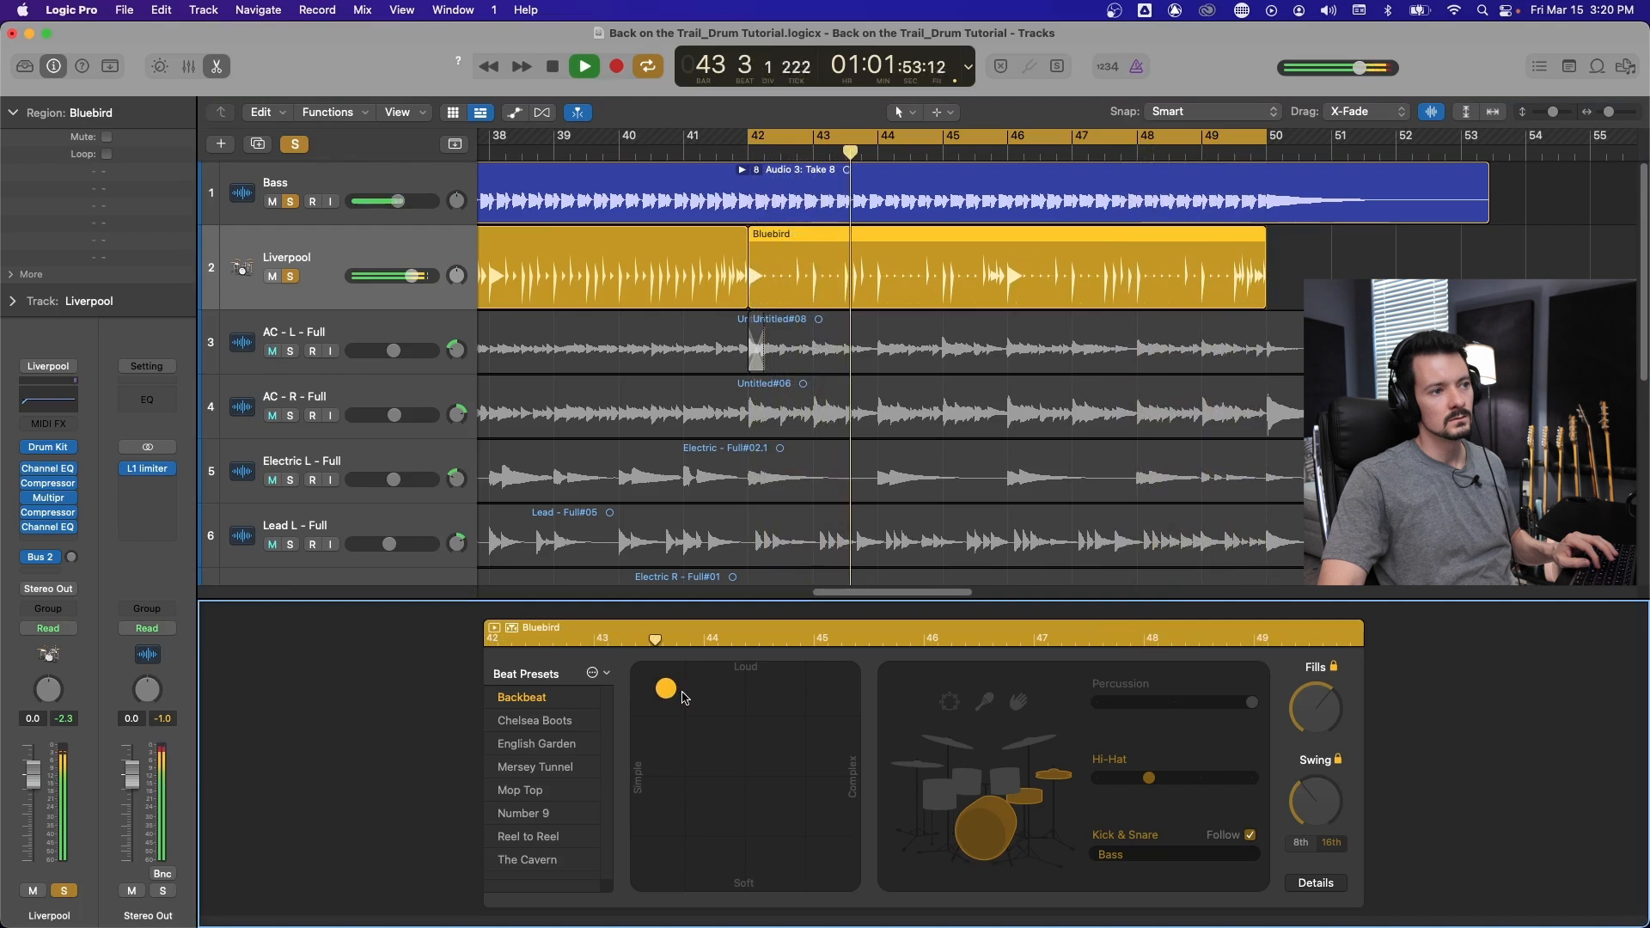
click(712, 689)
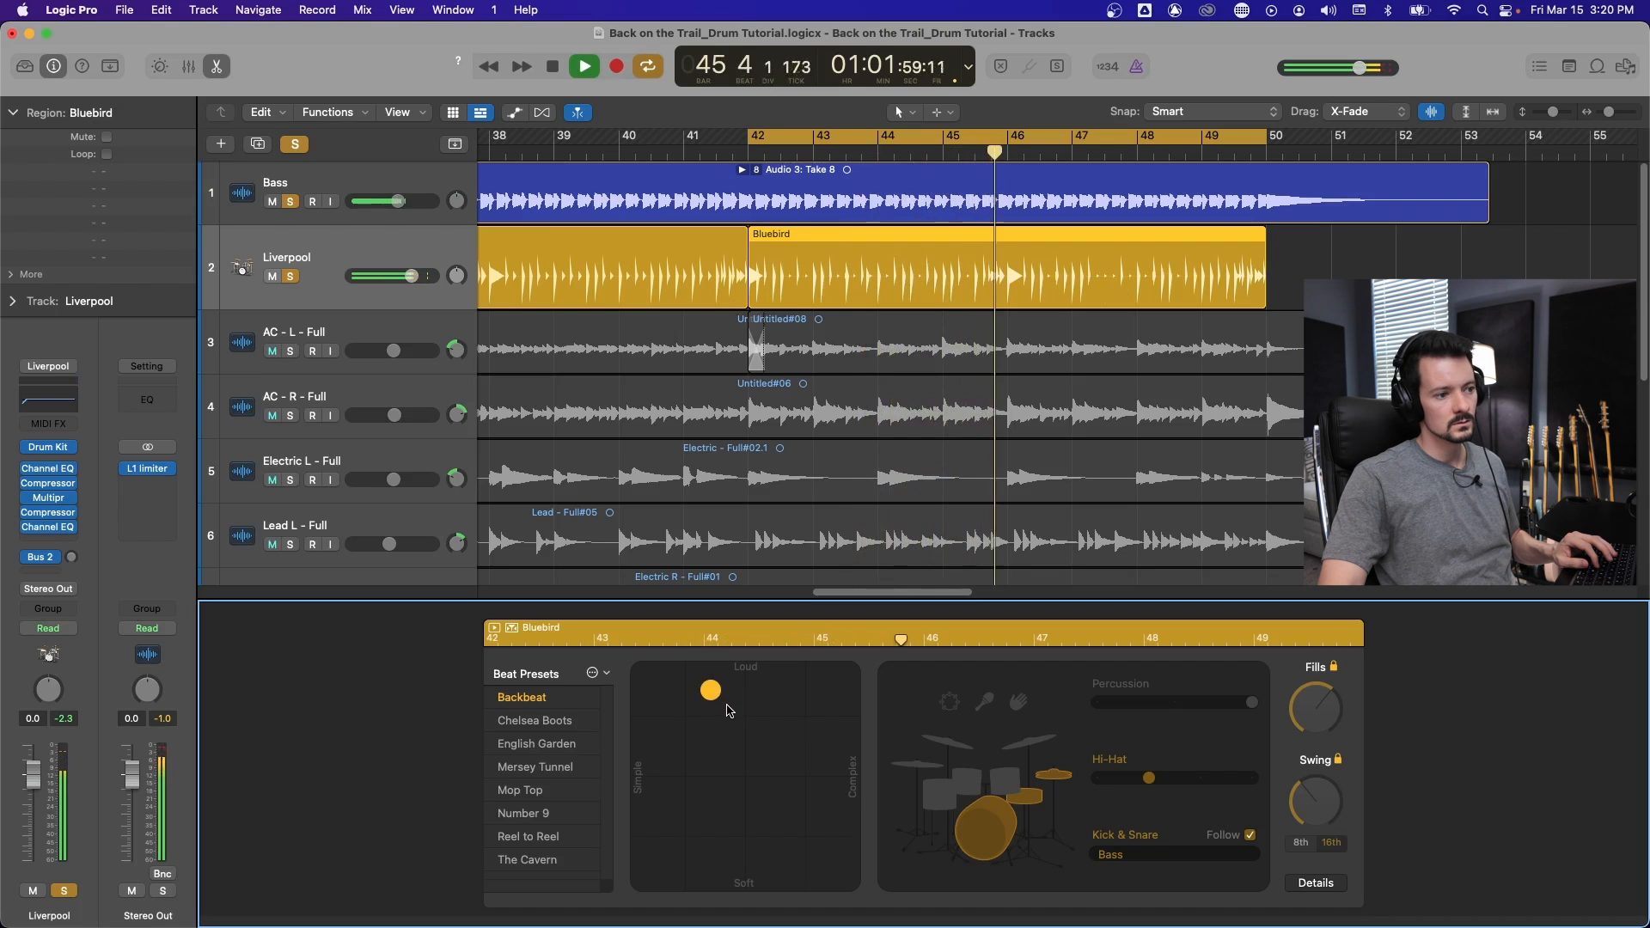
click(766, 692)
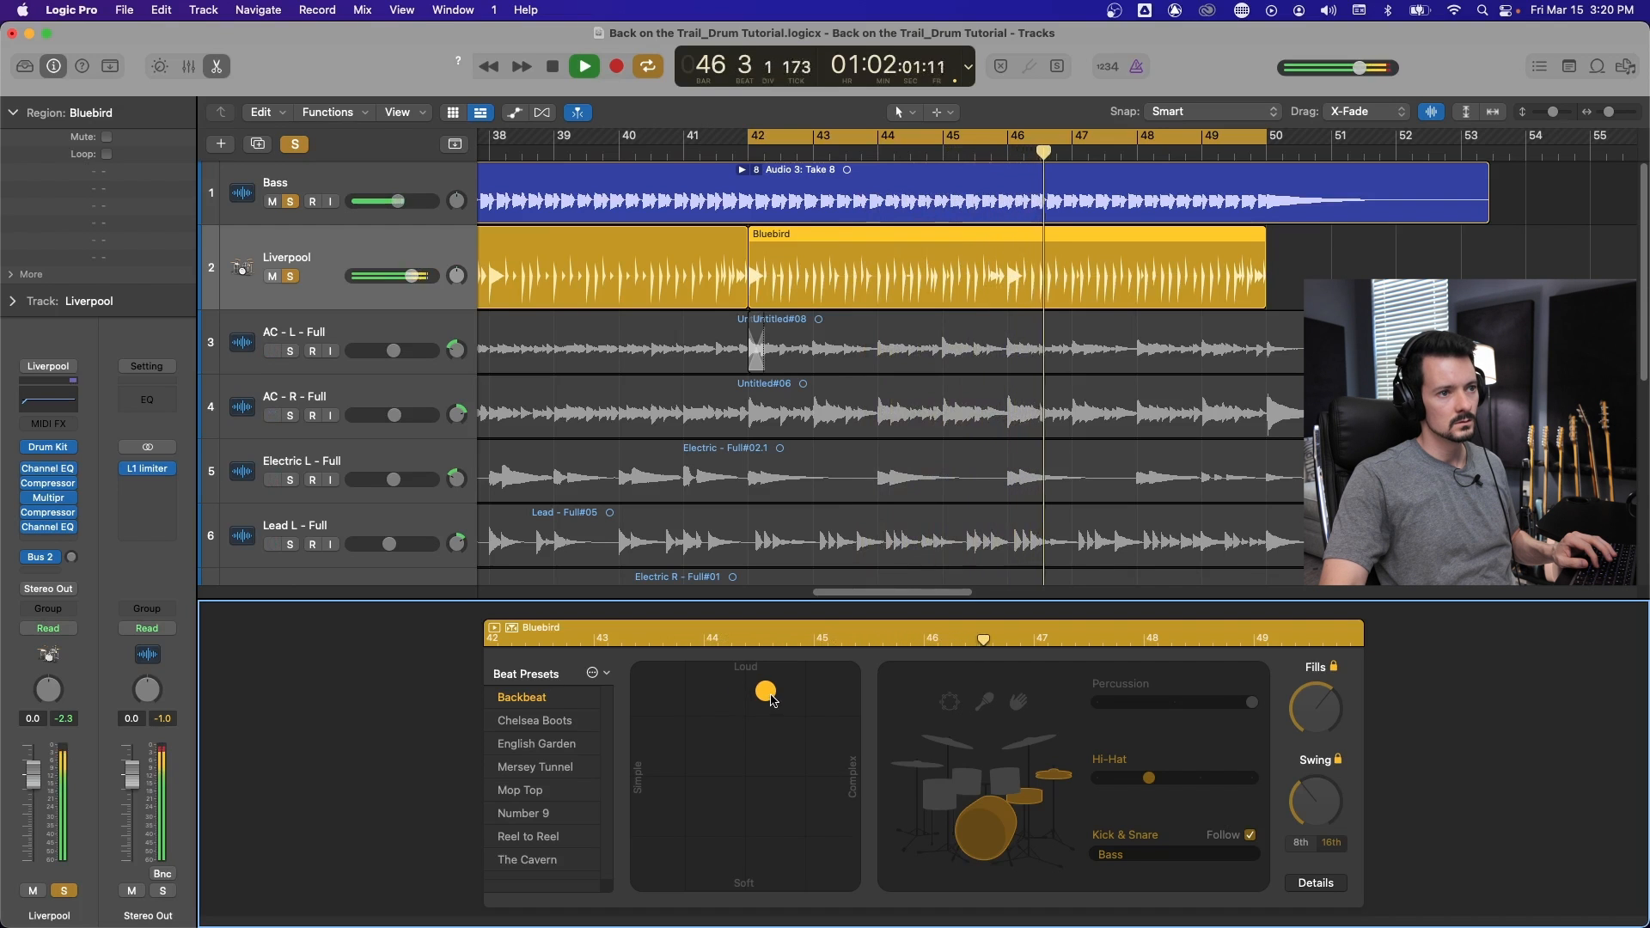
drag(771, 700, 904, 663)
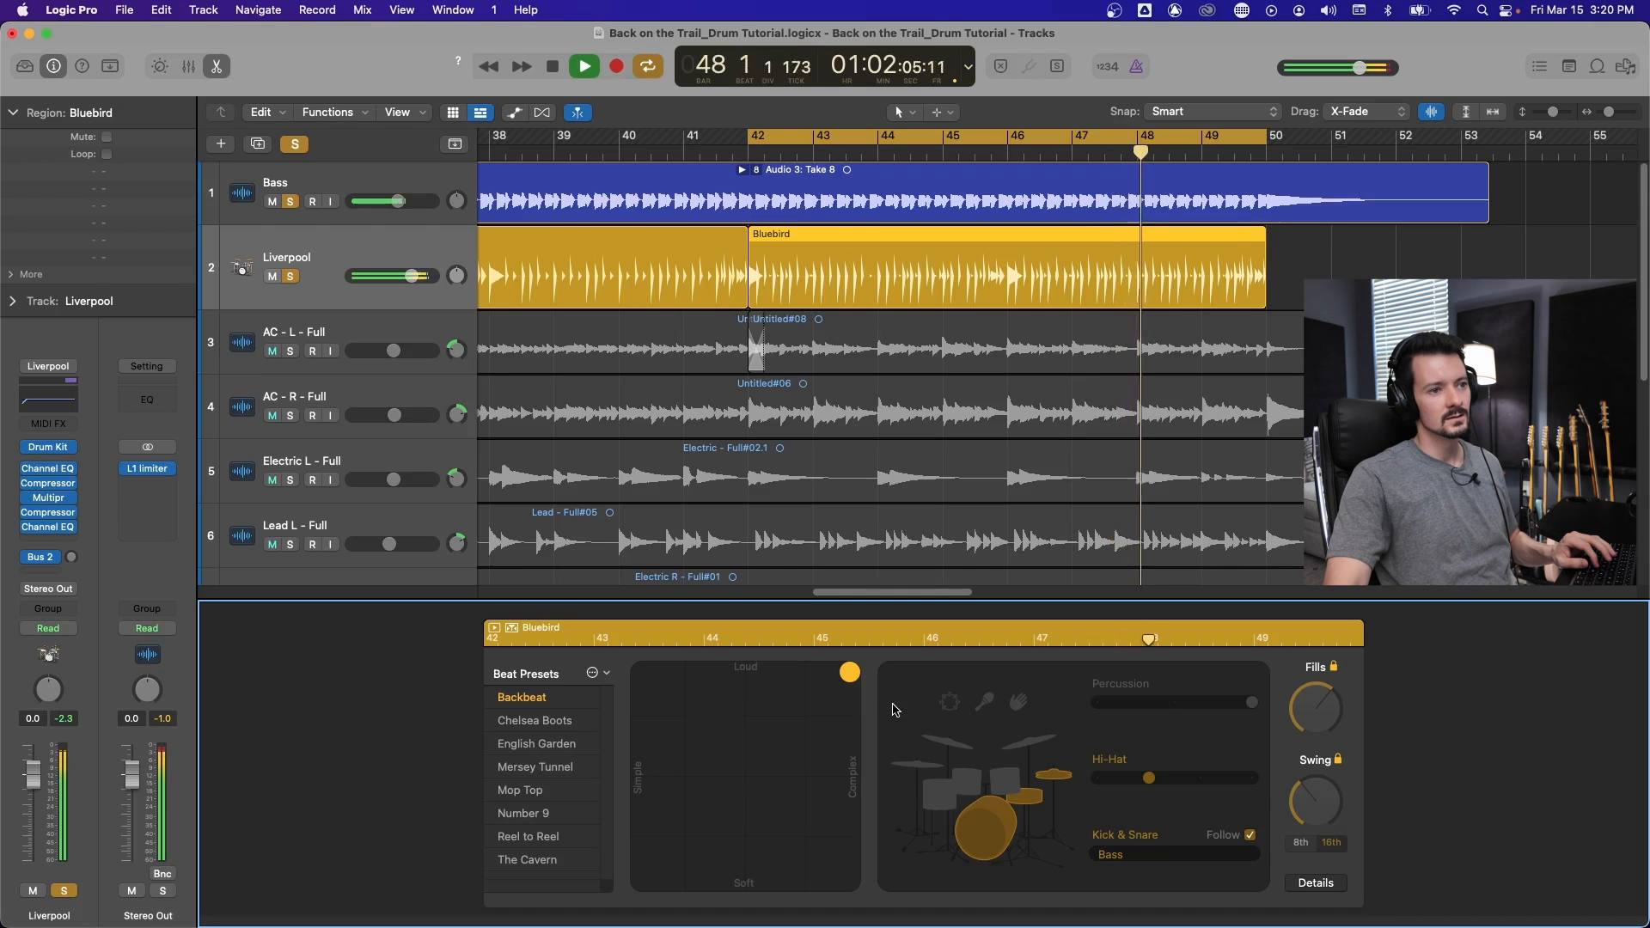
click(815, 712)
click(731, 766)
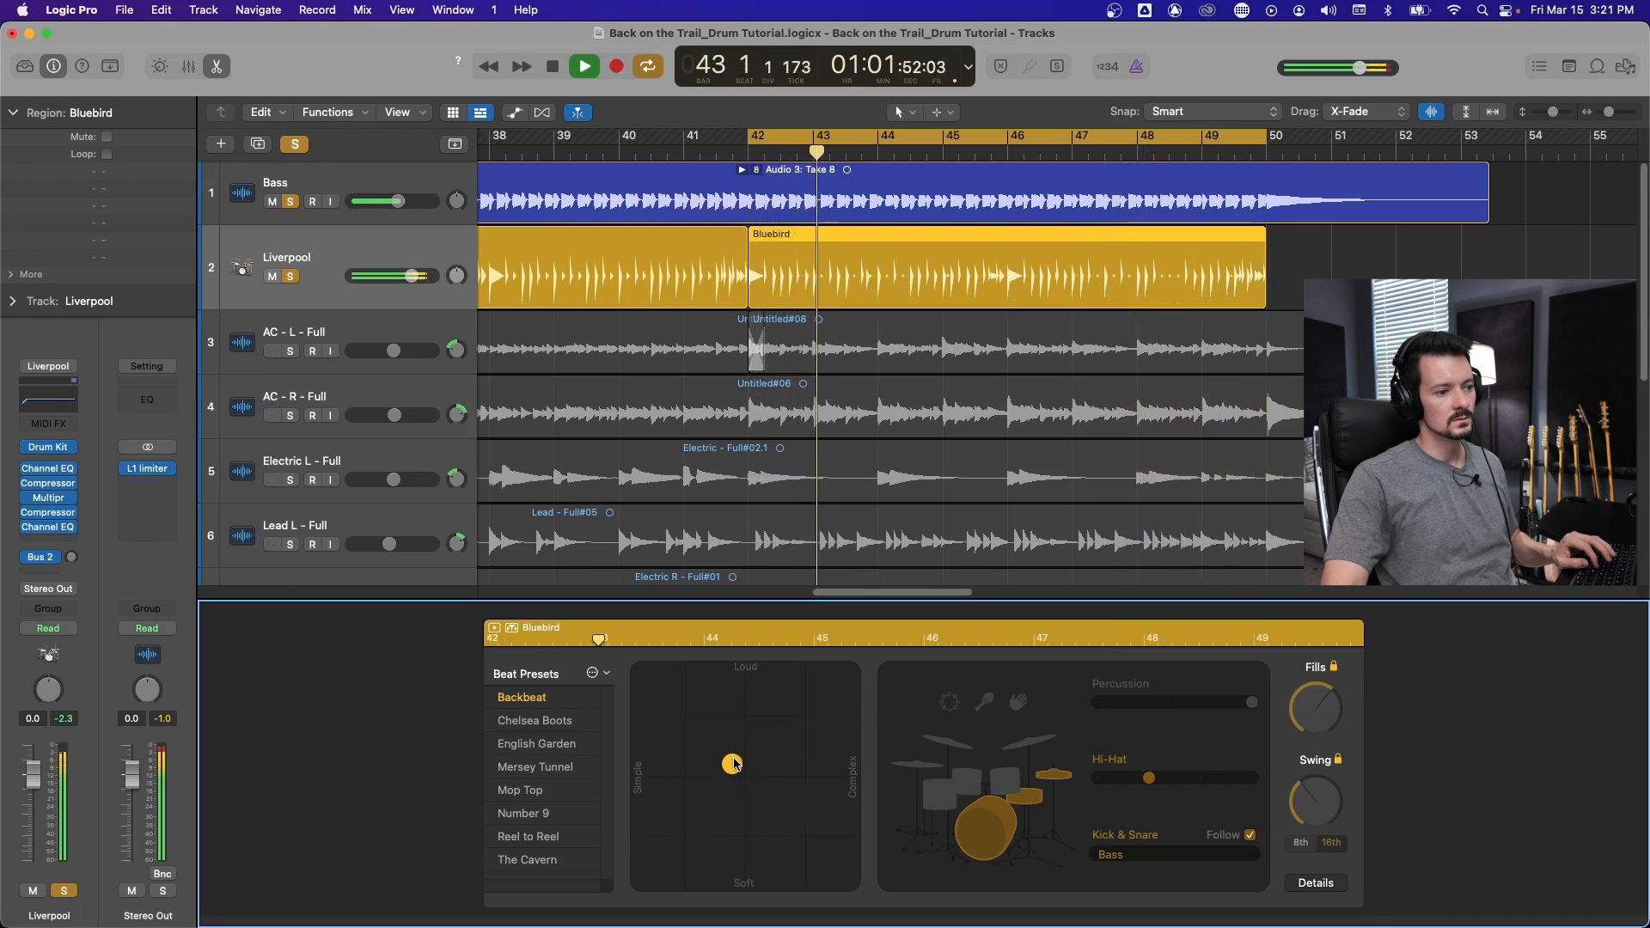
drag(734, 764, 751, 673)
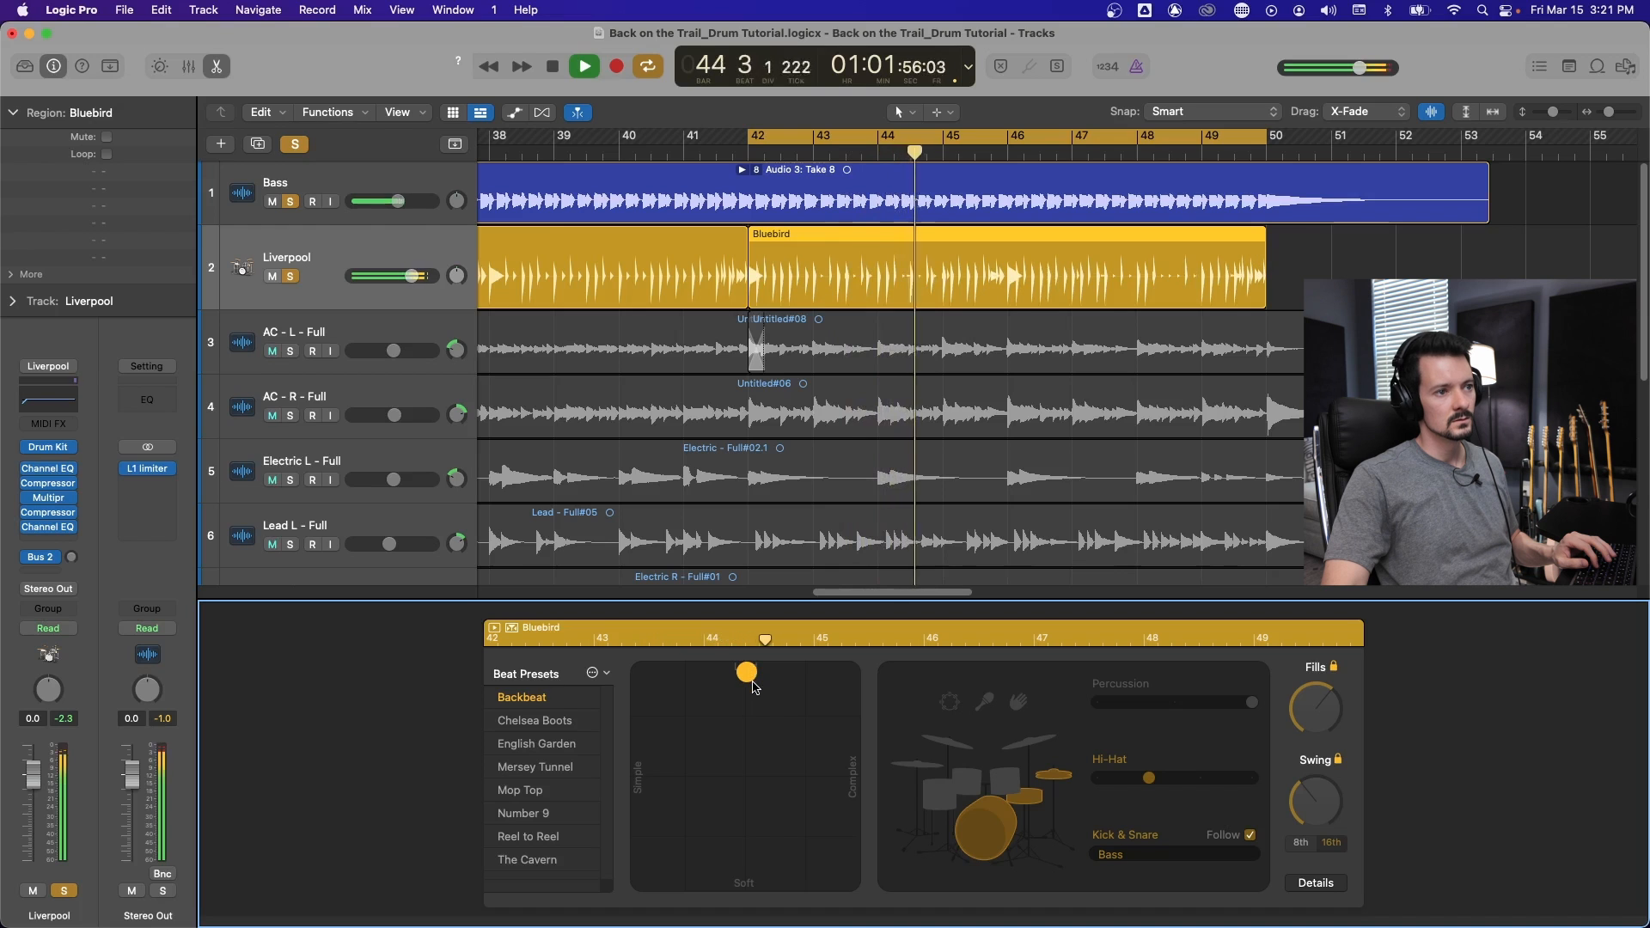
key(space)
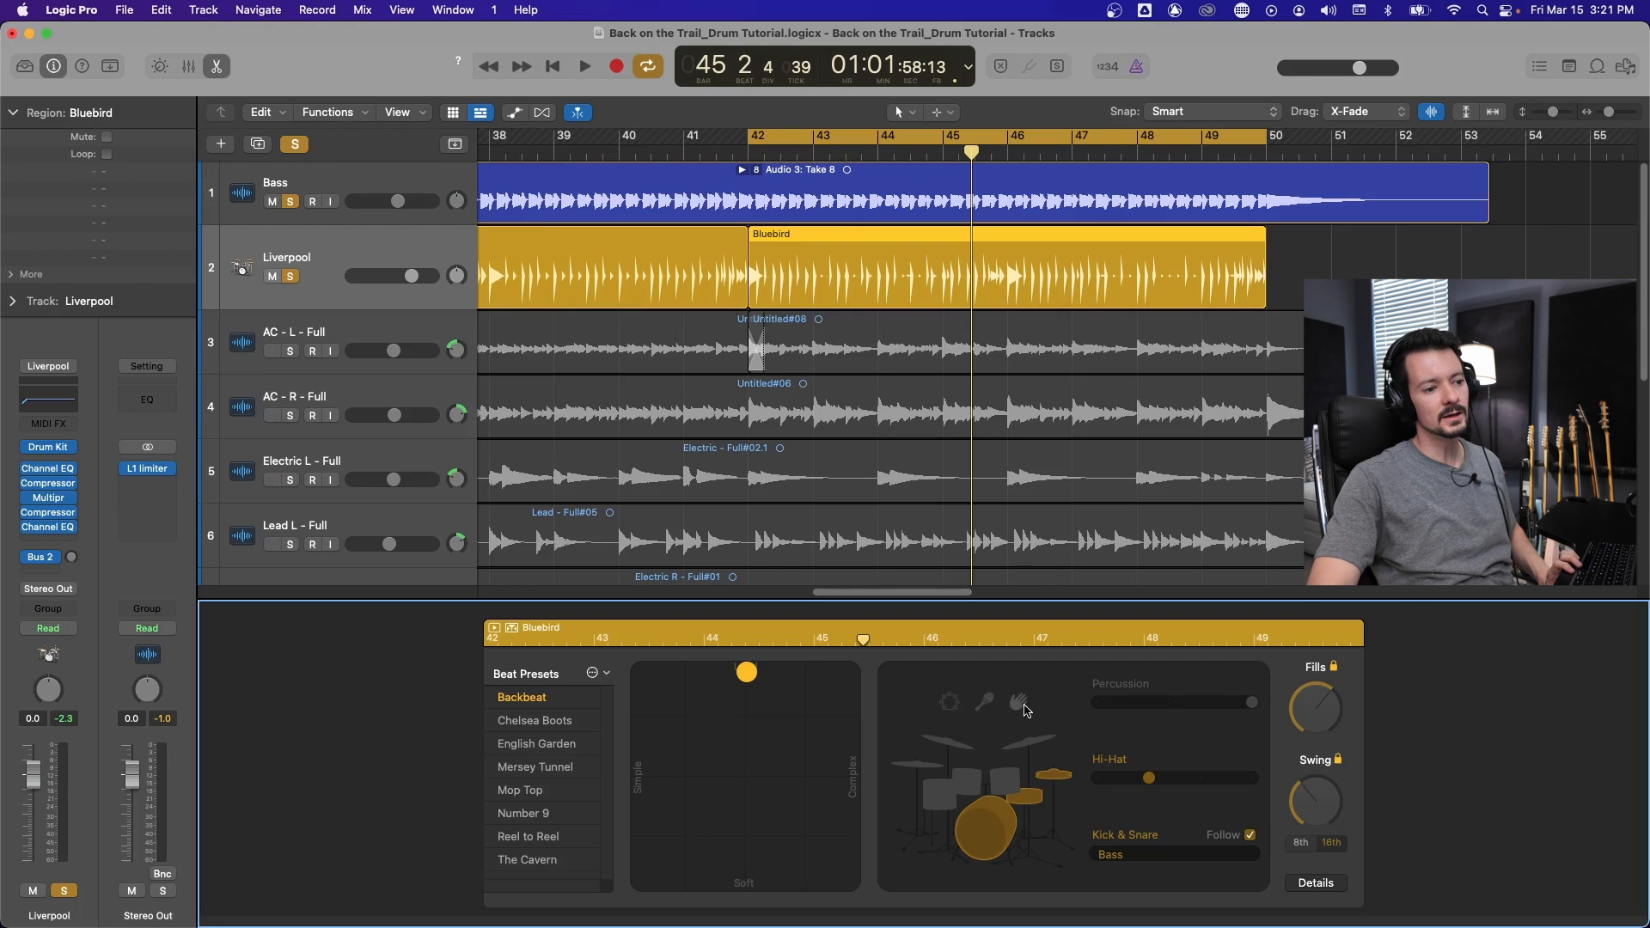
Play the loop with handclaps added, audition Percussion variations 2 and 3, and set it back to 1.
key(space)
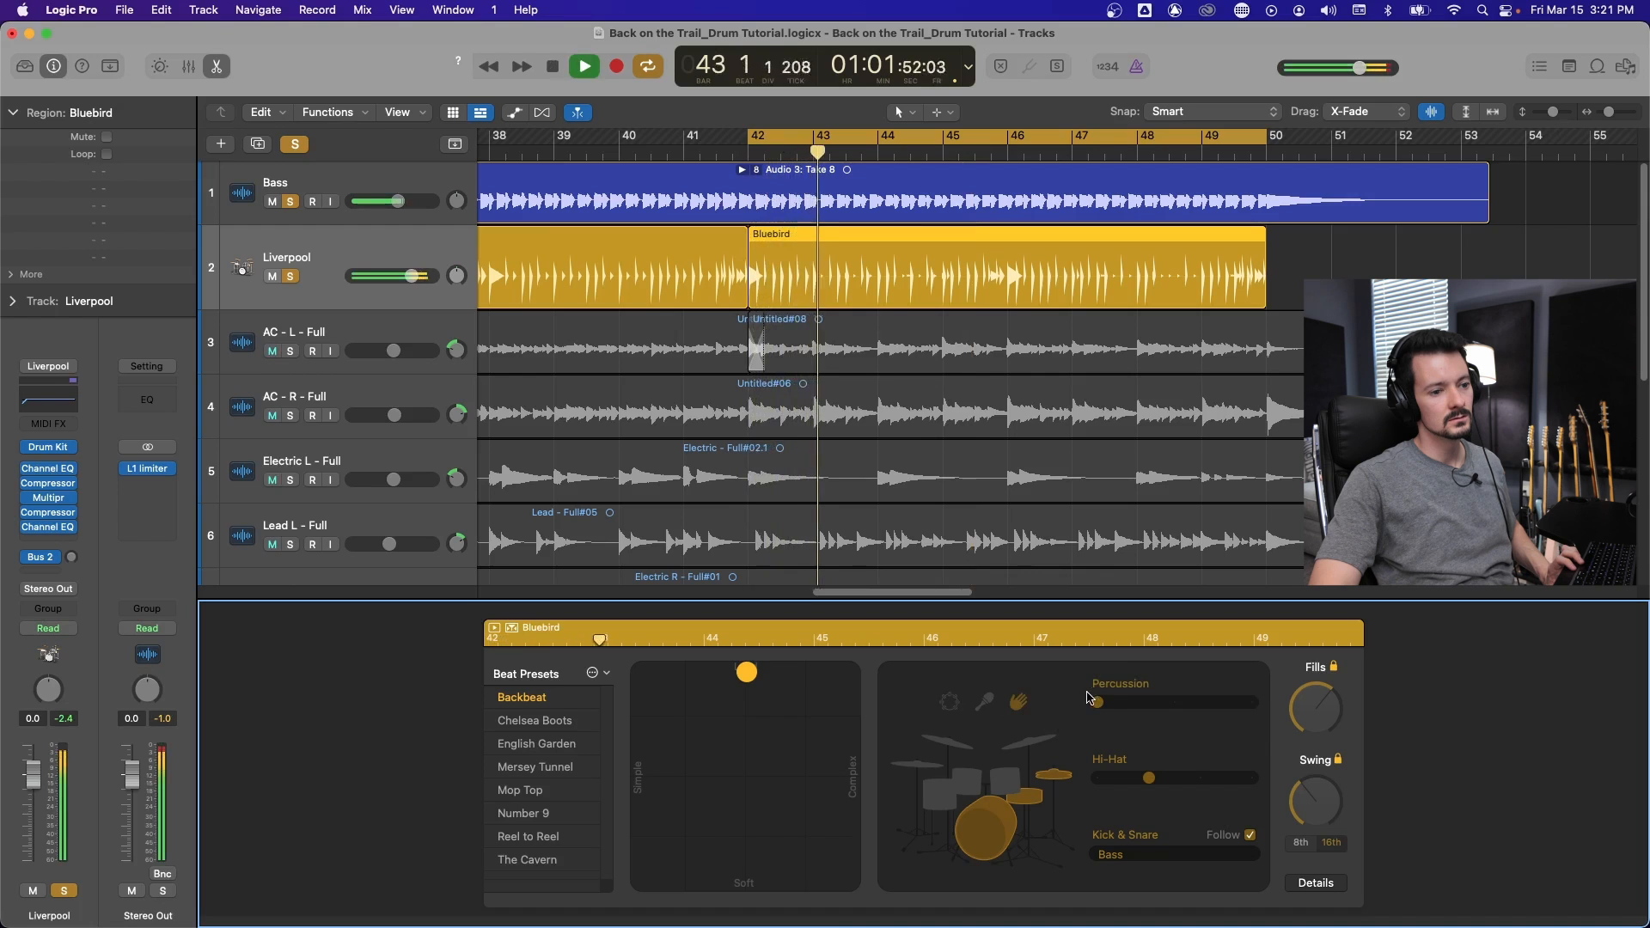
click(1175, 702)
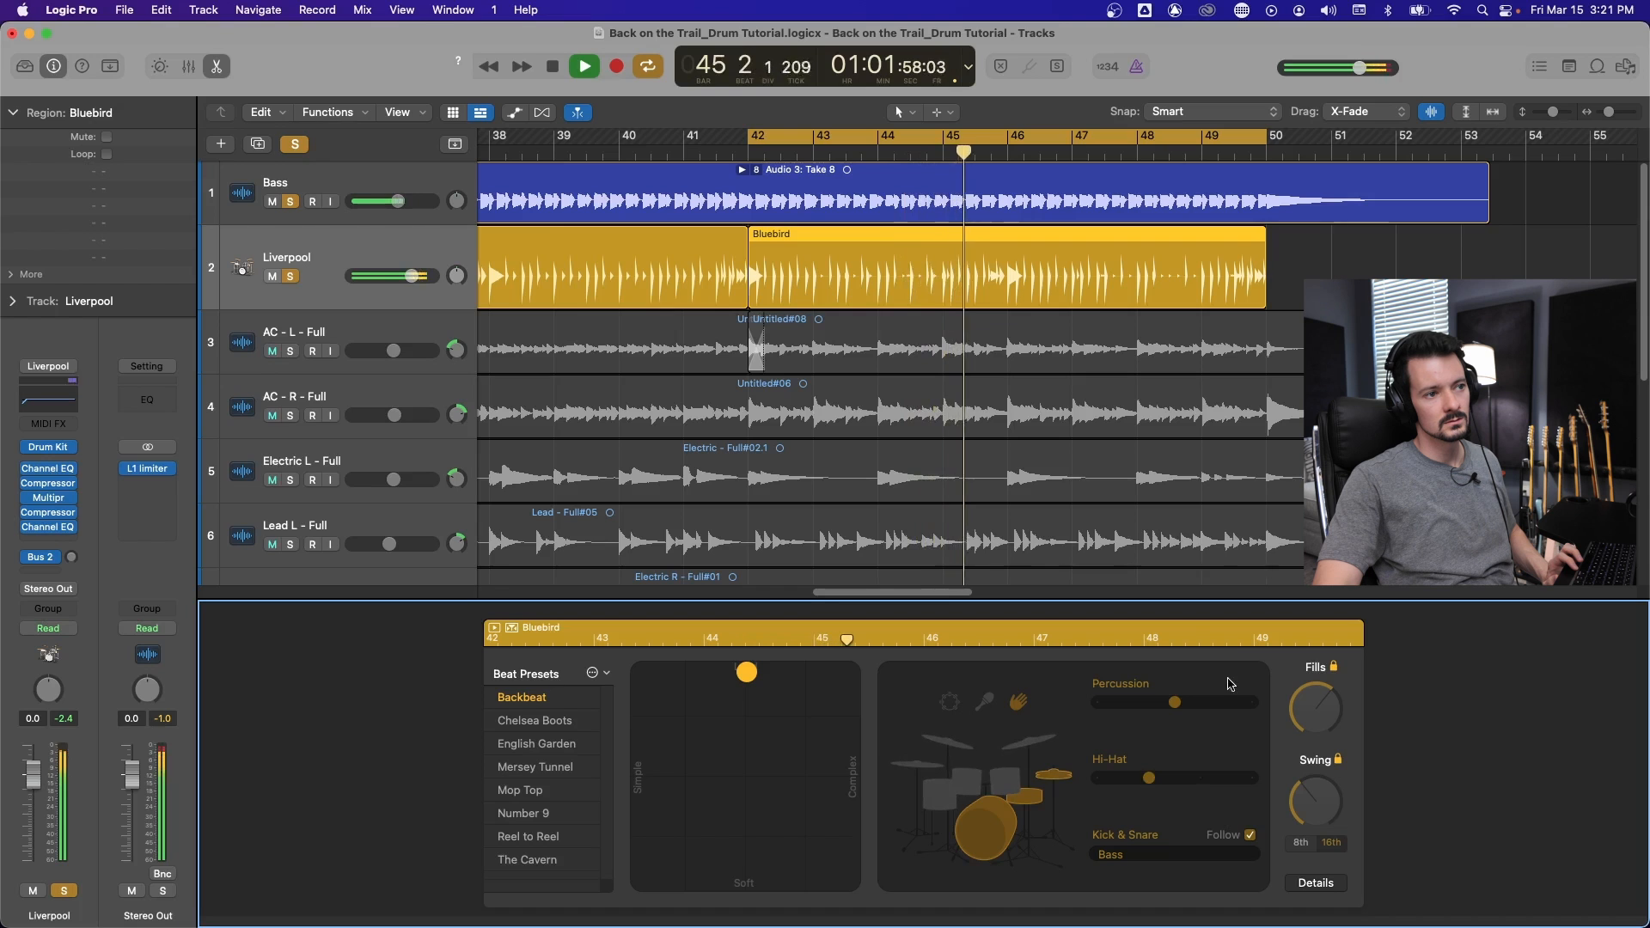
click(1253, 703)
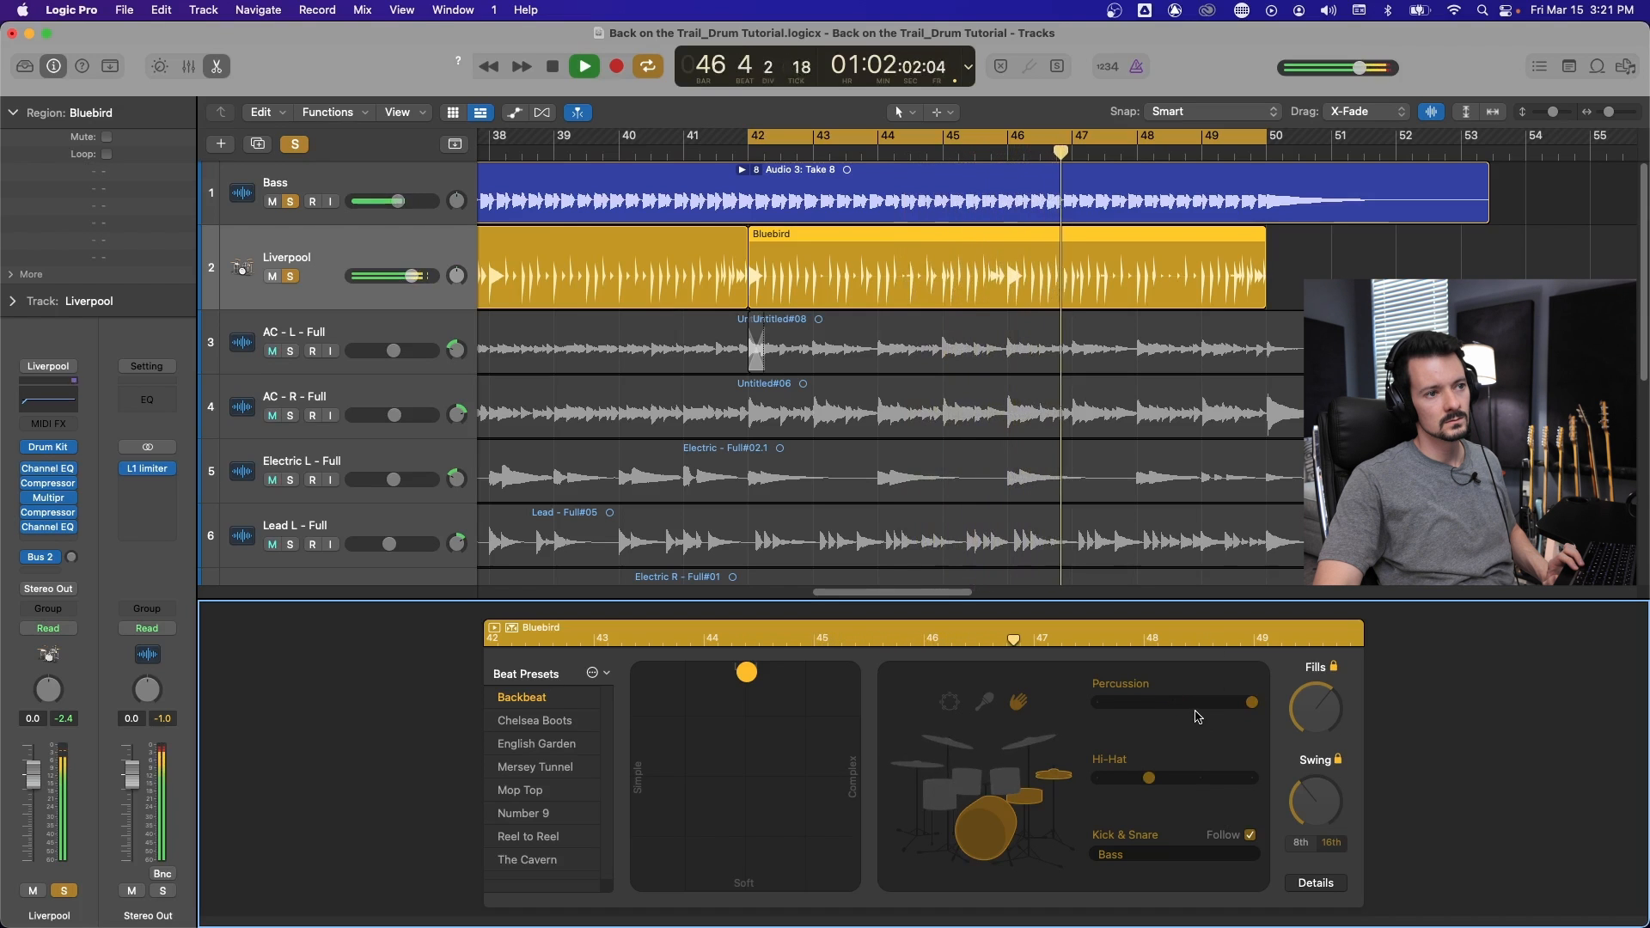
click(1099, 702)
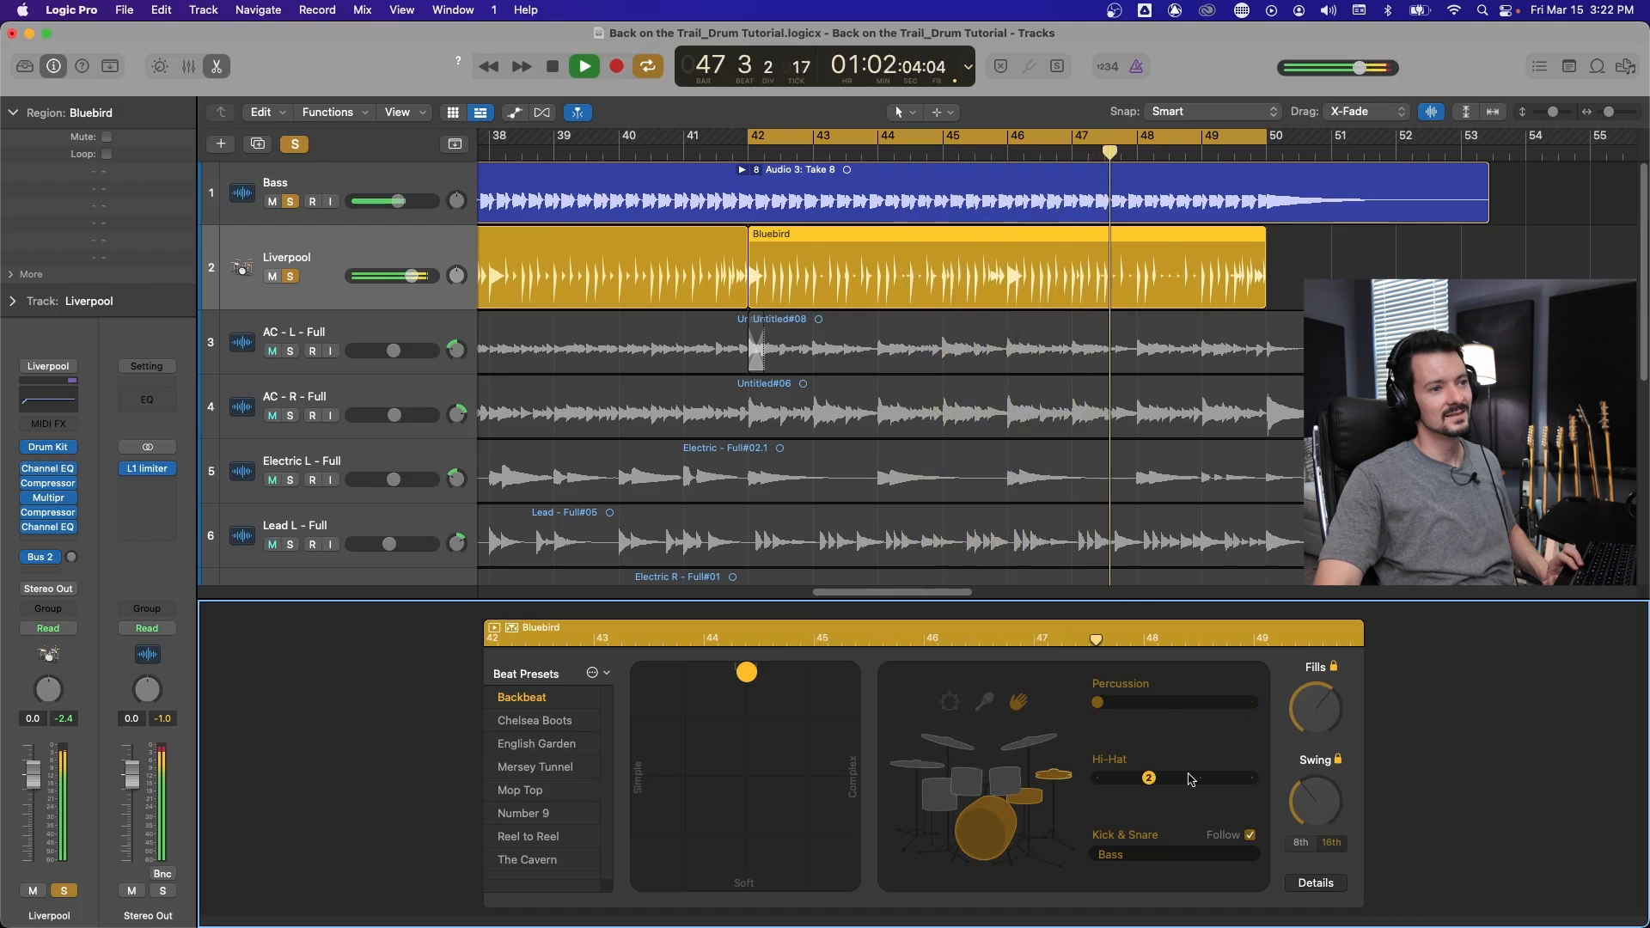
Switch the percussion to tambourine and audition its variations 1, 2 and 3 over the loop.
key(space)
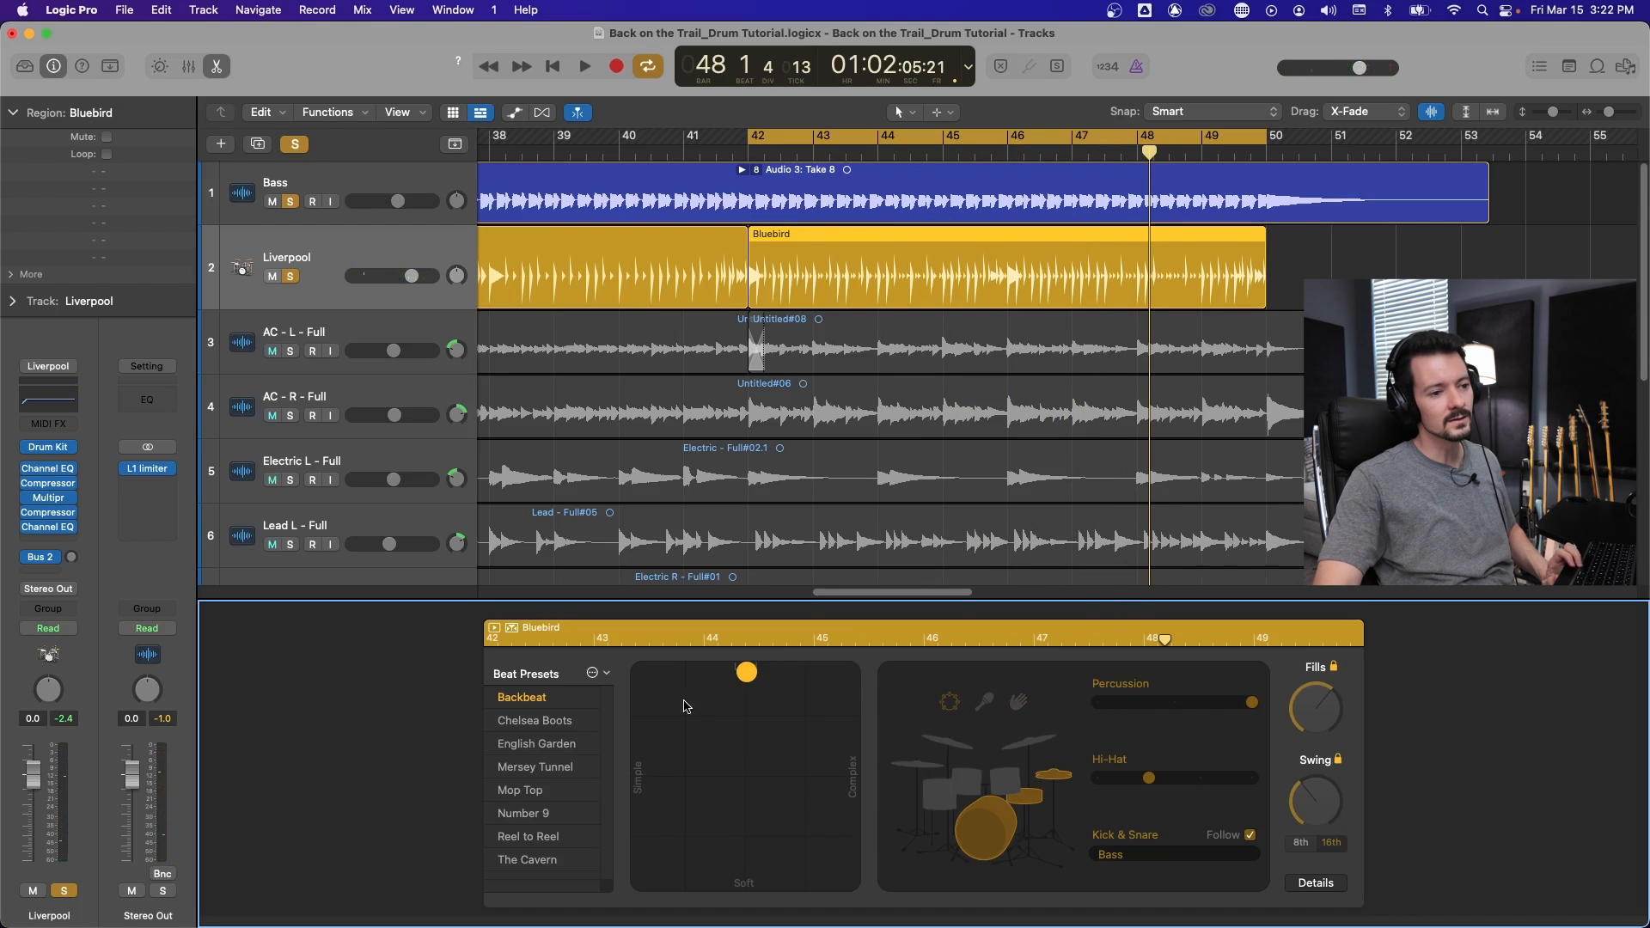
key(space)
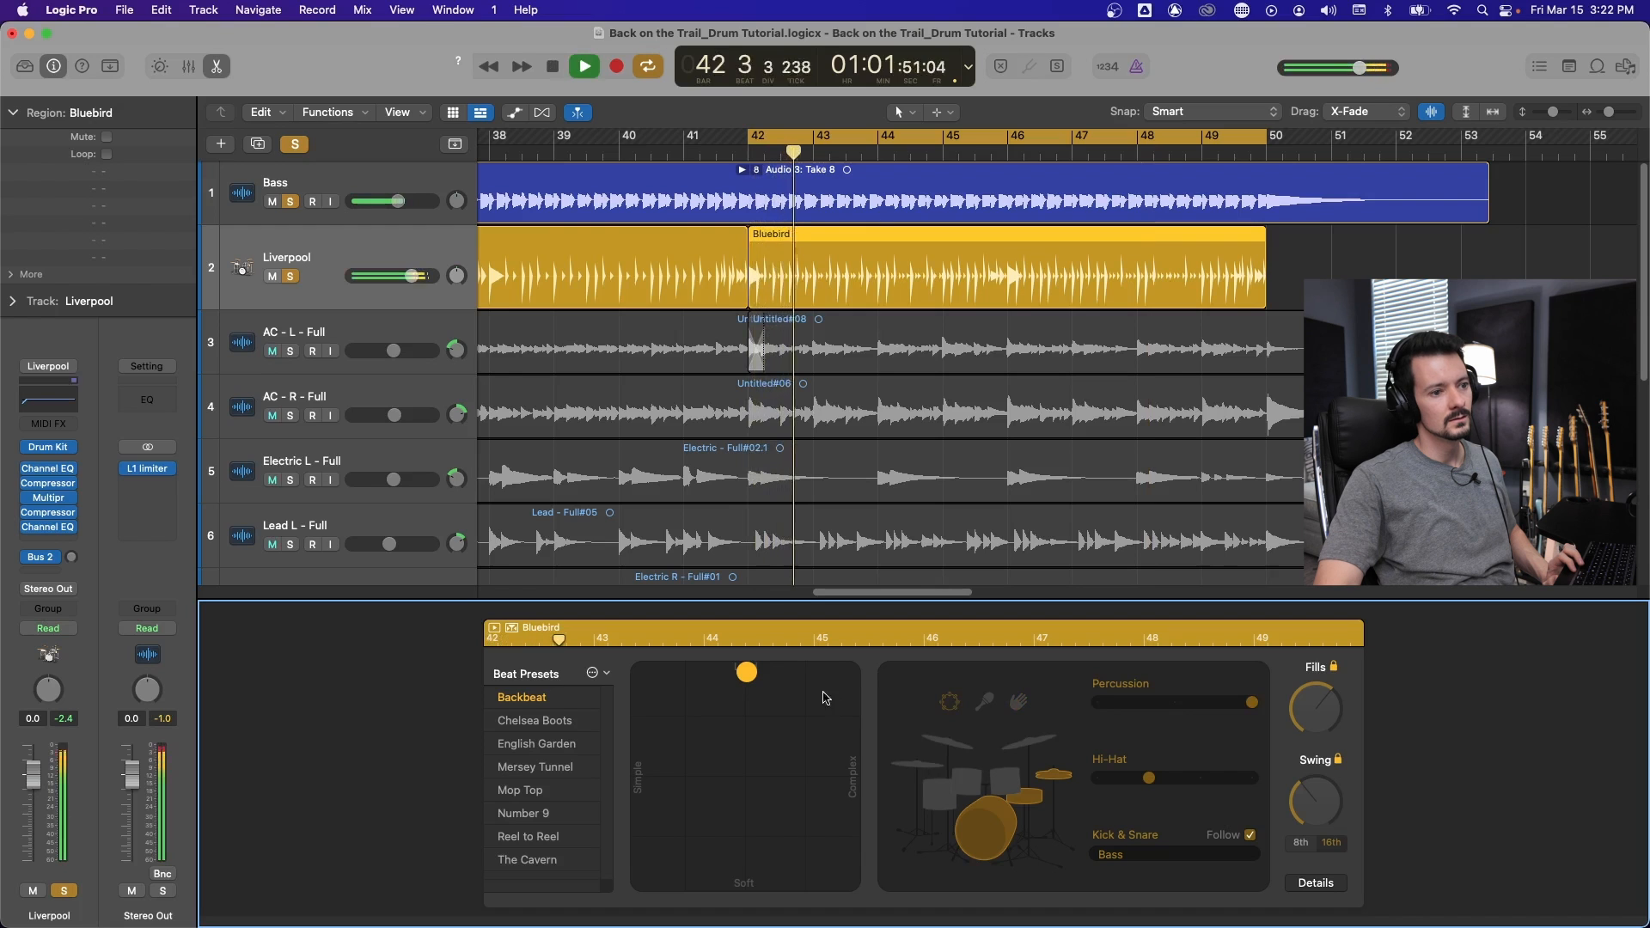
click(1131, 703)
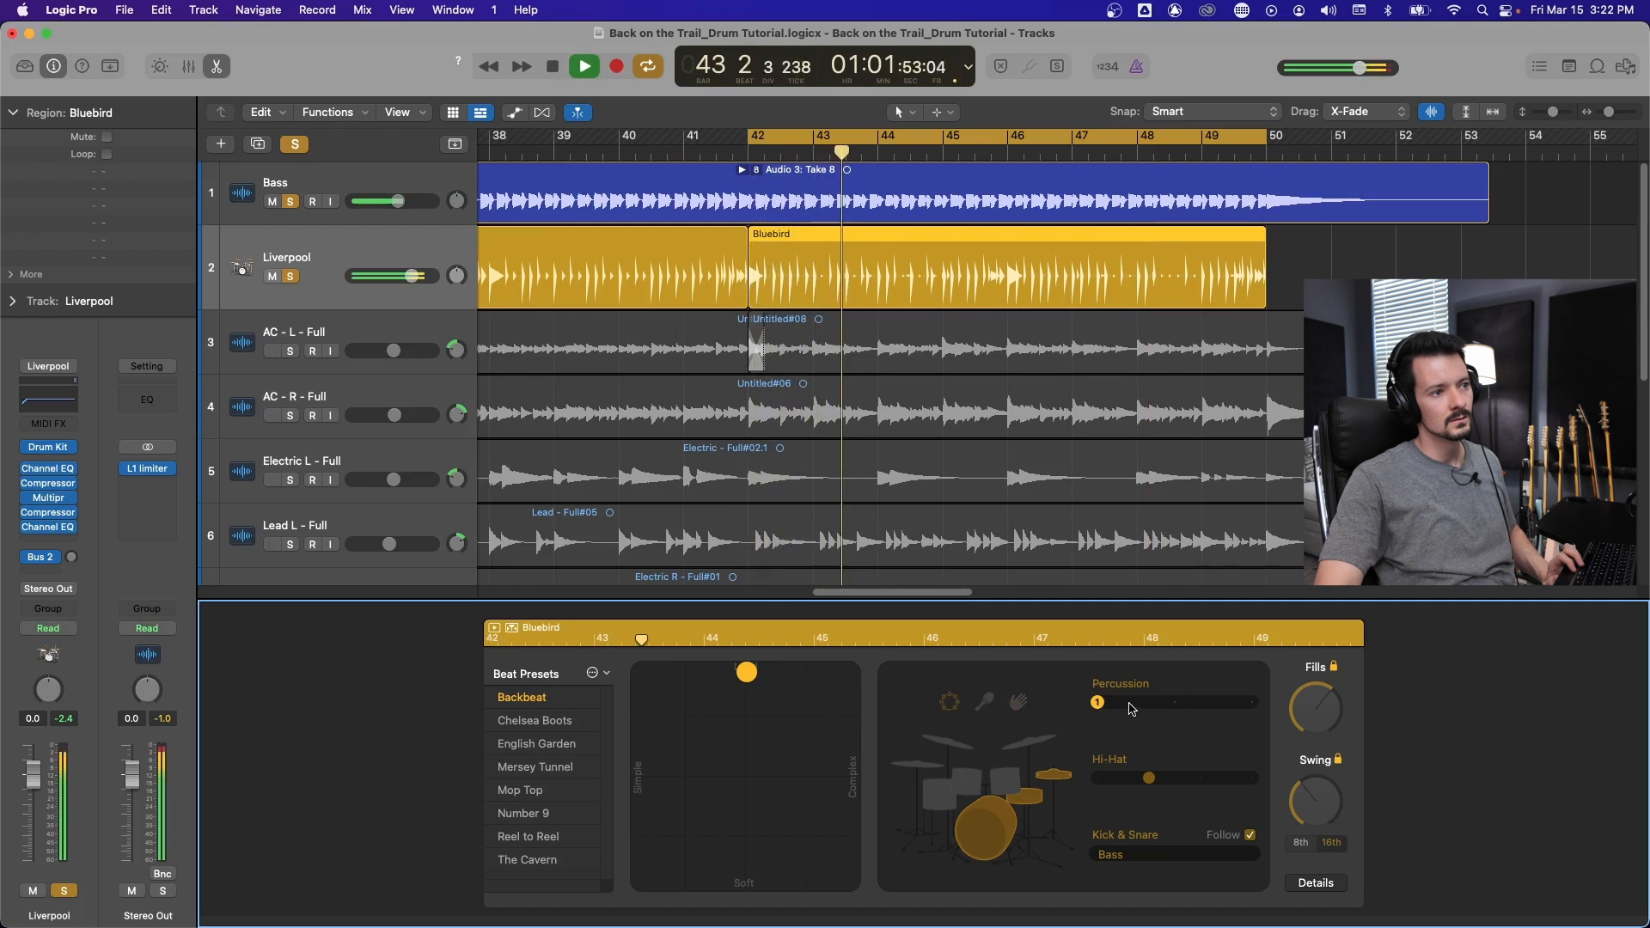
click(1174, 703)
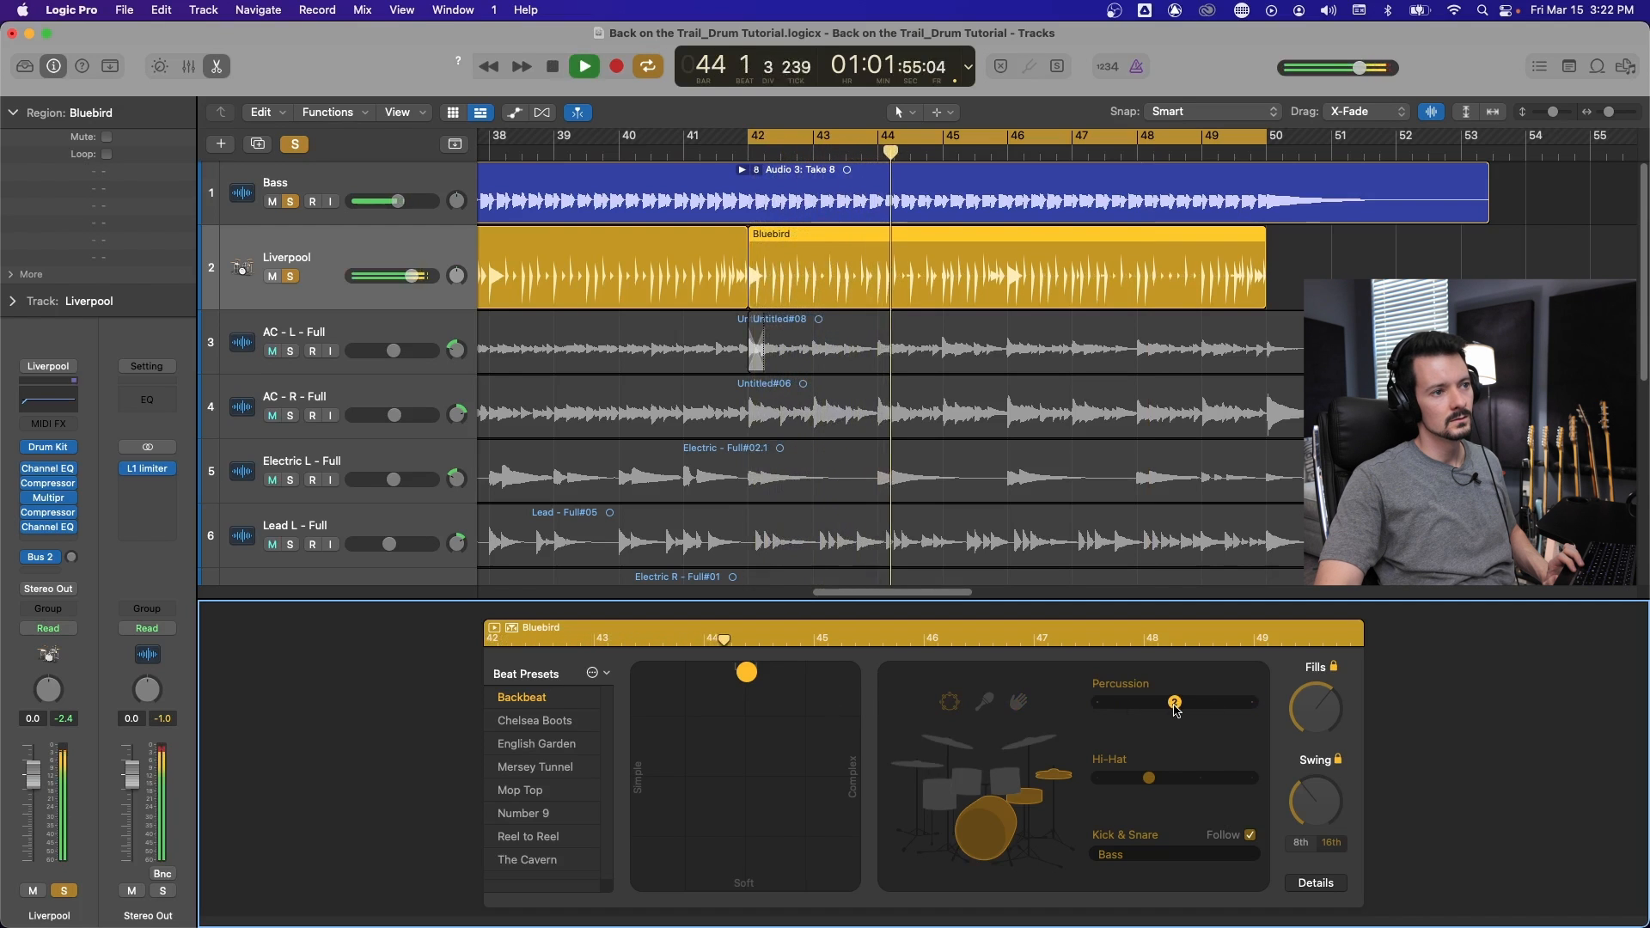
click(1252, 703)
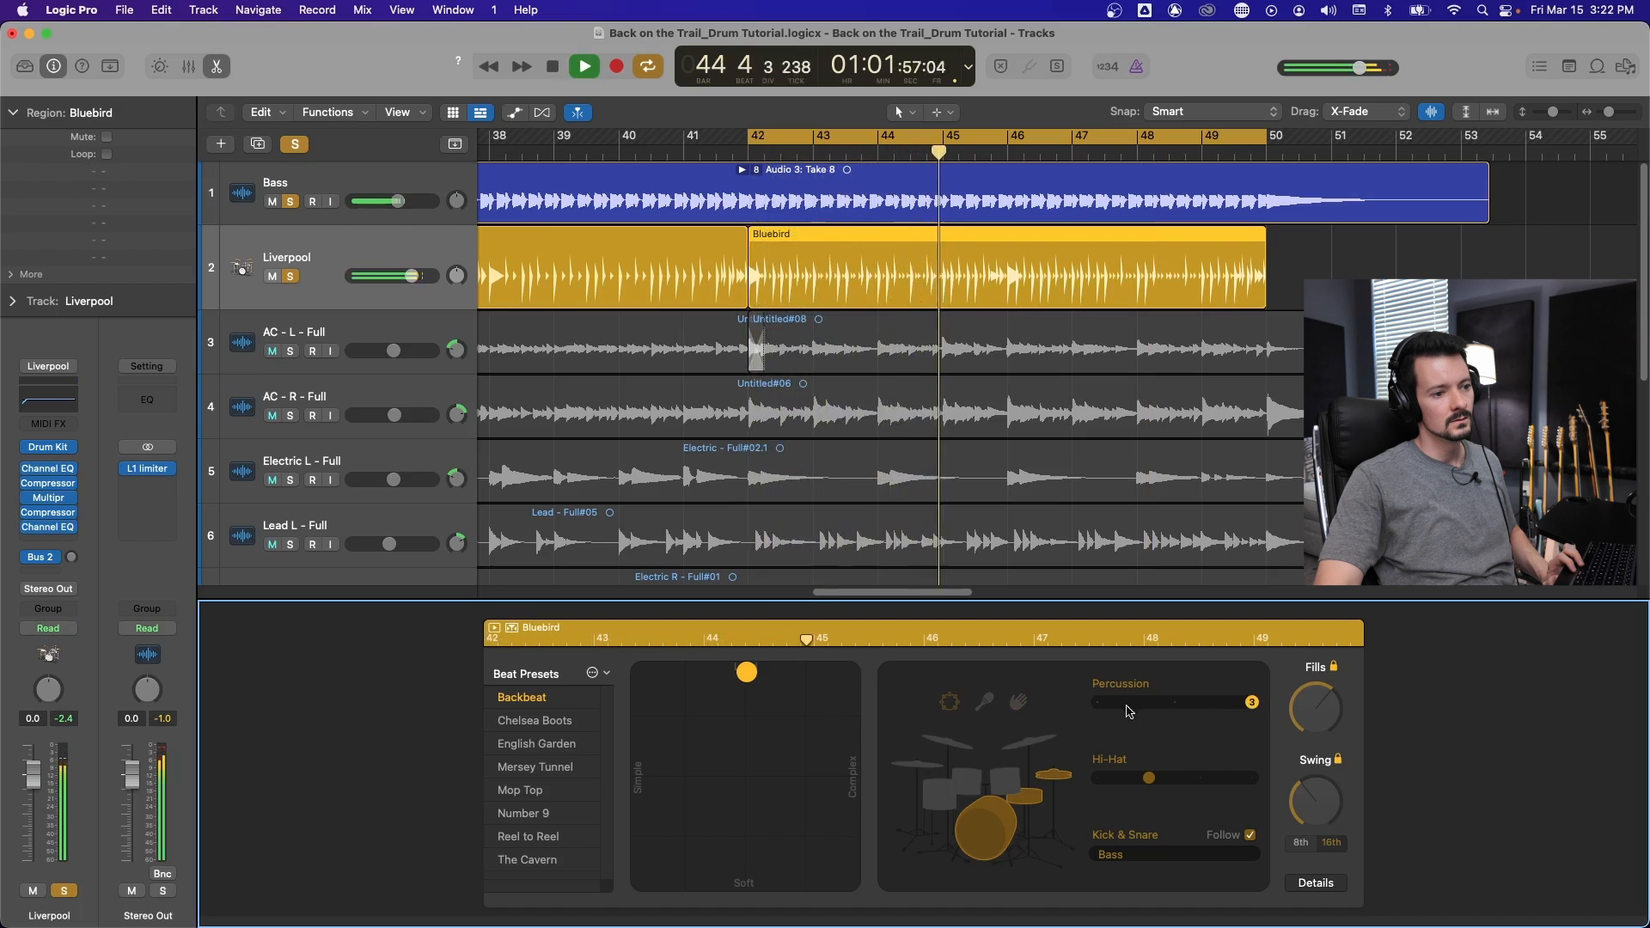
Try the shaker, return the percussion to handclaps, and set the Hi-Hat to variation 3.
click(988, 703)
click(1019, 705)
click(1201, 780)
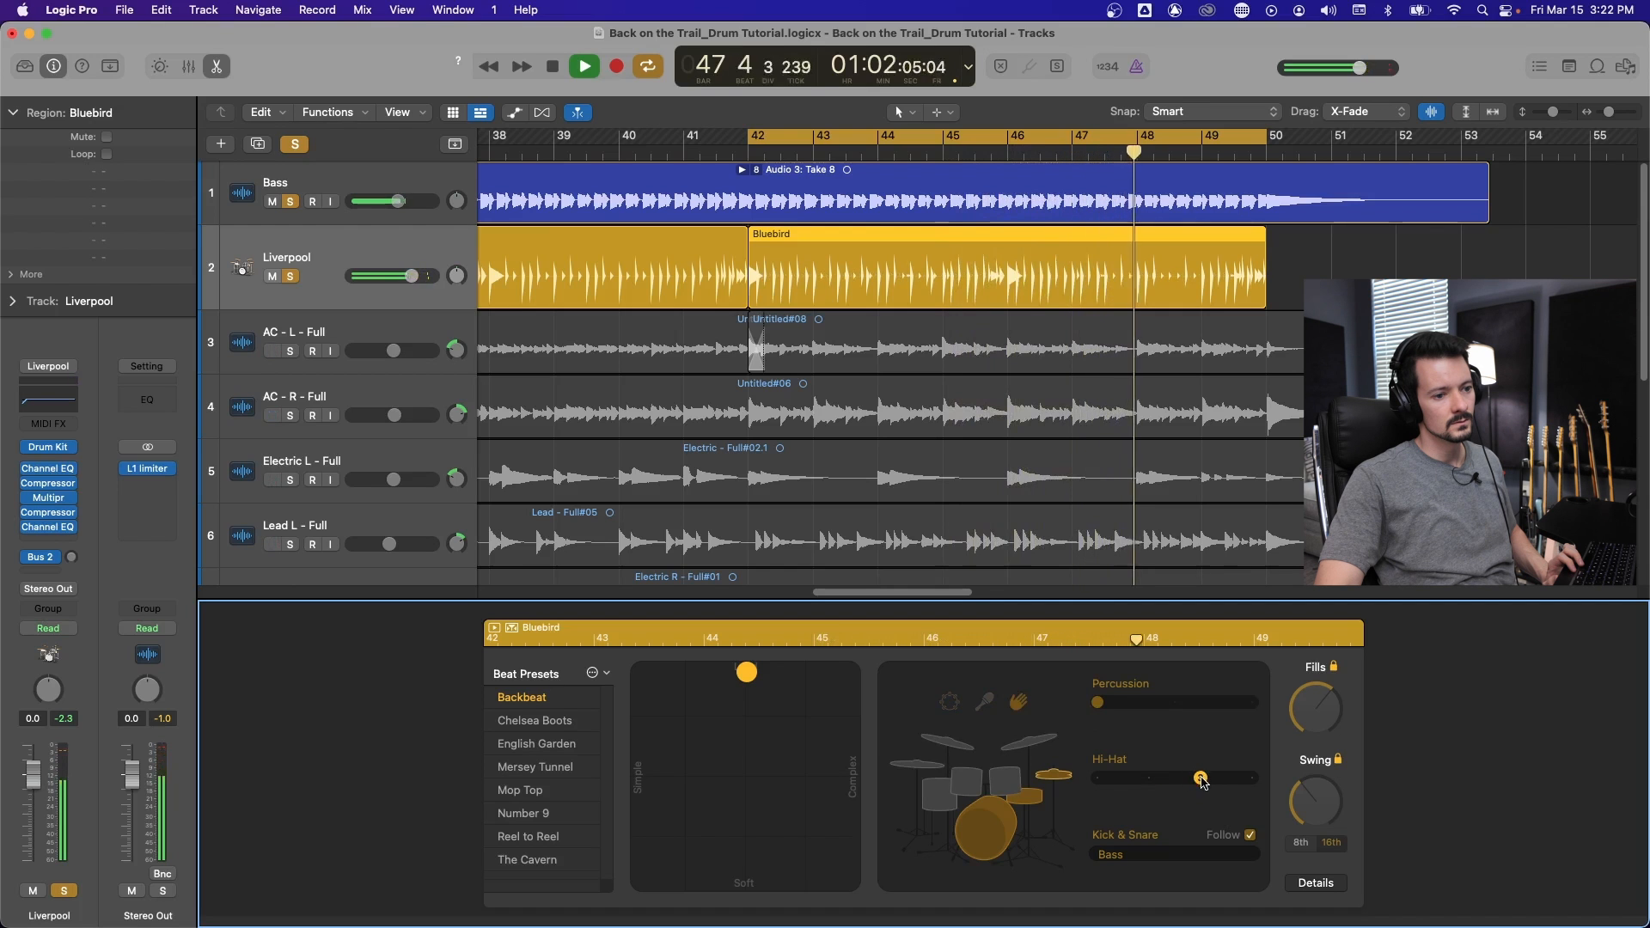
Check the last Bluebird region's performance details, audition other Hi-Hat variations over the loop, and set the Hi-Hat to variation 2.
click(1316, 883)
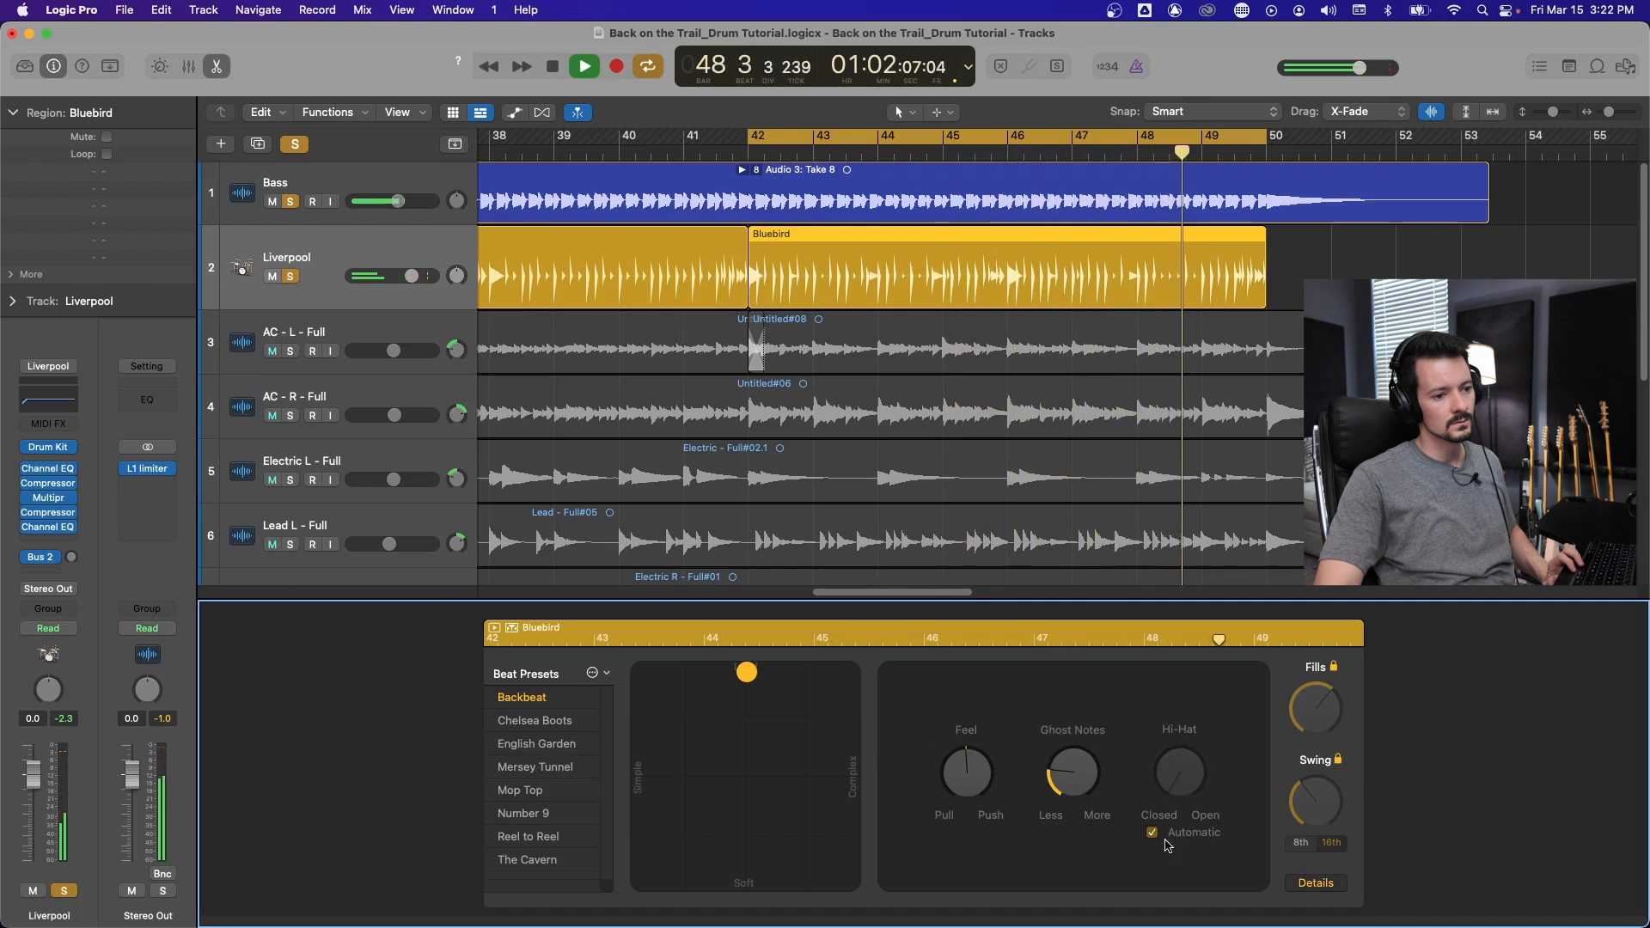
click(1324, 884)
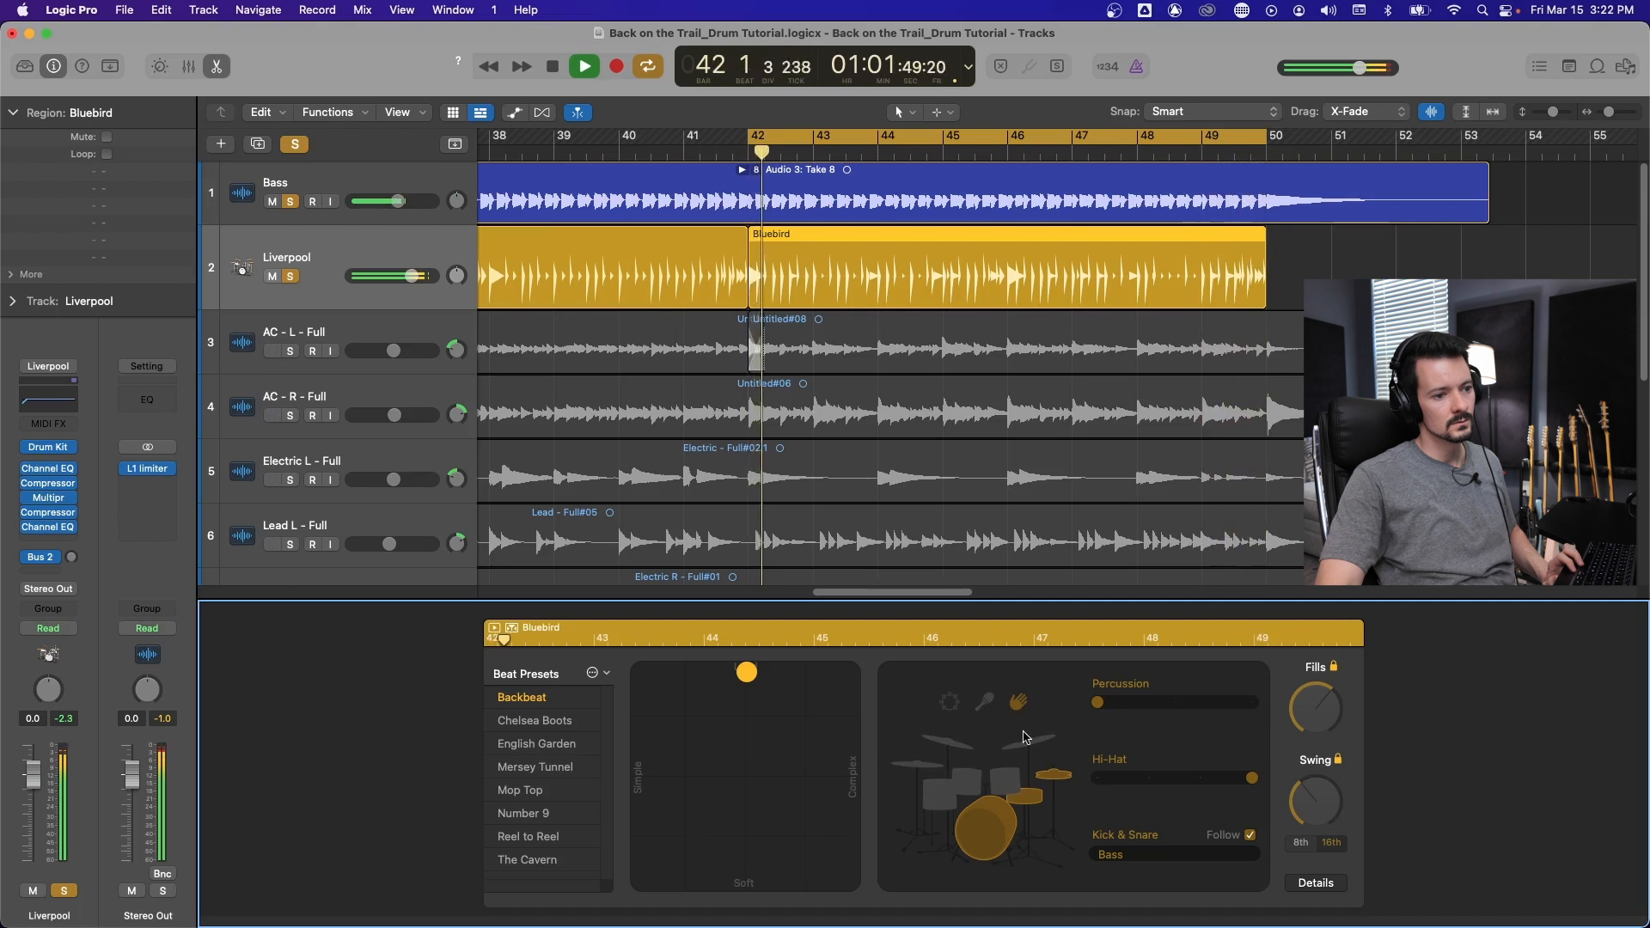
click(1103, 780)
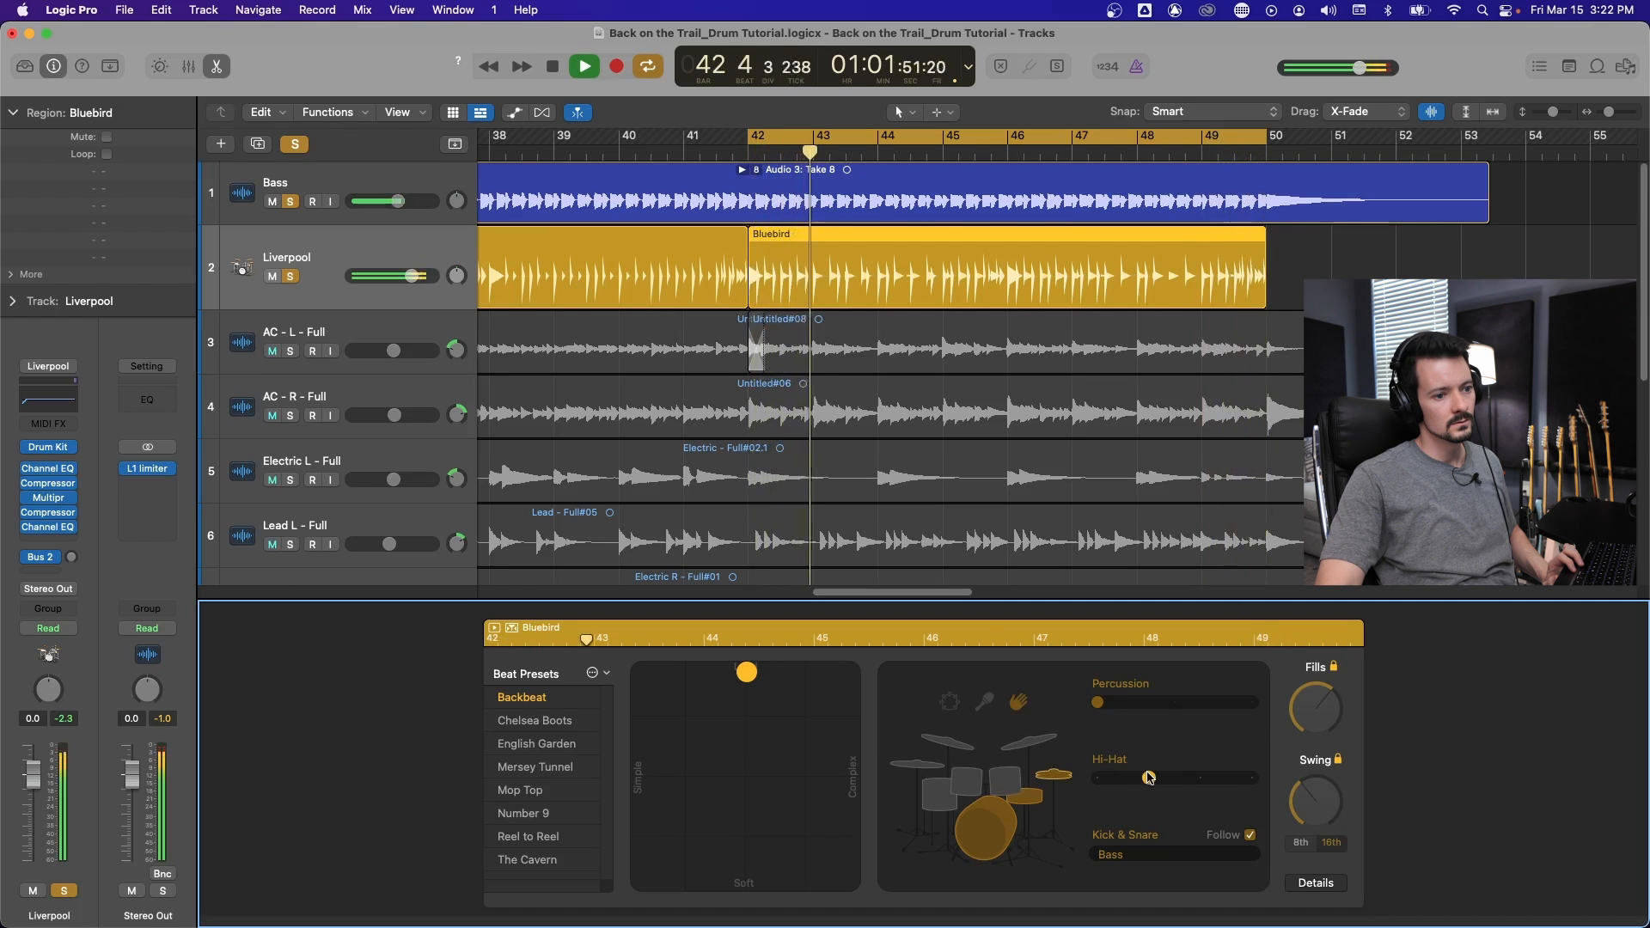
click(1148, 778)
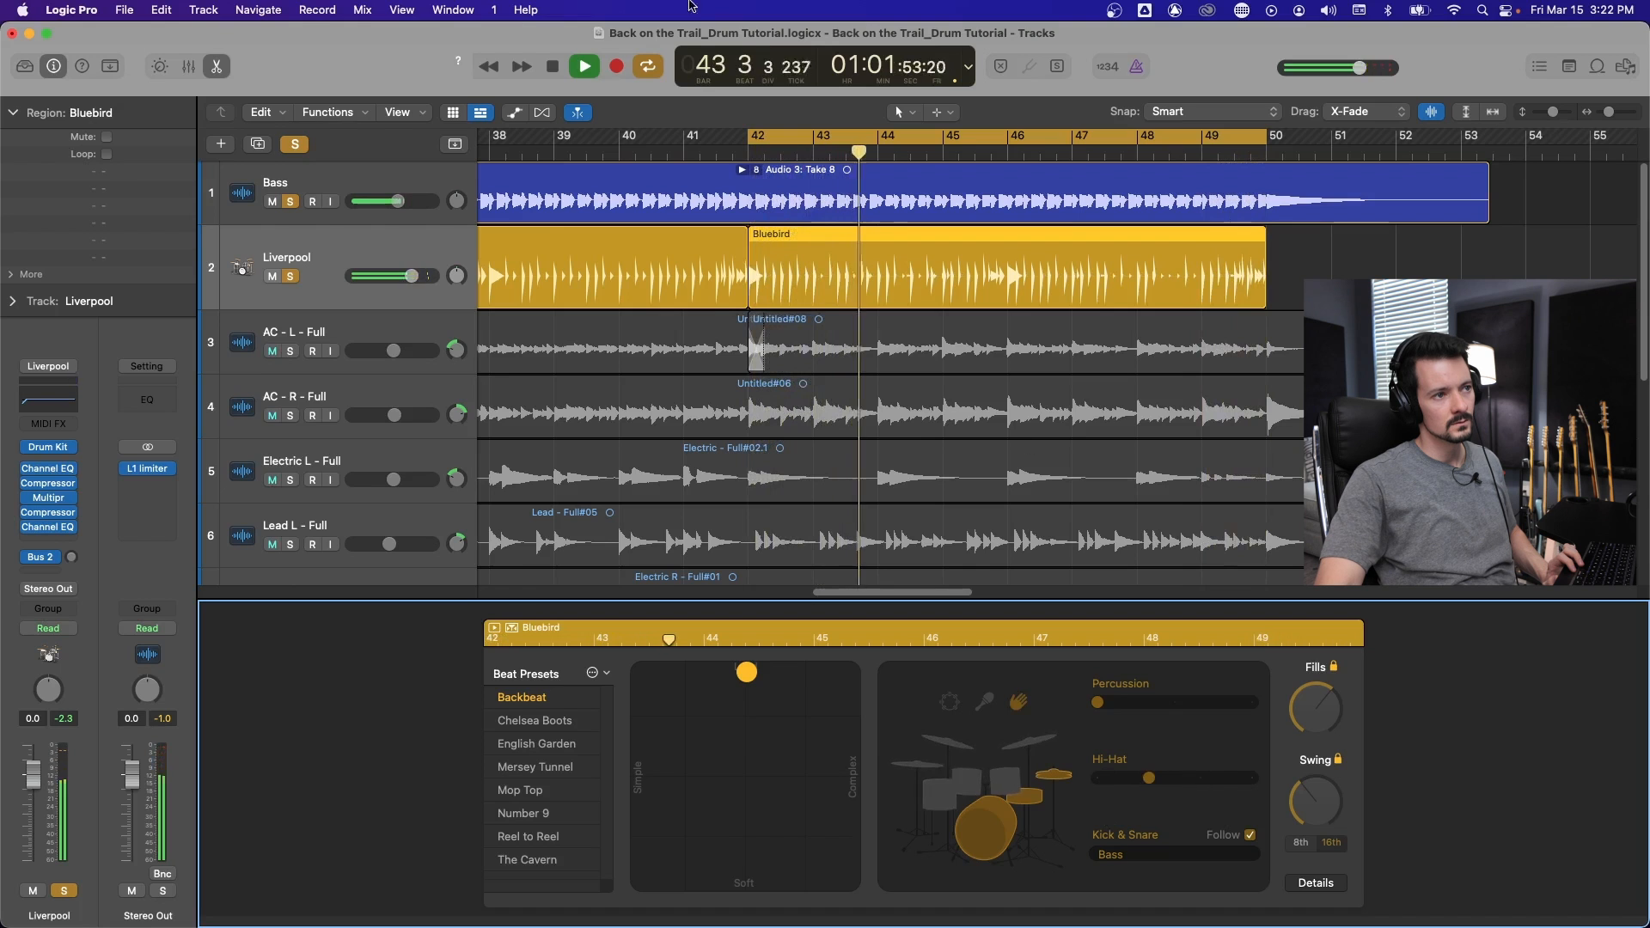
Turn off cycle mode and clear all solos, and play the full mix through the transition into the last Bluebird region.
key(space)
click(870, 136)
click(295, 144)
click(670, 151)
key(space)
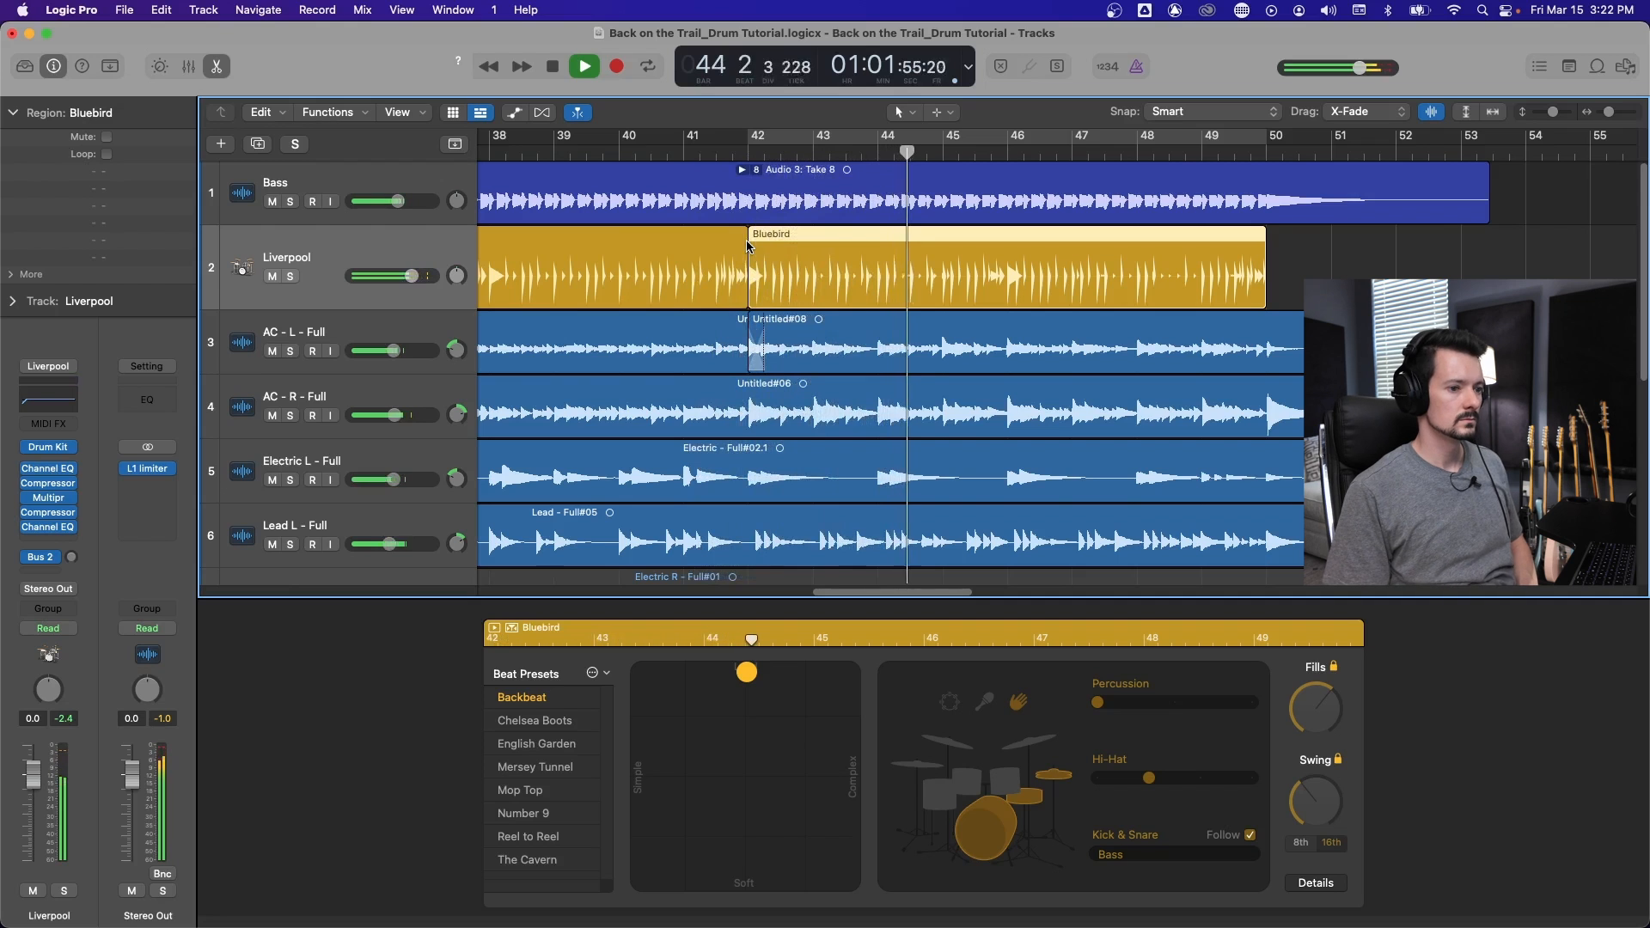
key(space)
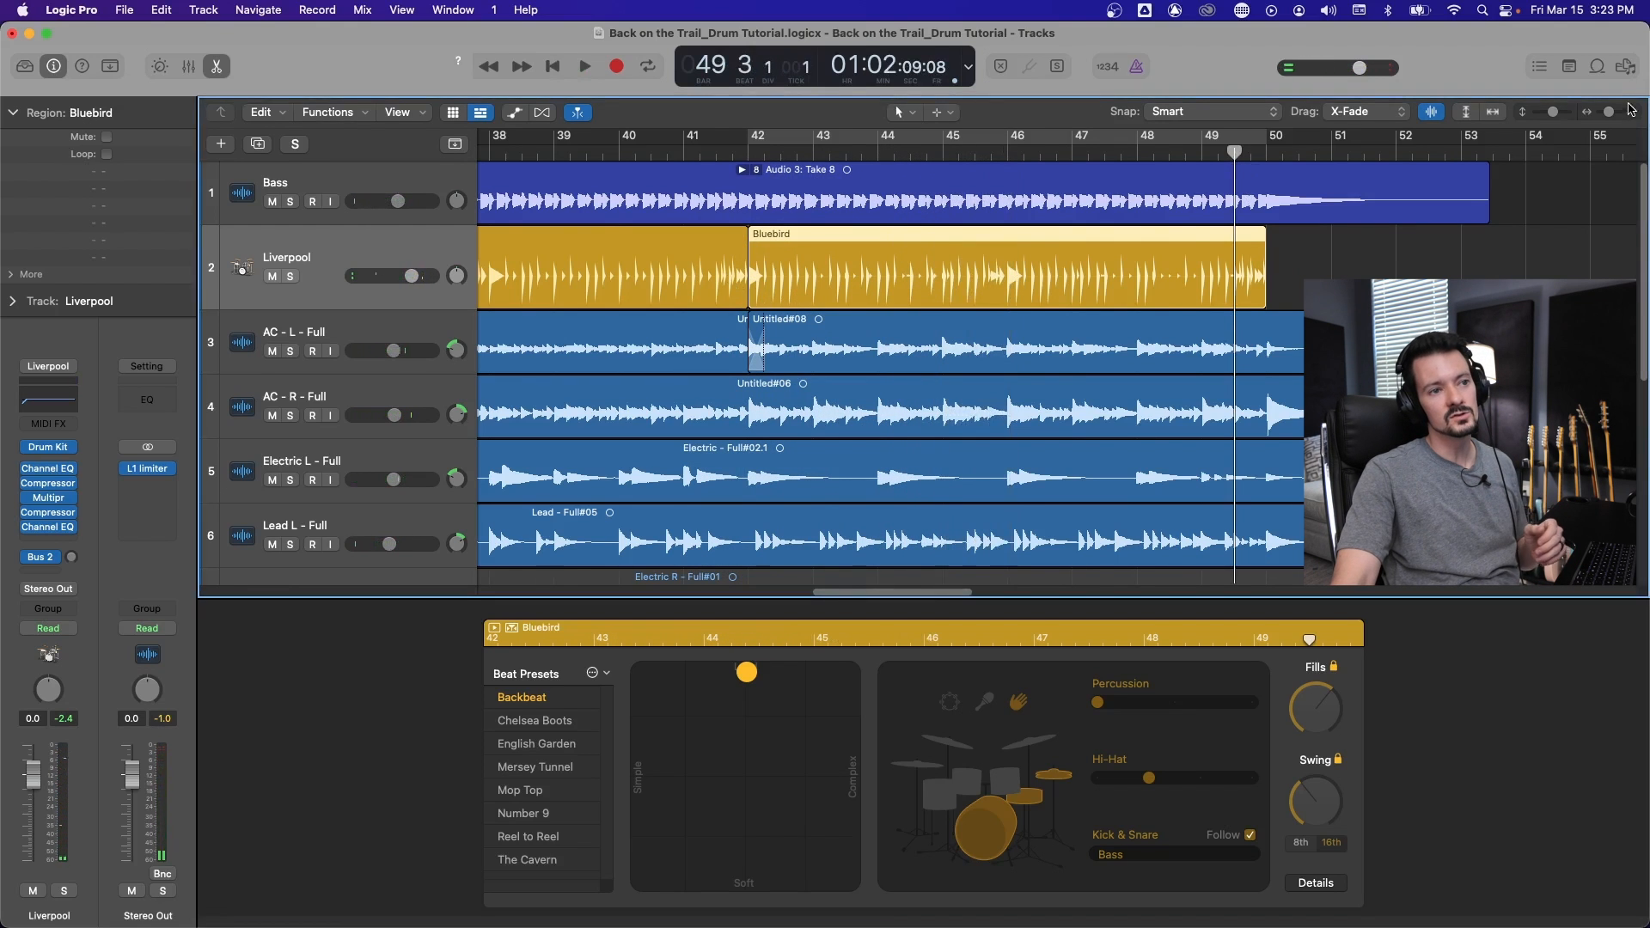
Extend the end of the last Bluebird region slightly past bar 50 and play the song's ending before and after the change.
key(super+Right)
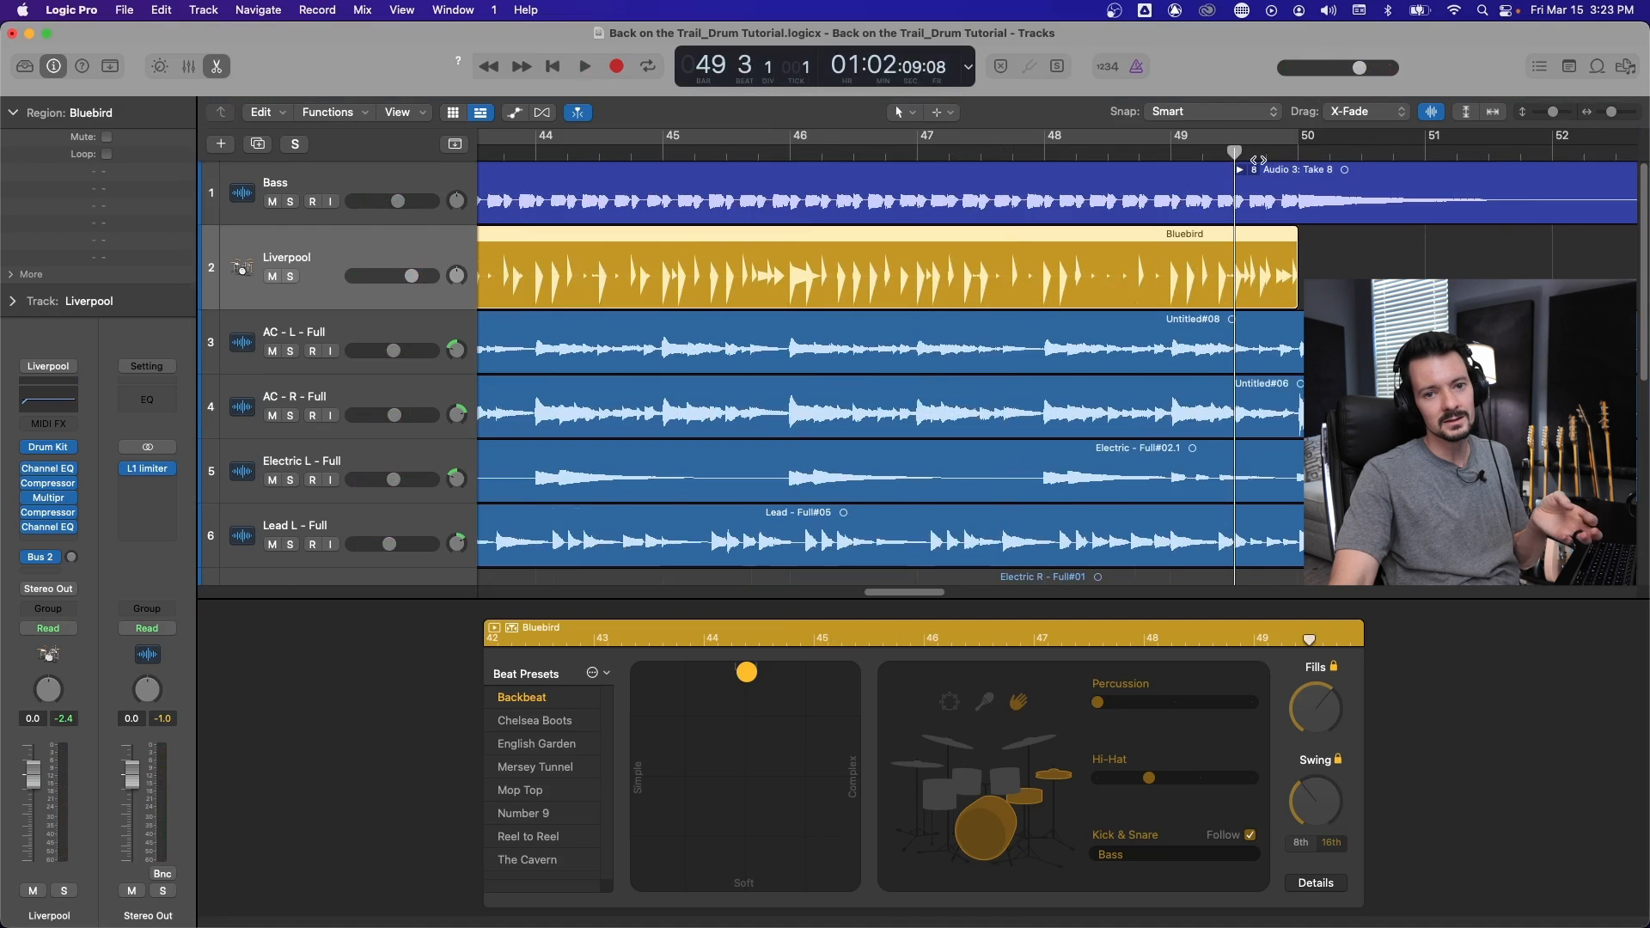
click(1169, 153)
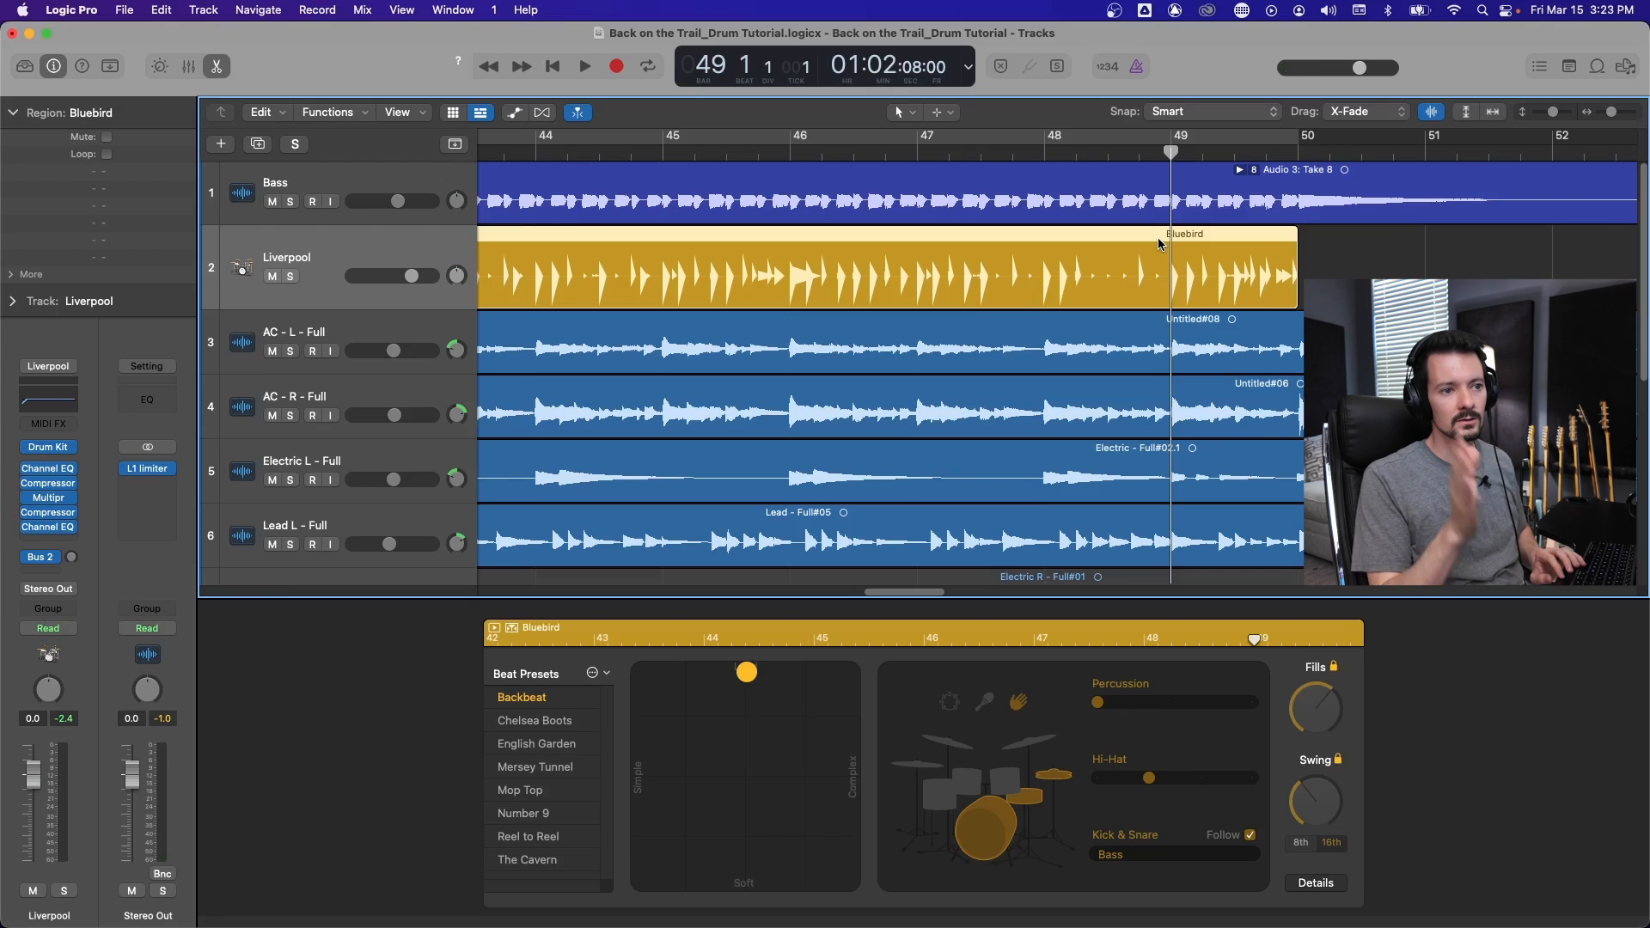
key(space)
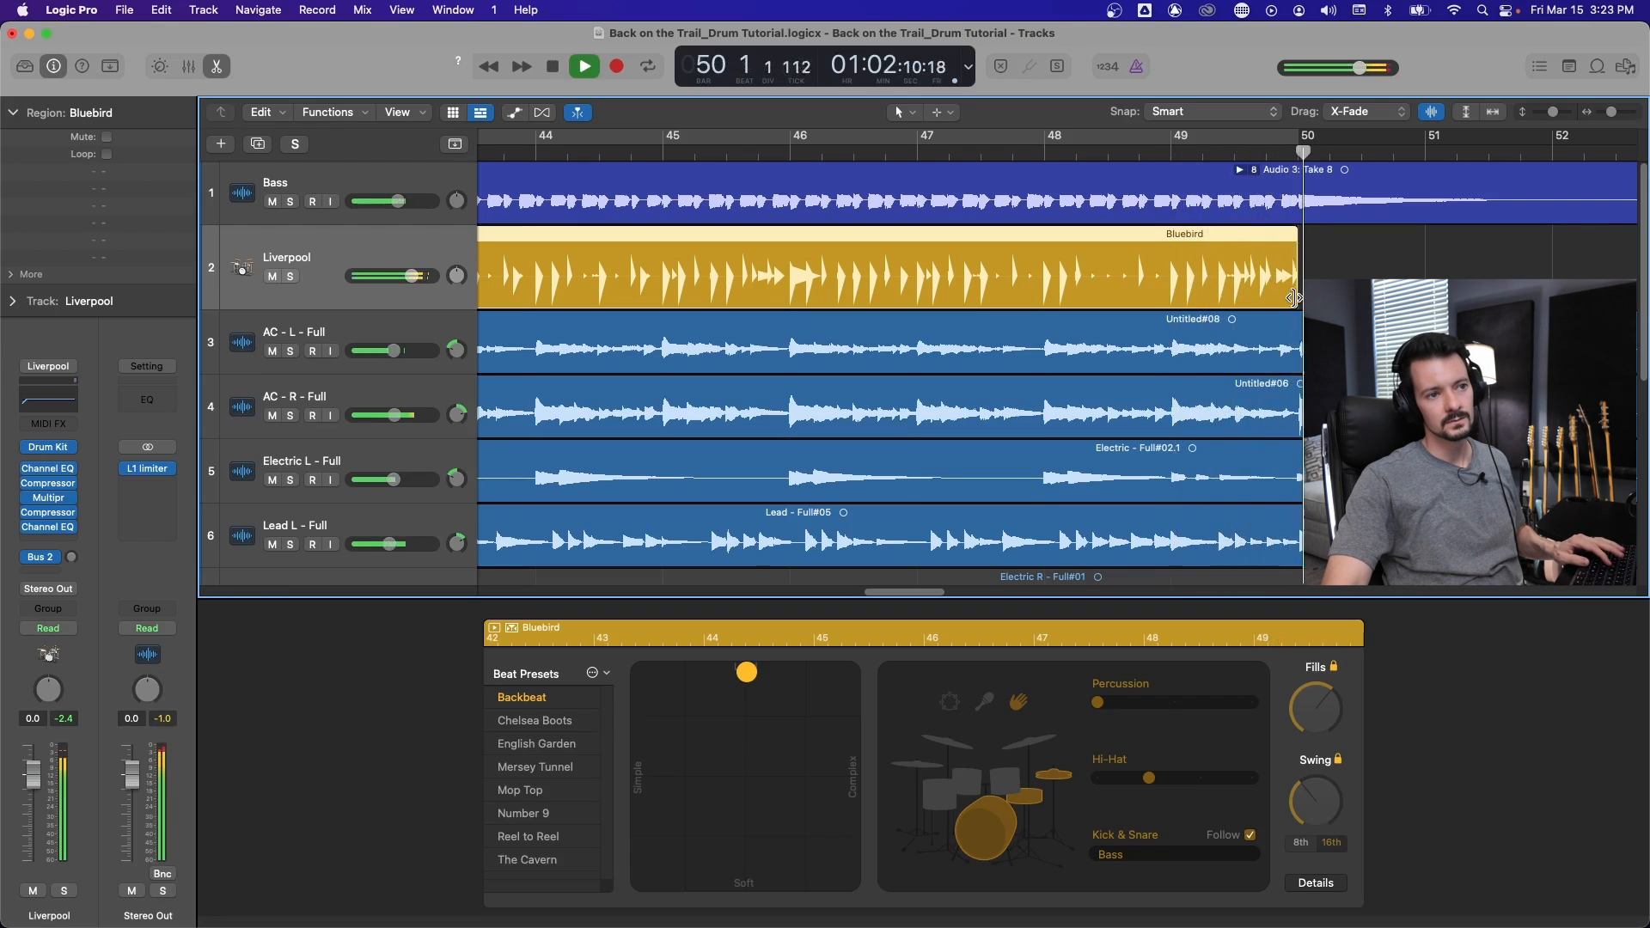
drag(1293, 298, 1306, 297)
click(1141, 152)
key(space)
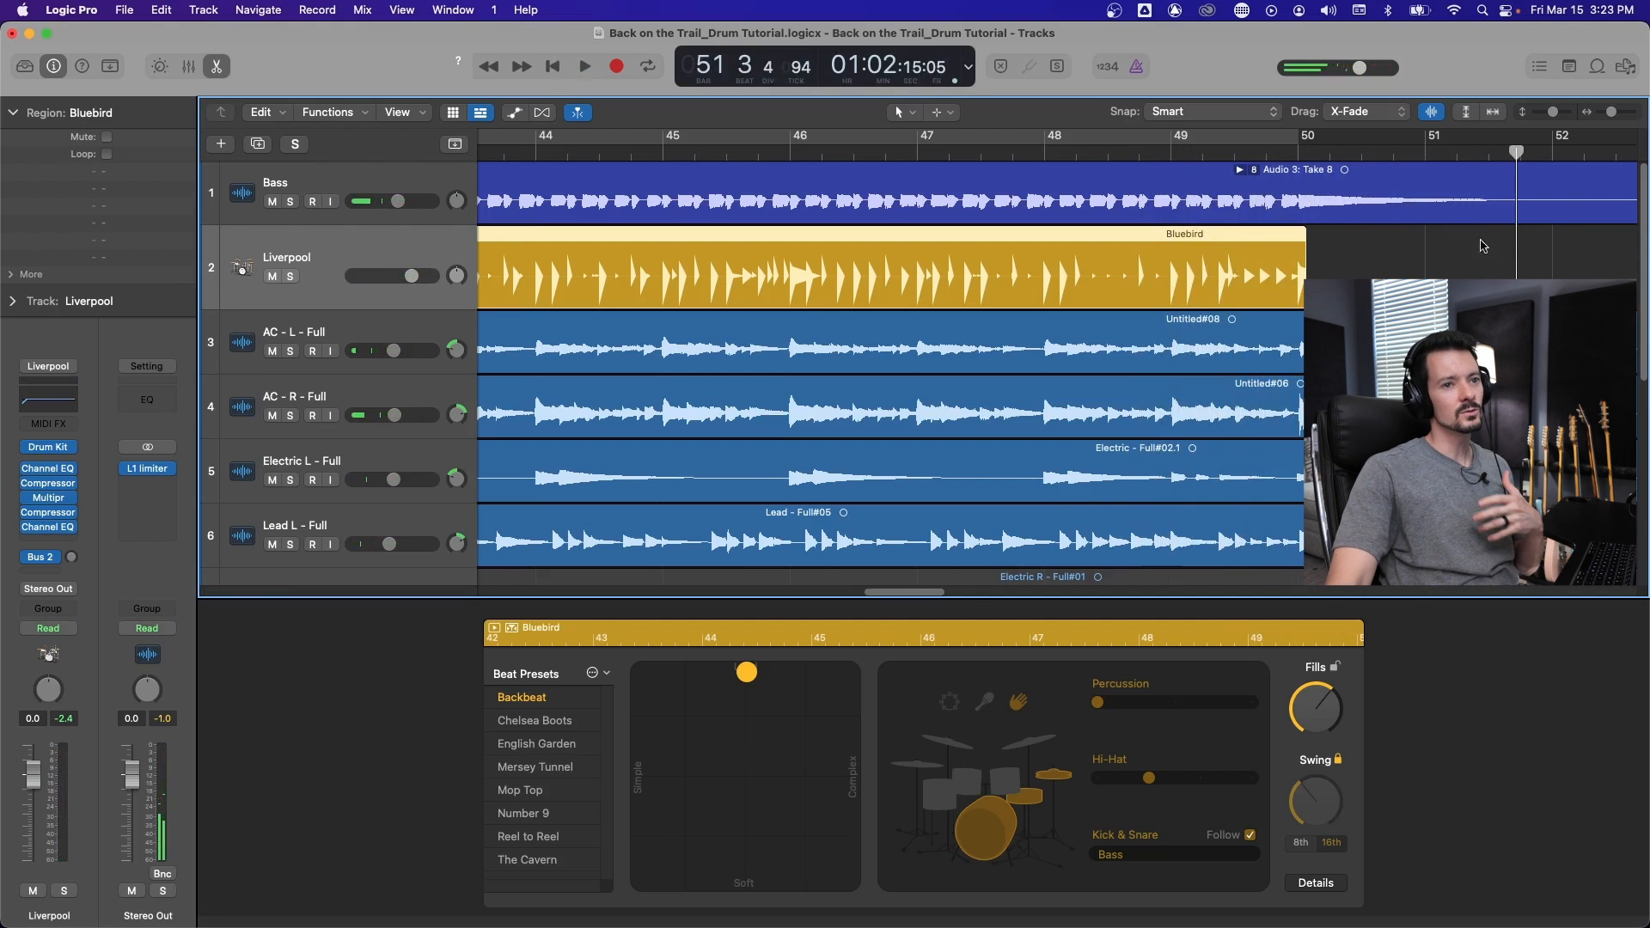
Show the mixer and inspect the first and last Channel EQ plug-ins on the Liverpool channel.
drag(1612, 112, 1606, 112)
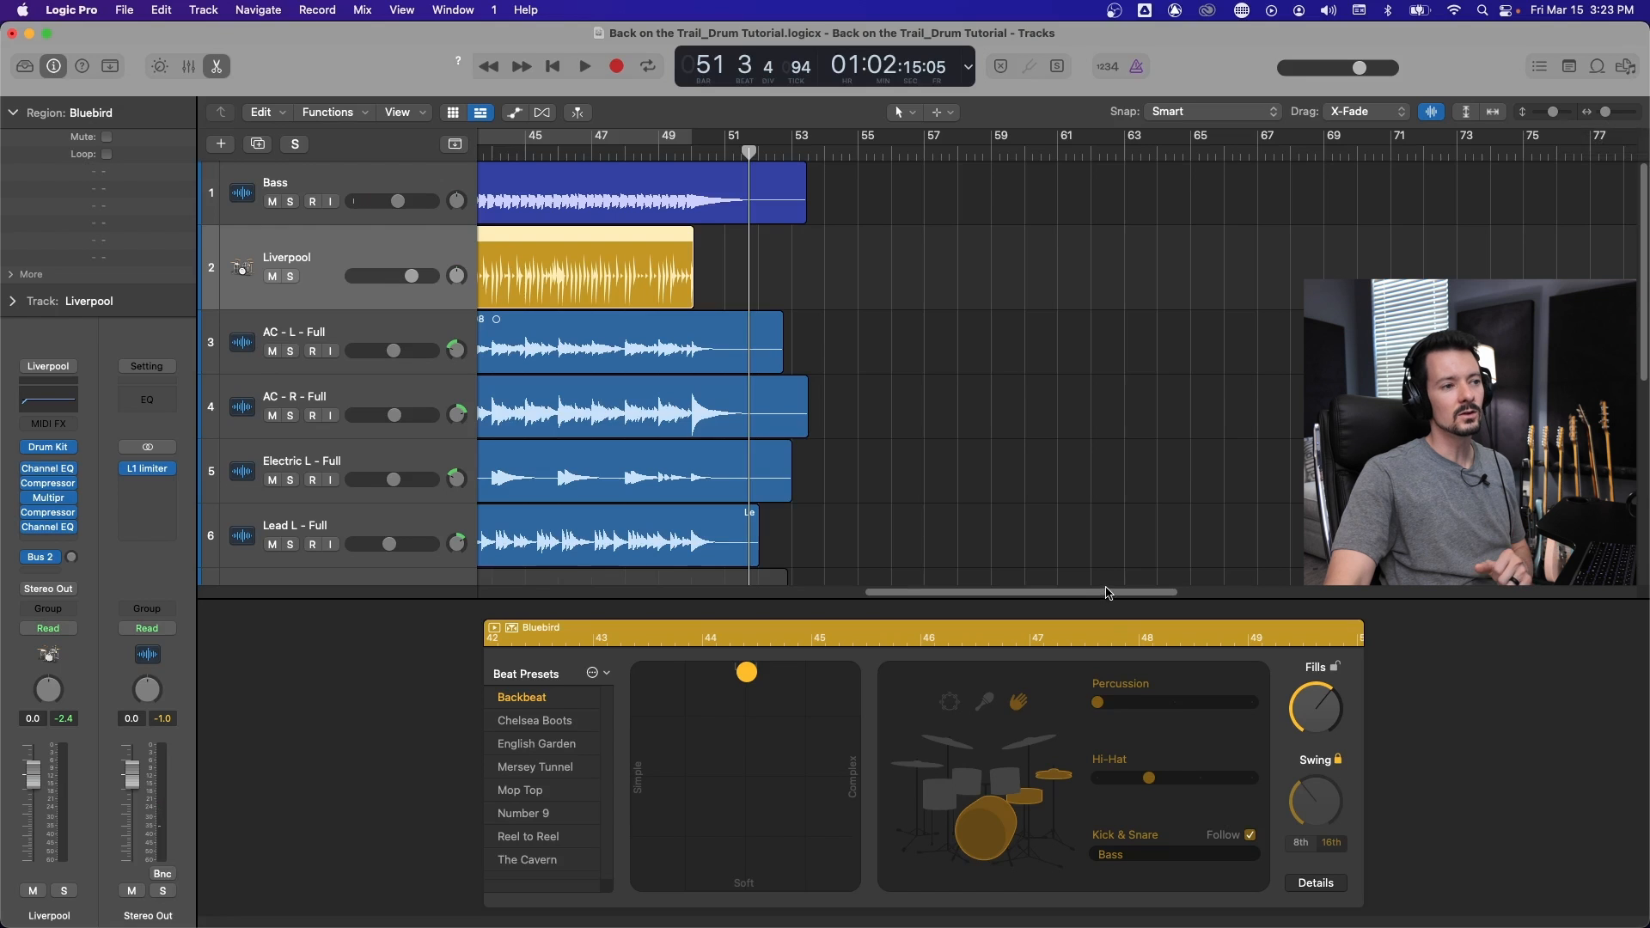
drag(1108, 593, 778, 592)
drag(1607, 112, 1604, 111)
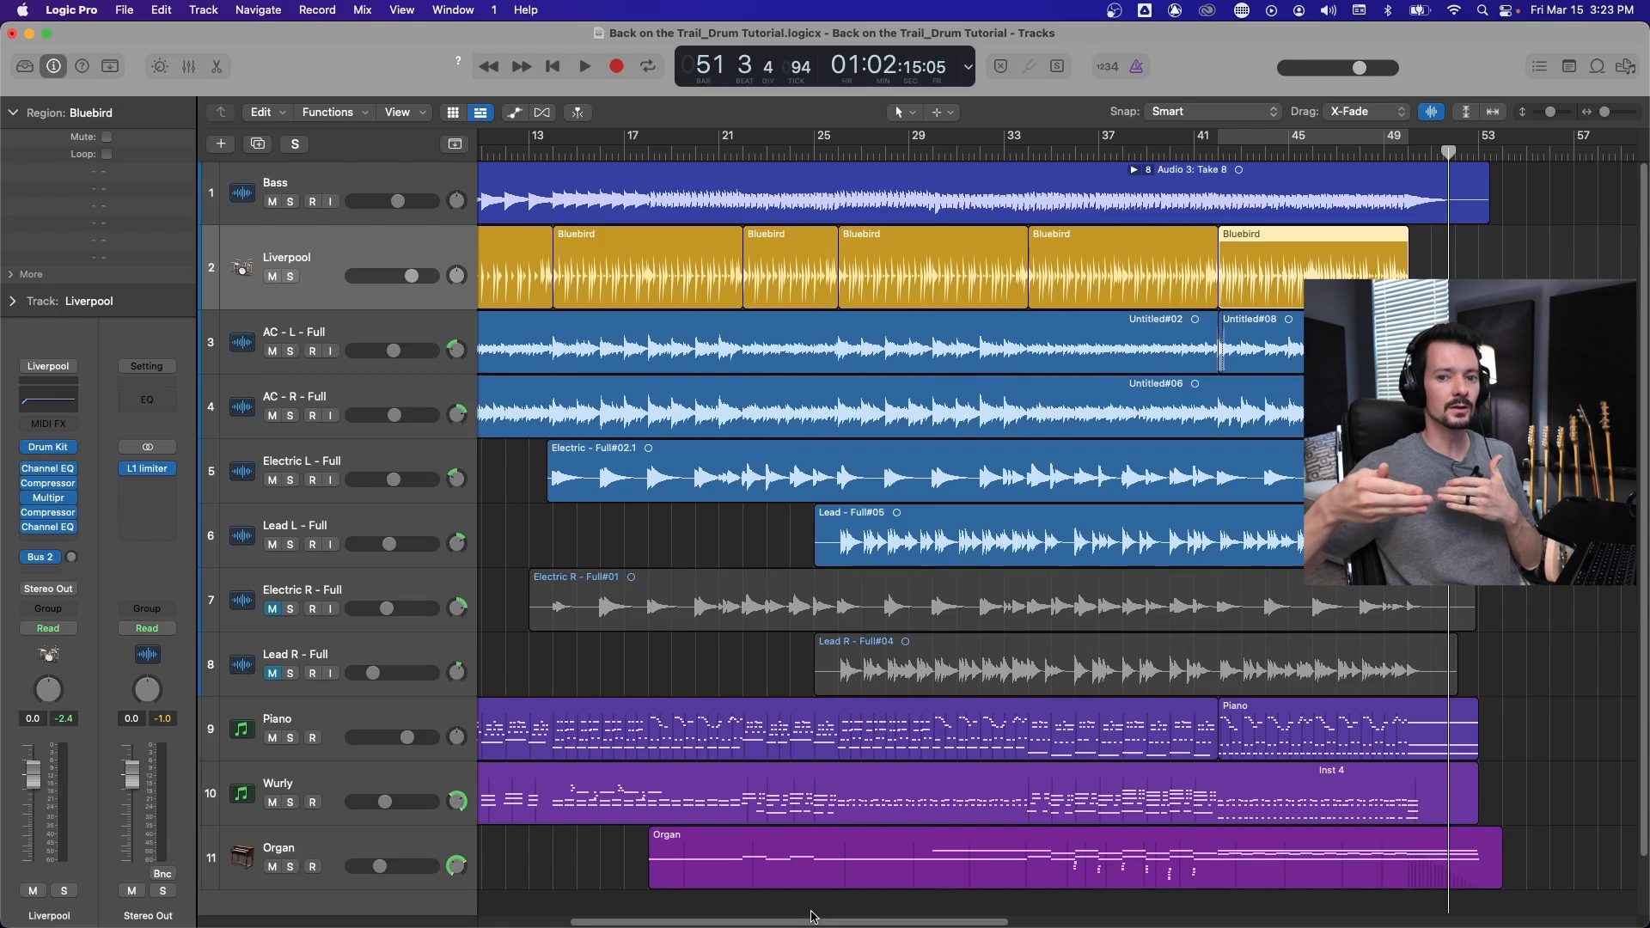
key(x)
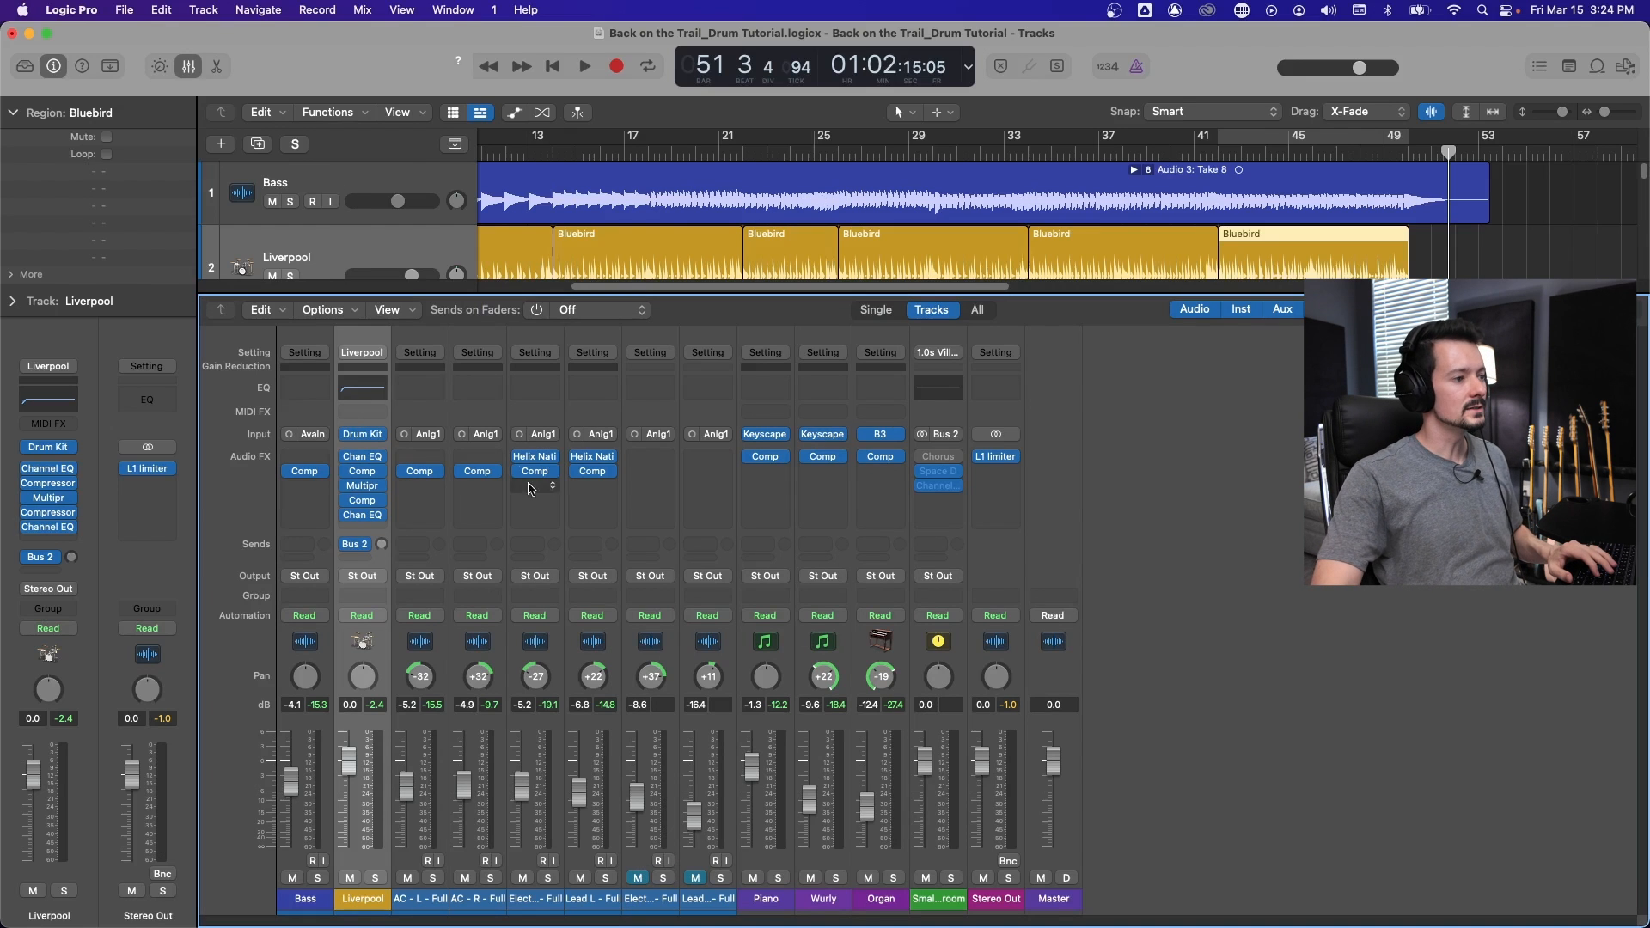
scroll(469, 224, down, 2)
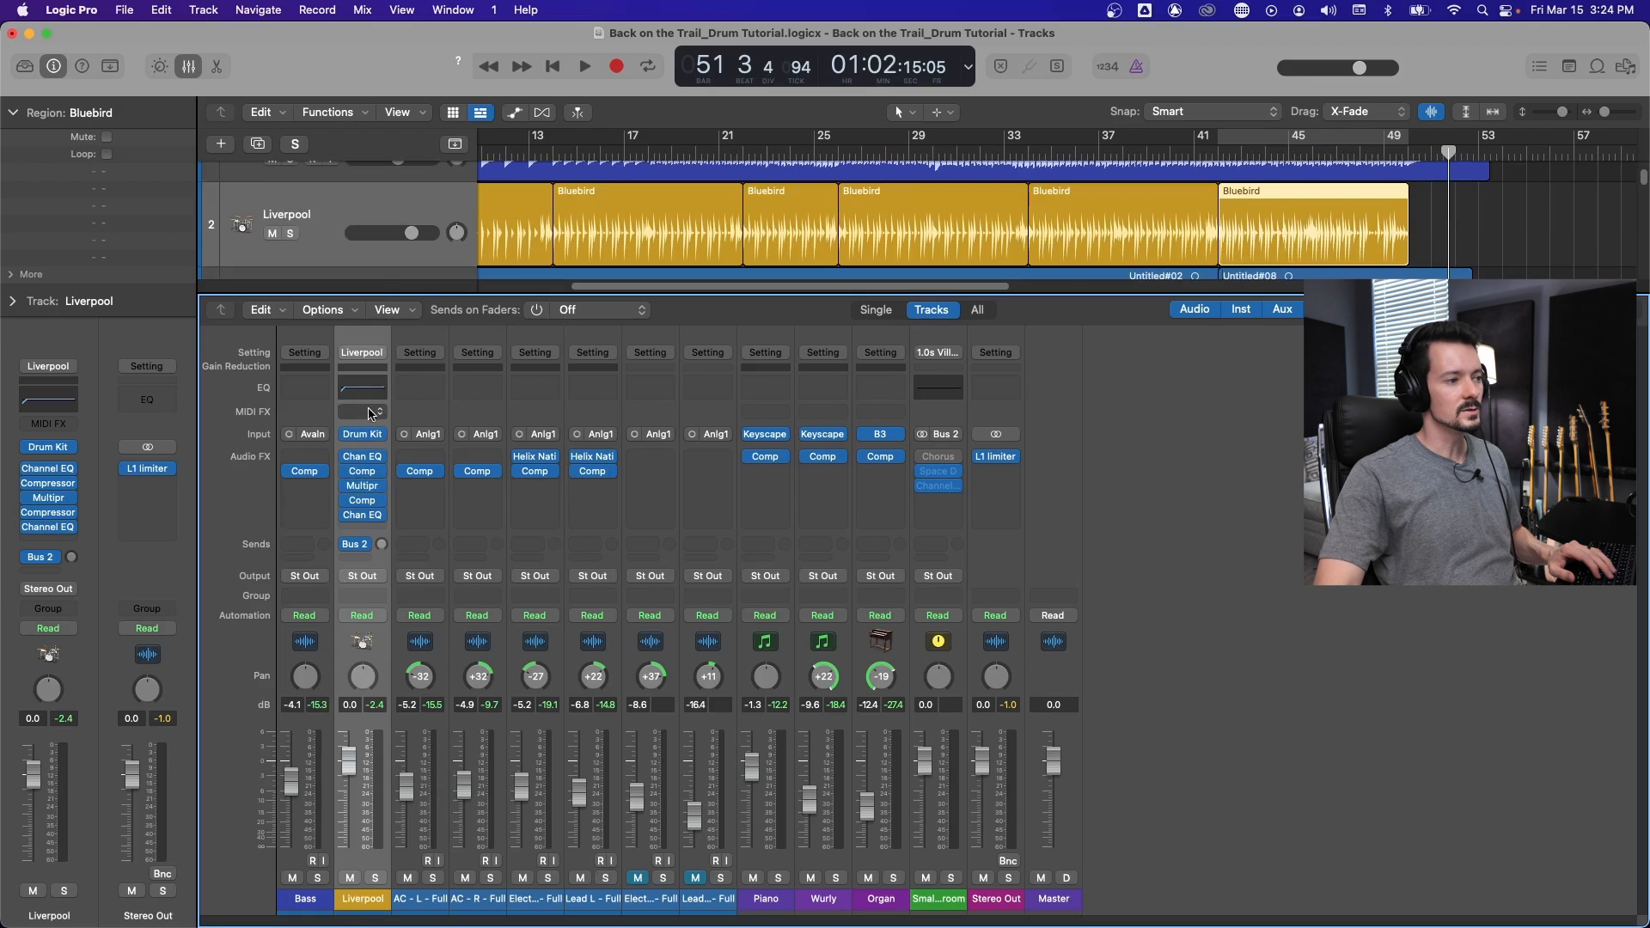
click(362, 459)
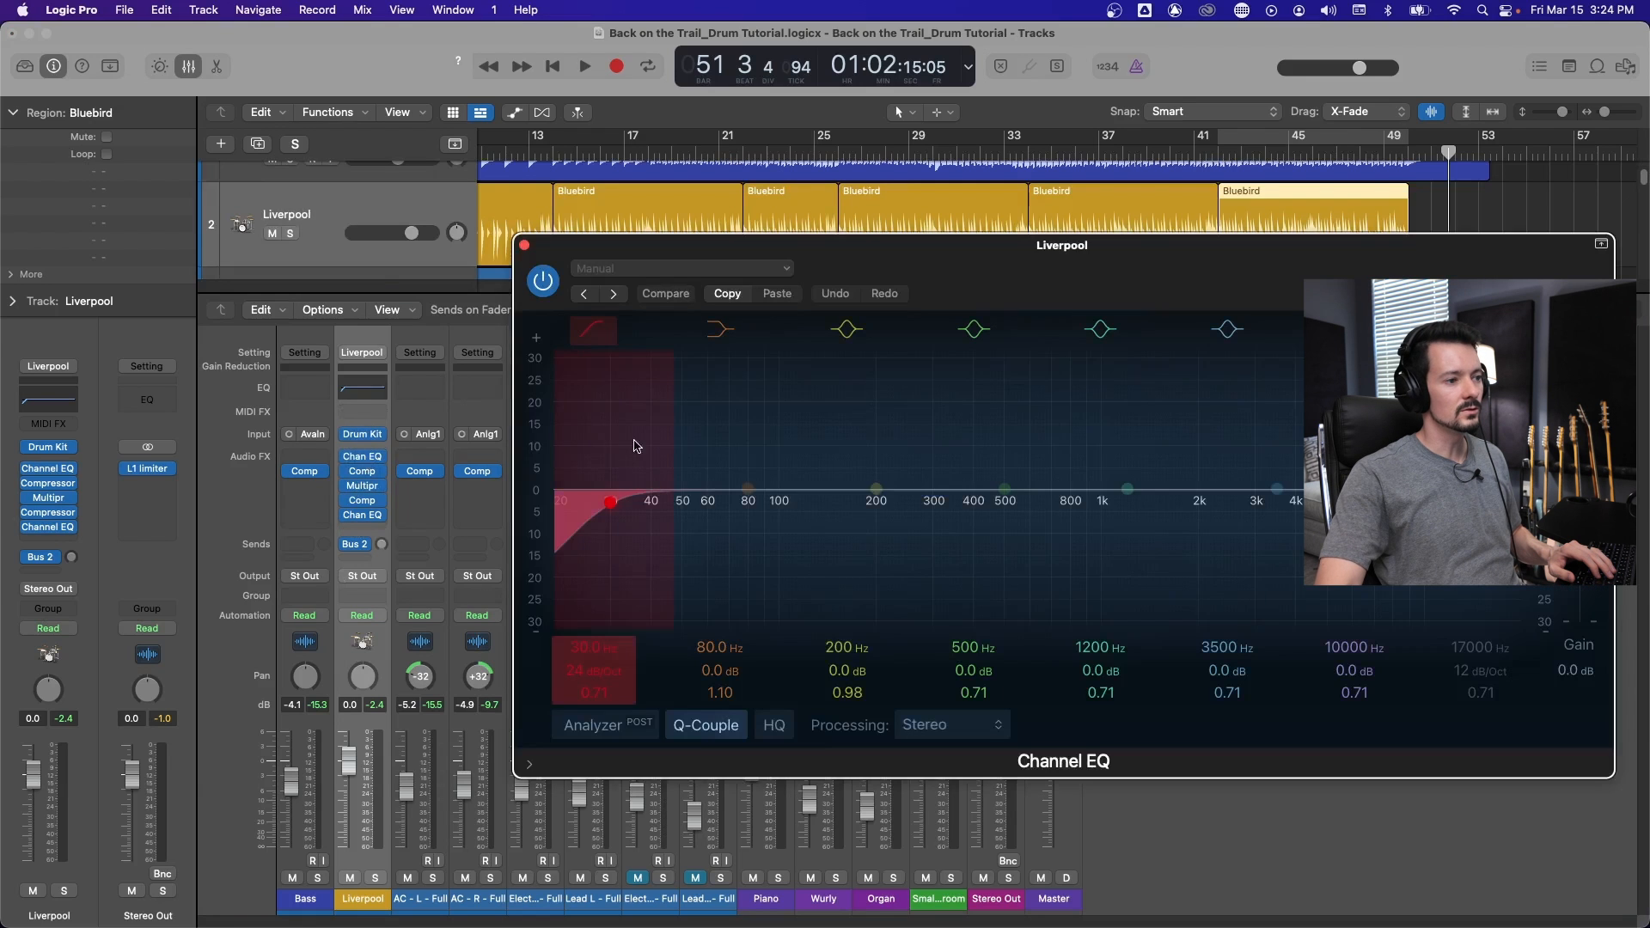
click(525, 249)
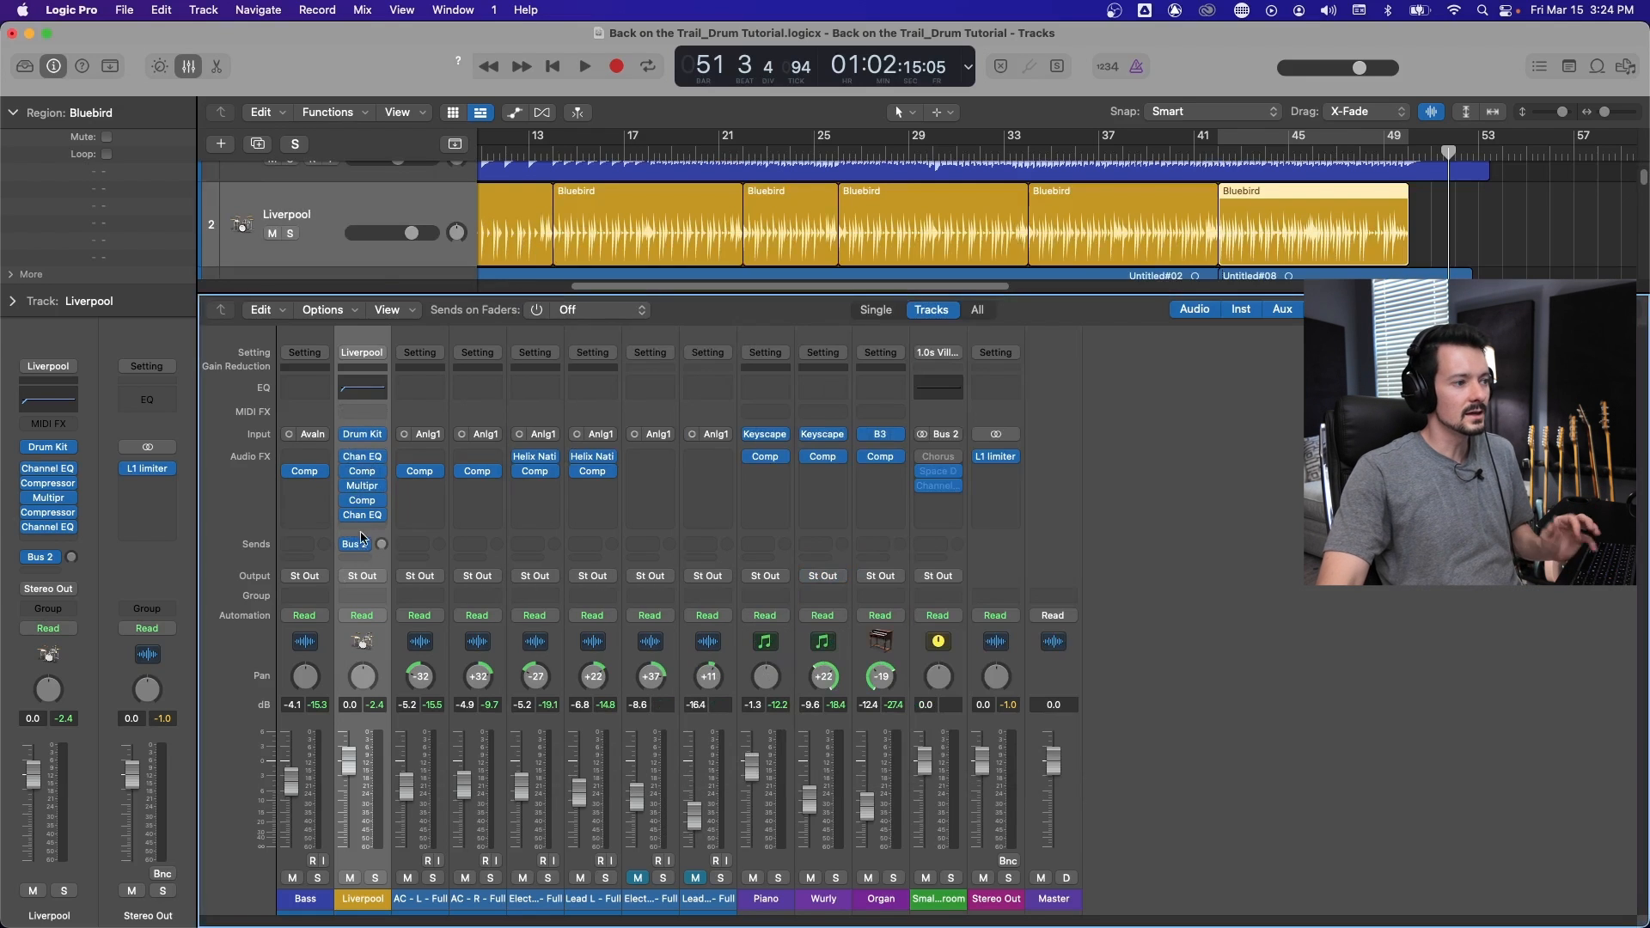
click(362, 515)
click(525, 247)
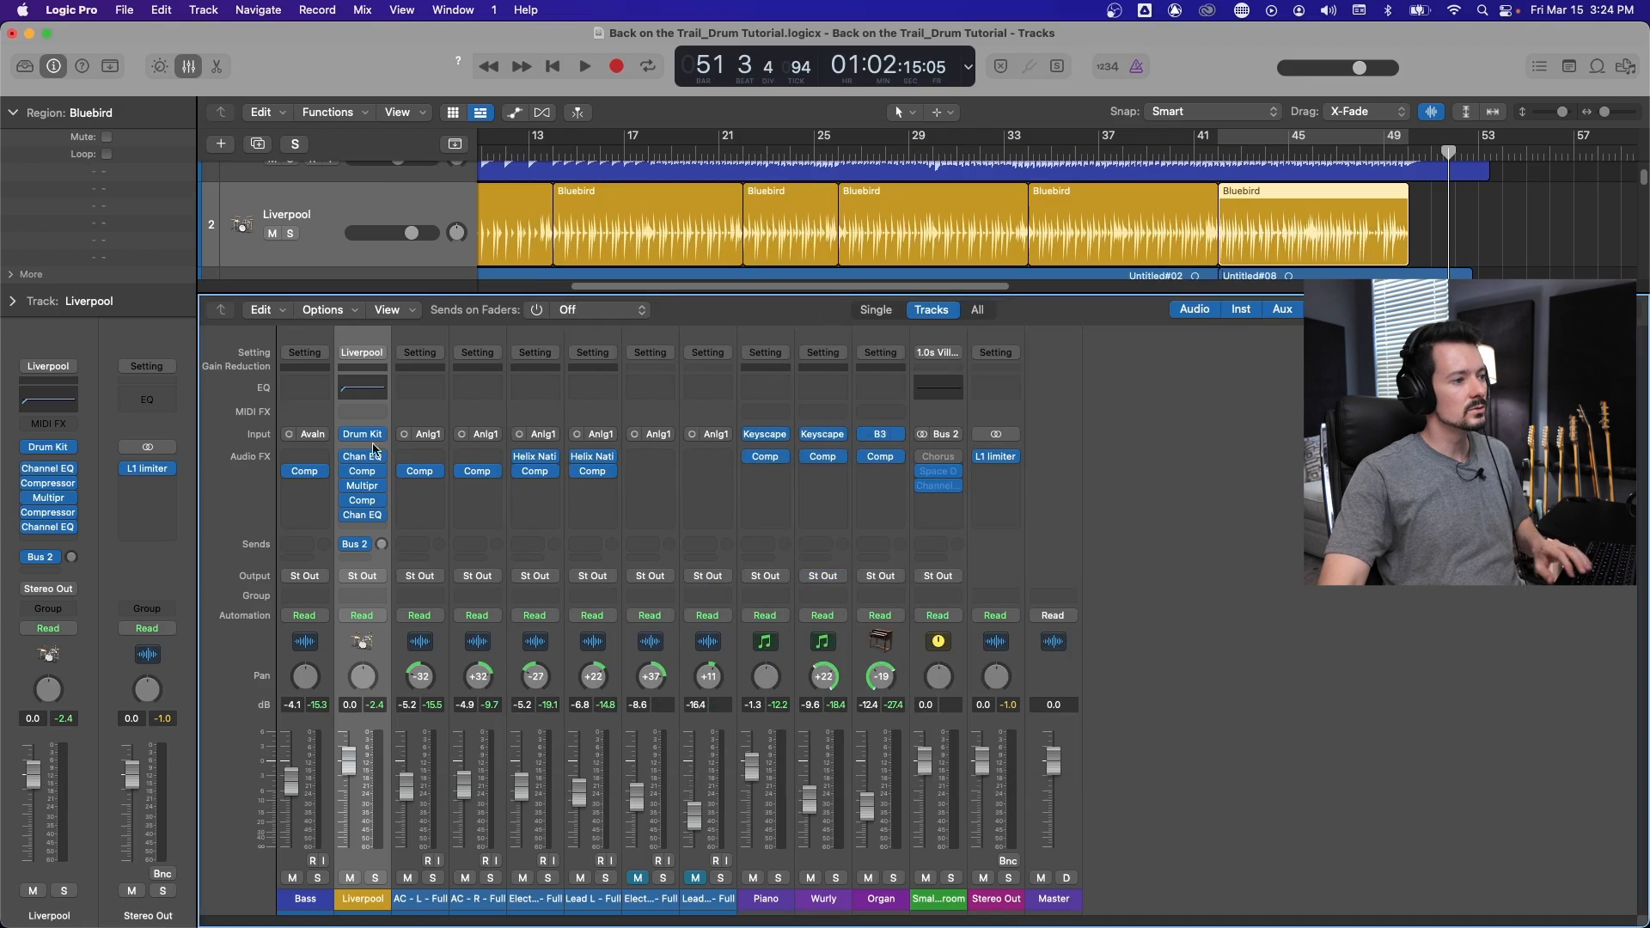
Remove all five audio effects and the Bus 2 send from the Liverpool channel.
click(379, 457)
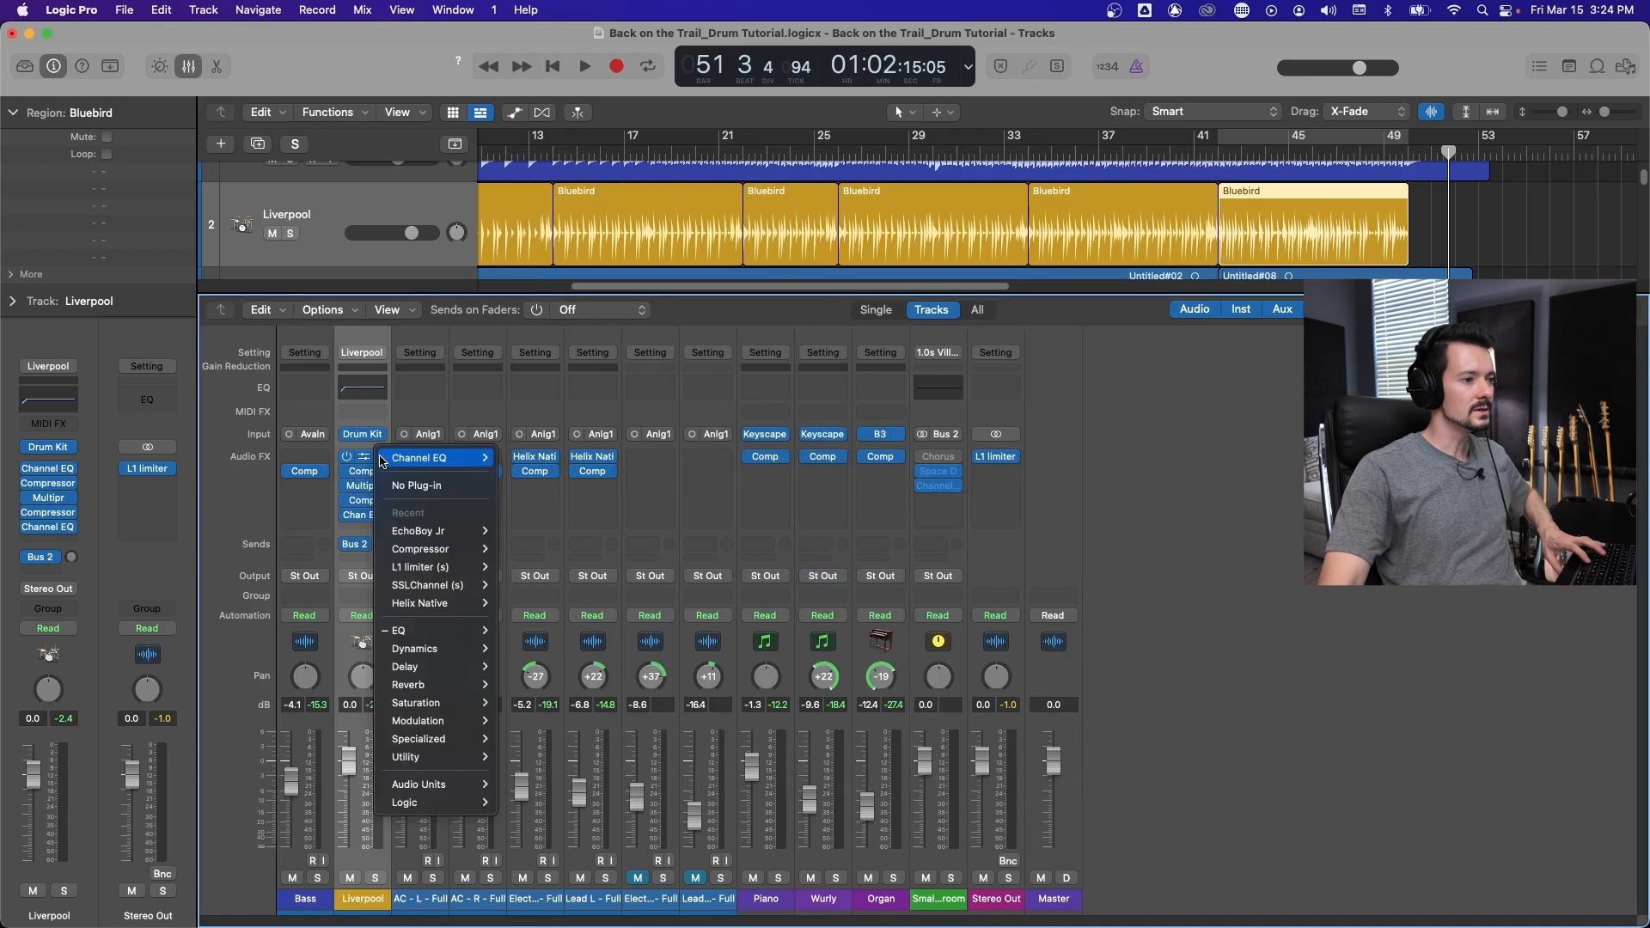
click(414, 484)
click(380, 471)
click(416, 500)
click(381, 485)
click(417, 515)
click(381, 502)
click(417, 530)
click(381, 515)
click(405, 551)
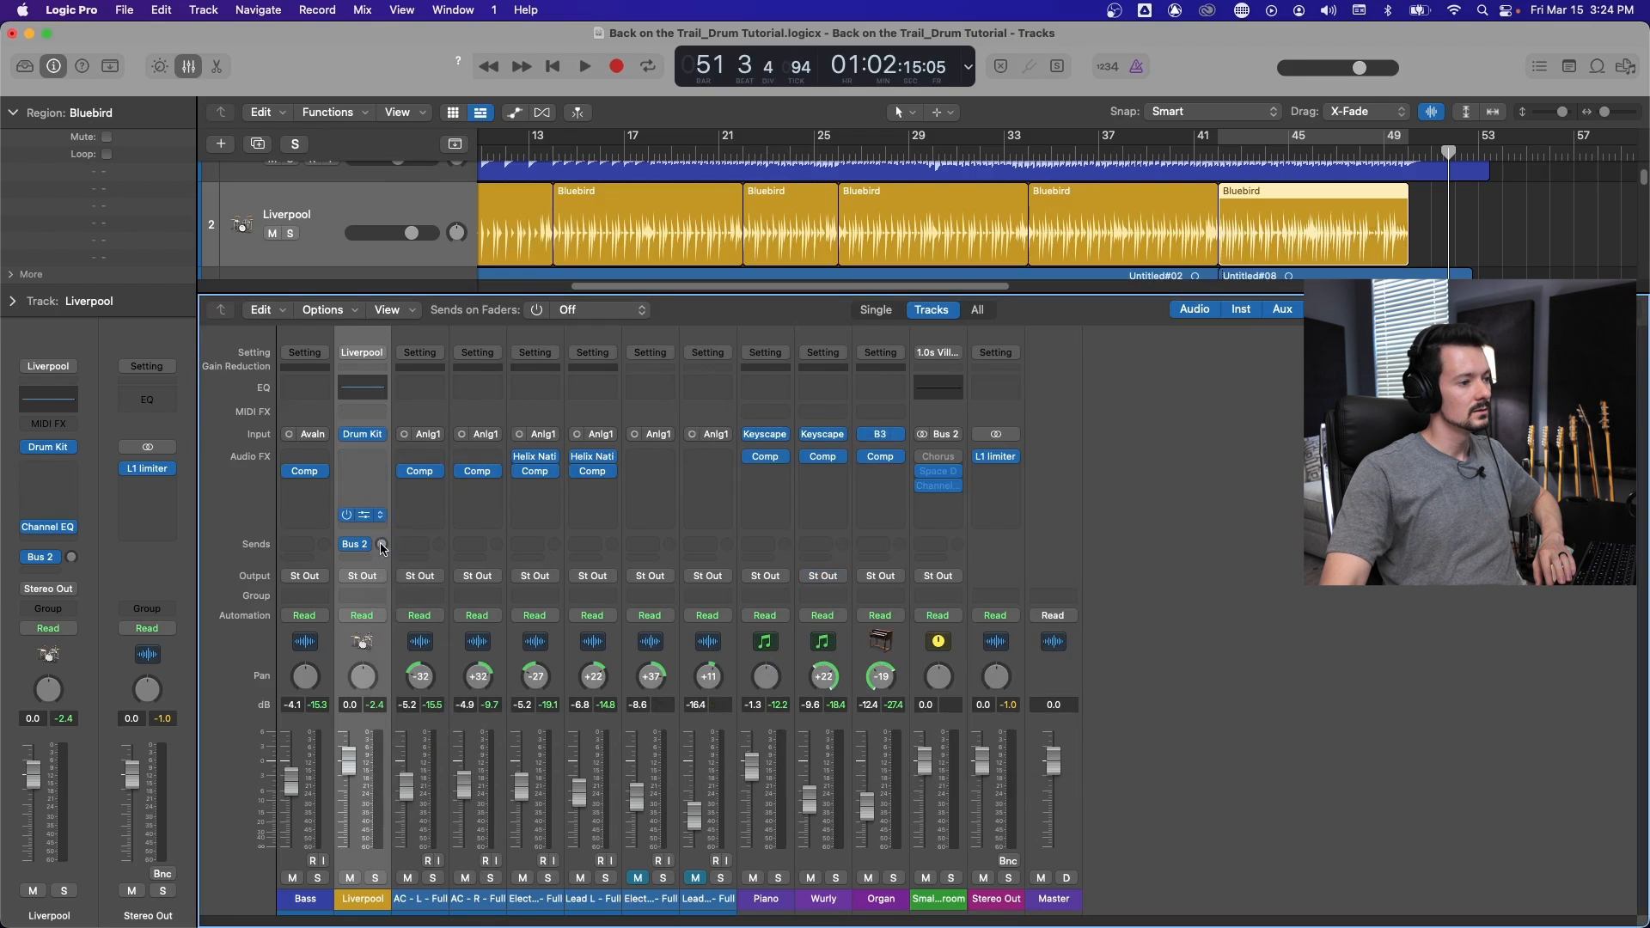
click(365, 545)
click(395, 664)
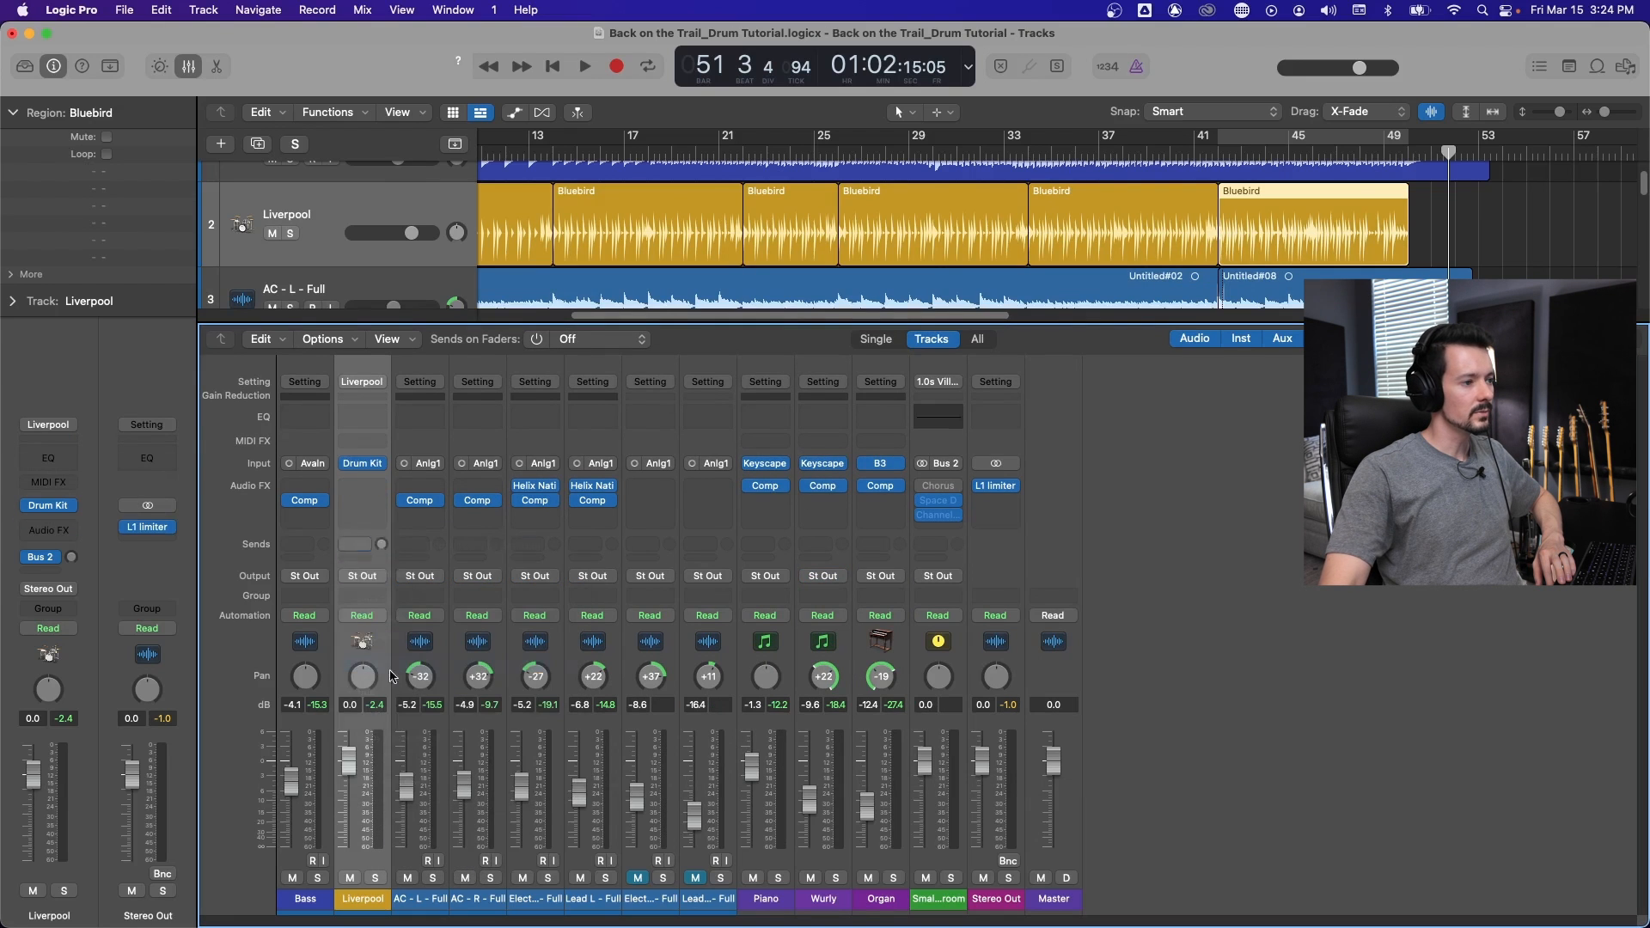
Inspect the Drum Kit Designer instrument on the Liverpool channel.
click(365, 474)
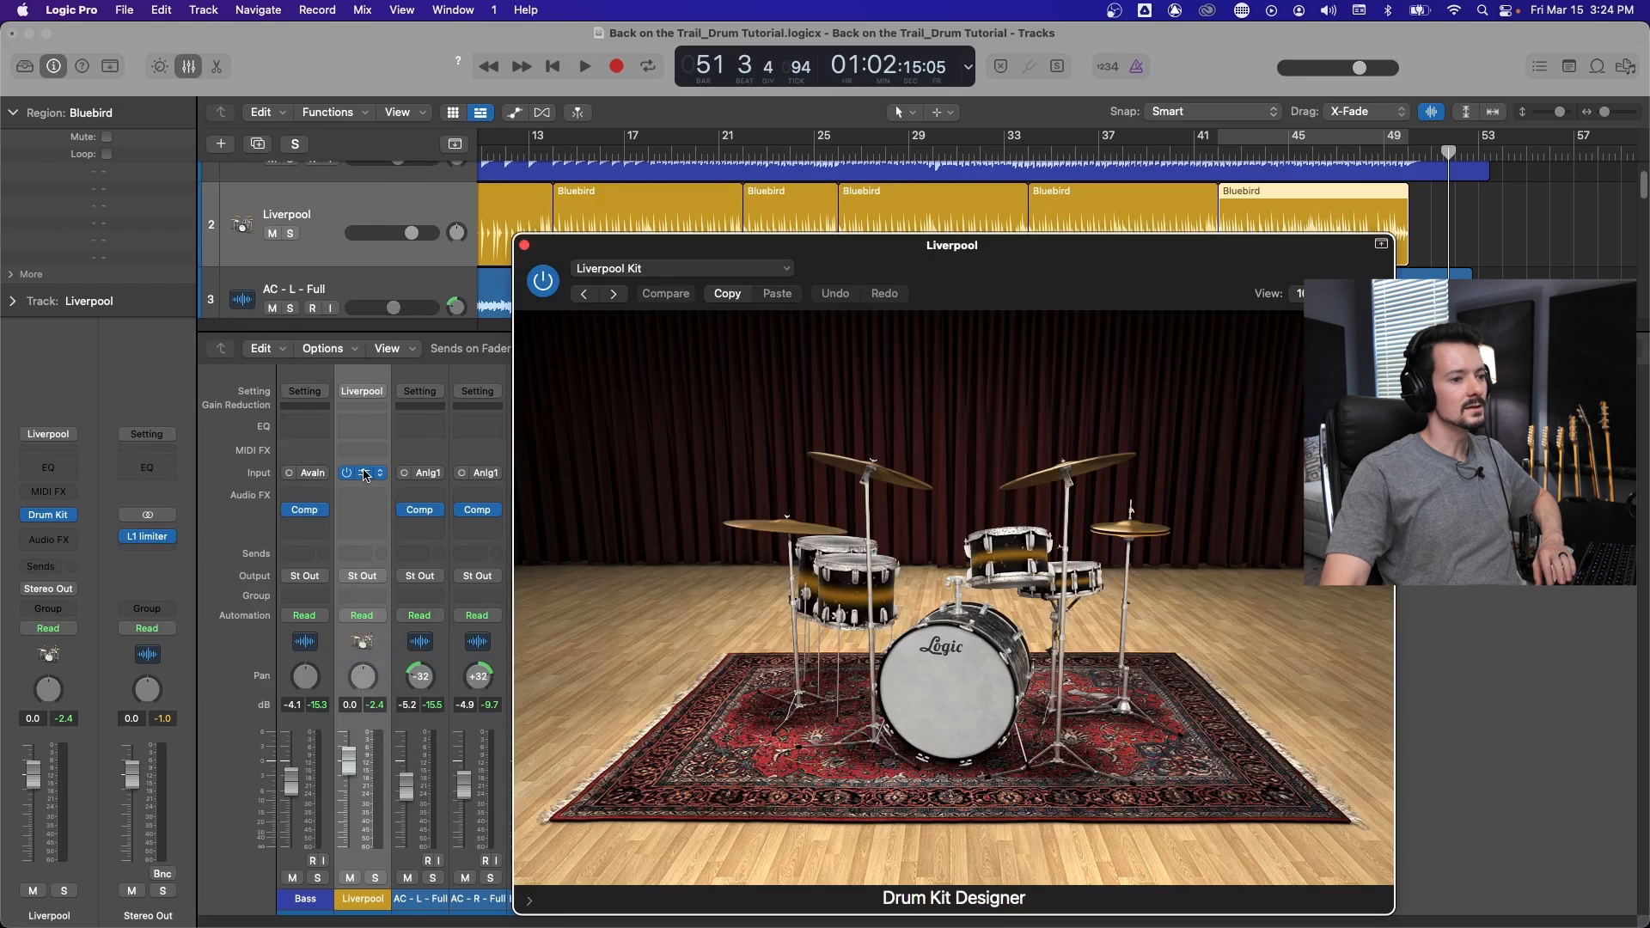
drag(1168, 301, 962, 235)
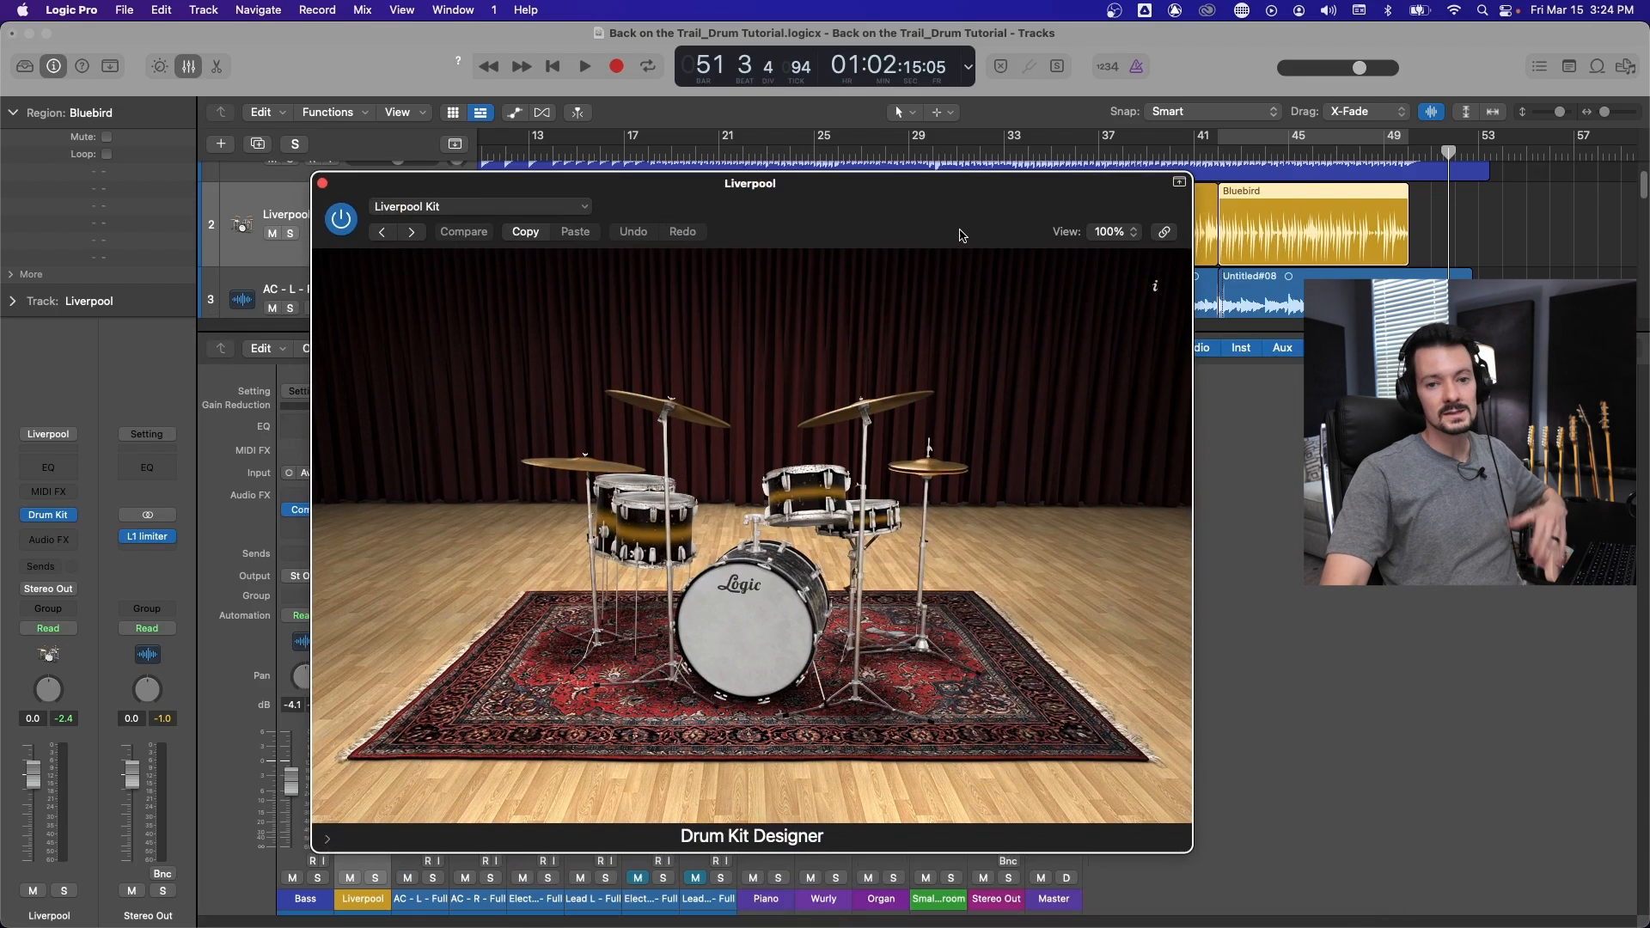
click(324, 183)
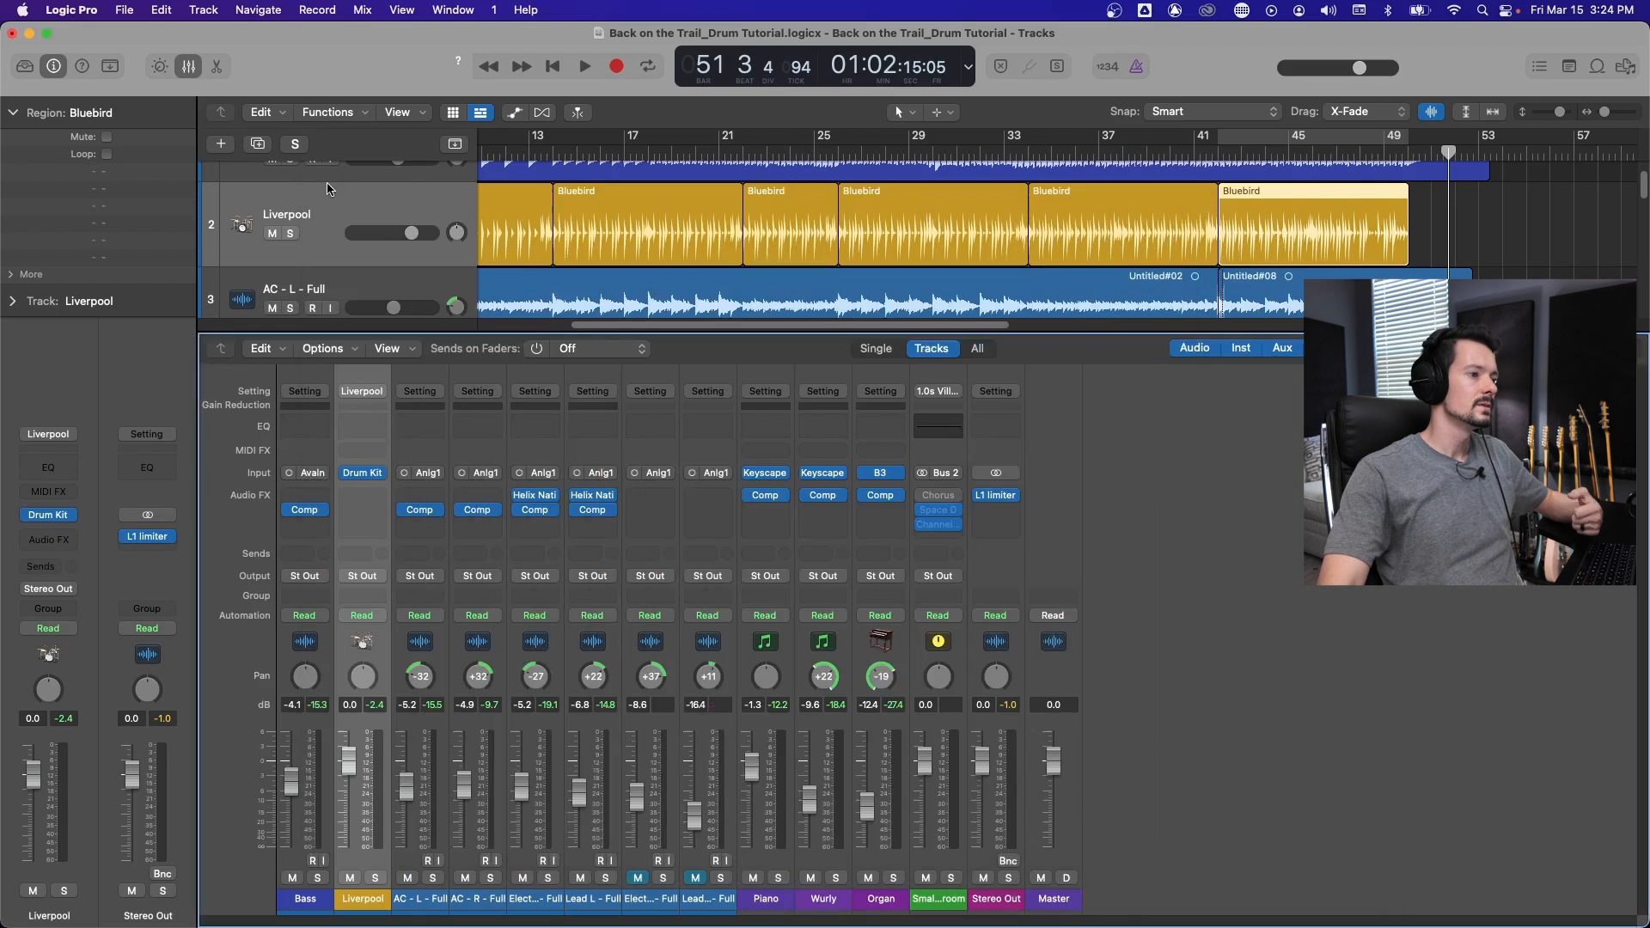
Reload Drum Kit Designer as a multi-output instrument on the Liverpool channel and play the soloed drums from bar 22.
click(381, 477)
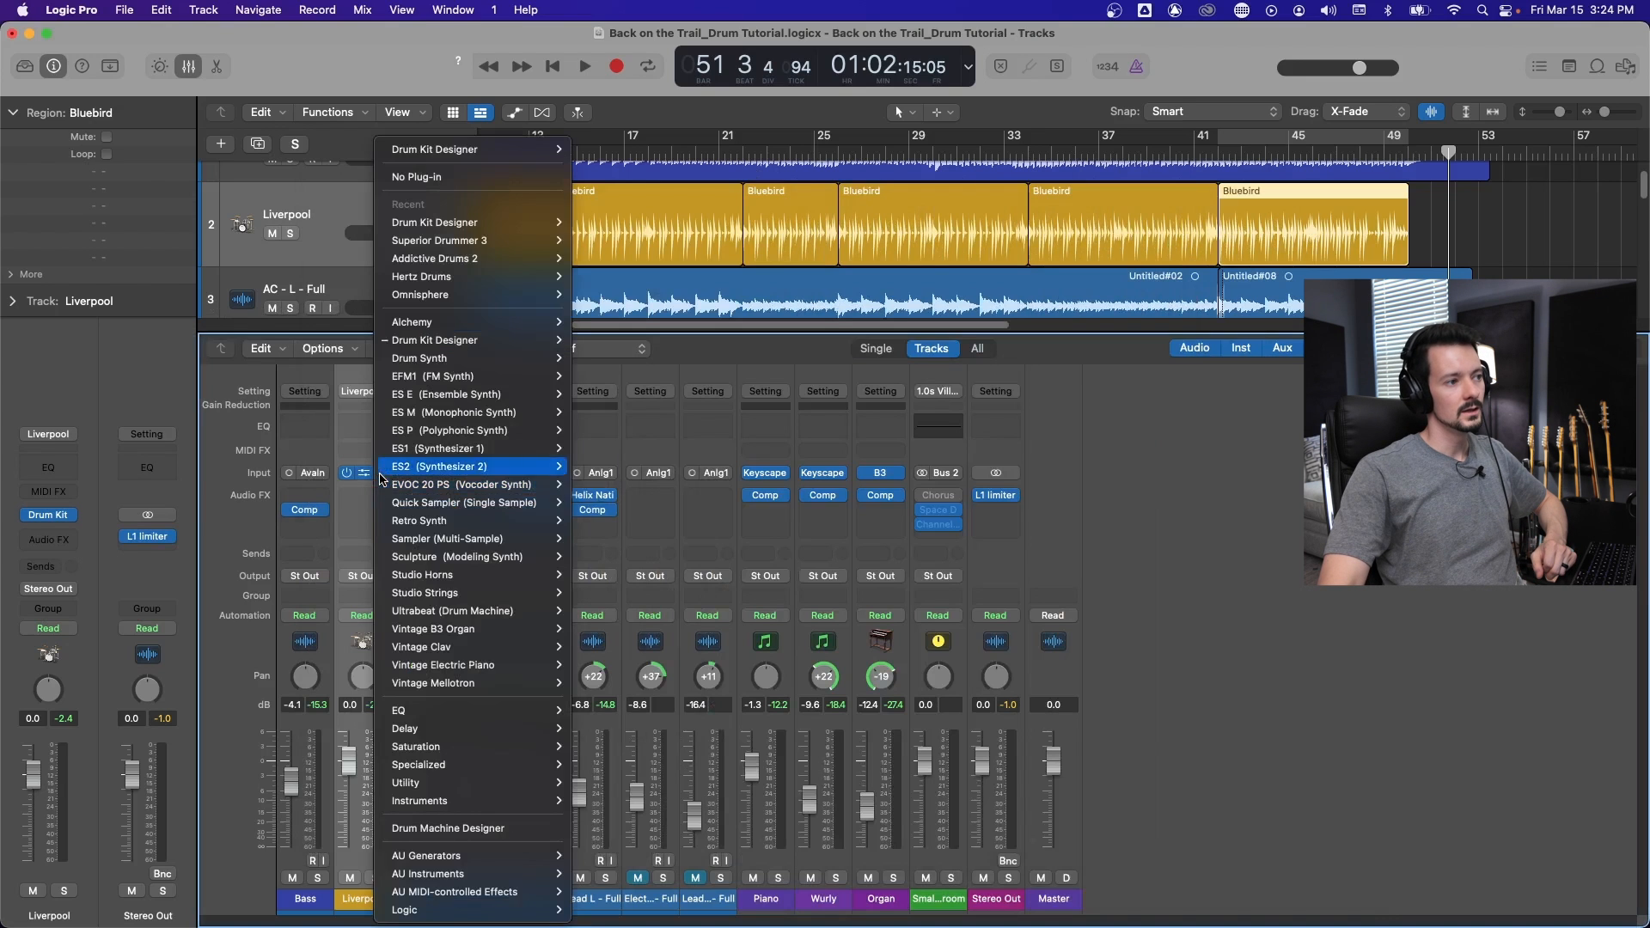
mouse_move(451, 342)
click(613, 360)
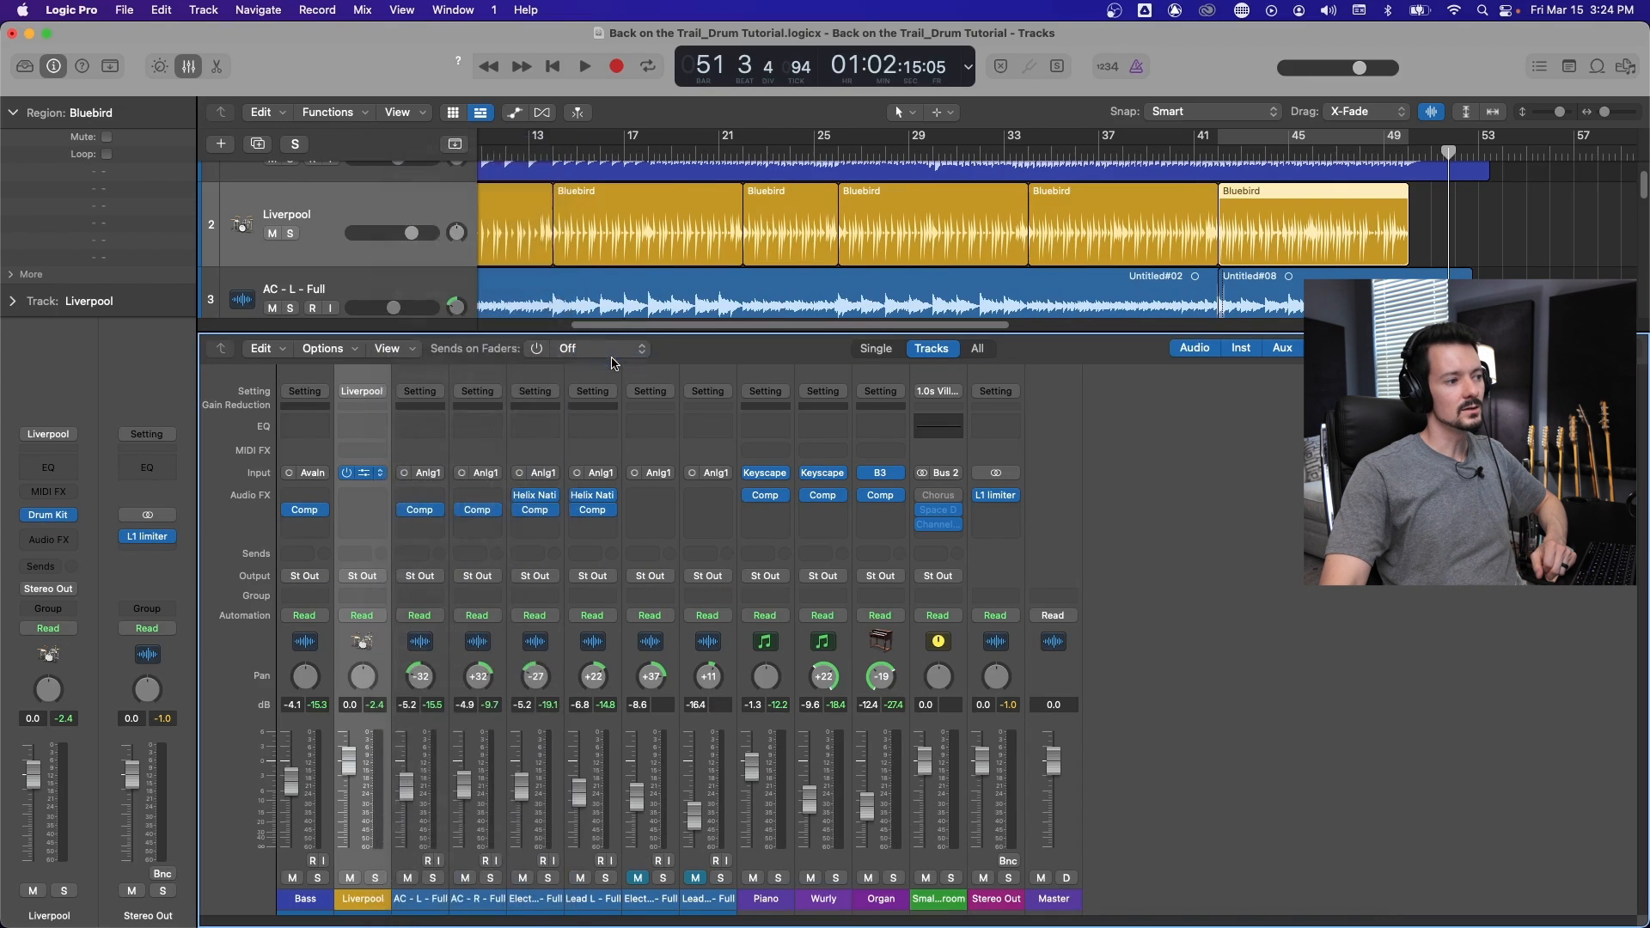
click(753, 150)
key(space)
click(377, 878)
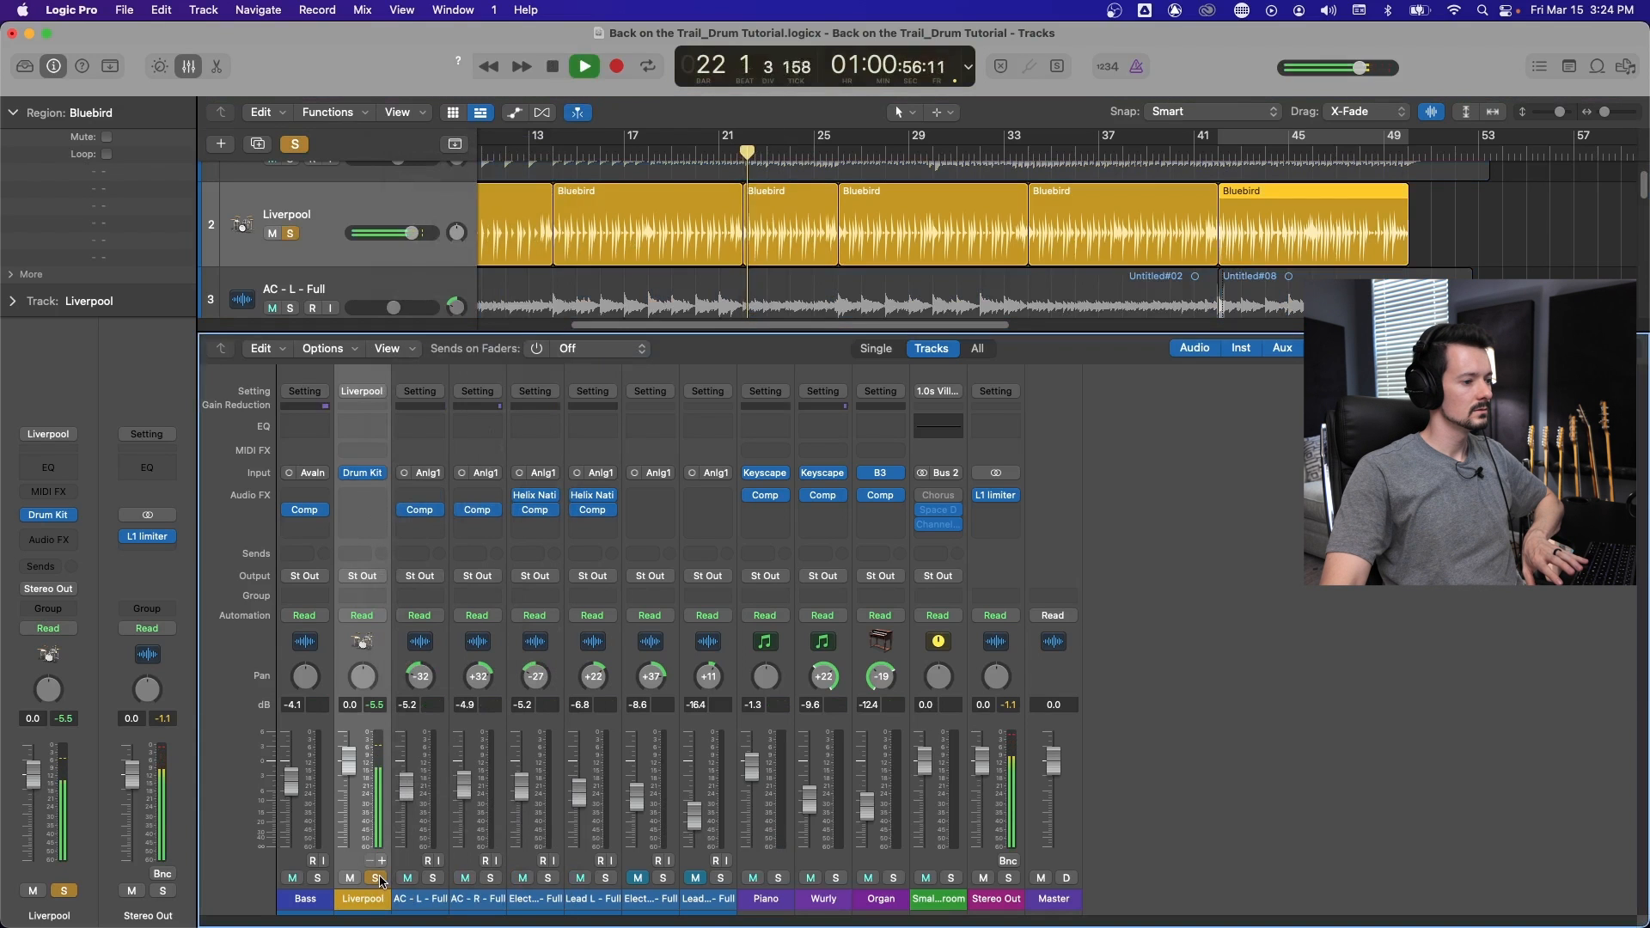
key(space)
click(376, 879)
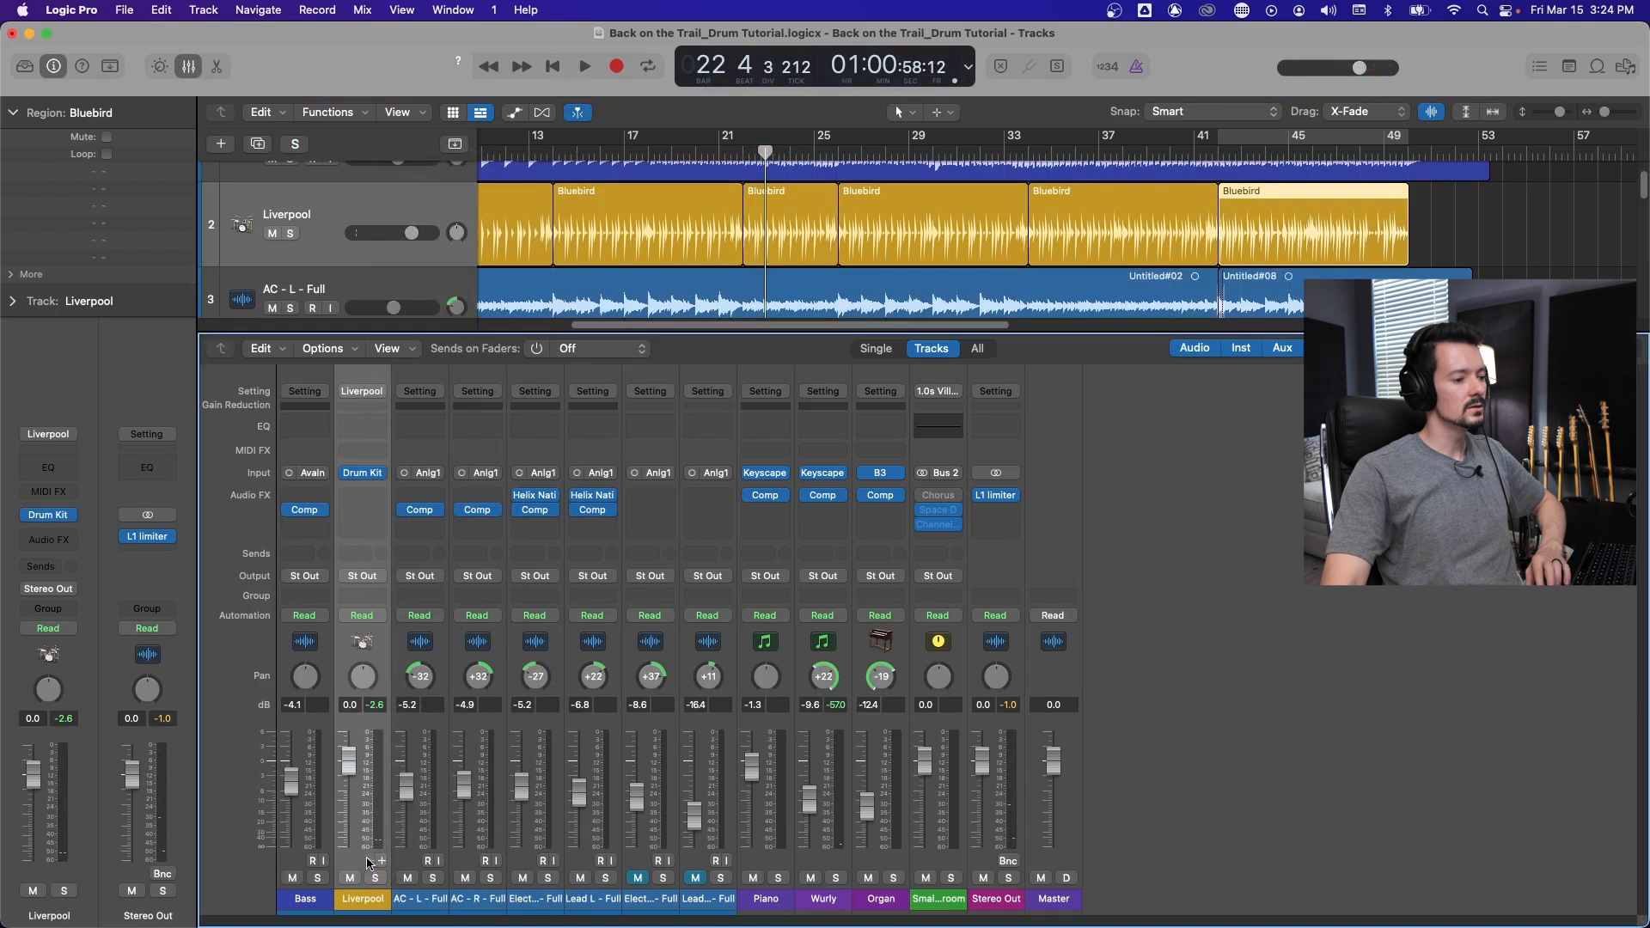
Add four separate output channels for the Liverpool kit, covering Kick, Snare, Toms and Hi-Hat/Perc.
click(382, 862)
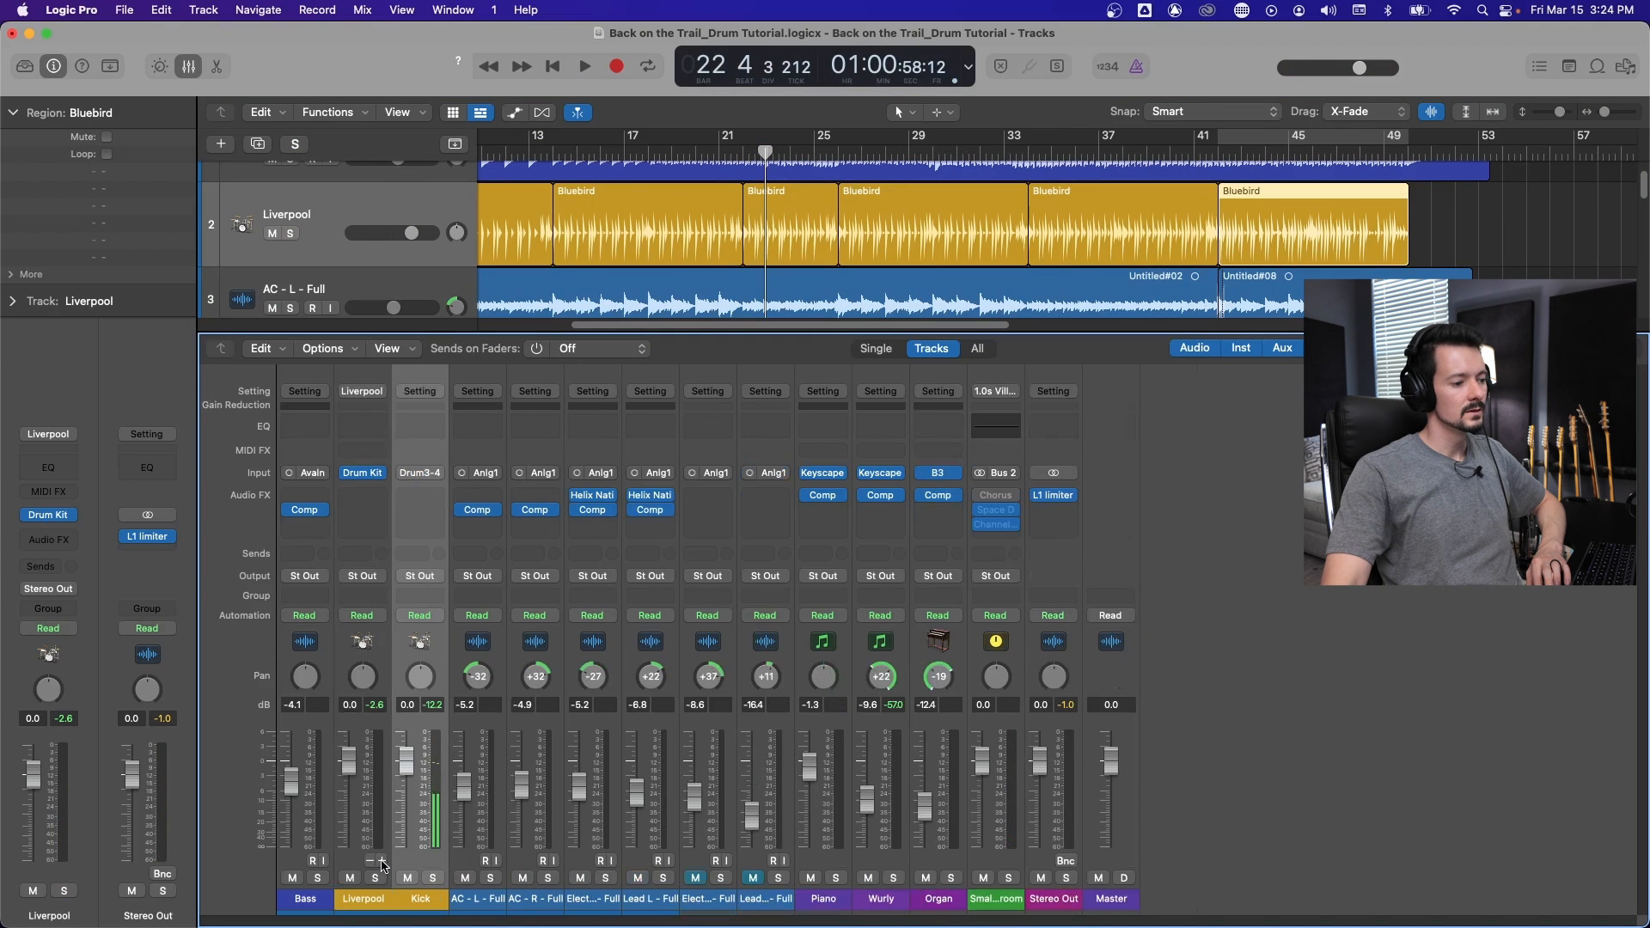
click(381, 862)
click(382, 862)
click(382, 862)
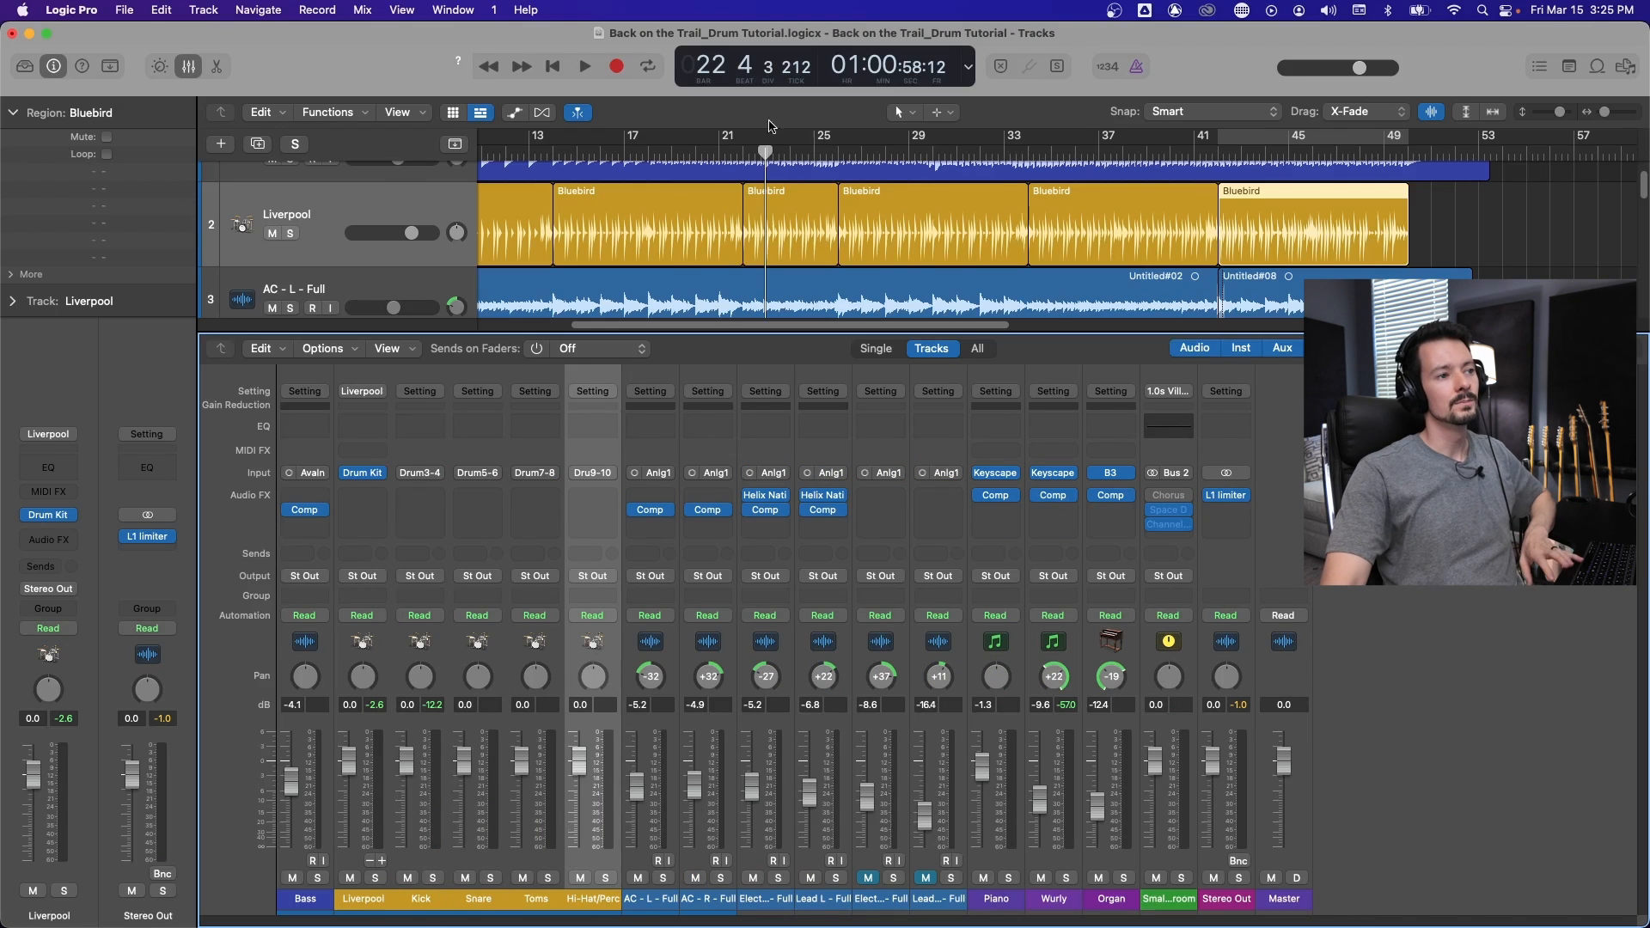
Play the song from bar 22 and audition the Snare, Kick and Hi-Hat/Perc channels by soloing them.
click(755, 152)
key(space)
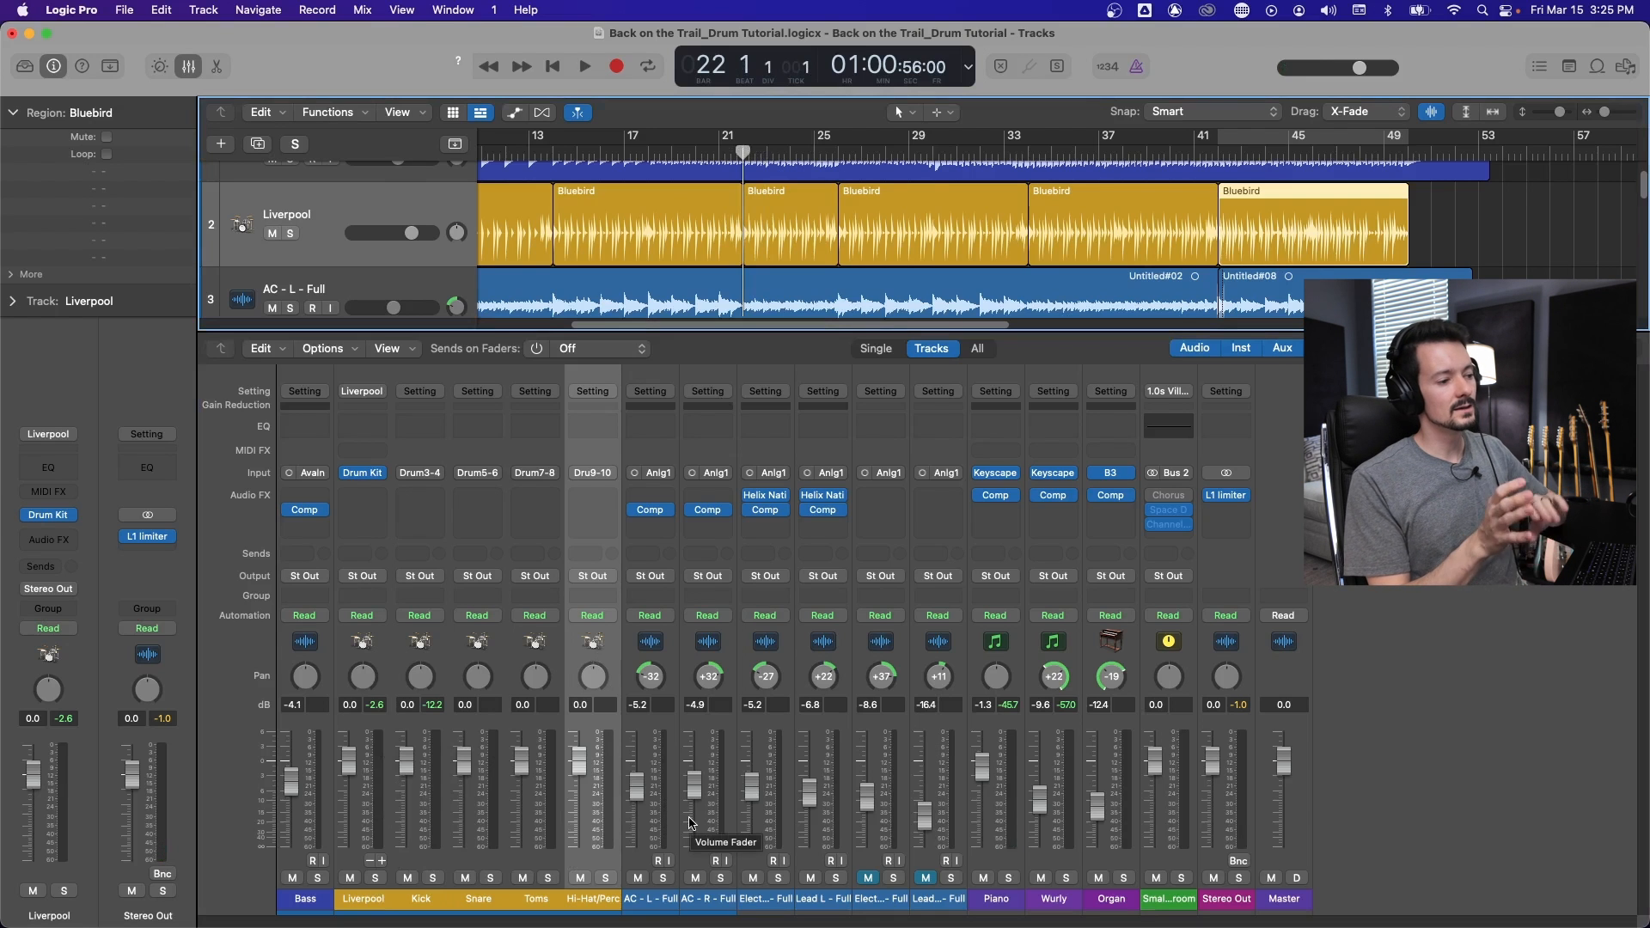
click(372, 638)
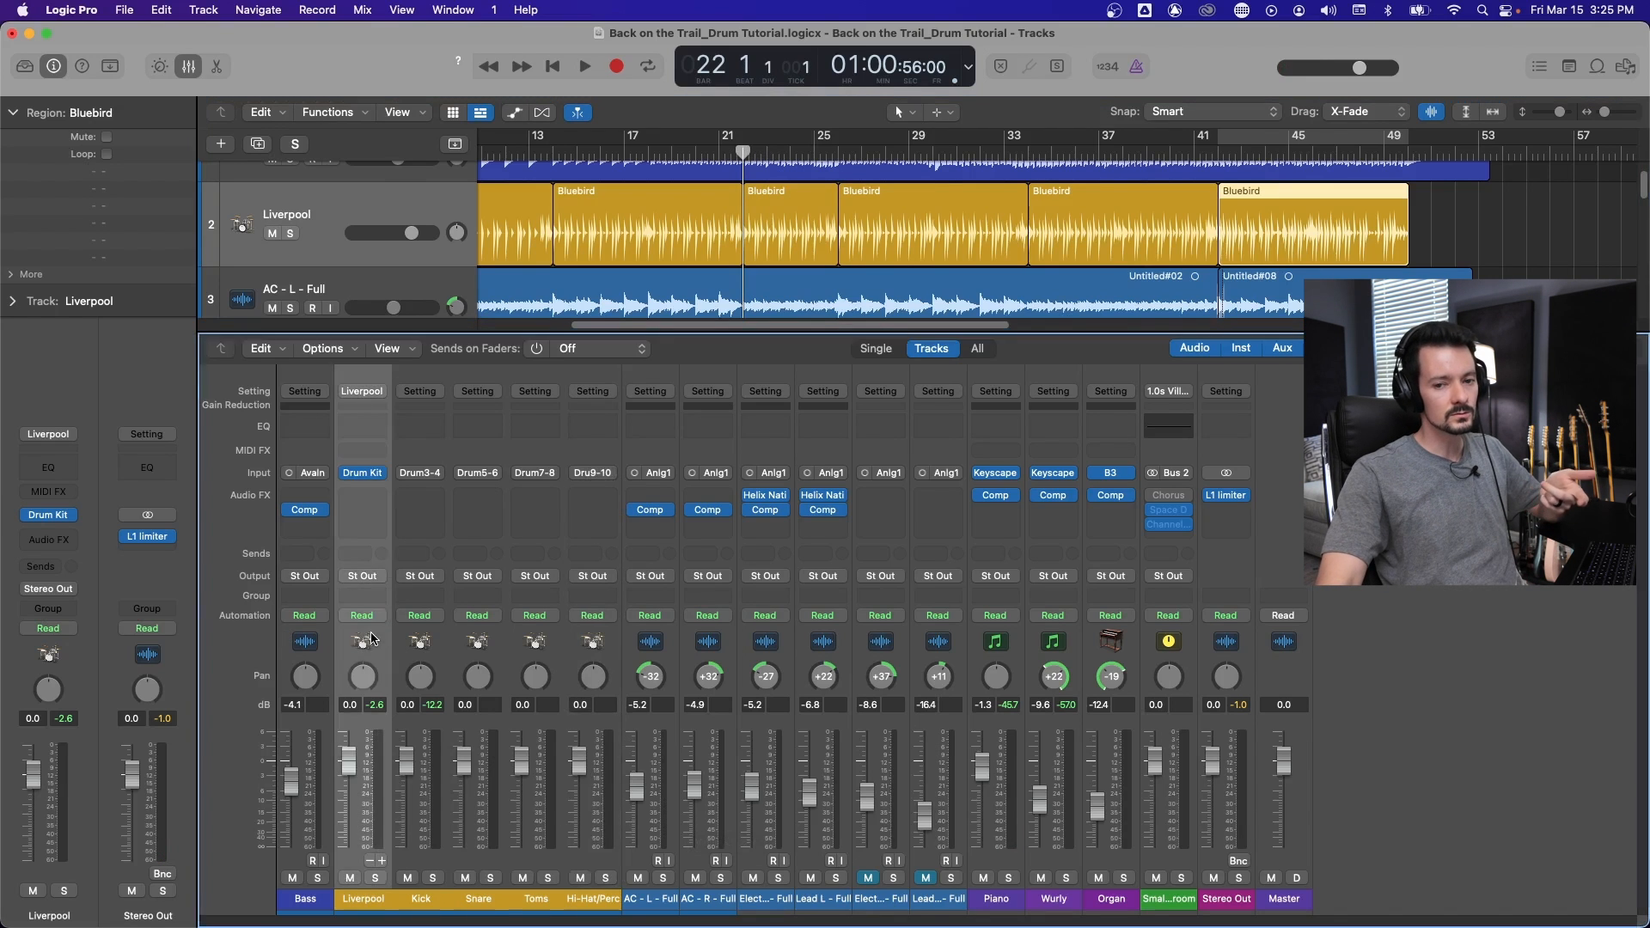
key(space)
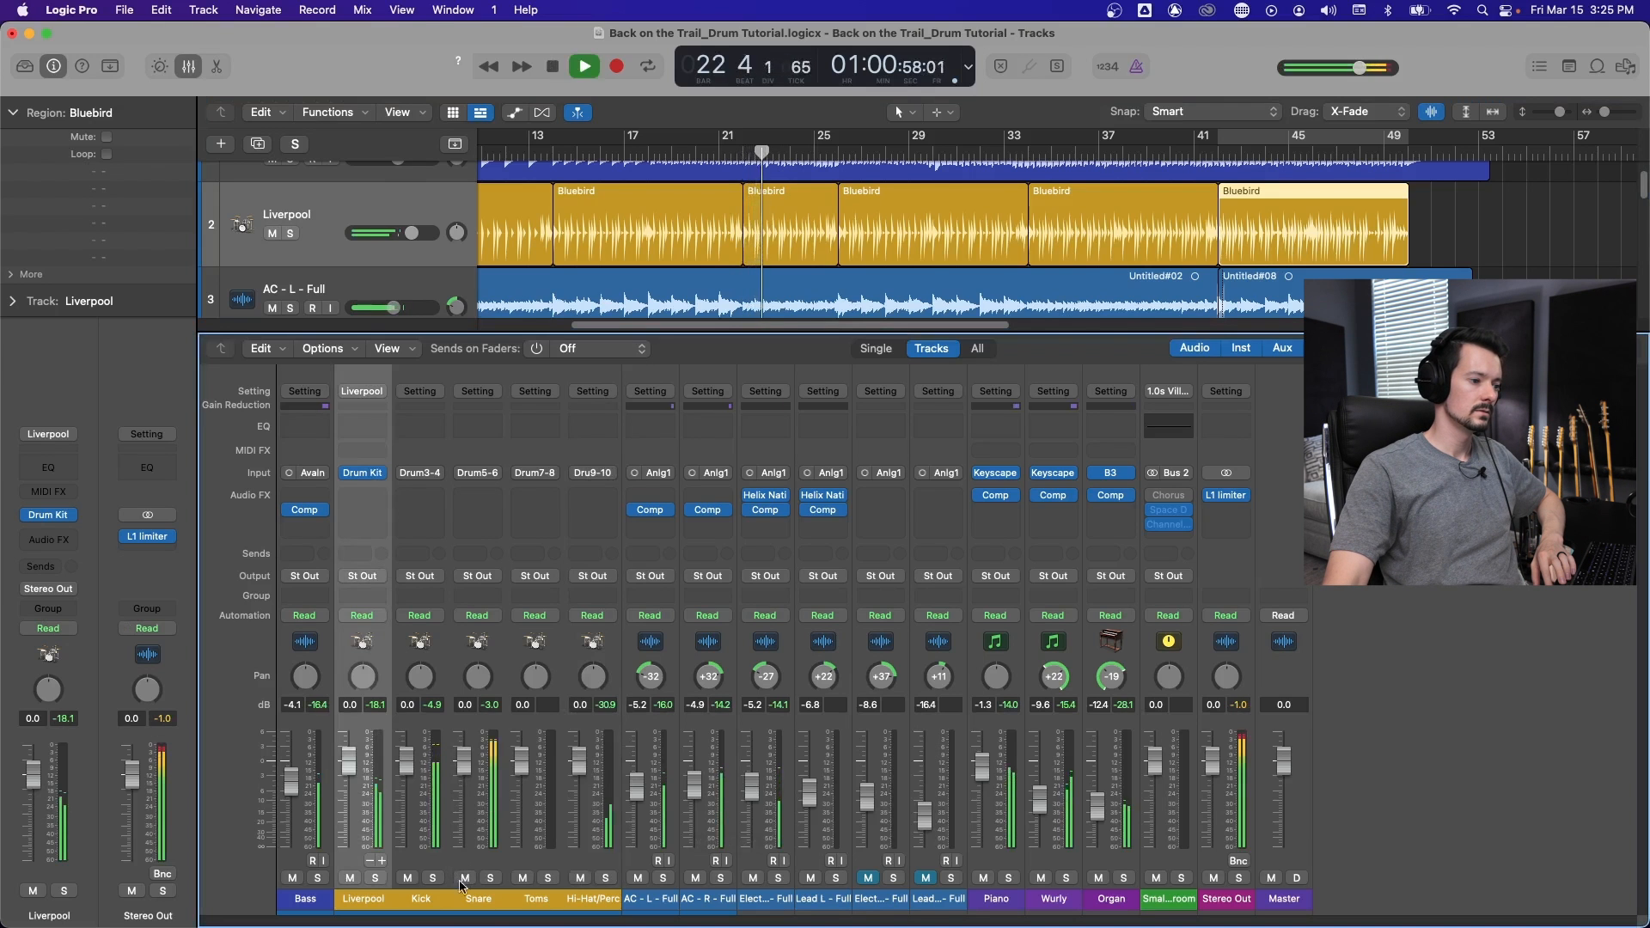
click(490, 877)
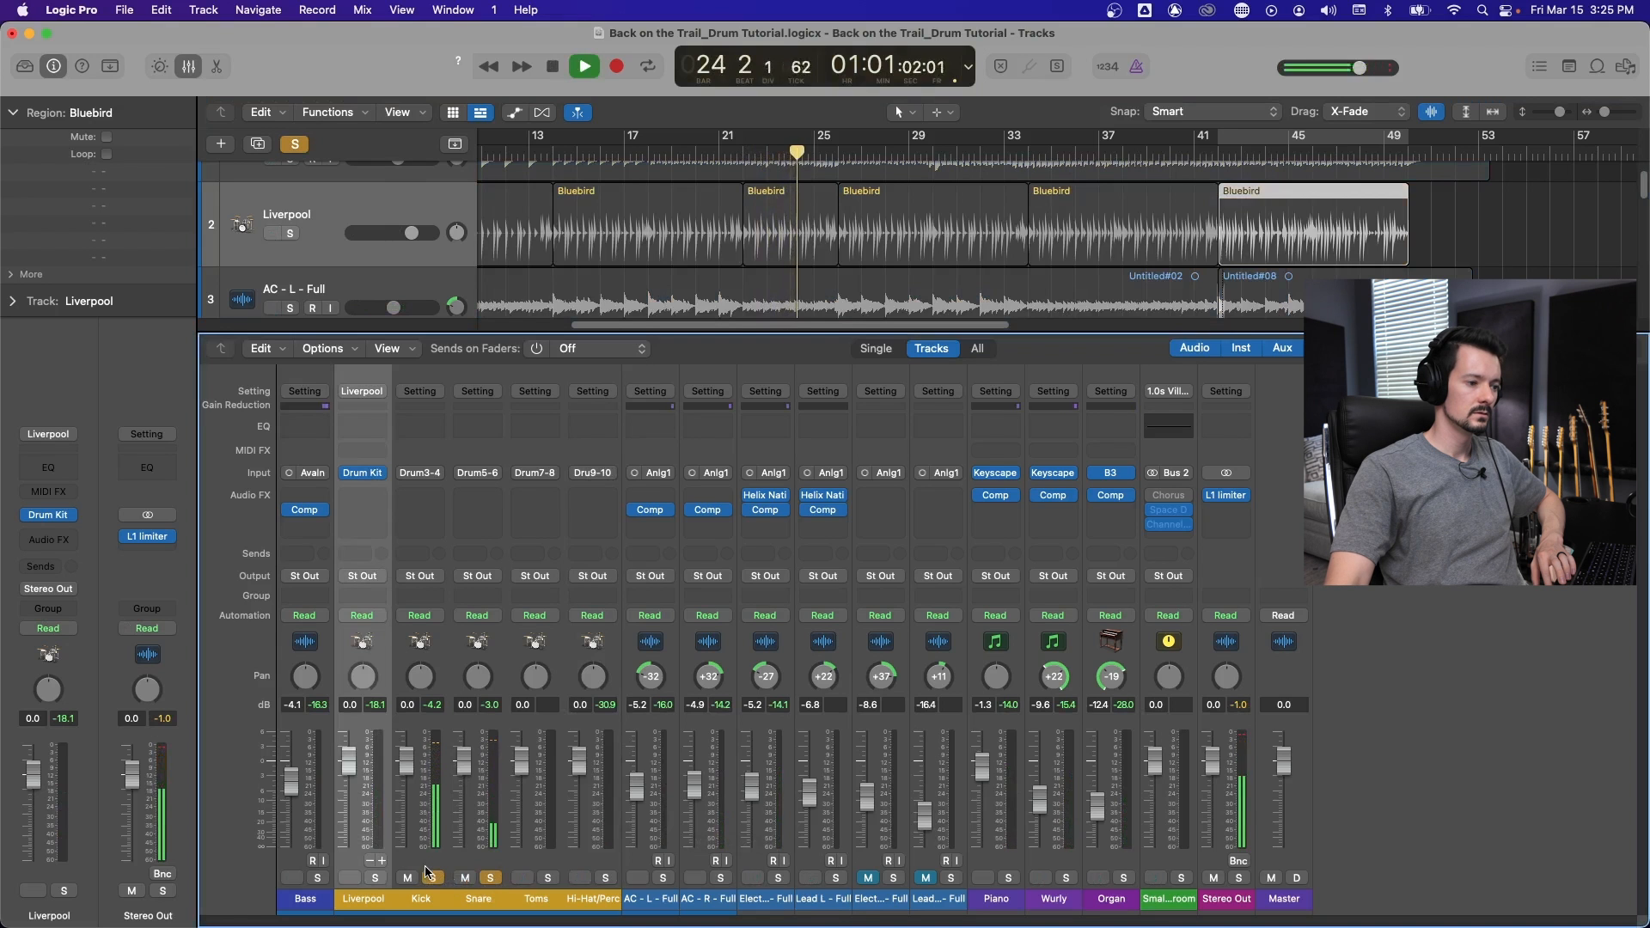
click(433, 878)
click(490, 878)
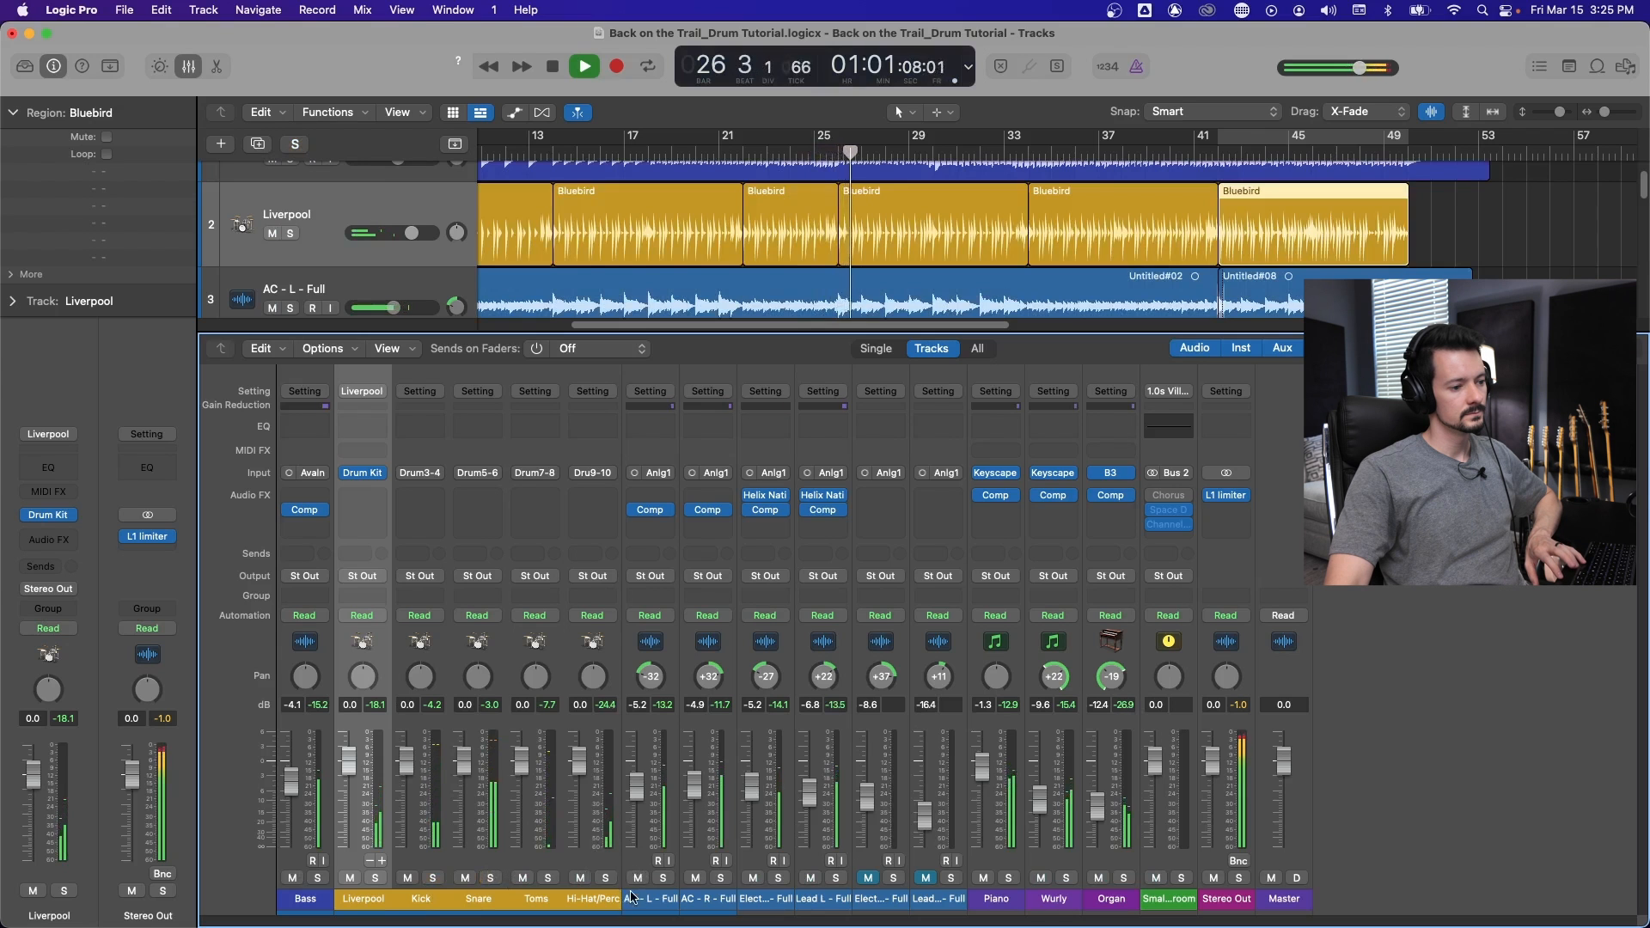
click(605, 878)
click(605, 878)
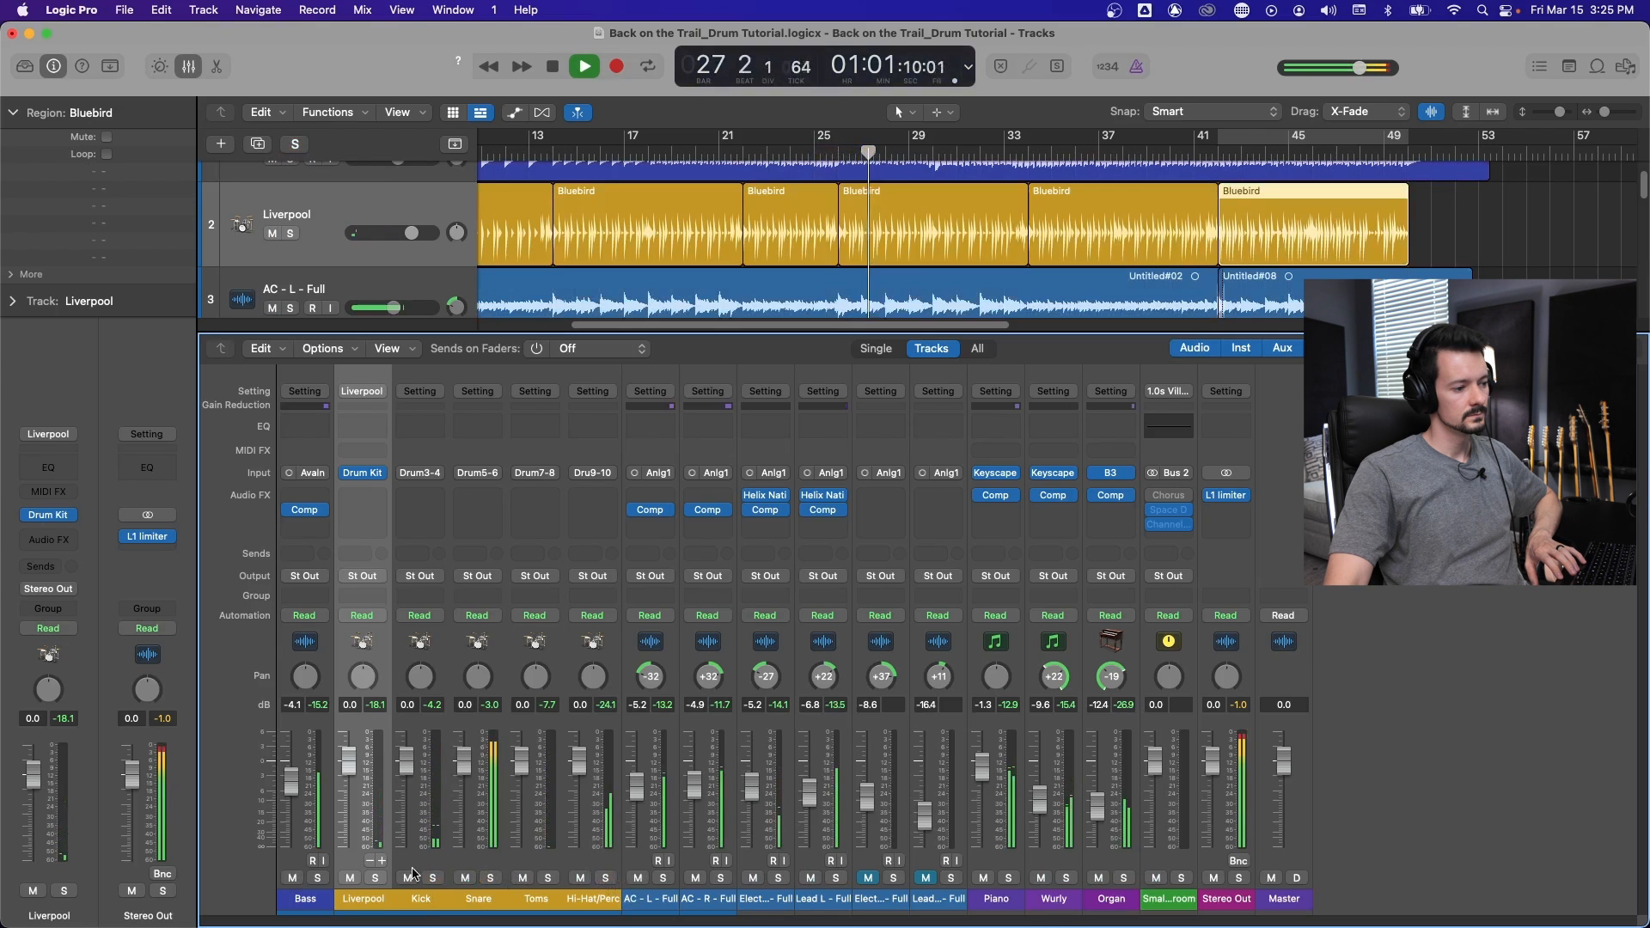
Audition the Liverpool channel by soloing it, stop playback and clear its solo.
click(376, 878)
key(space)
click(375, 878)
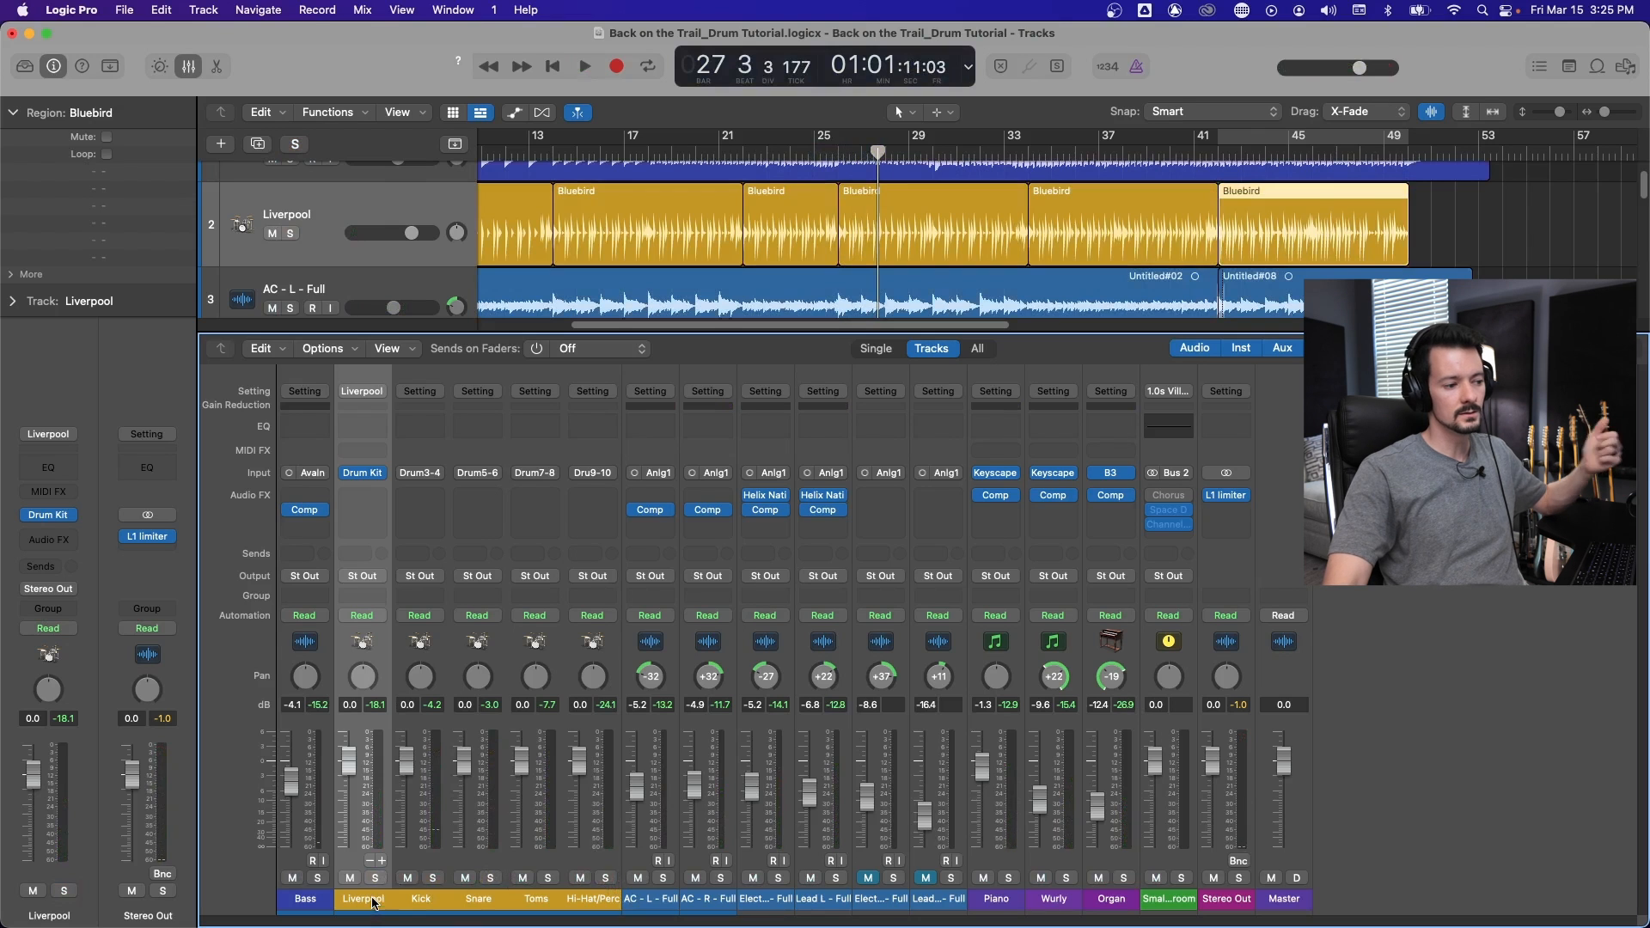
Rename the Liverpool channel as Overhead.
double_click(376, 899)
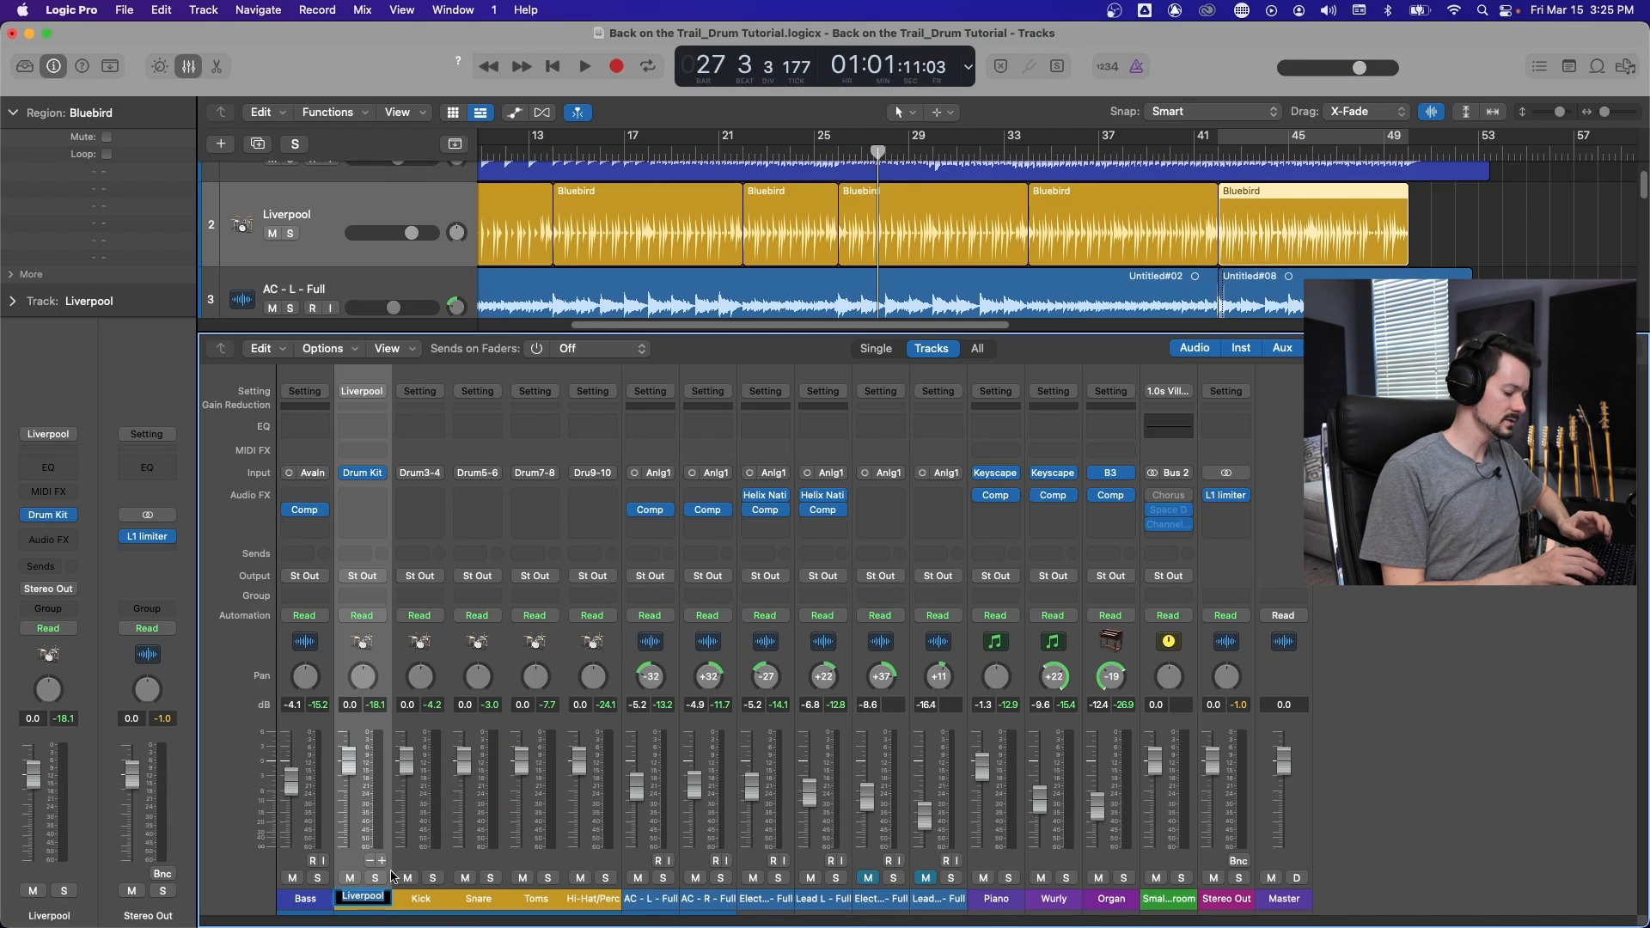
text(Overhead)
key(Return)
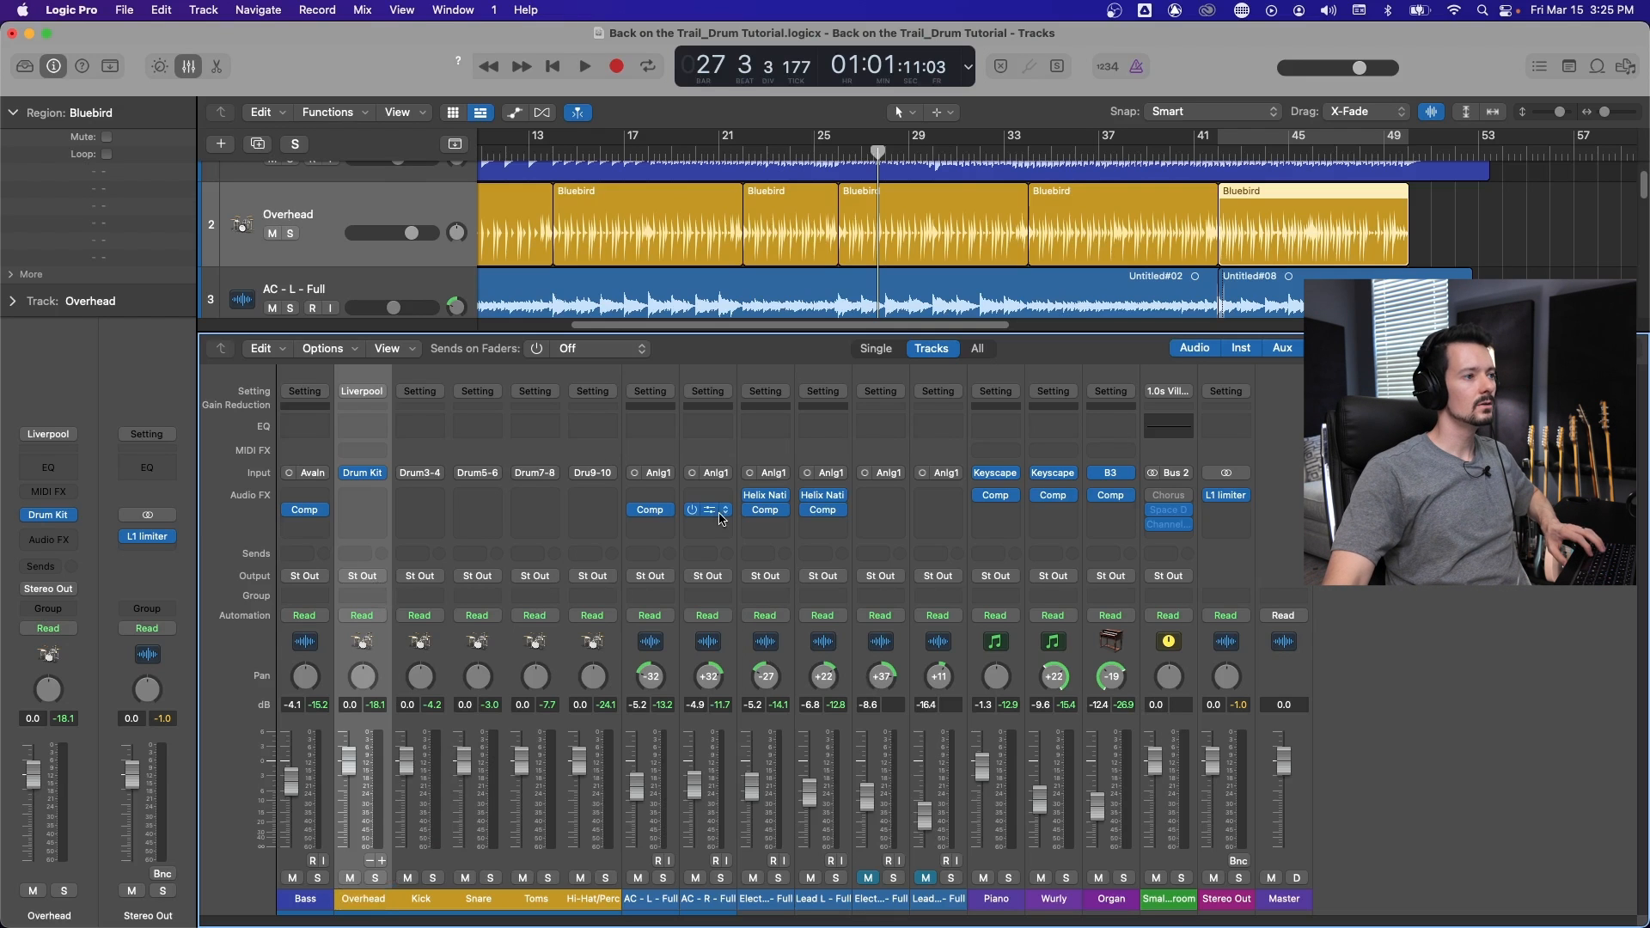
Create arrangement tracks for the Kick, Snare, Toms and Hi-Hat/Perc channels and hide the mixer.
scroll(727, 285, up, 2)
scroll(552, 238, down, 2)
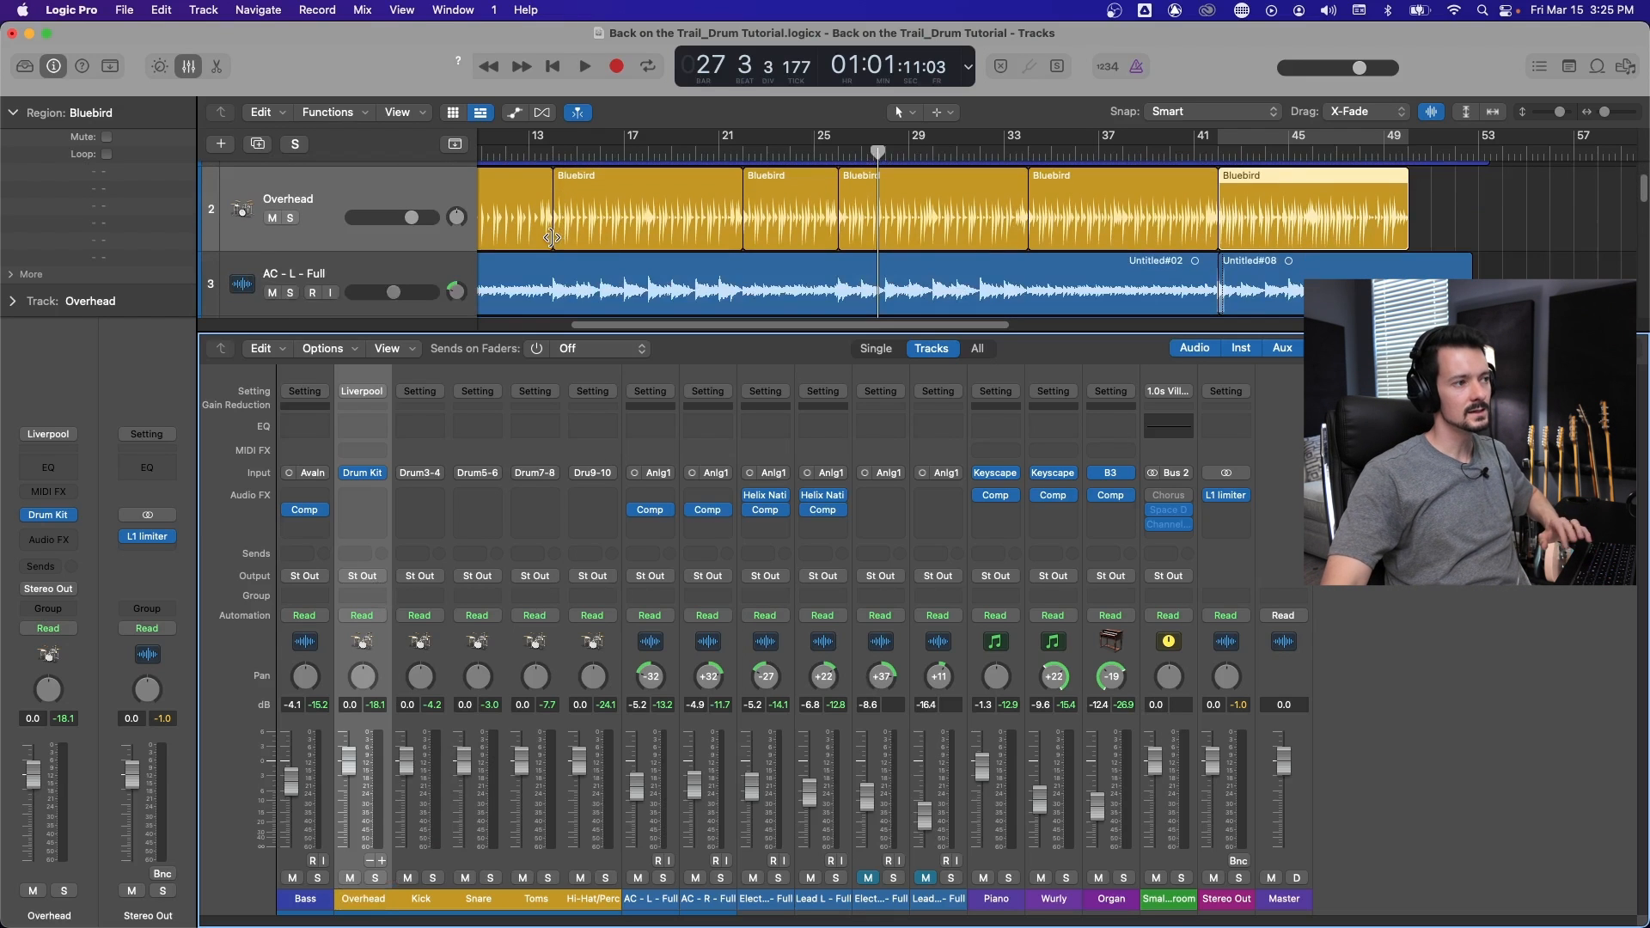
click(588, 646)
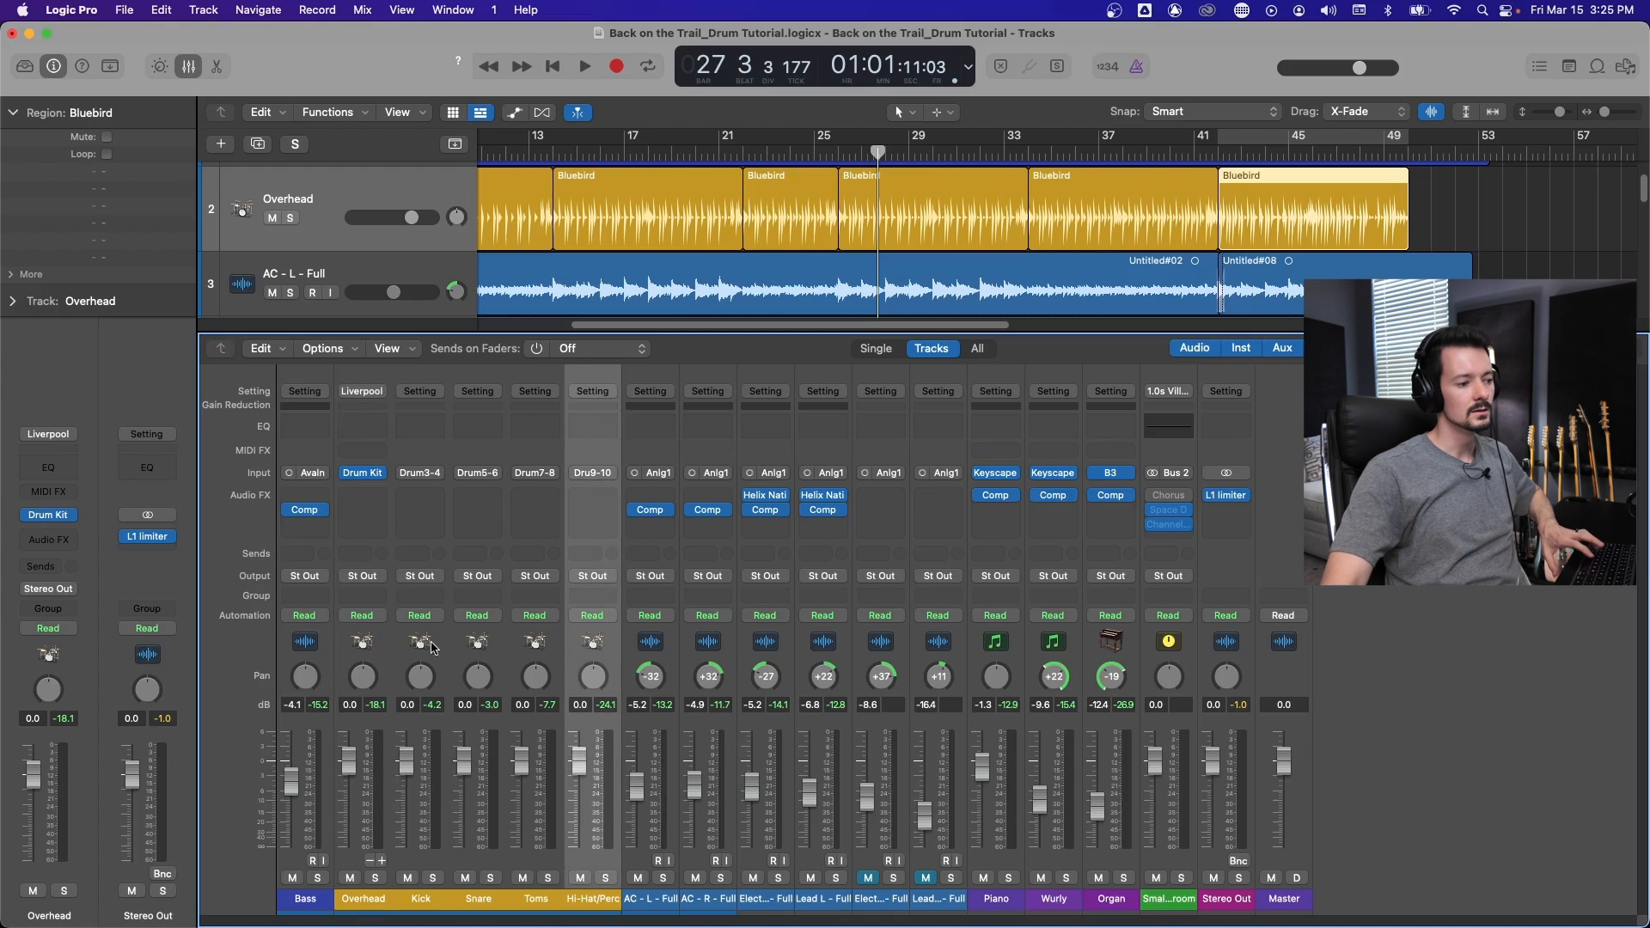
shift+click(432, 643)
scroll(683, 255, up, 2)
scroll(683, 254, down, 2)
scroll(683, 254, up, 2)
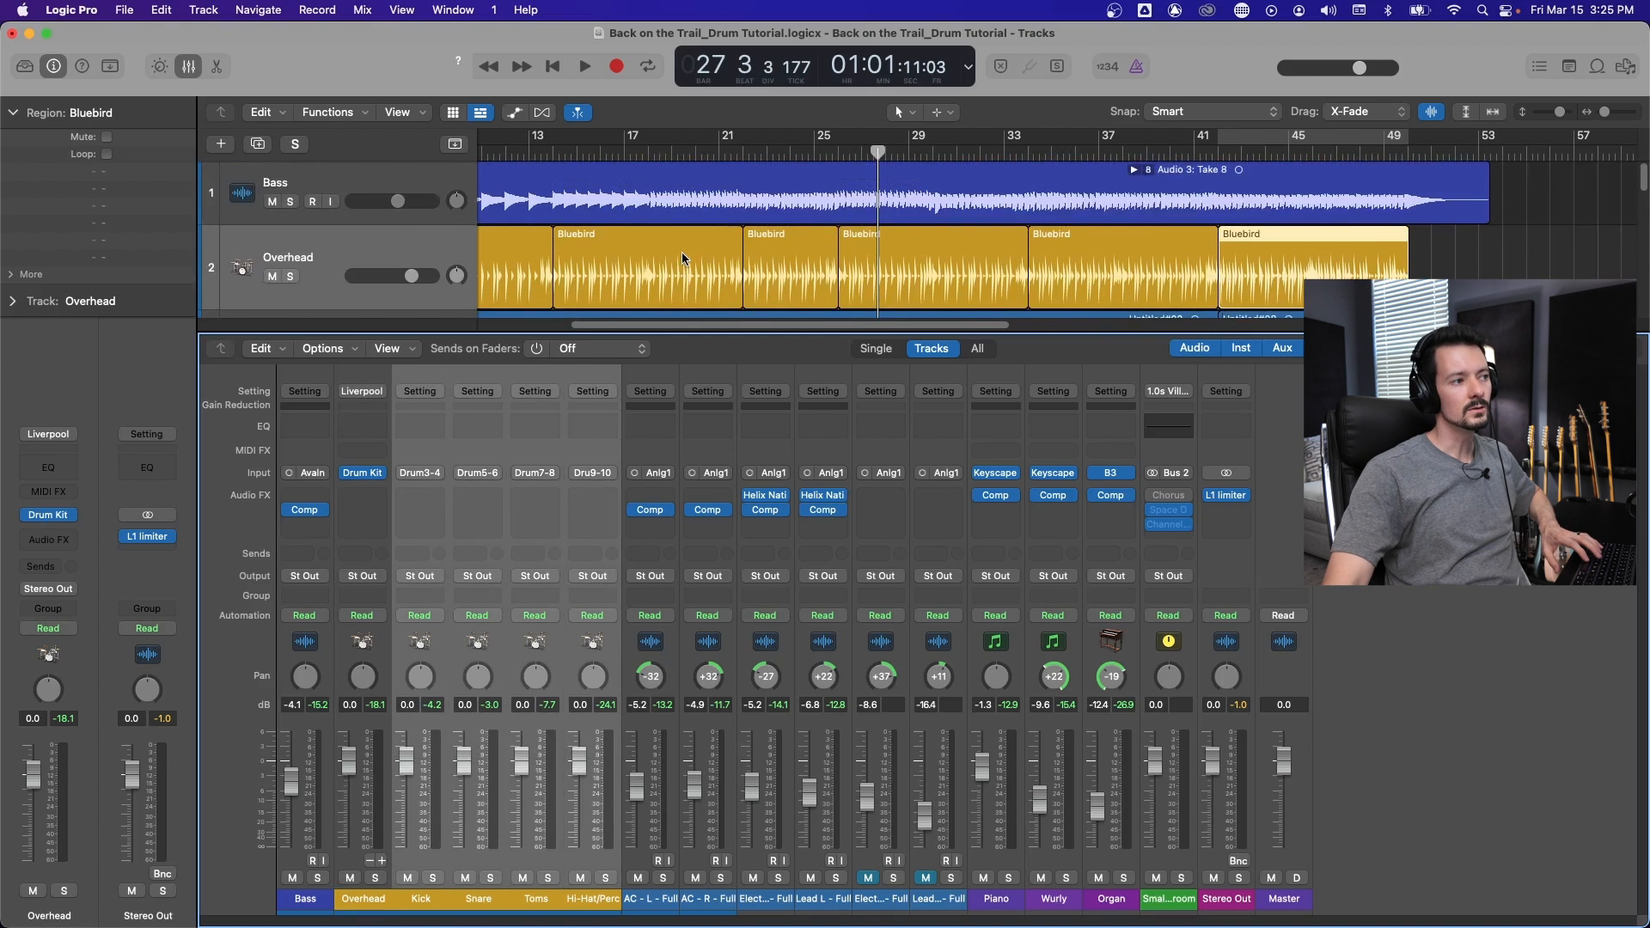
scroll(682, 251, down, 1)
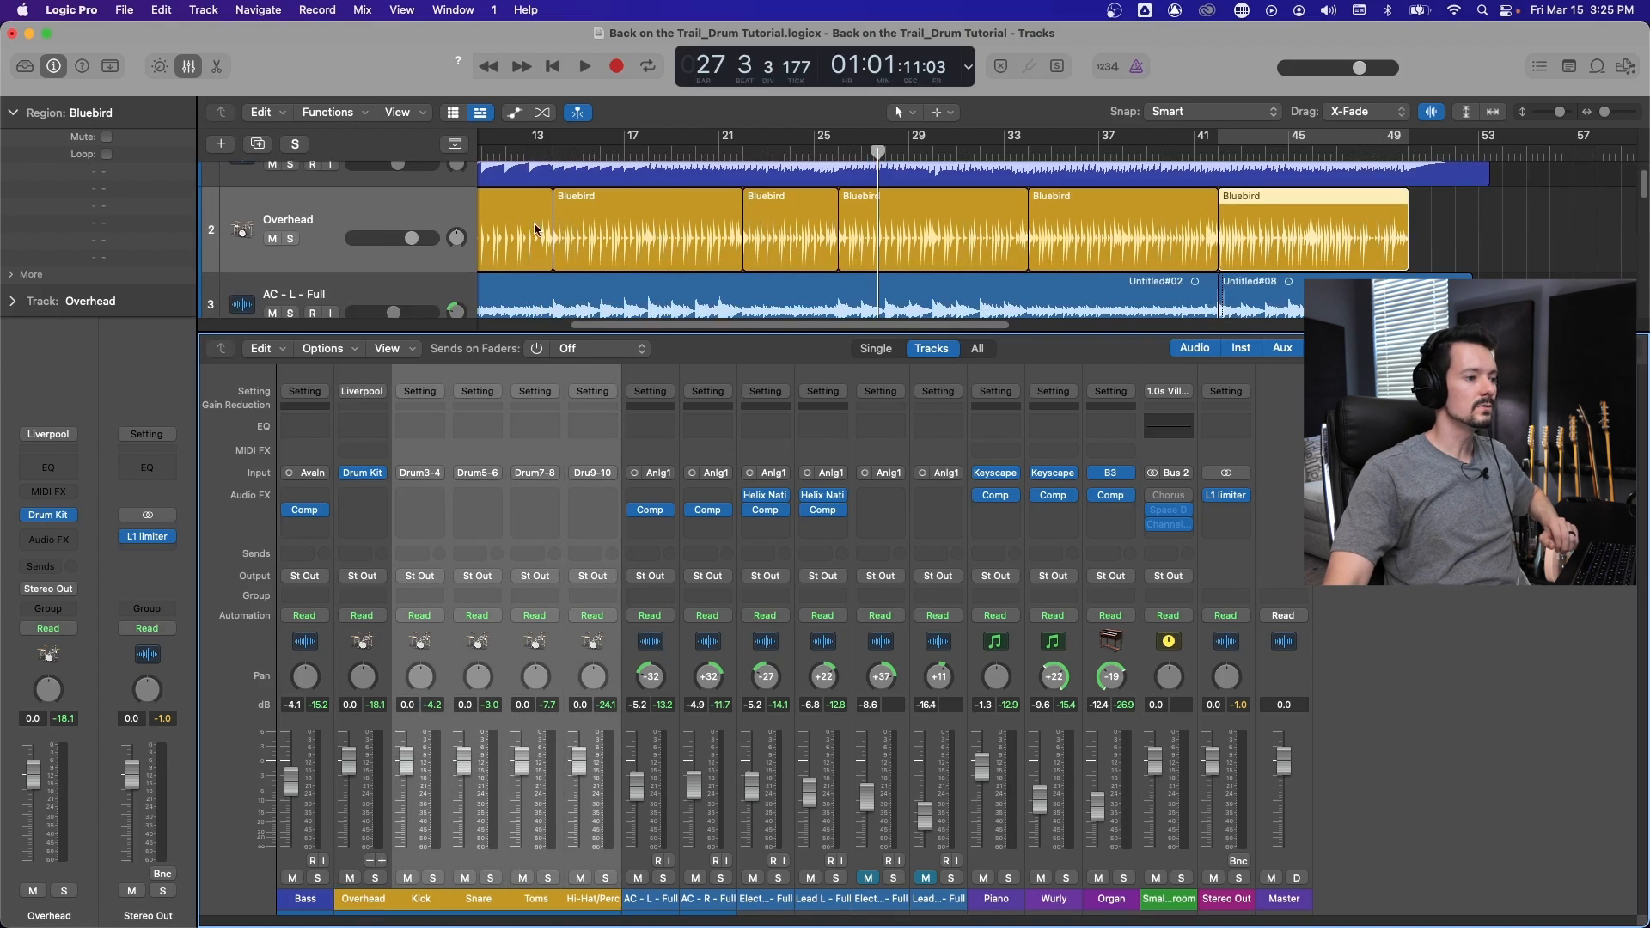
click(426, 647)
shift+click(586, 640)
right_click(585, 640)
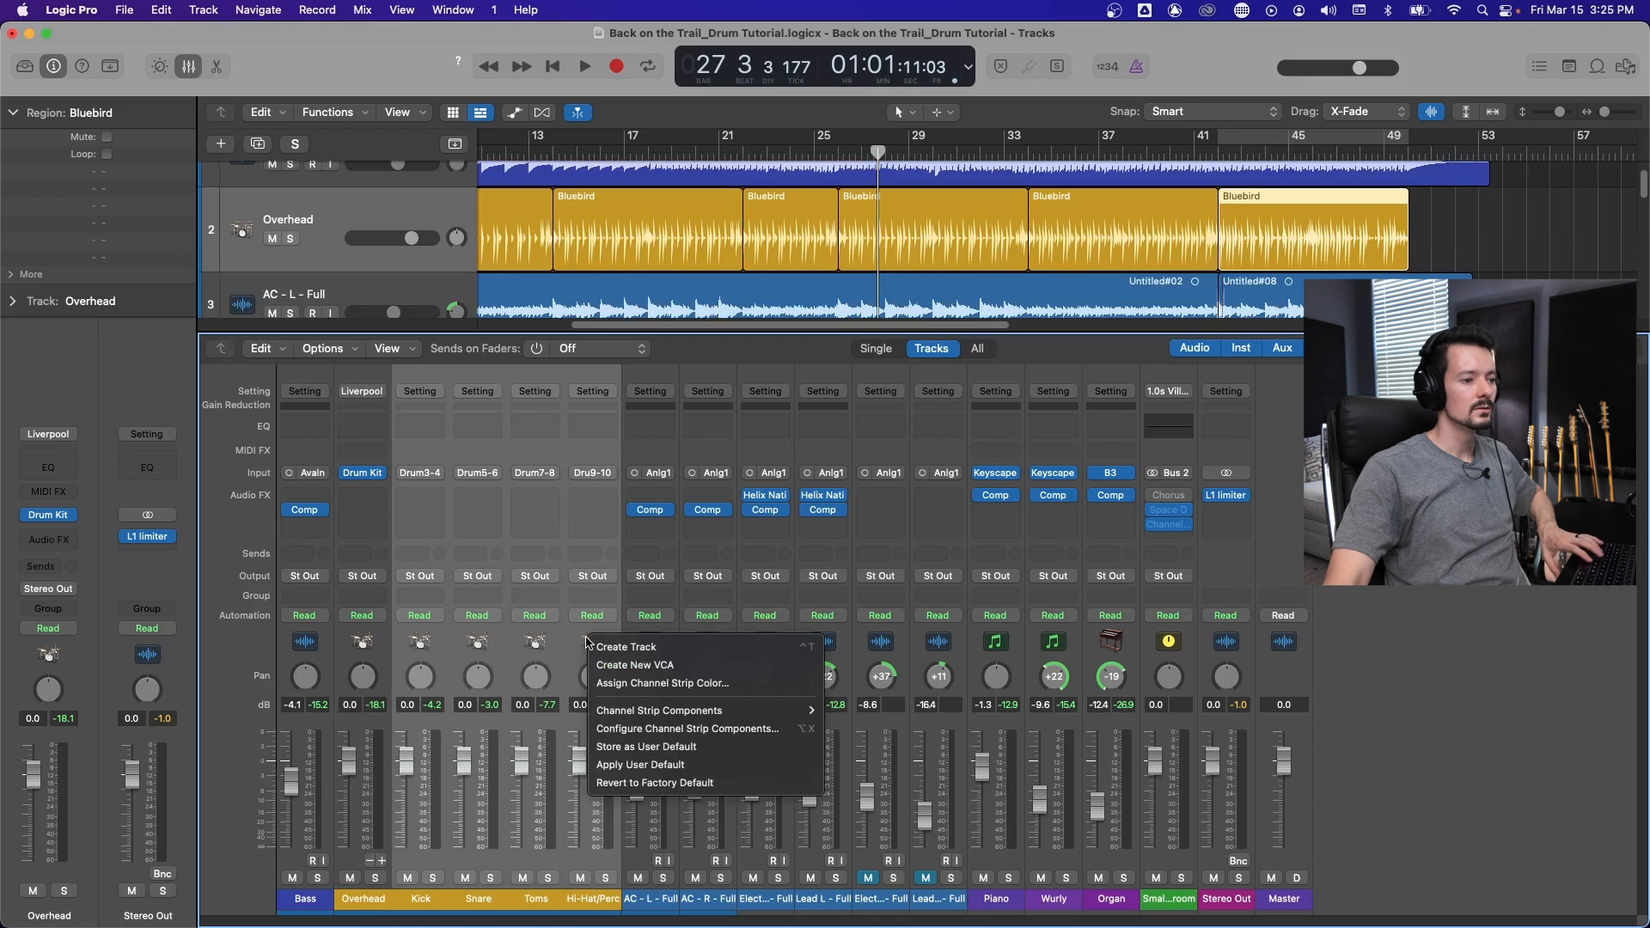
click(597, 647)
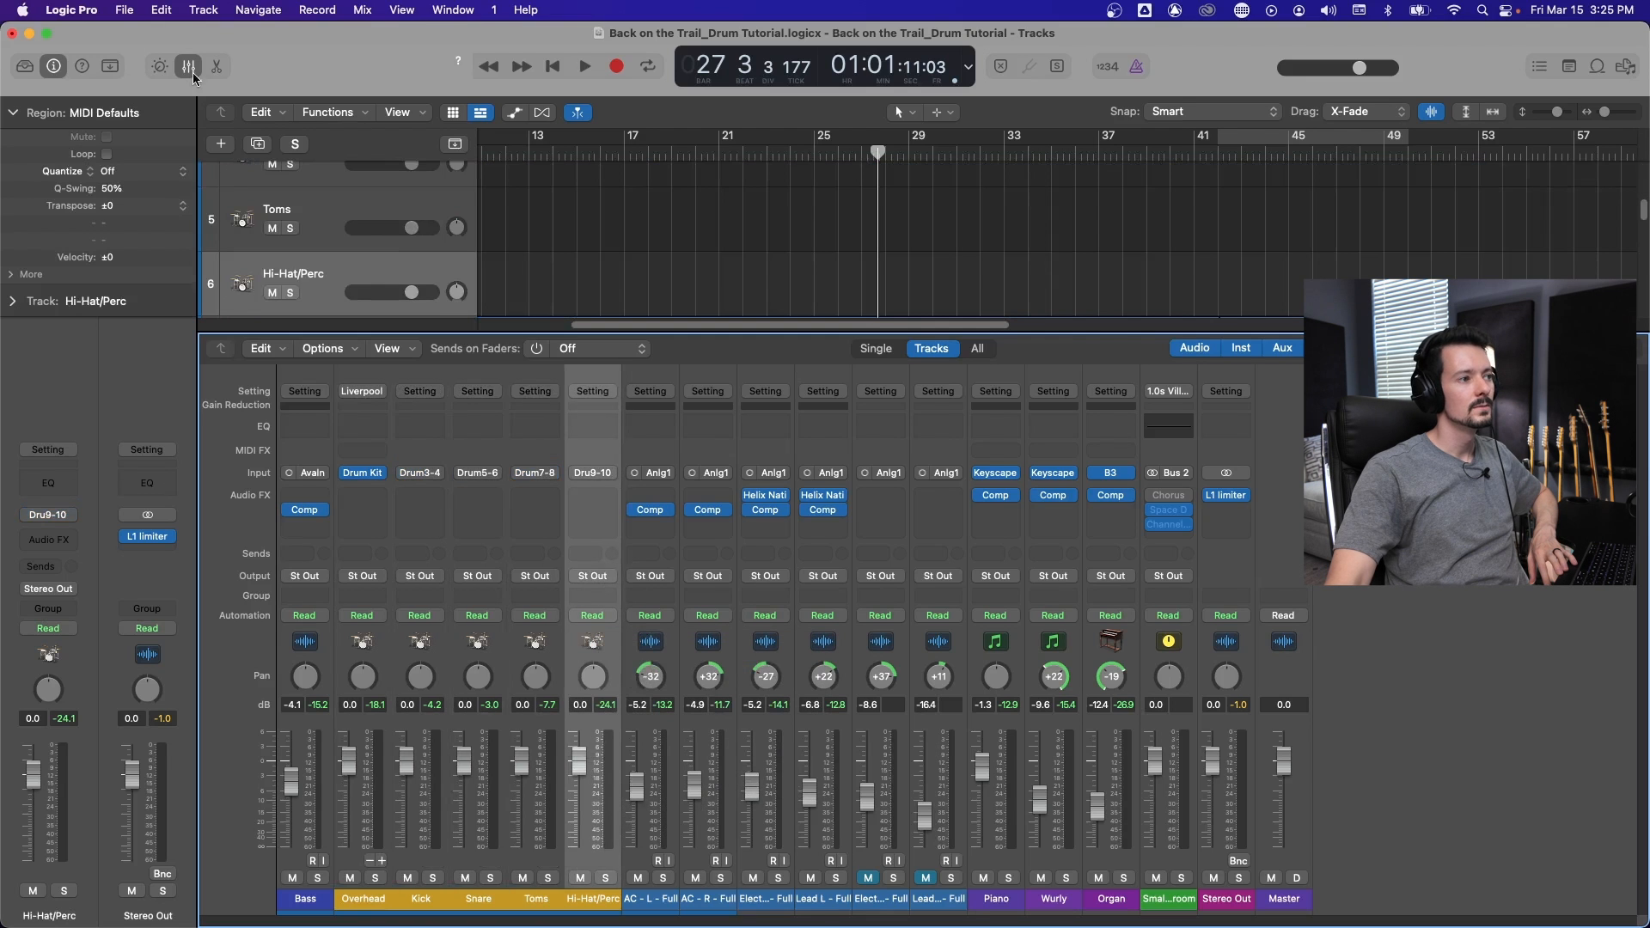
click(191, 73)
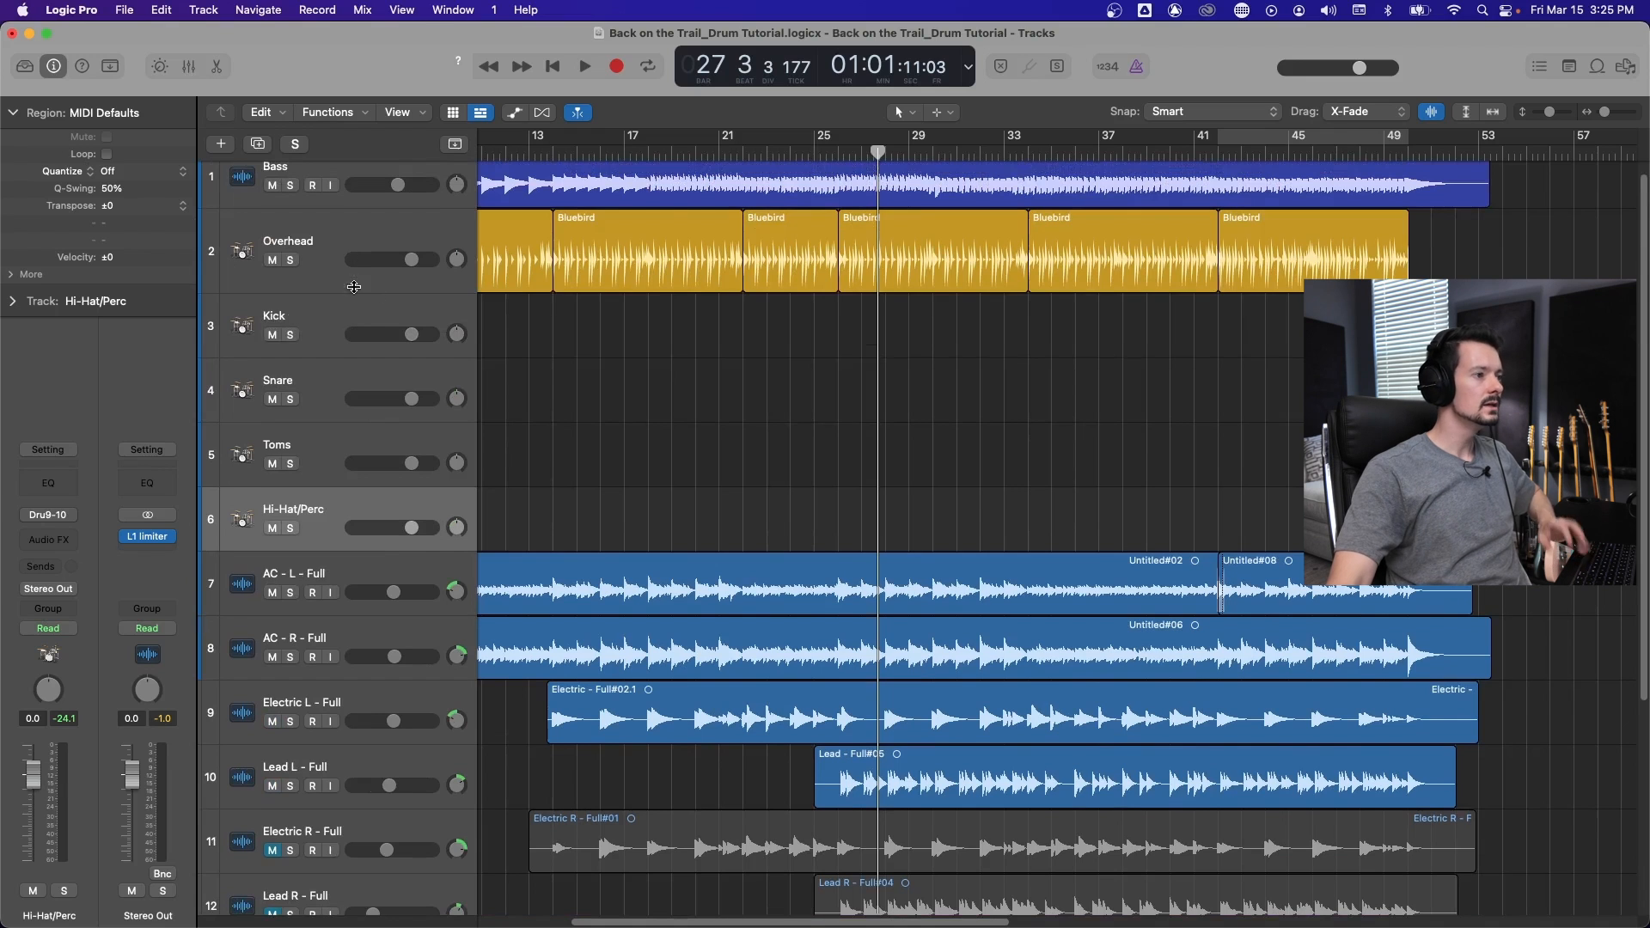
Group the Overhead, Kick, Snare, Toms and Hi-Hat/Perc tracks into a Summing Stack and select the stack's main track.
click(310, 275)
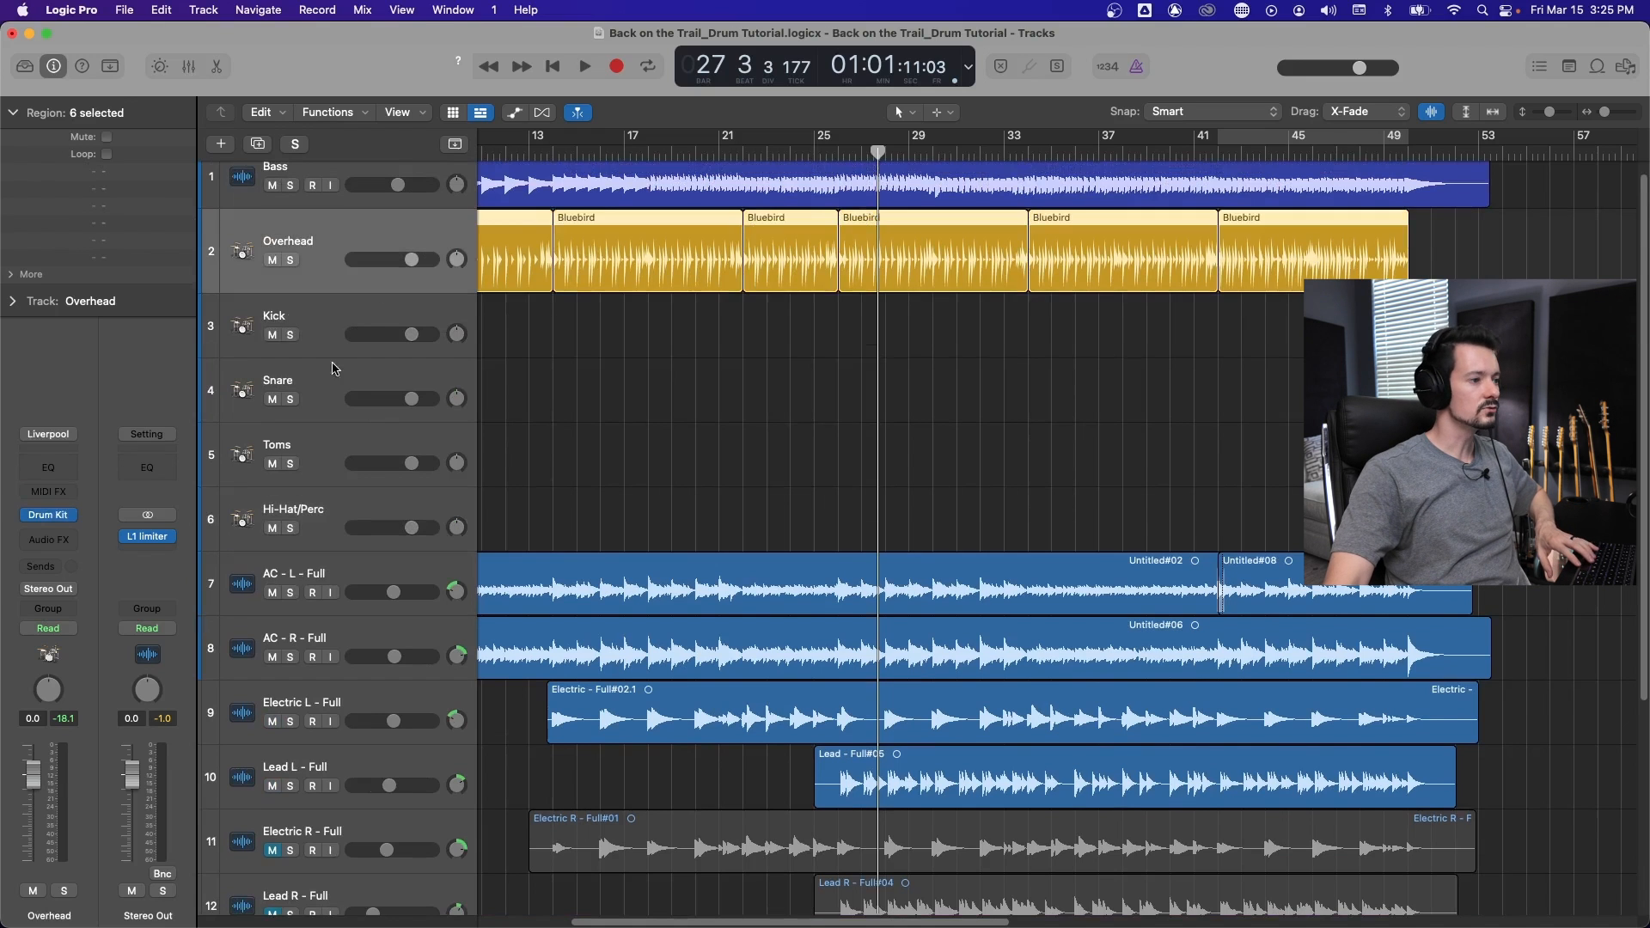
shift+click(328, 510)
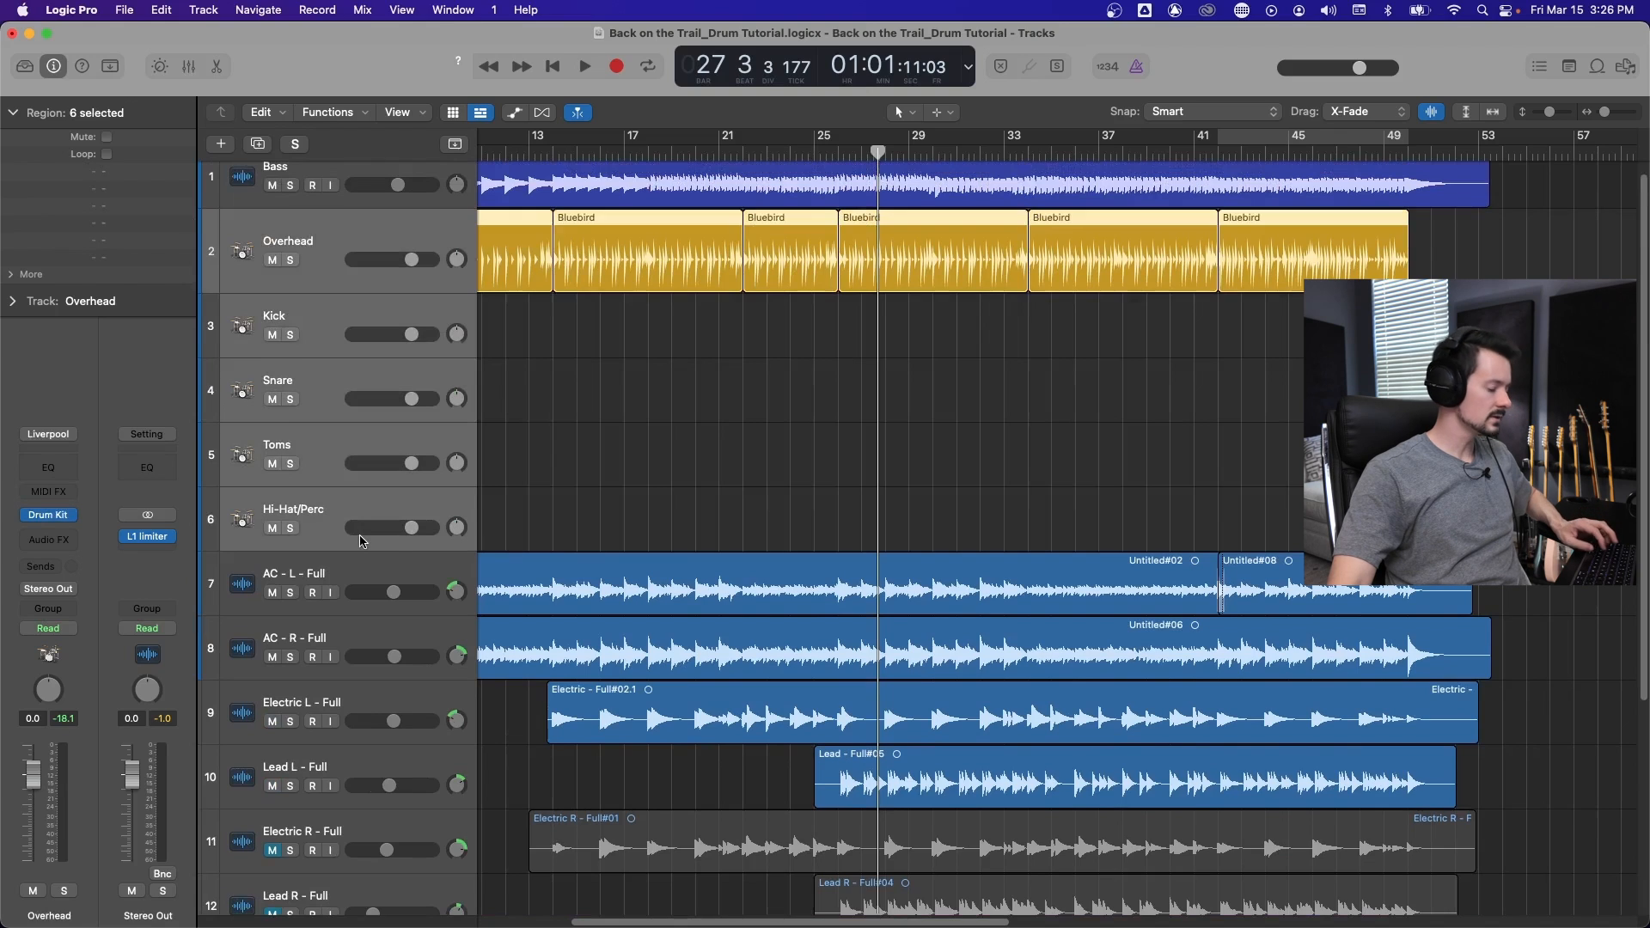
key(super+shift+d)
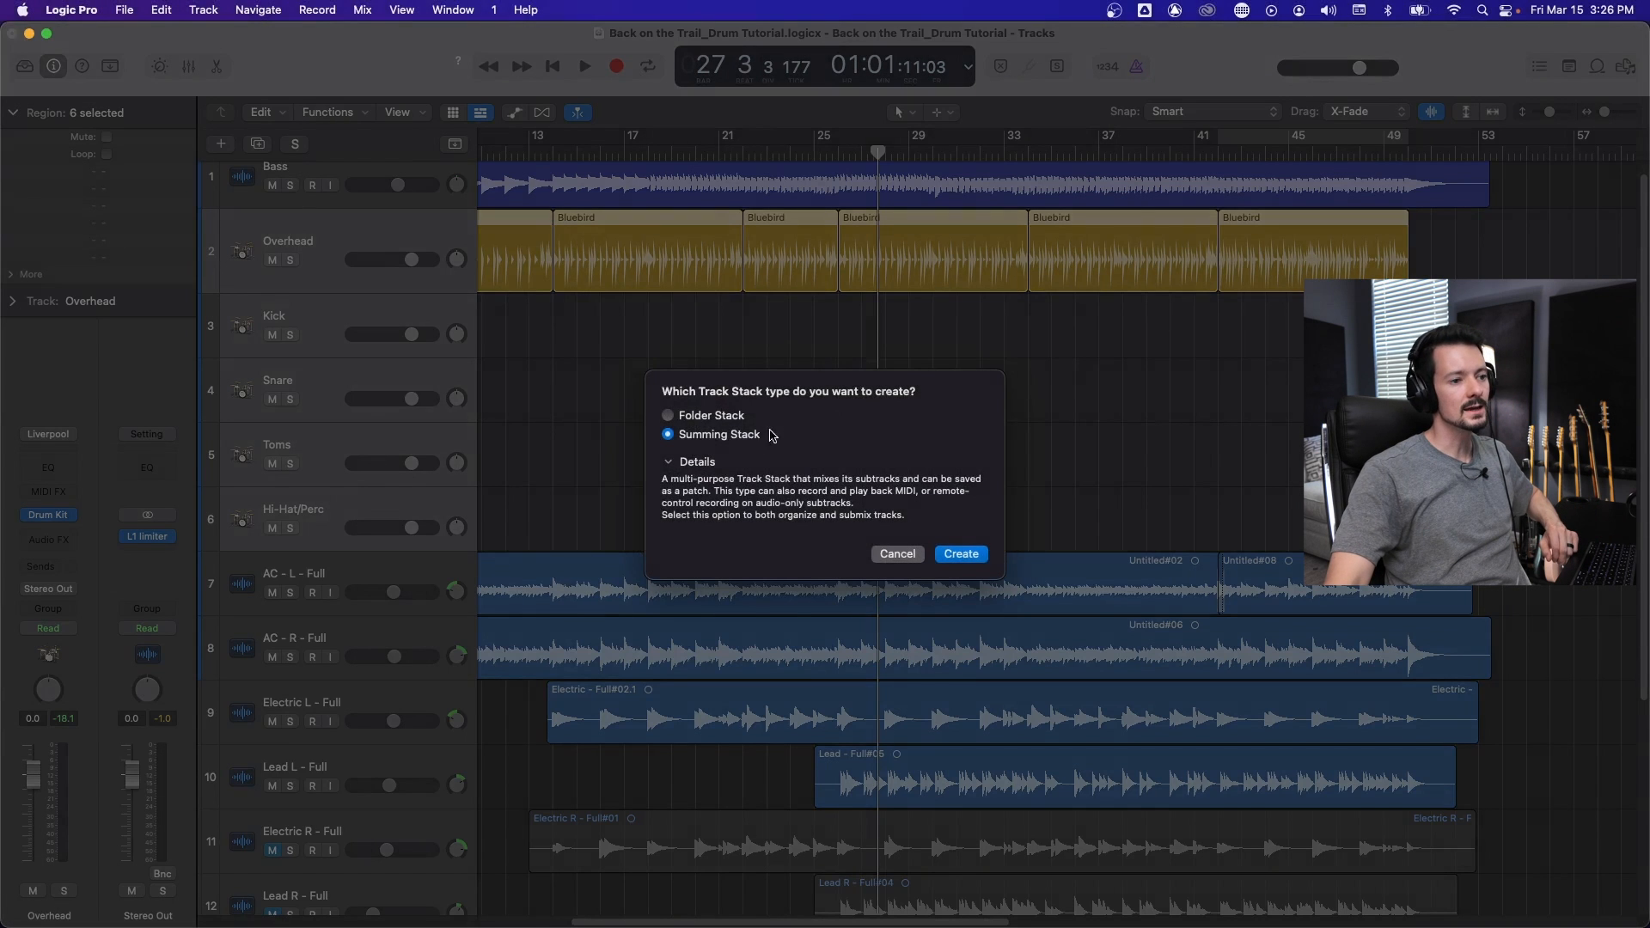
click(967, 555)
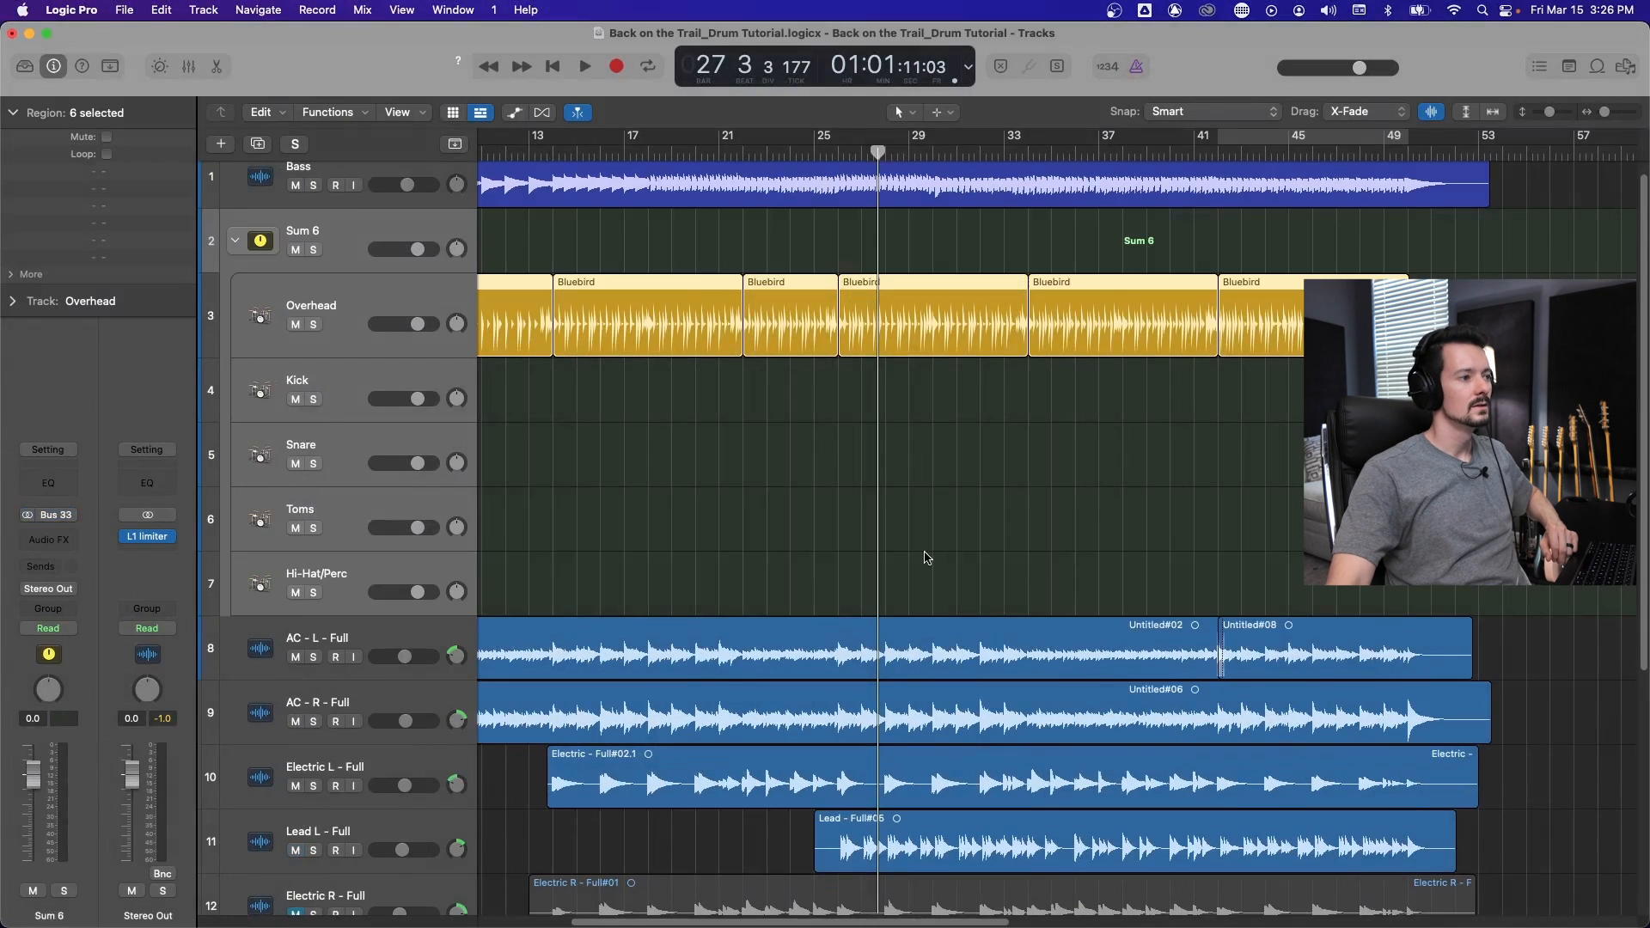
click(364, 233)
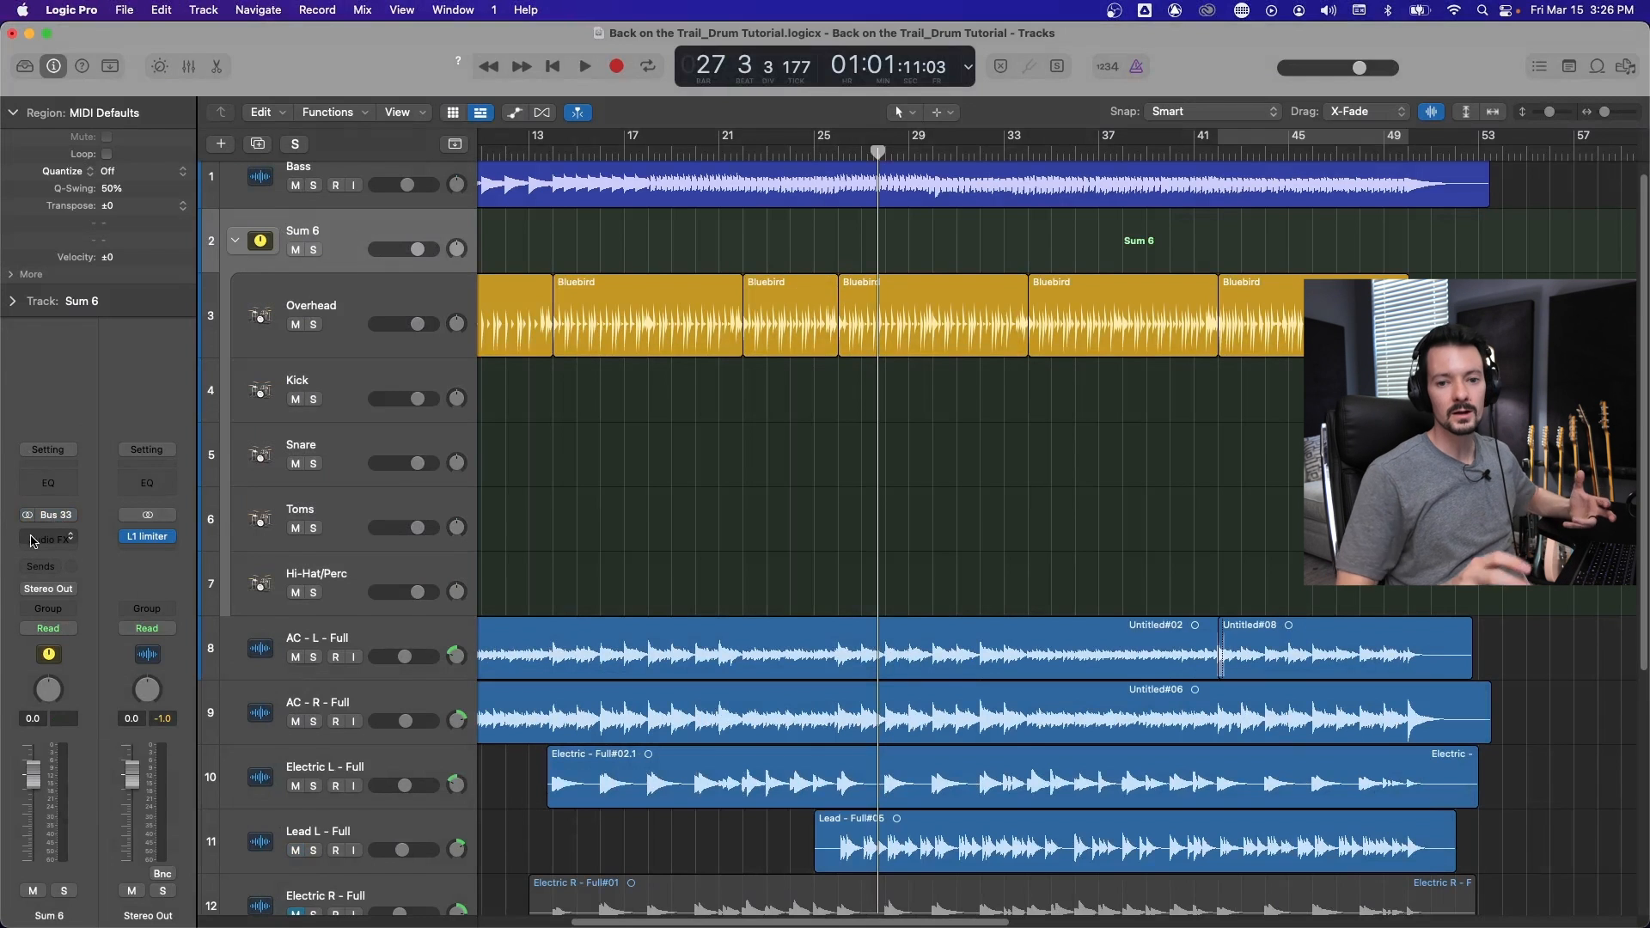
scroll(464, 273, up, 1)
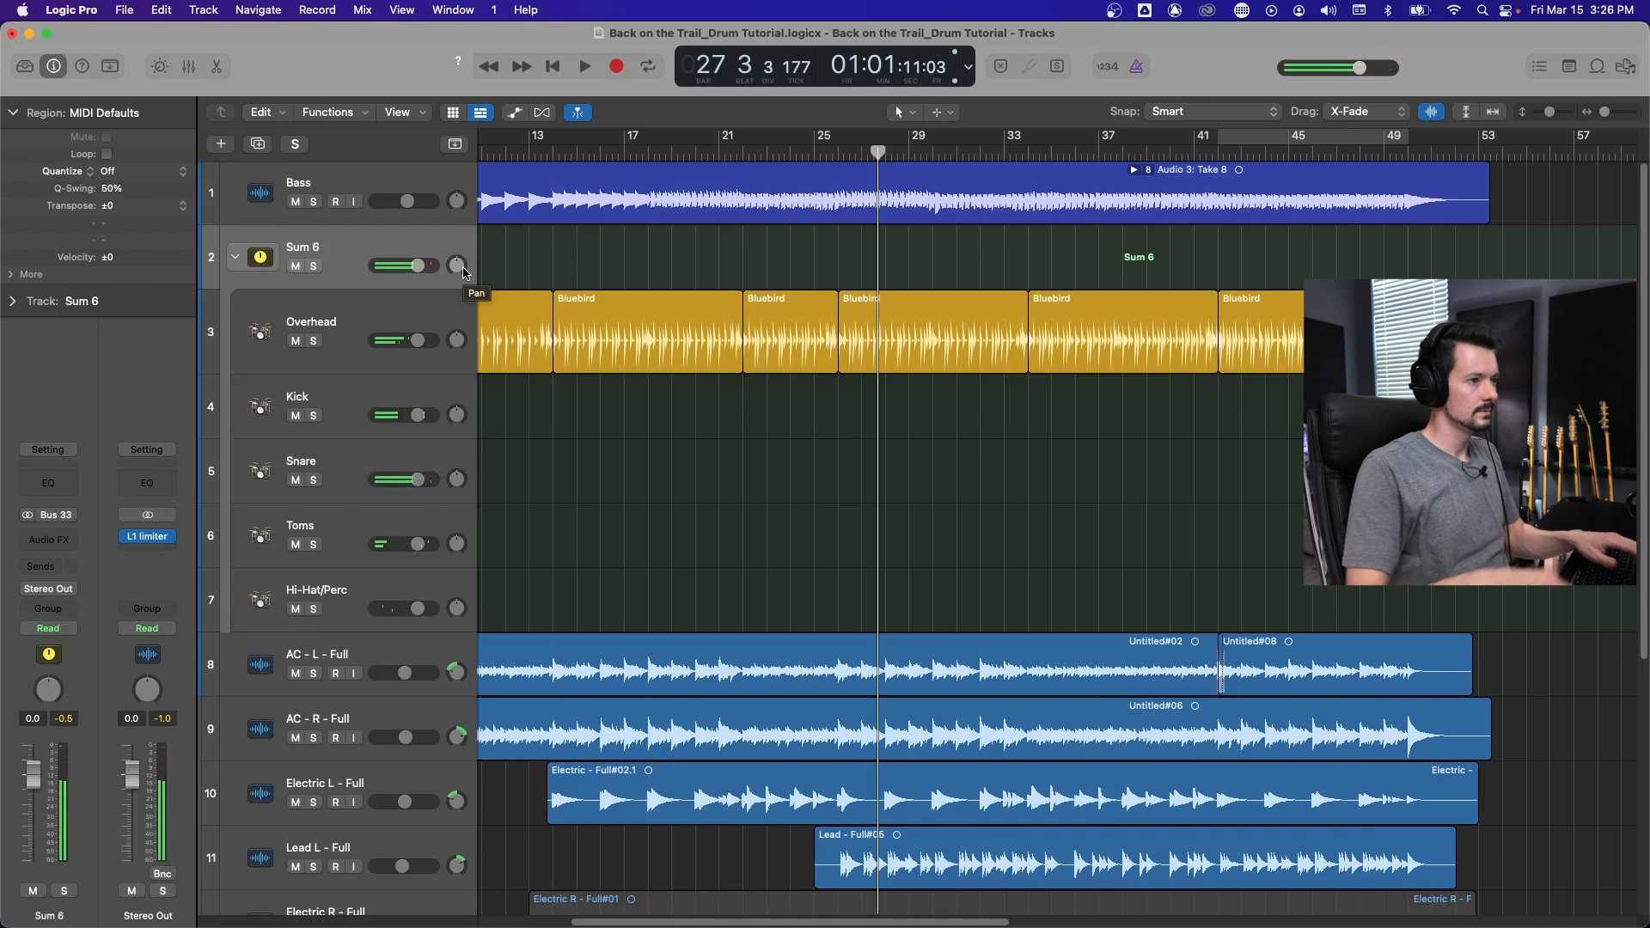
Try to record on the Overhead Drummer track and decline creating a new track.
click(423, 300)
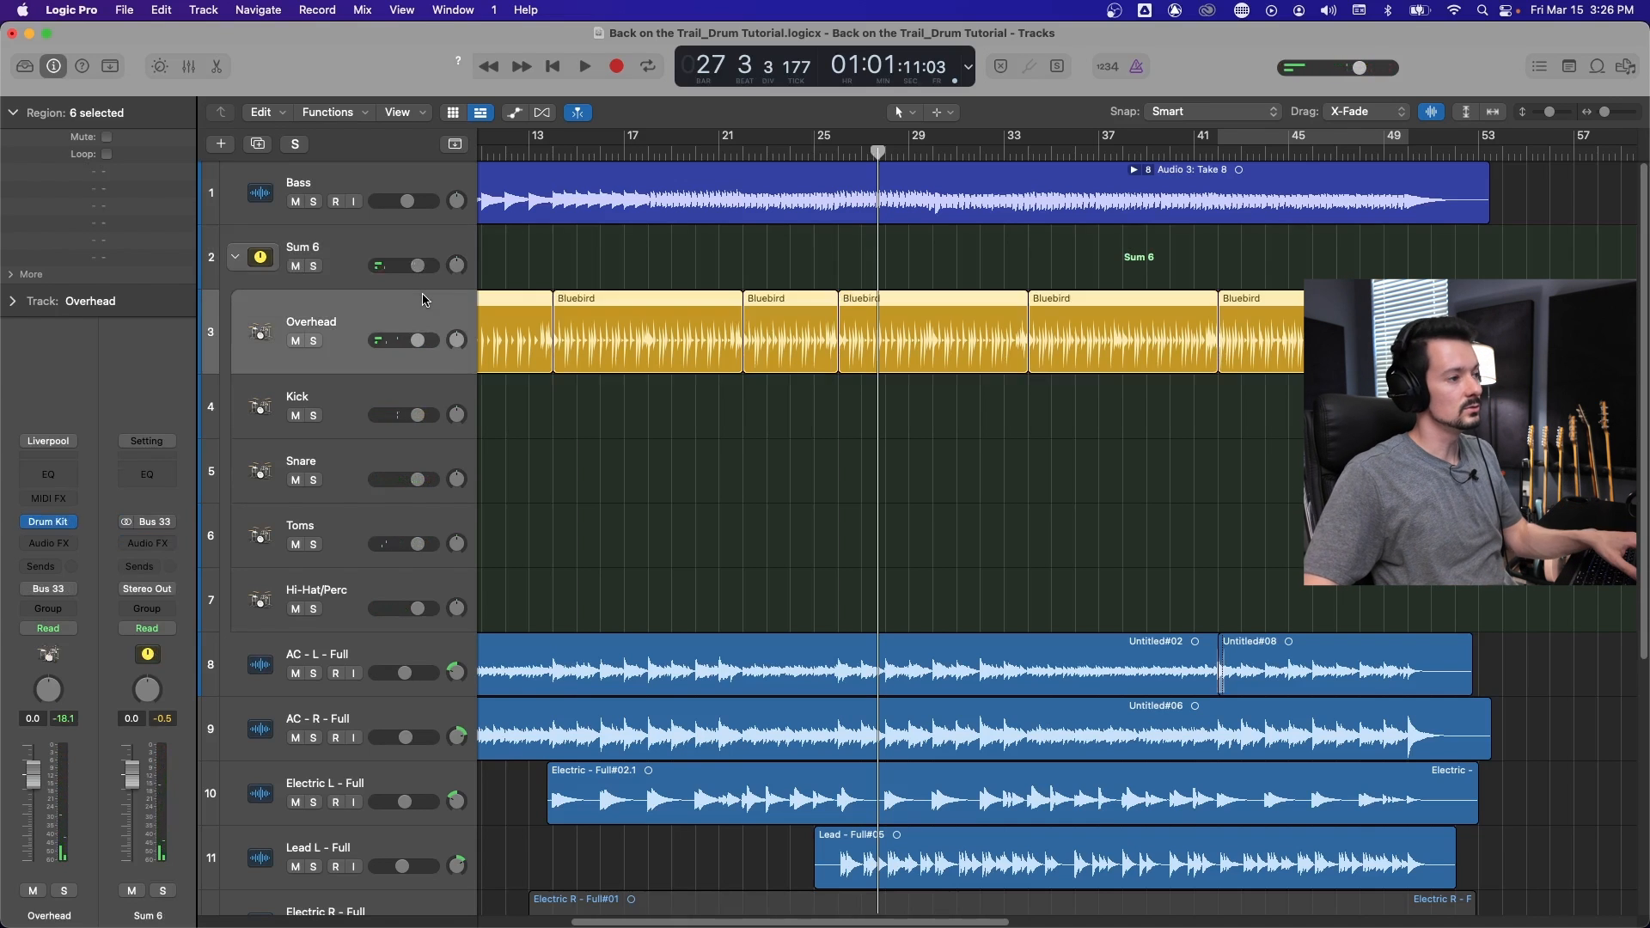
key(space)
click(368, 412)
click(342, 352)
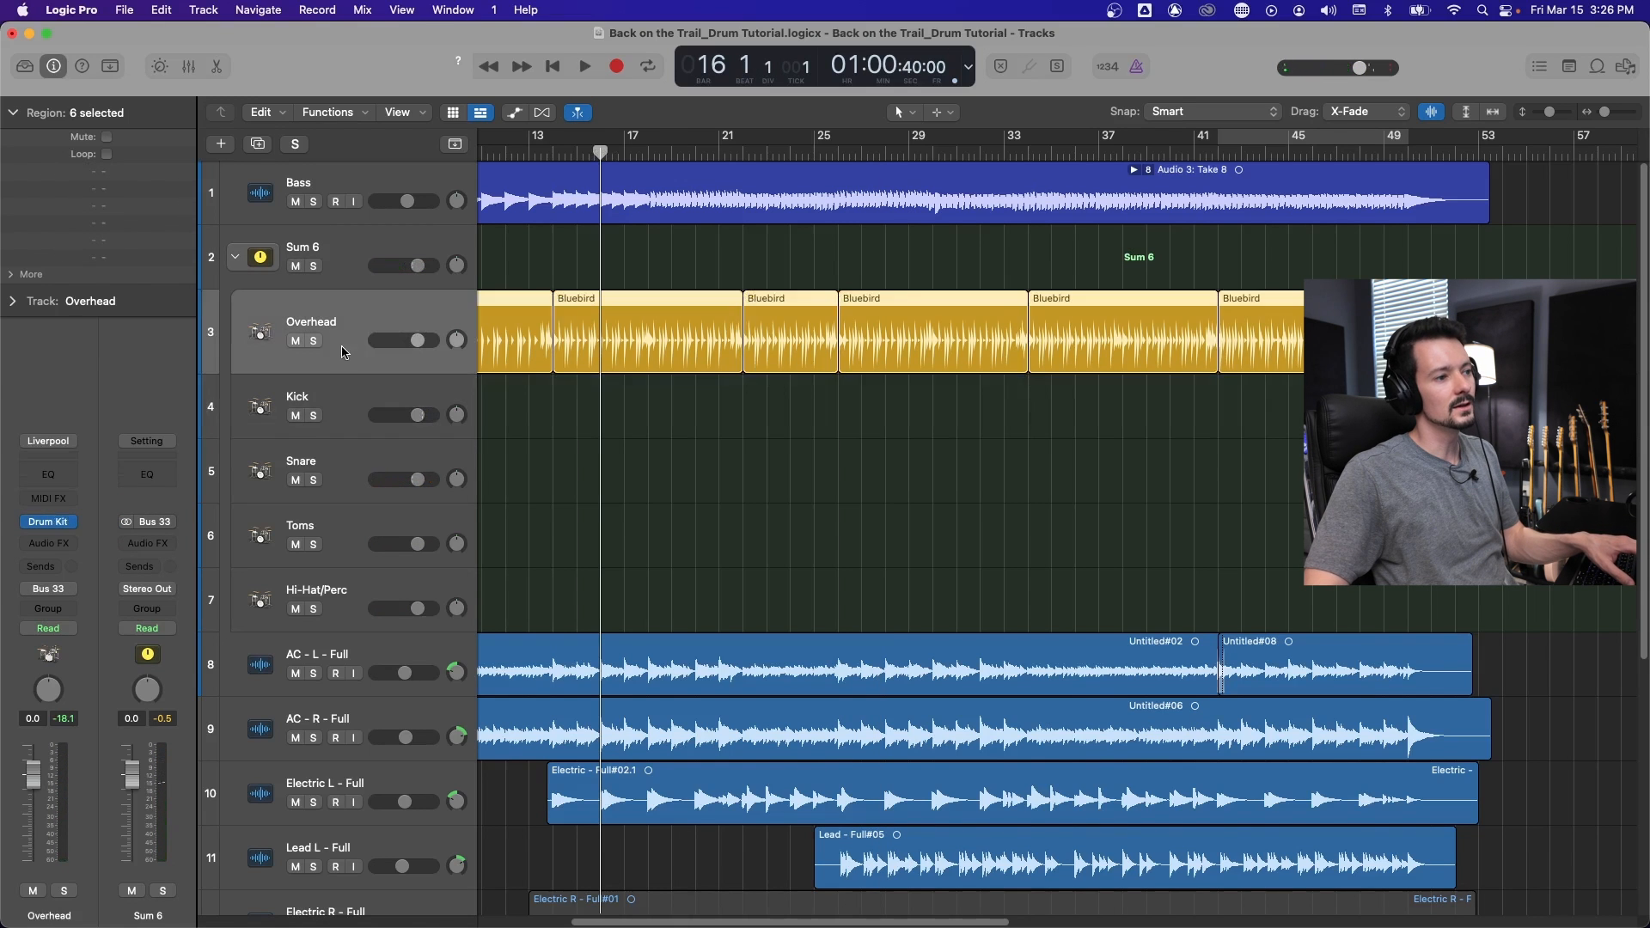
click(618, 67)
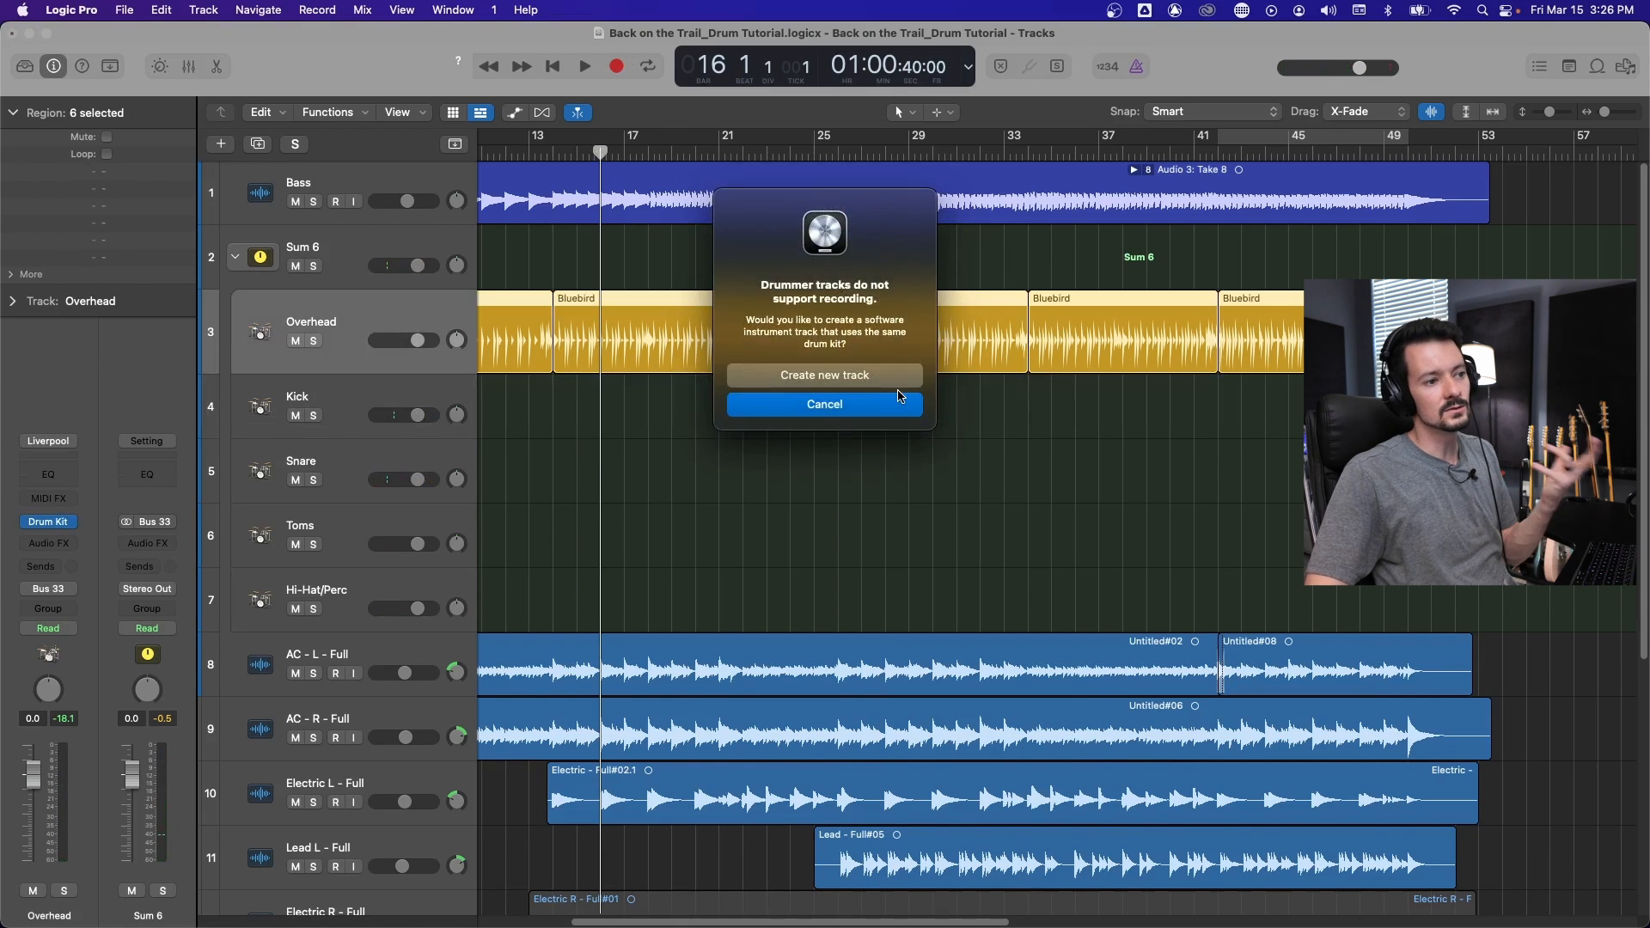
click(828, 411)
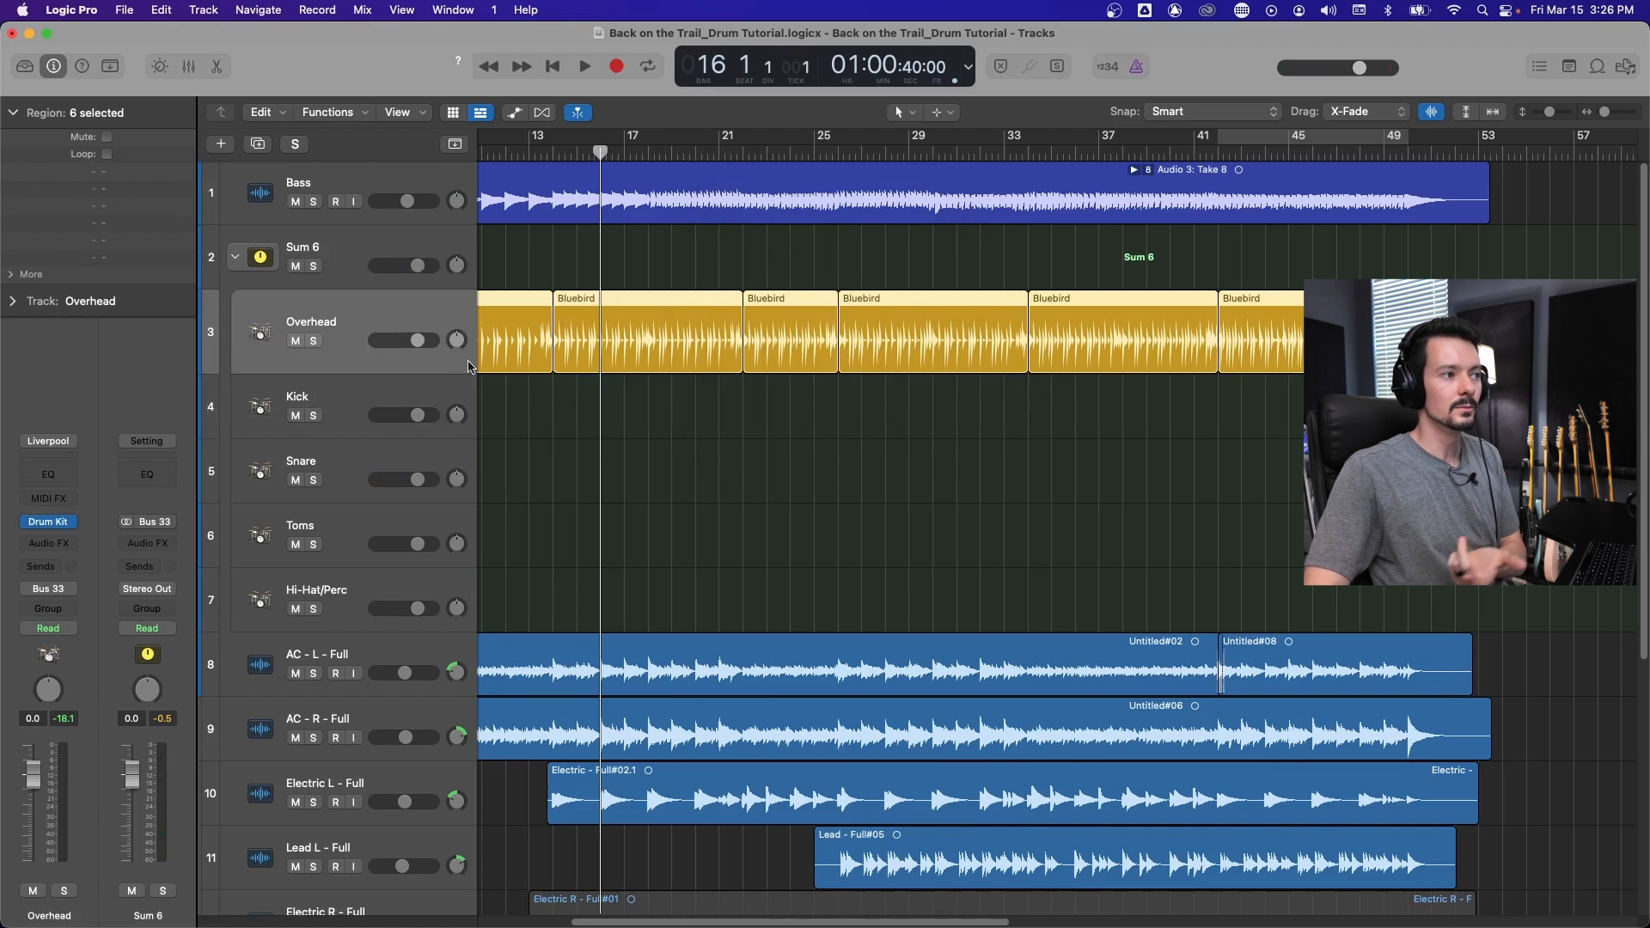
Select the drum summing stack and play the song from bar 41 into the section starting at bar 42.
click(416, 250)
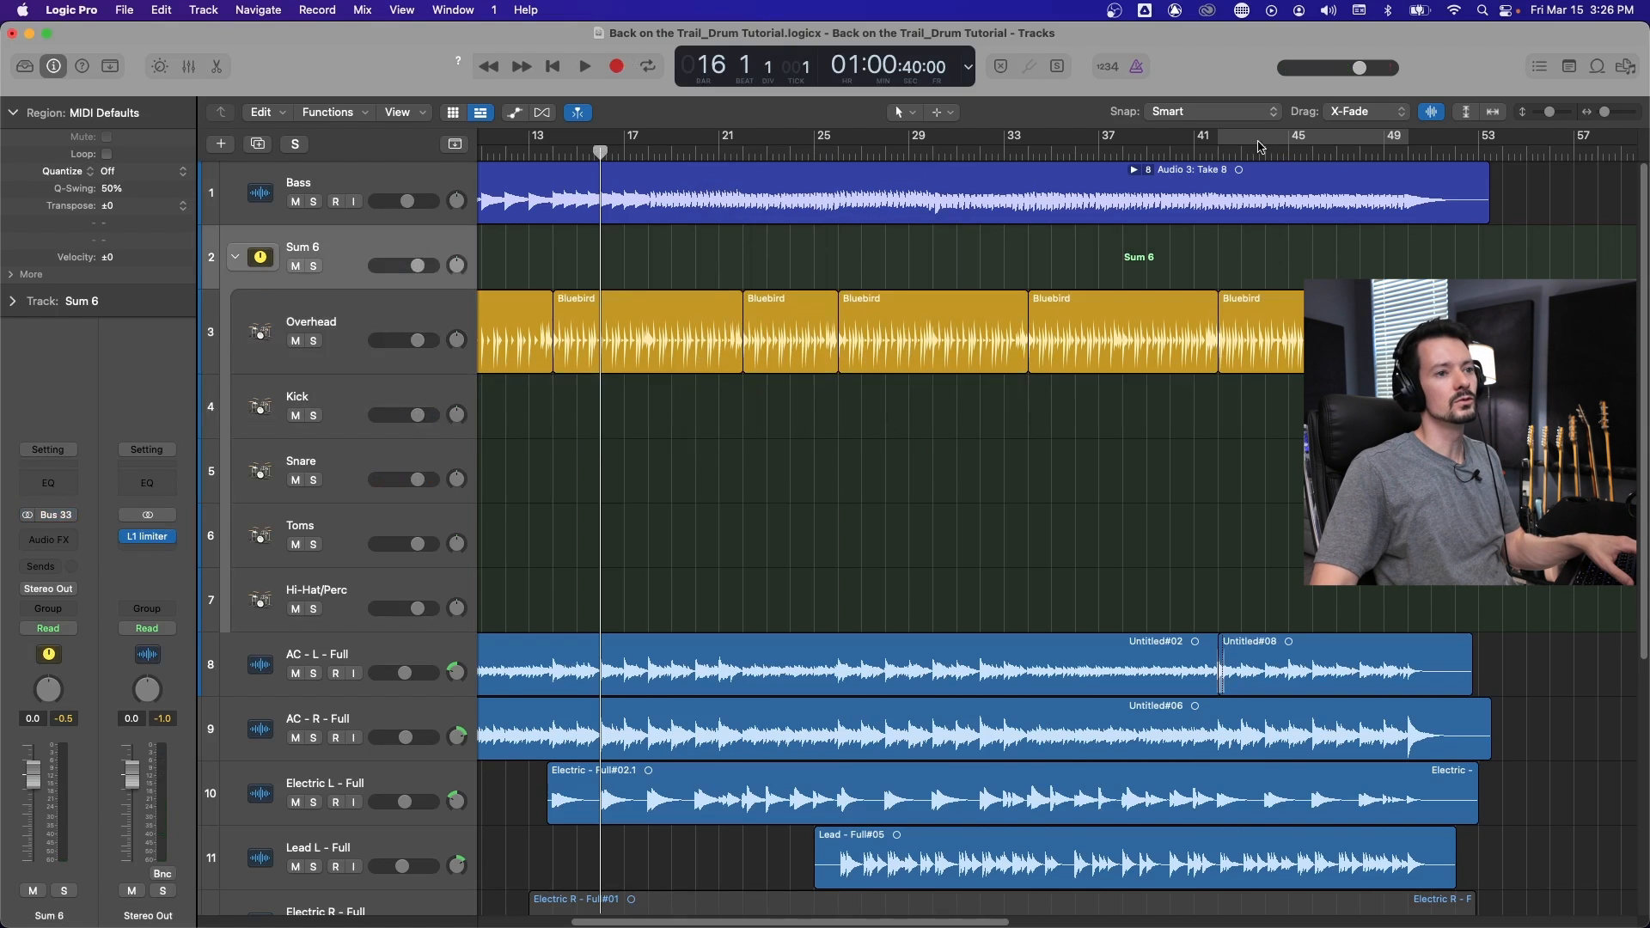
click(1202, 151)
key(super+Right)
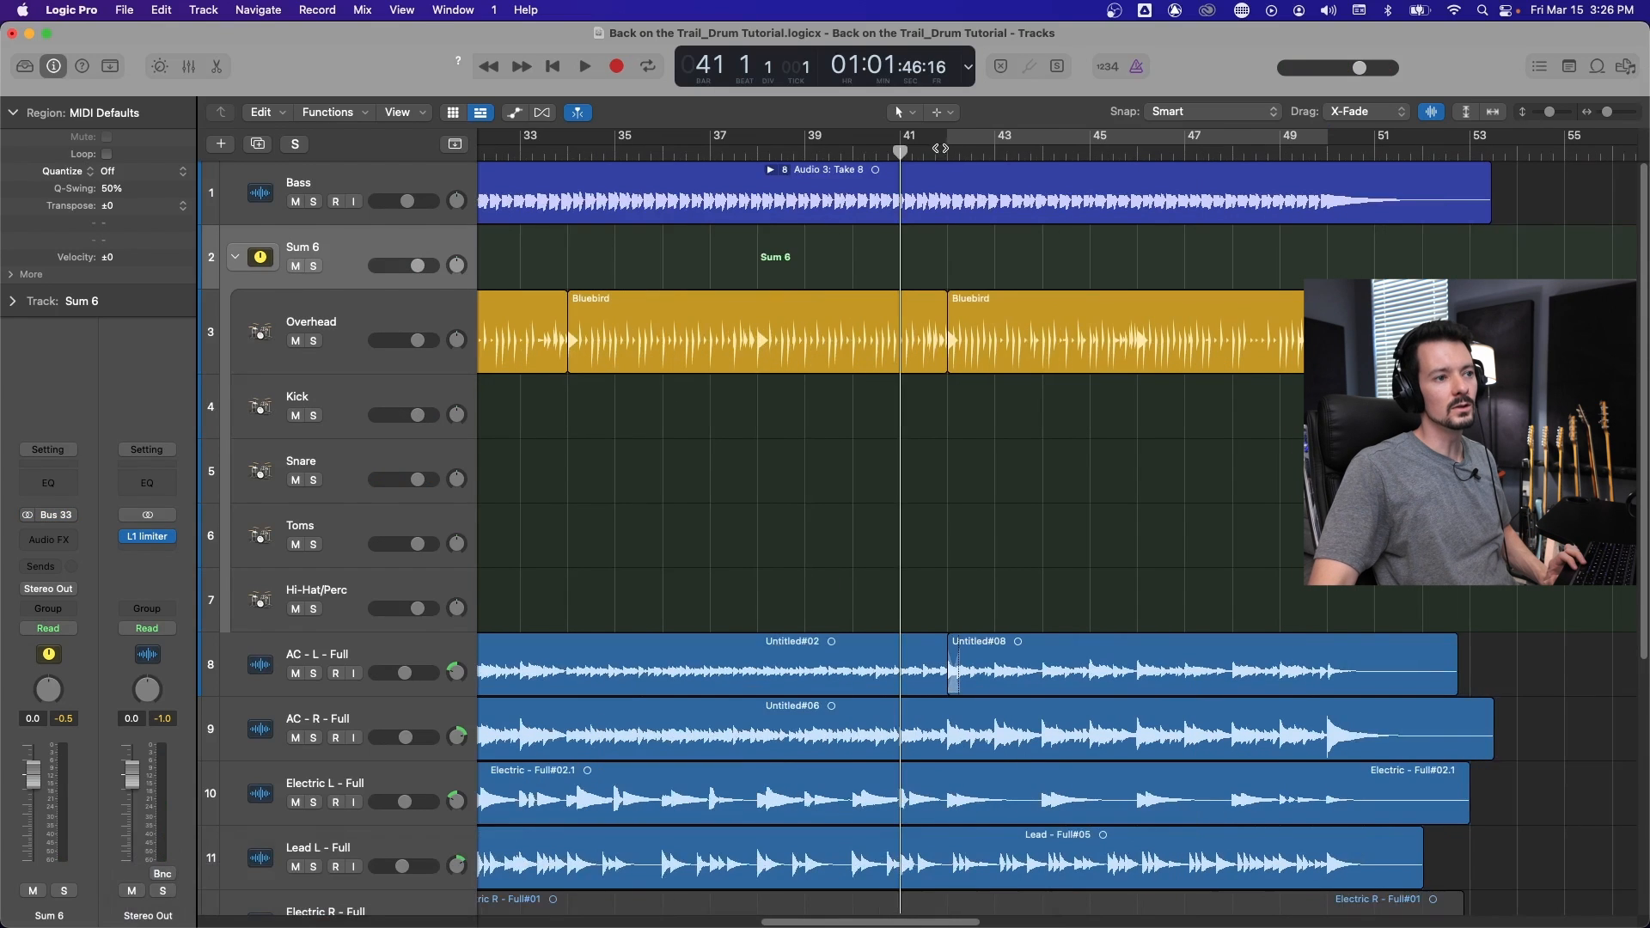
key(space)
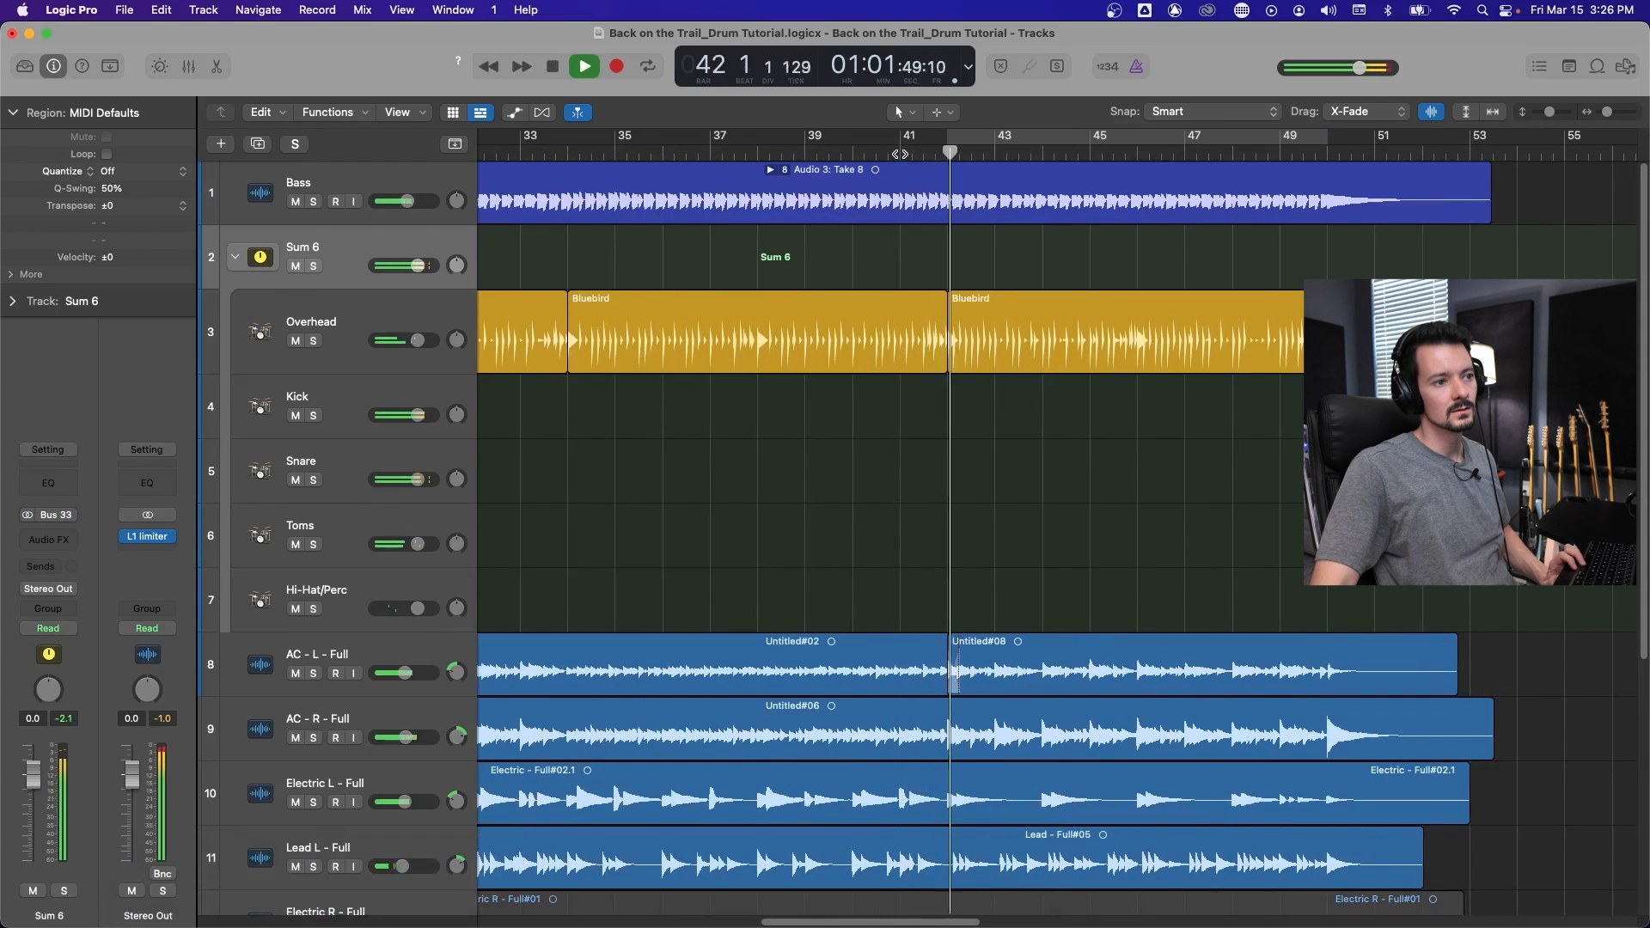
key(space)
Shorten the Bluebird region before bar 42 so it ends at bar 41 beat 3, and play back around the gap.
mouse_move(945, 367)
mouse_down()
mouse_move(898, 366)
mouse_move(918, 366)
mouse_up()
key(super+Right)
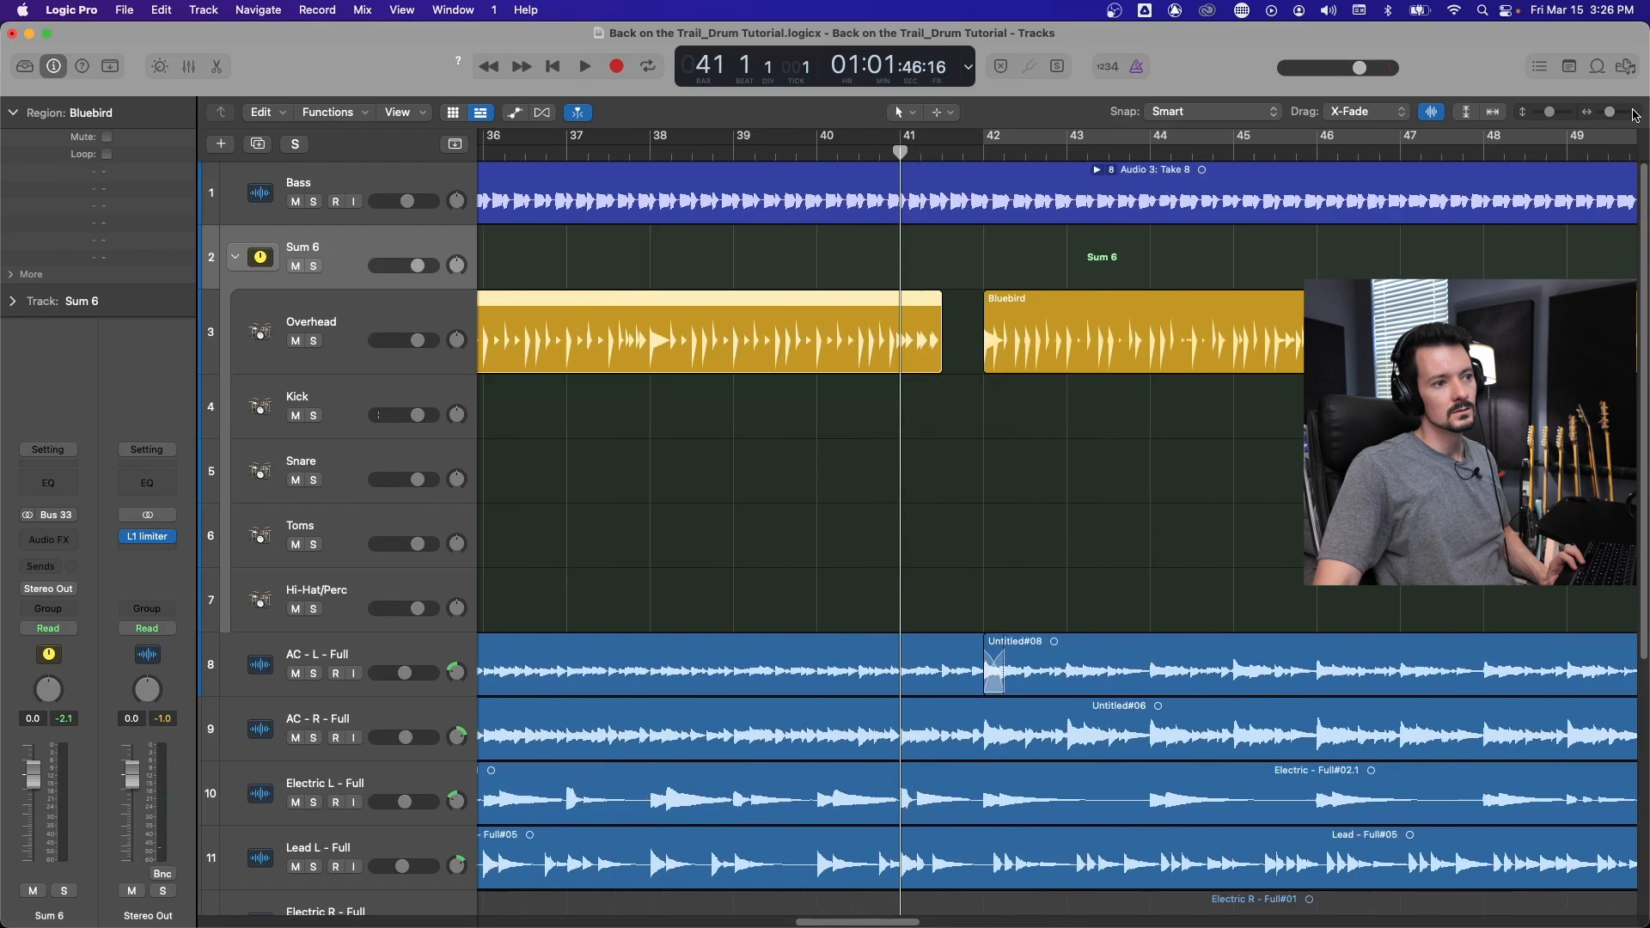
click(942, 152)
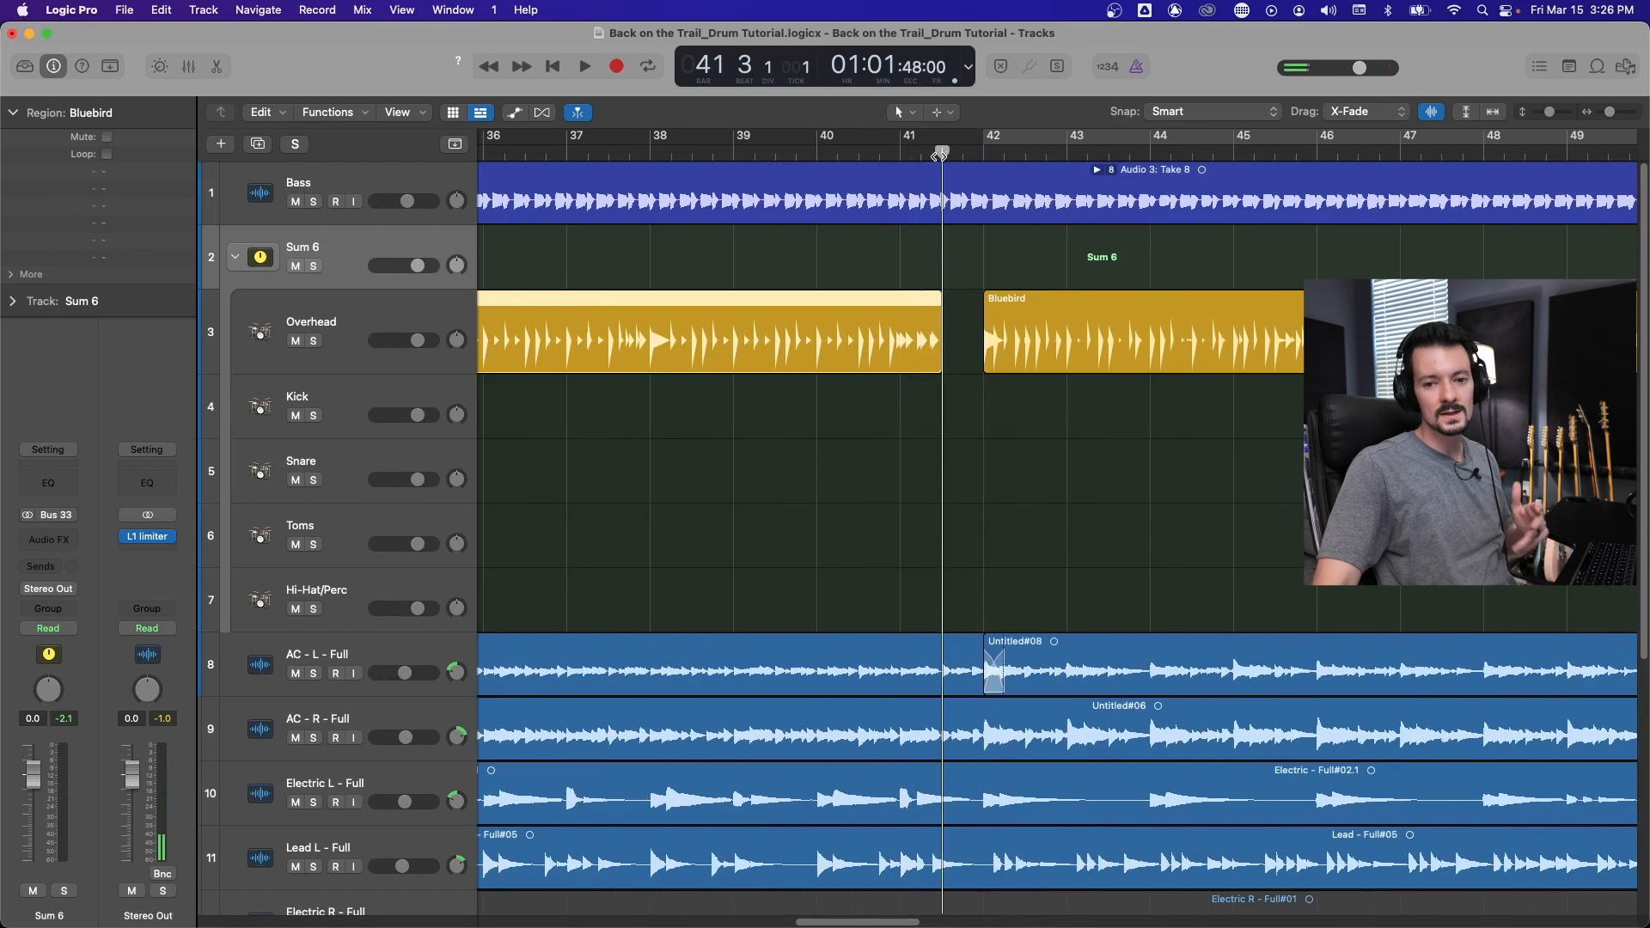
click(820, 155)
key(space)
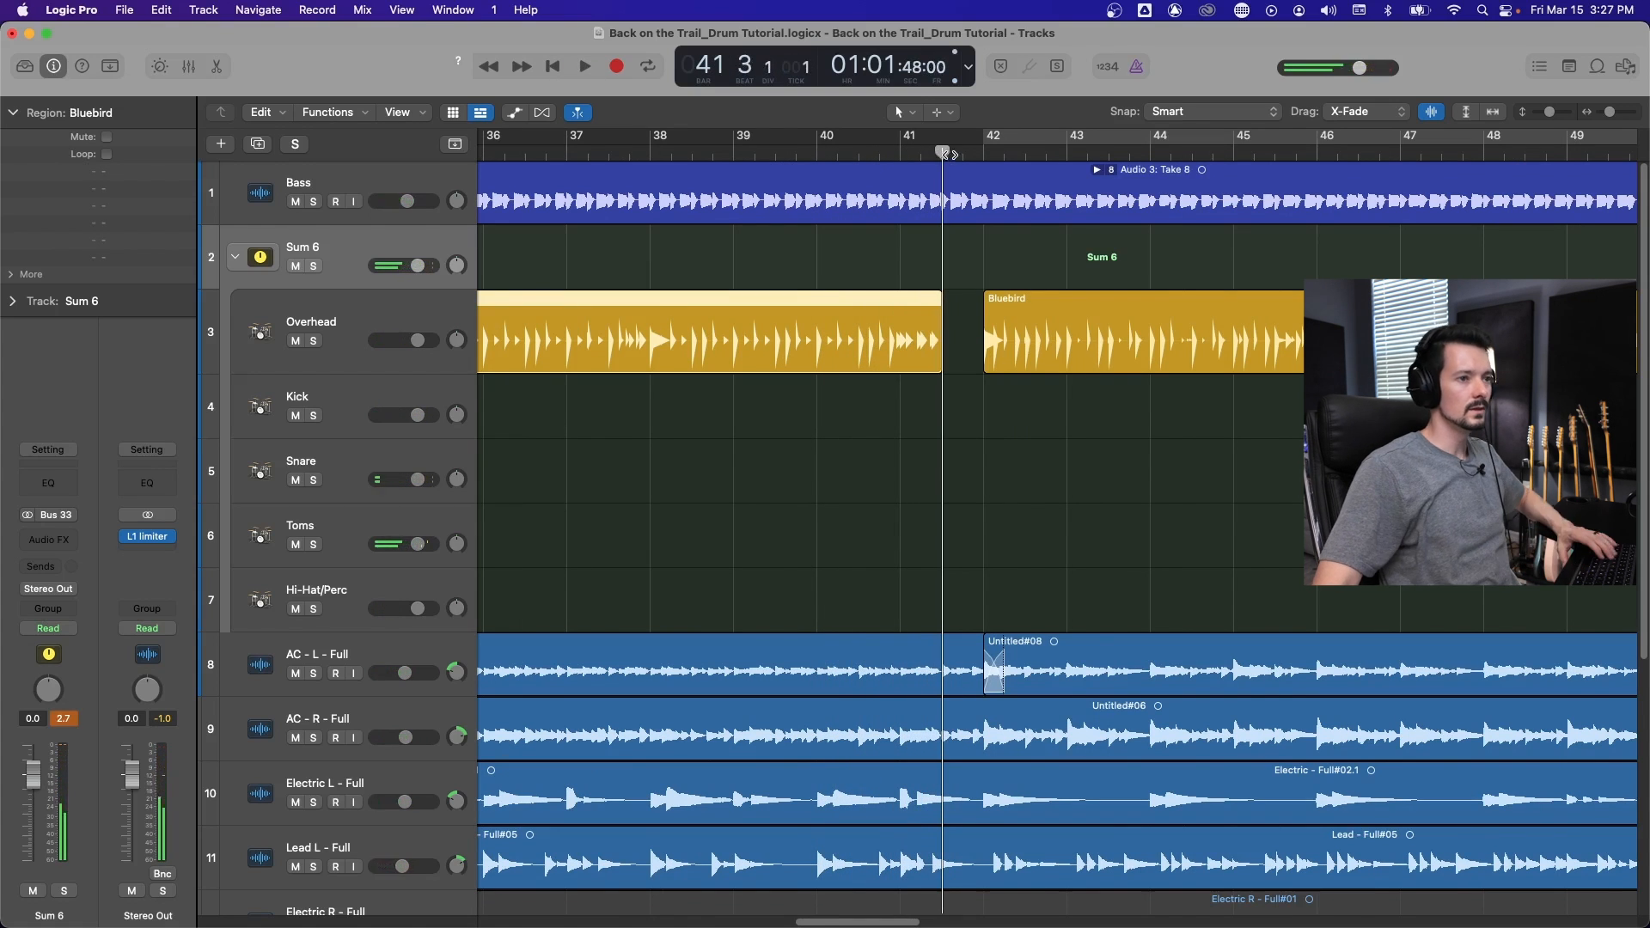
key(space)
Record a tom and snare fill on the drum summing stack from bar 41 and open the recorded region in the Piano Roll.
click(900, 155)
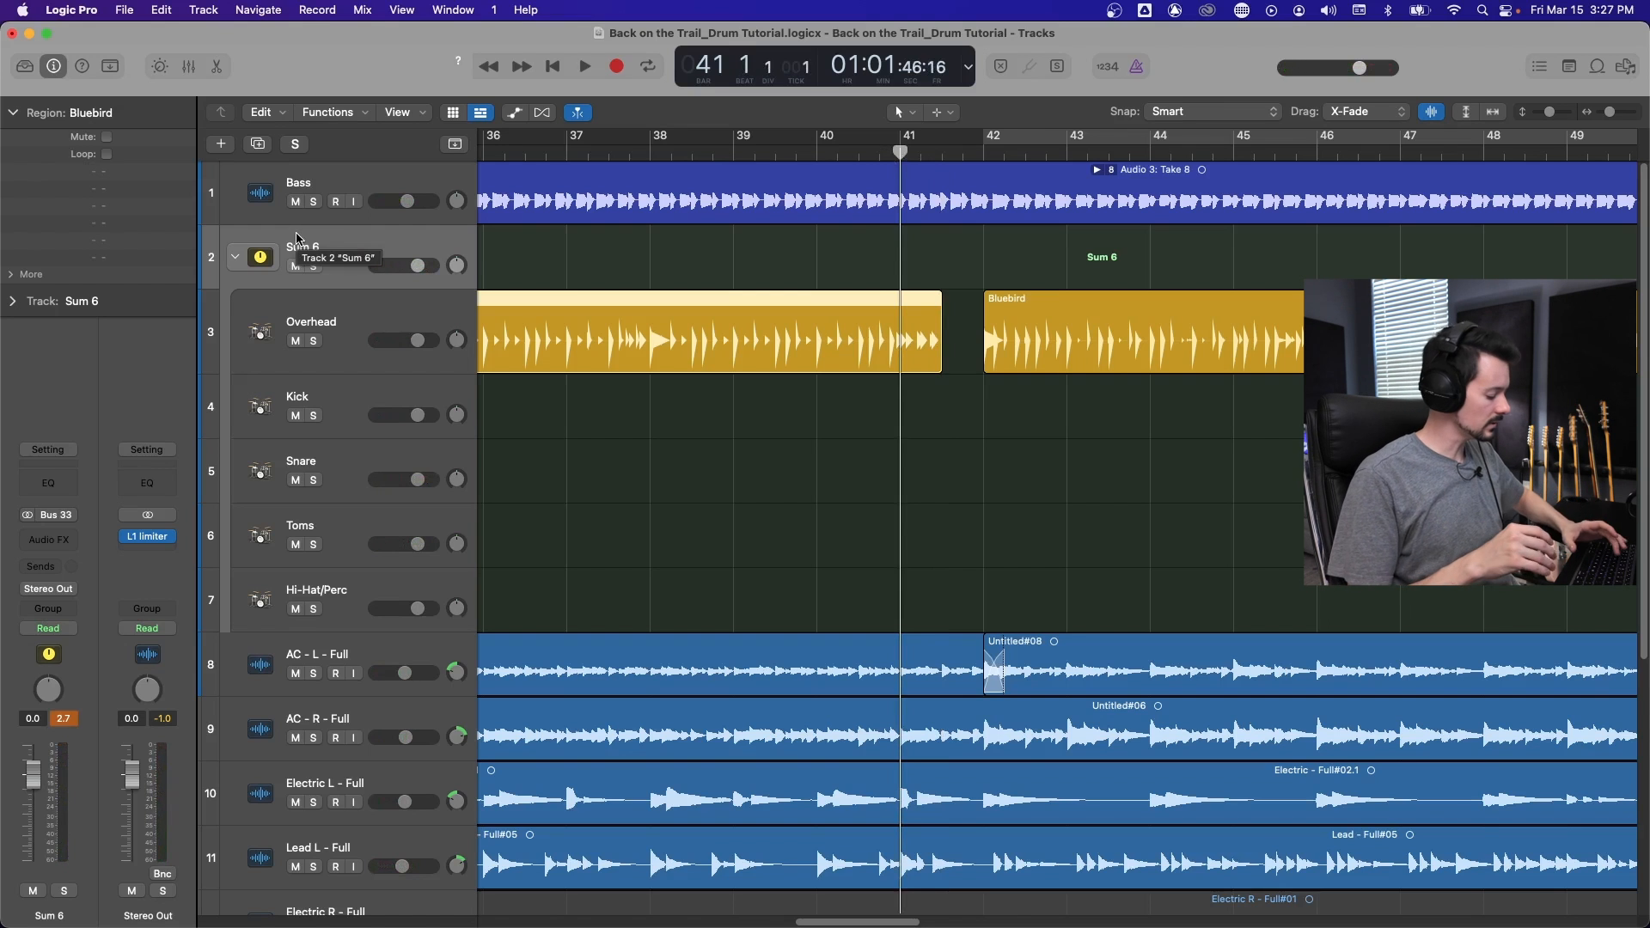
key(r)
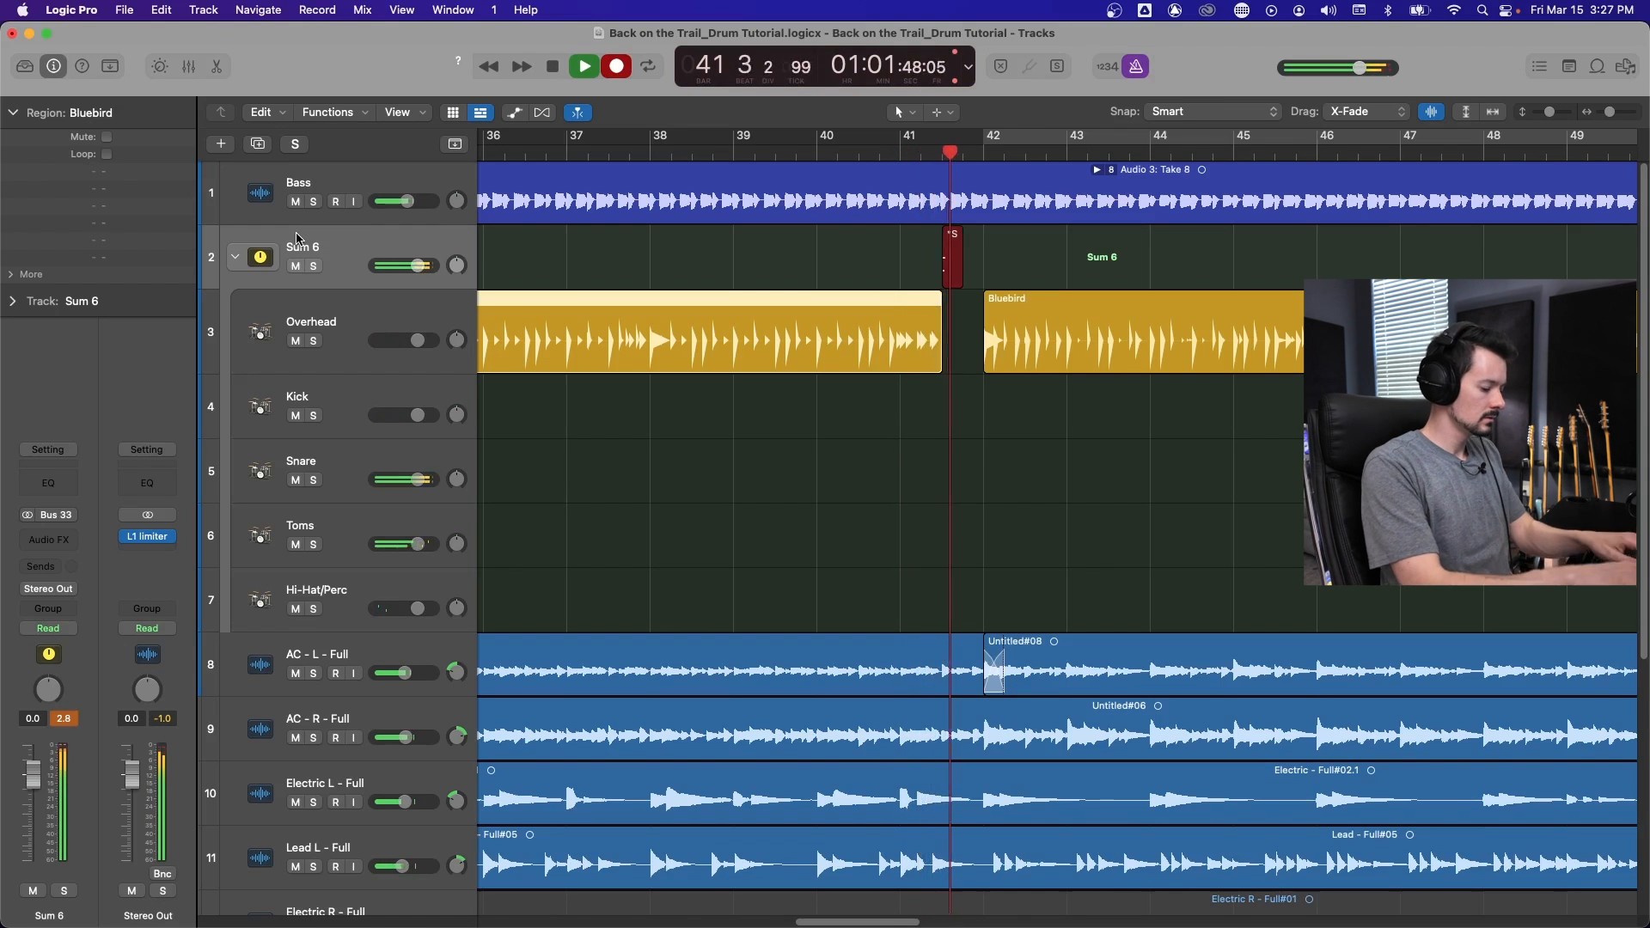
key(space)
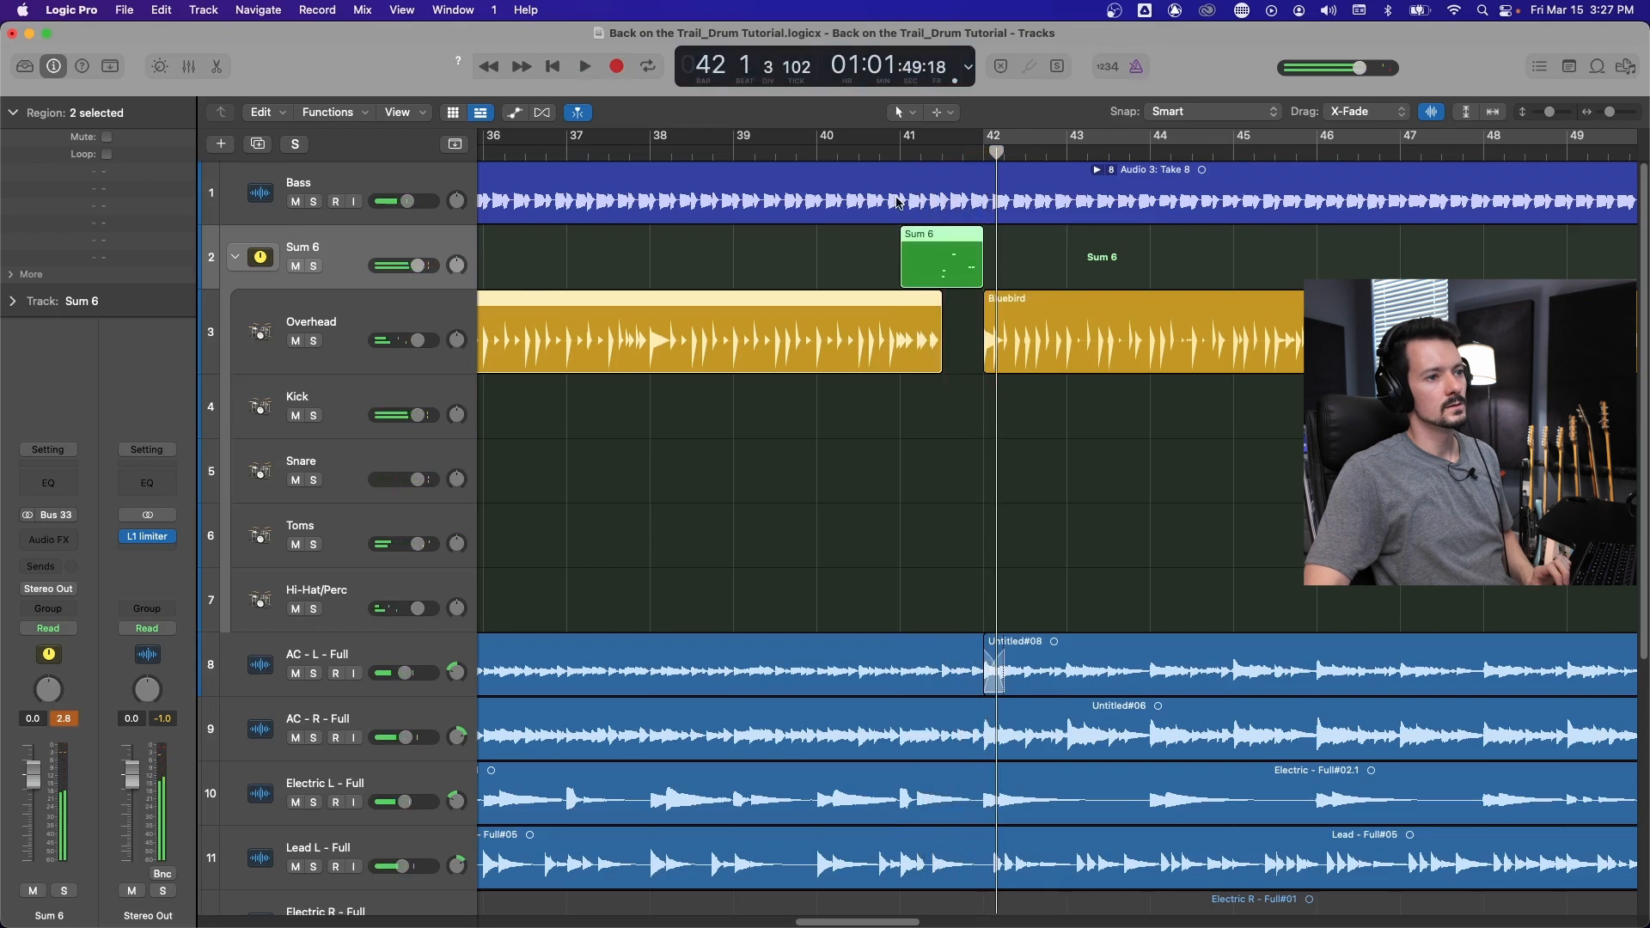
double_click(966, 277)
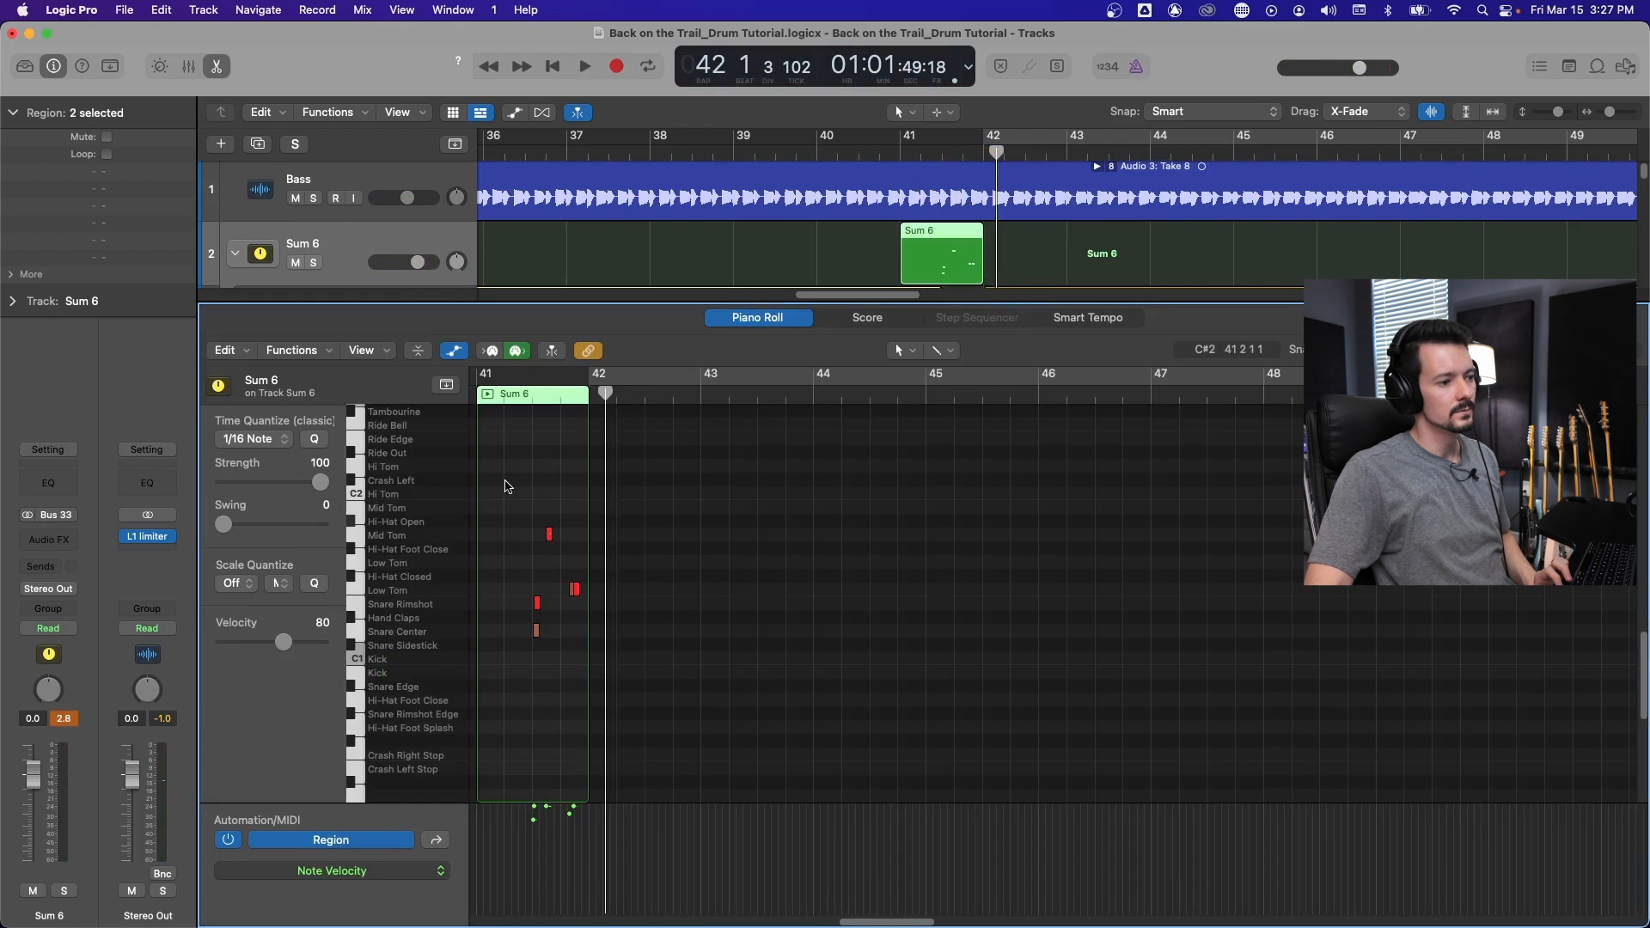
Play back the drum fill at bar 41 into the following section, closing the note editor to reveal the tracks.
click(504, 378)
key(space)
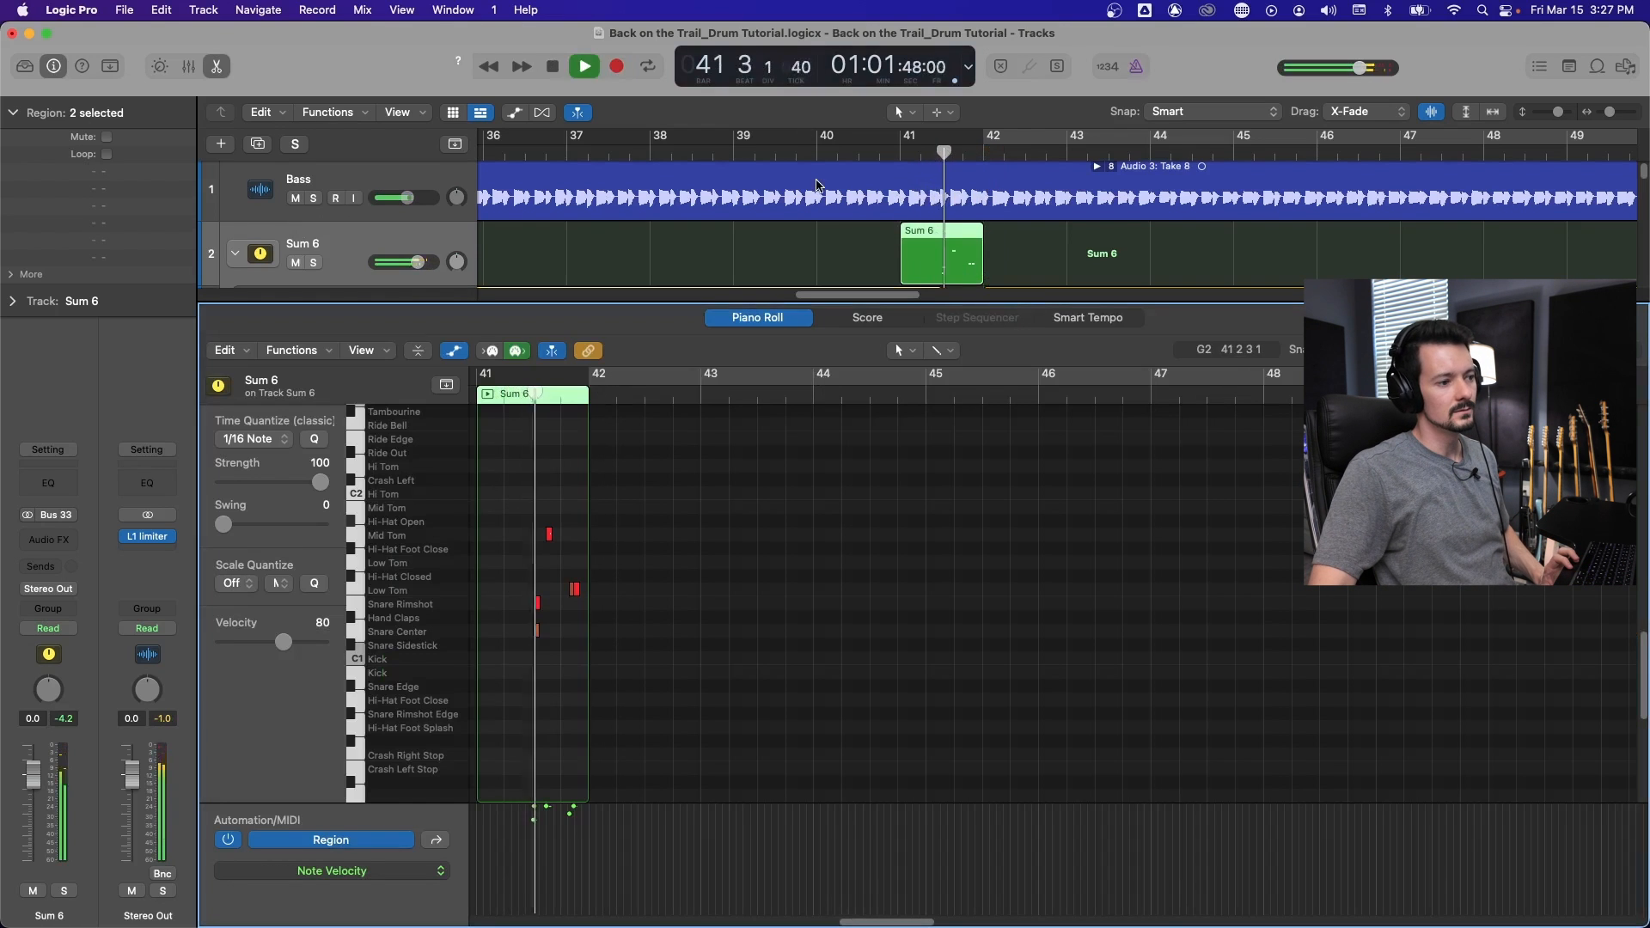
click(220, 64)
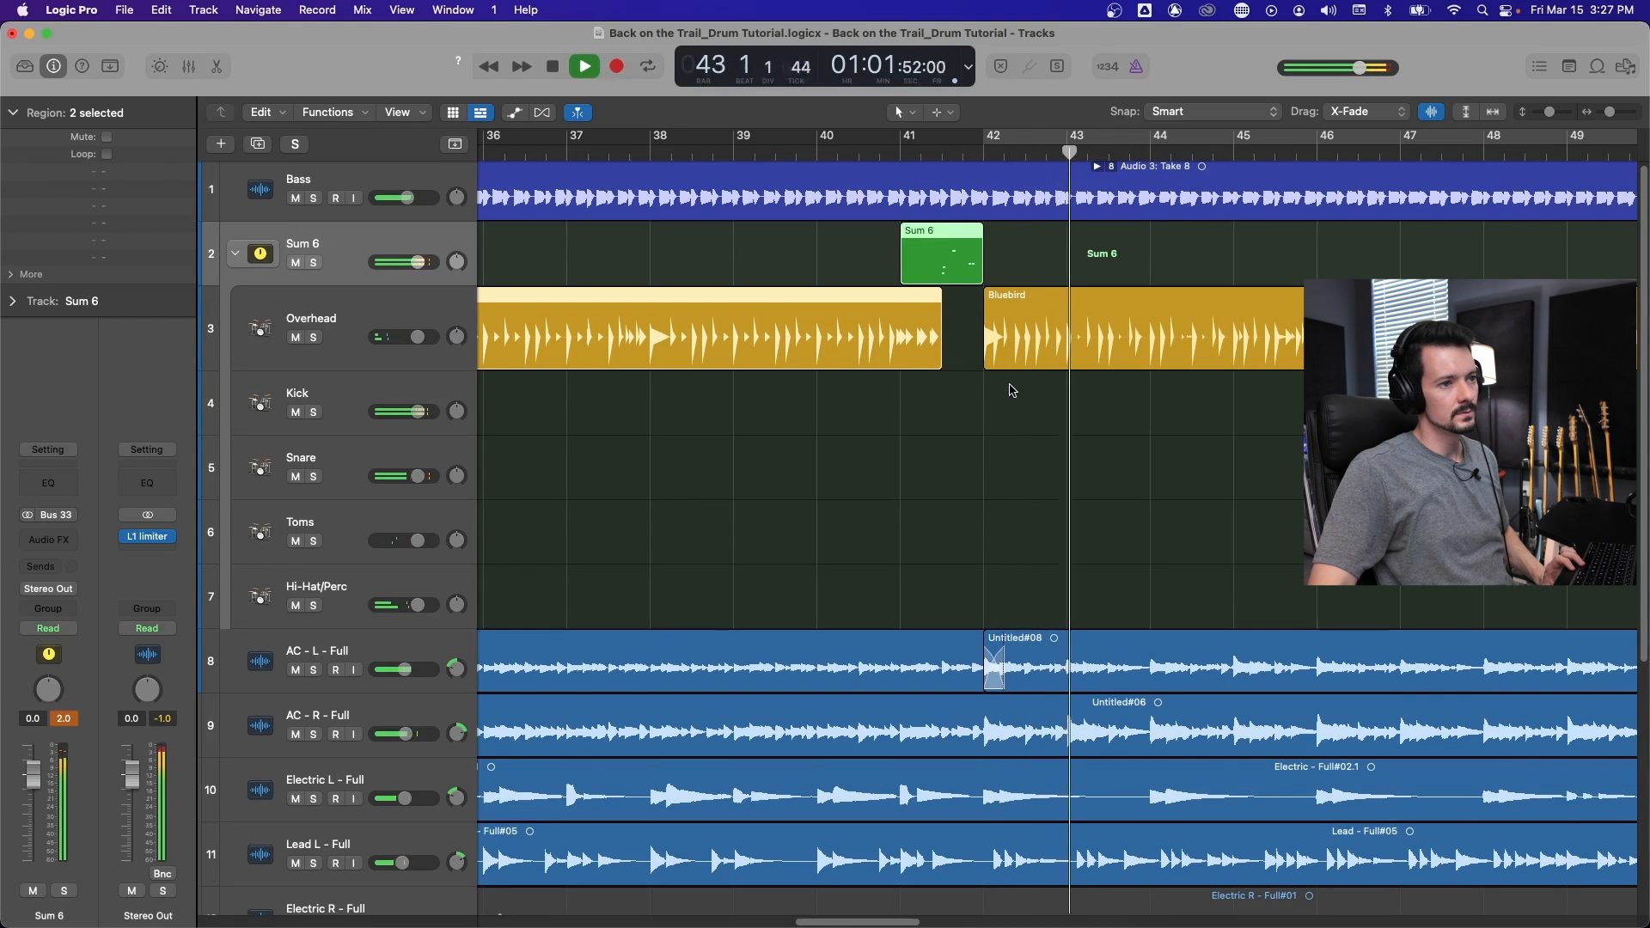
key(space)
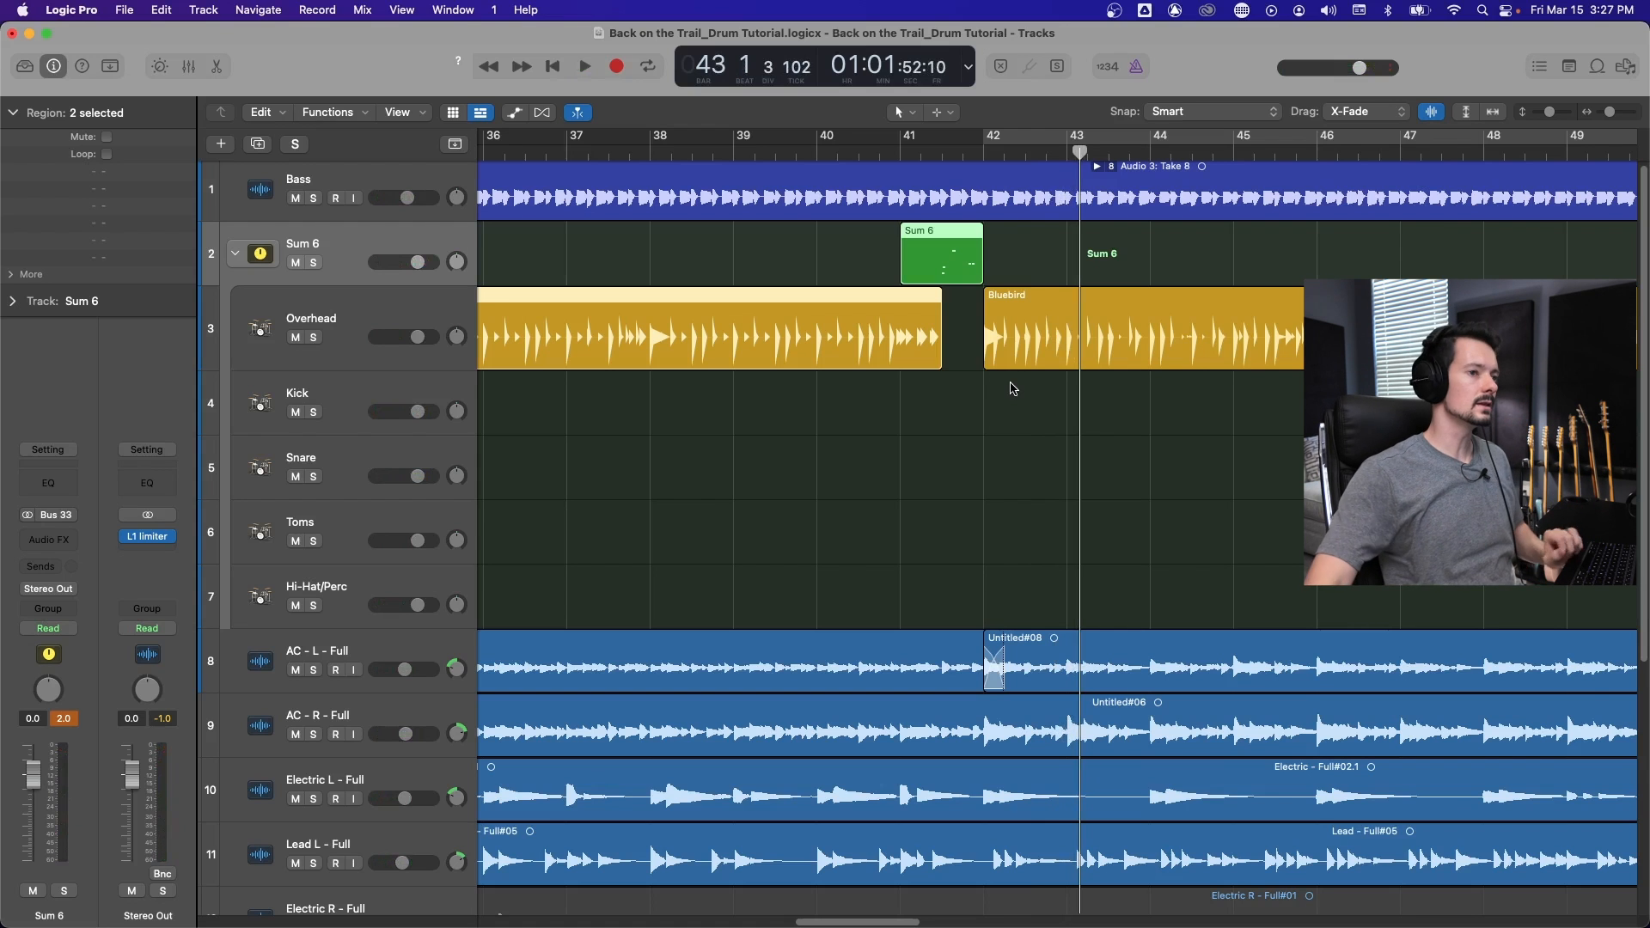
Try moving the six Bluebird drum regions from the Overhead track onto the Sum 6 track, and undo it.
drag(1611, 113, 1606, 114)
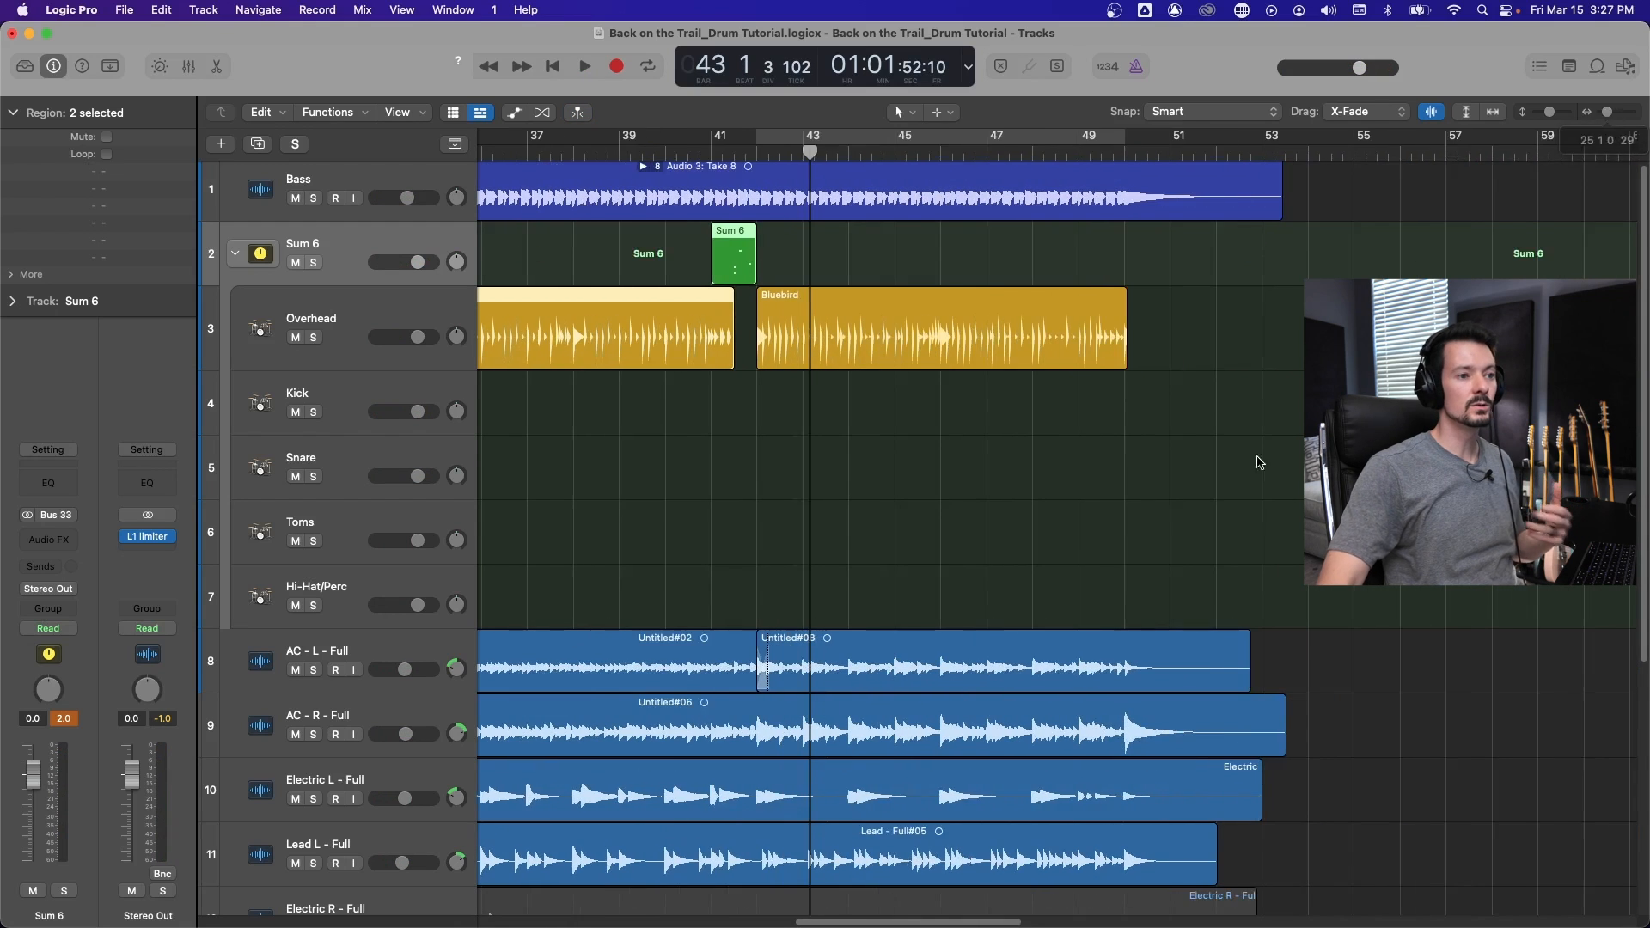
drag(1021, 923, 773, 905)
drag(1607, 111, 1605, 112)
drag(1315, 482, 636, 271)
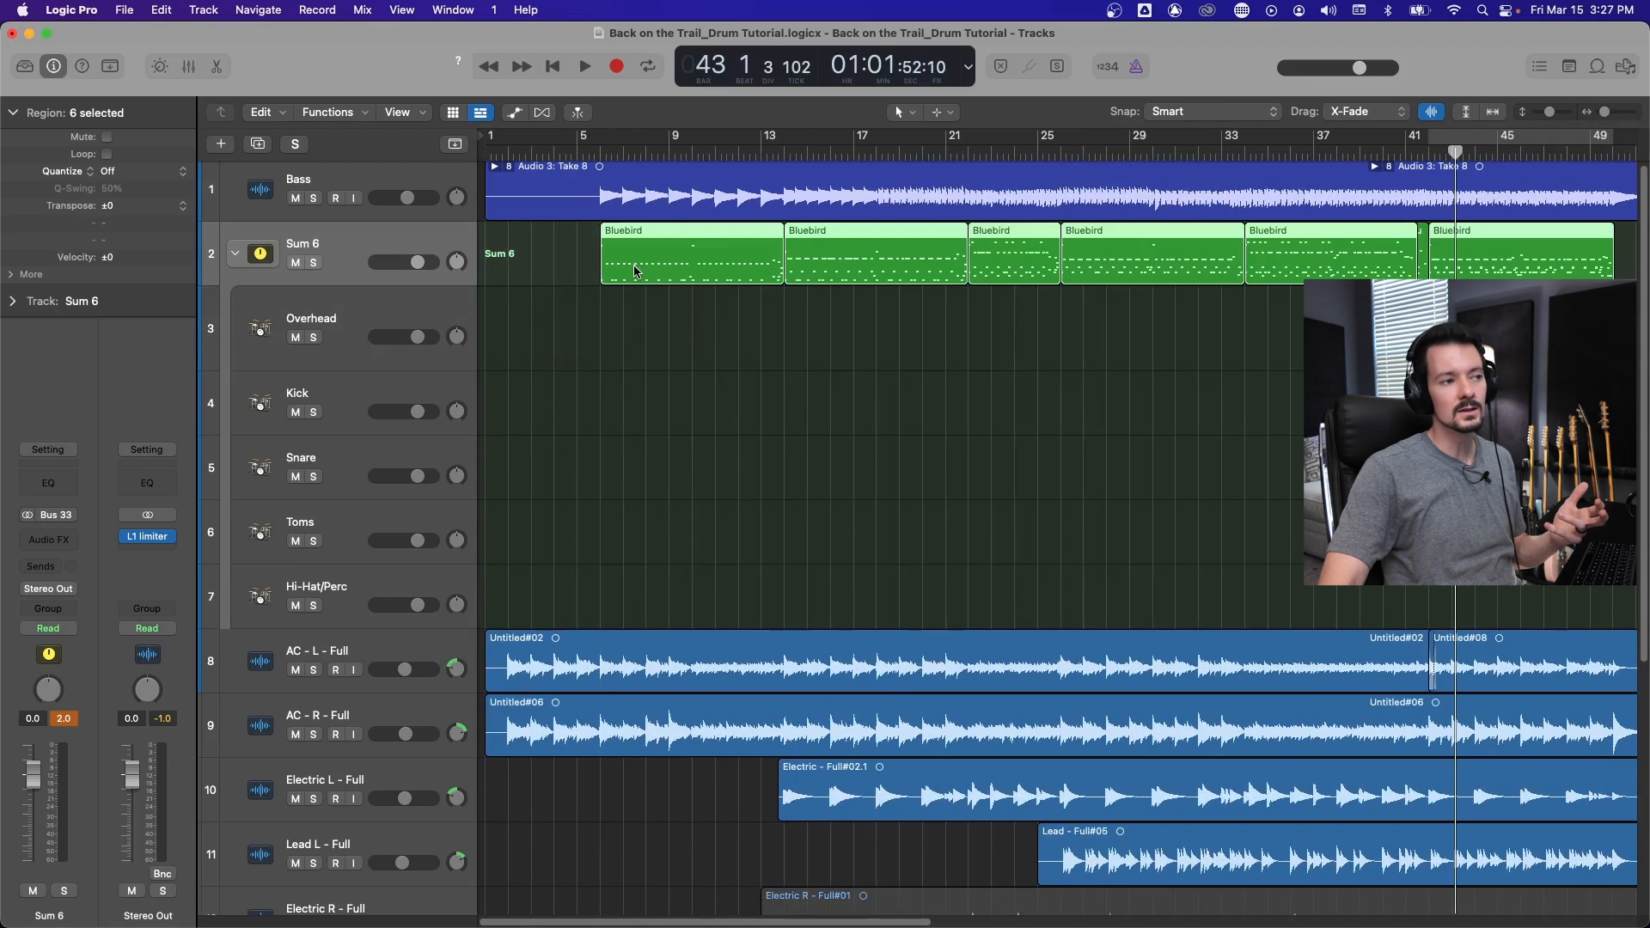
drag(631, 275, 630, 318)
key(super+z)
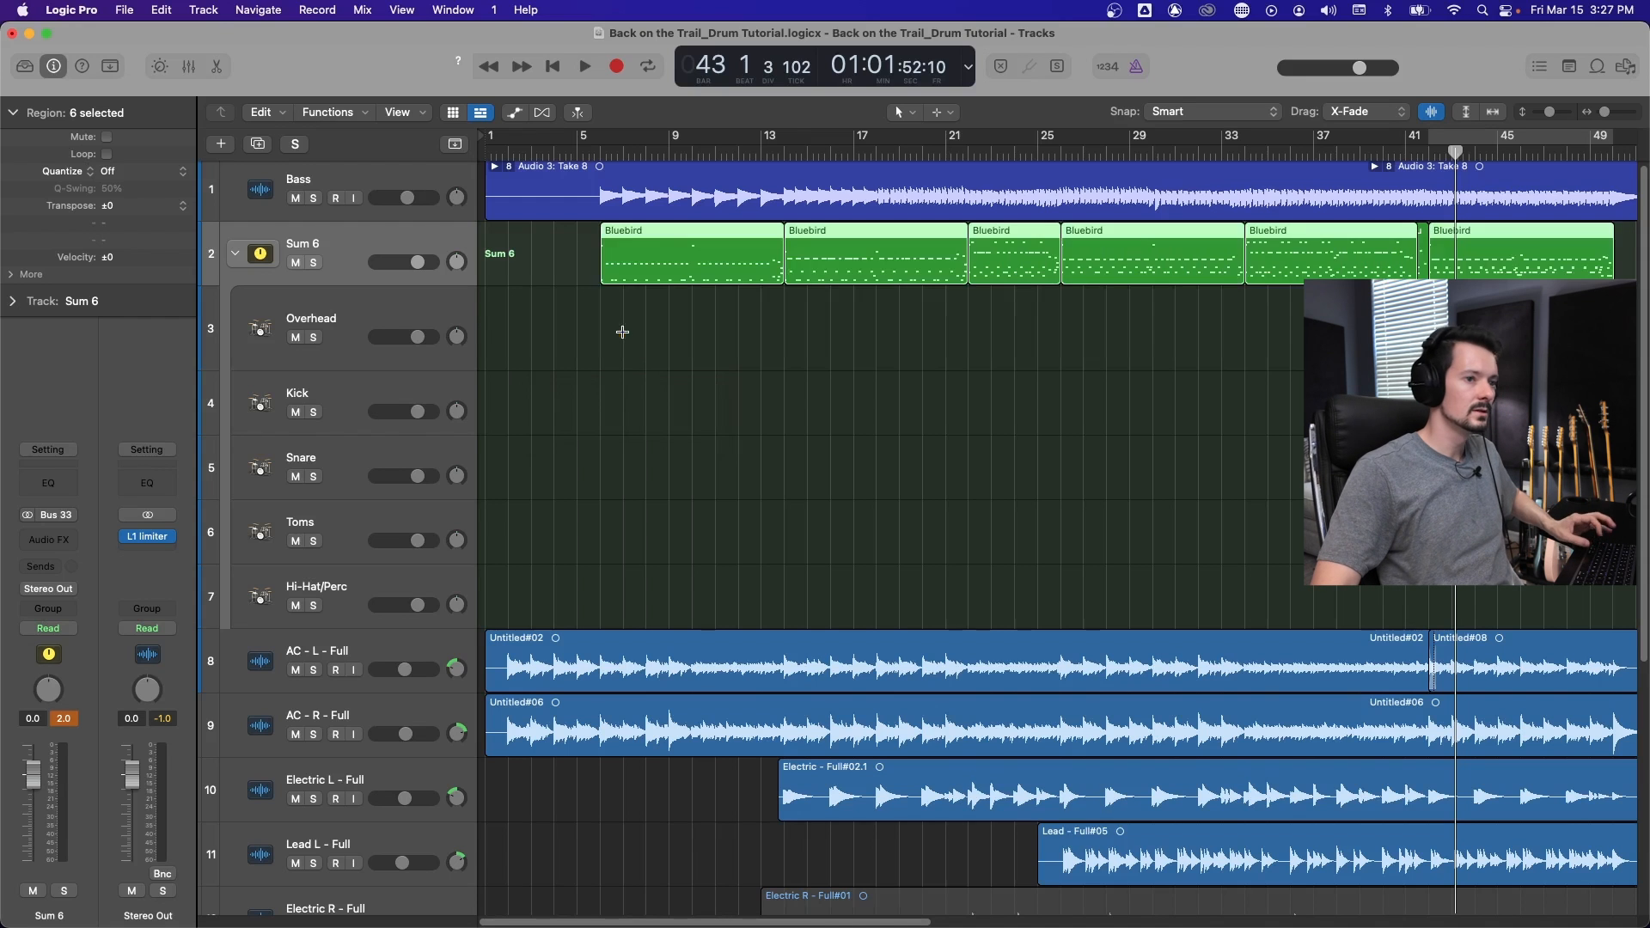
key(super+shift+z)
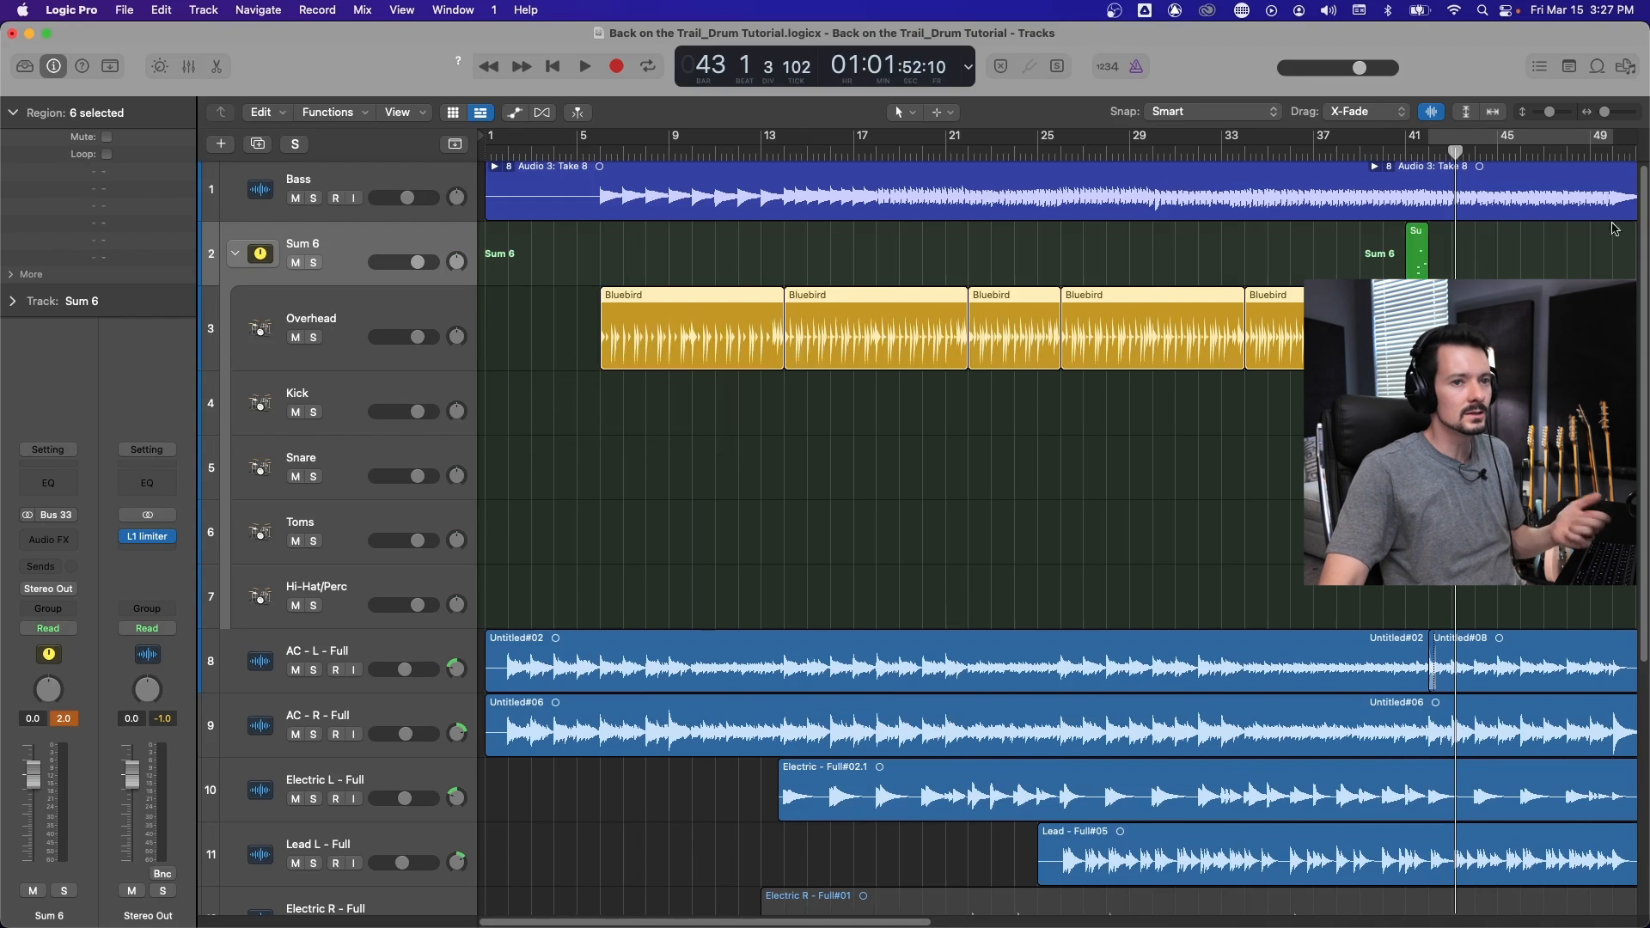
In the mixer, add a Bus 1 send to the five drum channels from Overhead through Hi-Hat/Perc.
click(1627, 112)
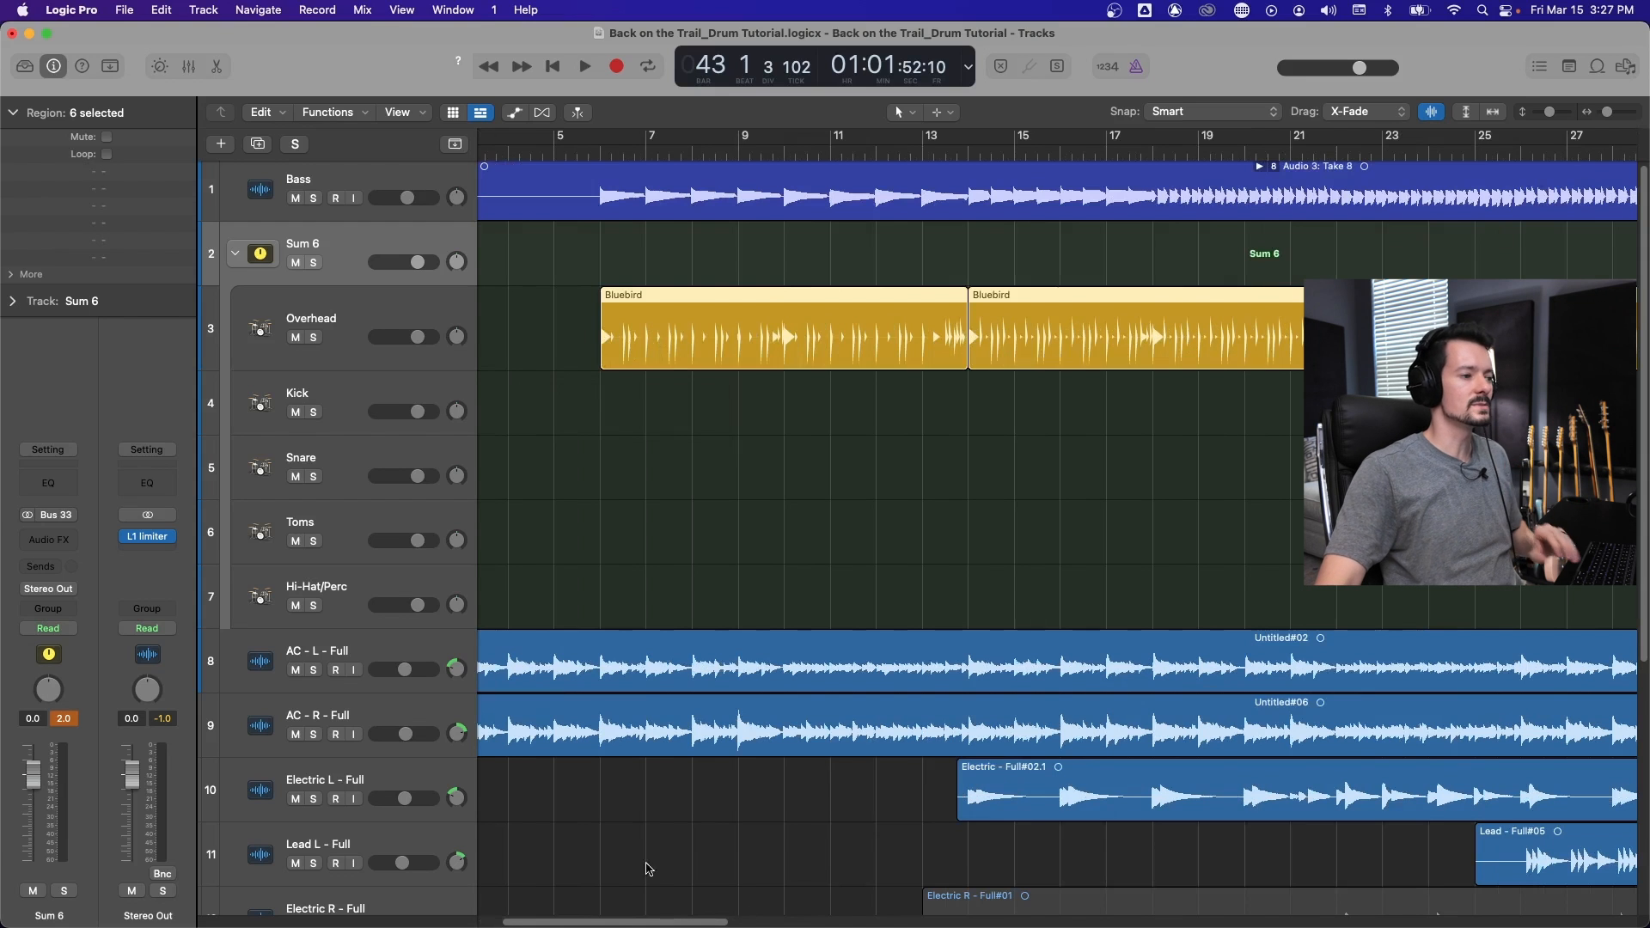
drag(604, 922, 789, 890)
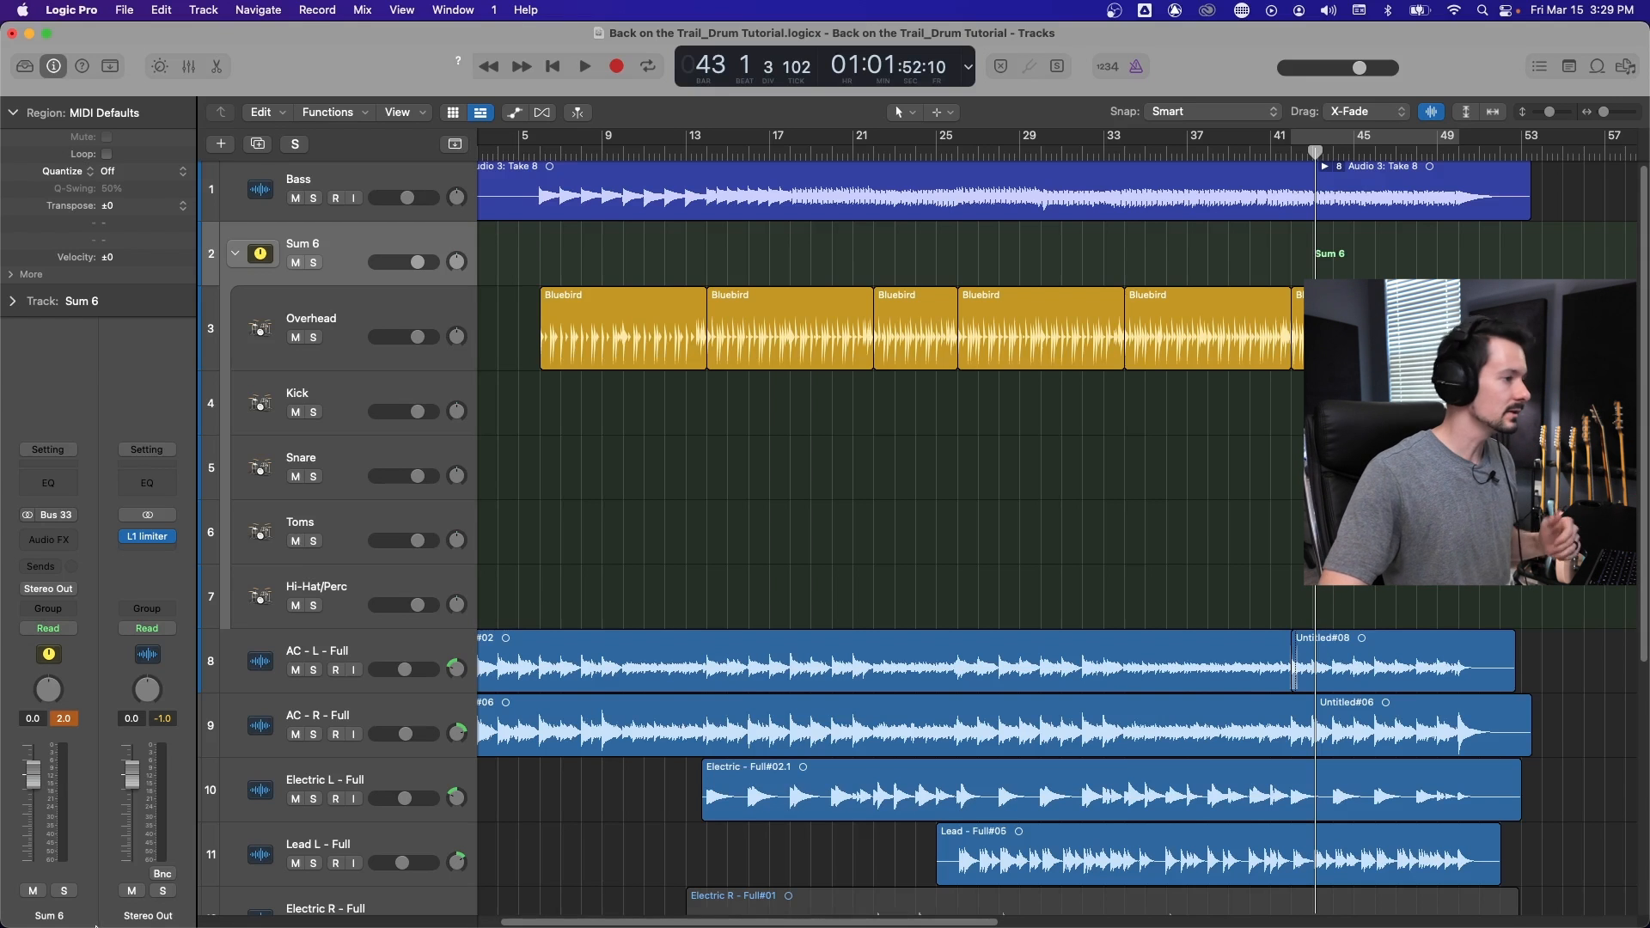
click(350, 318)
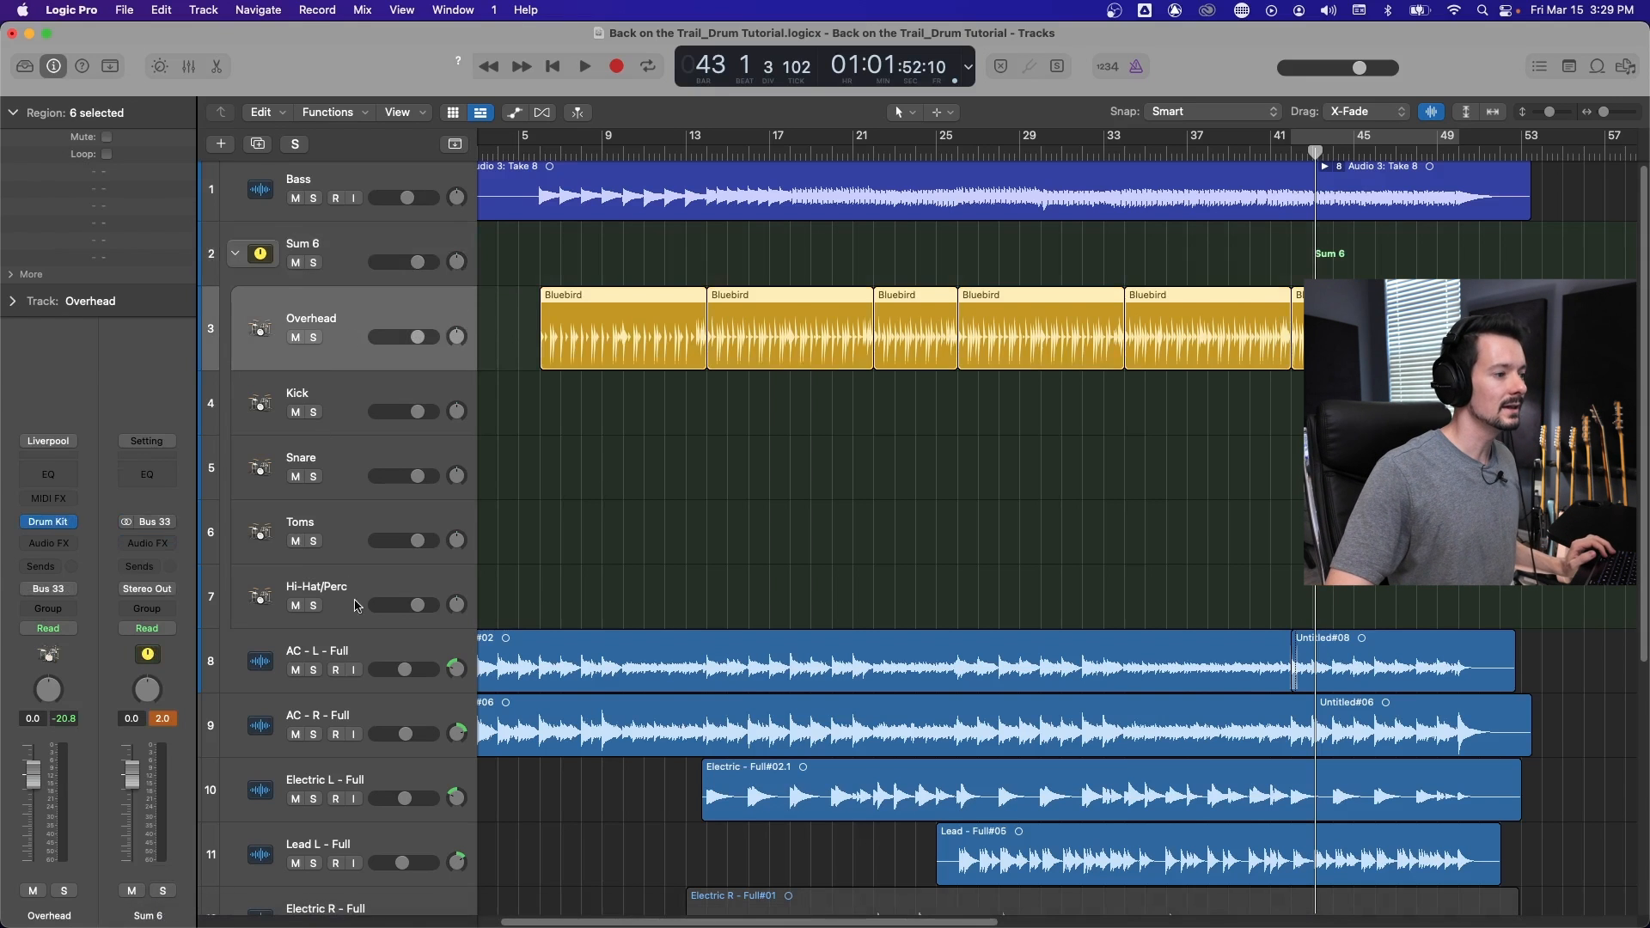
key(x)
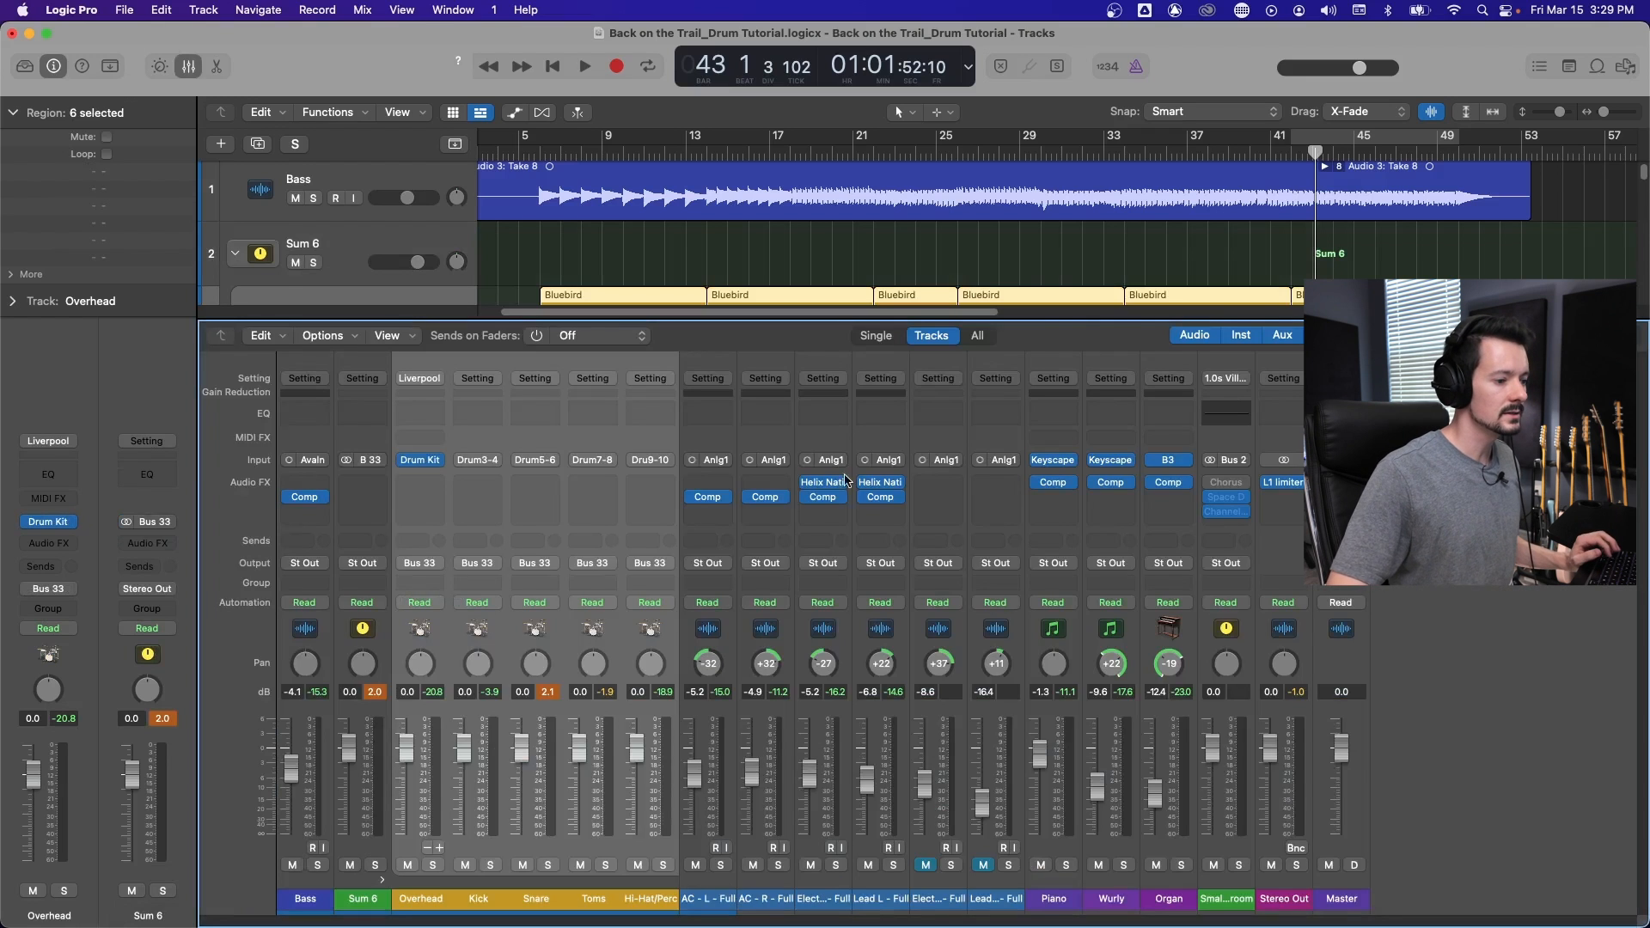
click(412, 544)
mouse_move(422, 568)
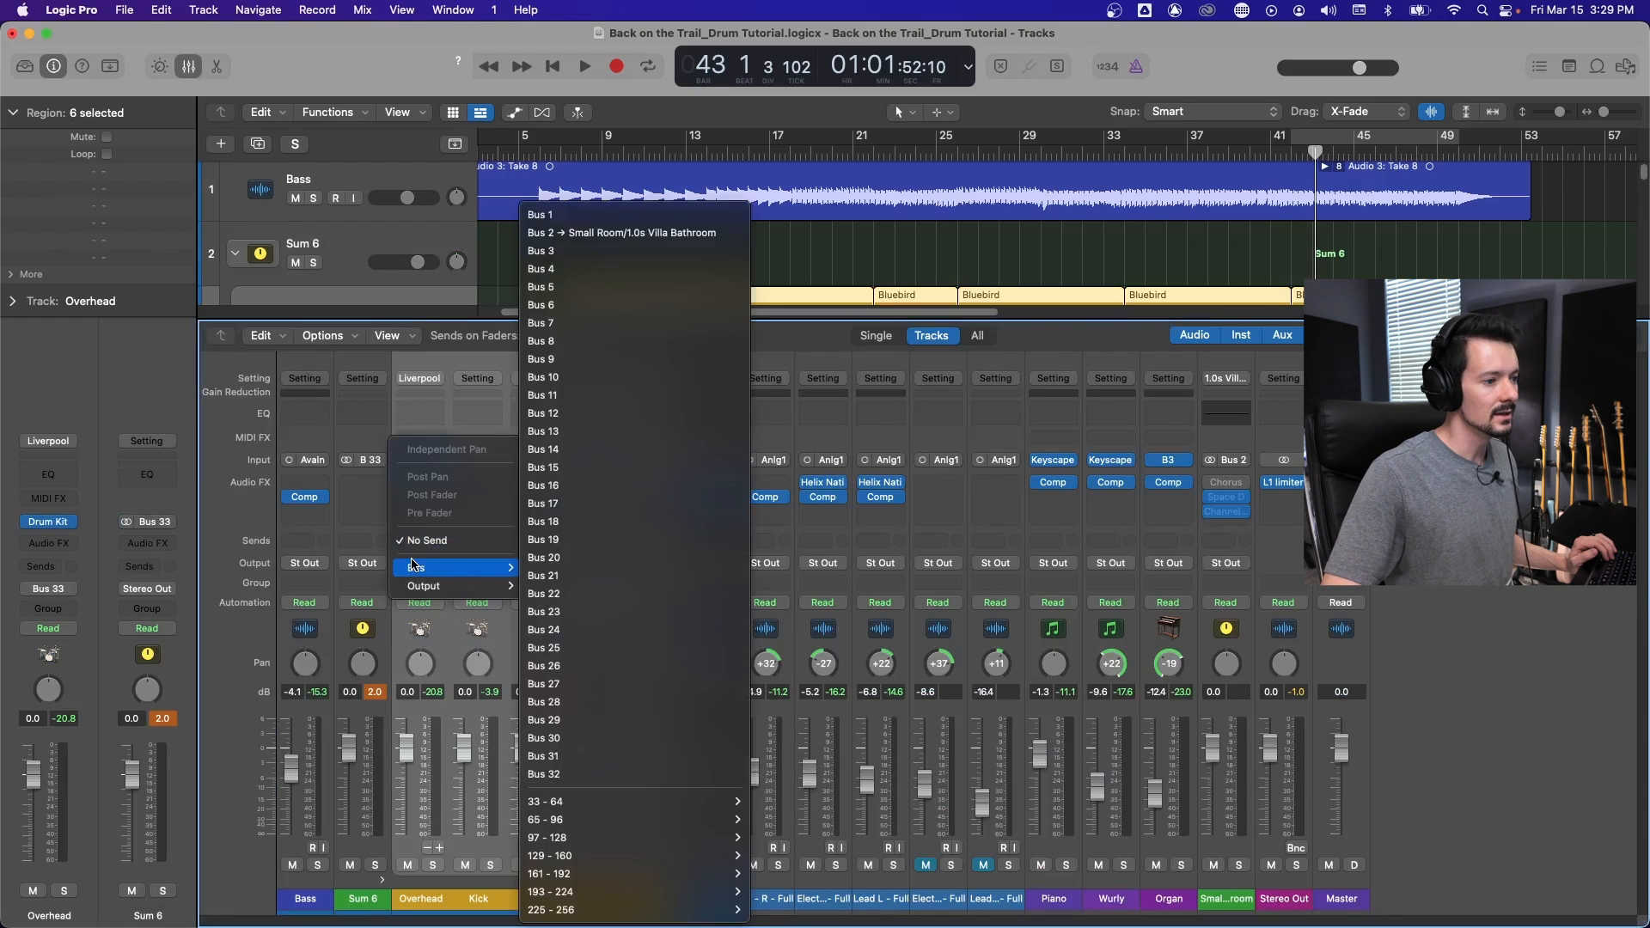
click(543, 215)
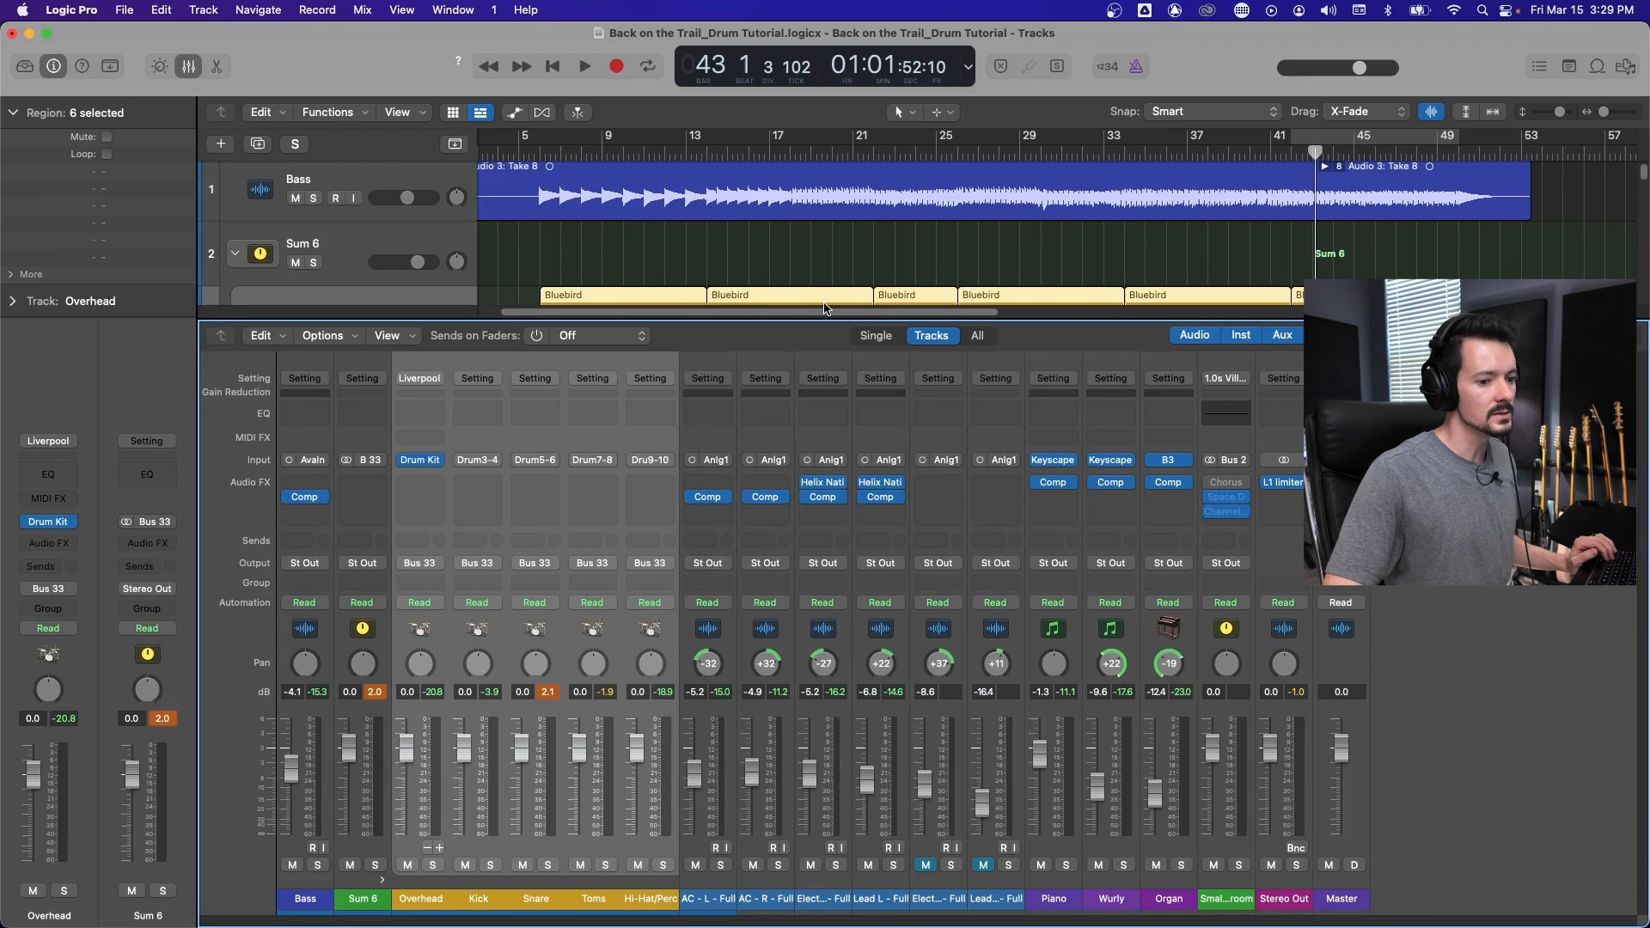
Rename the aux channel fed by Bus 1 as "Drum Para".
double_click(1287, 899)
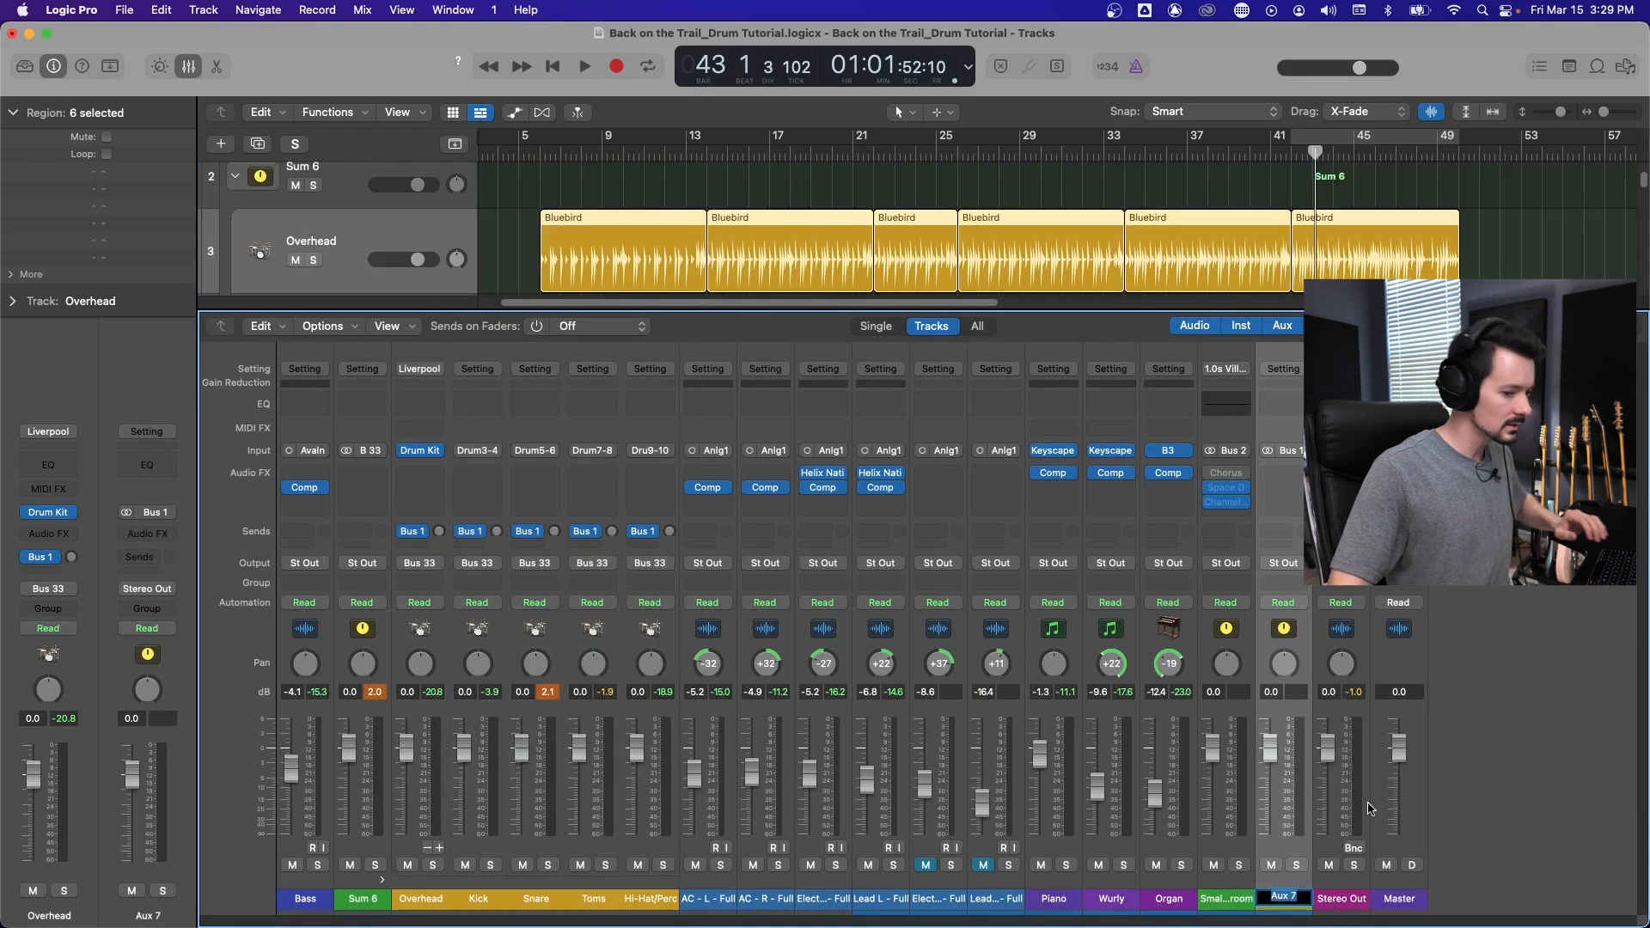
text(Drum Pa)
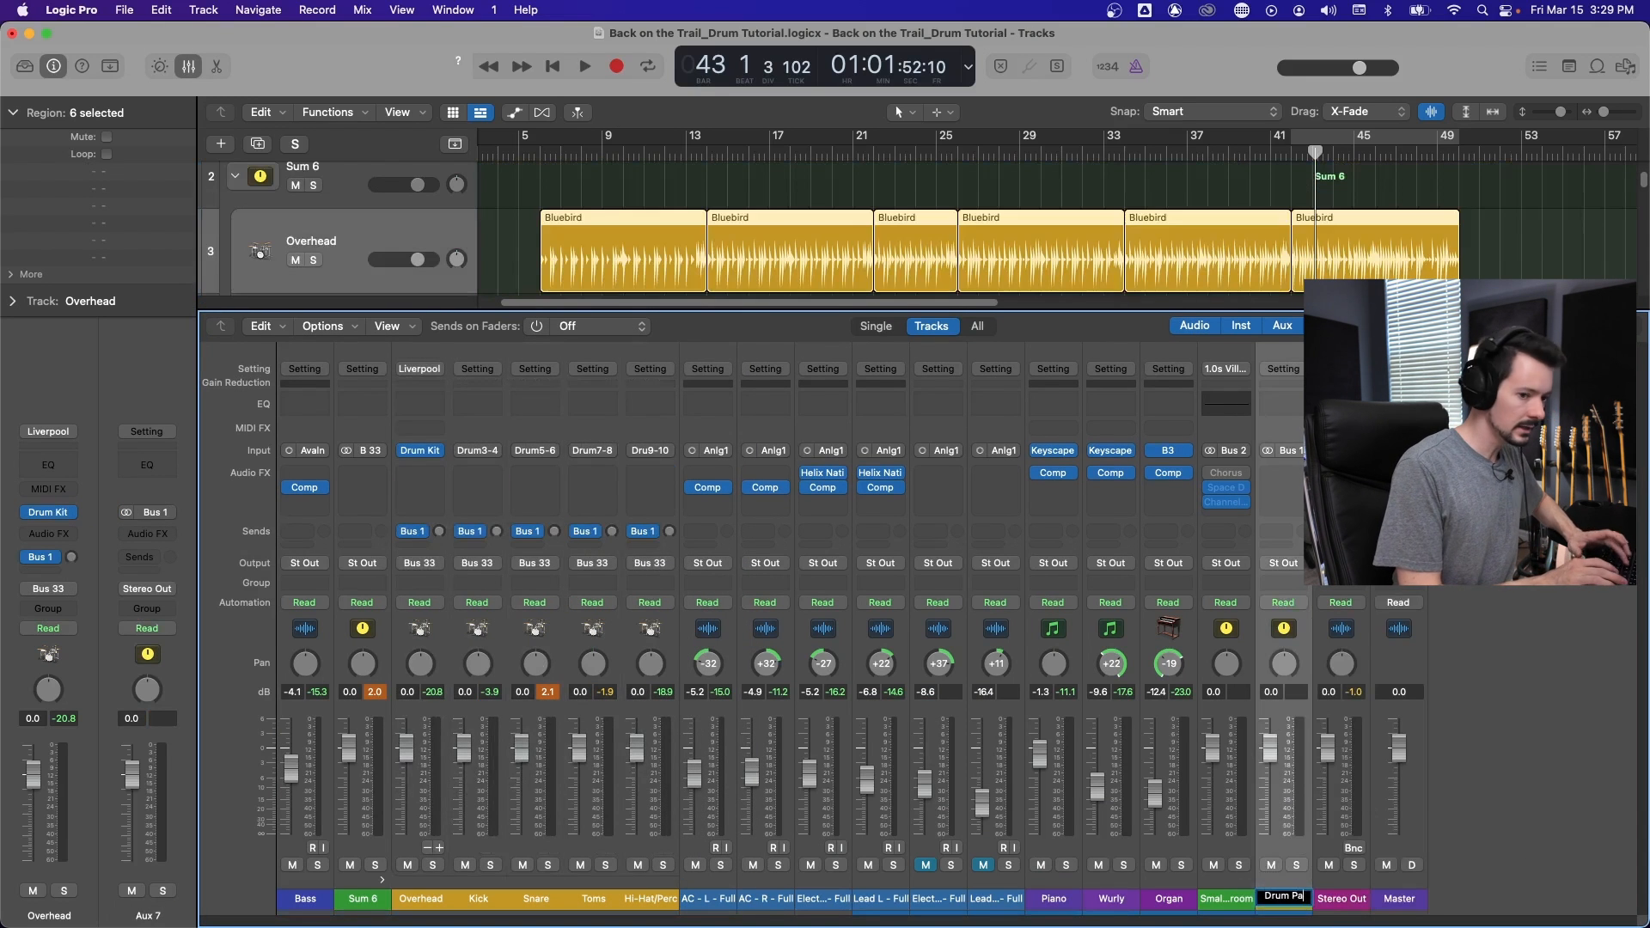
text(ra)
key(Return)
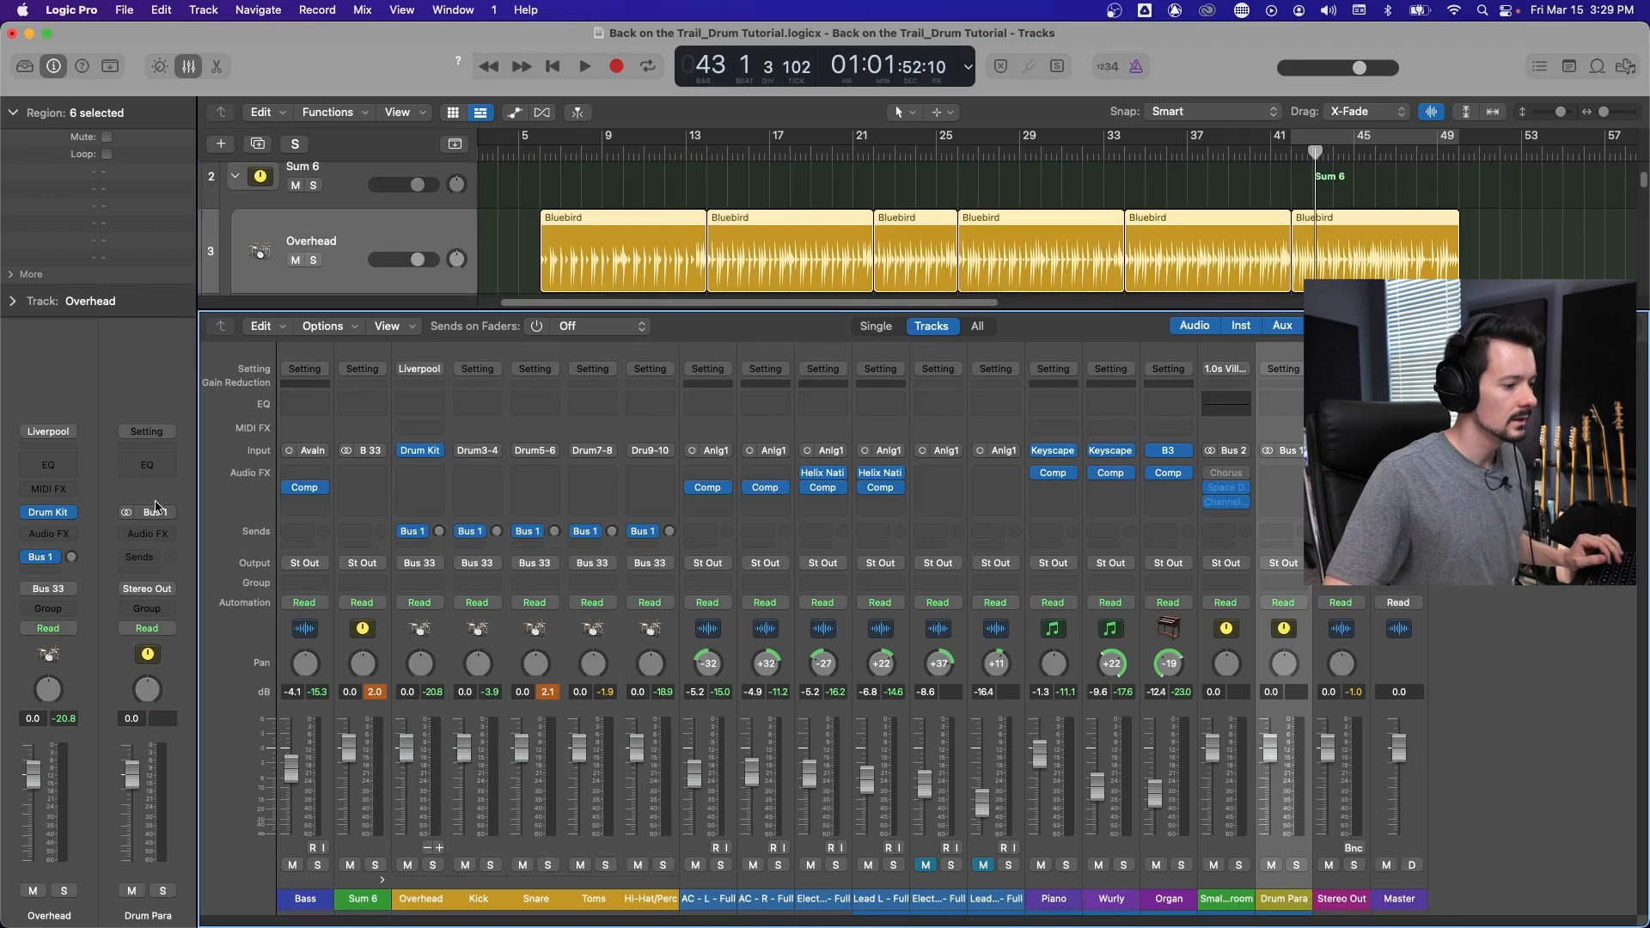
Set the Bus 1 sends of all five drum channels to 0.0 dB.
click(438, 637)
shift+click(651, 641)
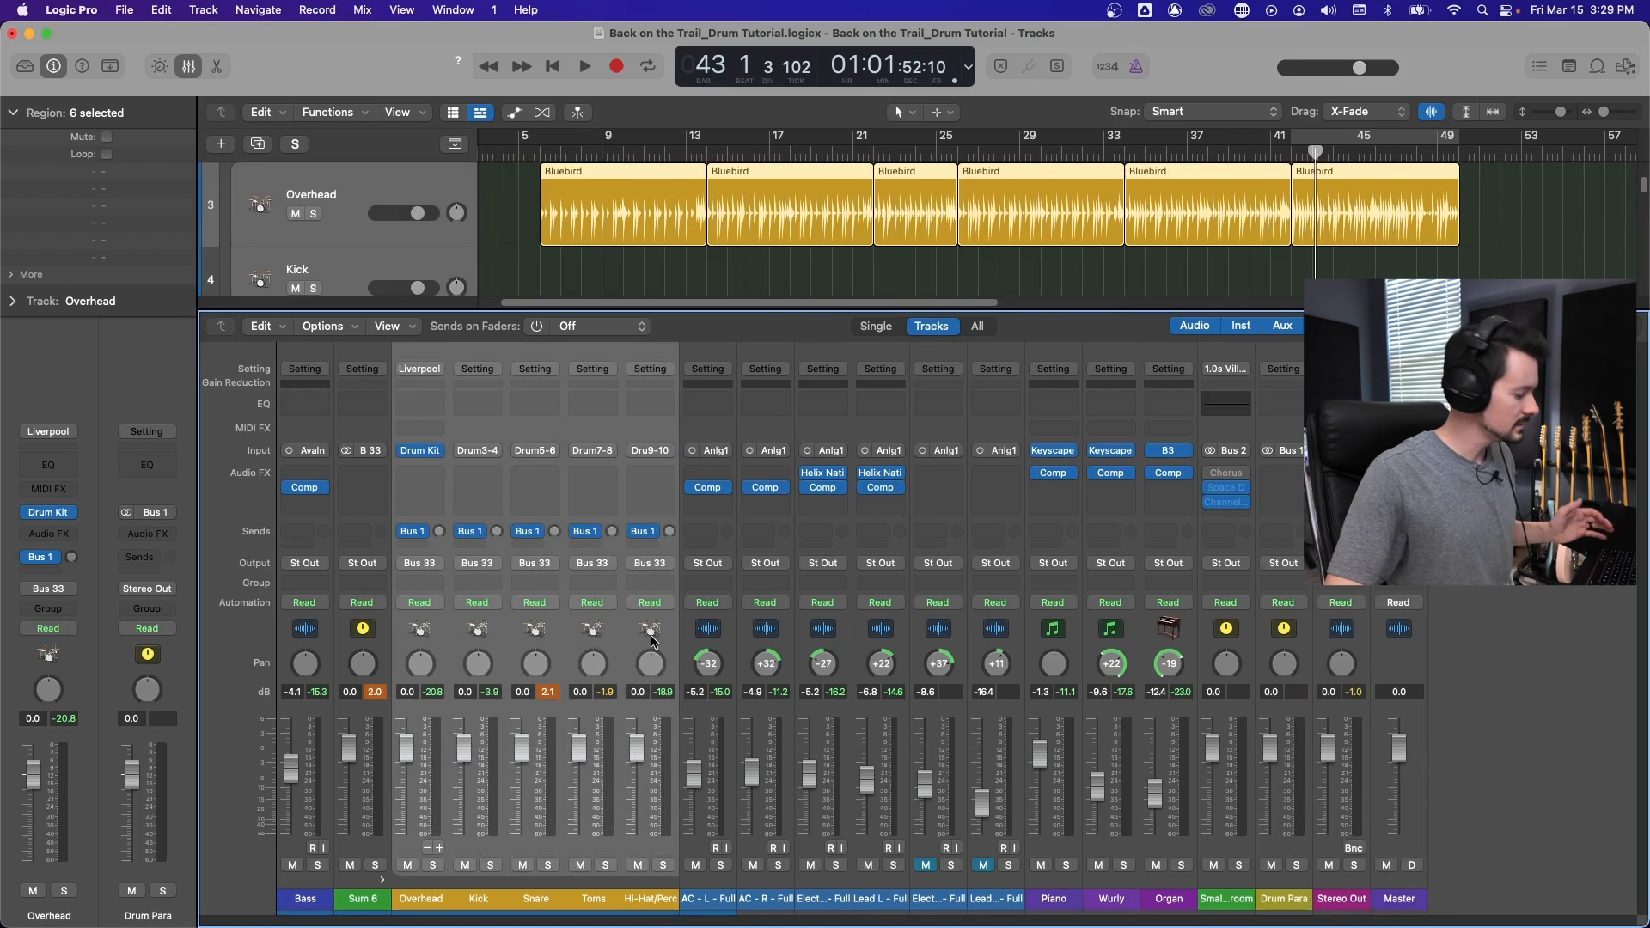
alt+click(439, 533)
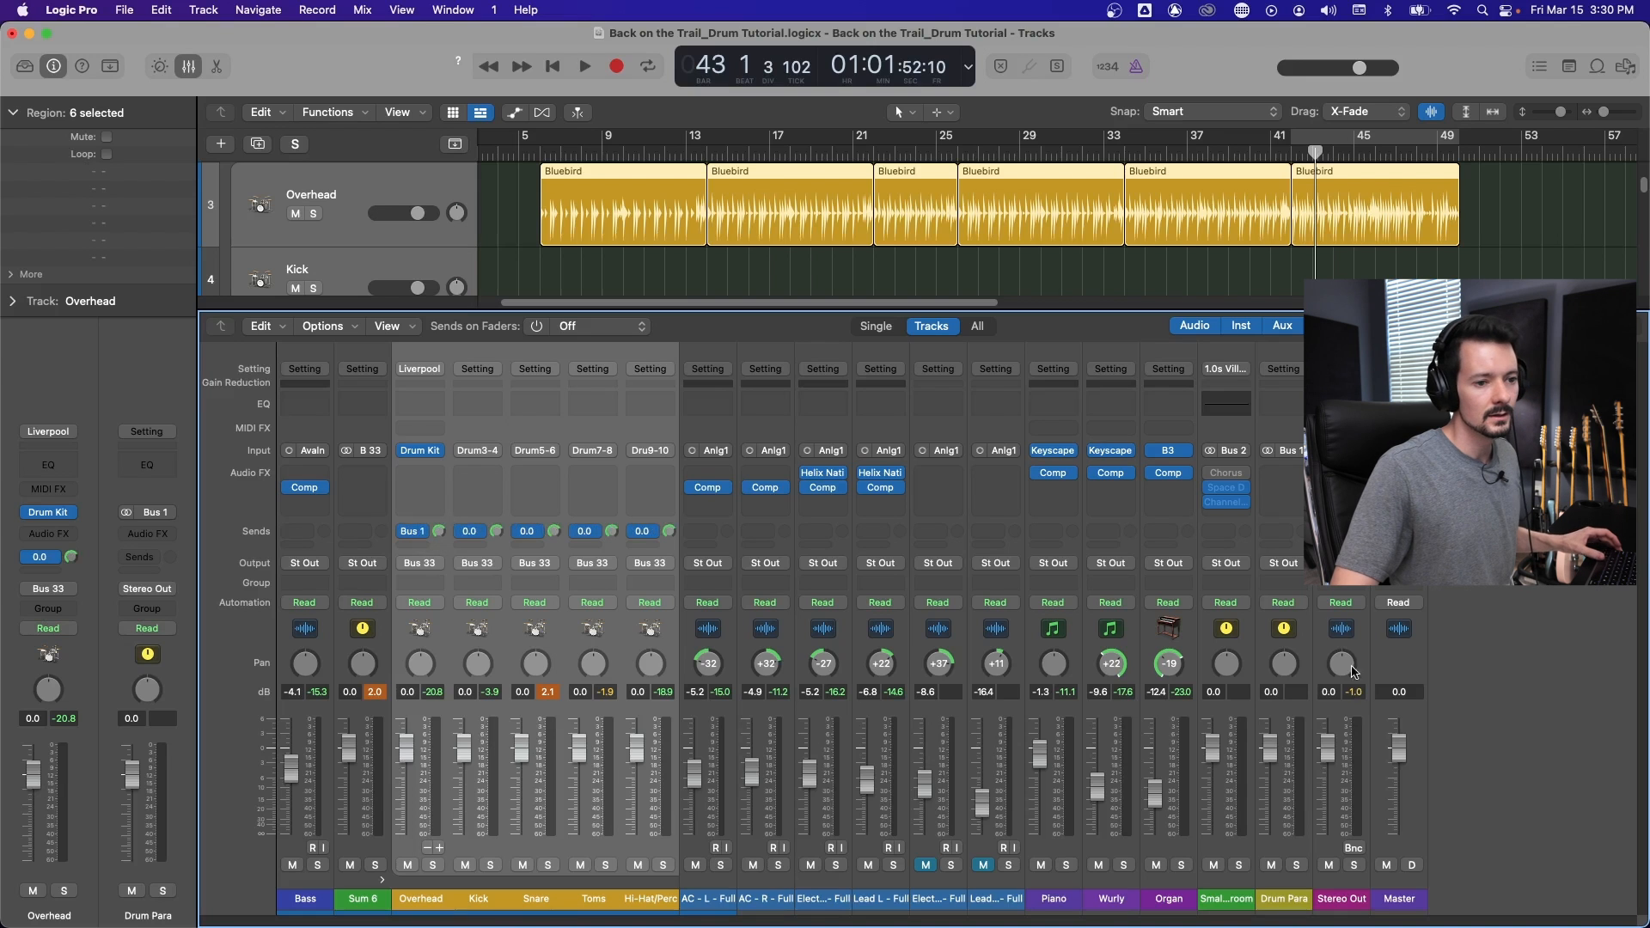
Play the song from bar 20 and audition the drum channels and the Drum Para aux in solo.
key(space)
click(1308, 607)
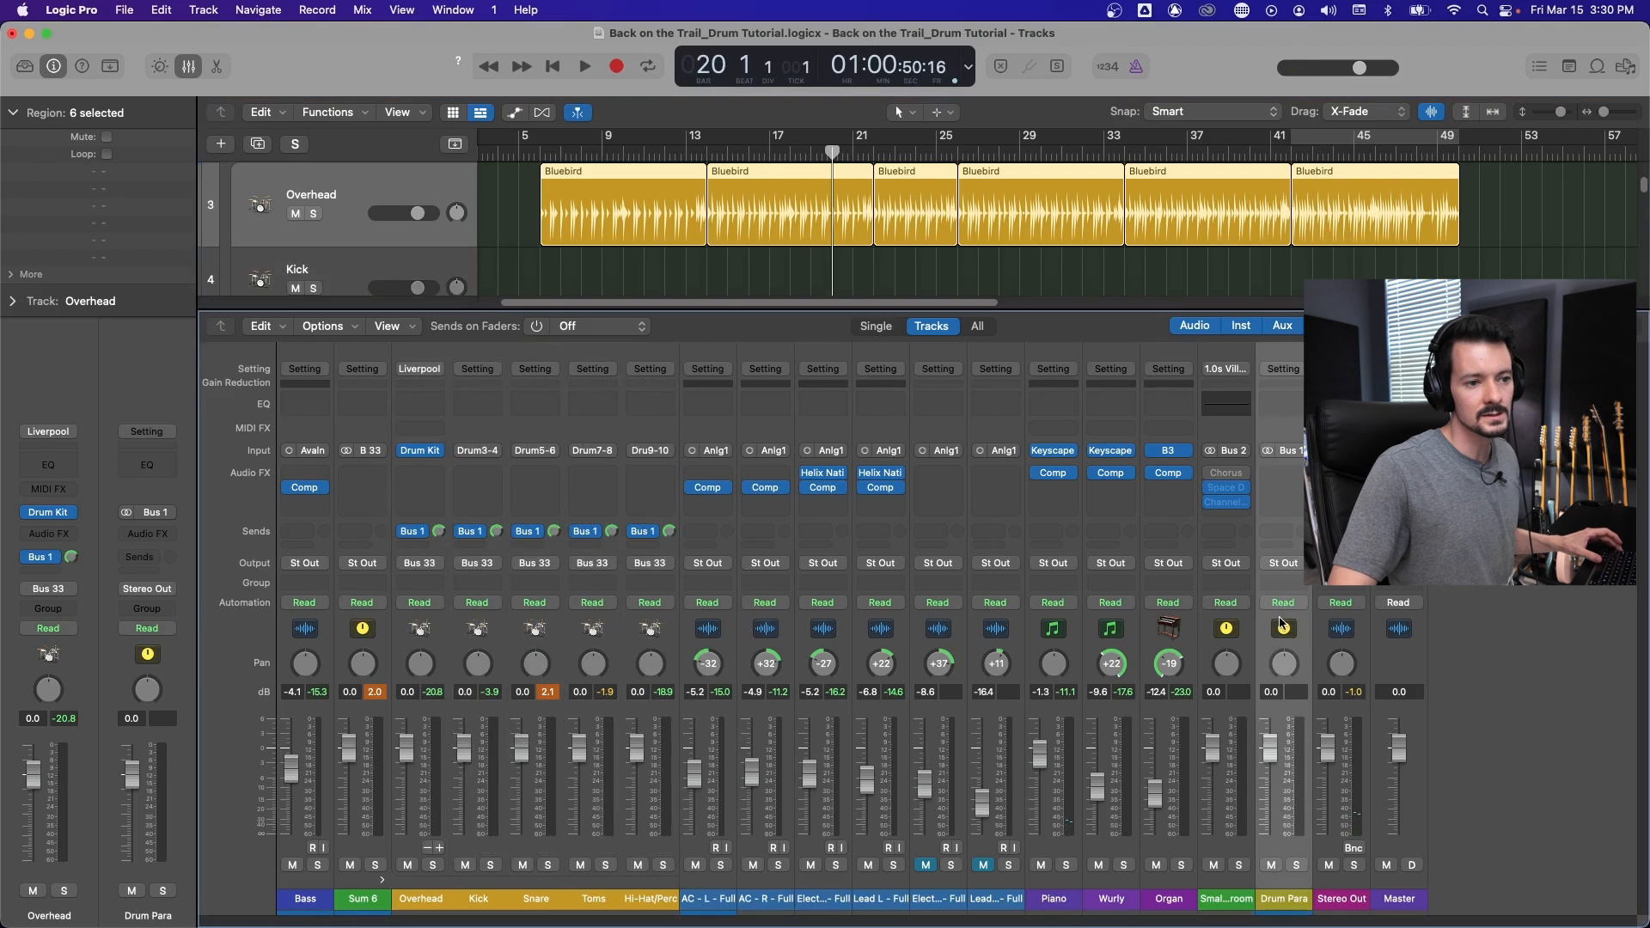
key(space)
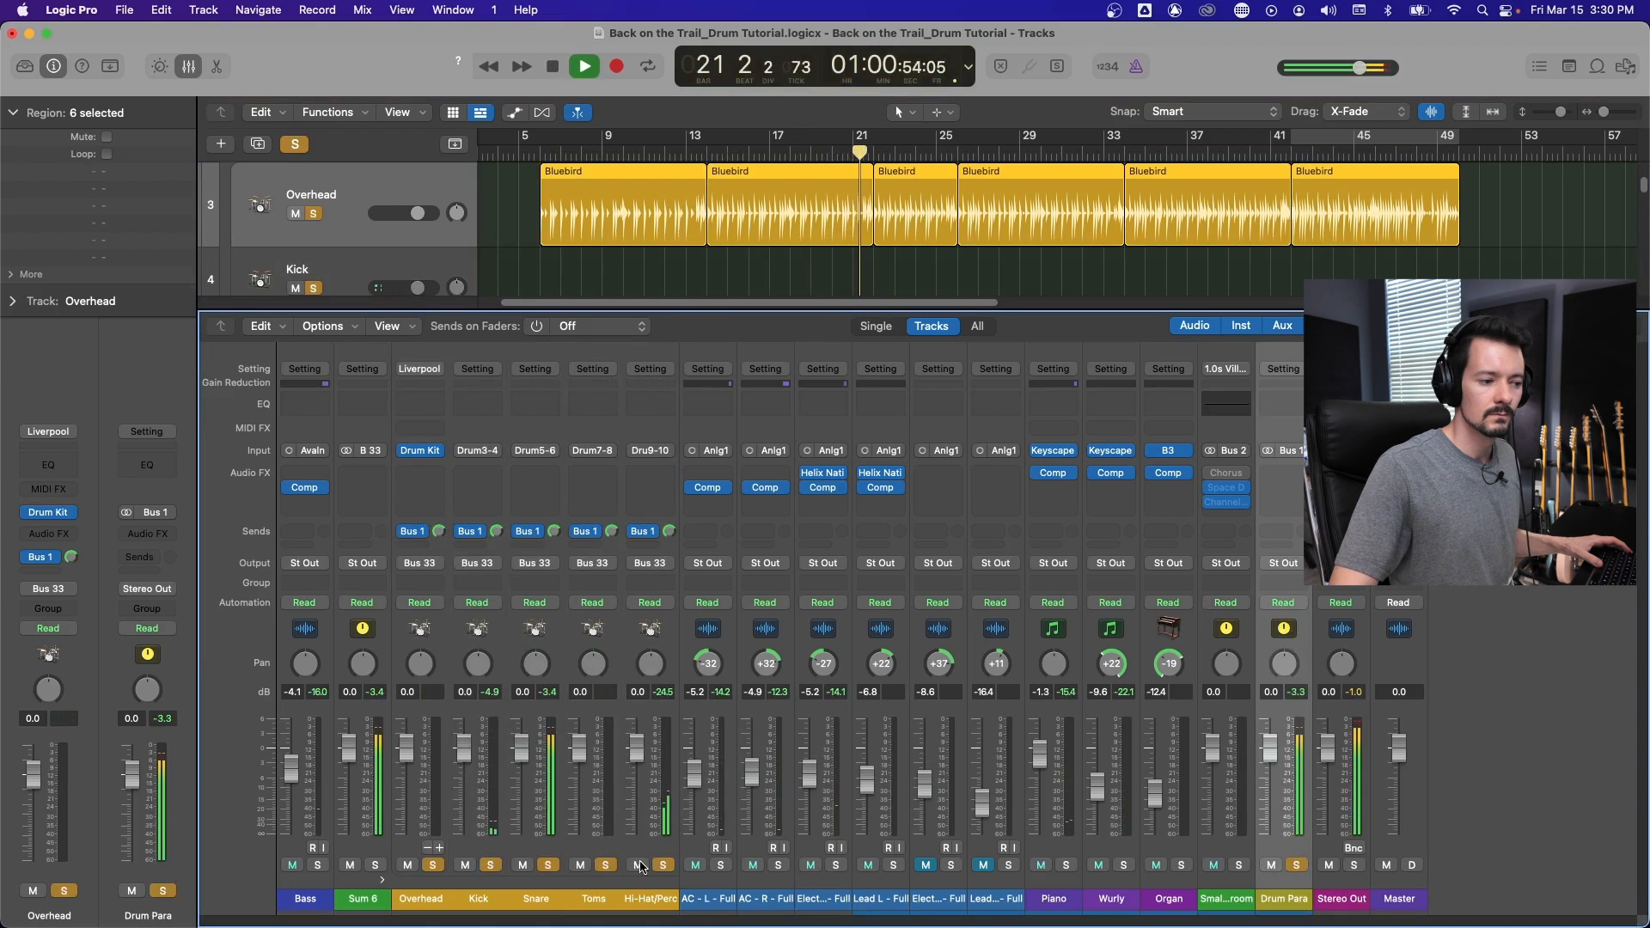
key(s)
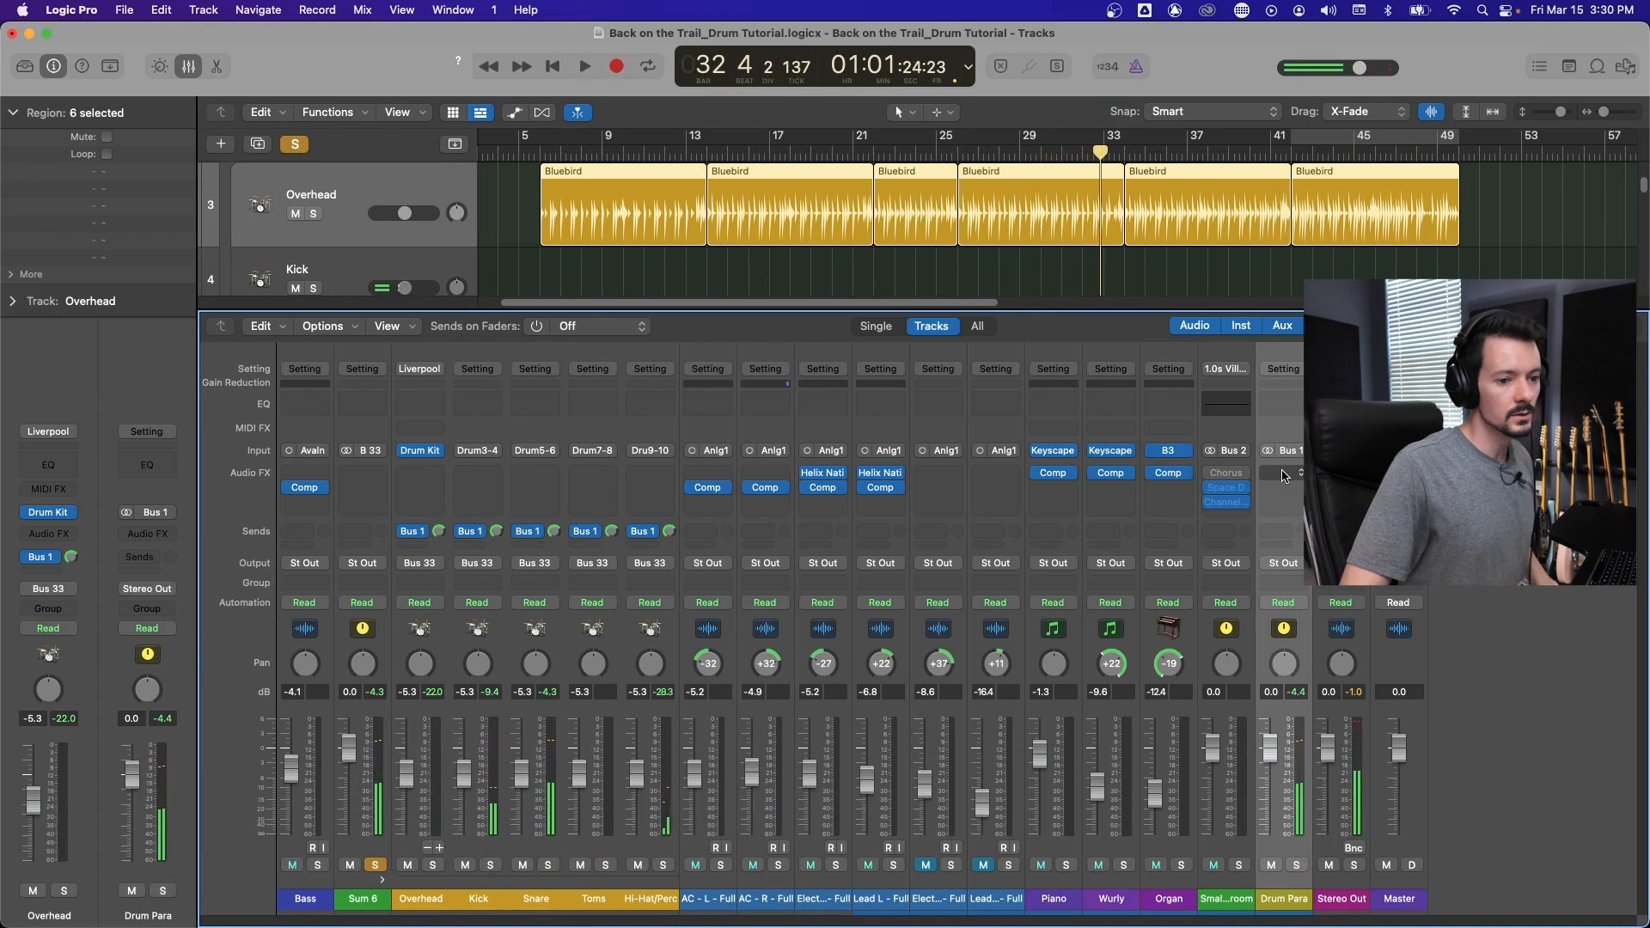
Insert a Compressor on the Drum Para aux and switch it to the Classic VCA model.
click(1278, 484)
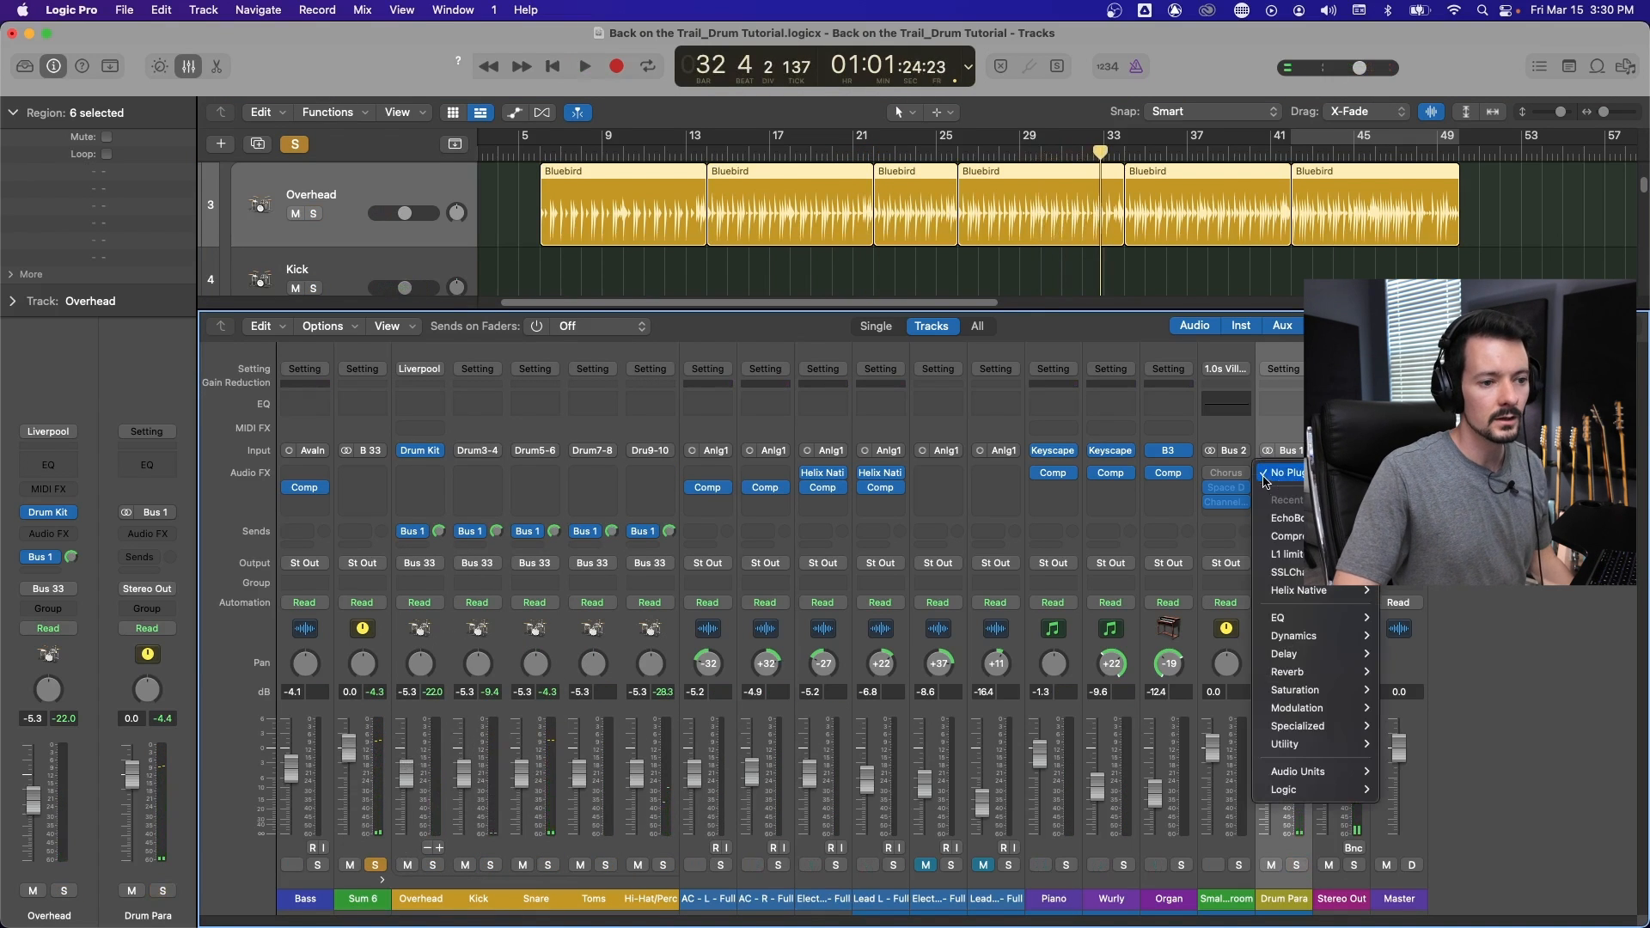
mouse_move(1328, 636)
mouse_move(1453, 677)
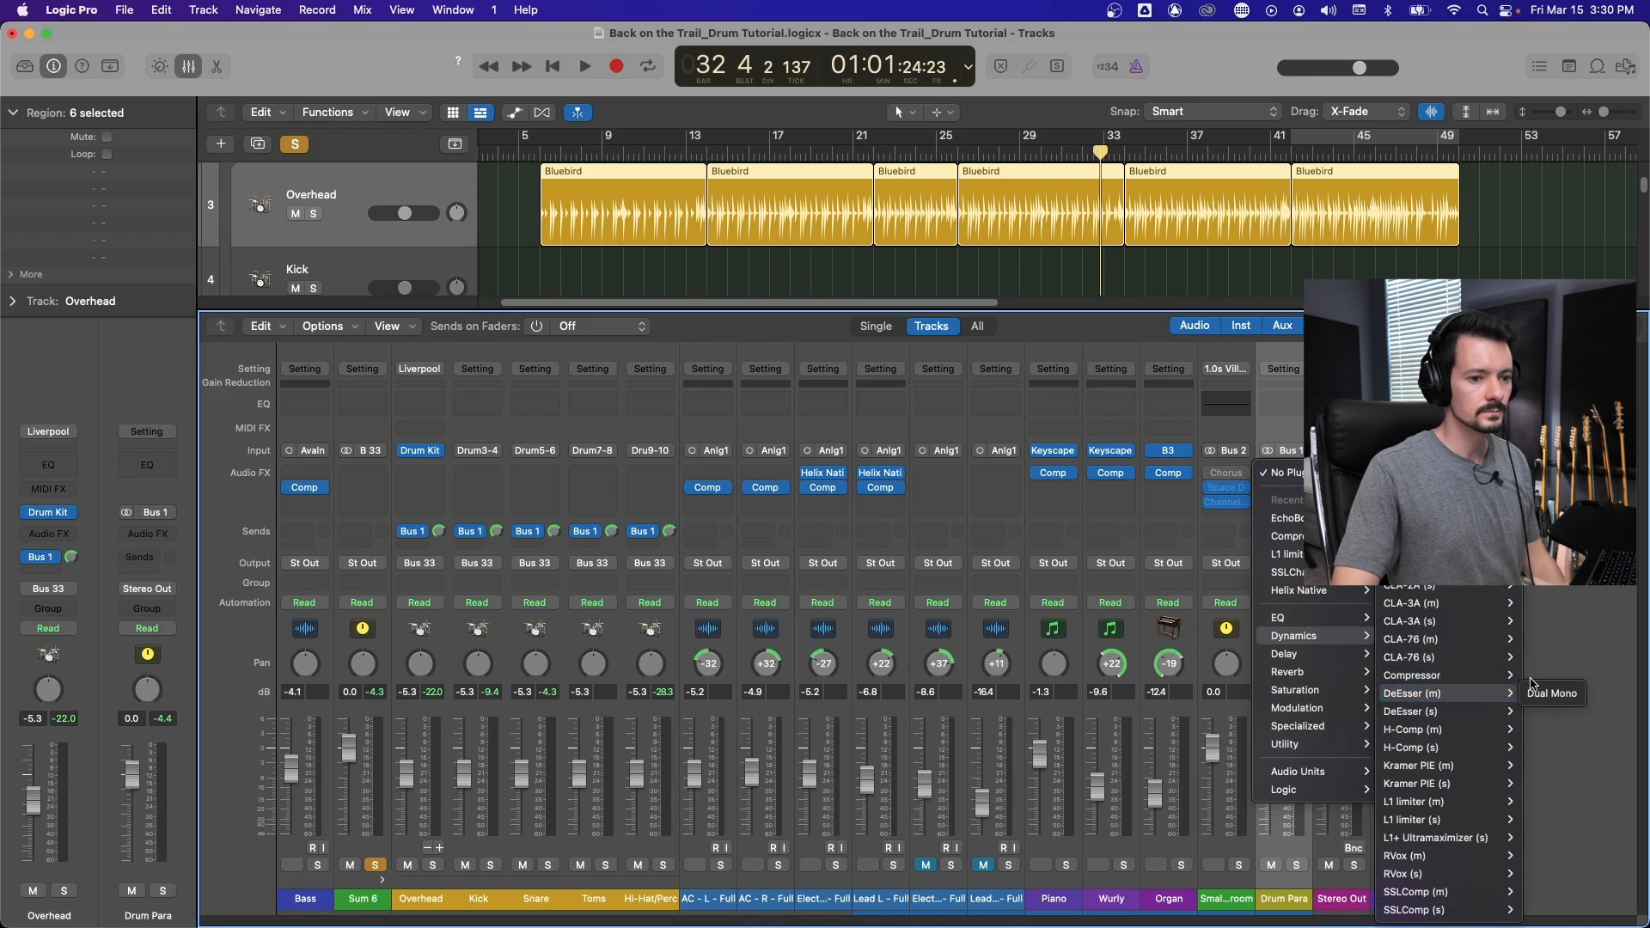
click(1548, 677)
drag(1101, 245, 960, 179)
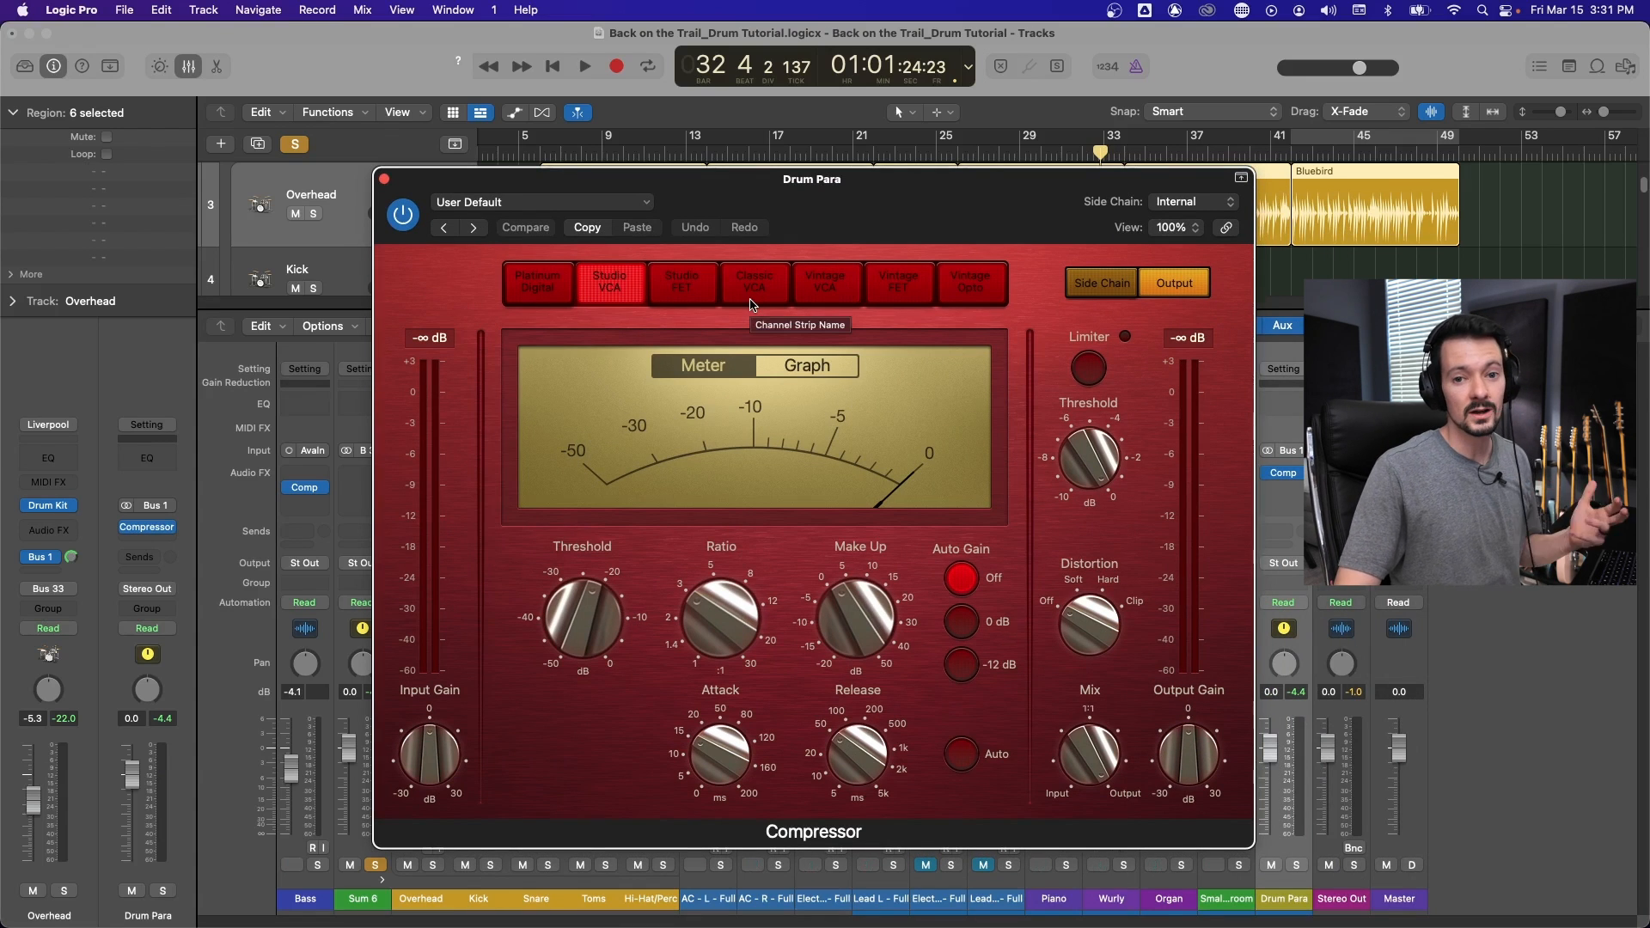
click(751, 303)
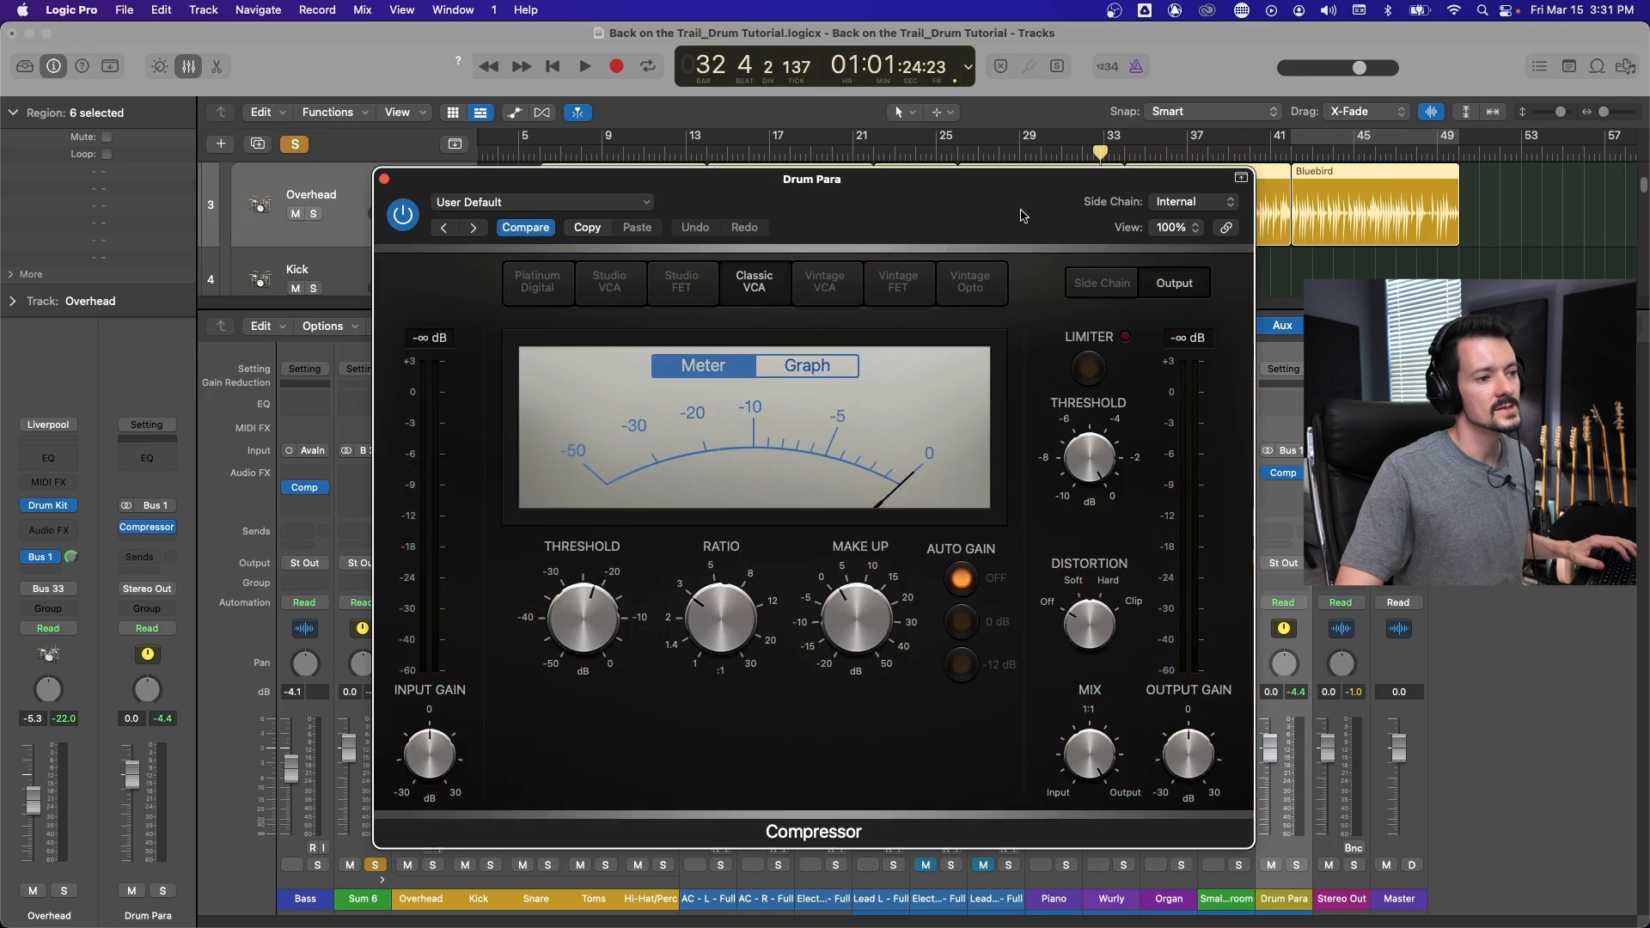
drag(1023, 216, 710, 80)
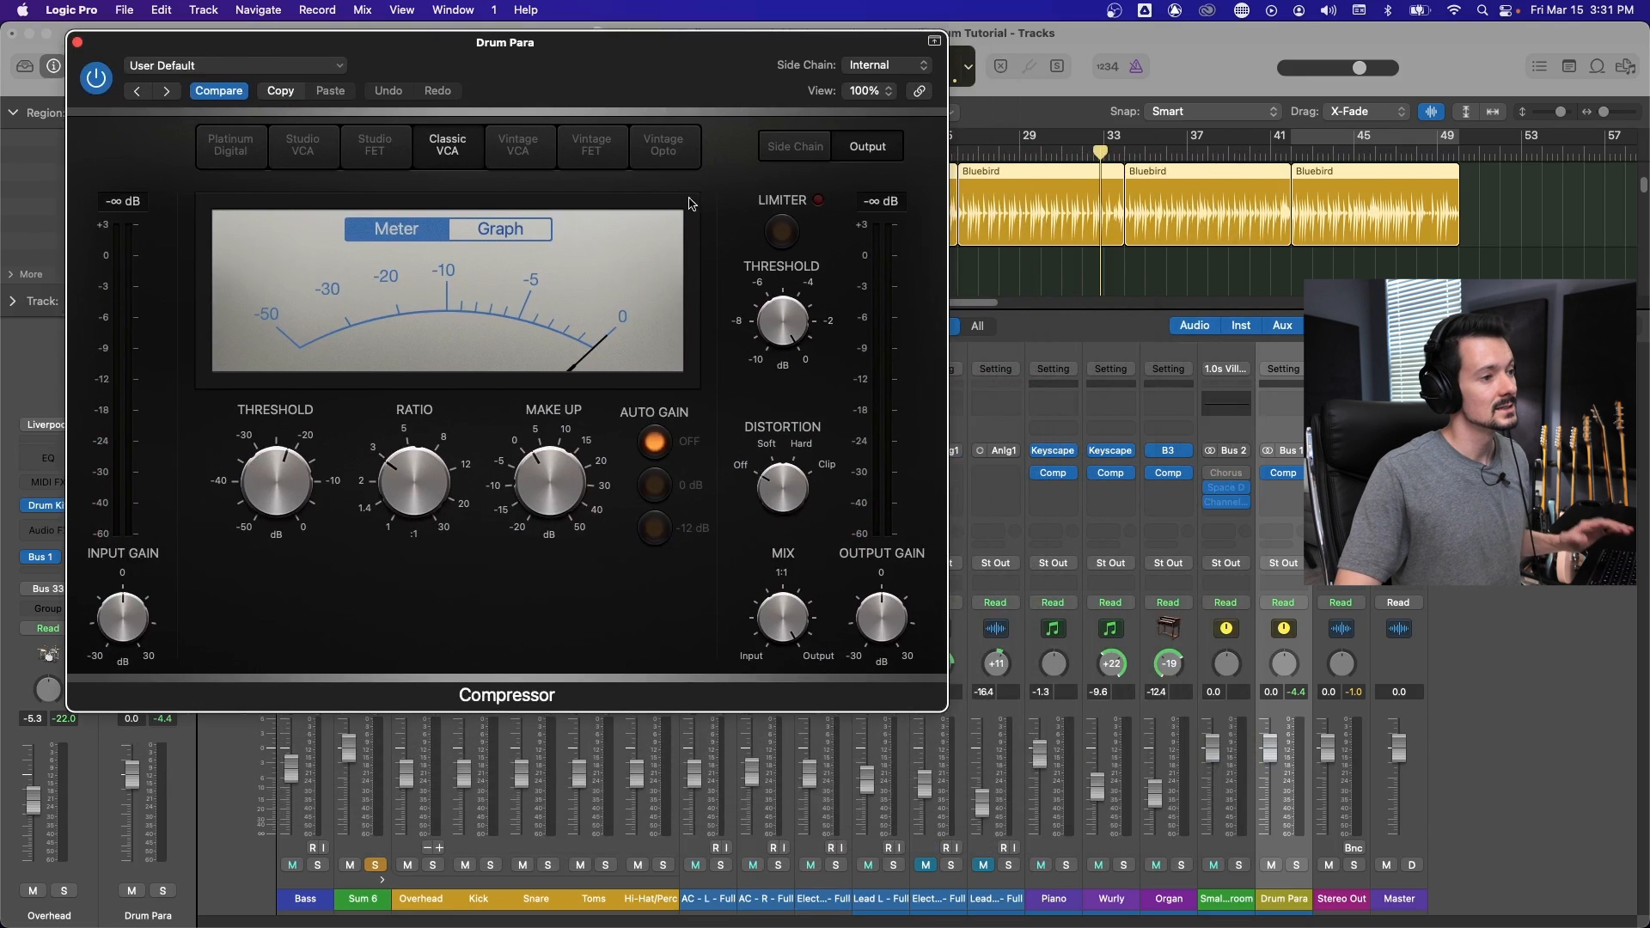
Play the drums and set the ratio of the Drum Para compressor to 4.1:1.
key(space)
mouse_move(292, 499)
mouse_move(407, 479)
key(space)
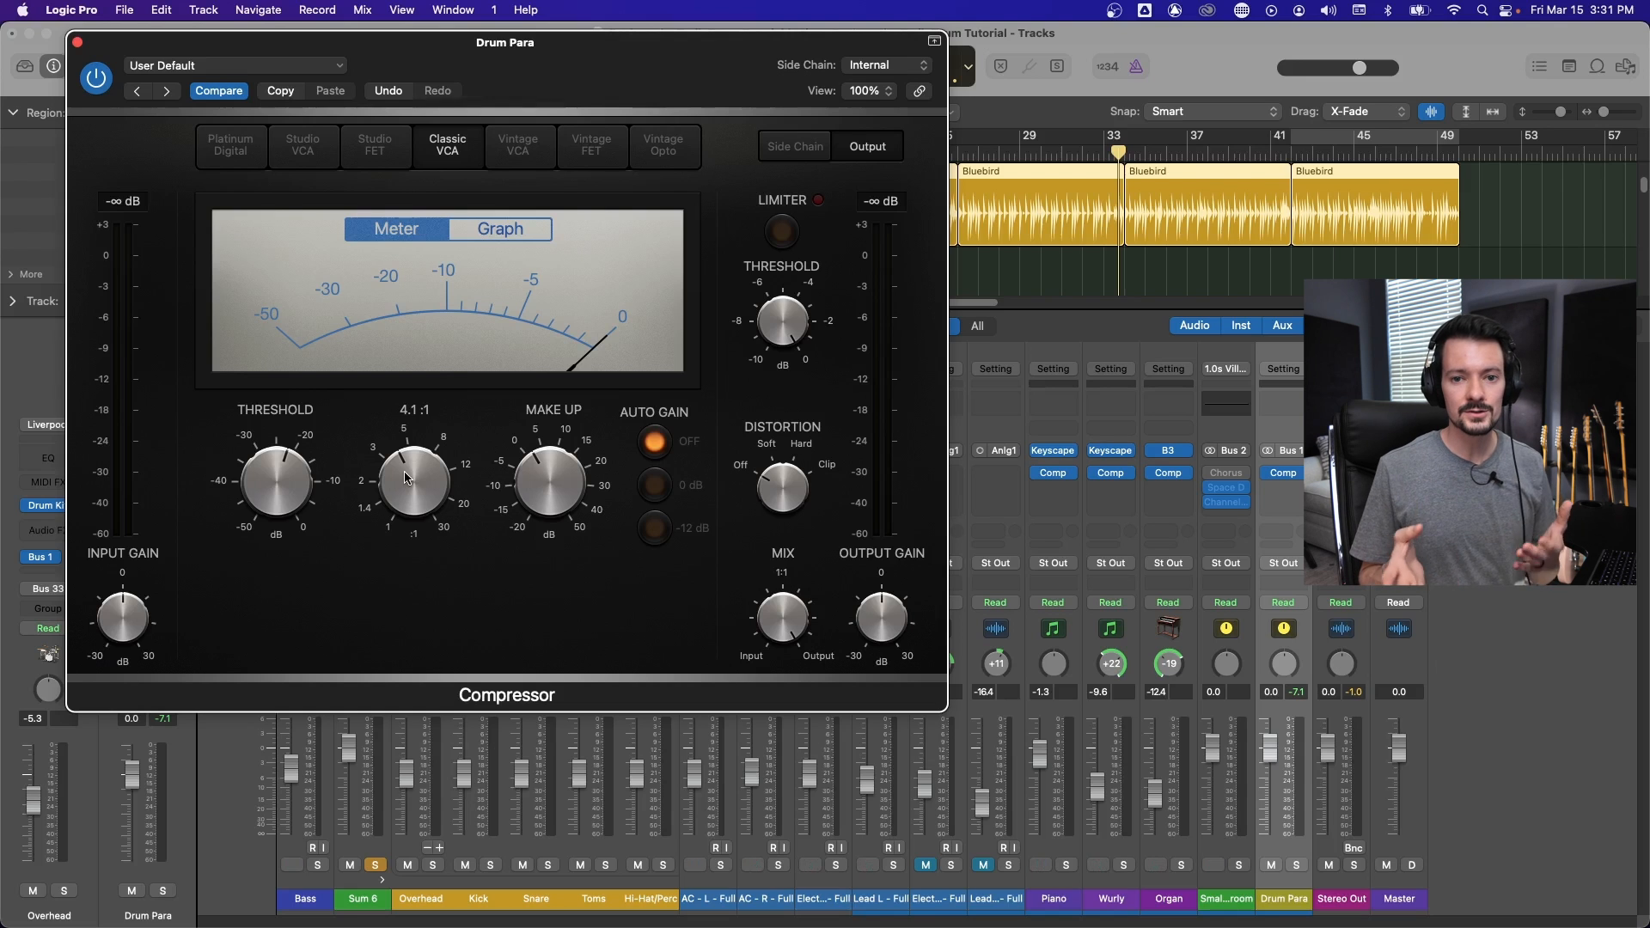
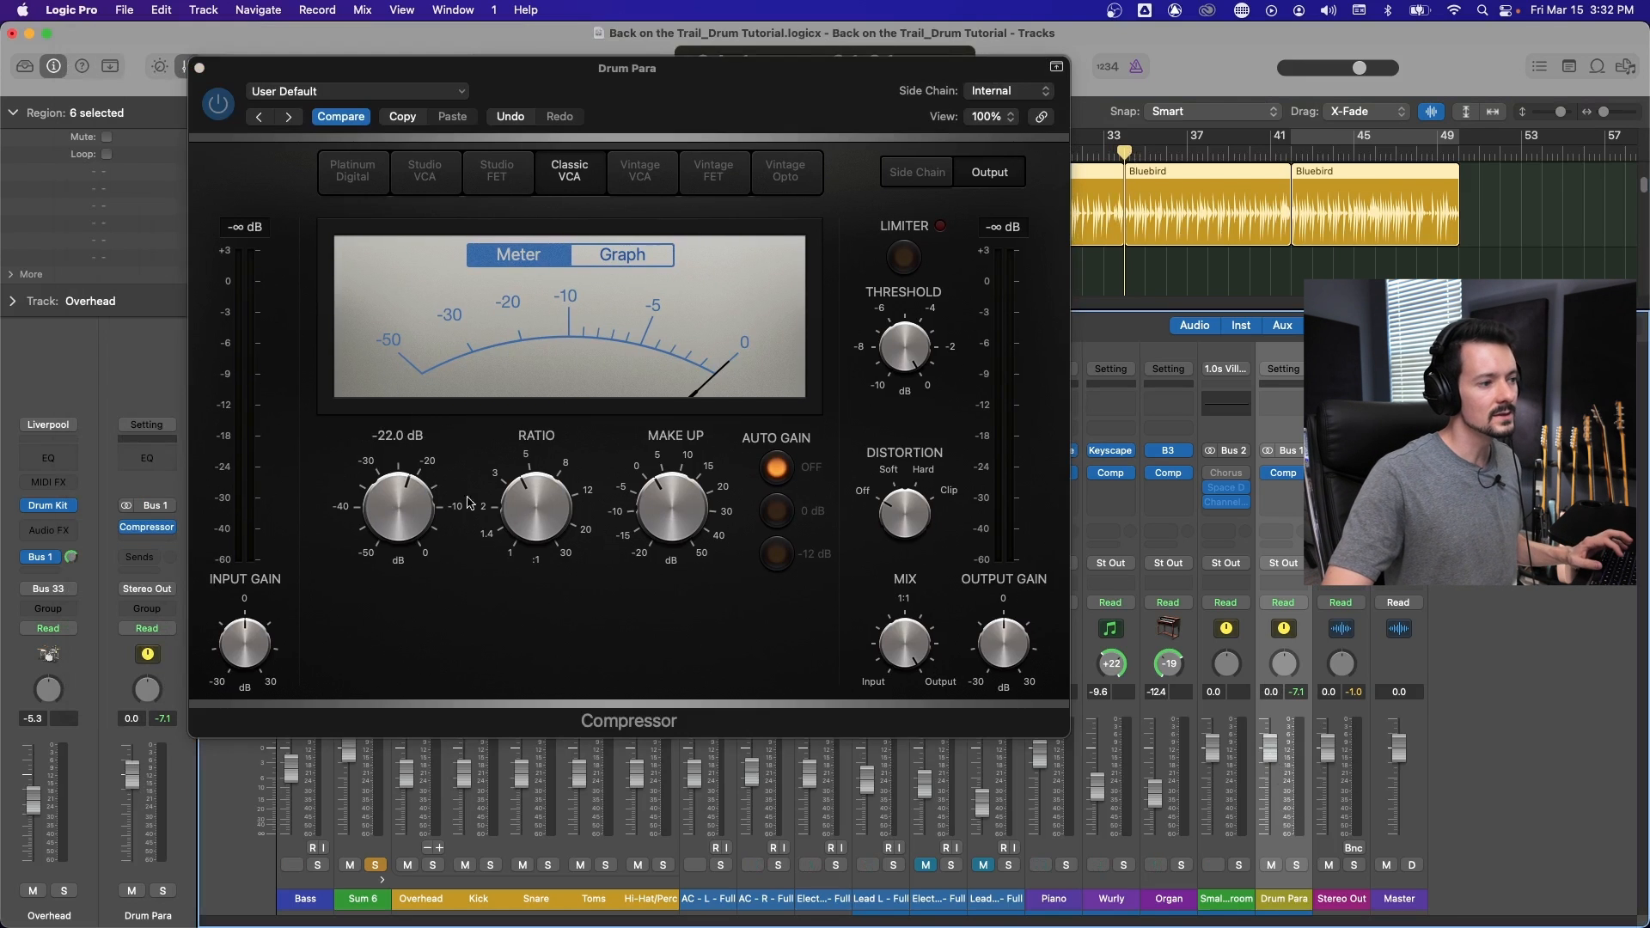
click(539, 514)
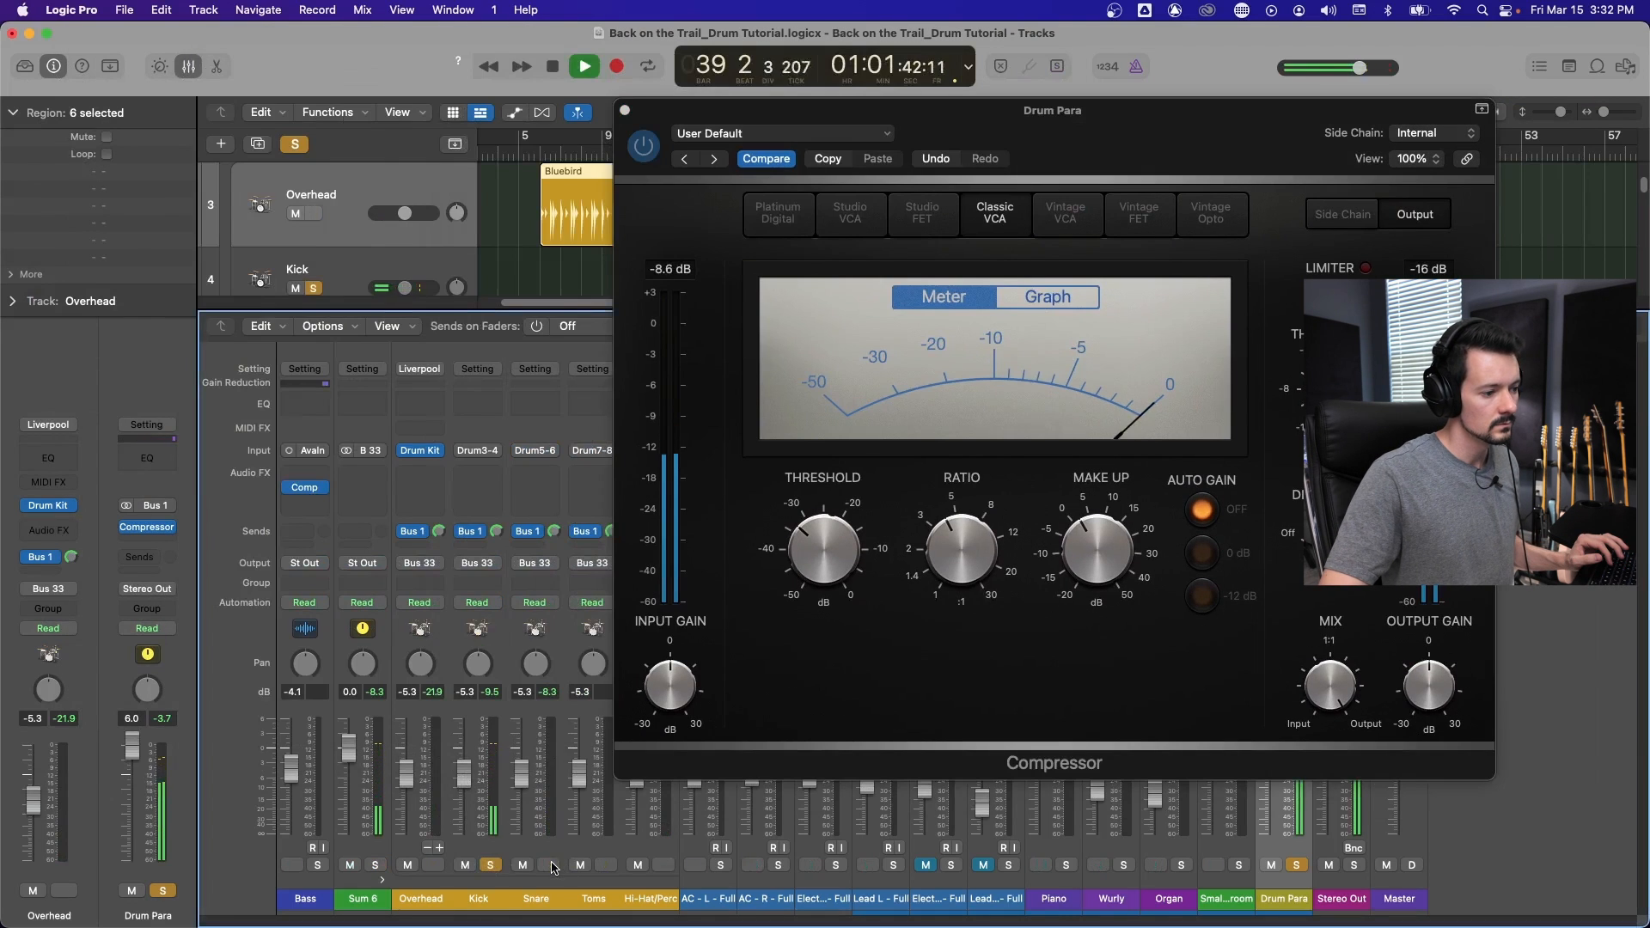
Solo the Snare and Toms channels during playback.
click(549, 866)
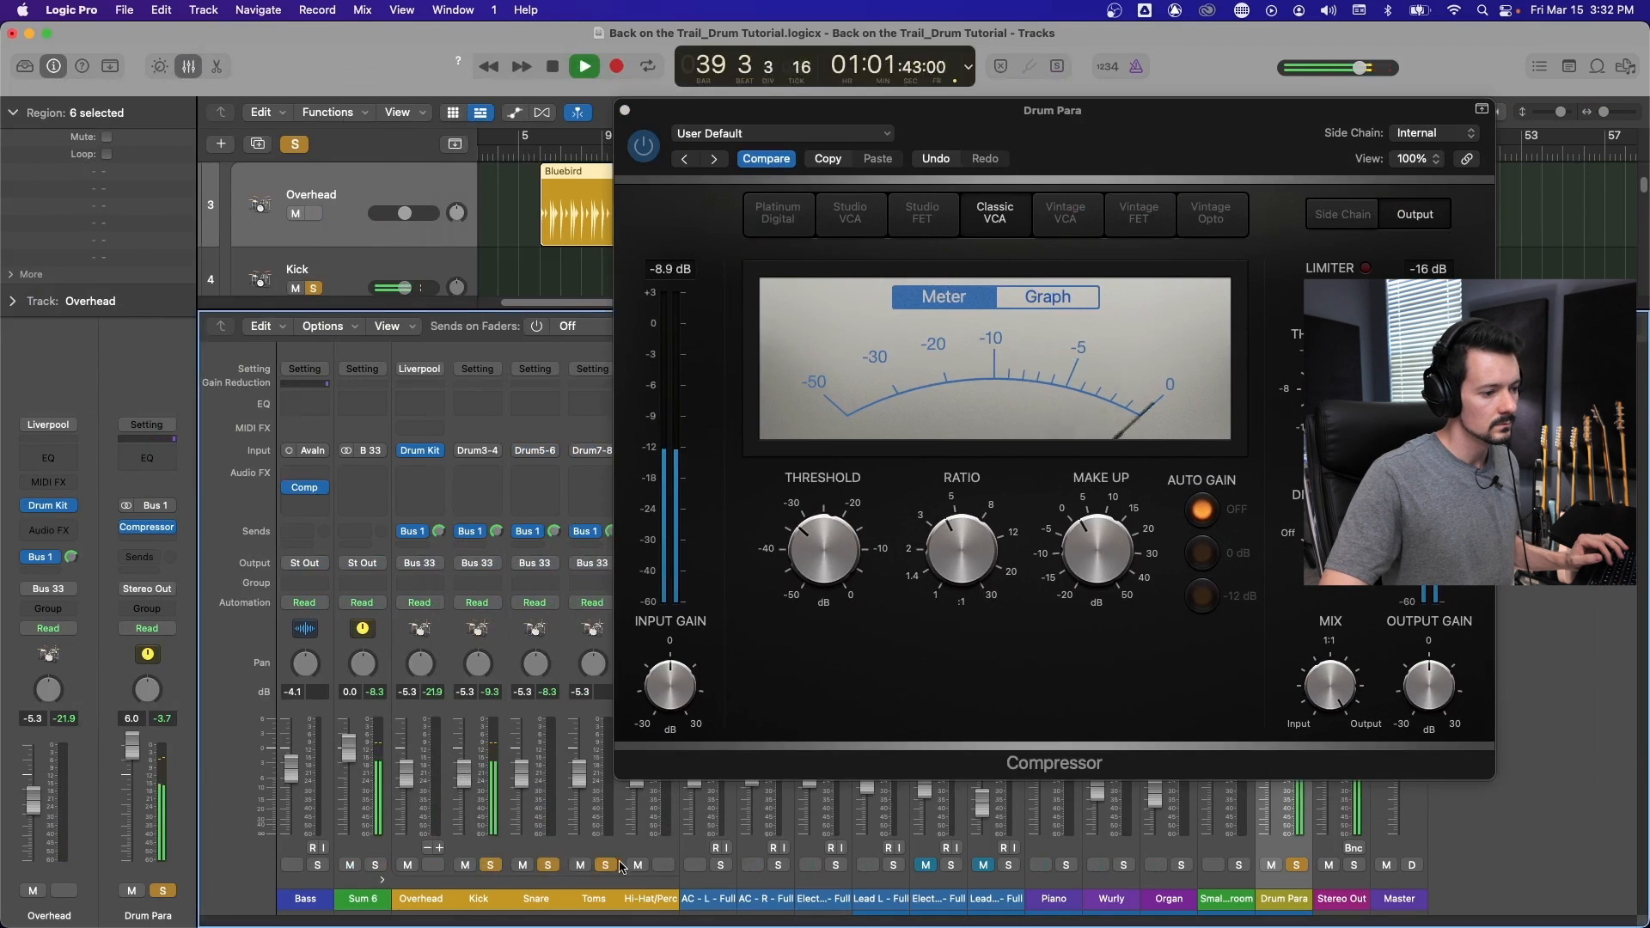
click(606, 865)
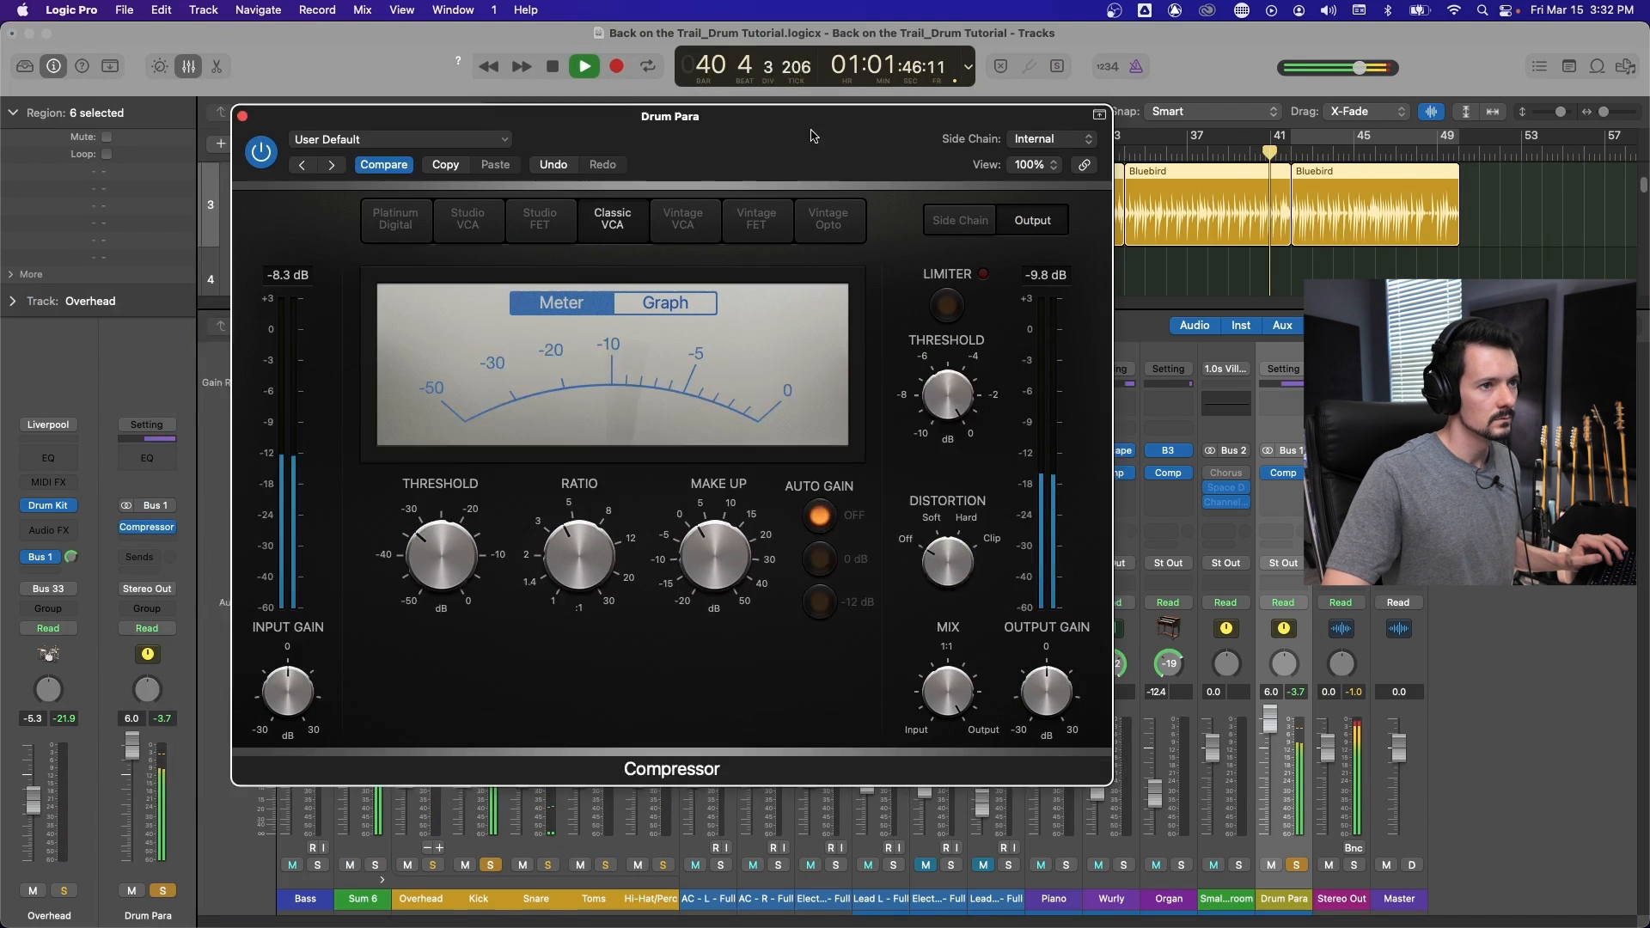
Try the Vintage VCA model with a 29 ms attack on the Drum Para compressor, and return to Classic VCA.
drag(813, 136, 709, 156)
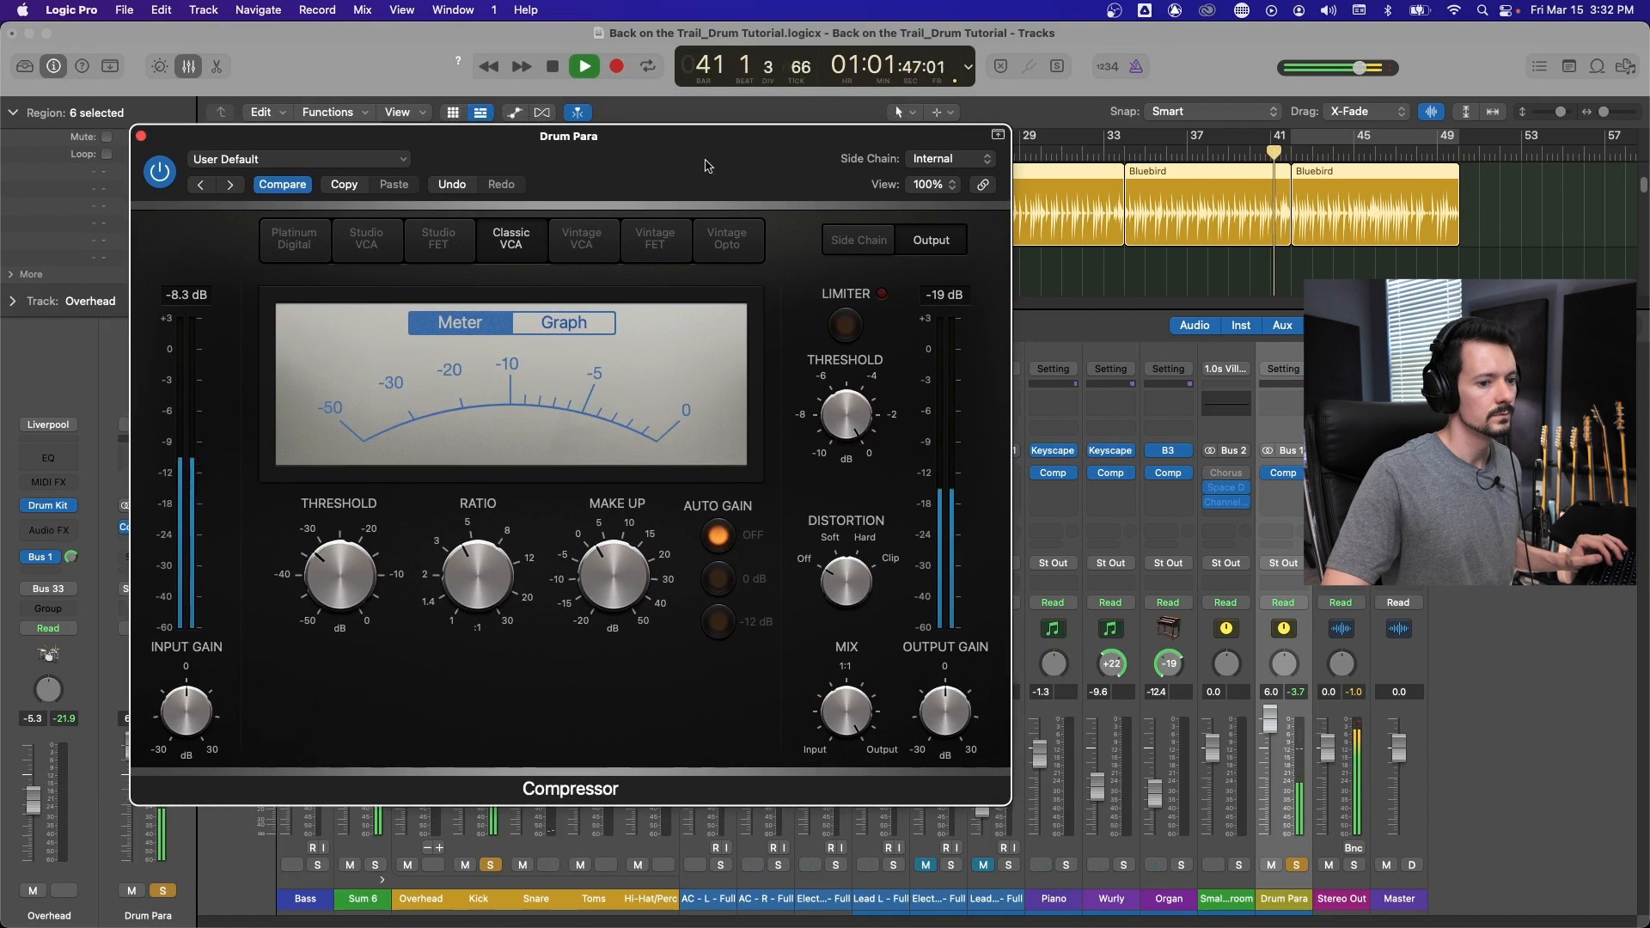
click(582, 239)
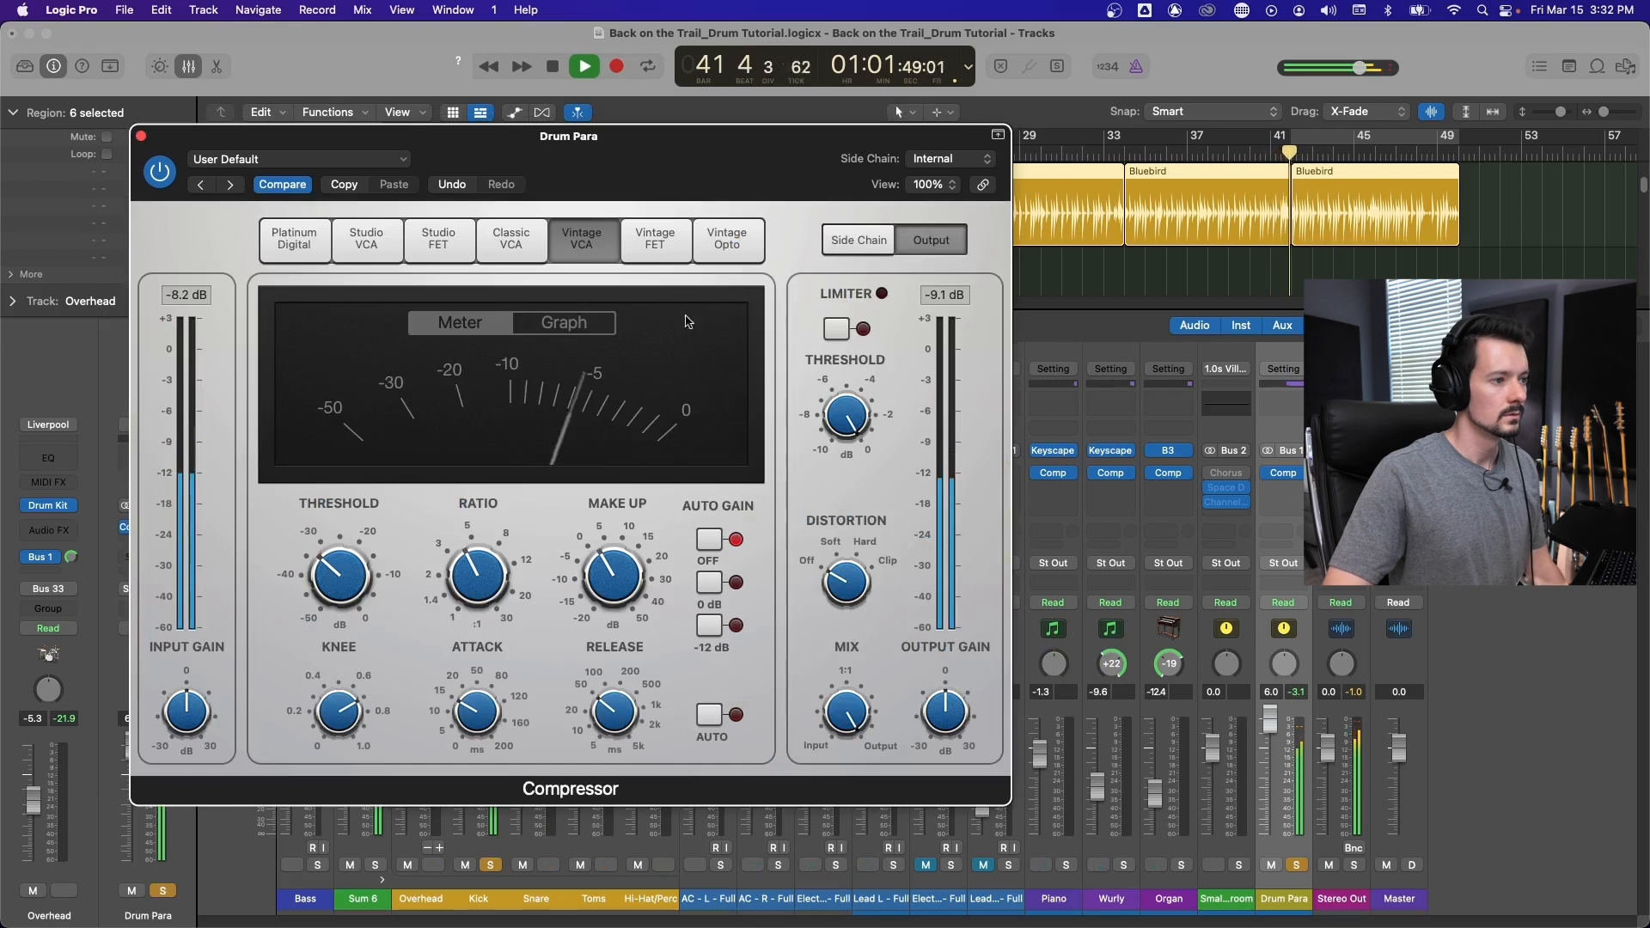
drag(478, 715, 486, 699)
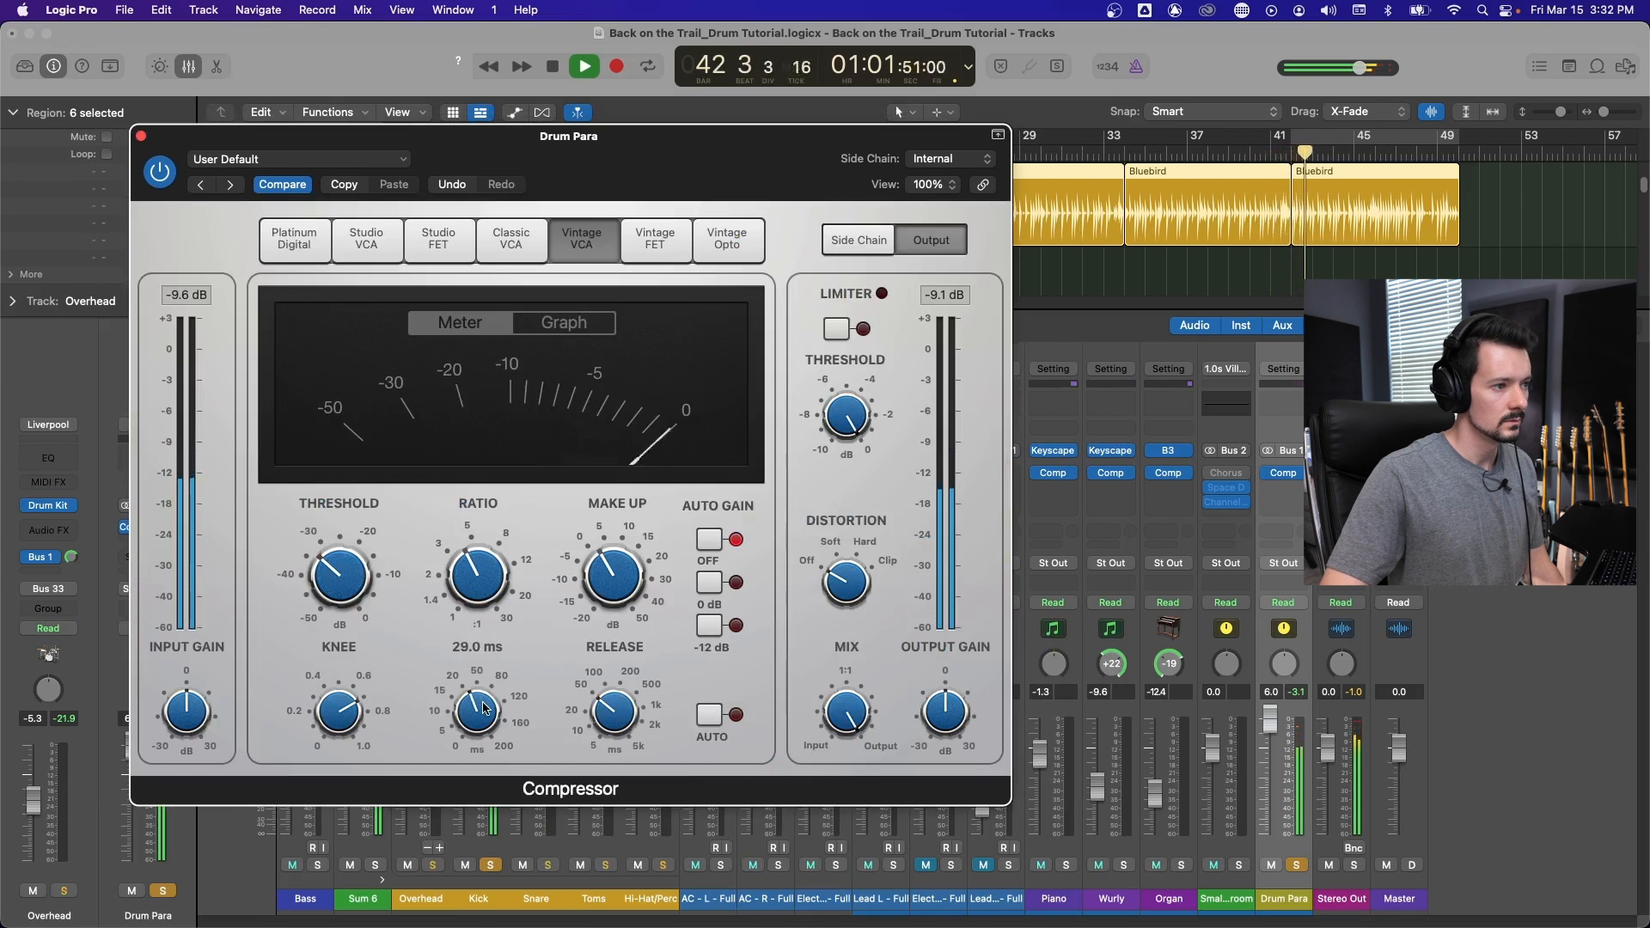
click(510, 240)
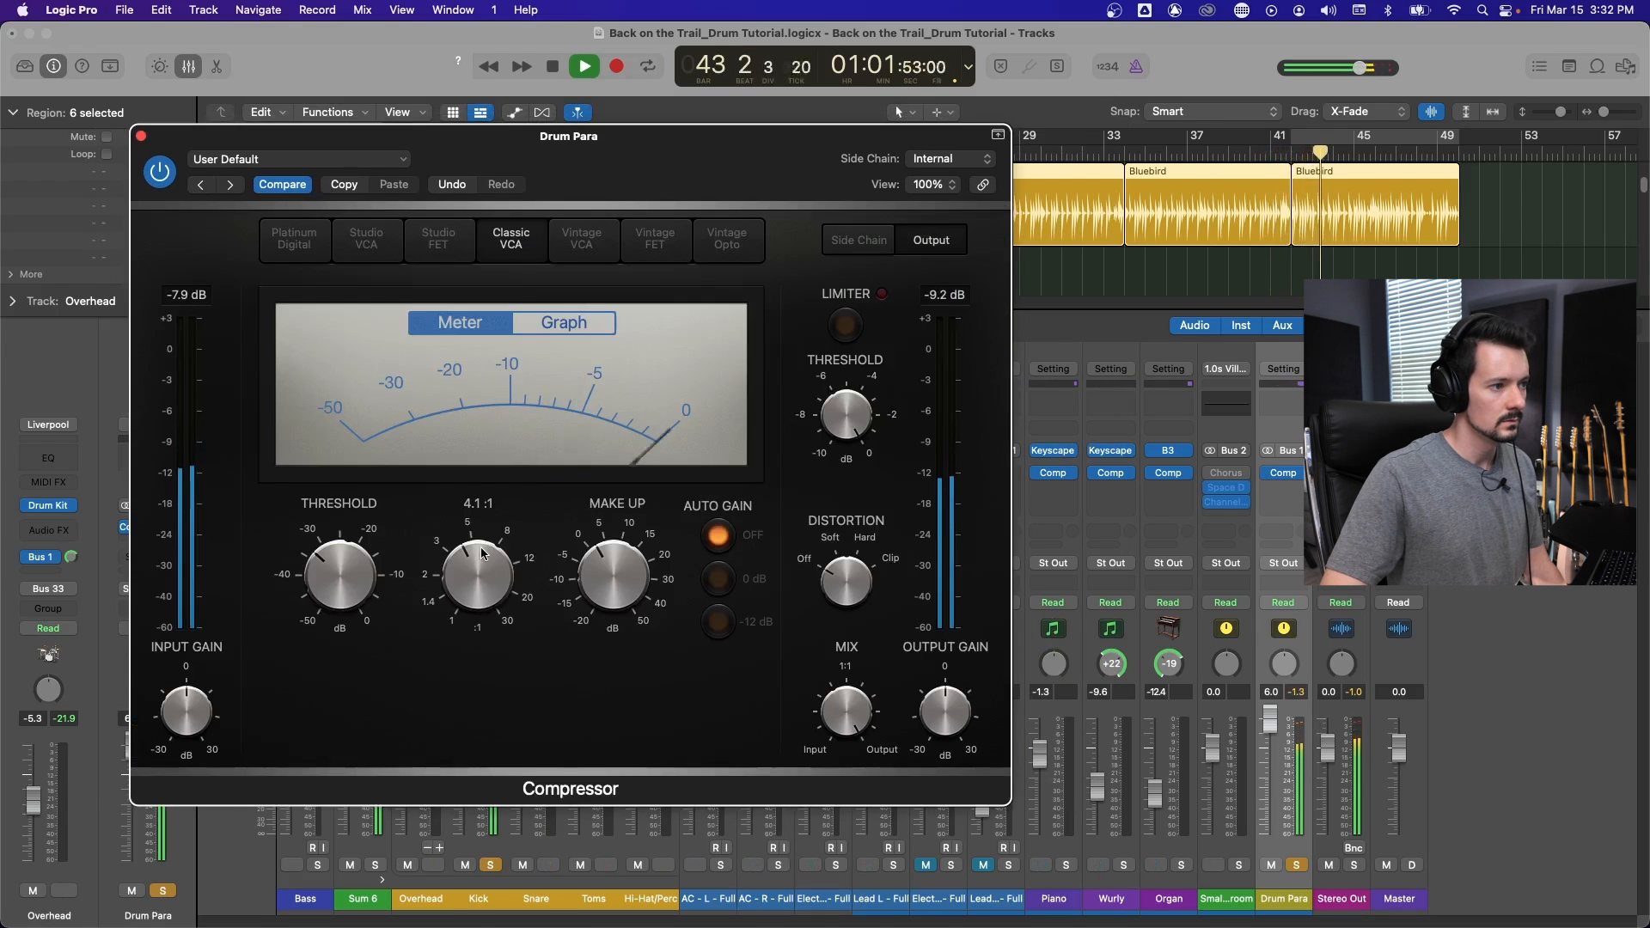
Reset the Drum Para fader to 0.0 dB, stop playback and close its compressor window.
alt+click(1270, 716)
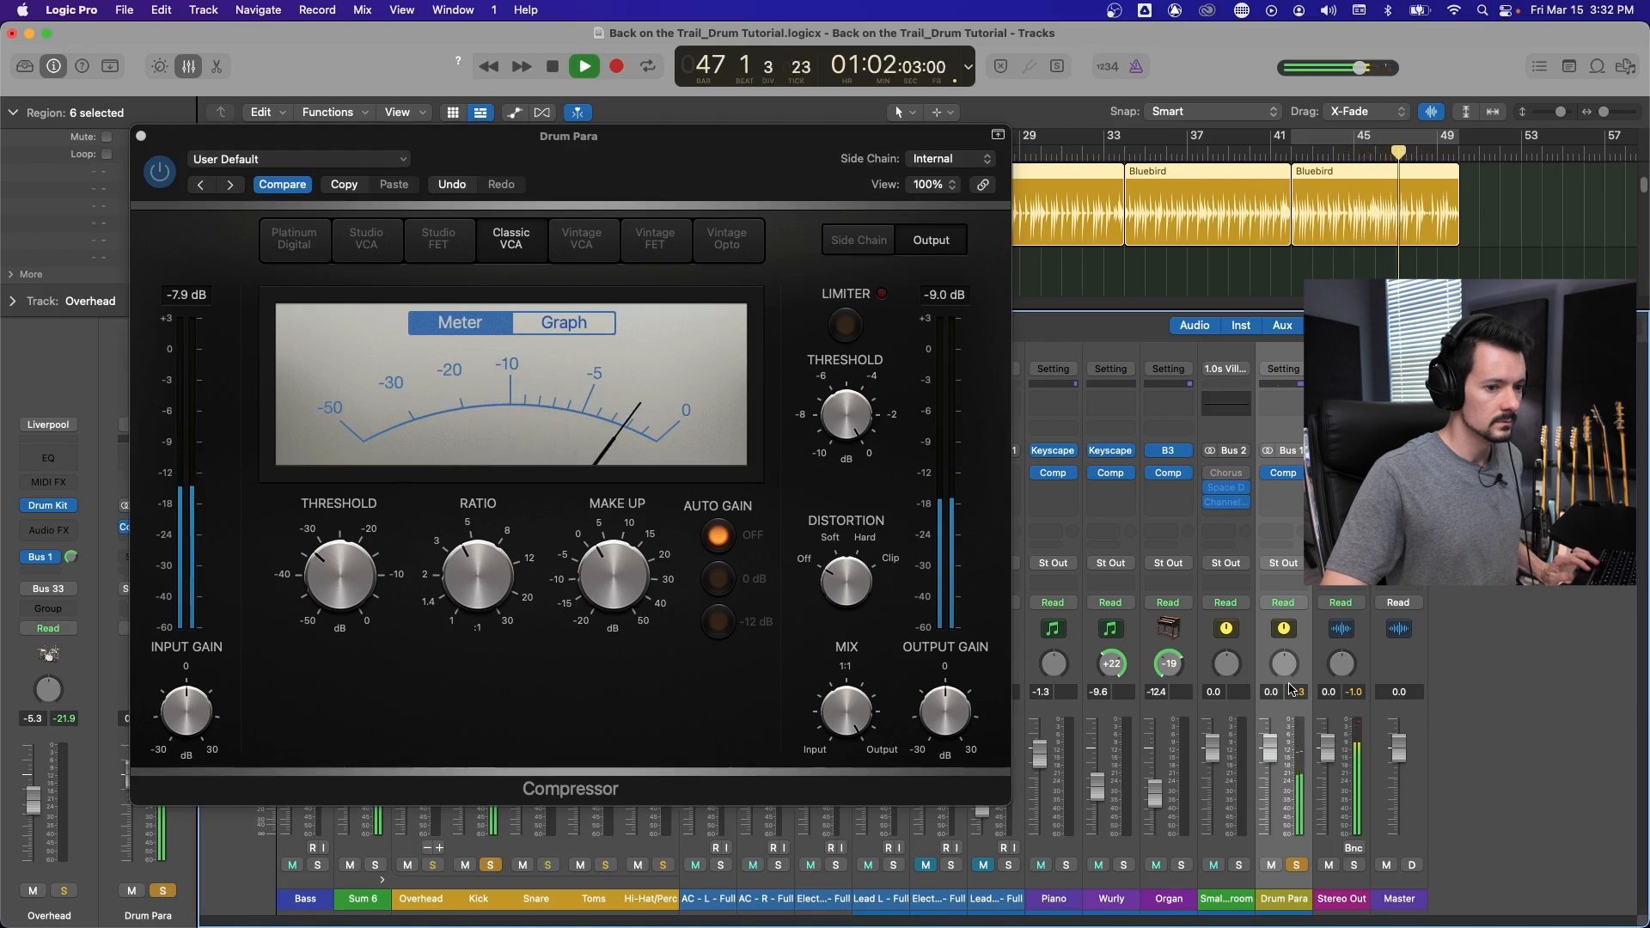
key(space)
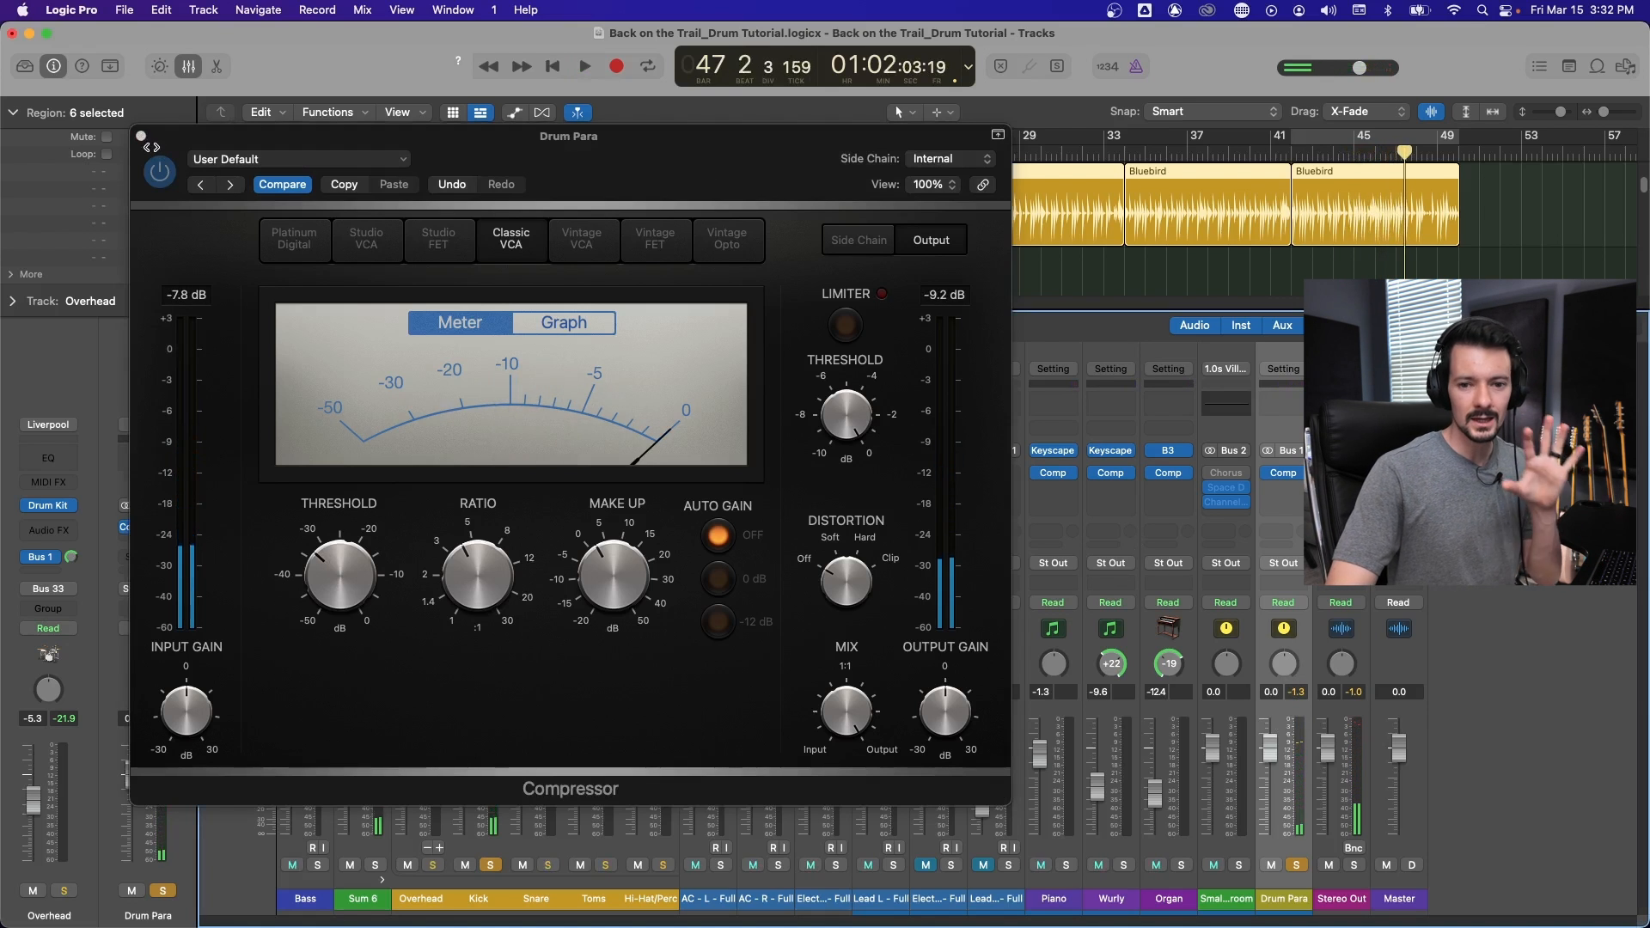
click(142, 137)
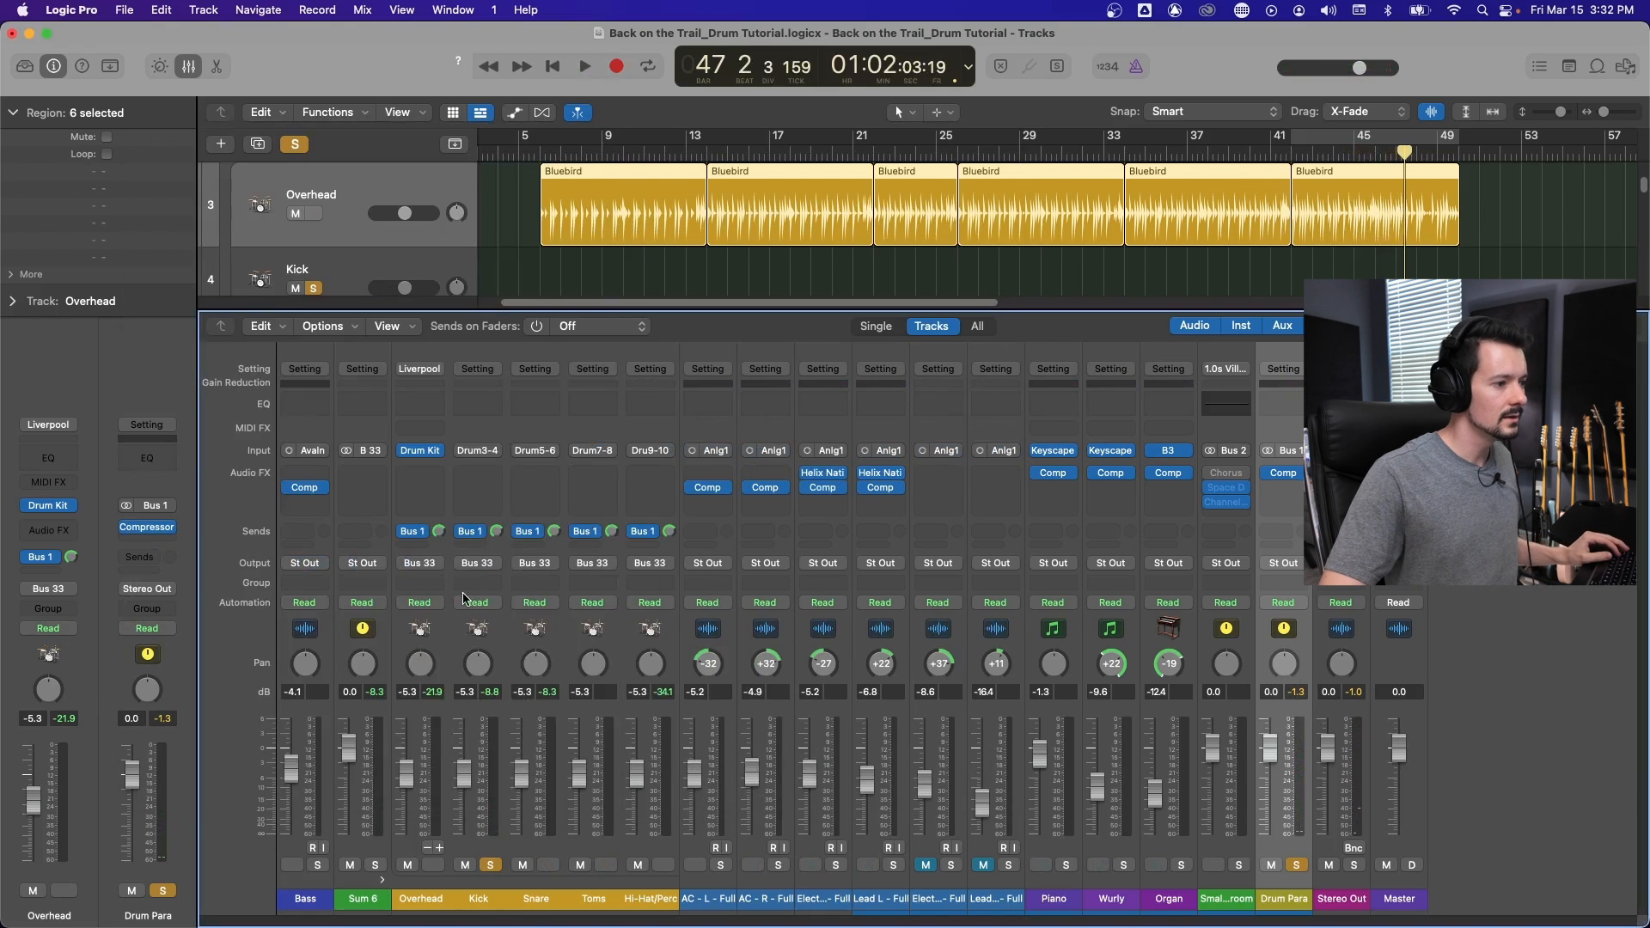
Lower the Bus 1 sends of the Overhead and Hi-Hat/Perc channels to -5.3 dB and restart playback near bar 23.
click(435, 625)
shift+click(654, 633)
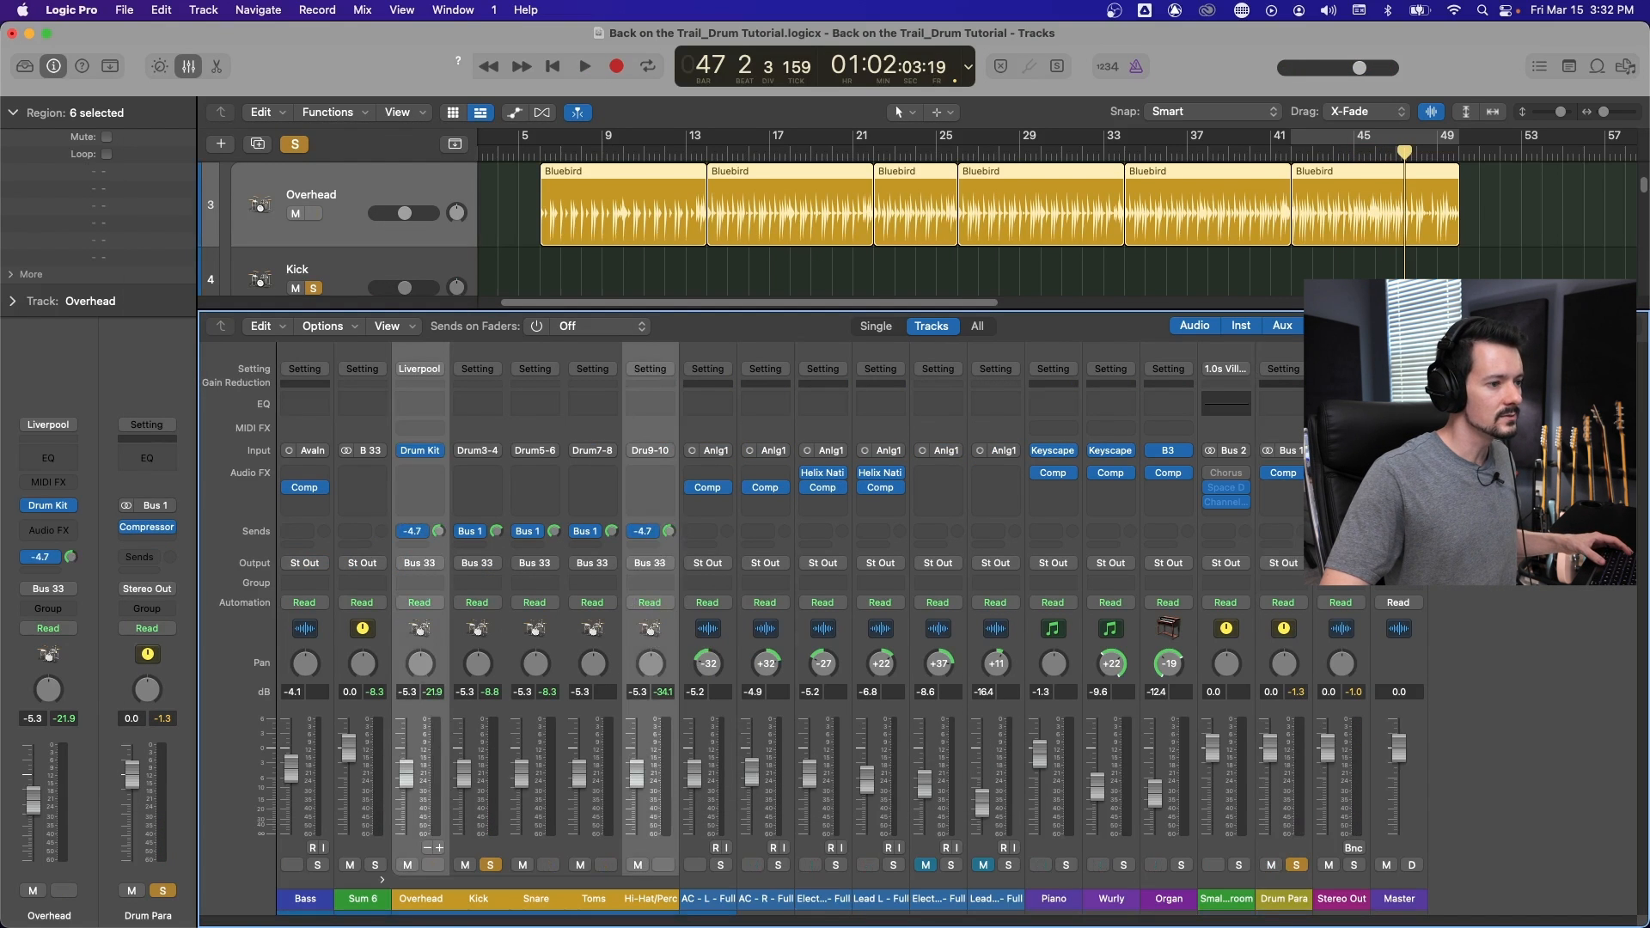
click(903, 142)
key(space)
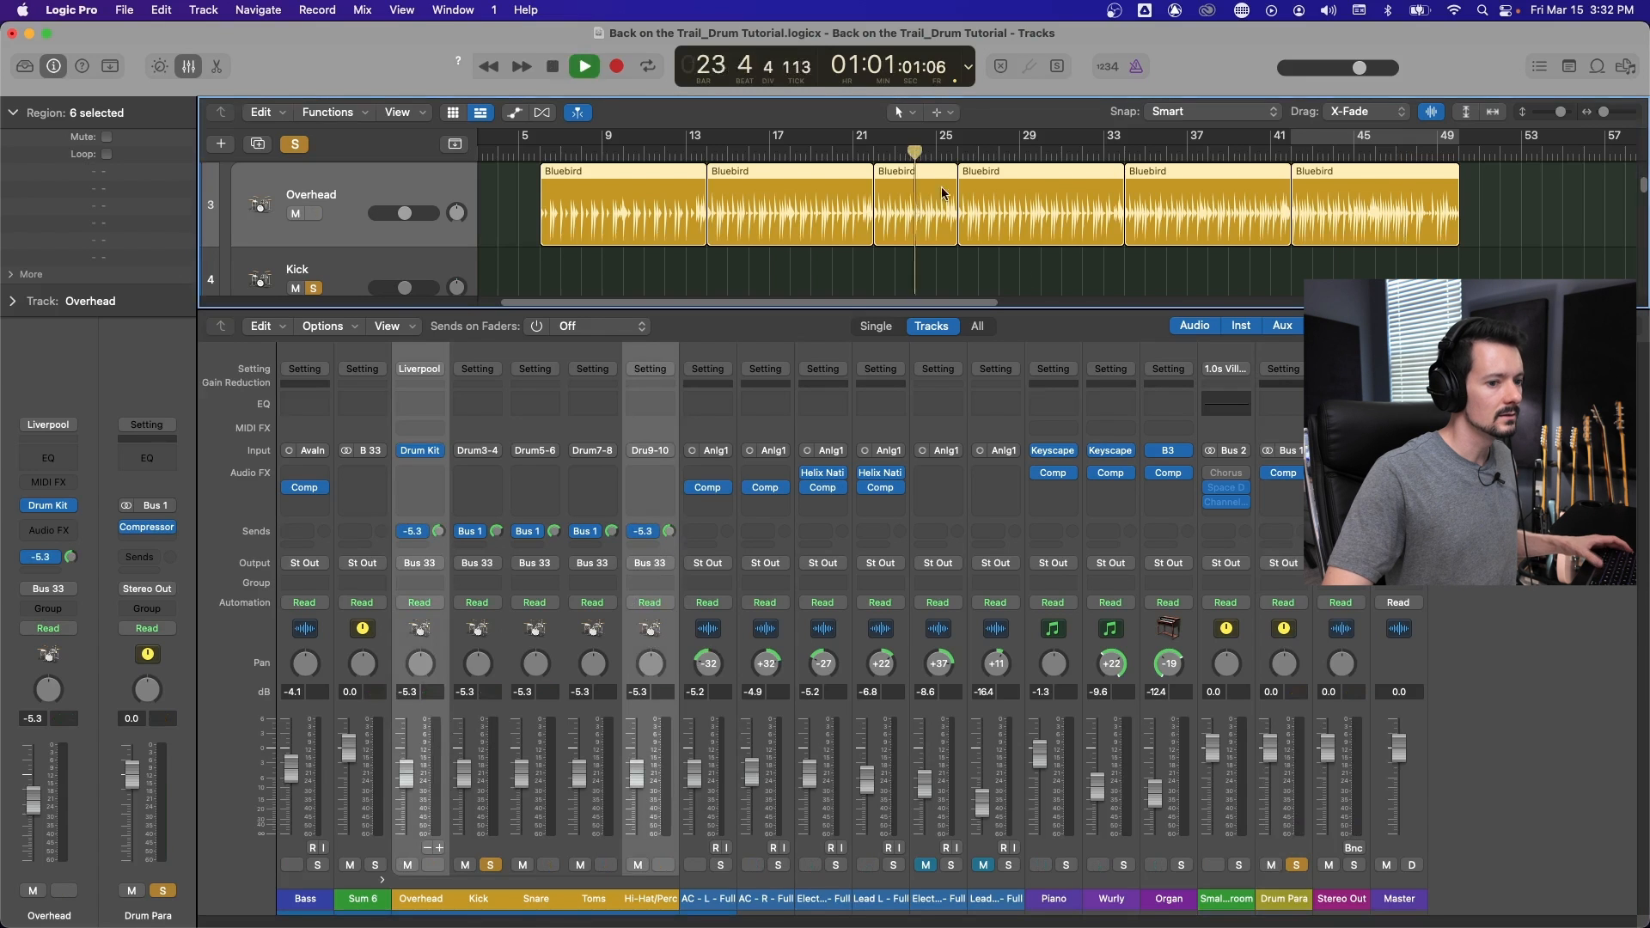
Set the make-up gain of the Drum Para compressor to 4.0 dB during playback and close the plug-in.
click(1275, 475)
mouse_move(620, 577)
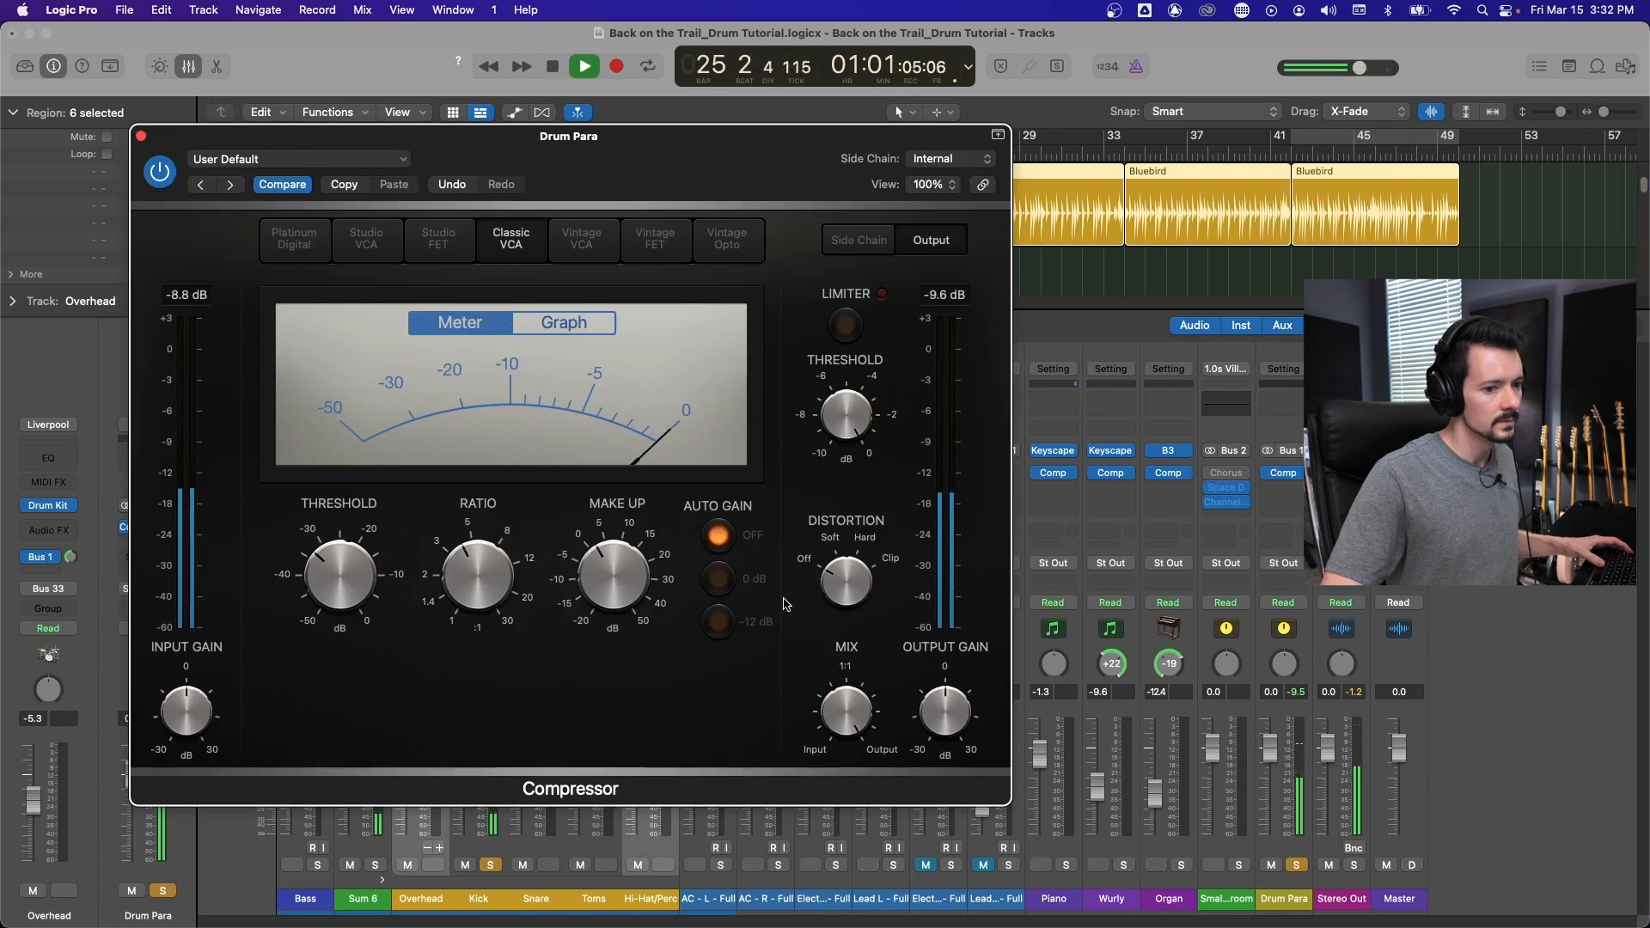
drag(609, 590, 602, 580)
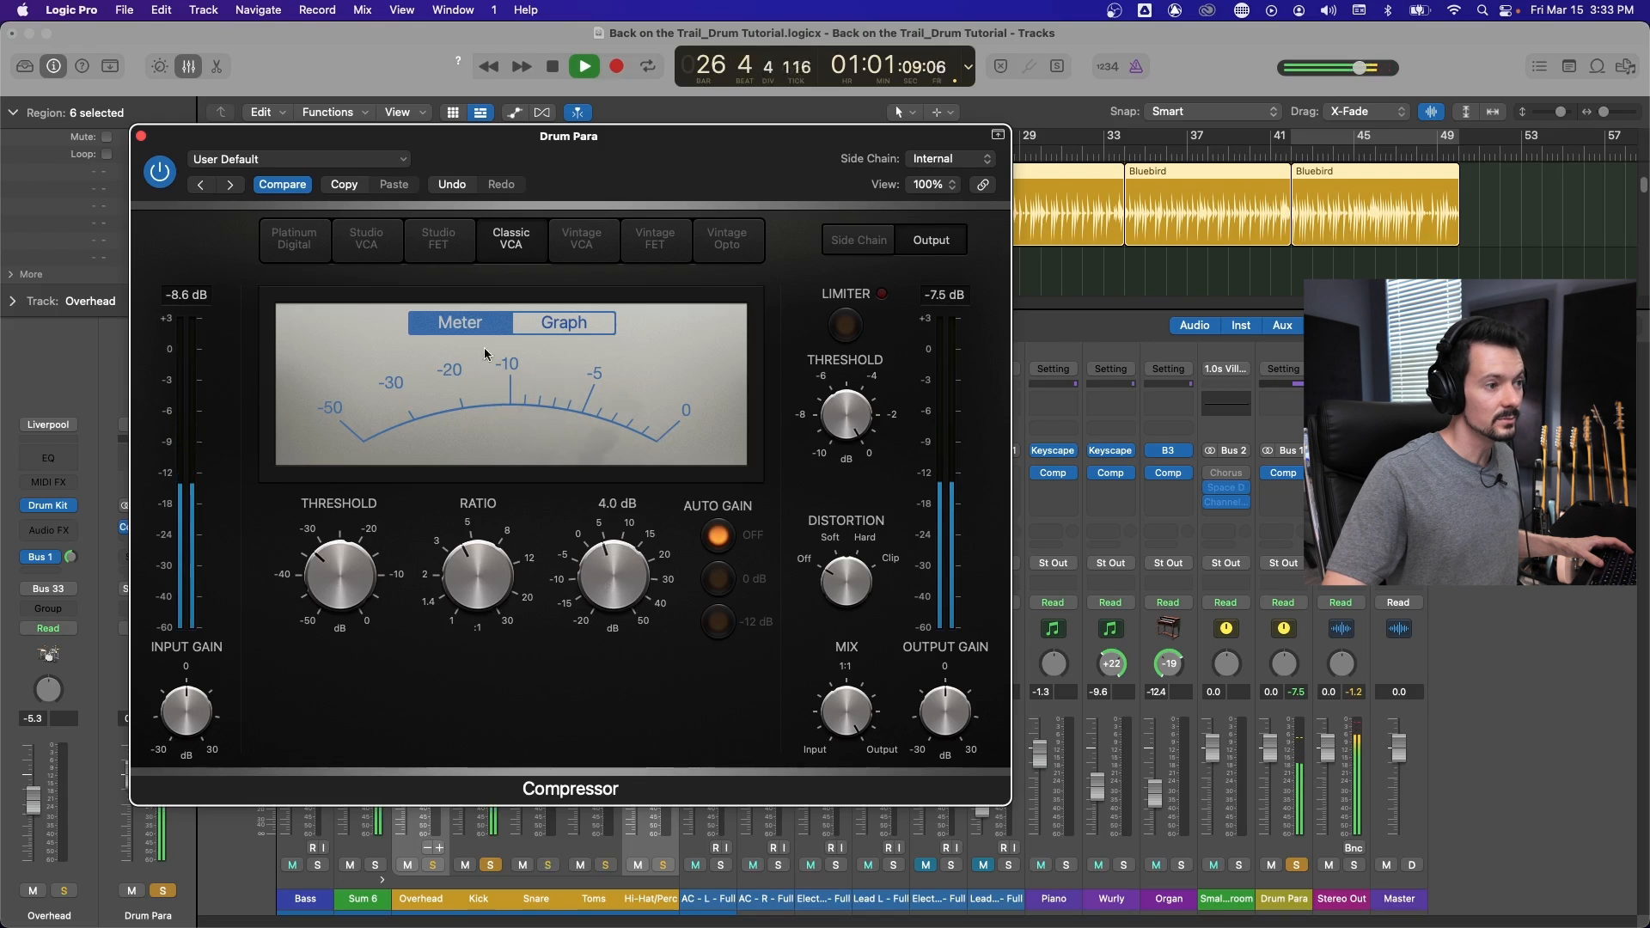
key(super+w)
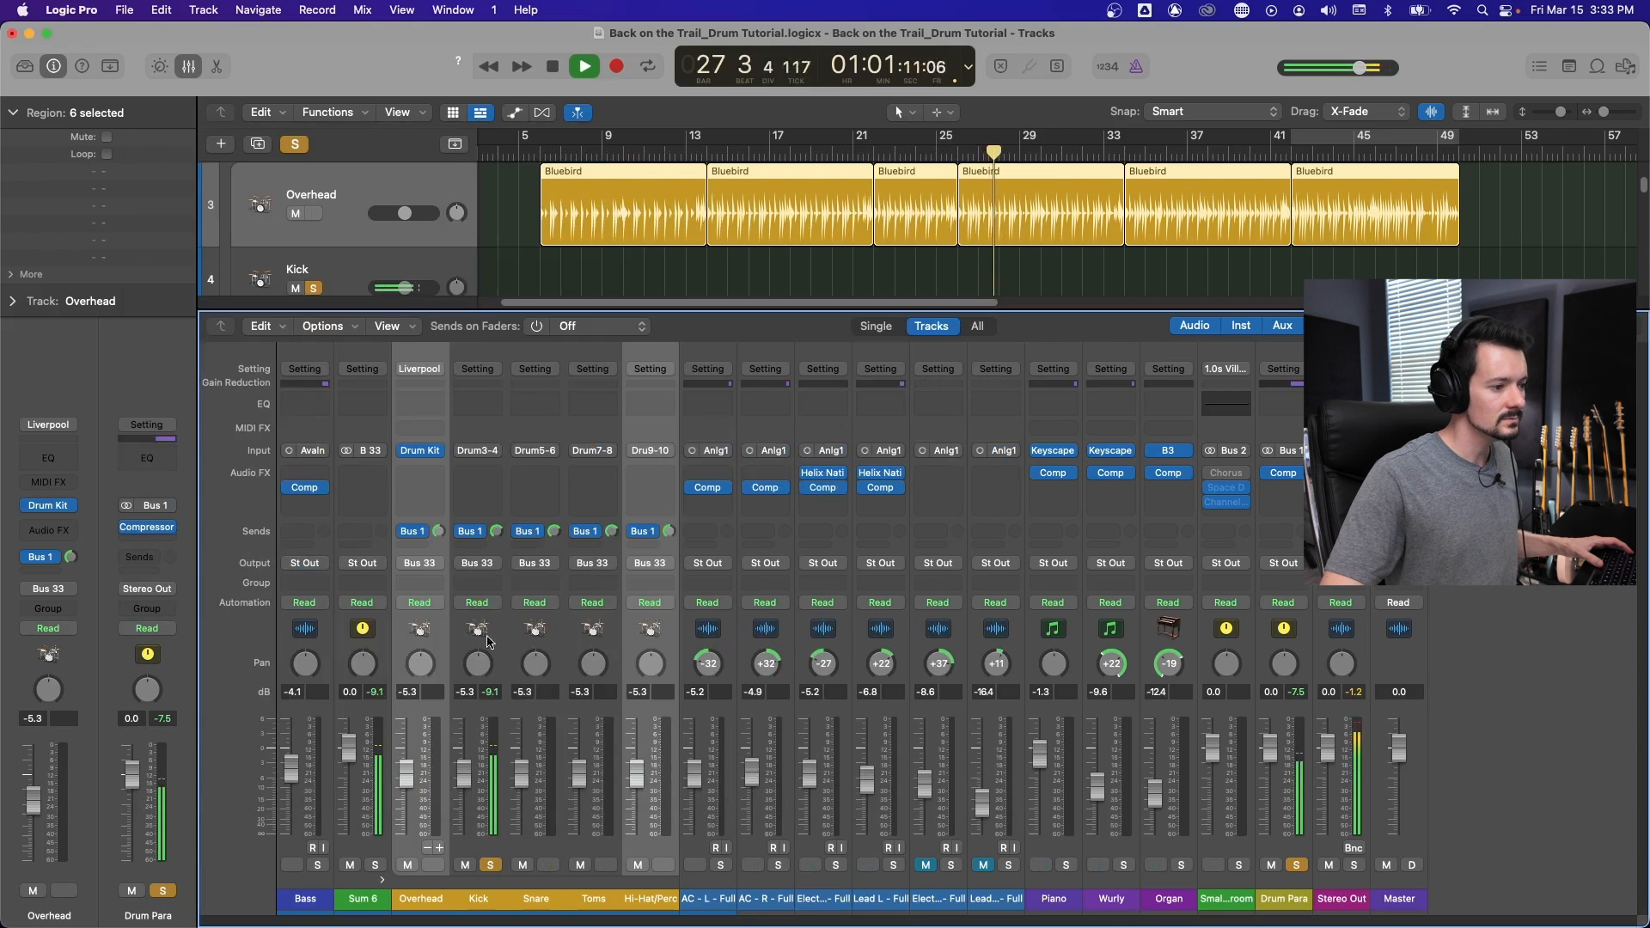
Stop playback and clear the solos on the drum channels and the Drum Para aux.
alt+click(490, 865)
key(space)
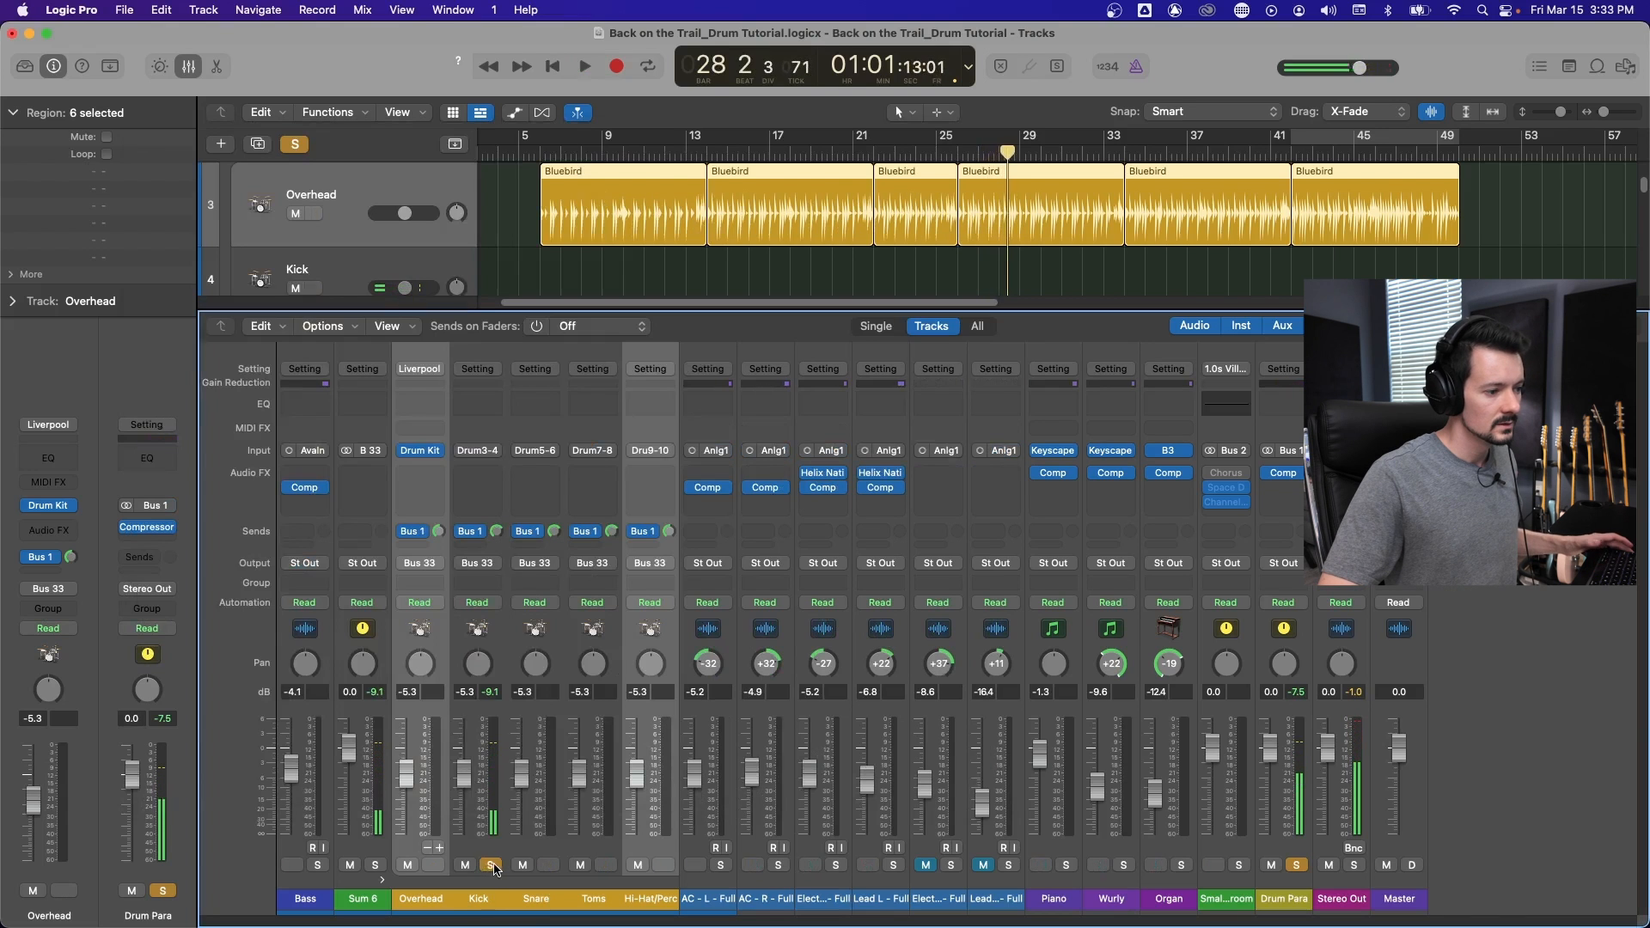
click(1298, 866)
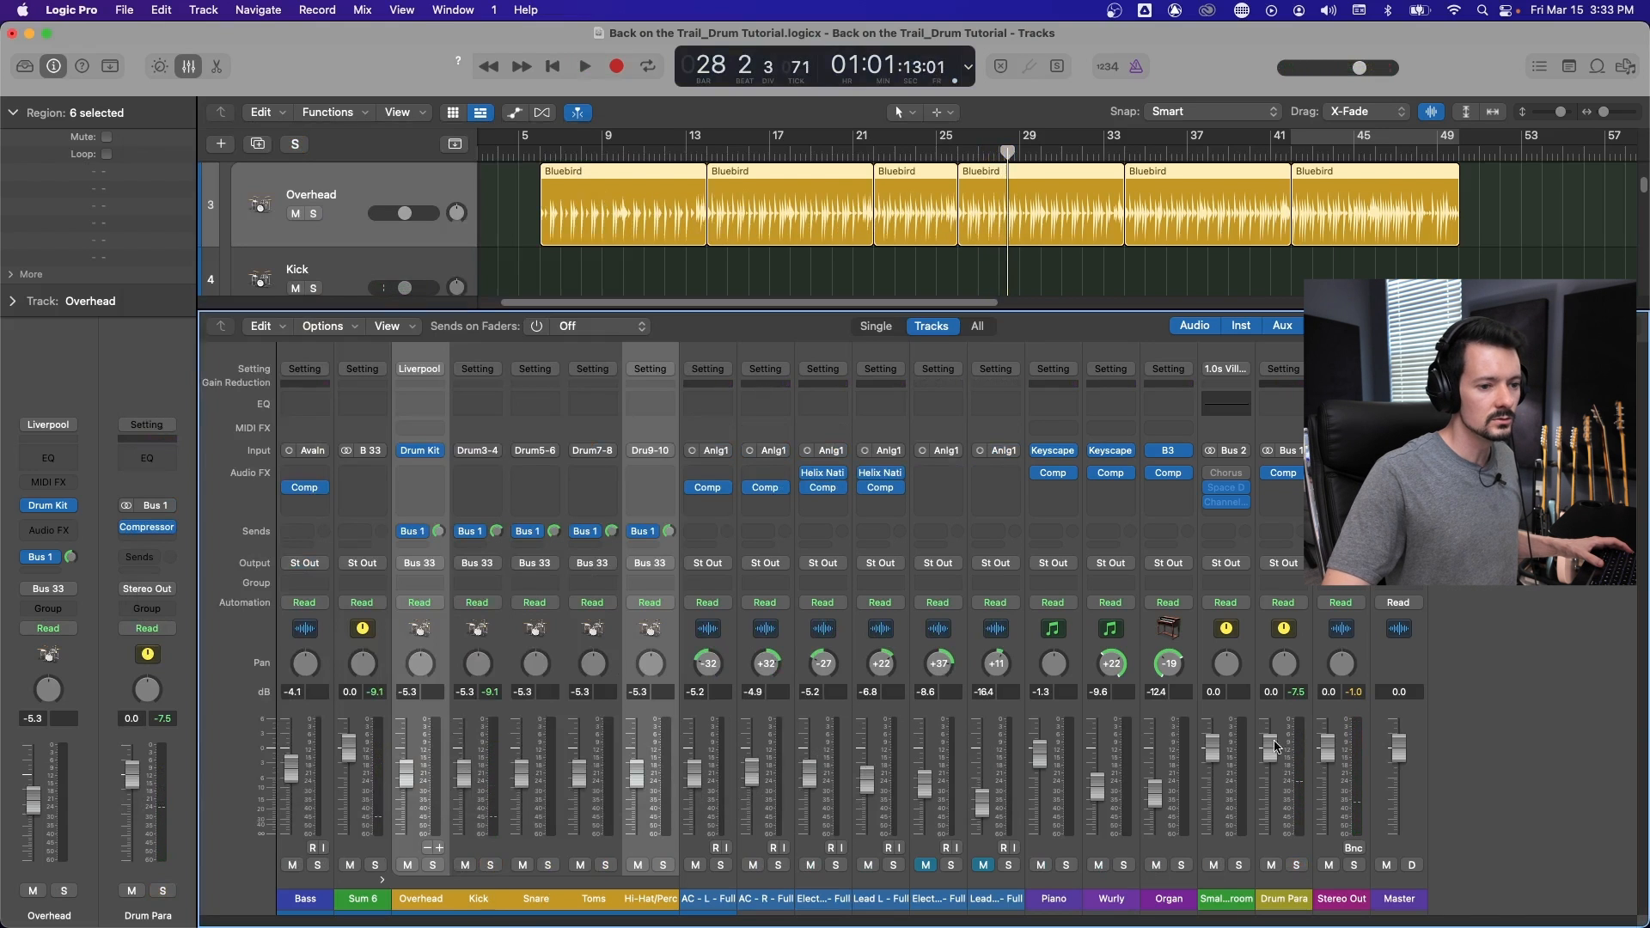
Pull the Drum Para fader fully down and blend it into the playing mix up to 0.8 dB.
drag(1271, 748, 1243, 926)
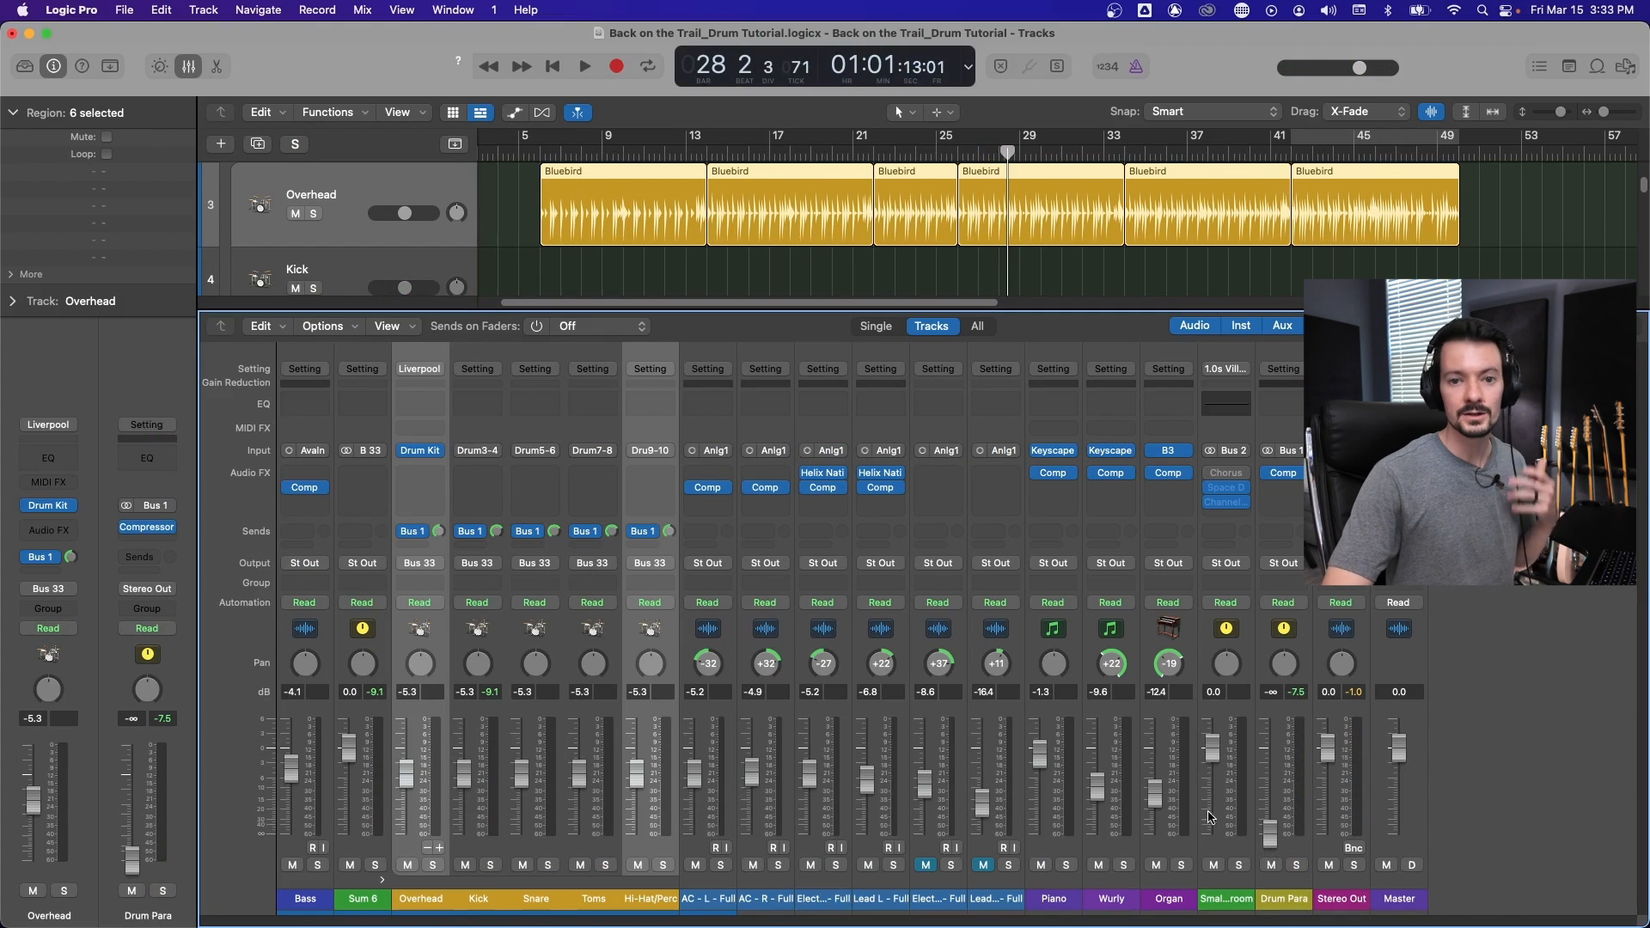
key(space)
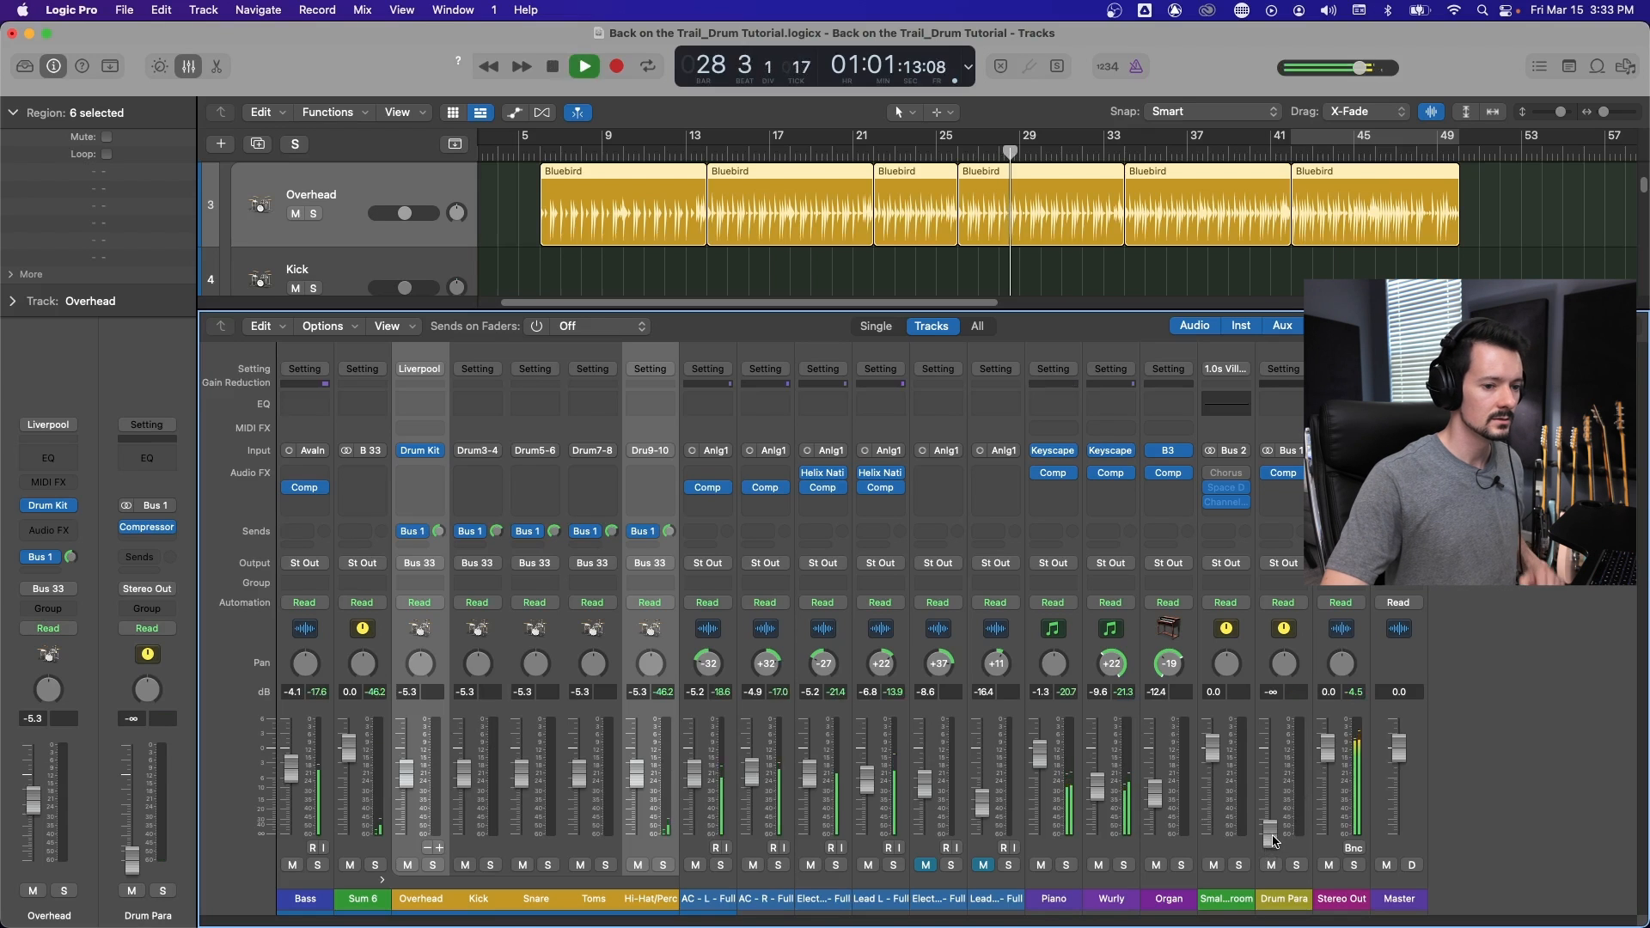
drag(1272, 836, 1270, 744)
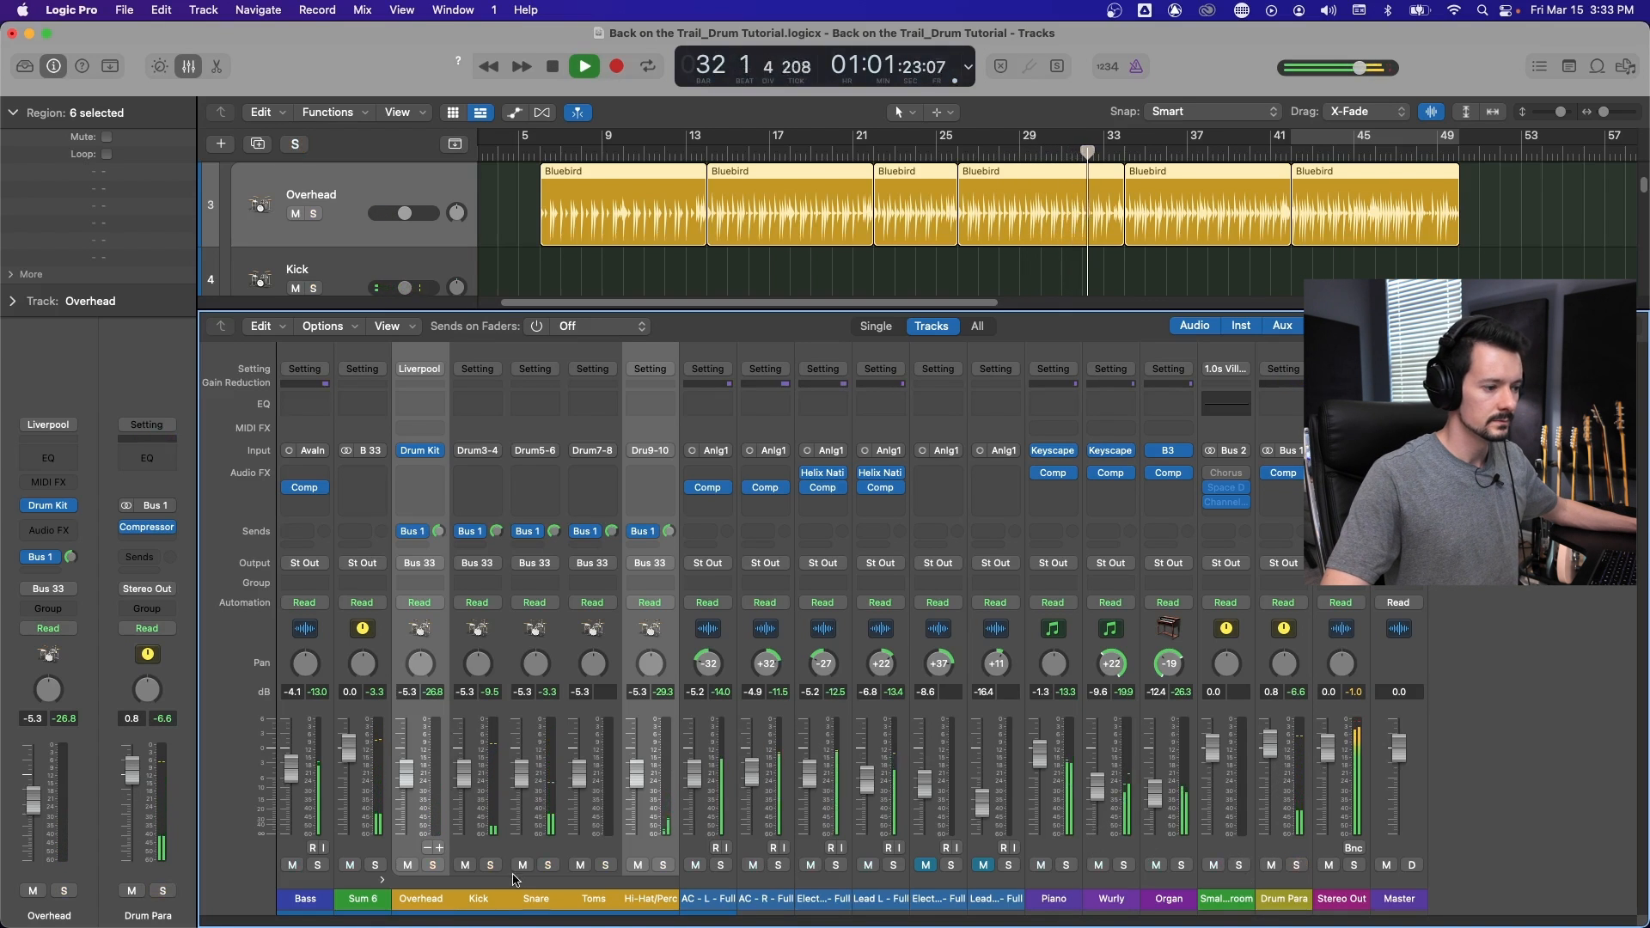
Compare the mix with Drum Para muted and unmuted, and set its fader to -1.9 dB.
click(1273, 864)
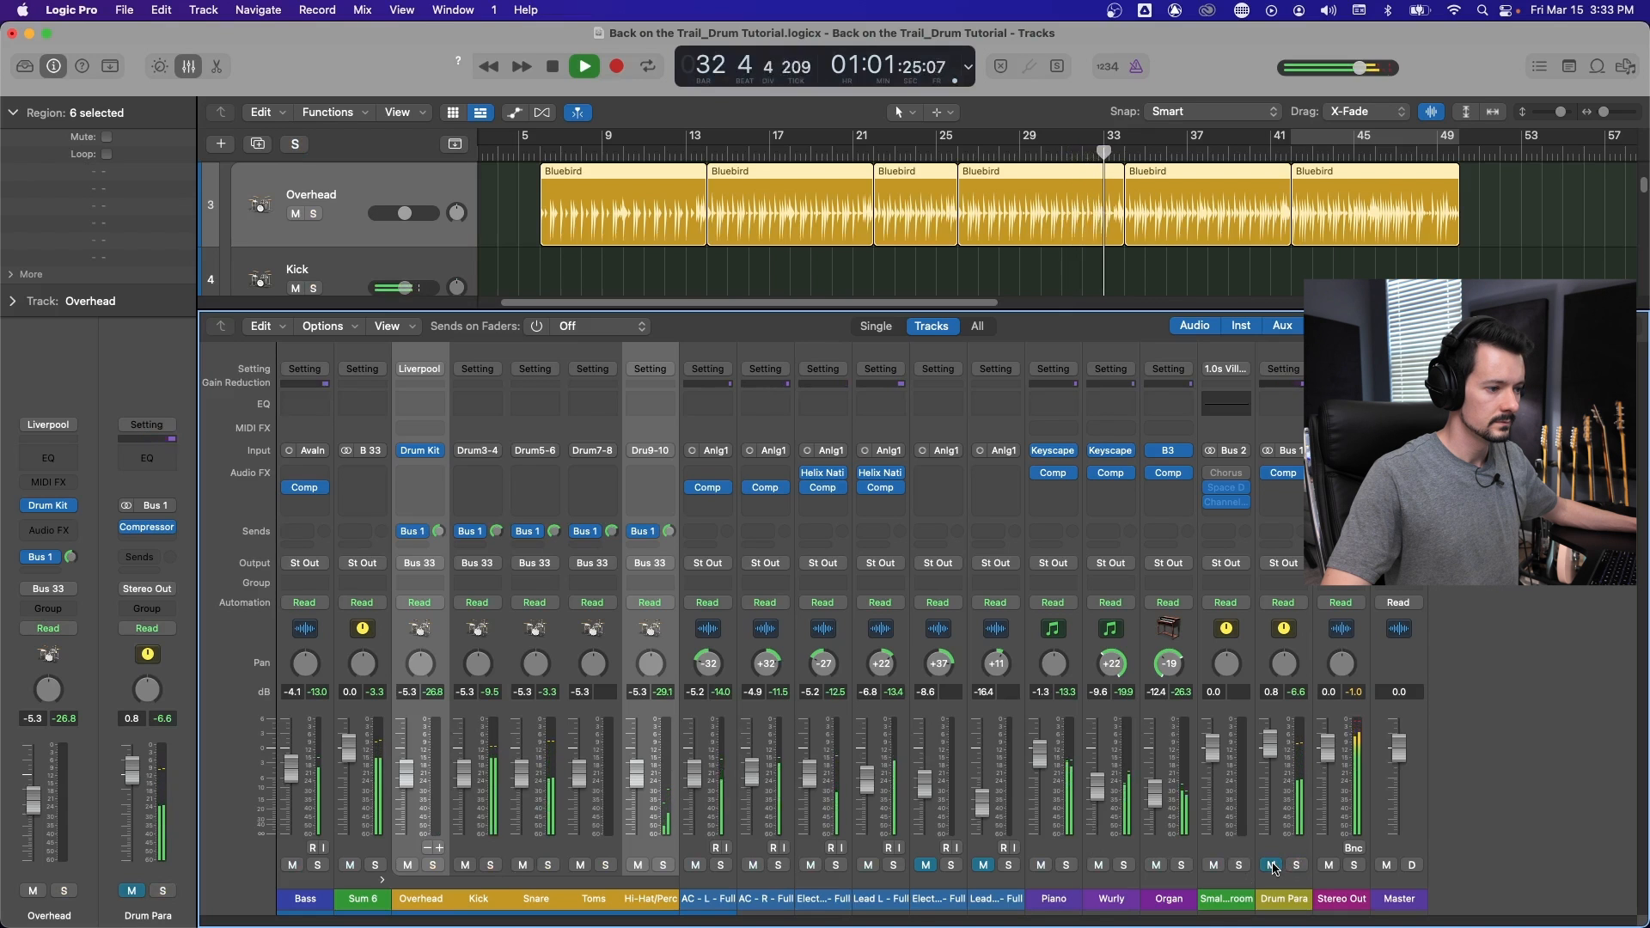
click(1272, 864)
drag(1269, 745, 1279, 780)
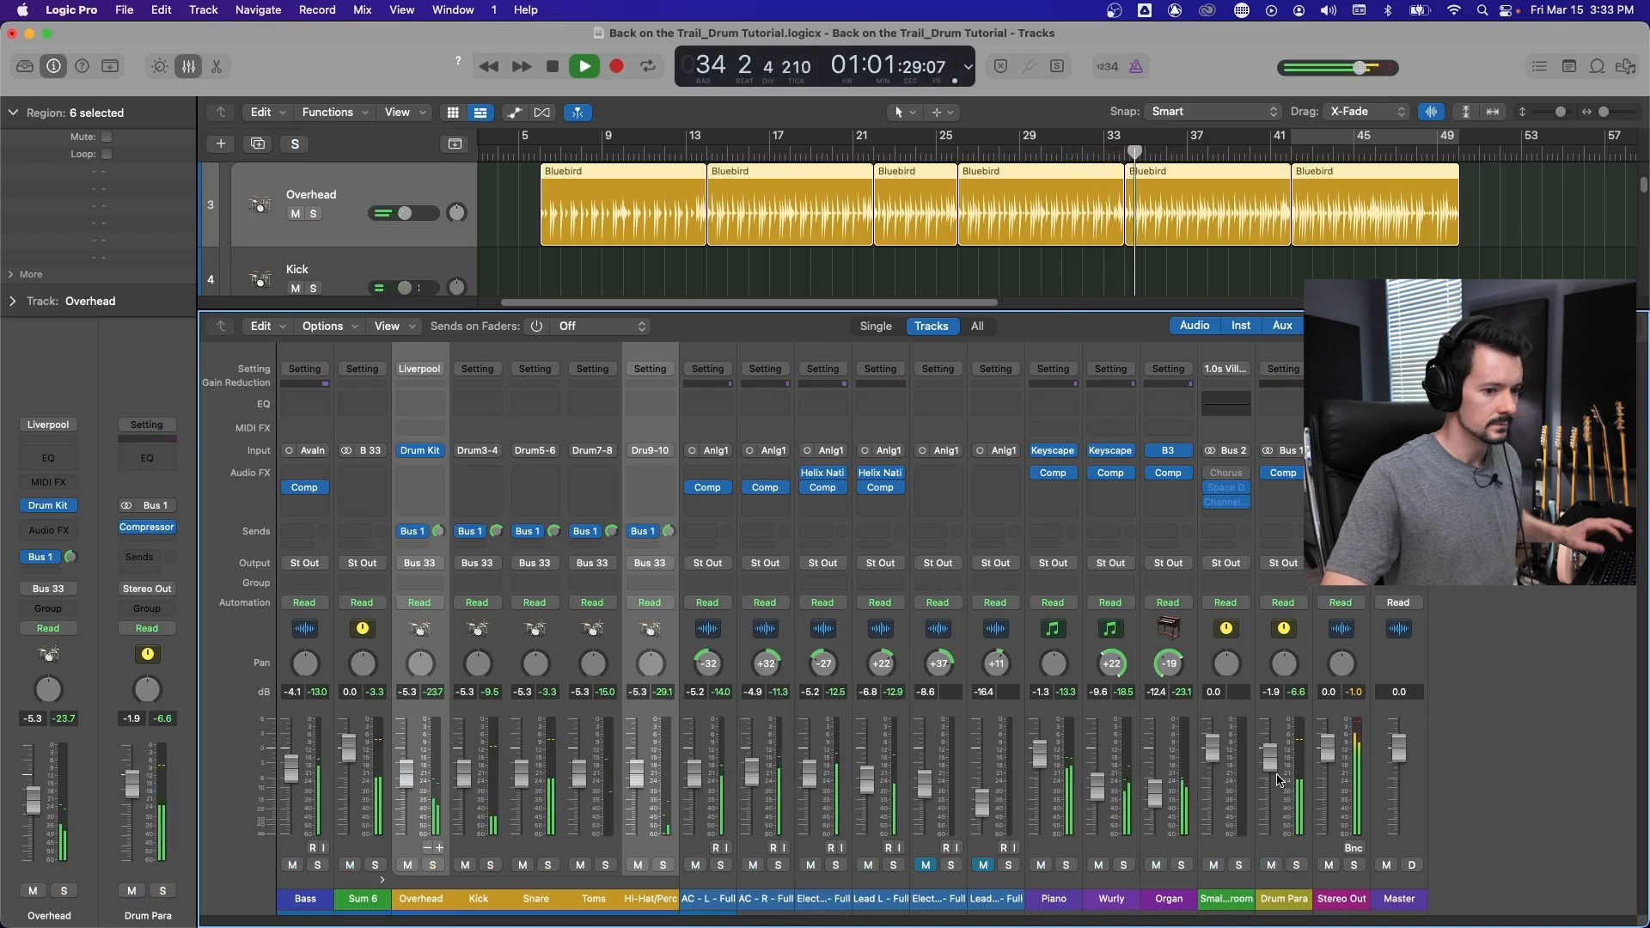
key(space)
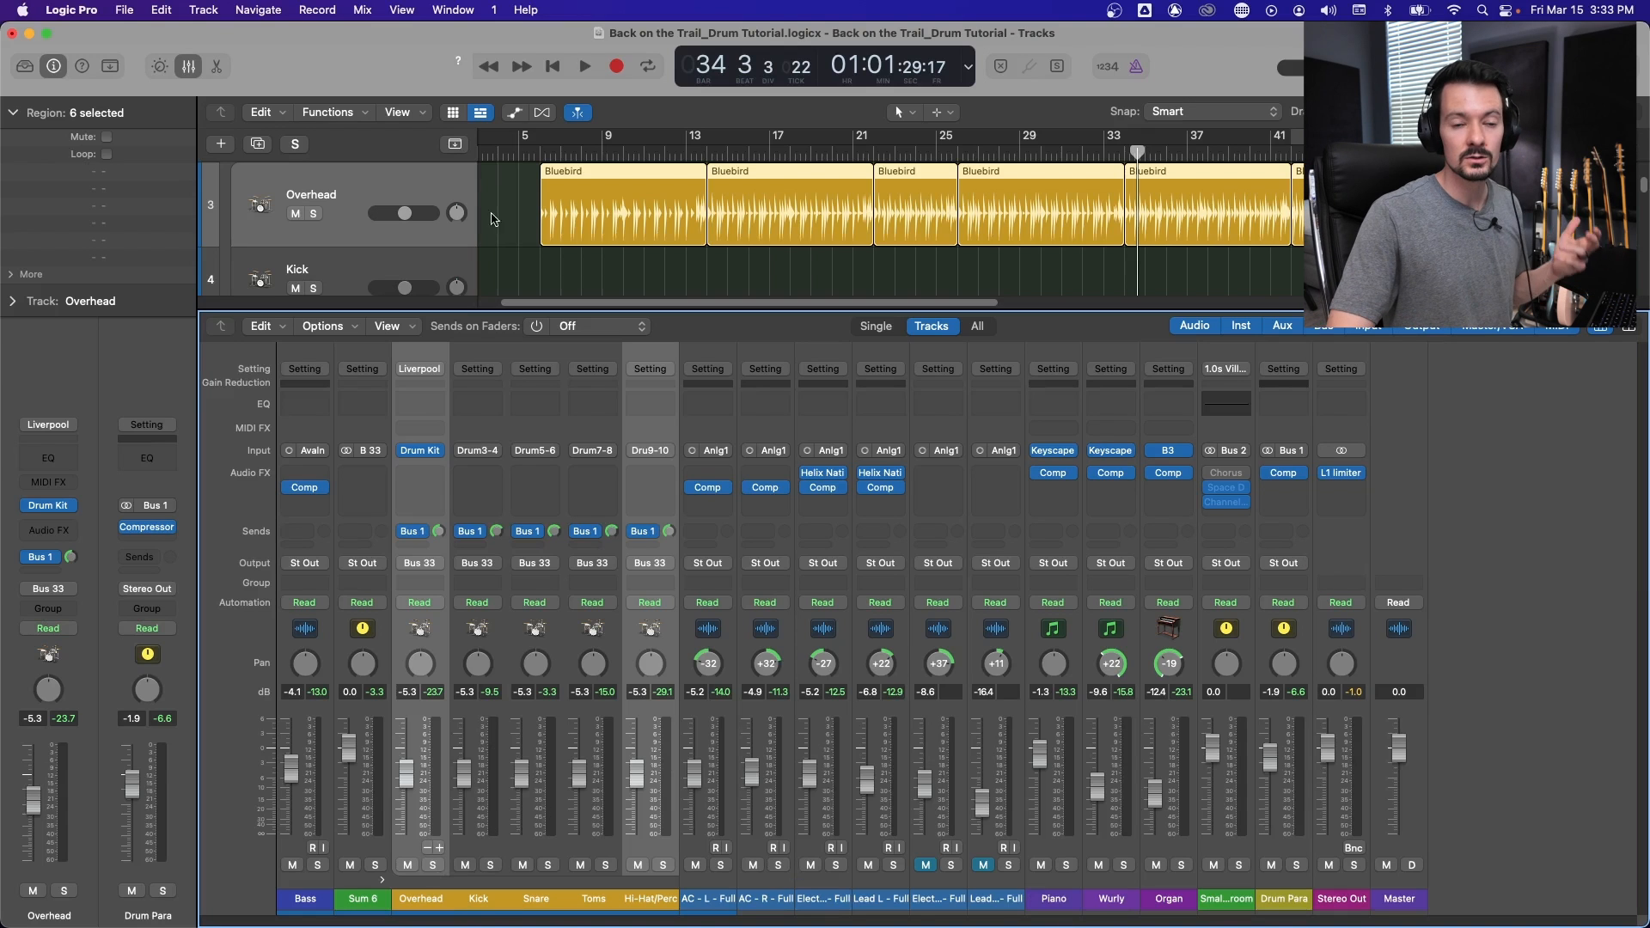
Add a Bus 2 send to the Small Room reverb at 0.0 dB on all five drum channels.
drag(411, 643, 642, 642)
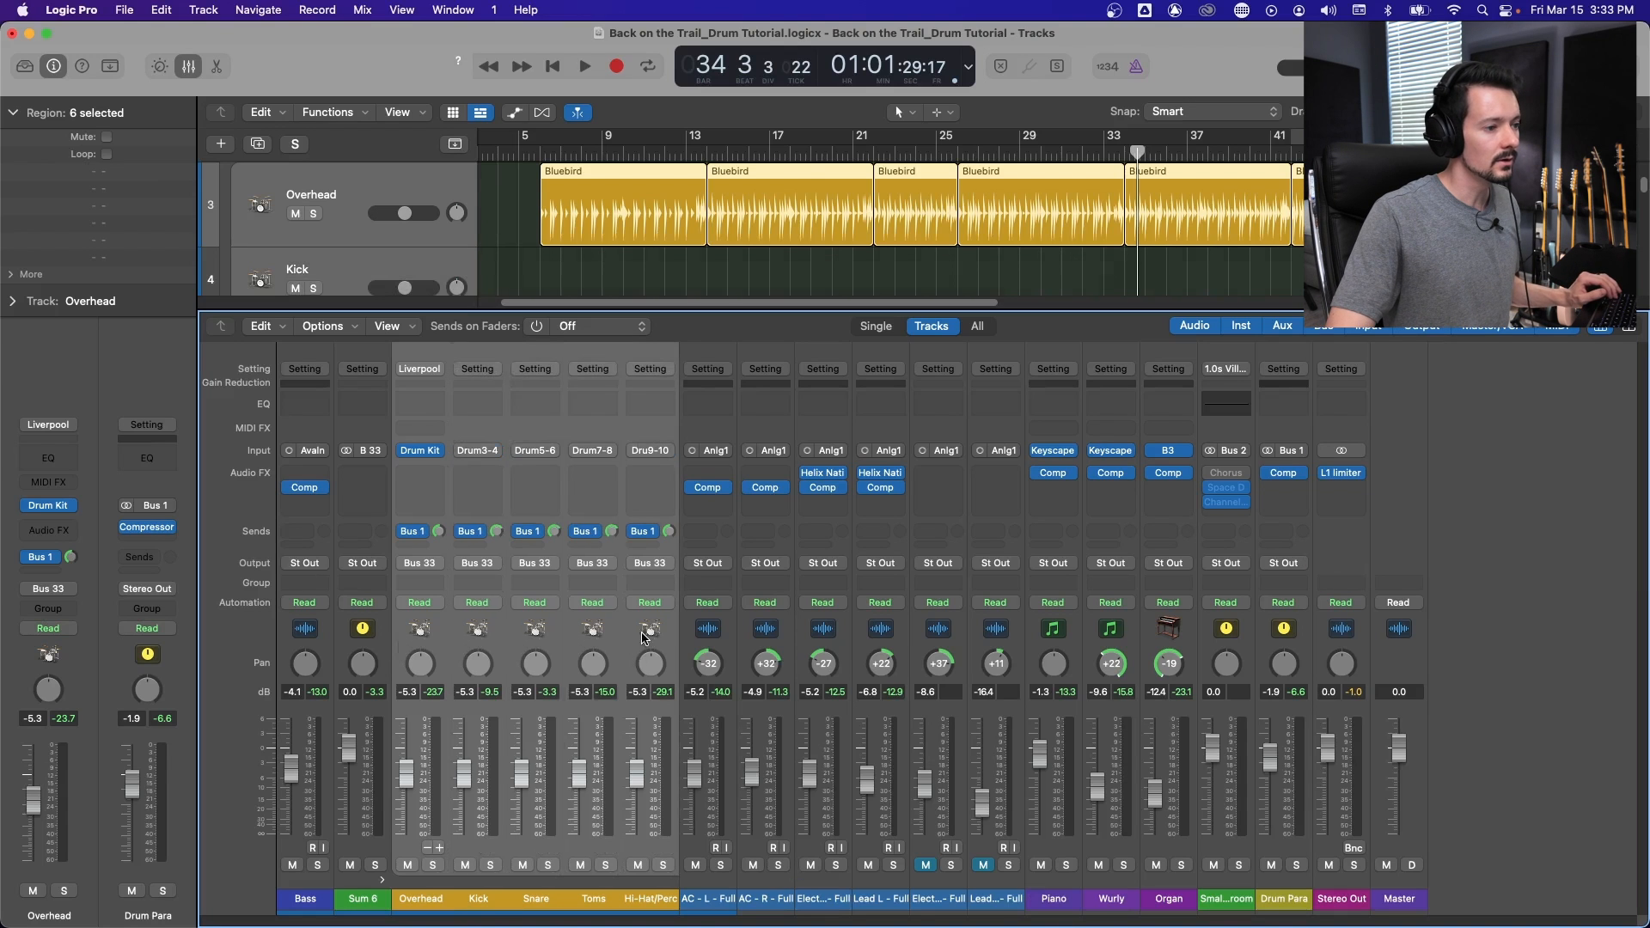
click(408, 545)
mouse_move(481, 574)
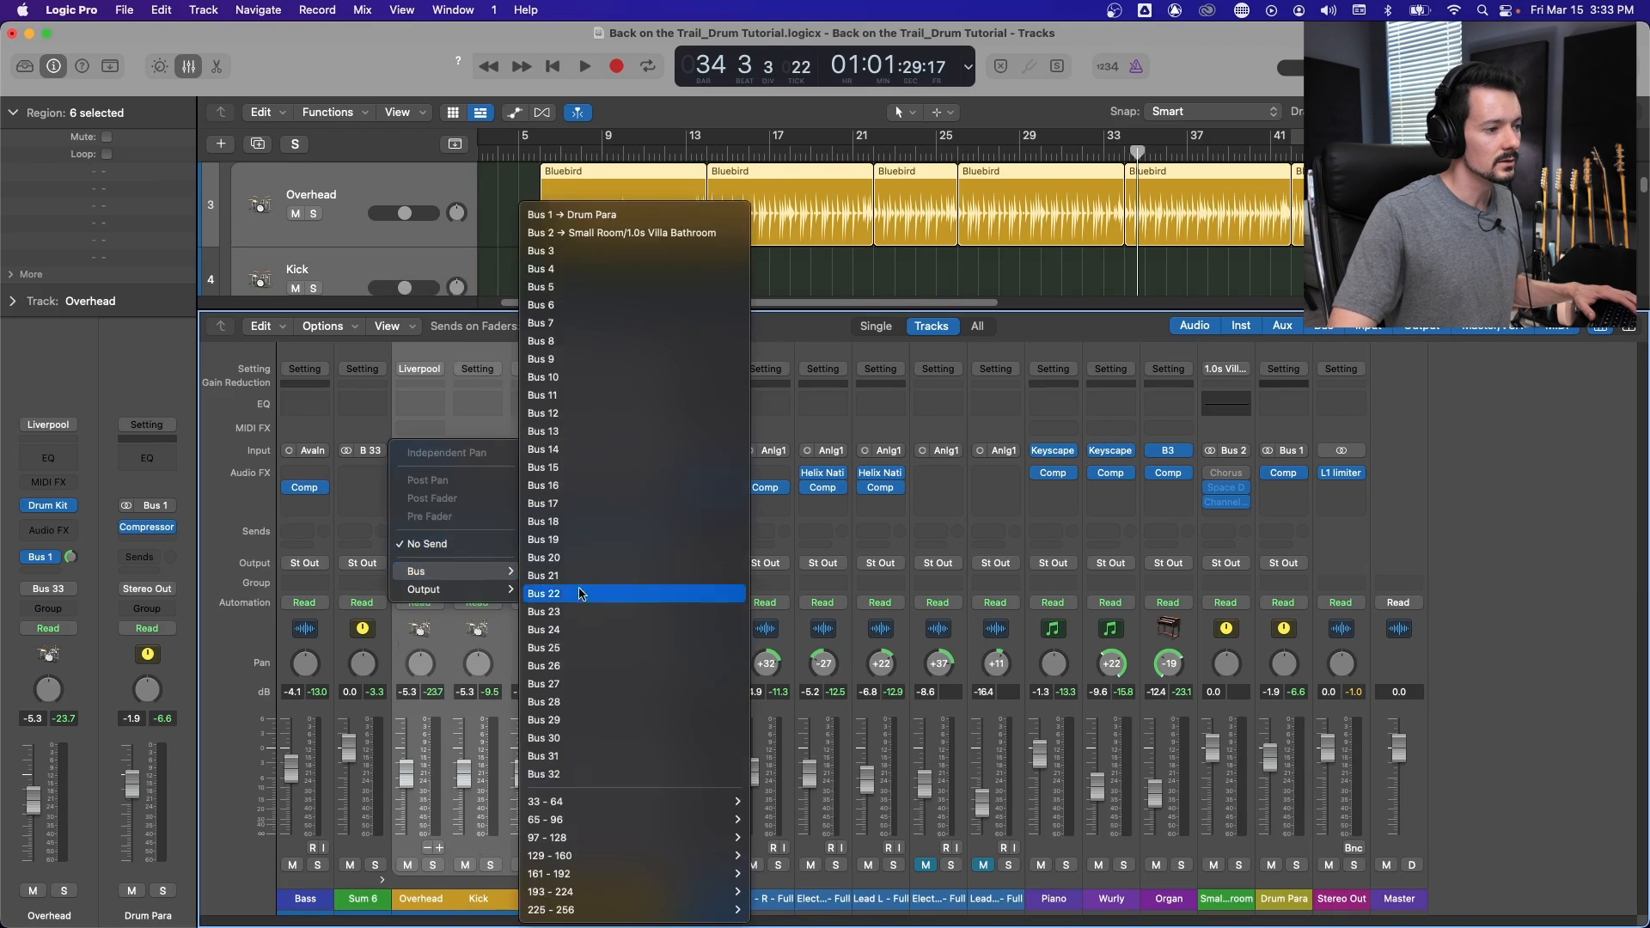
click(581, 239)
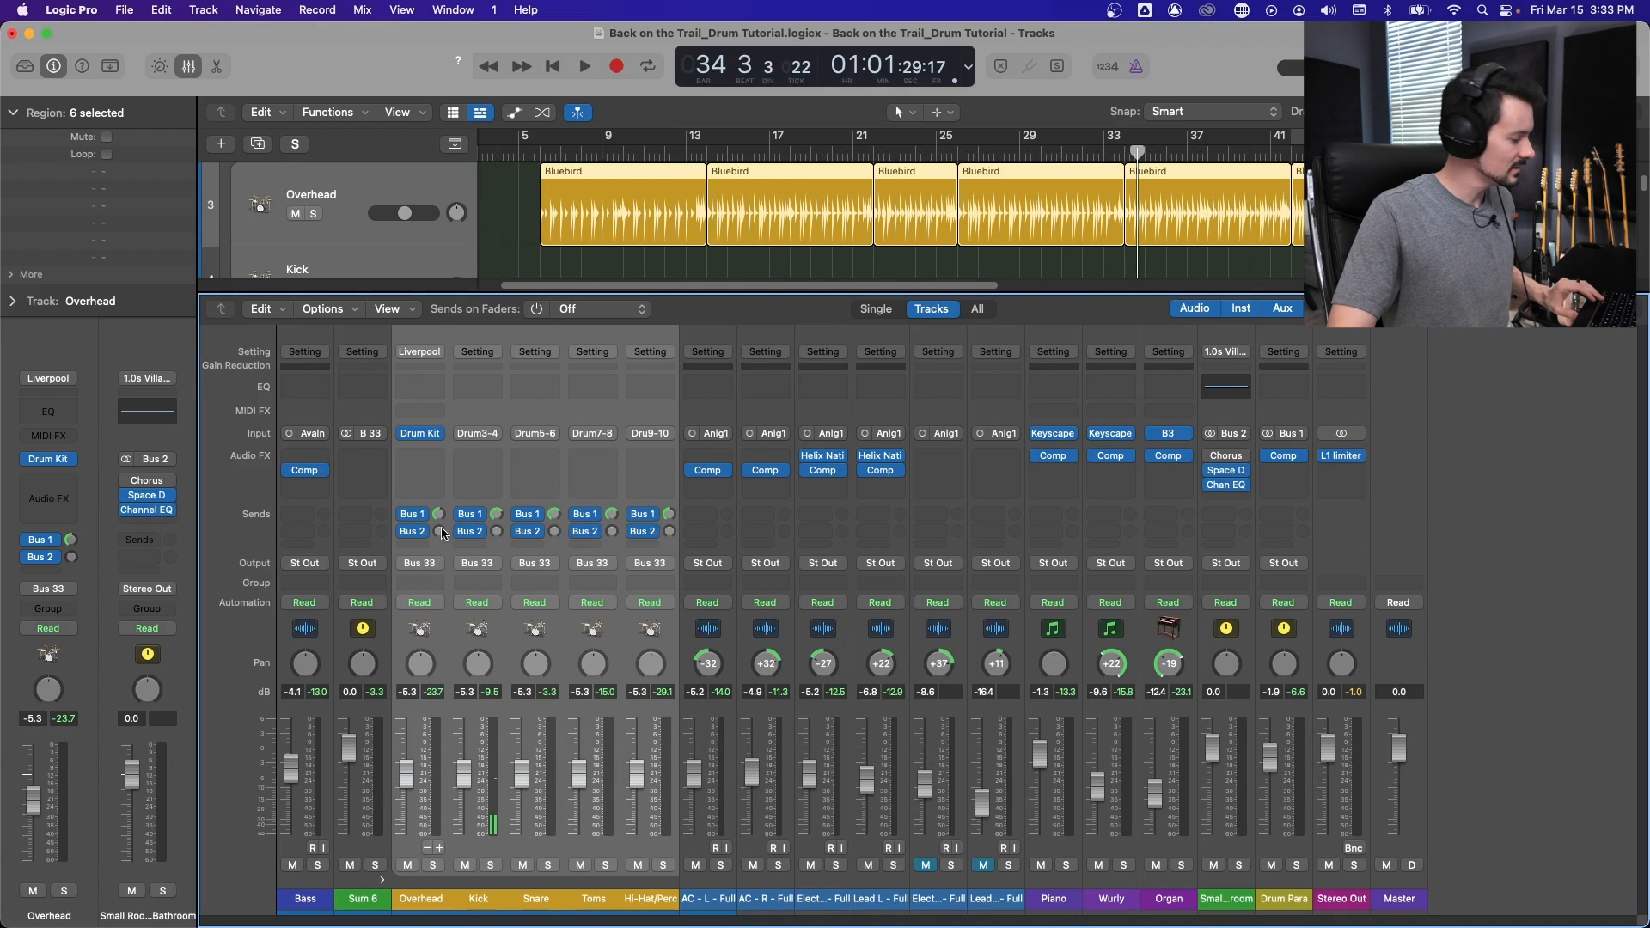
alt+click(439, 532)
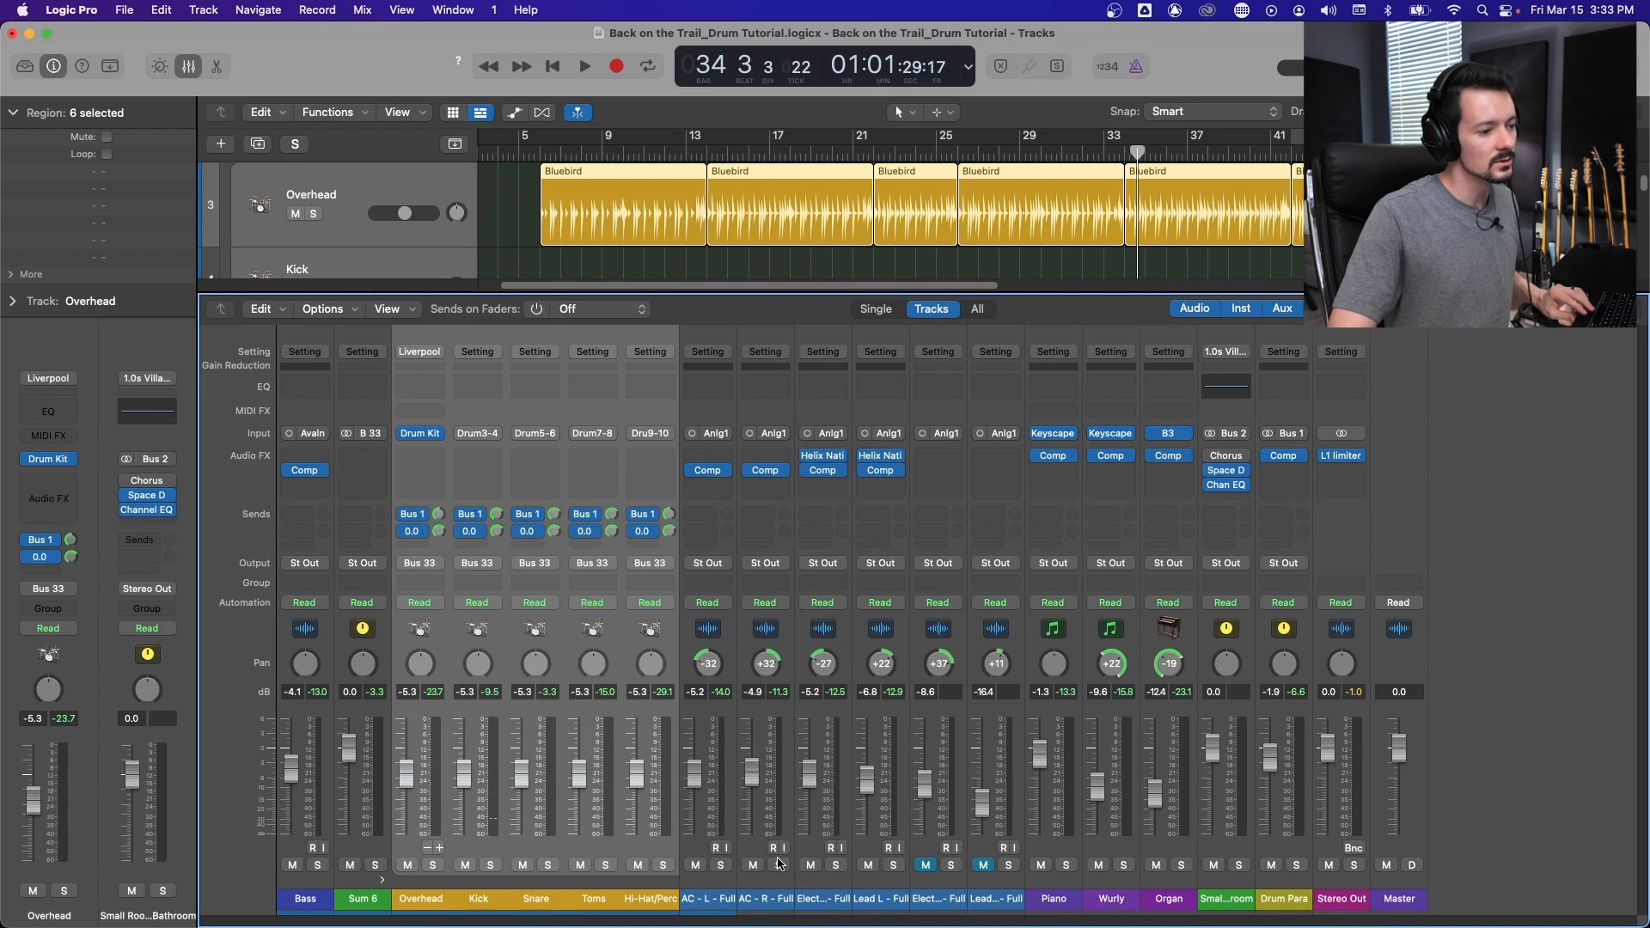
Lower the Small Room aux to -6.0 dB during playback and listen to it soloed with the five drum channels.
key(space)
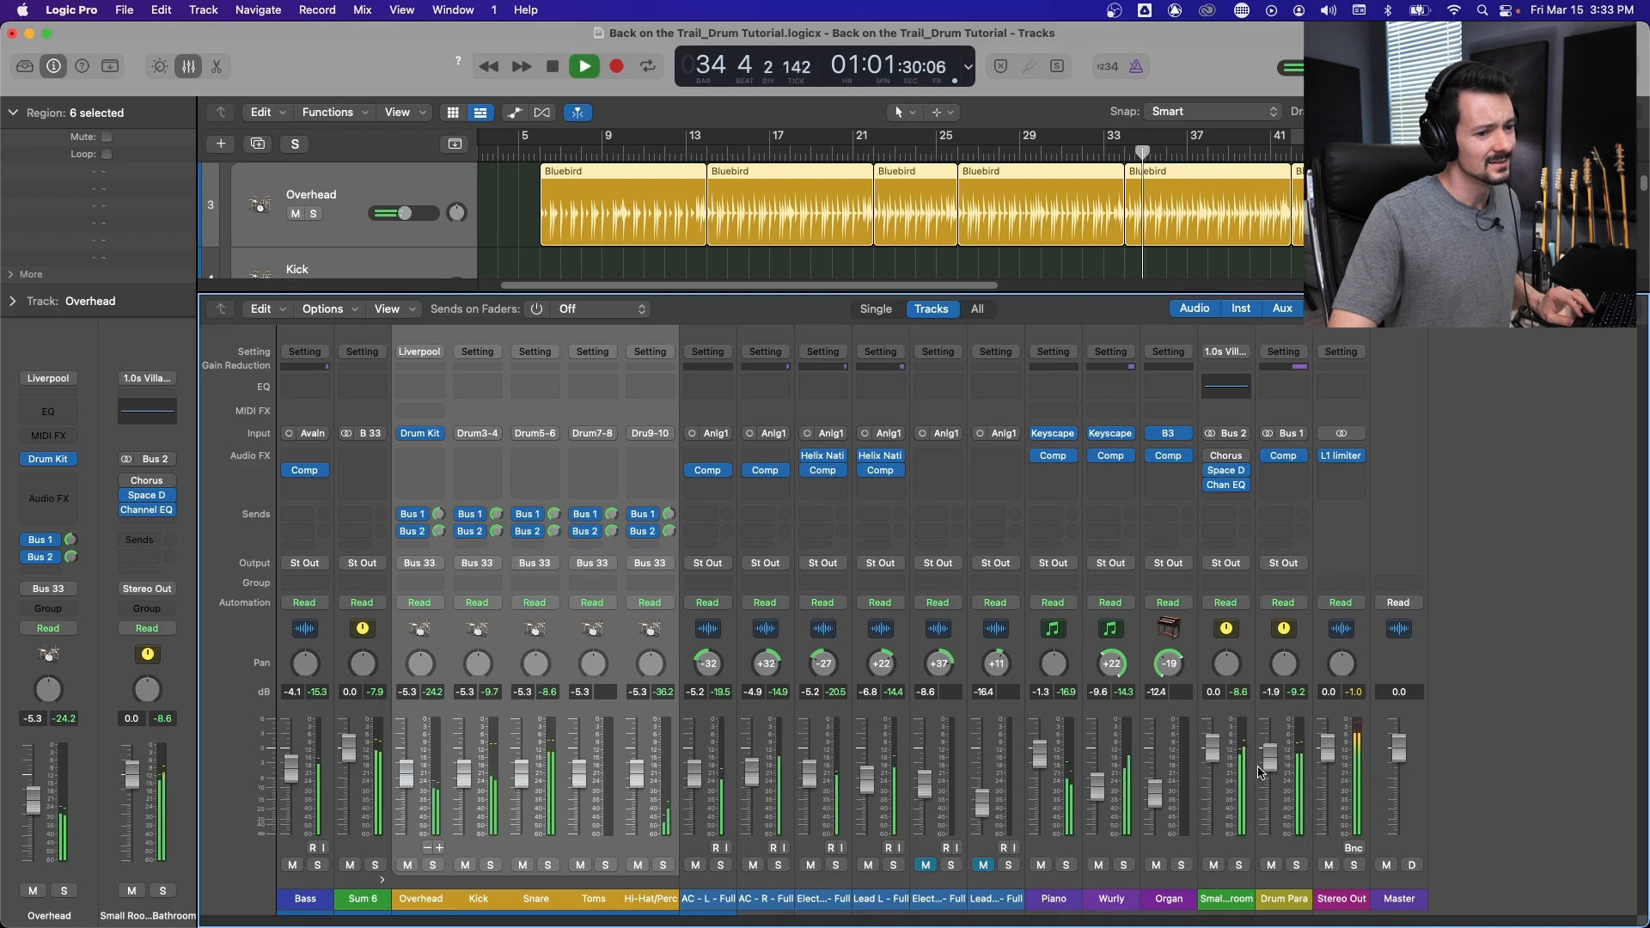
drag(1221, 756, 1221, 786)
click(1240, 865)
click(1241, 866)
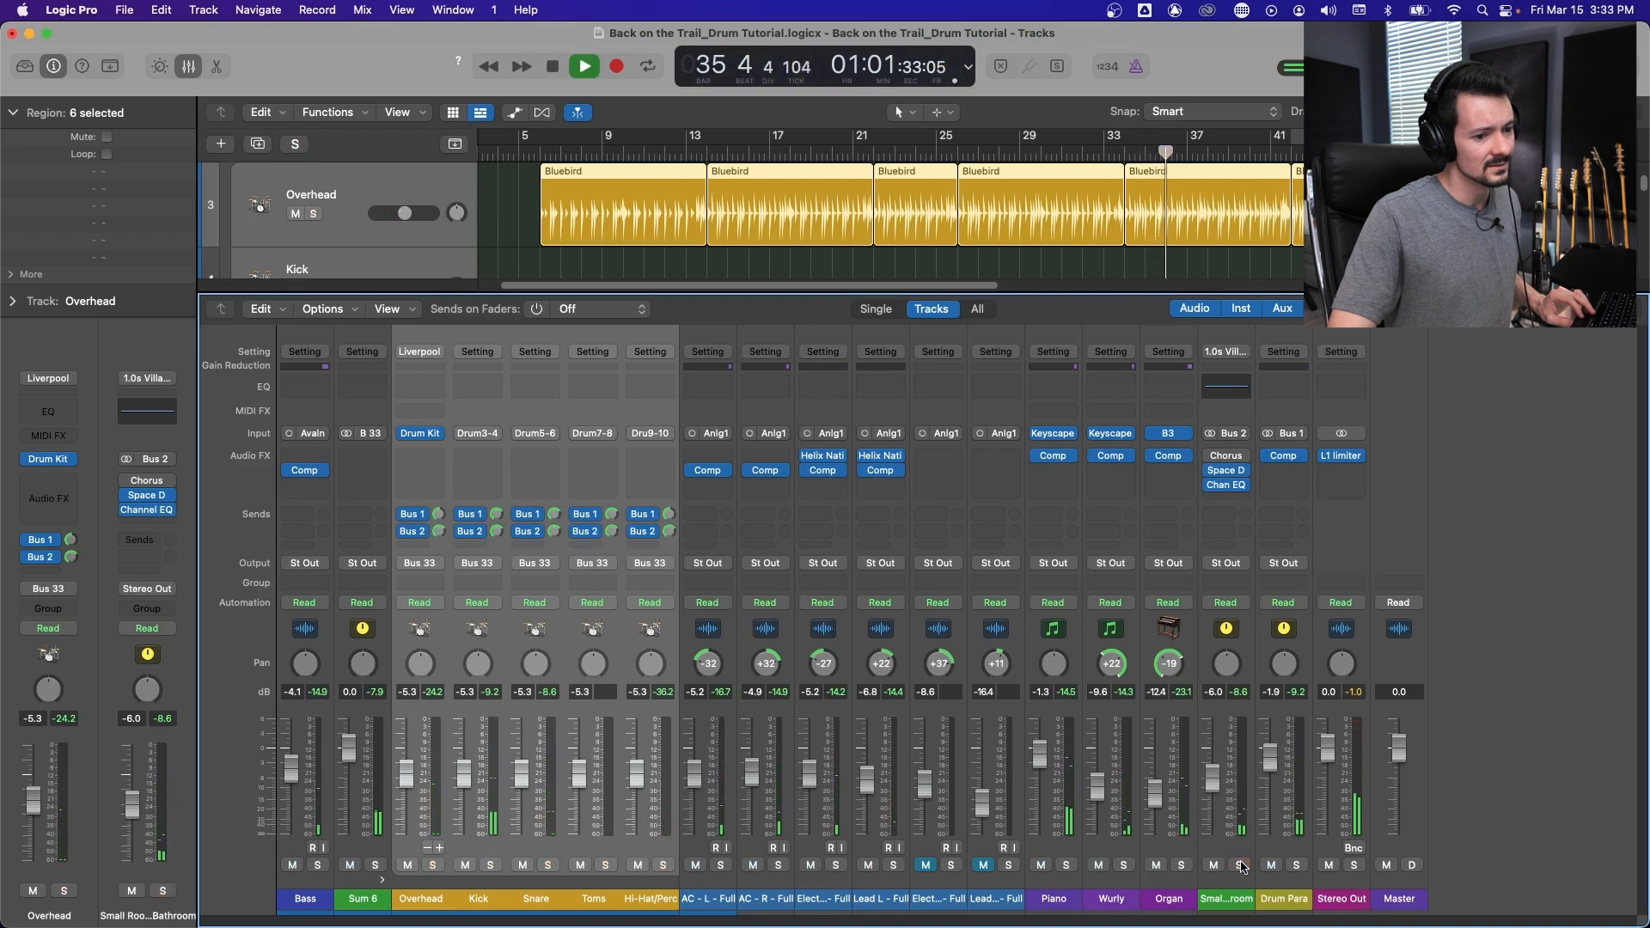
click(433, 866)
click(1240, 865)
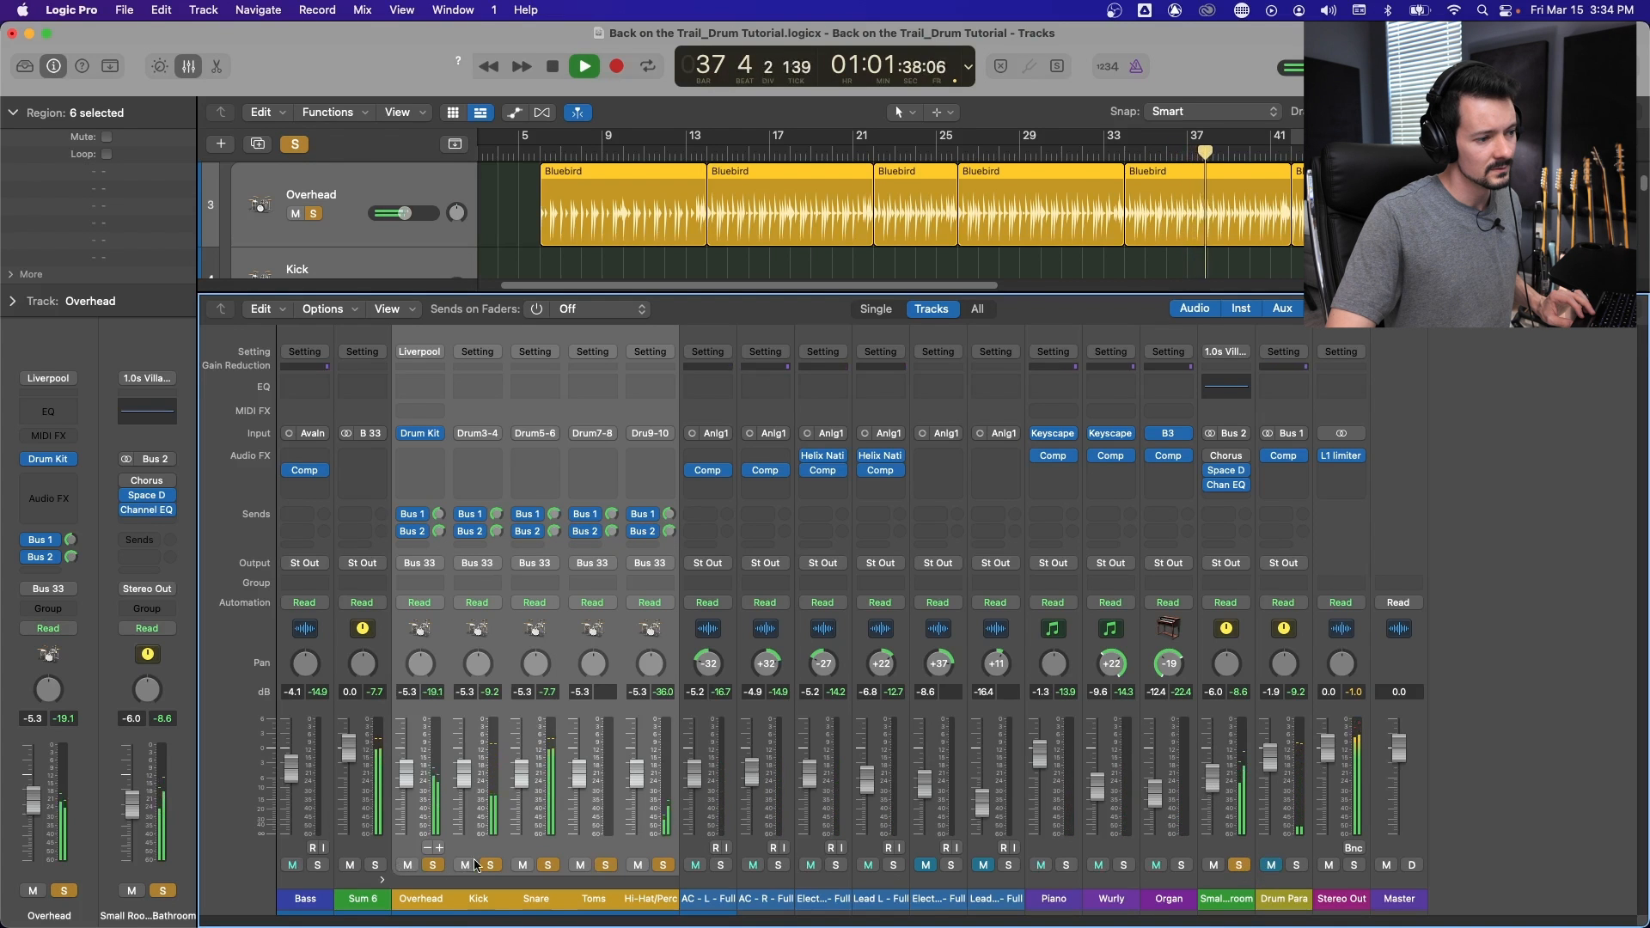
key(space)
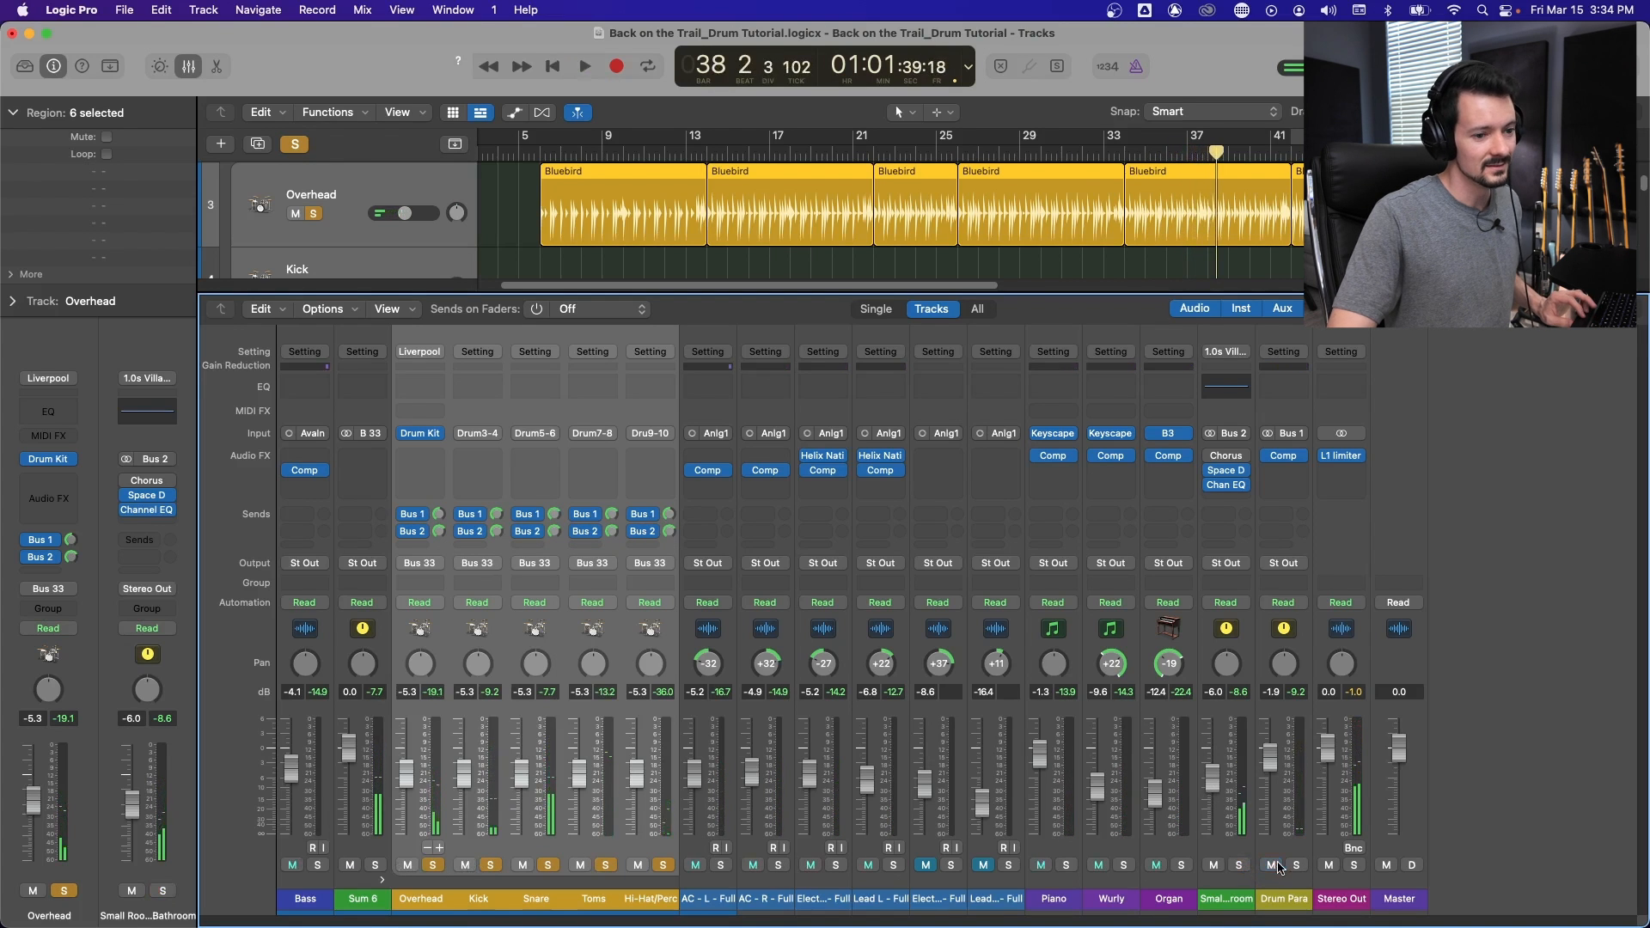
Reroute the drum channels' Bus 2 sends to Bus 4 and rename the new aux Drum Verb.
click(412, 531)
mouse_move(447, 679)
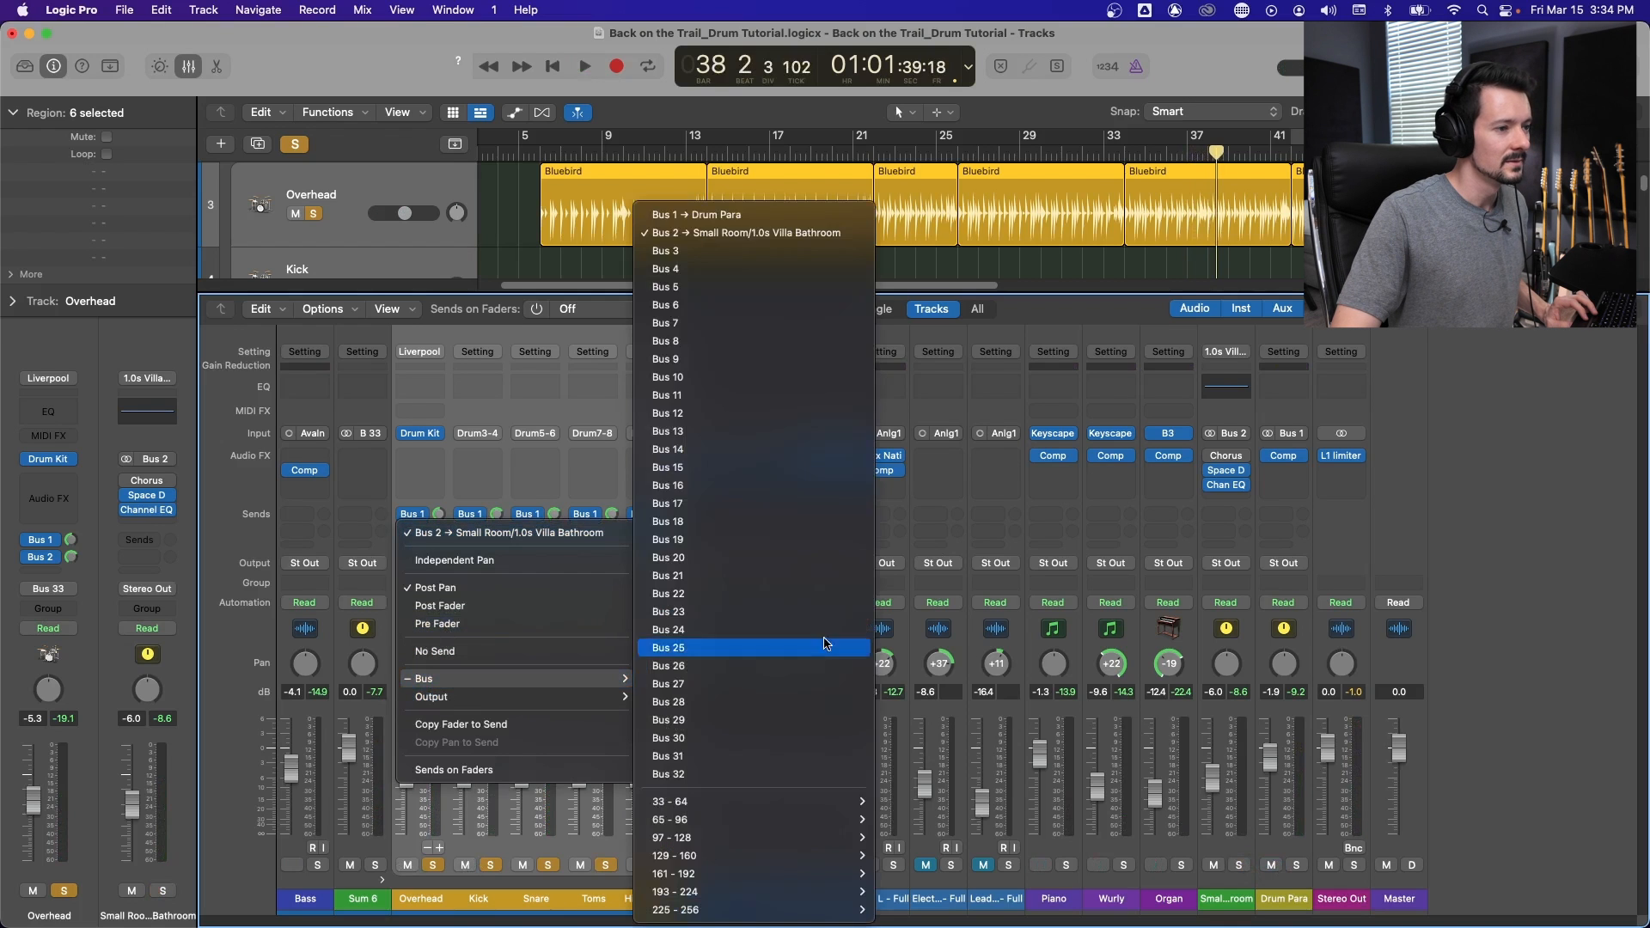
click(771, 277)
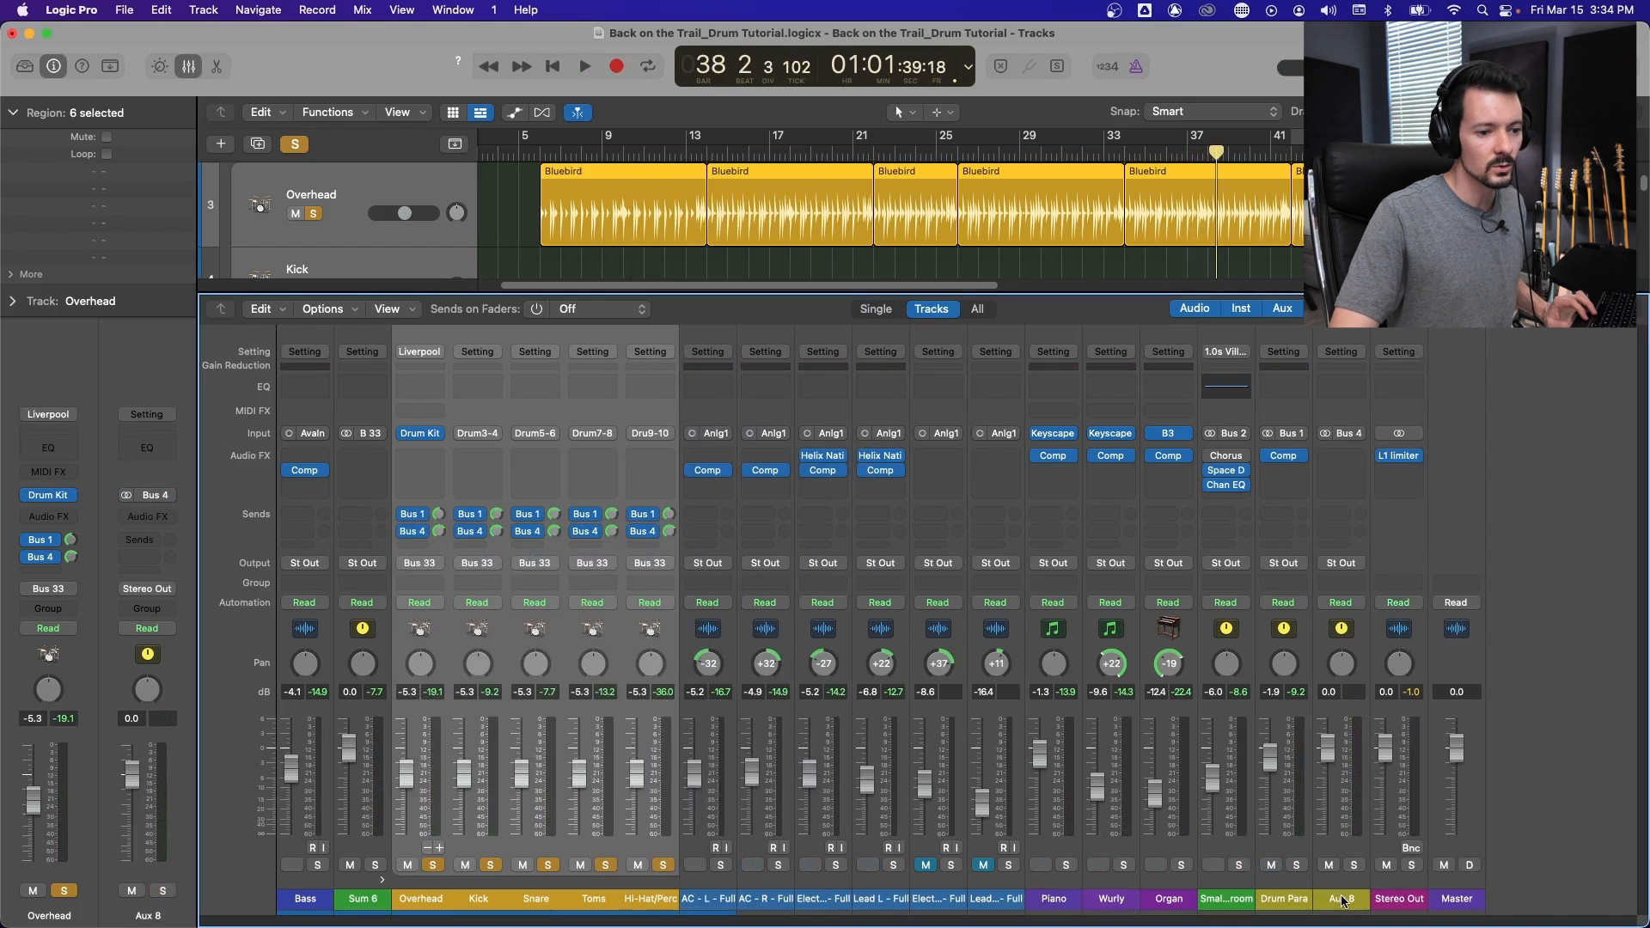
click(1345, 899)
mouse_move(956, 925)
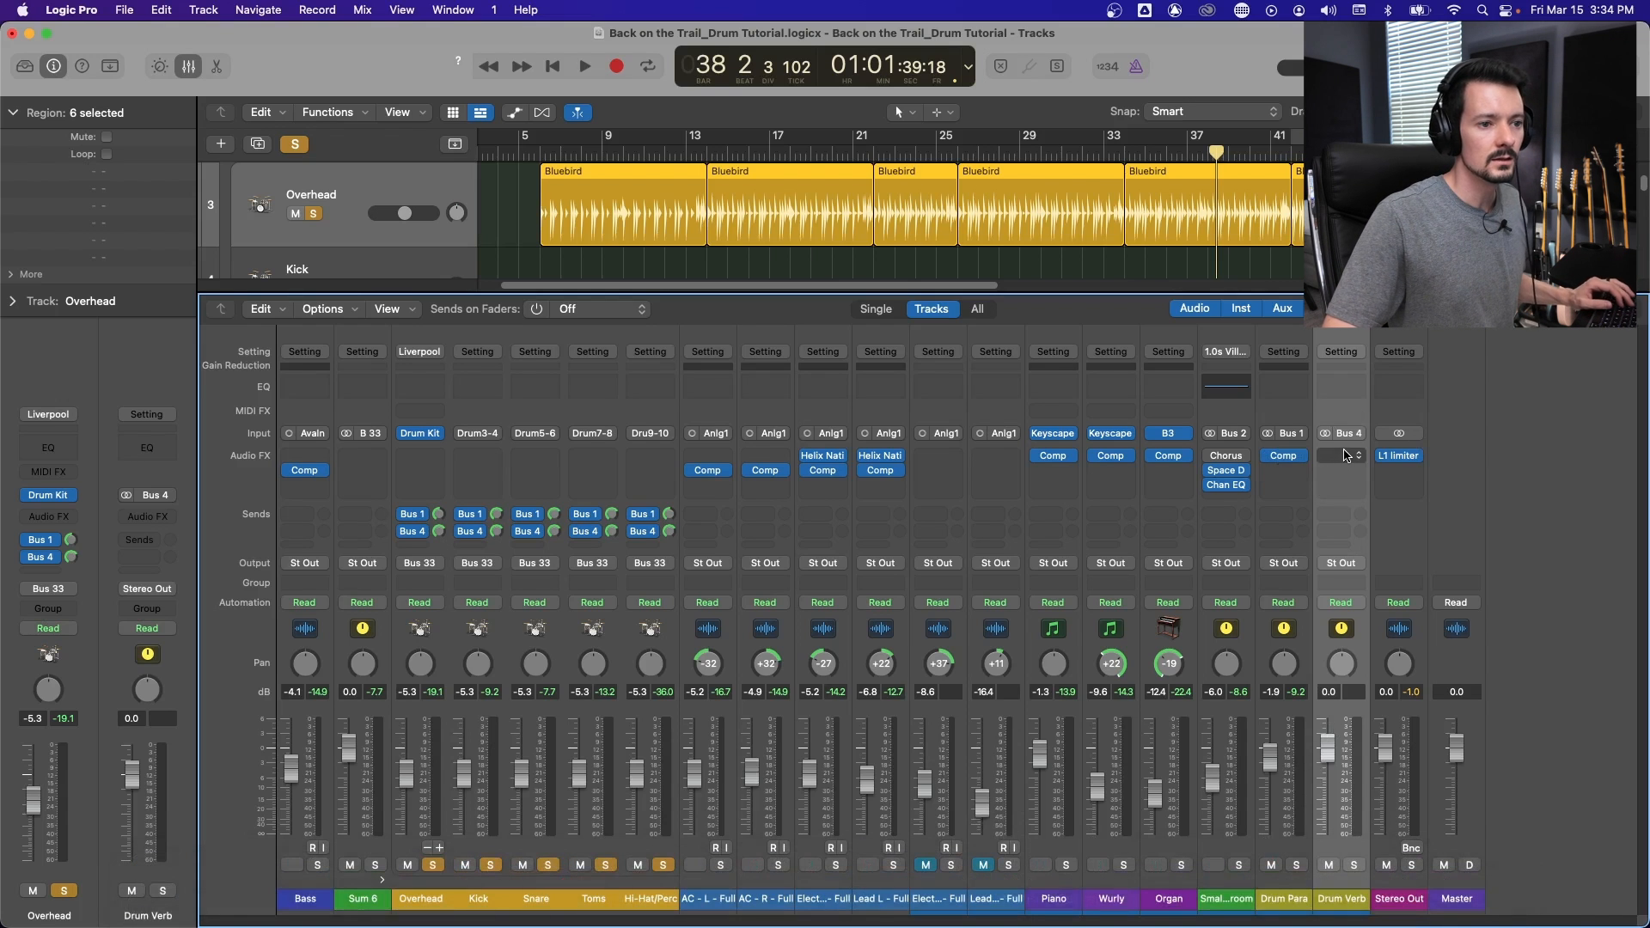
Insert ChromaVerb on the Drum Verb aux, load the Vintage Concert Hall preset and play the drums.
click(1346, 456)
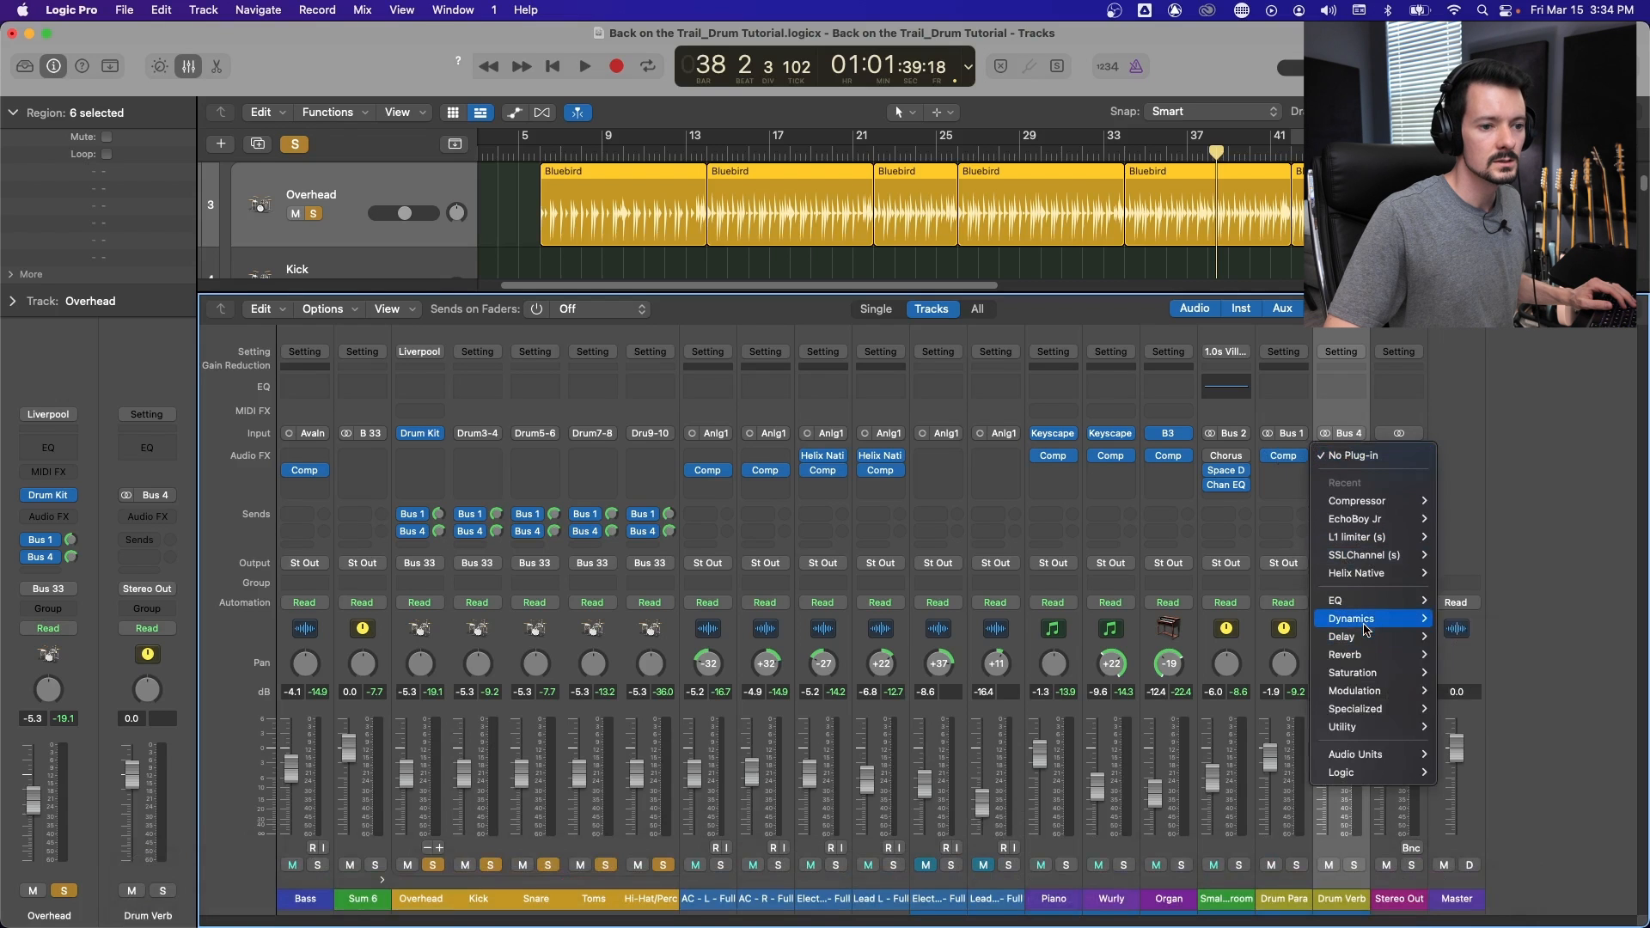
mouse_move(1392, 655)
click(1560, 655)
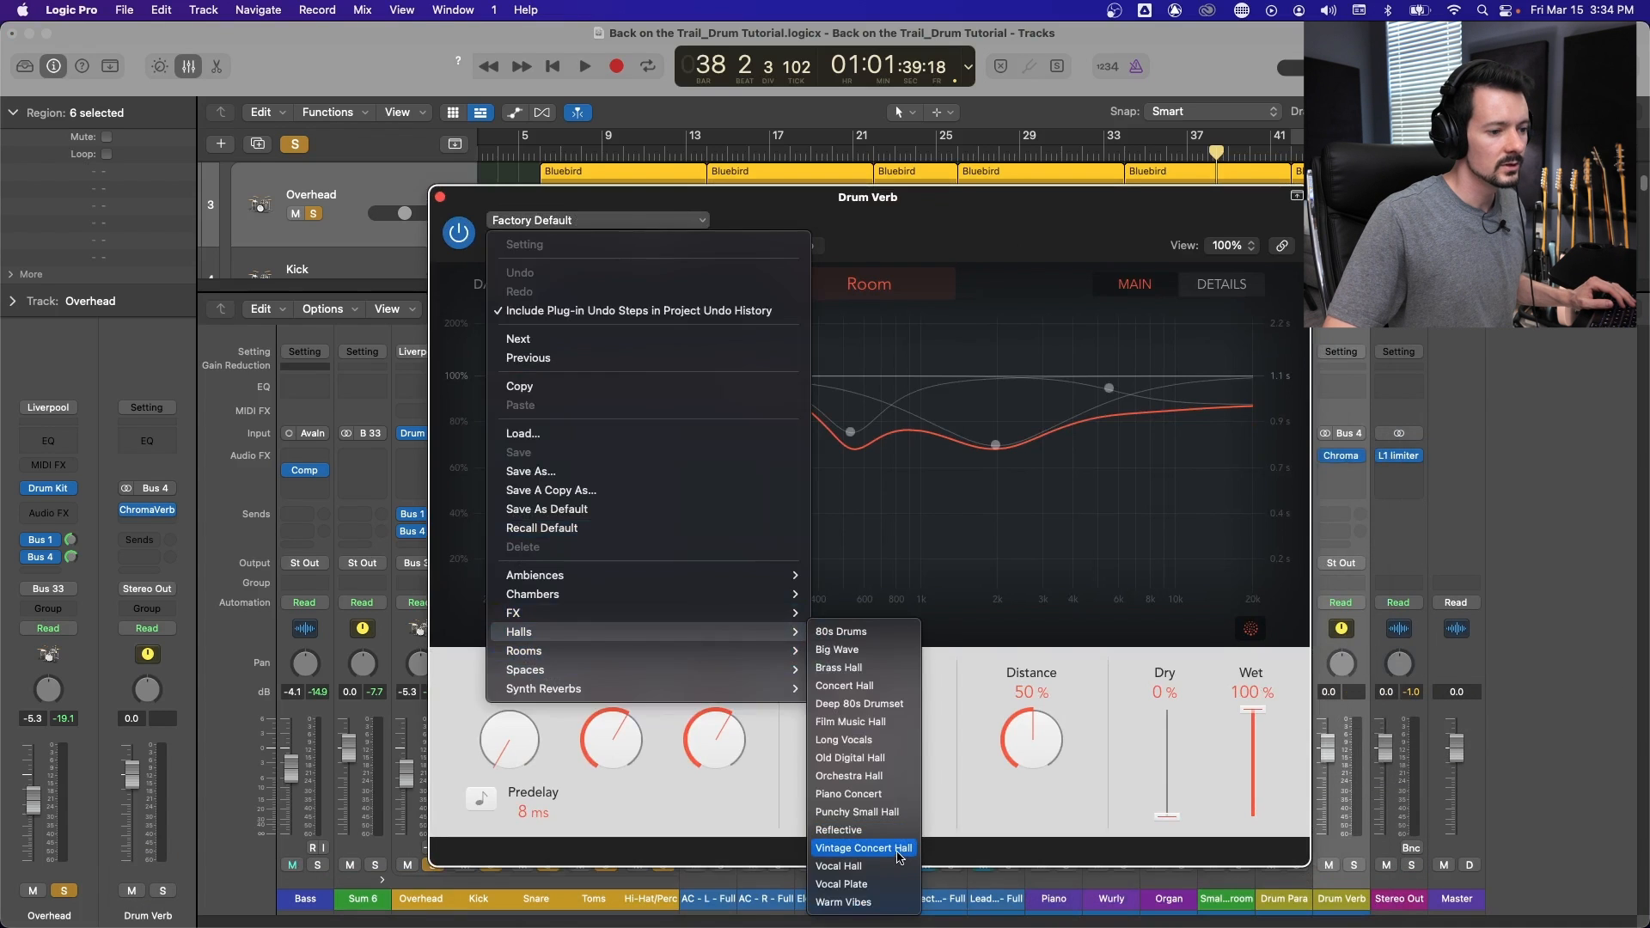
click(896, 853)
drag(1050, 230, 907, 106)
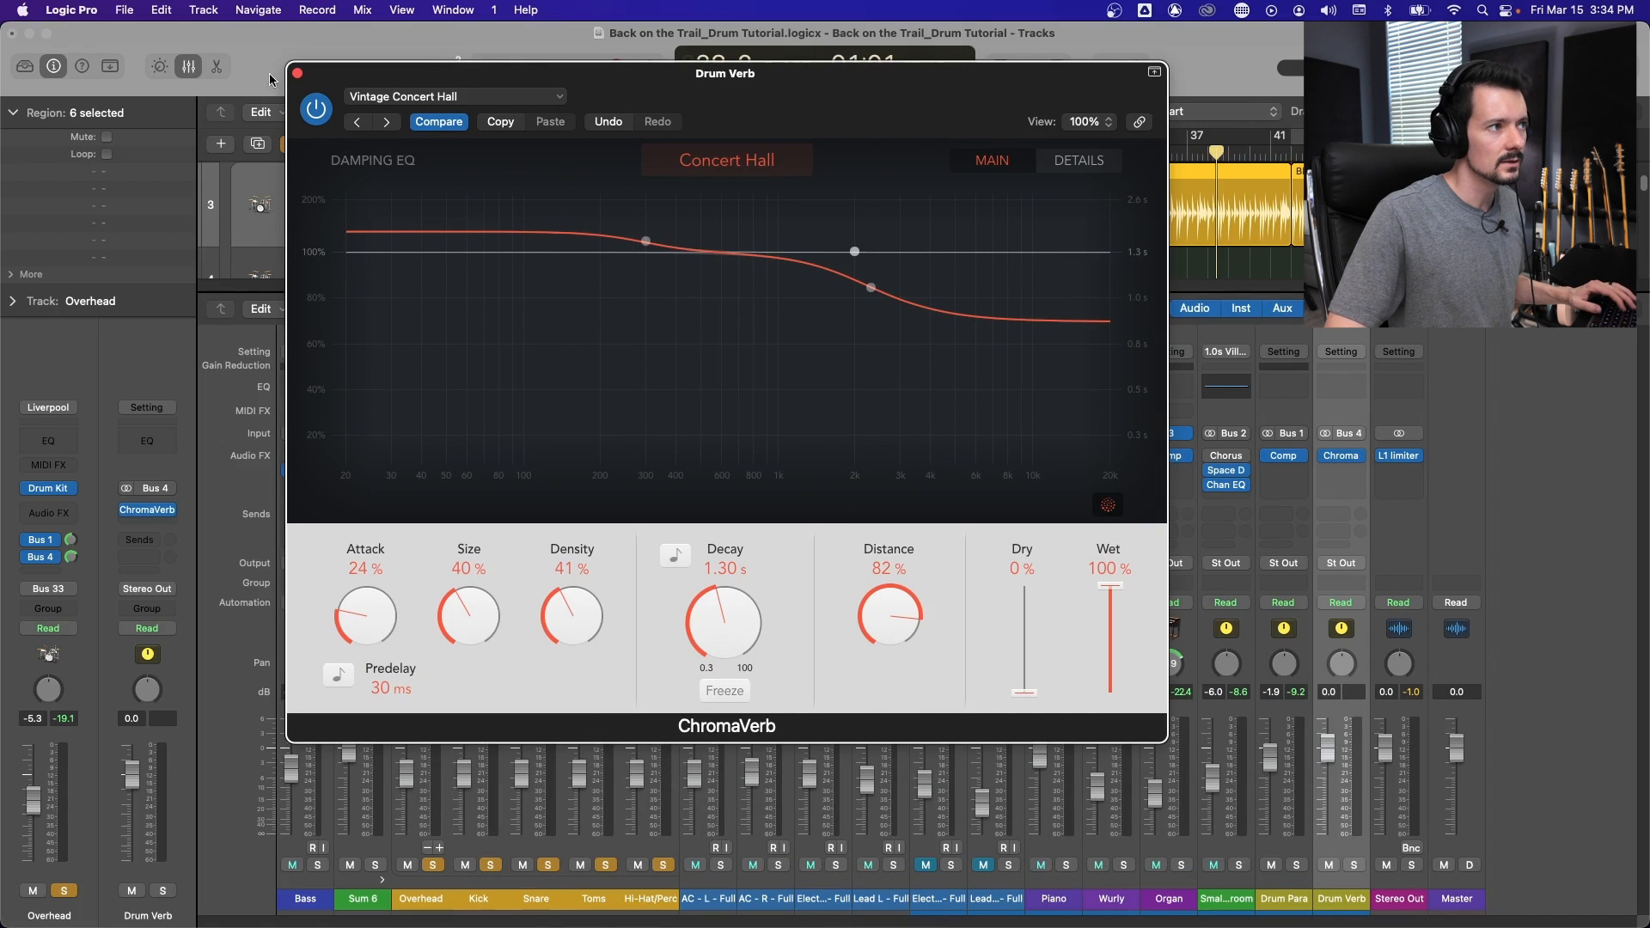
key(space)
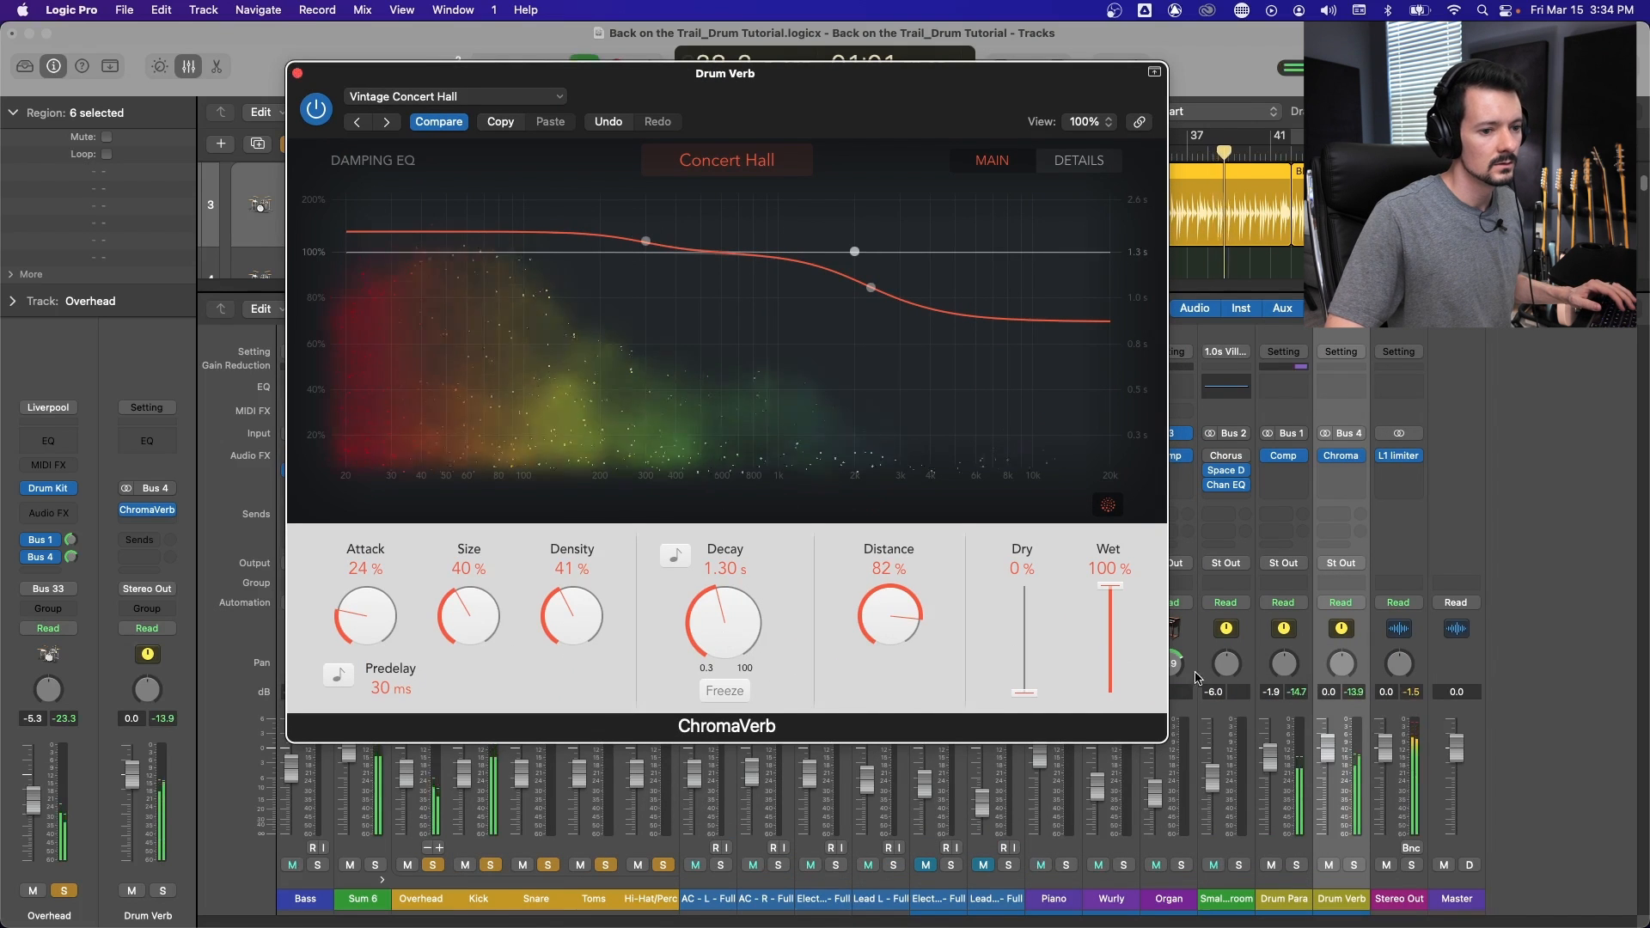
Switch the Drum Verb reverb to the Large Studio Drums Room preset and play the drums.
click(455, 97)
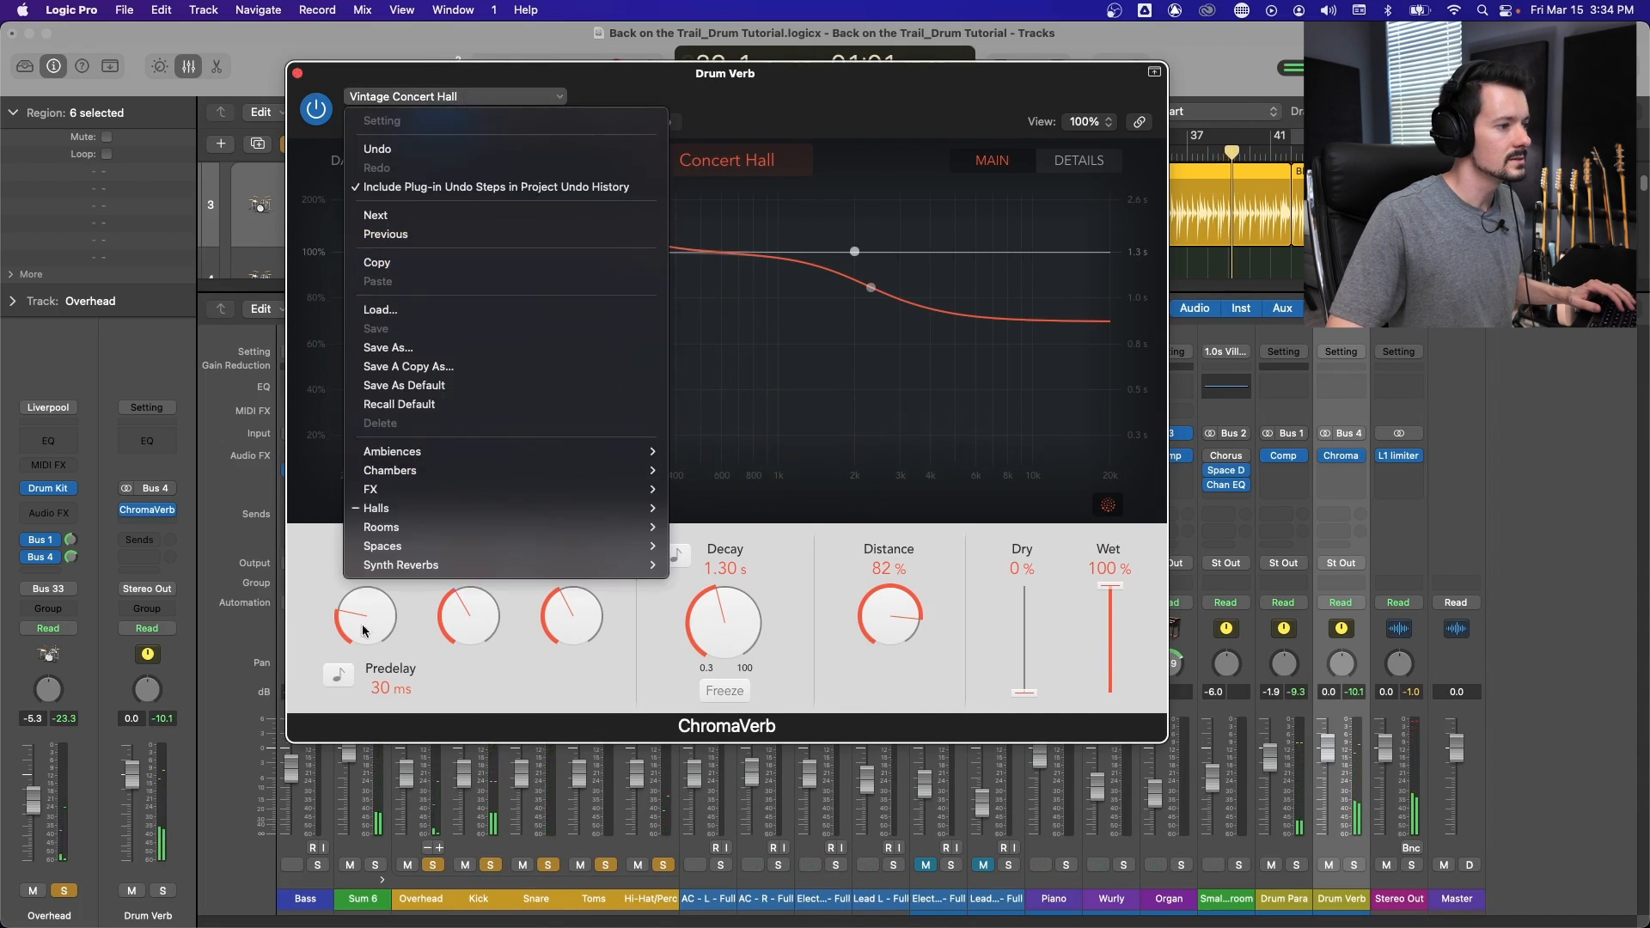
mouse_move(402, 547)
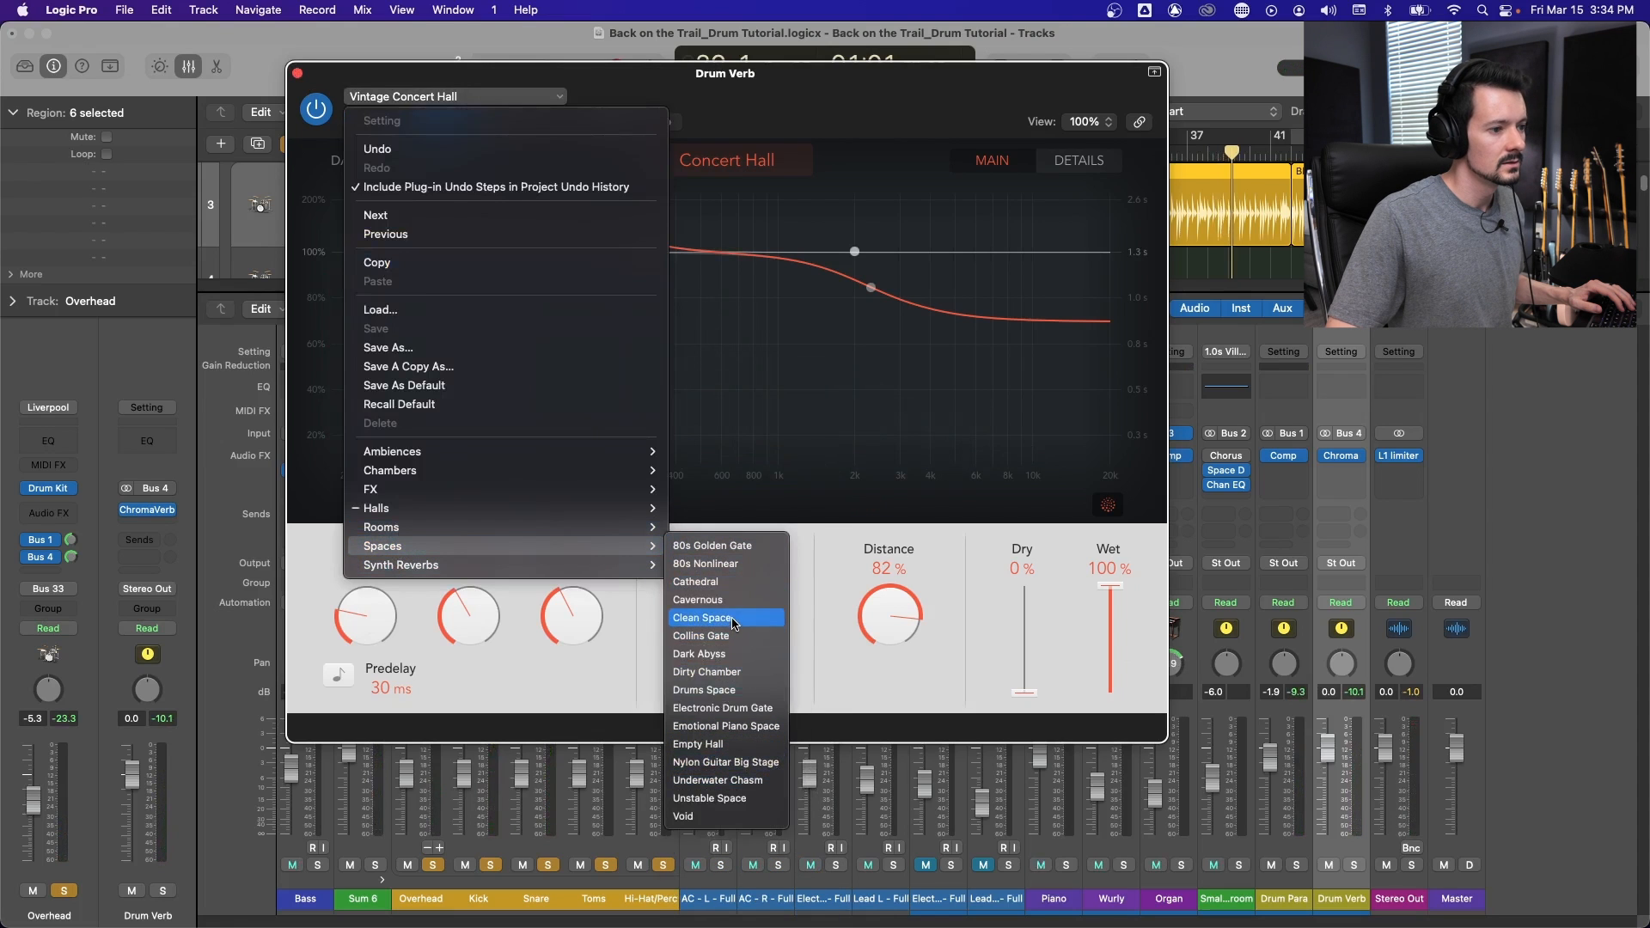
mouse_move(645, 528)
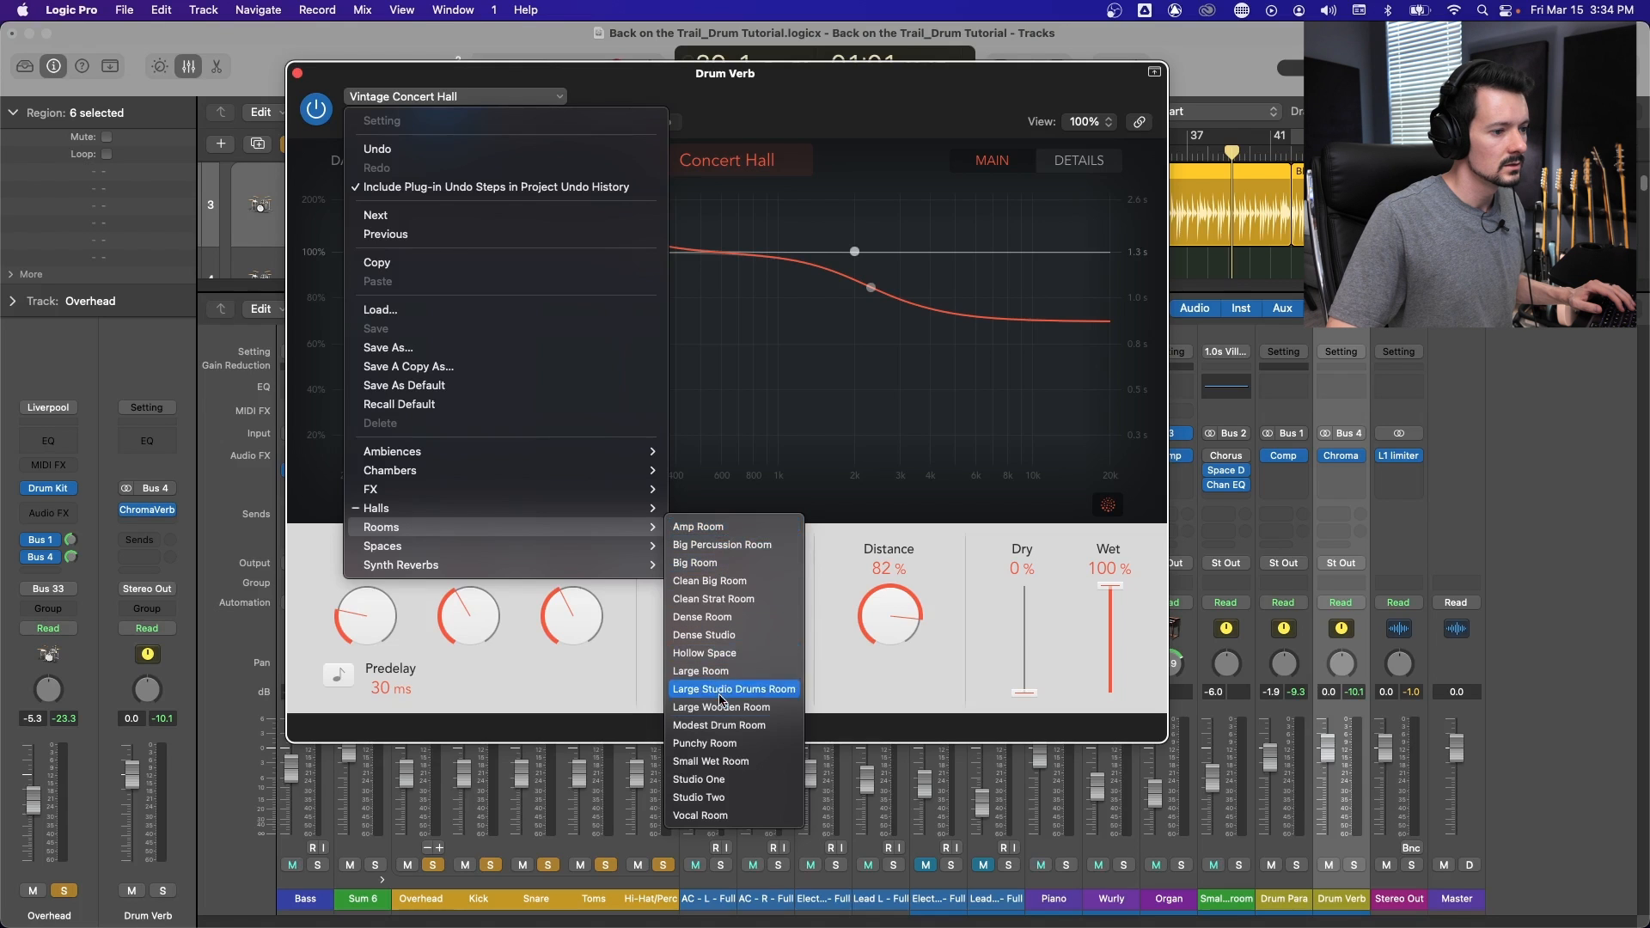
click(754, 689)
key(space)
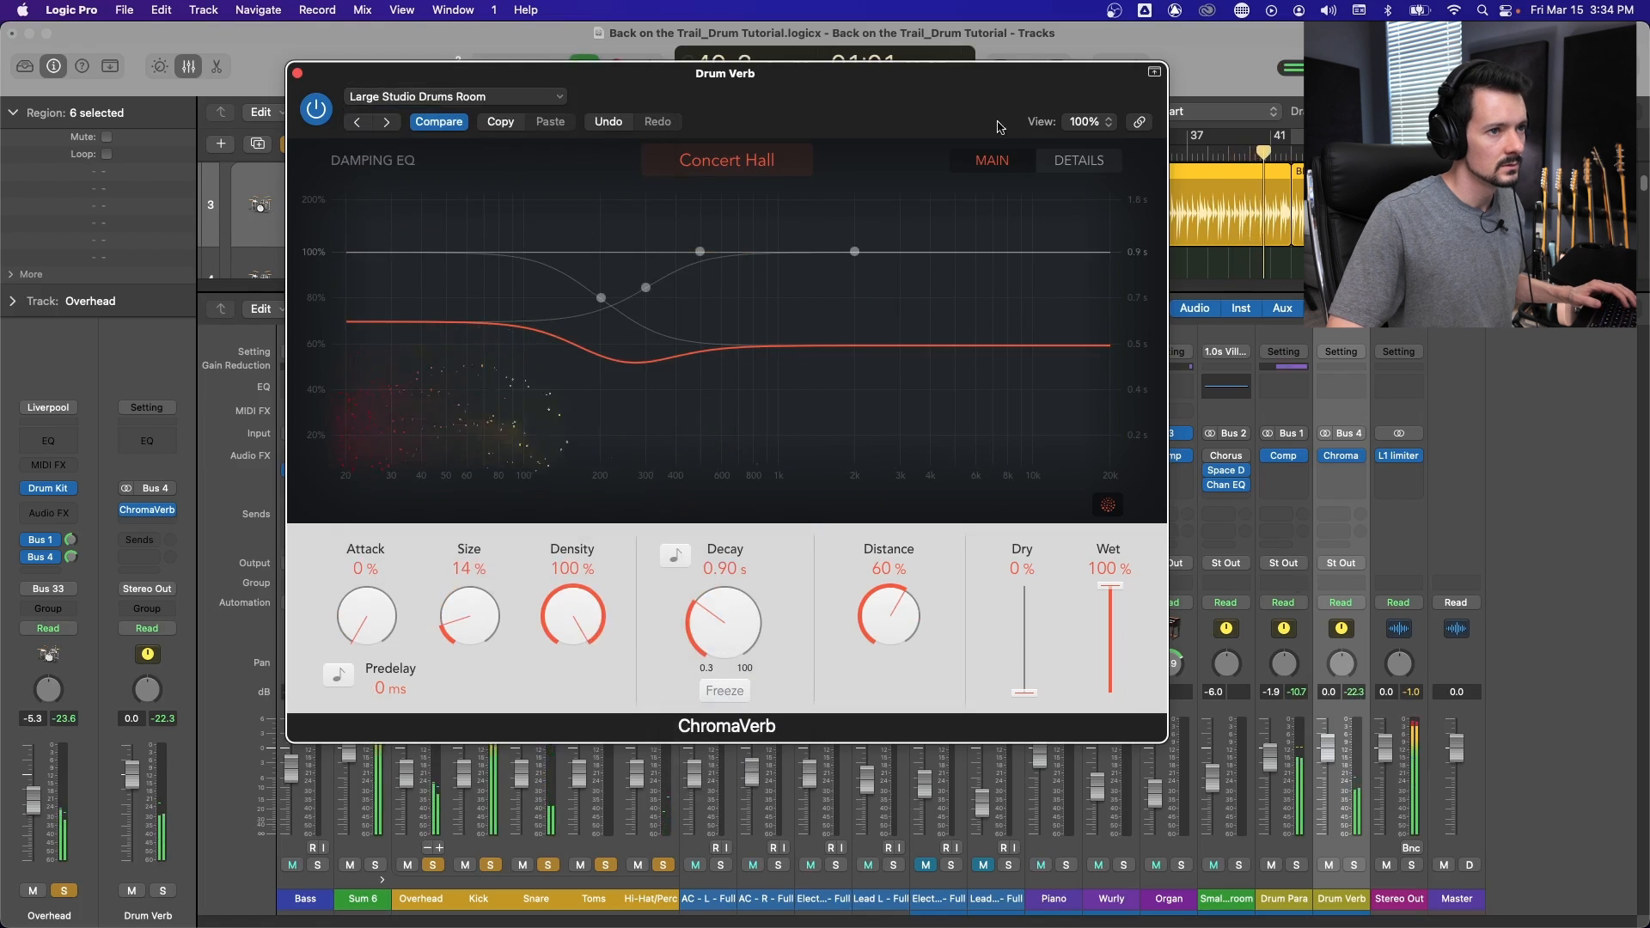
Reshape ChromaVerb's damping EQ by raising the middle band to 100% and lowering the high band to 0.60x at about 10400 Hz.
drag(645, 293, 710, 249)
drag(854, 252, 1019, 353)
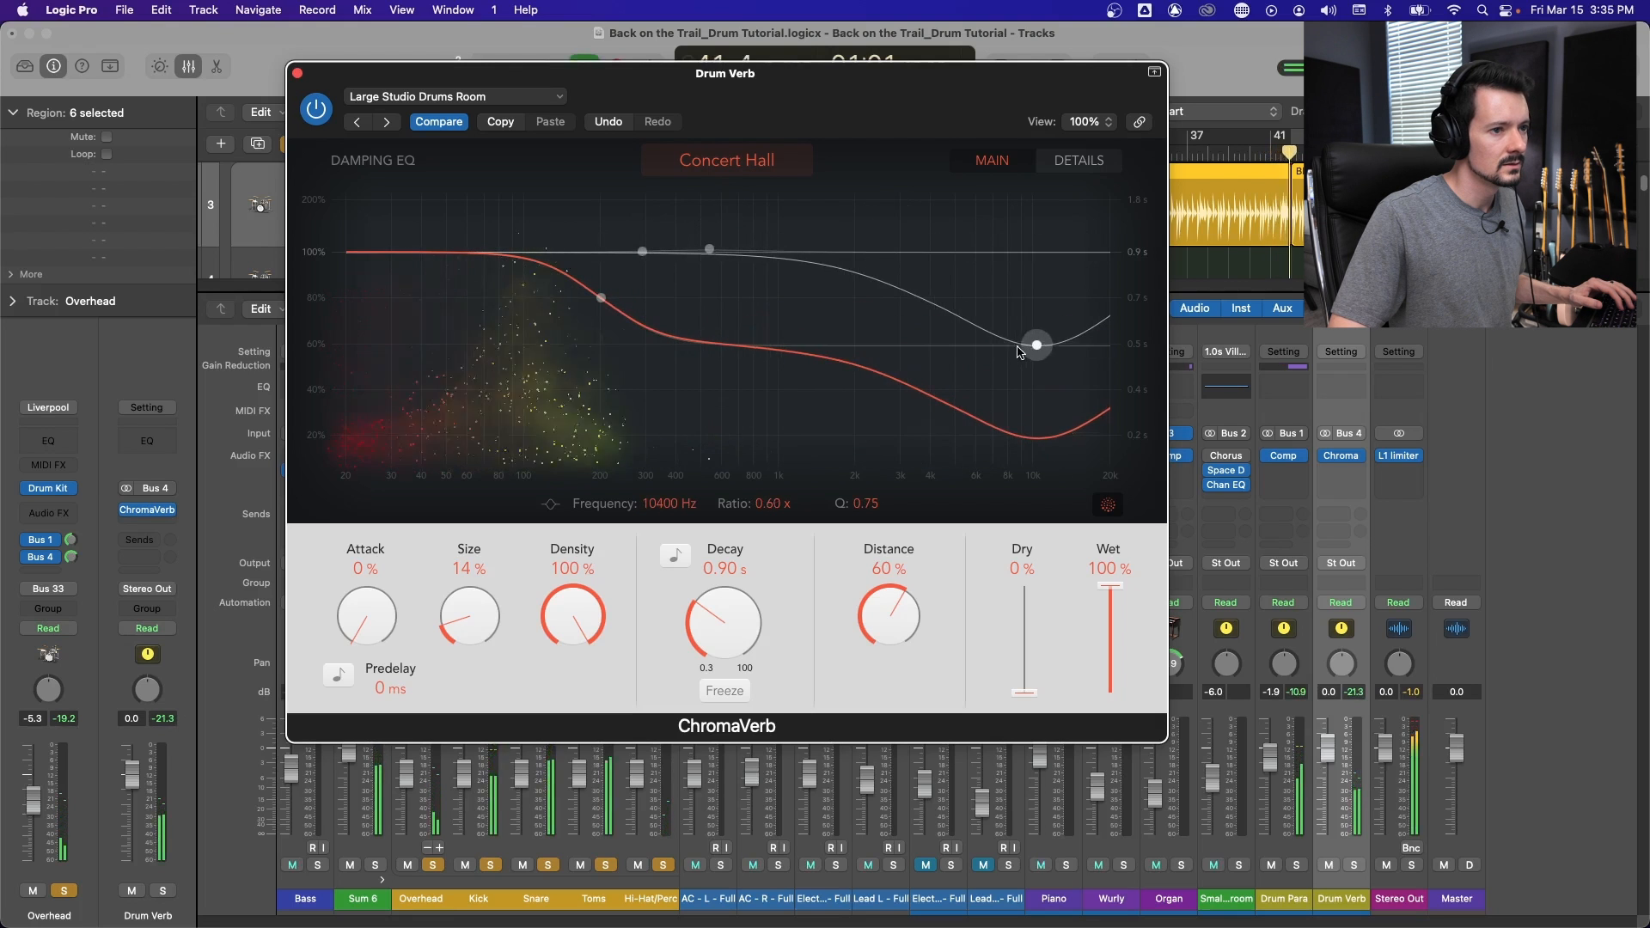
In ChromaVerb's output EQ, cut the lows with the low shelf and roll off the highs at 2650 Hz with Q 0.46.
click(1079, 160)
drag(698, 369, 414, 406)
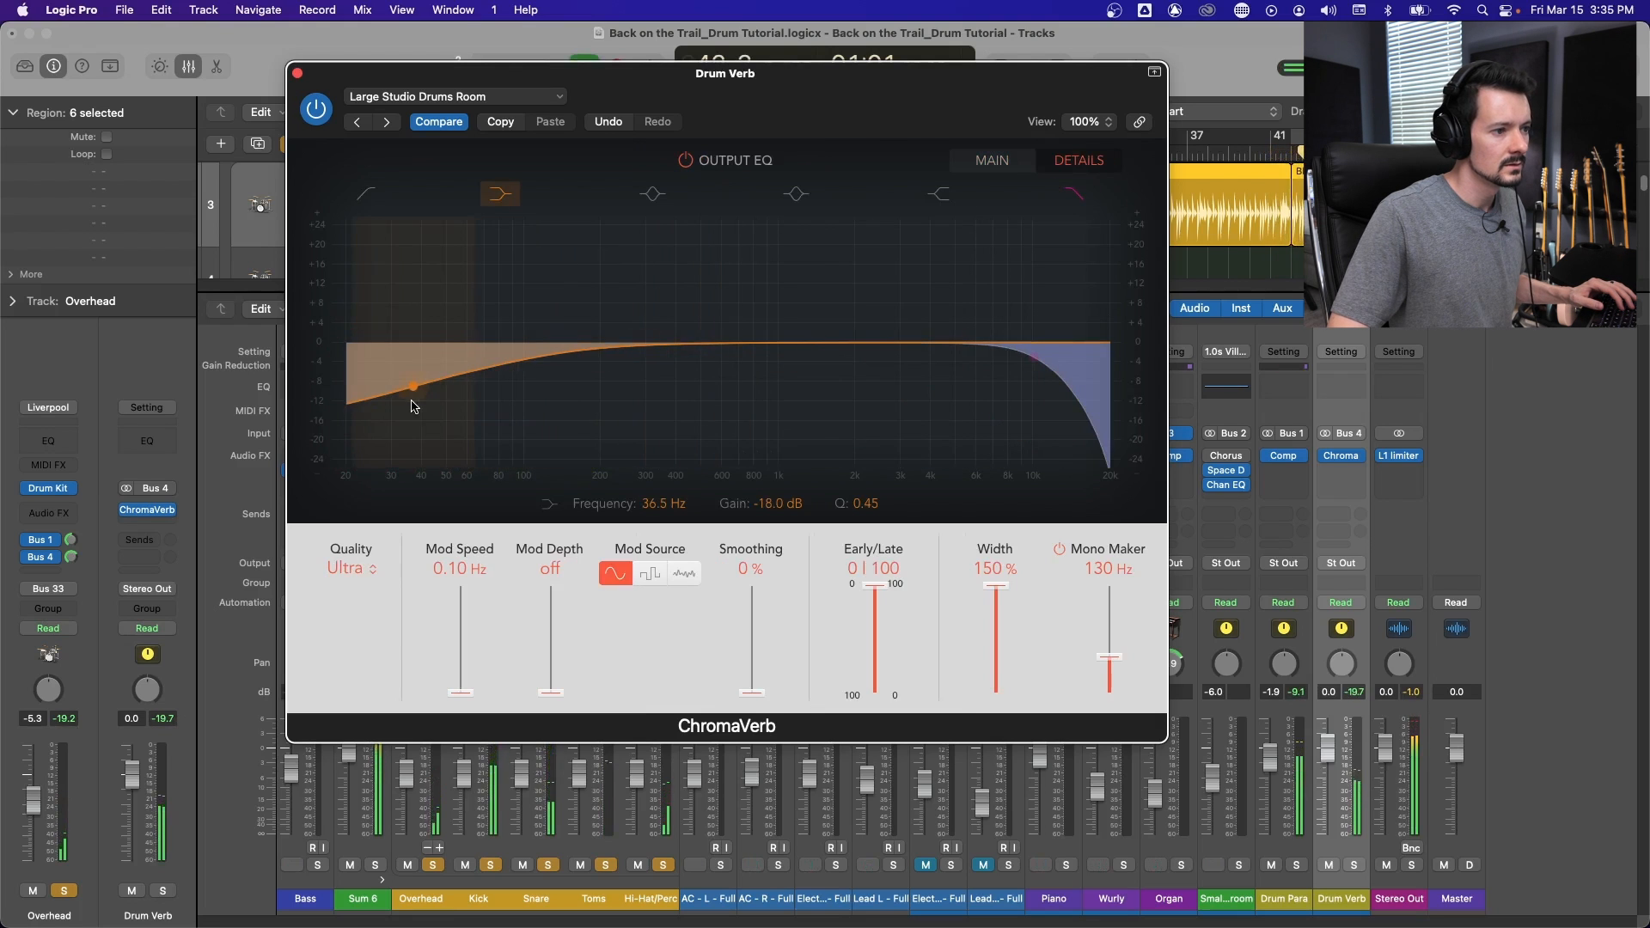
drag(1038, 368, 937, 368)
click(568, 365)
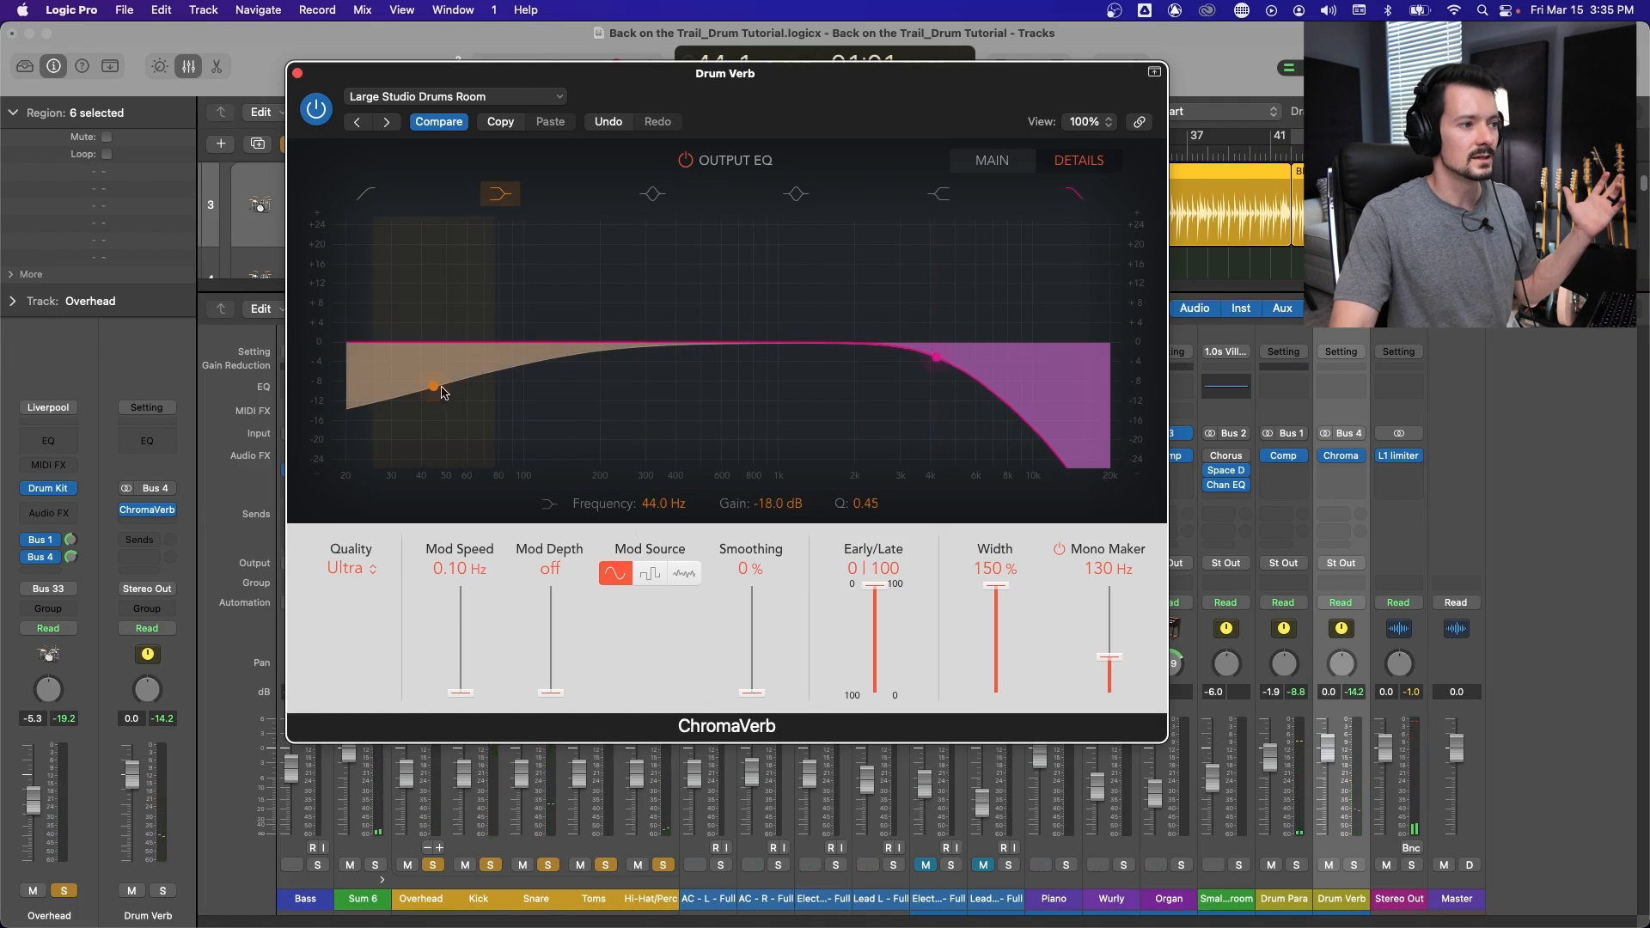
mouse_move(455, 392)
mouse_down()
mouse_move(518, 400)
mouse_move(471, 419)
mouse_up()
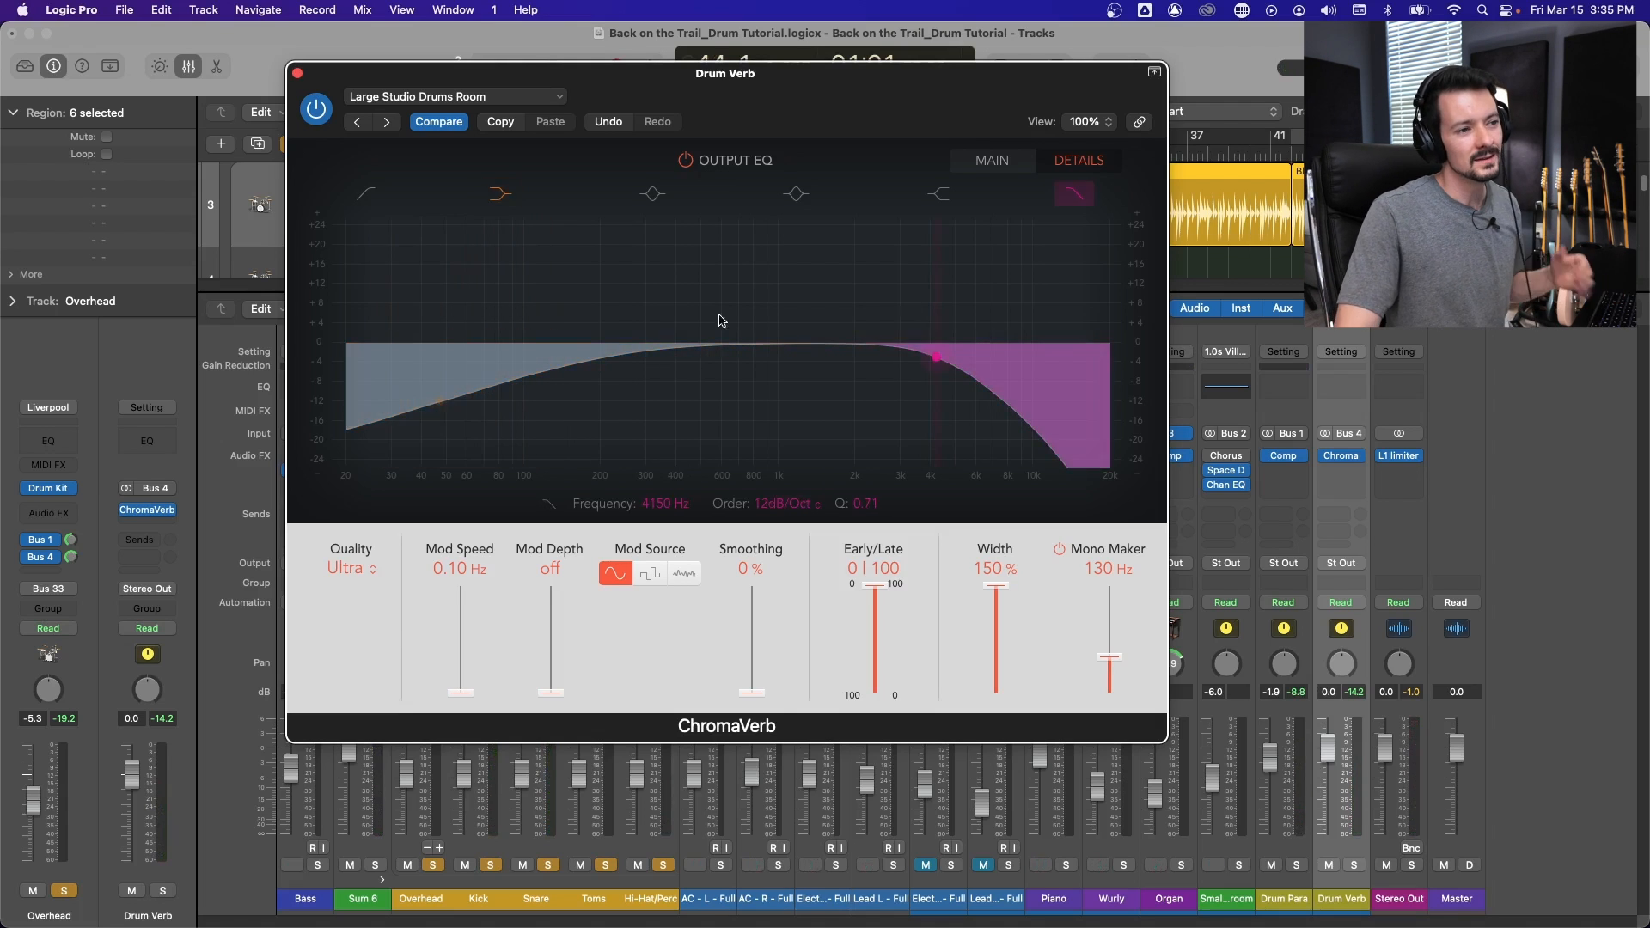
drag(934, 359, 916, 370)
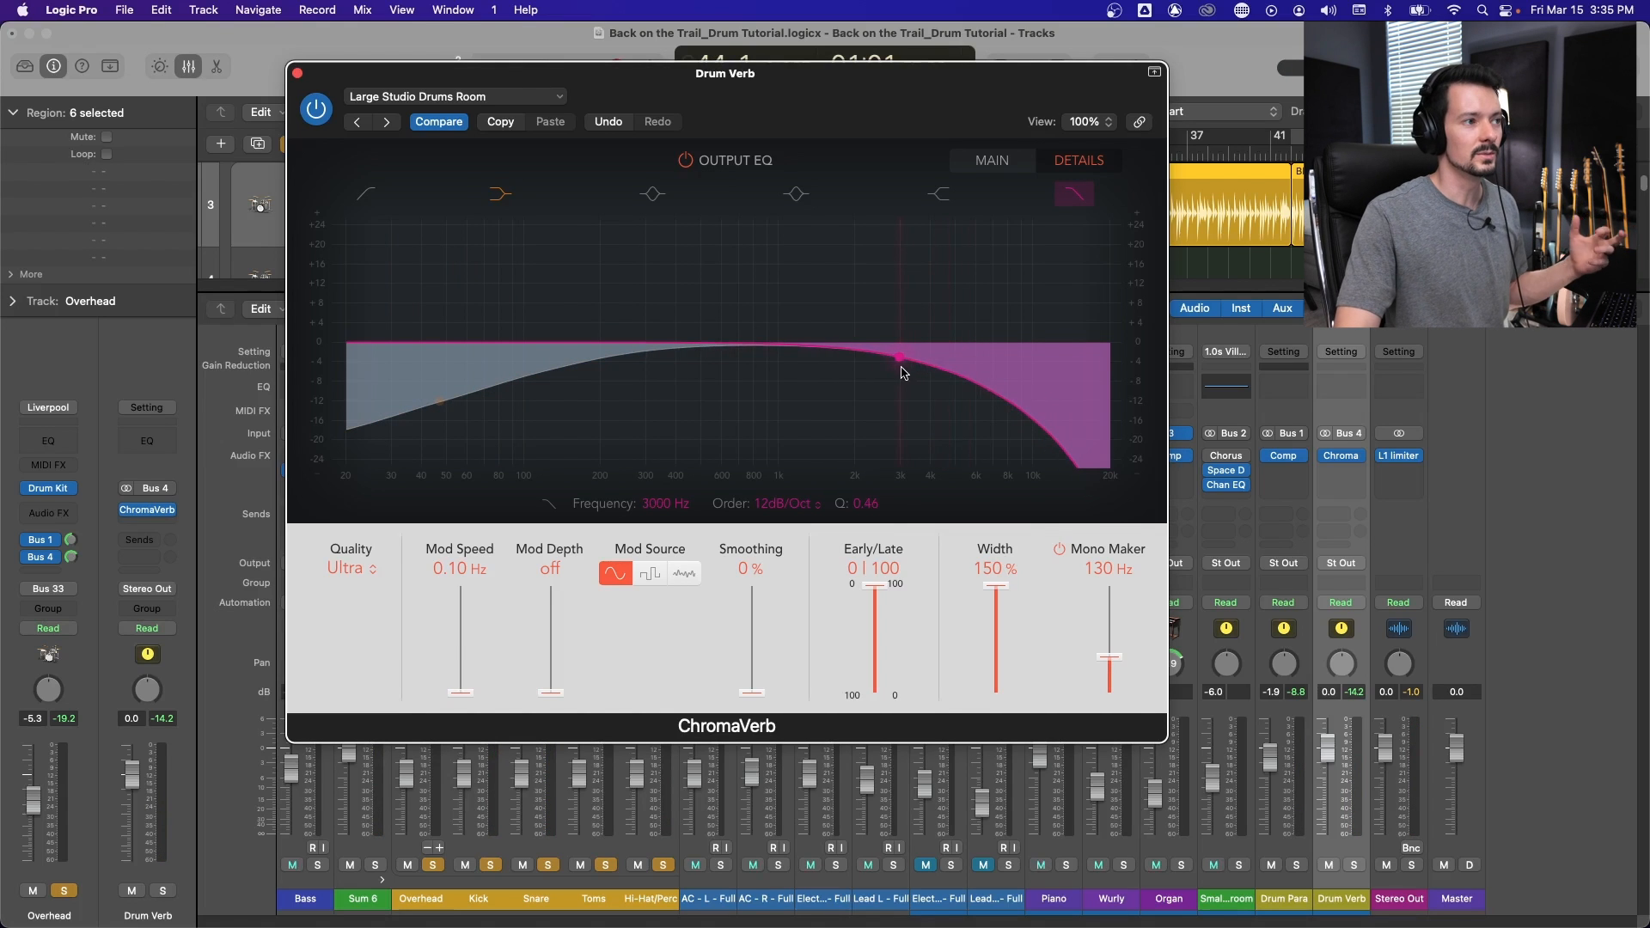
drag(904, 355, 891, 361)
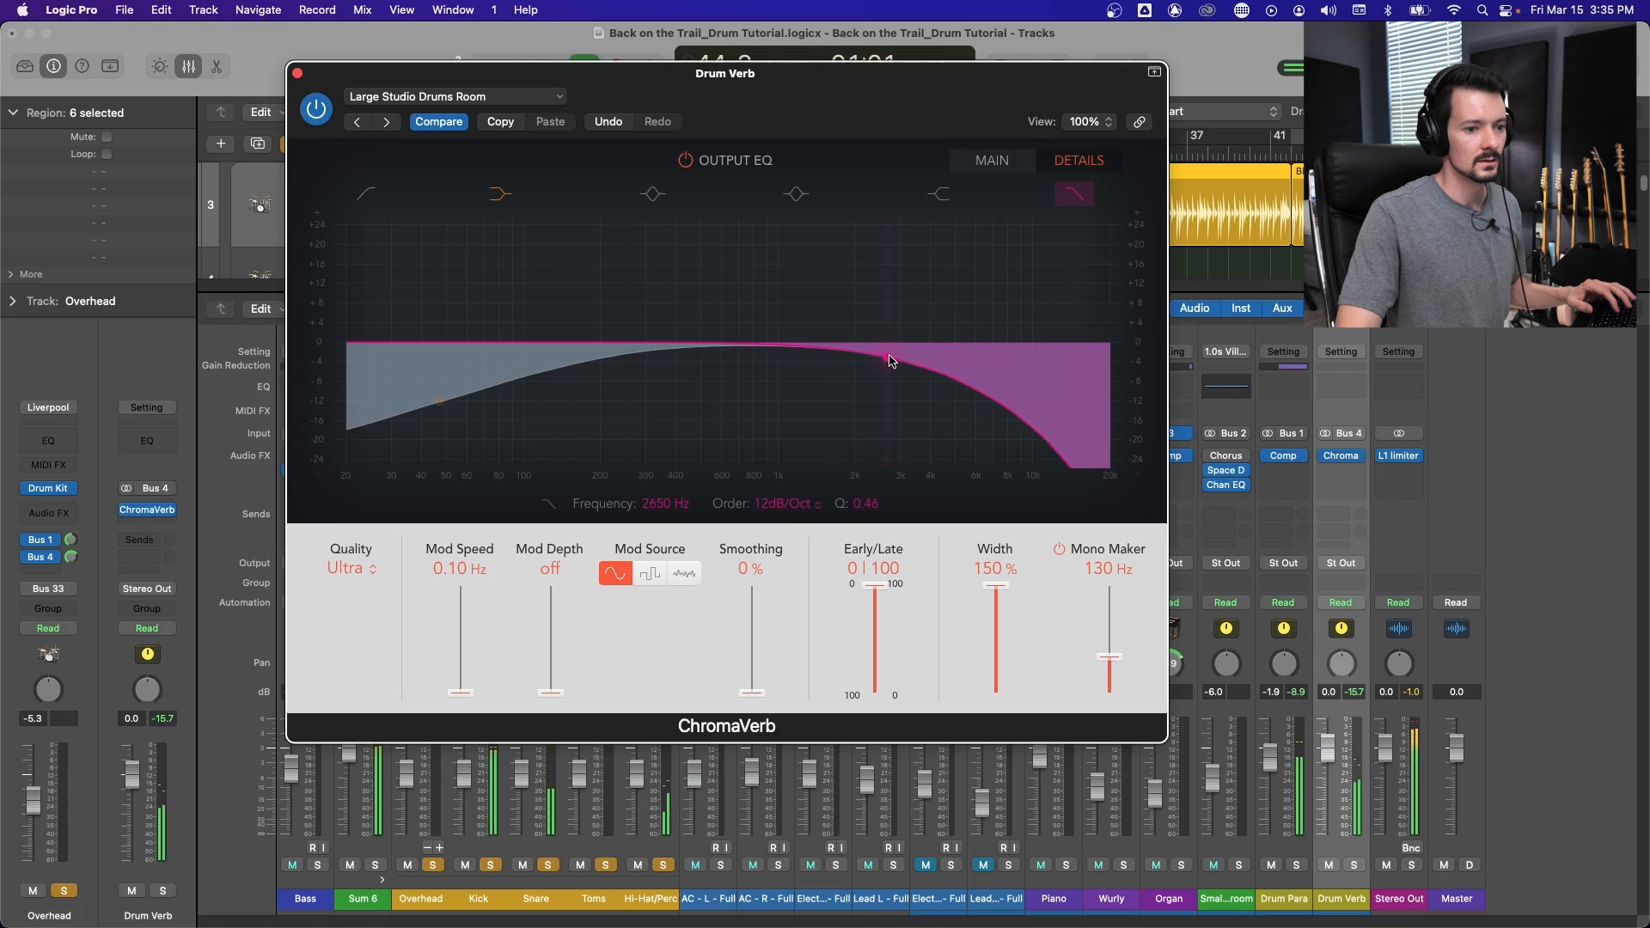
click(997, 163)
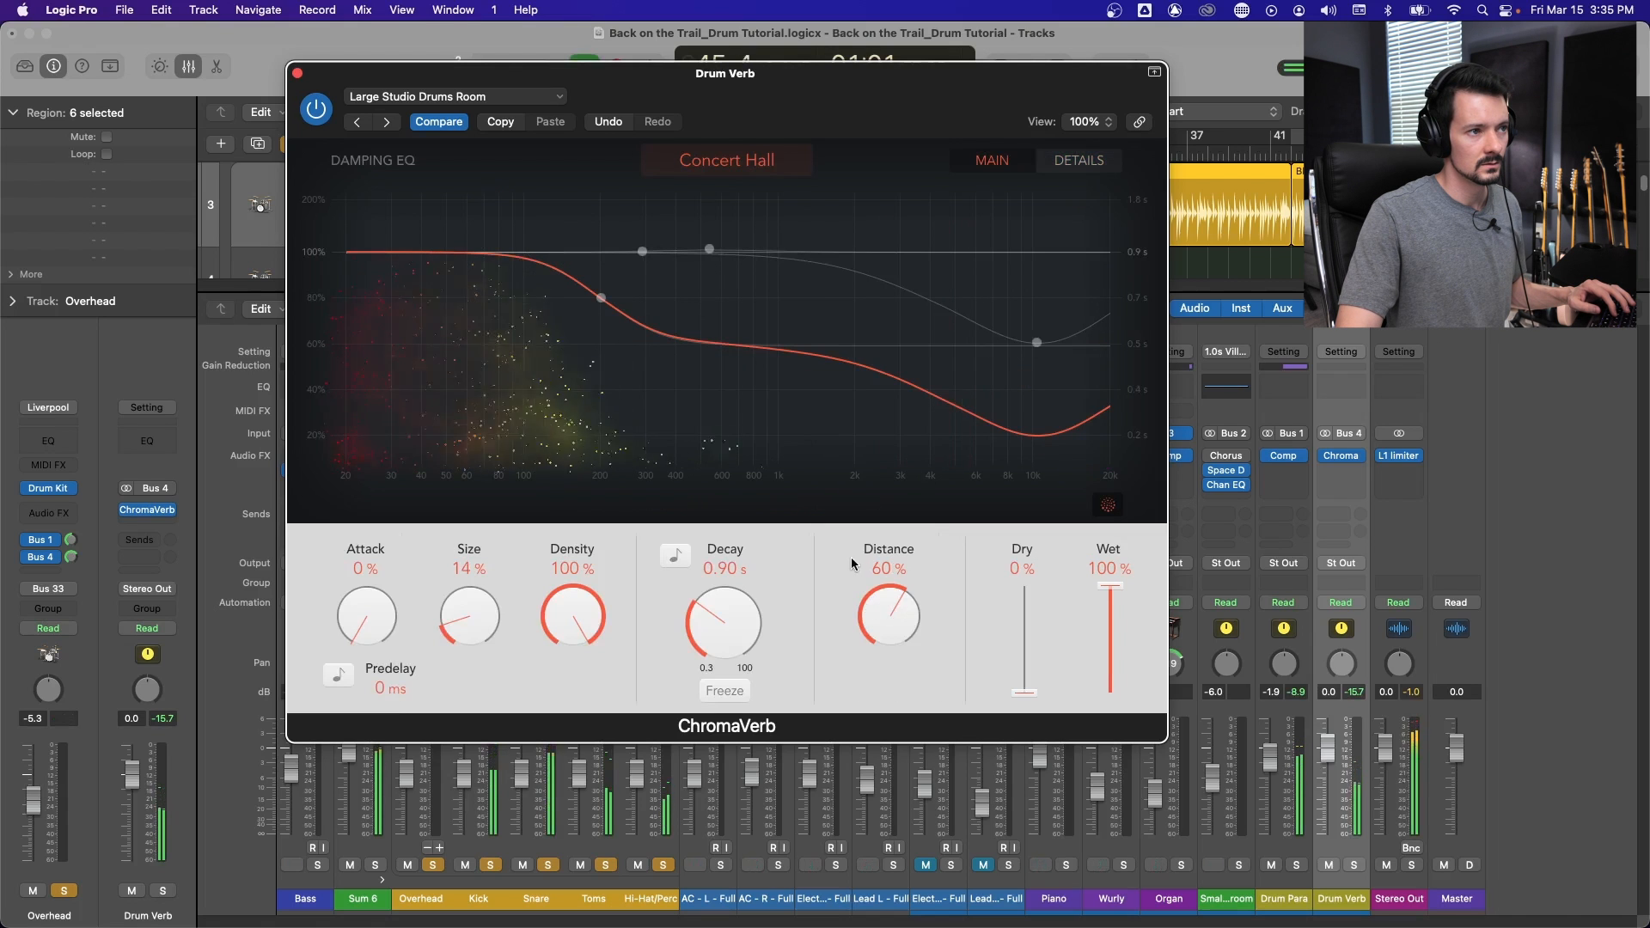
key(super+w)
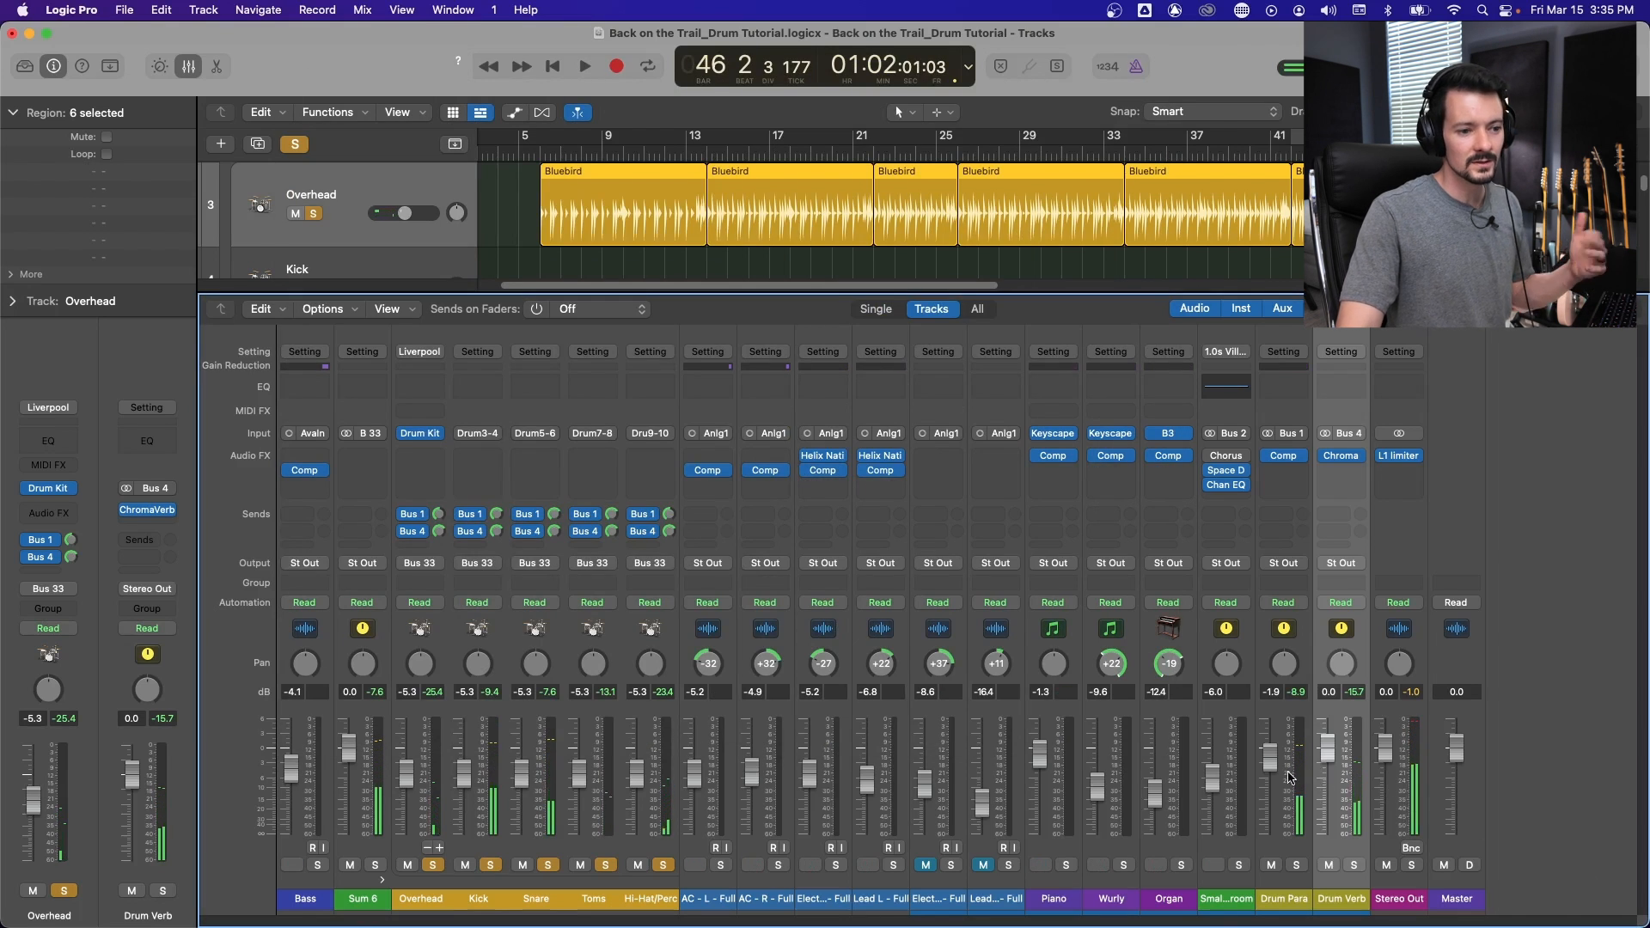
Pull the Drum Verb aux fader down during playback and bring it back up to -7.8 dB.
drag(1332, 753, 1331, 923)
key(space)
drag(1340, 832, 1338, 782)
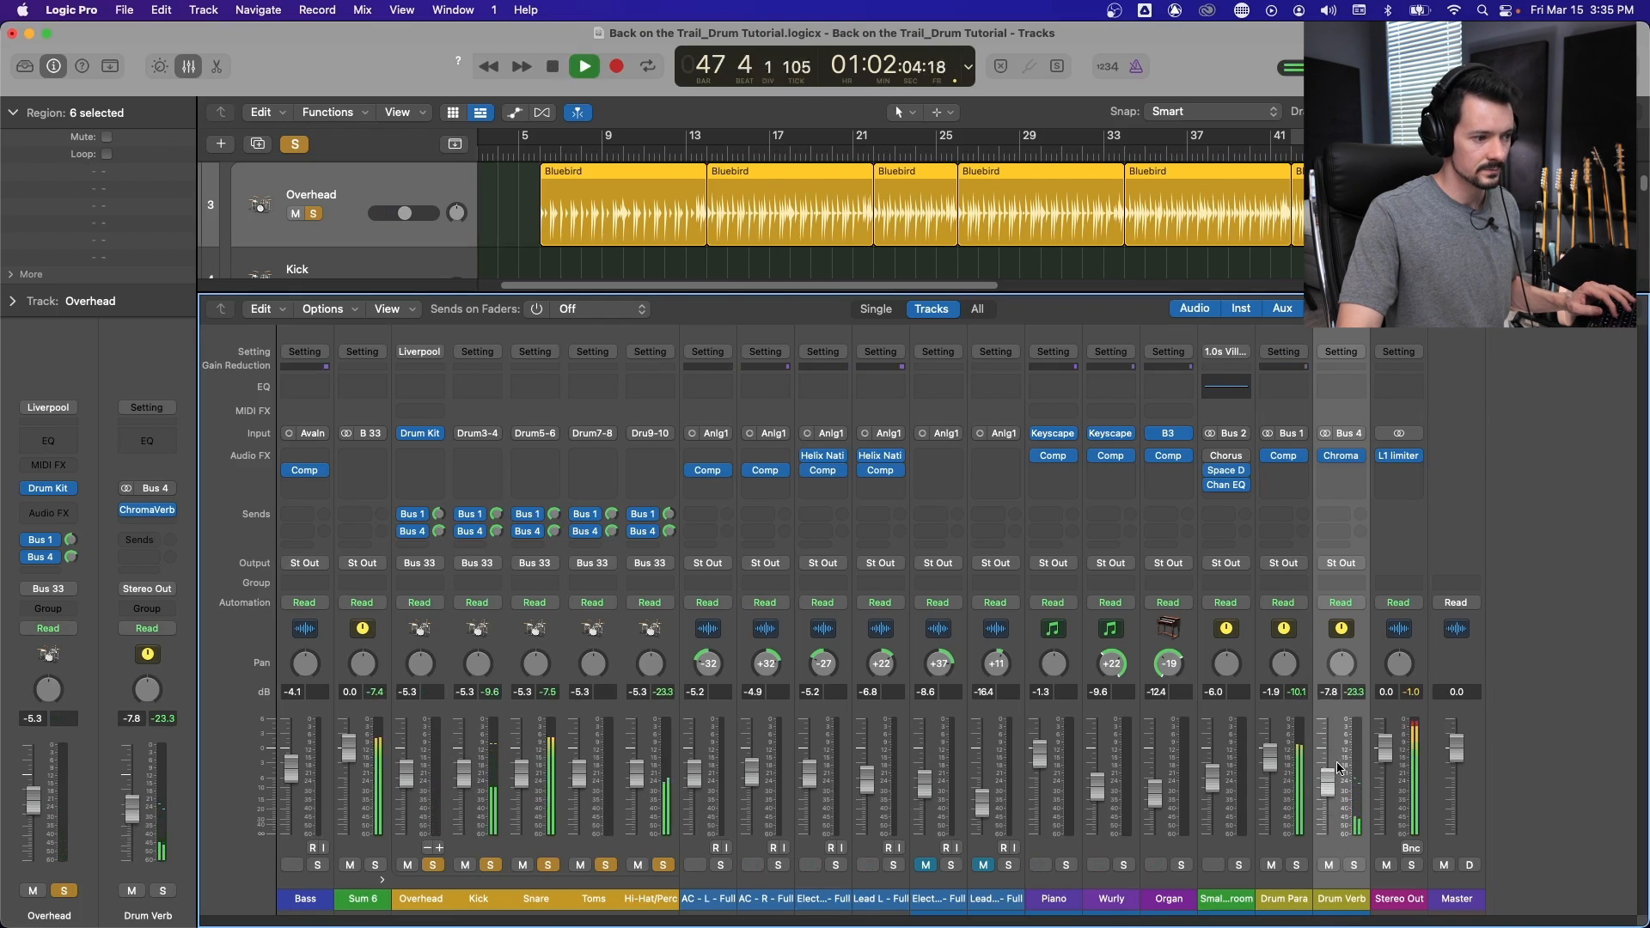
Set the Kick channel's Bus 4 send to about -1.5 dB, play the drums and mute the Drum Verb aux.
click(494, 564)
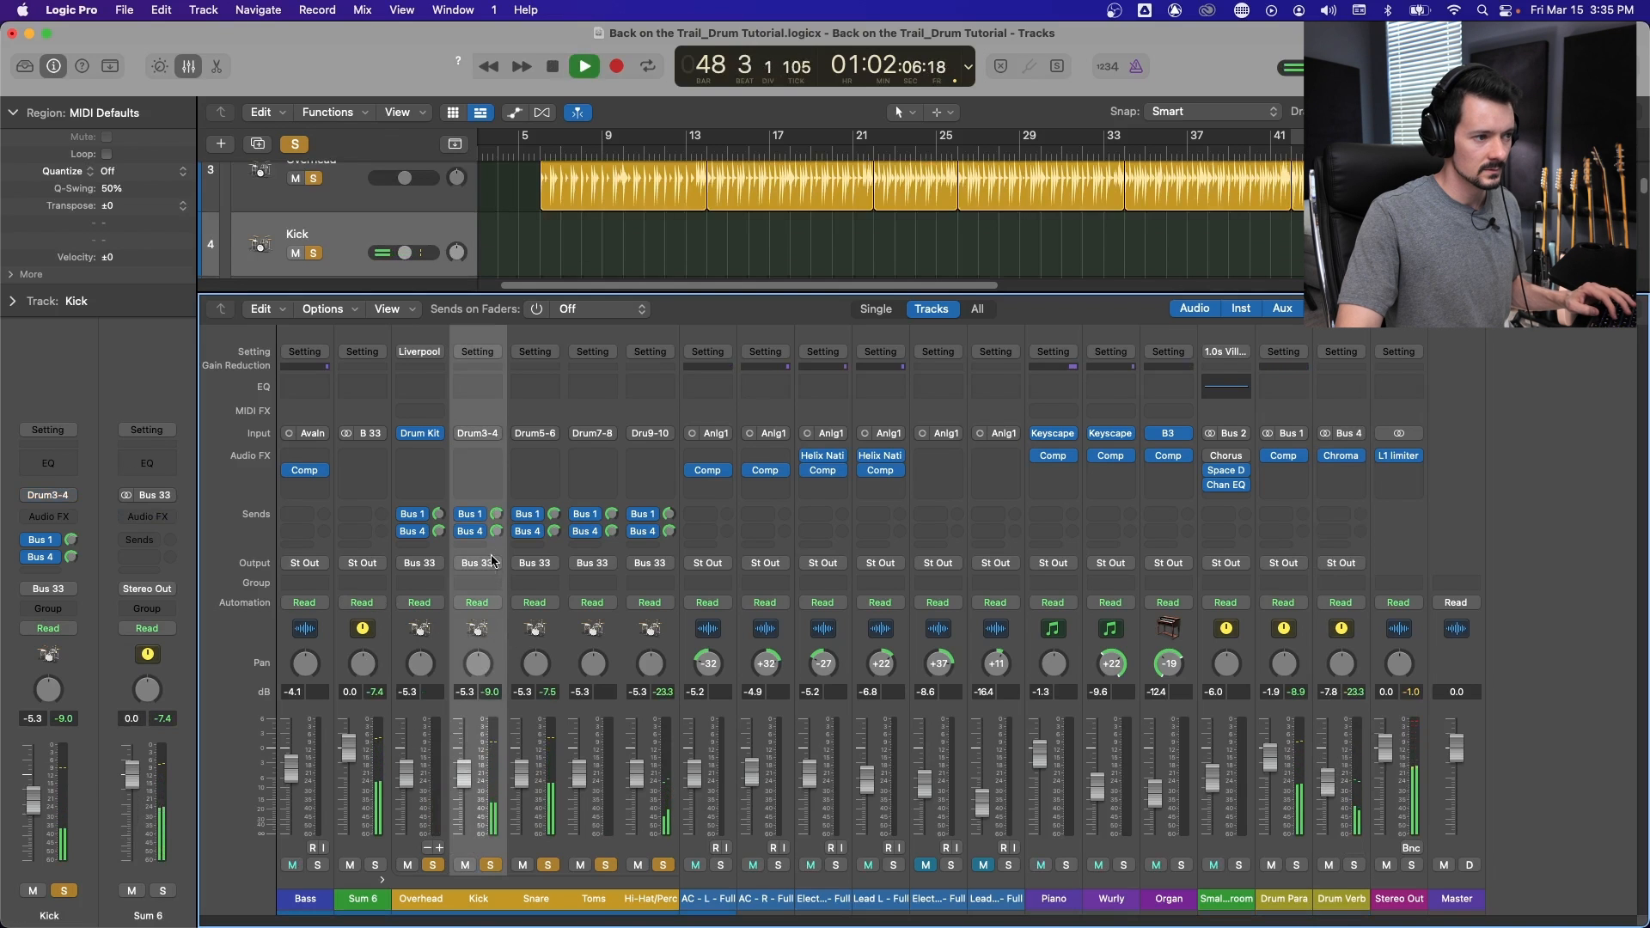
key(space)
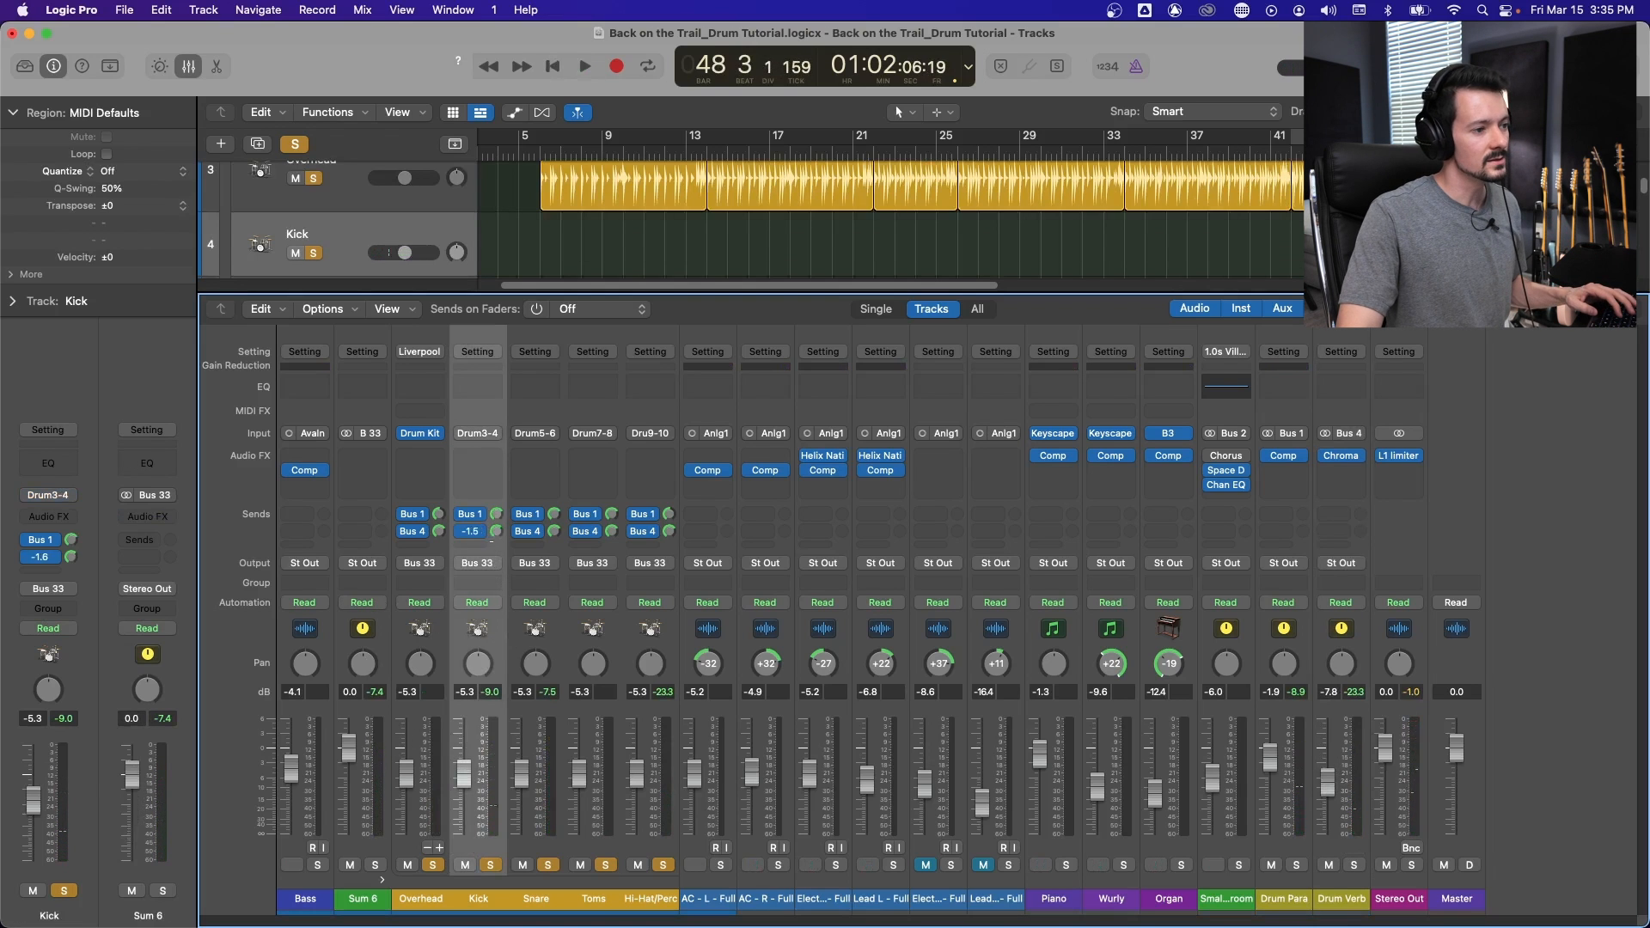
key(space)
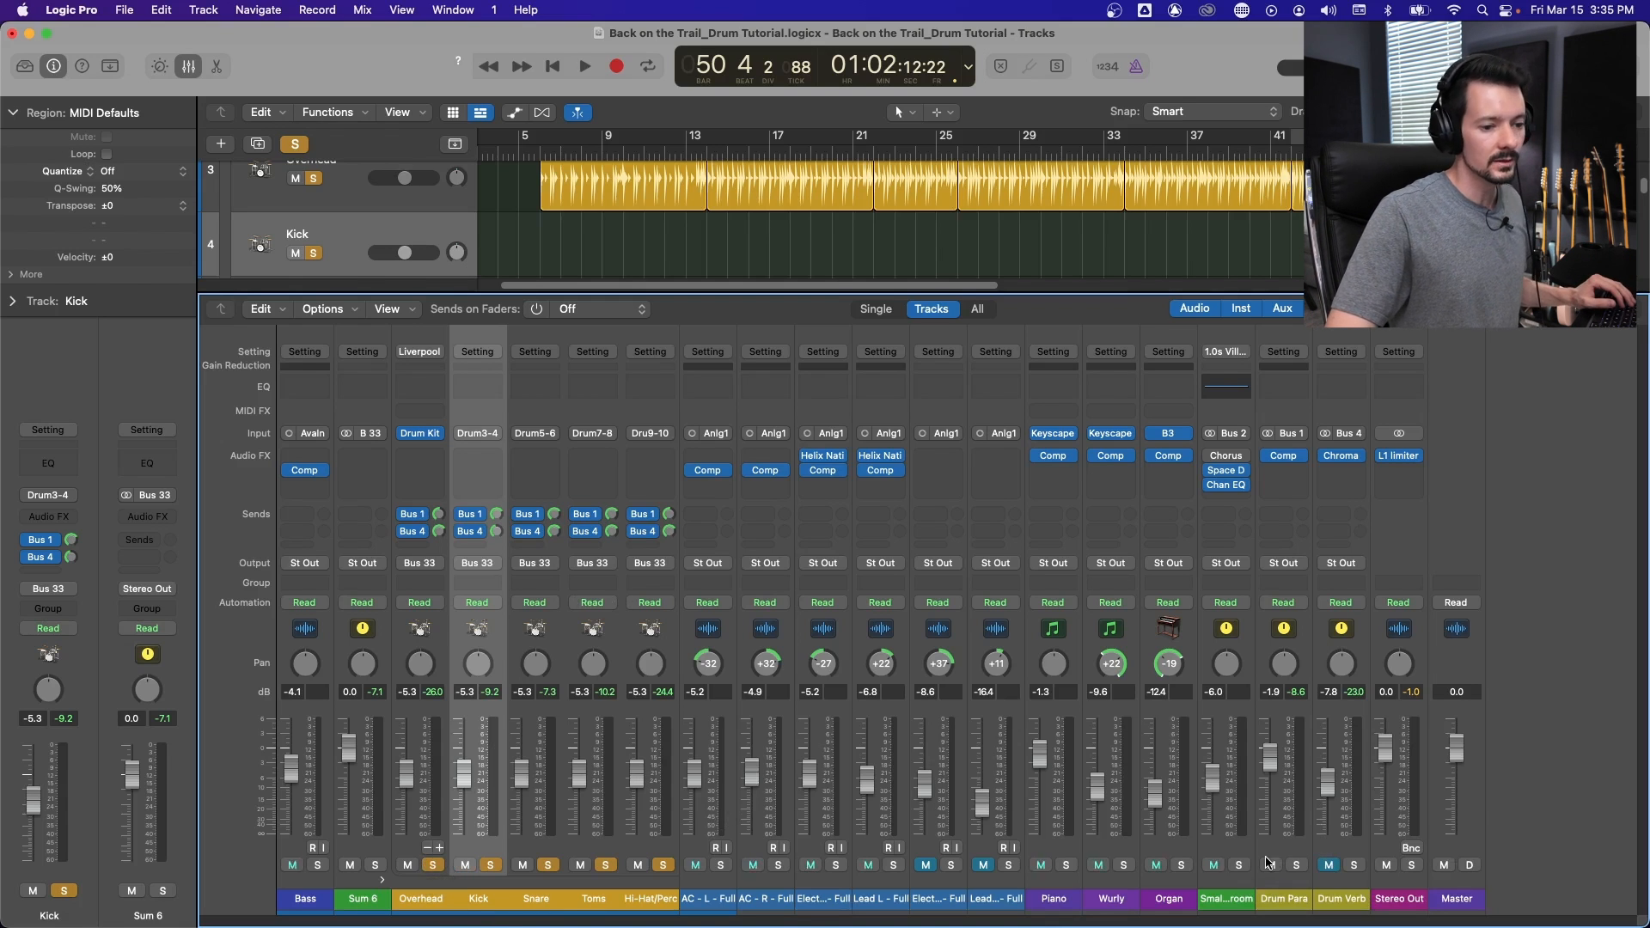
Insert Channel EQ on all five drum channels at once, from Overhead to Hi-Hat/Perc.
click(422, 632)
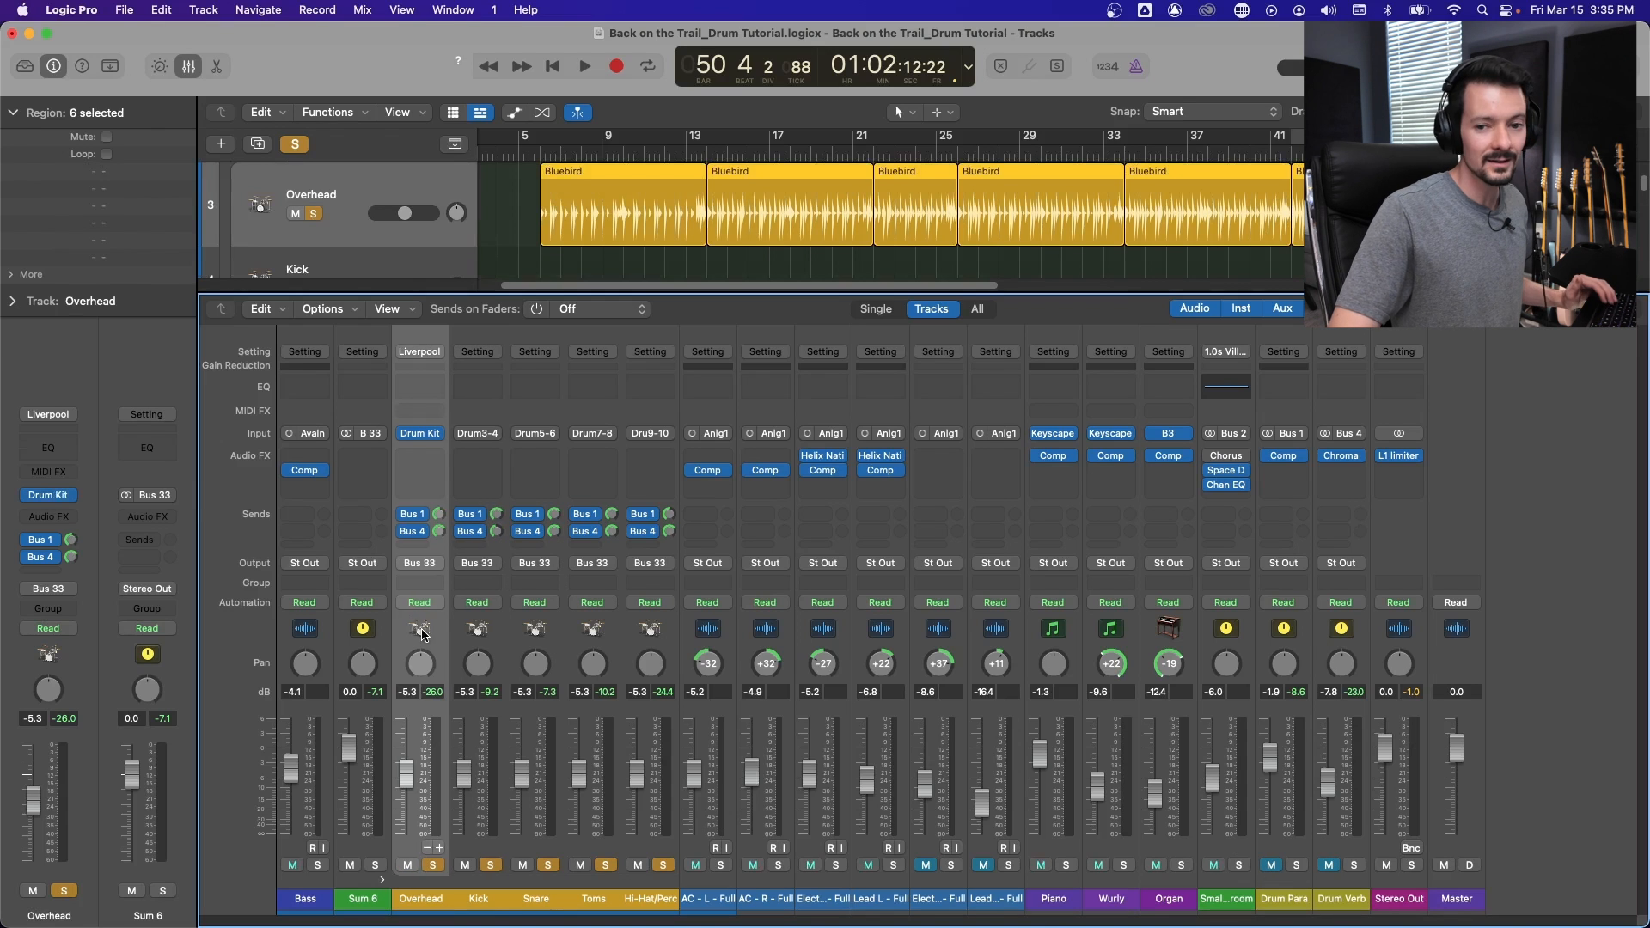
shift+click(669, 636)
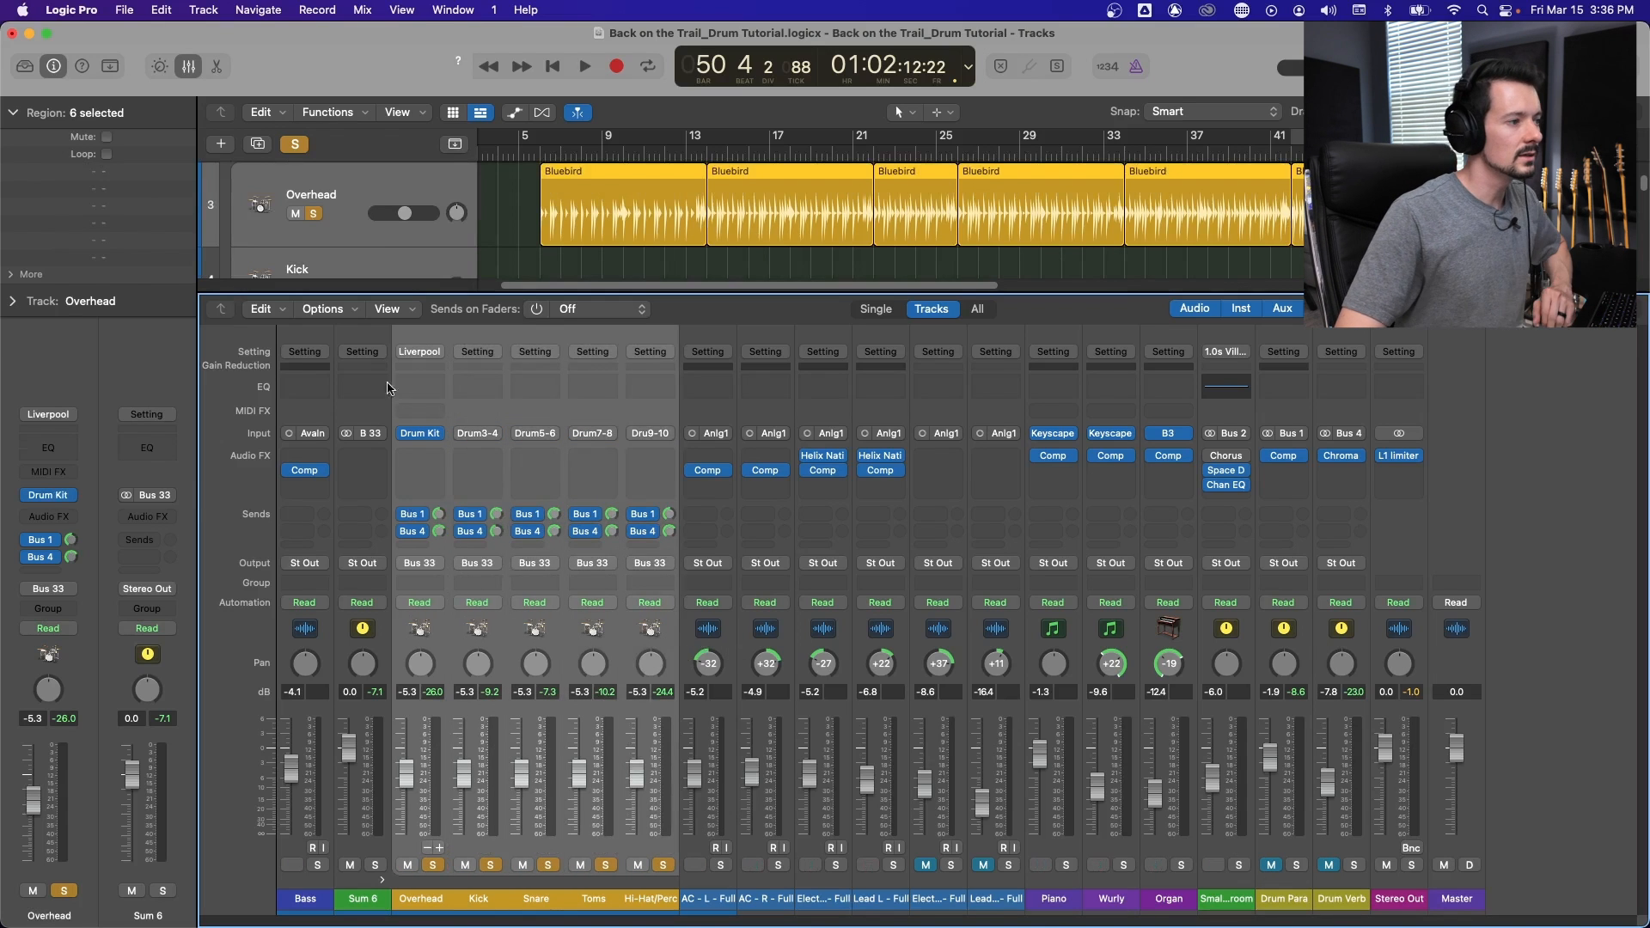
double_click(415, 391)
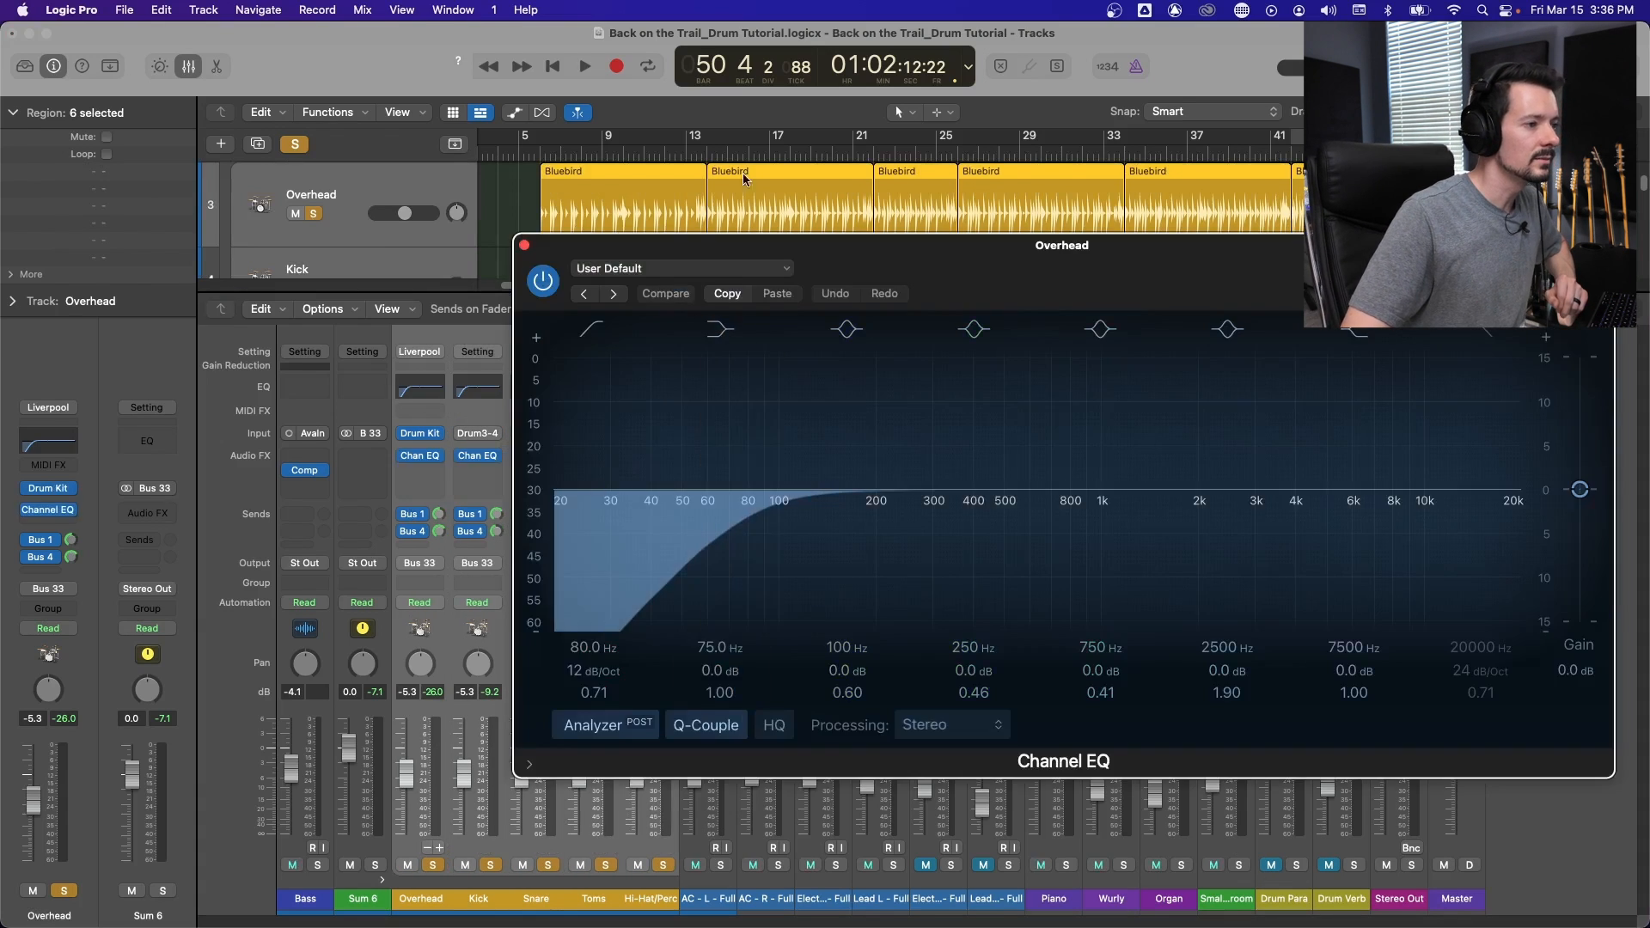
click(525, 248)
Leave only the Kick channel soloed and play it with cycle playback turned on.
click(481, 633)
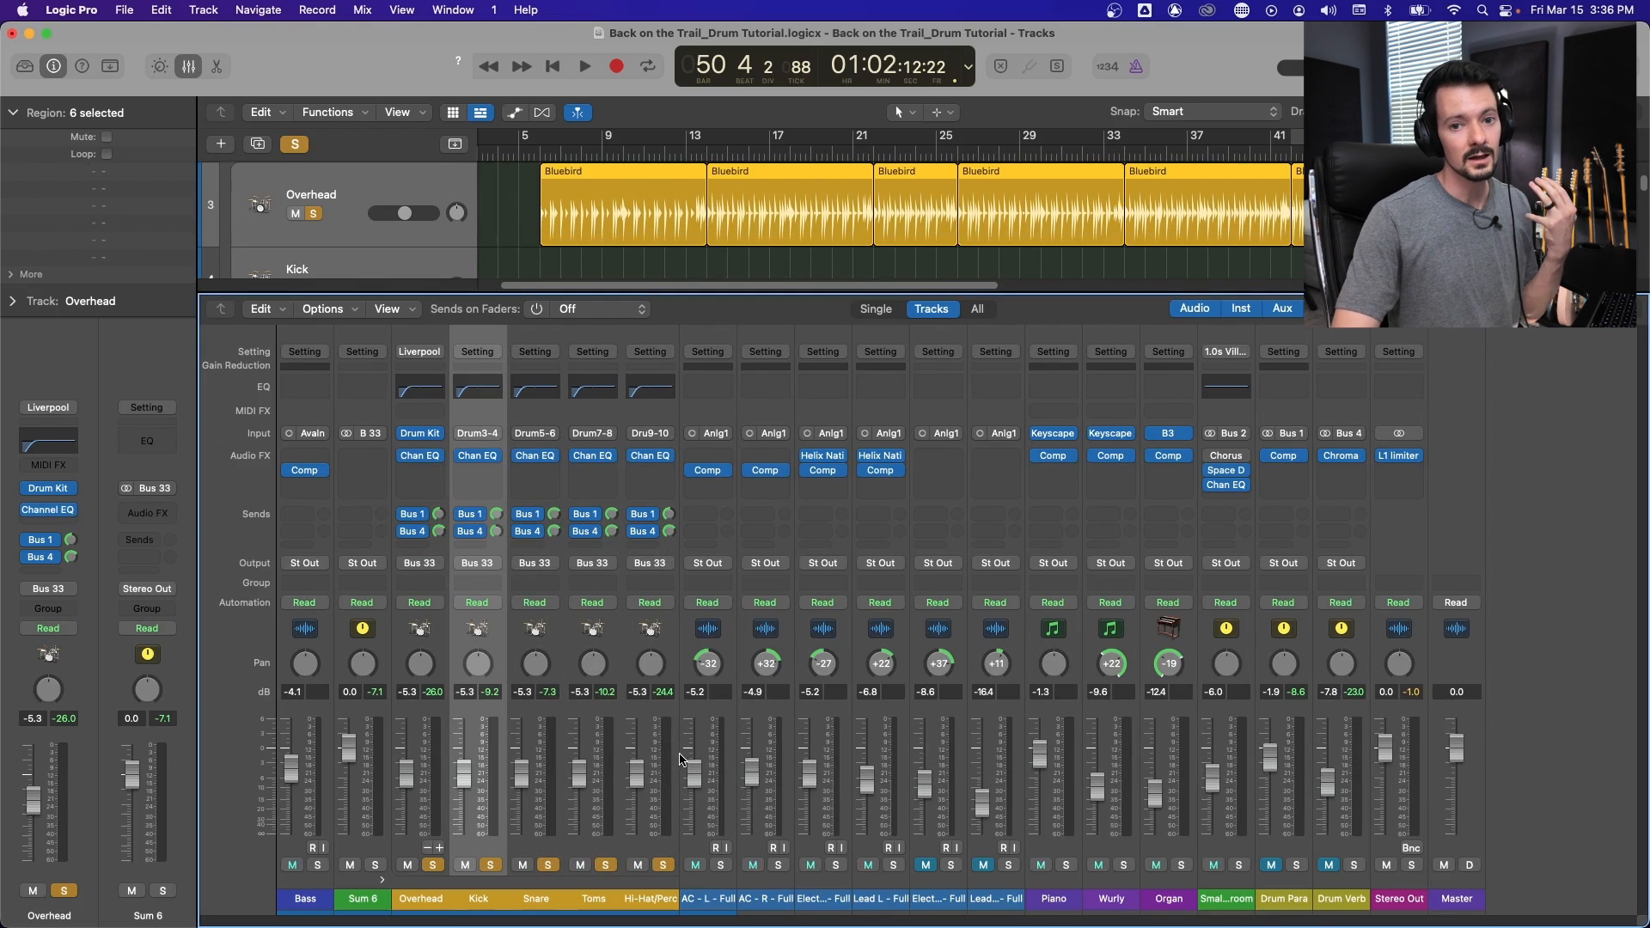
click(448, 632)
click(432, 865)
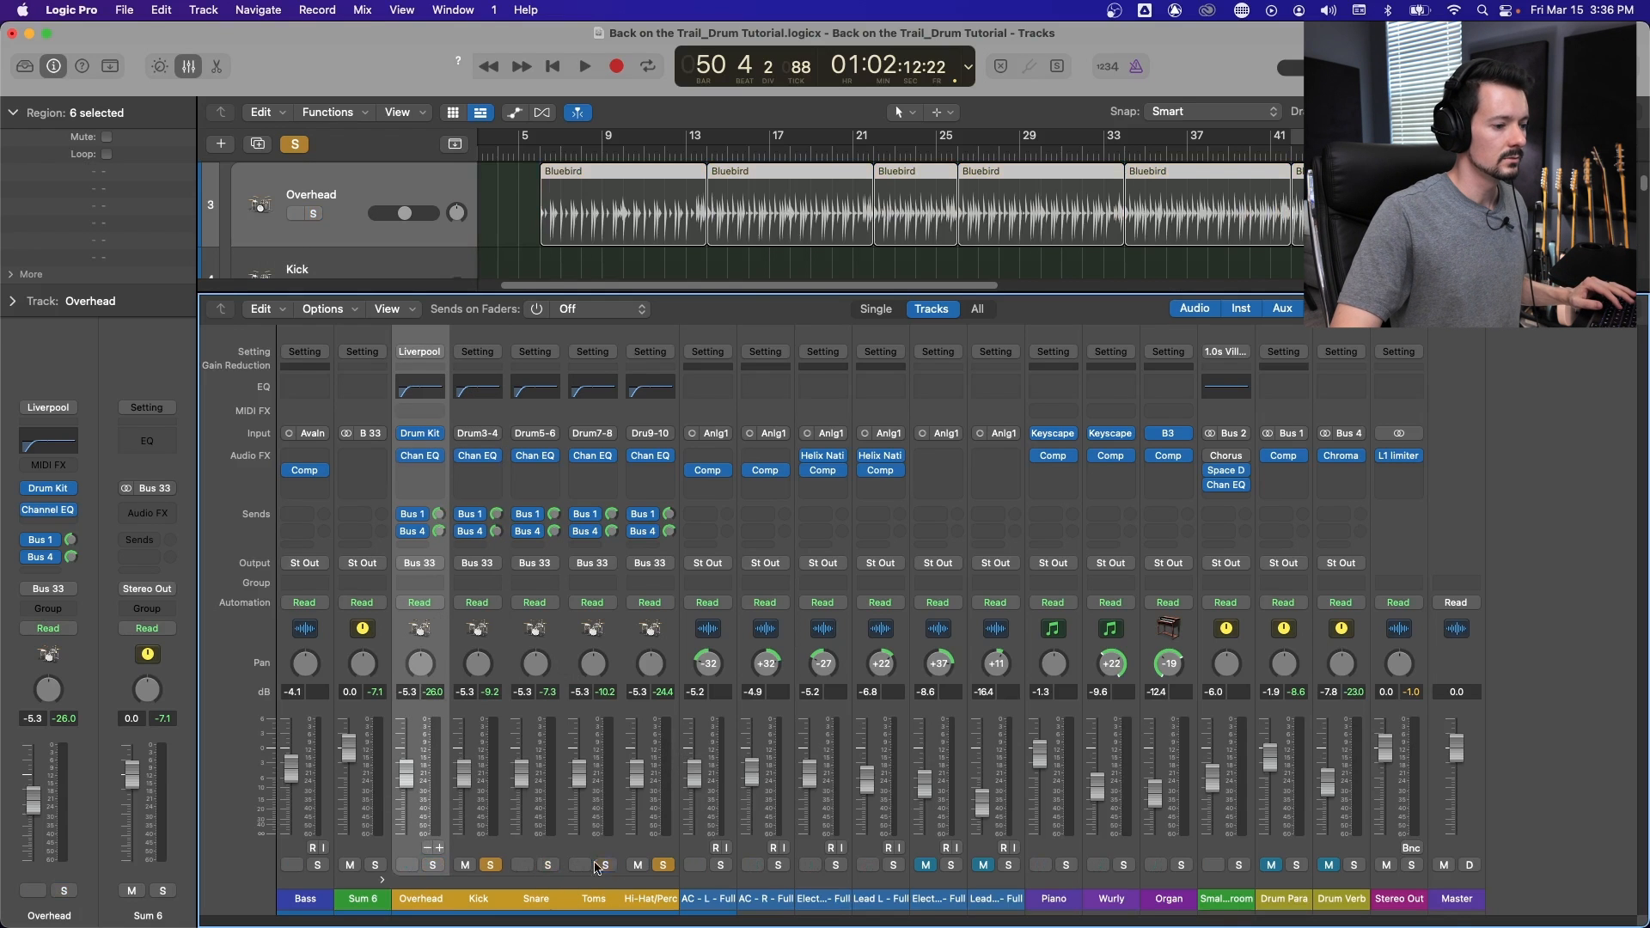
key(space)
click(497, 643)
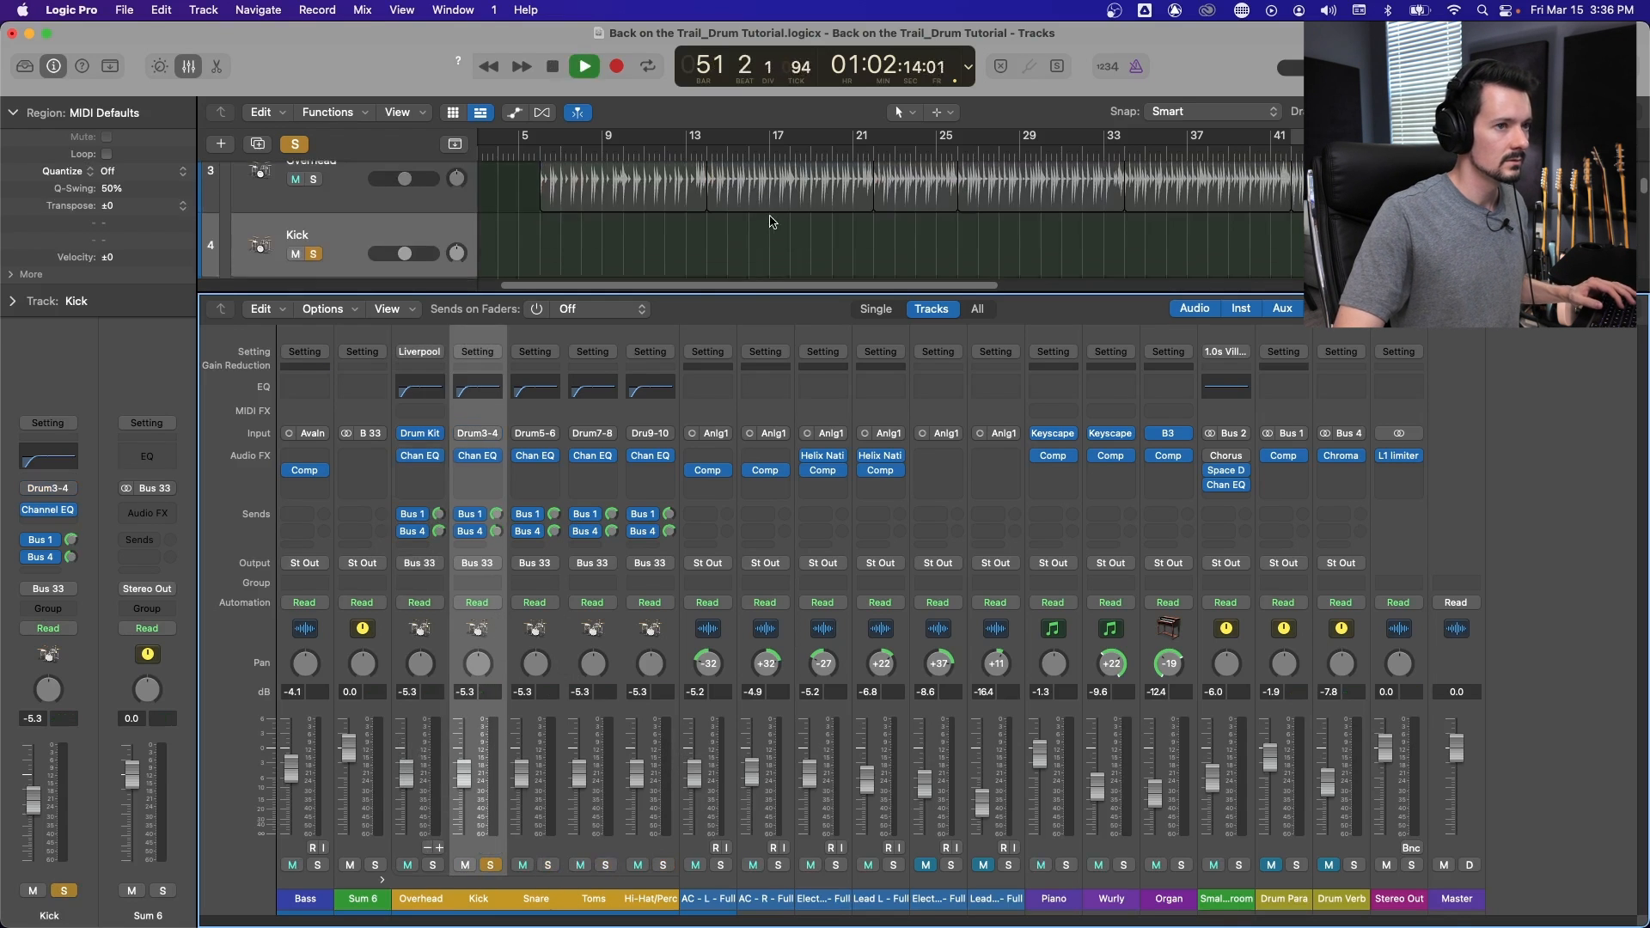
scroll(771, 222, up, 4)
Set the Kick Channel EQ's high-pass filter to 39.8 Hz with Q 1.70 while listening to the loop.
click(474, 456)
drag(748, 516, 711, 489)
key(space)
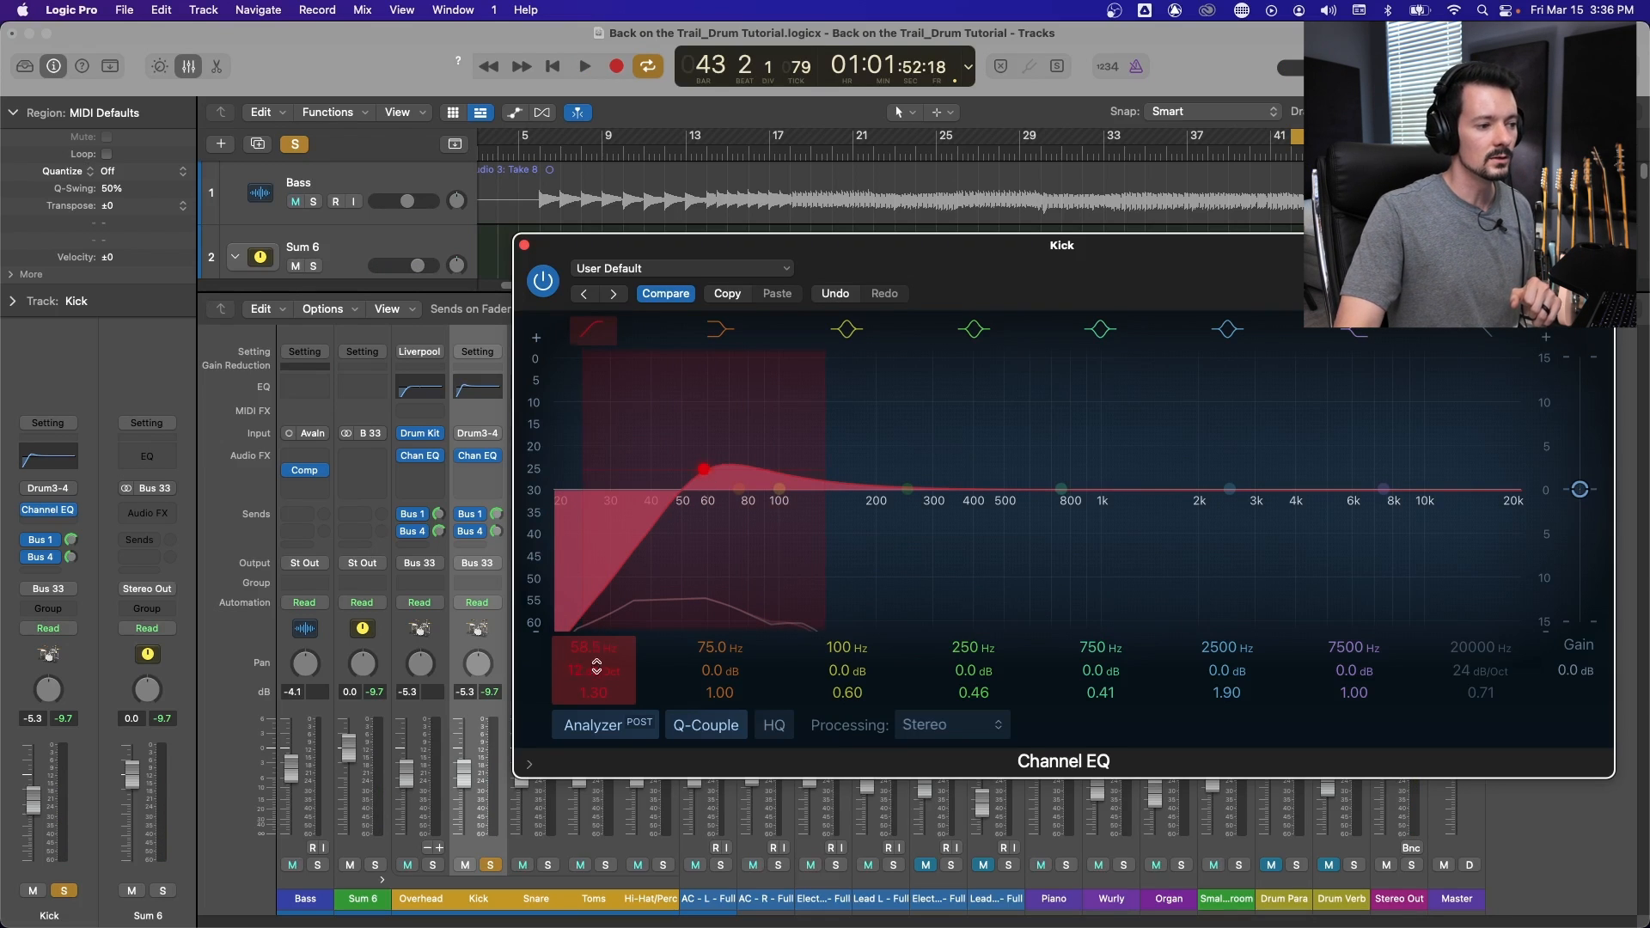
drag(703, 470, 646, 472)
key(space)
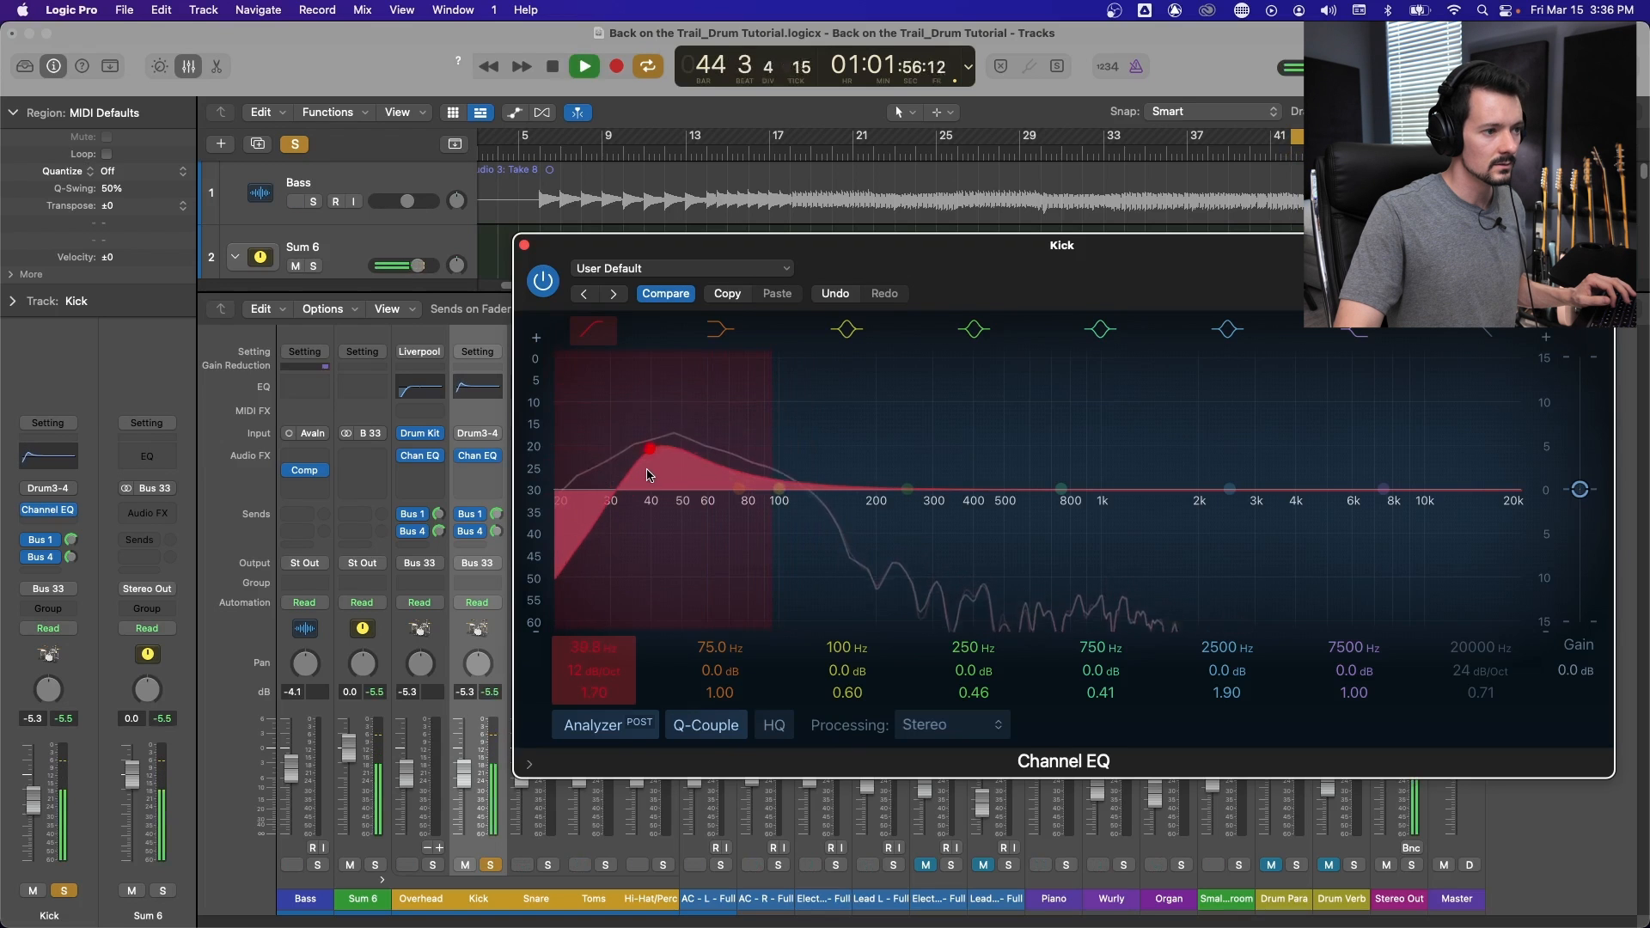
key(space)
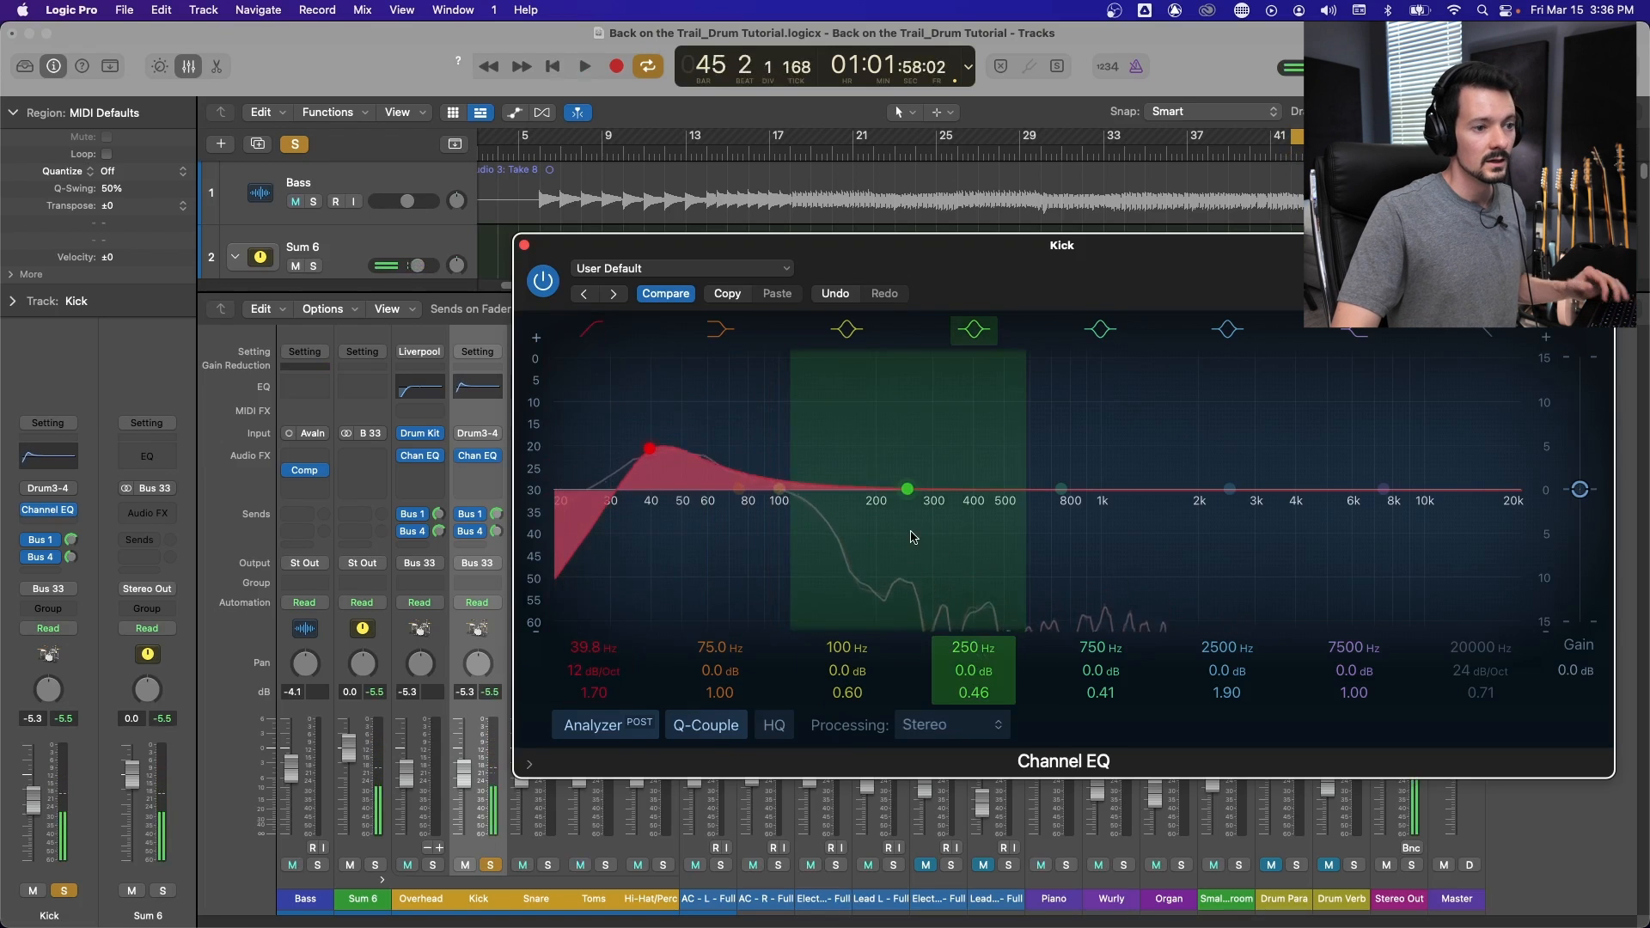
Sweep a boosted band on the Kick EQ, then turn it into an -11.2 dB cut at 575 Hz.
drag(924, 516, 1042, 388)
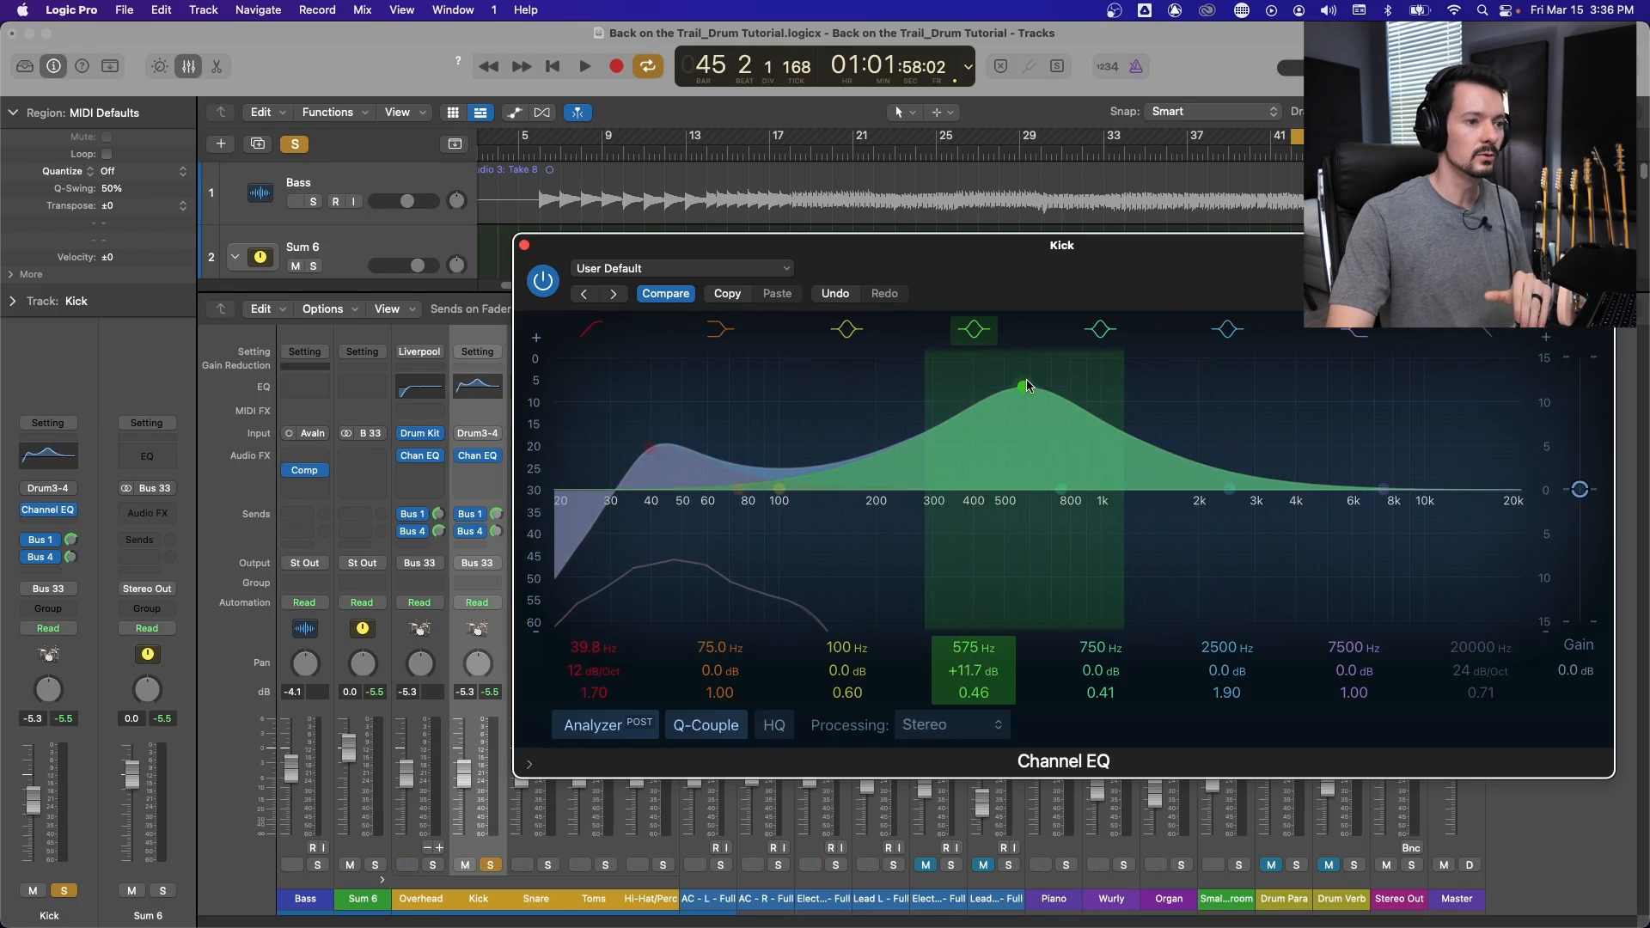
key(space)
drag(1029, 387, 1027, 608)
key(space)
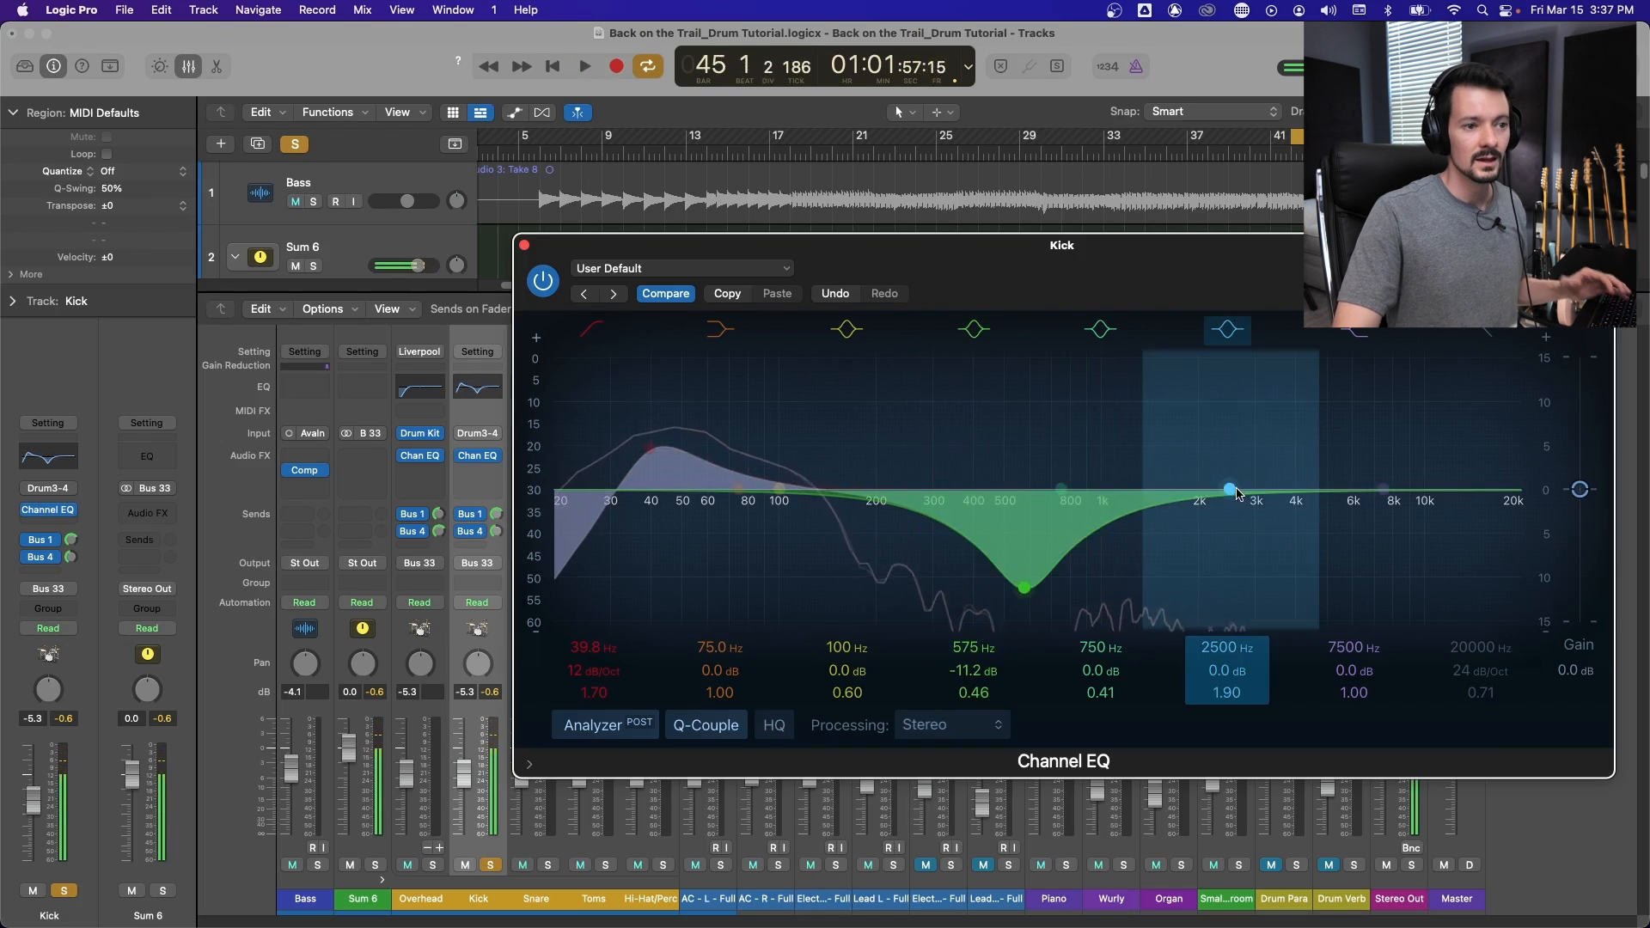
Boost the Kick EQ's upper-mid band by 2.6 dB at 2400 Hz with Q 0.88 during playback.
drag(1289, 487, 1291, 458)
drag(1229, 692, 1240, 679)
drag(1240, 463, 1188, 452)
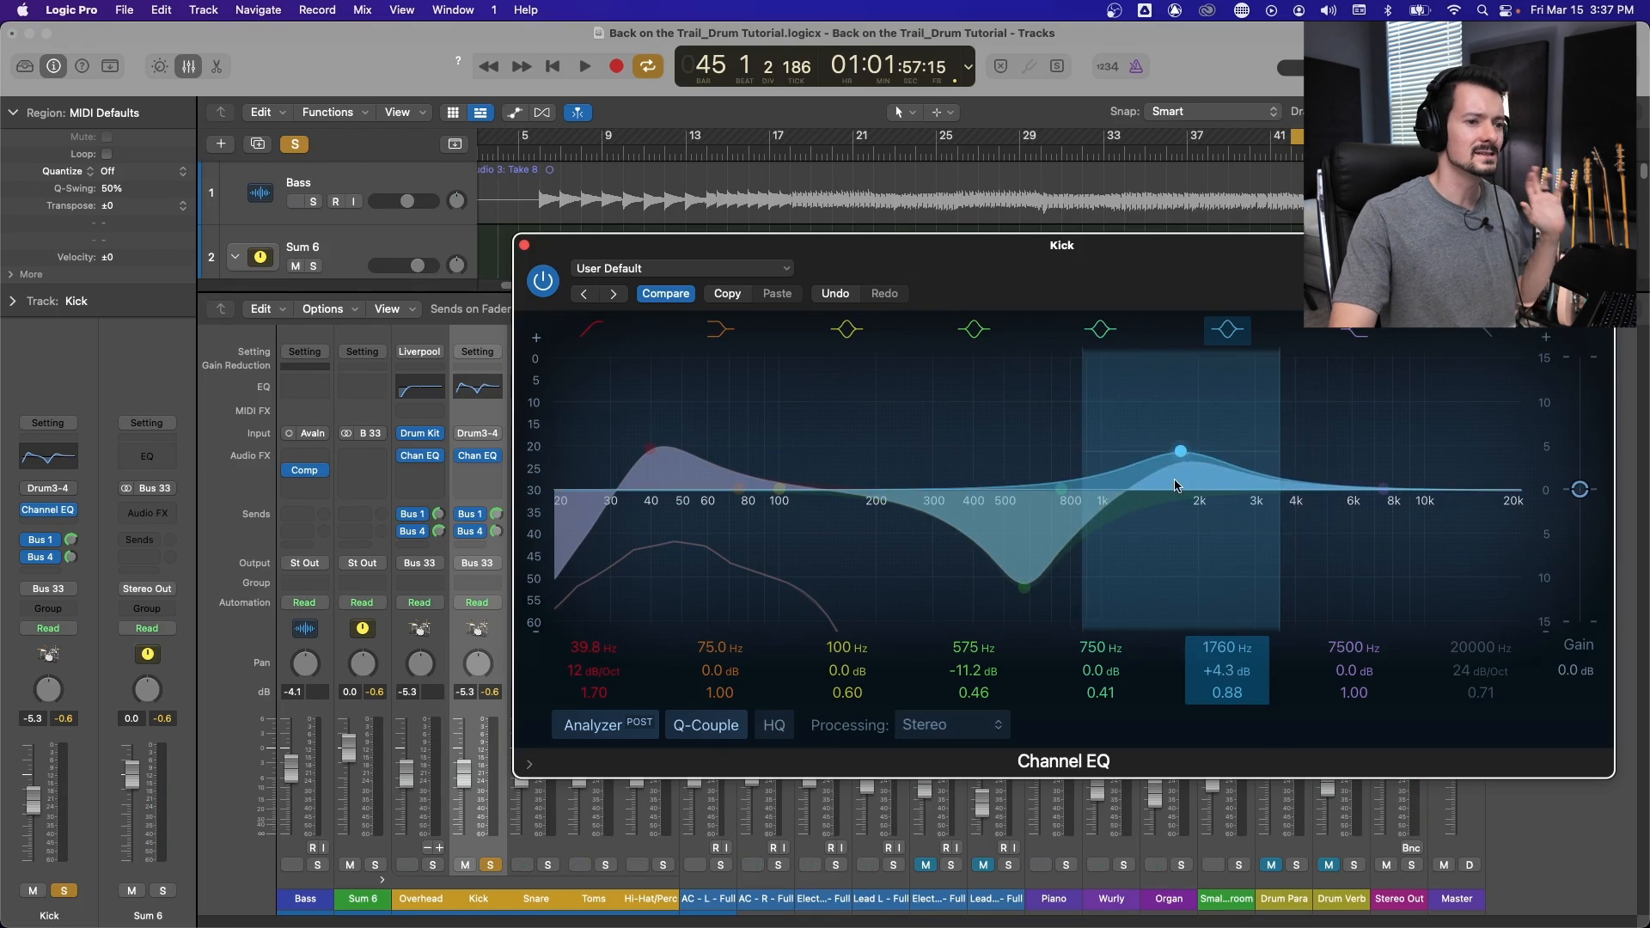
key(space)
drag(1190, 458, 1224, 467)
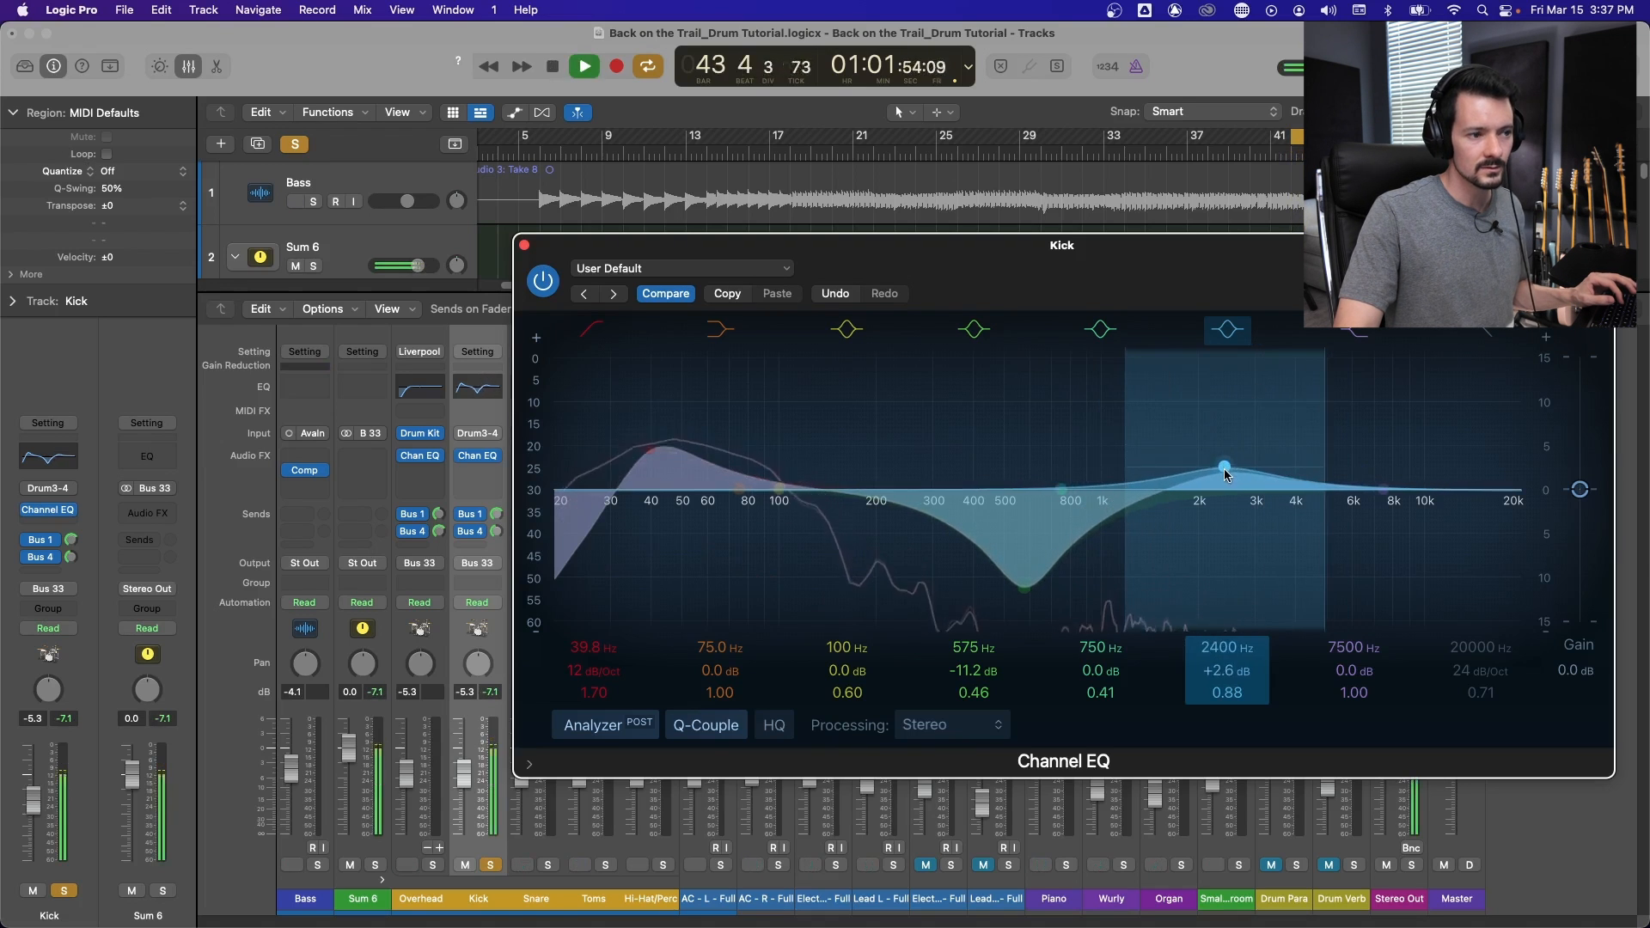
Bypass and re-enable the Kick's Channel EQ during playback to compare the sound, and close it.
click(543, 289)
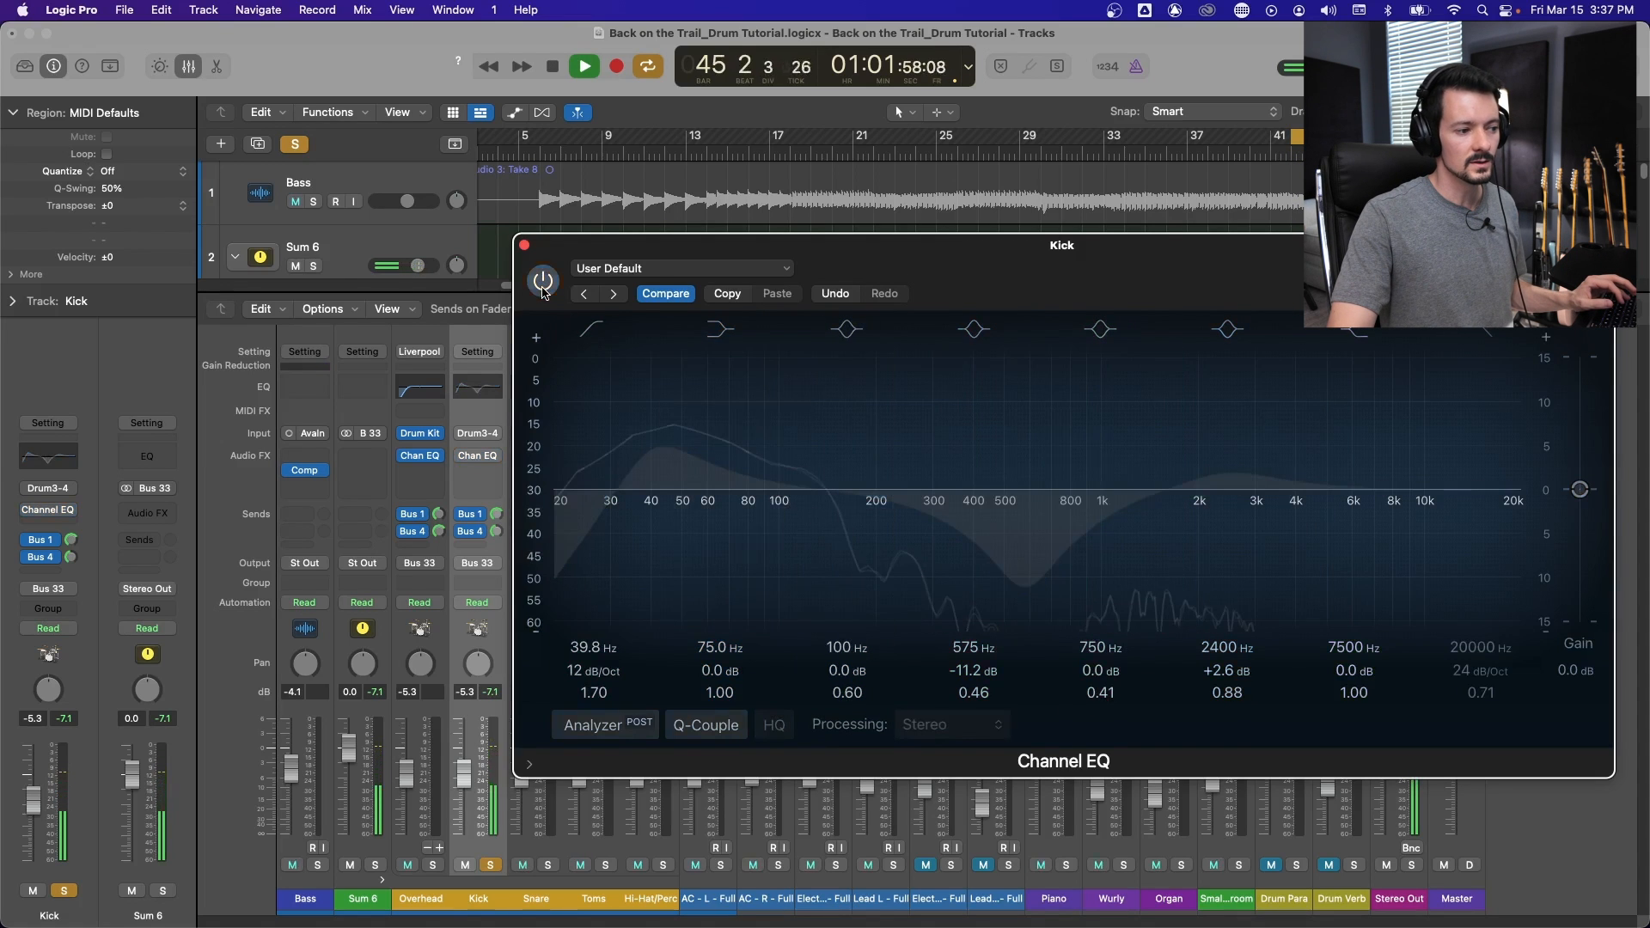
click(543, 289)
key(super+w)
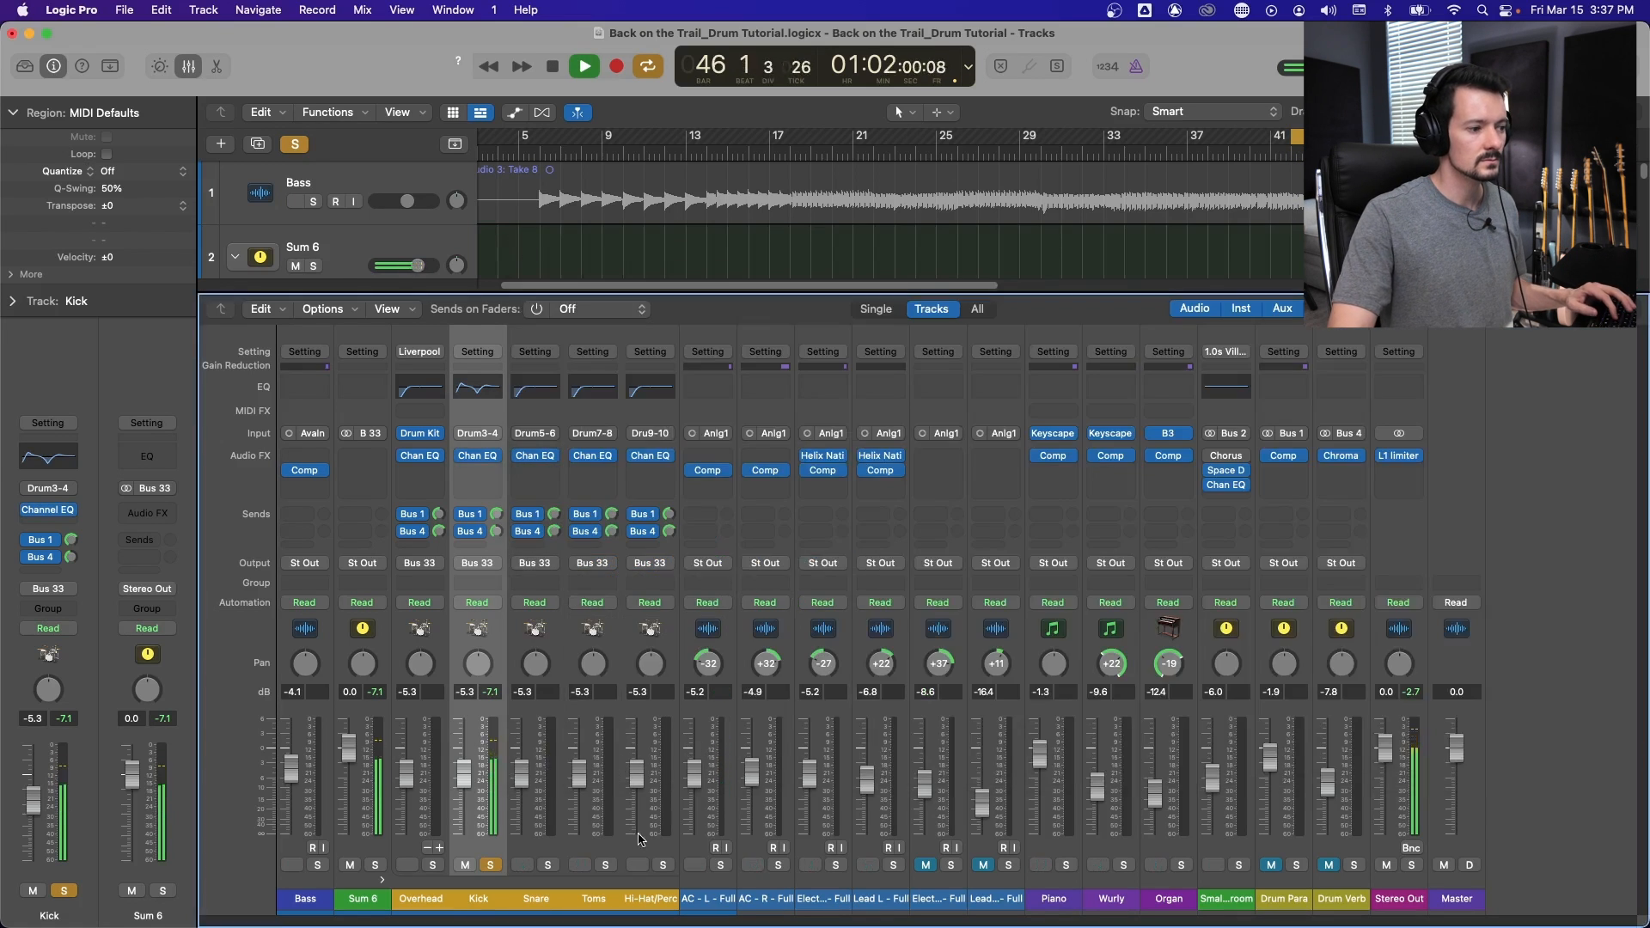
key(space)
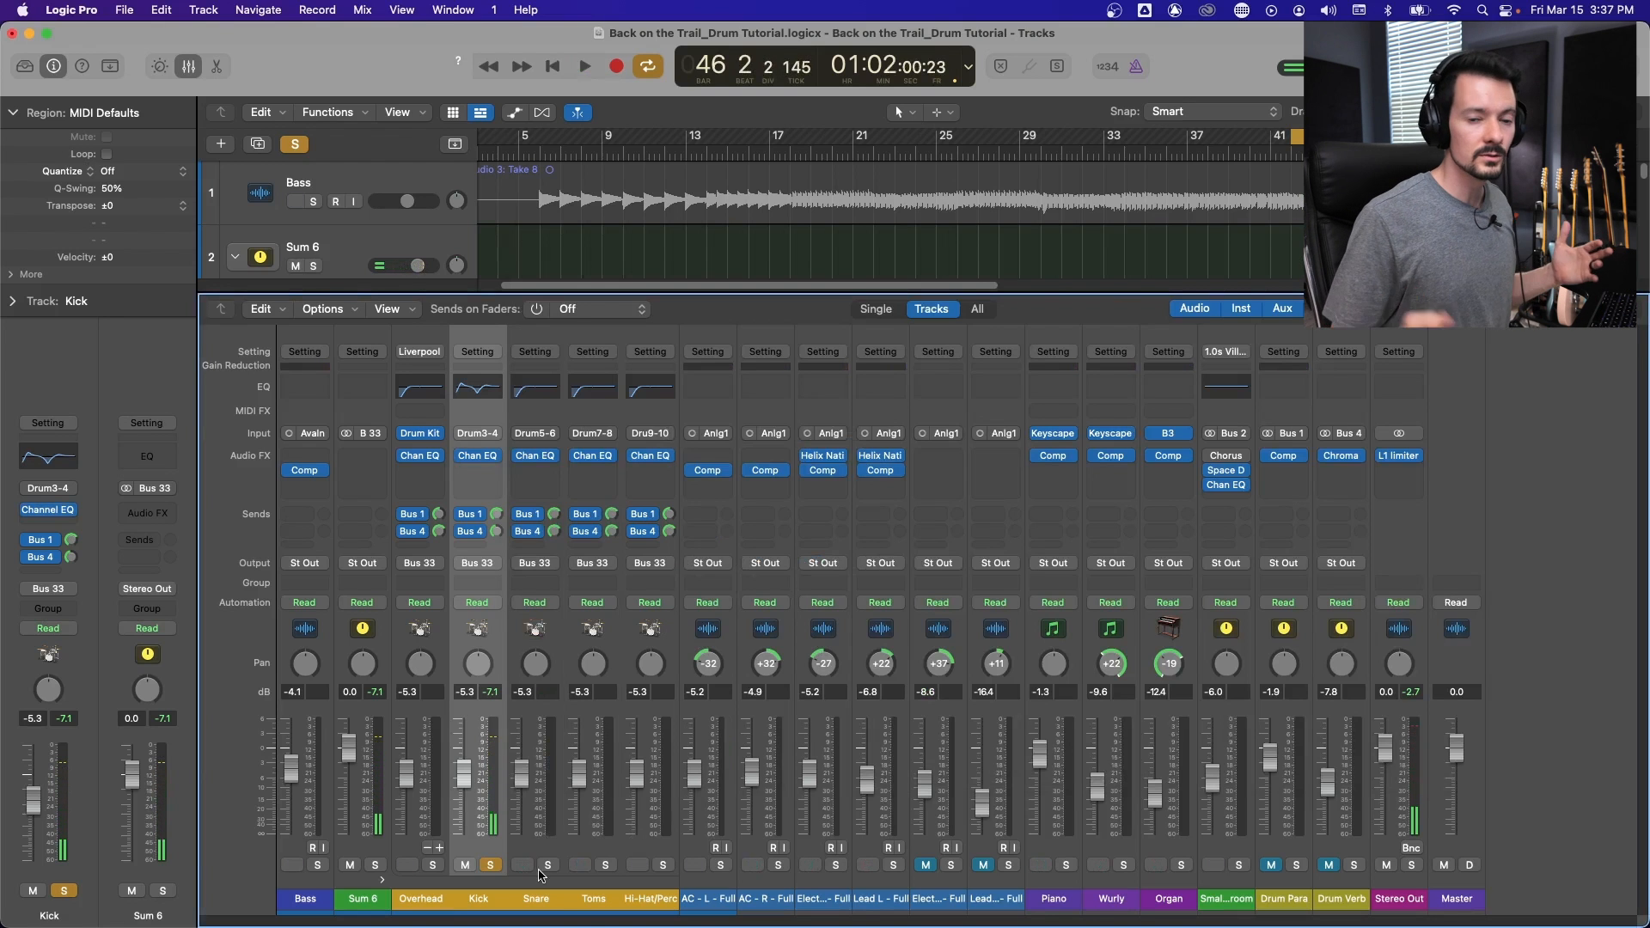
Solo the Snare alongside the Kick and set its Channel EQ high-pass filter to 103 Hz with Q 1.20 during playback.
click(545, 866)
key(space)
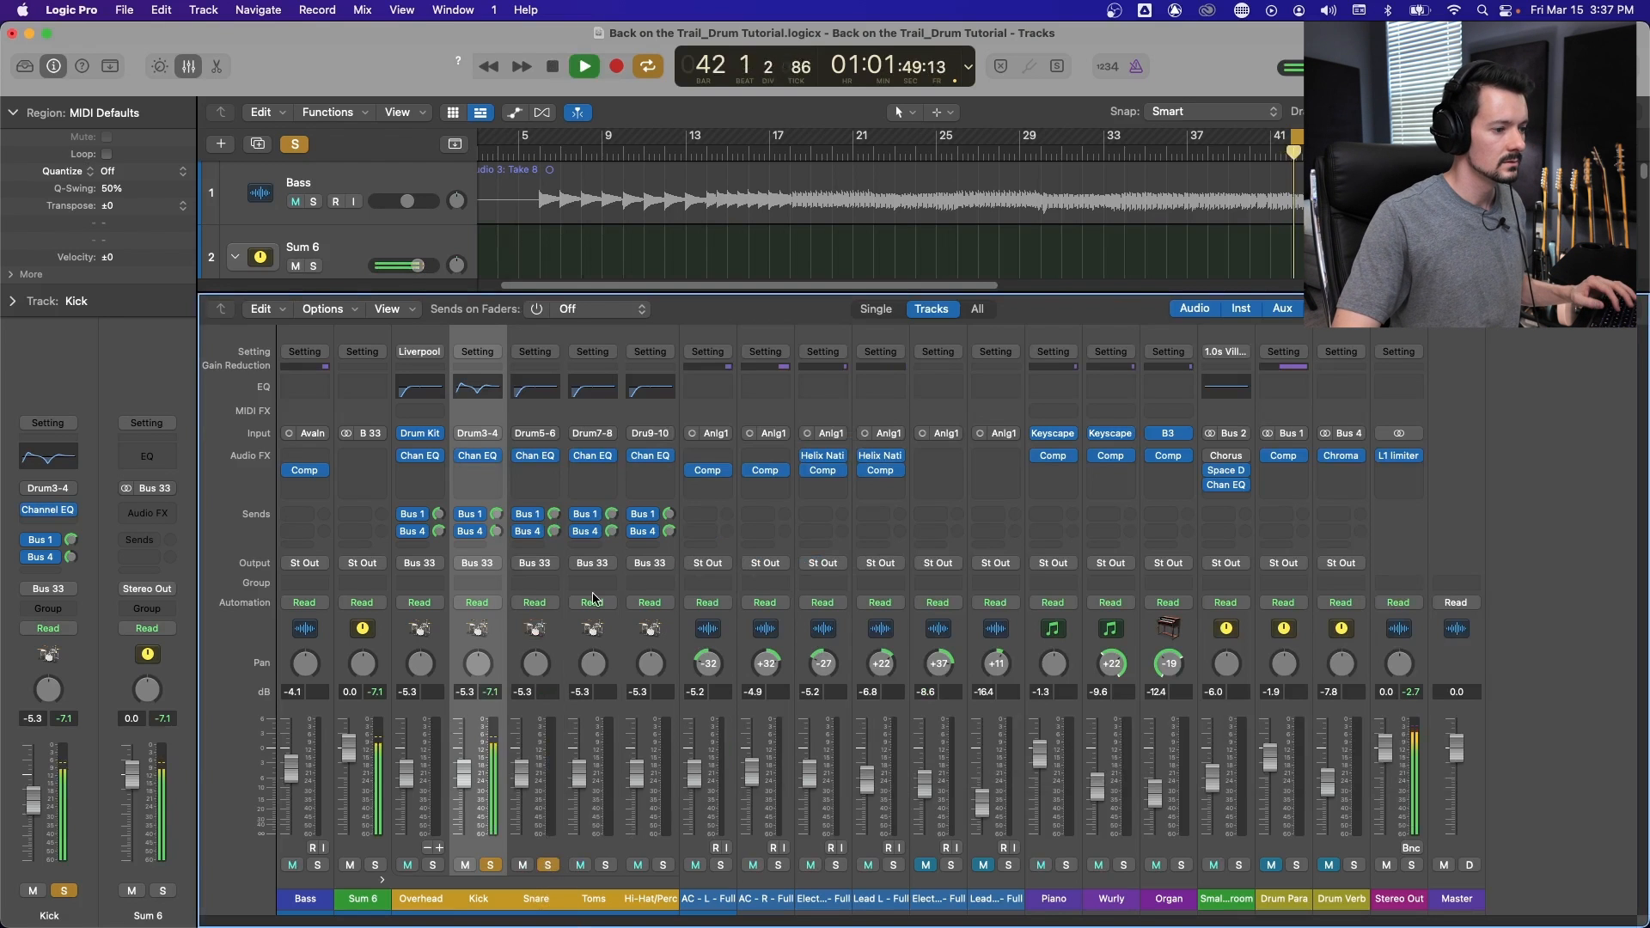
click(539, 458)
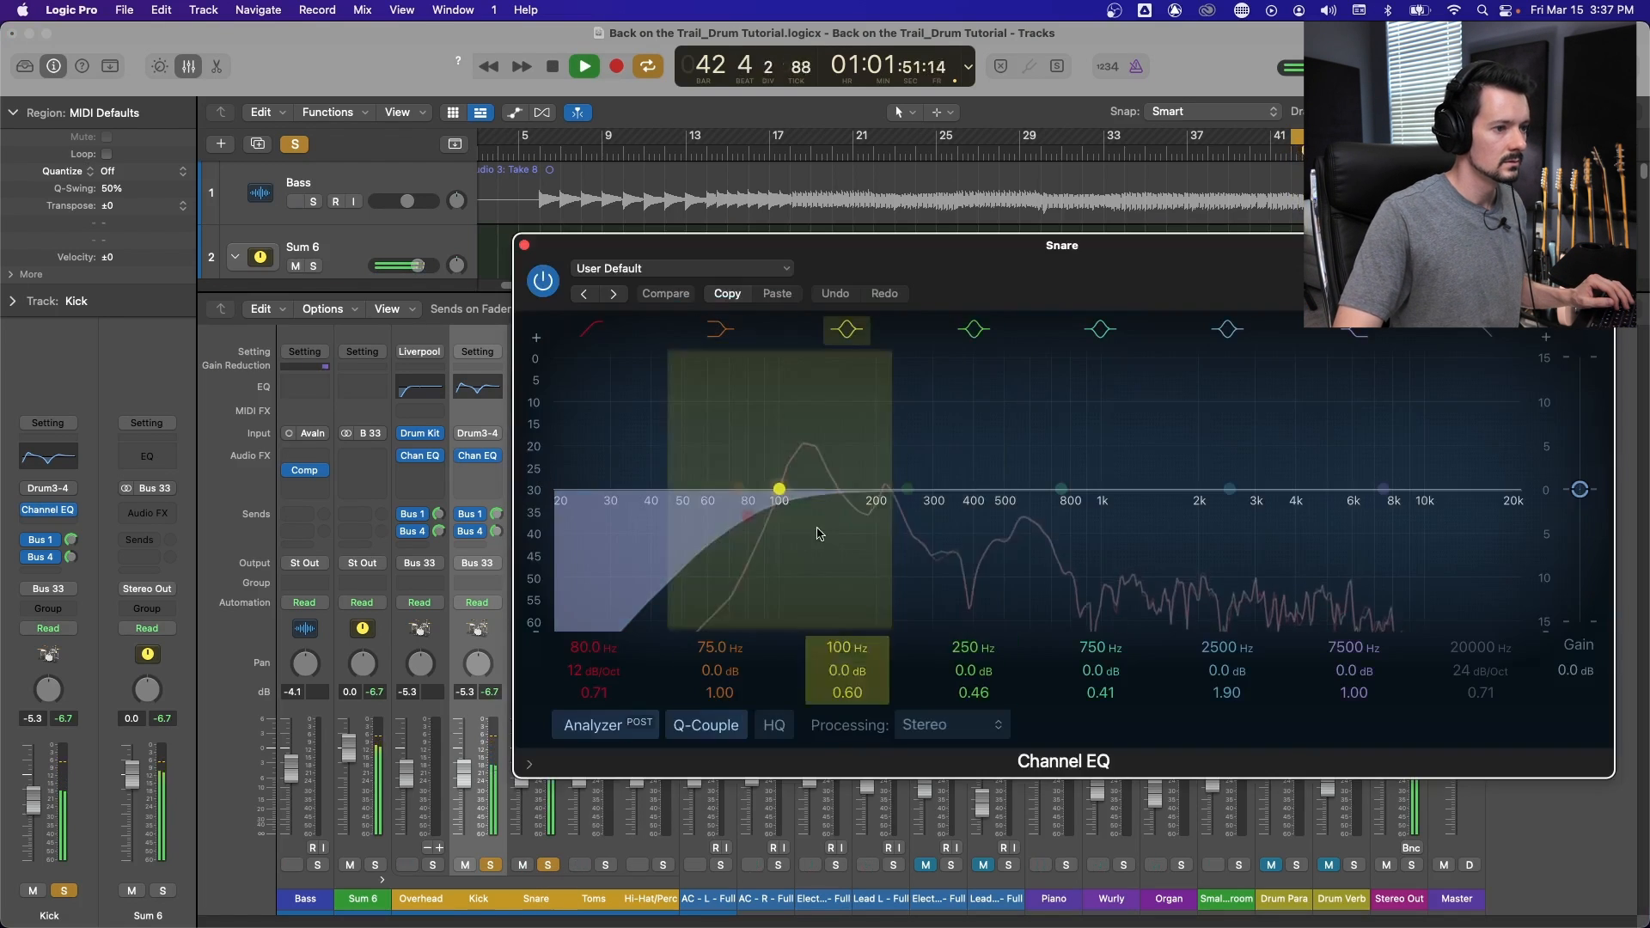
drag(747, 501, 779, 482)
Cut the Snare EQ by 9.8 dB at 535 Hz with Q 0.57 and boost it by 2.2 dB at 3400 Hz with Q 0.75.
drag(1041, 497, 1037, 387)
drag(1037, 387, 1023, 619)
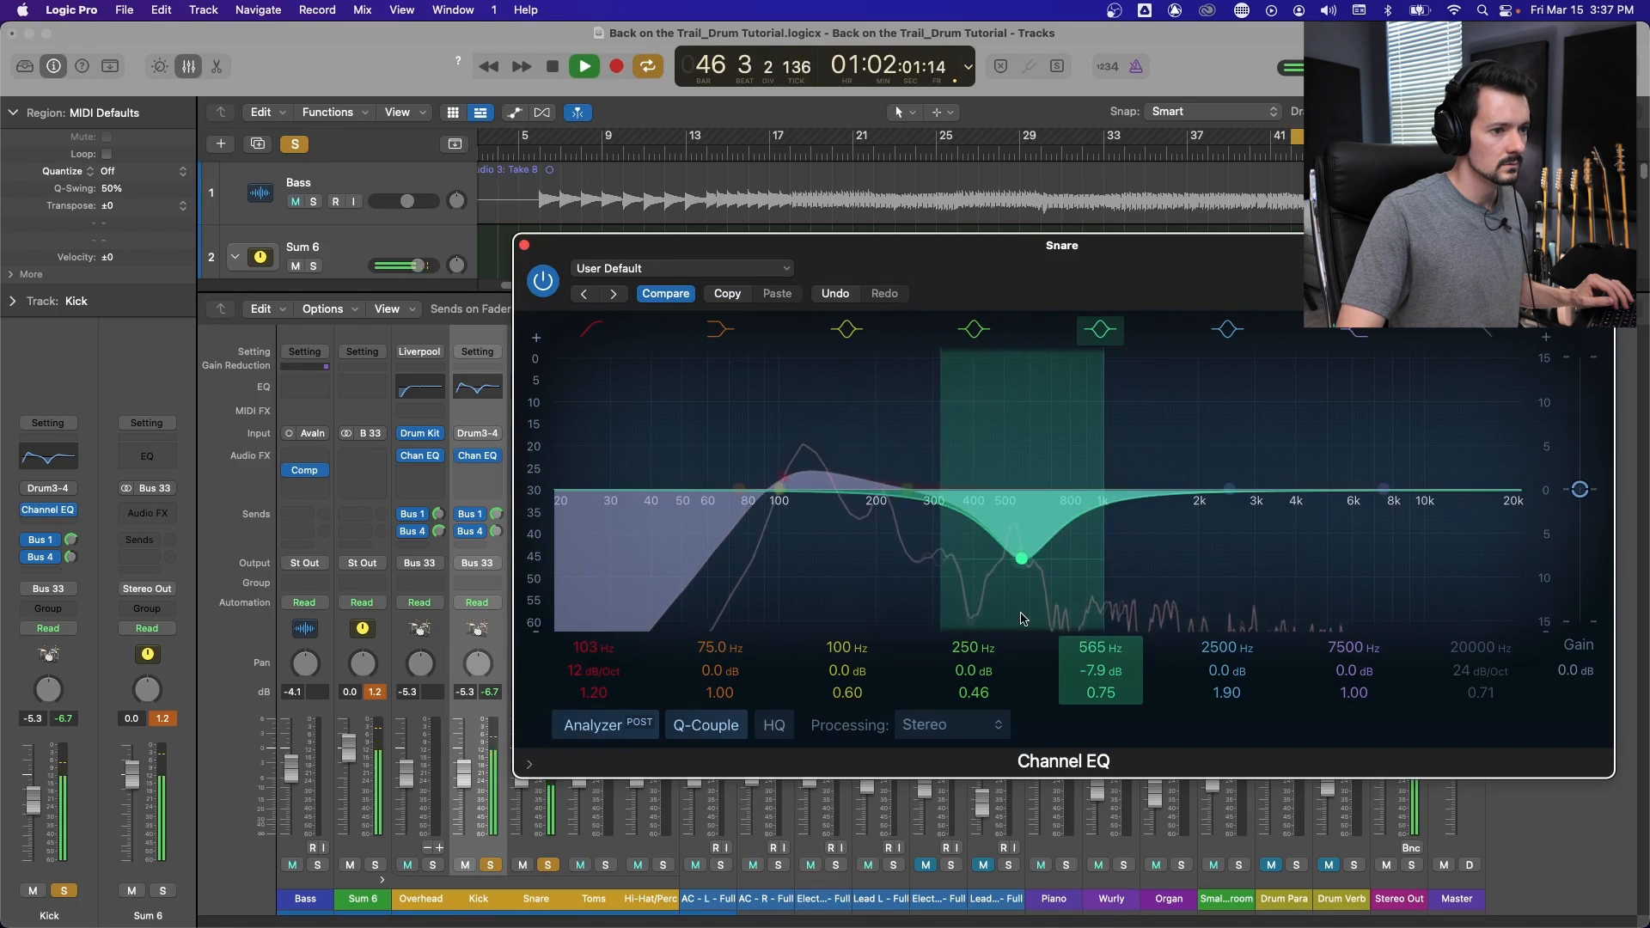
drag(1115, 693, 1115, 710)
drag(1017, 533, 1011, 575)
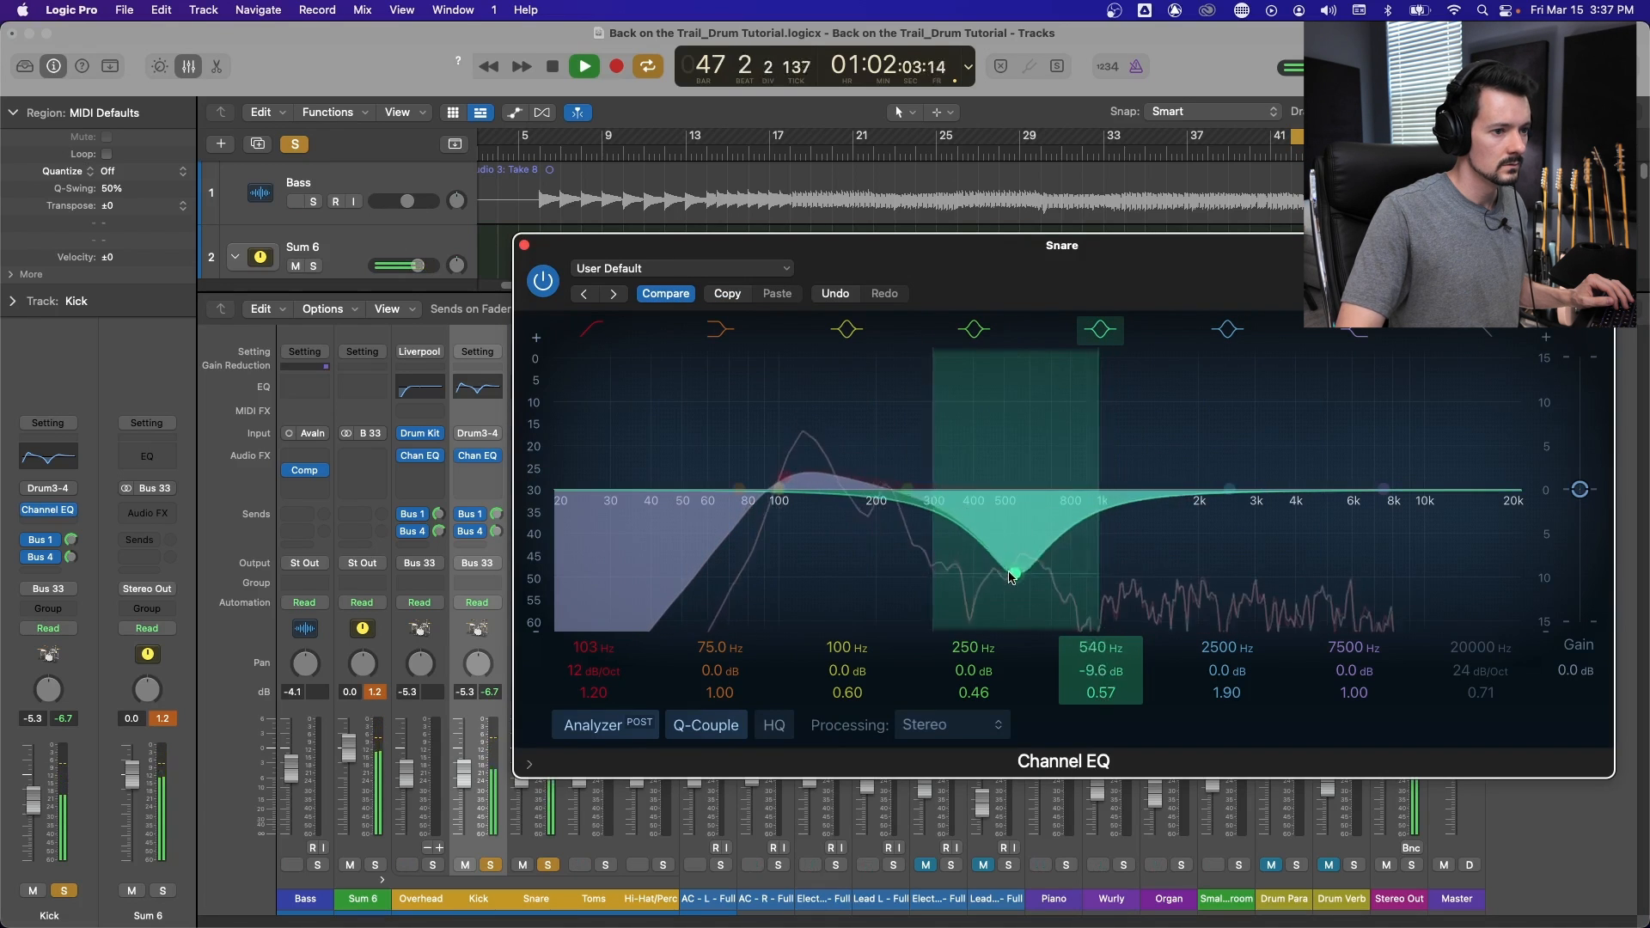
drag(1230, 489, 1269, 466)
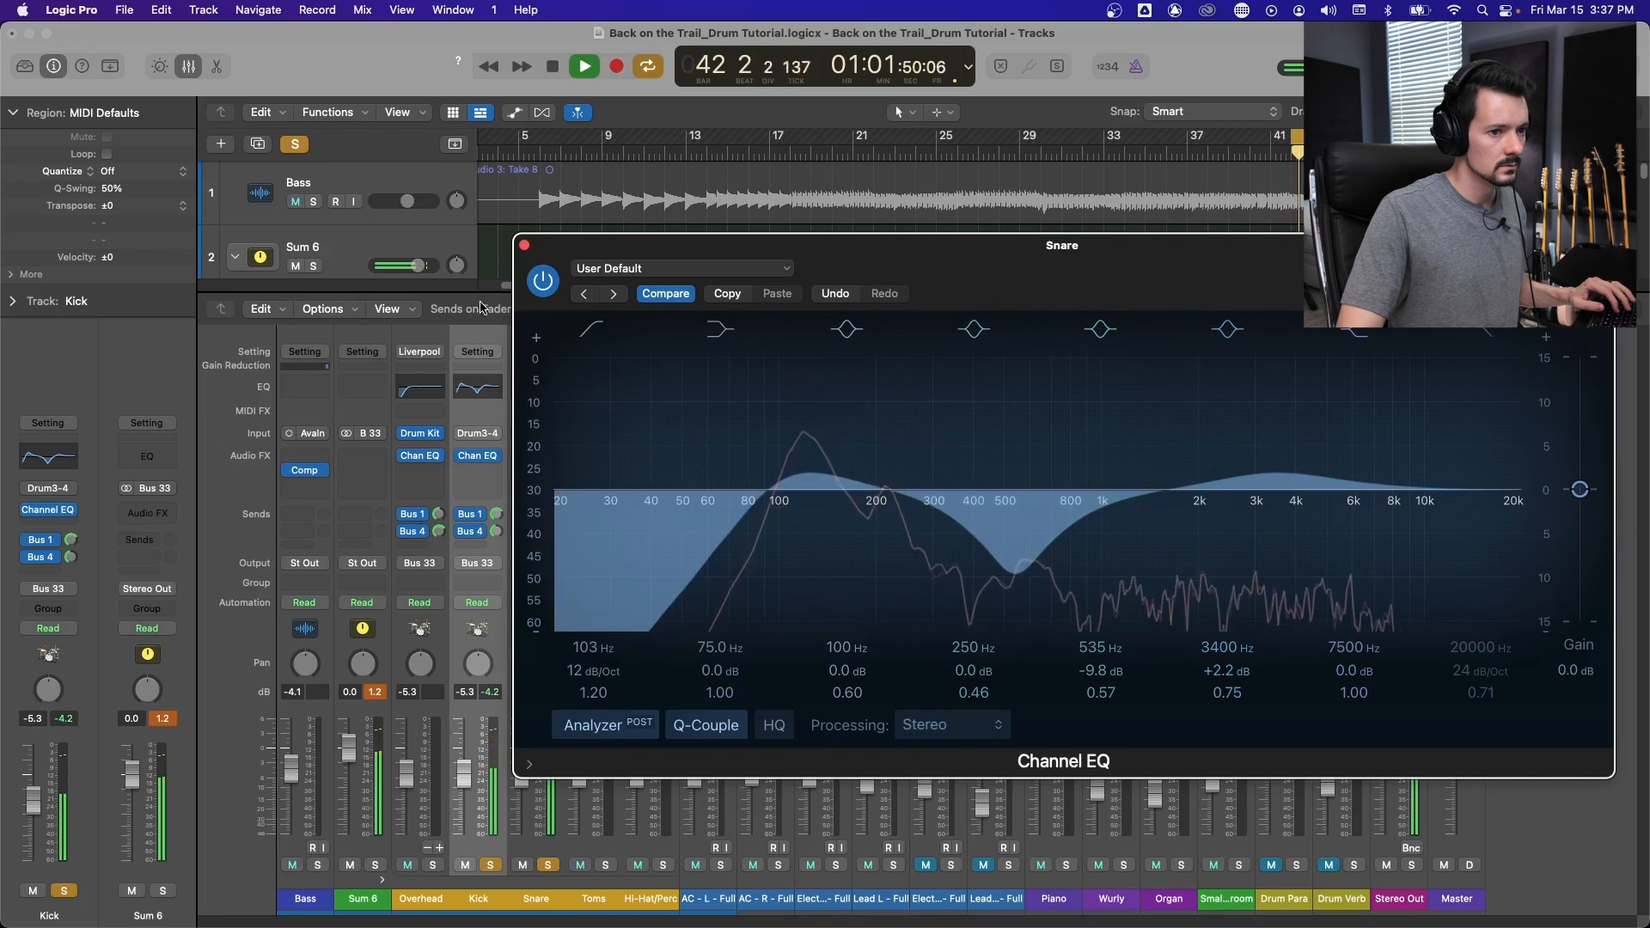
click(524, 245)
Switch the solo from the Snare to the Toms and play them together with the Kick.
click(547, 868)
key(space)
scroll(891, 220, down, 5)
scroll(890, 220, up, 4)
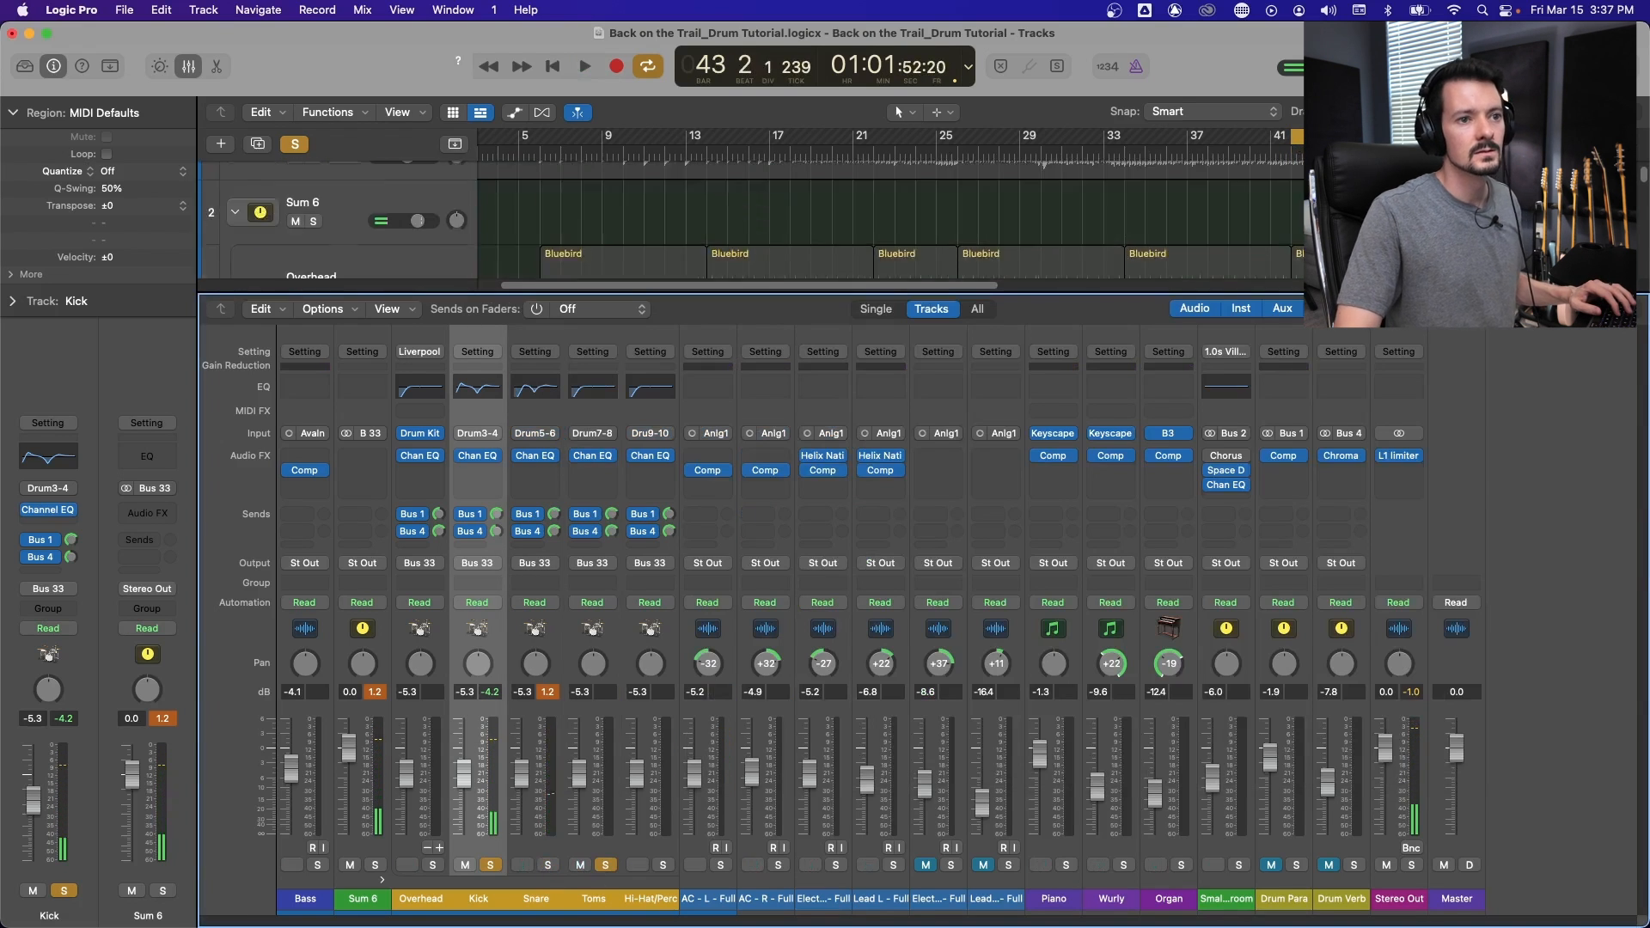
key(space)
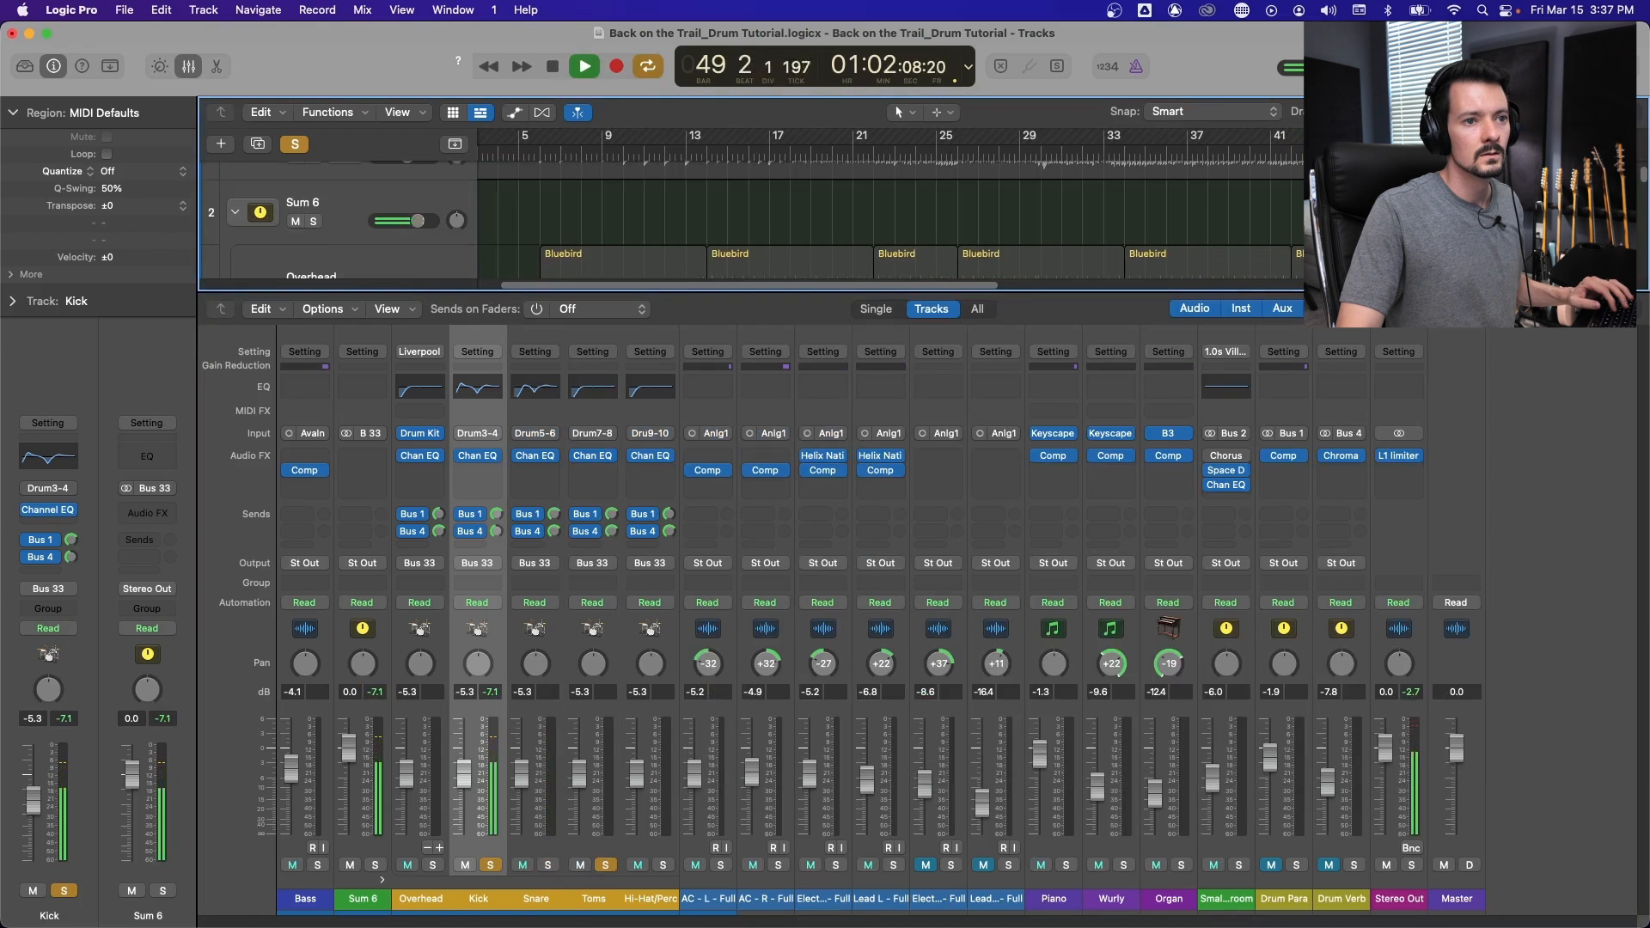
Move the cycle start to about bar 41 and set the Toms' Channel EQ high-pass filter to 66.5 Hz with Q 1.20 during playback.
drag(1449, 136, 1281, 136)
key(space)
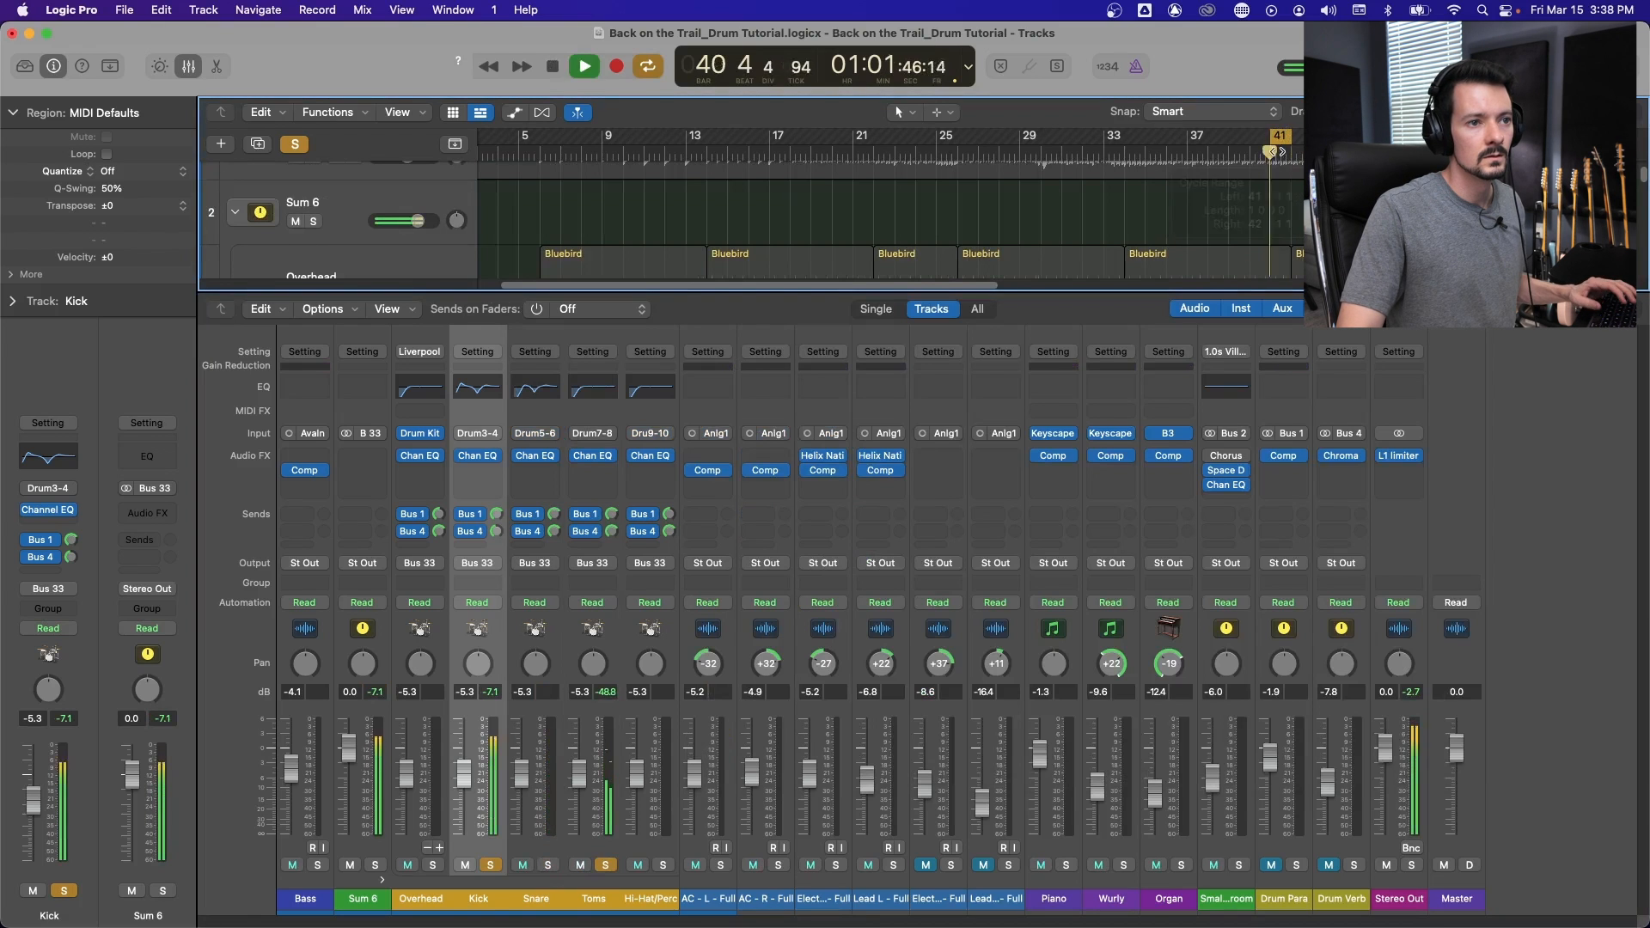
key(space)
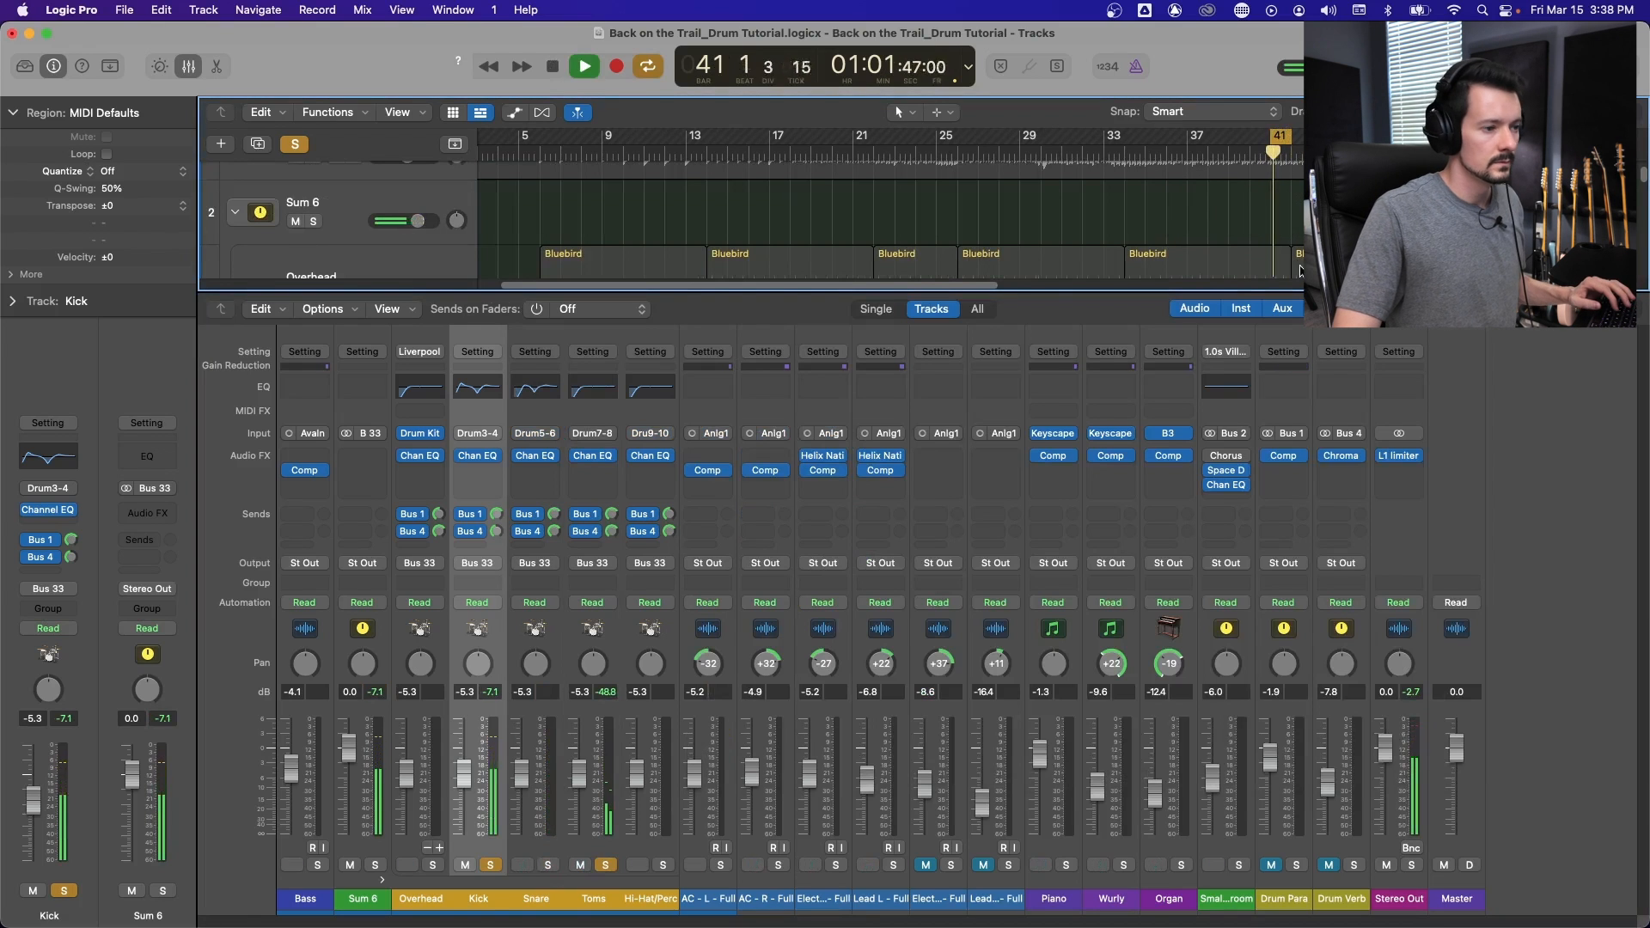
click(598, 459)
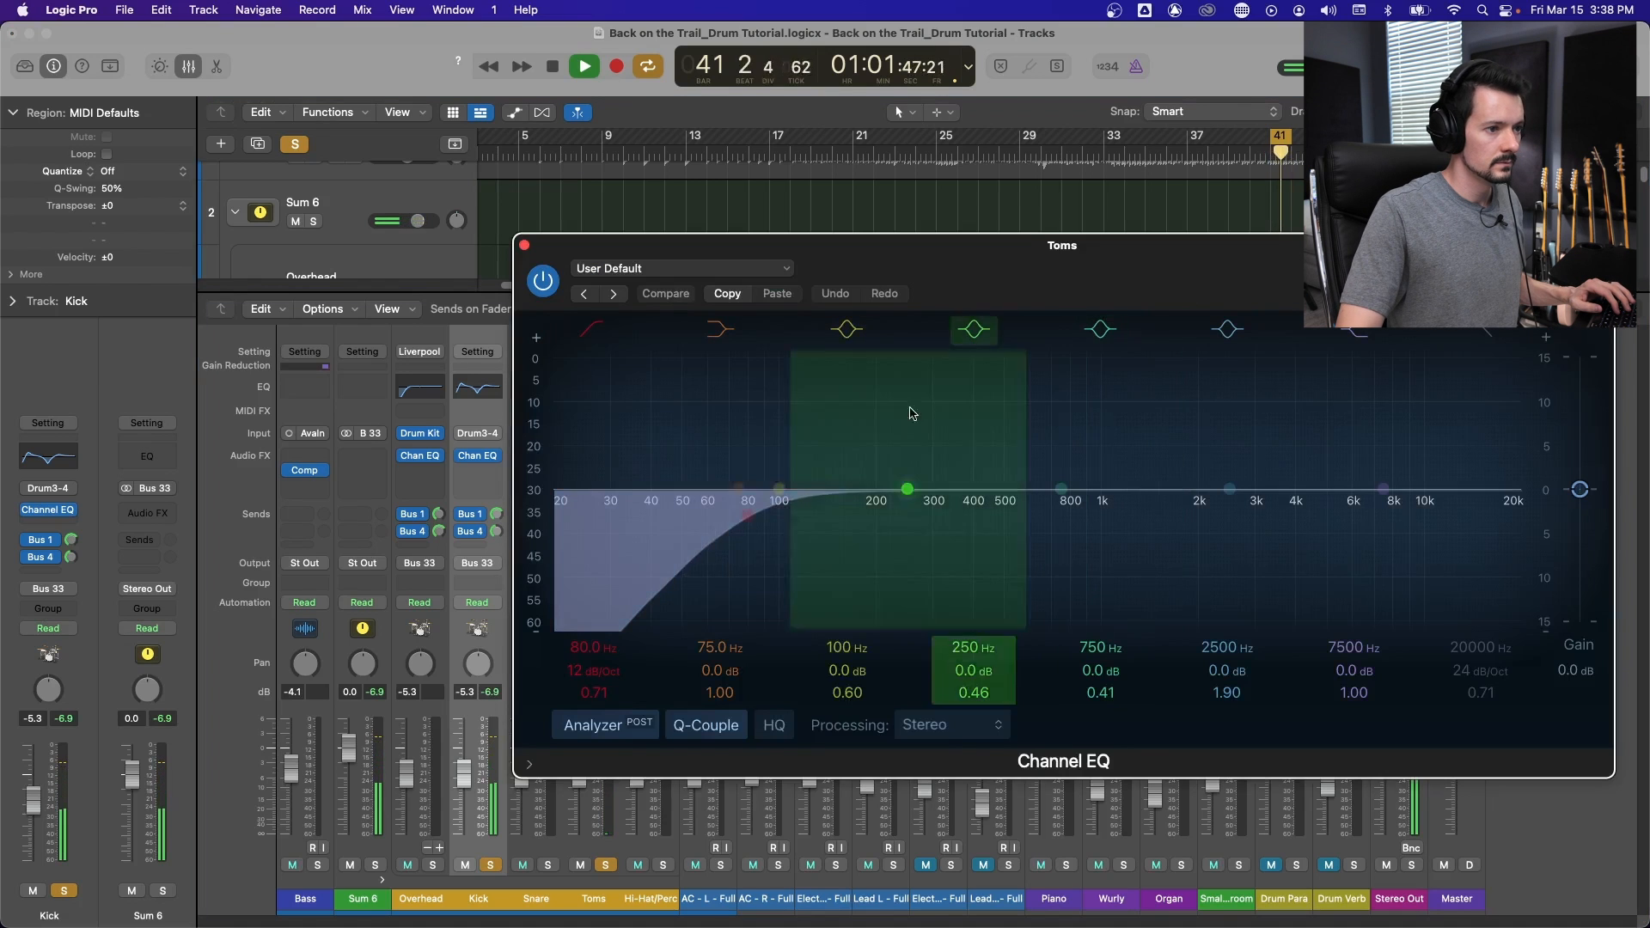
mouse_move(701, 526)
mouse_down()
mouse_move(627, 523)
mouse_move(700, 485)
mouse_move(725, 515)
mouse_up()
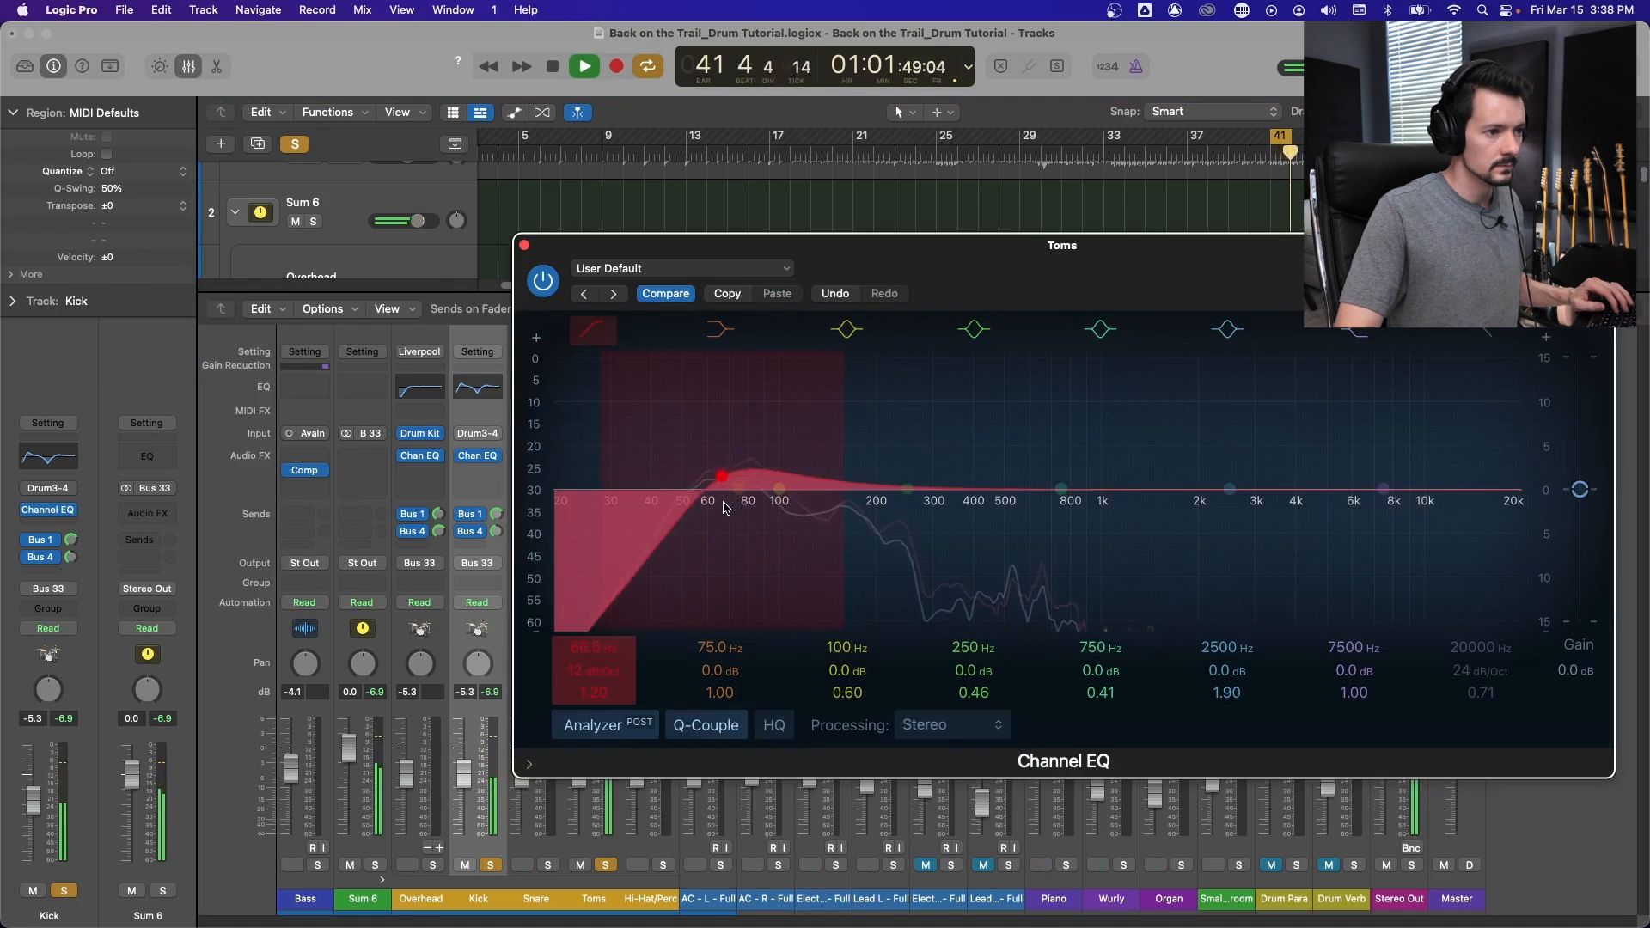
Cut the Toms EQ by 9.7 dB at 570 Hz with Q 0.48, boost it by 2.8 dB at 3180 Hz with Q 0.71, and close it.
drag(1063, 489, 1022, 372)
drag(1107, 693, 1095, 673)
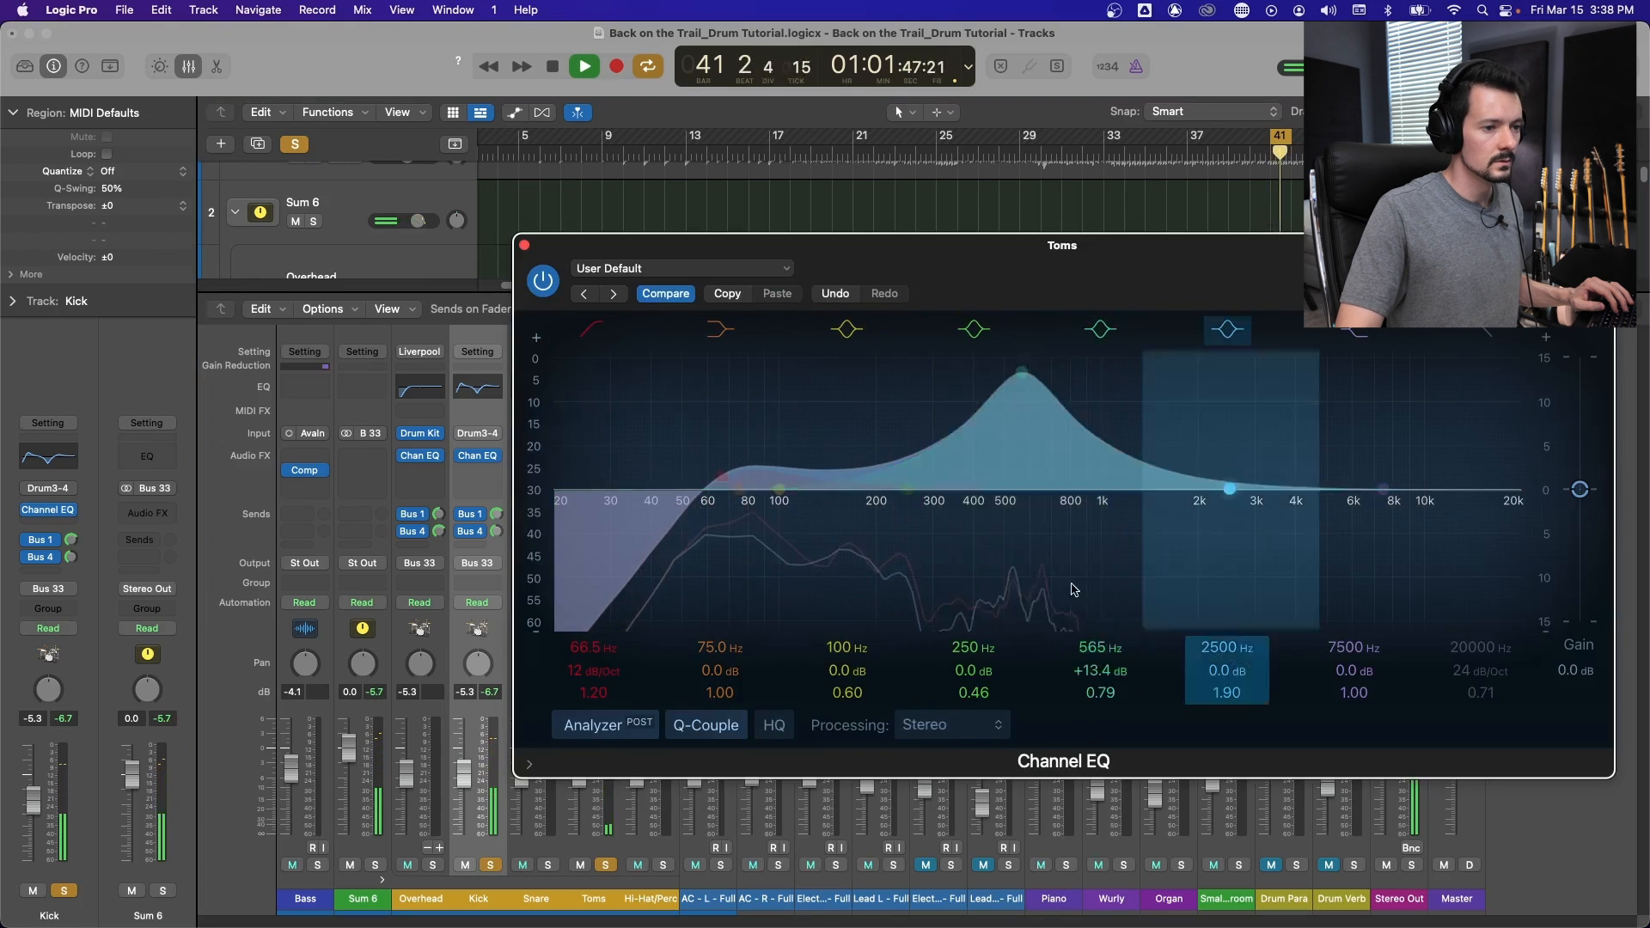
drag(1022, 371, 1022, 574)
drag(1265, 475, 1256, 438)
drag(1247, 700, 1230, 695)
mouse_move(1231, 454)
mouse_down()
mouse_move(1289, 394)
mouse_move(1264, 398)
mouse_move(1252, 462)
mouse_move(1227, 465)
mouse_move(1260, 466)
mouse_up()
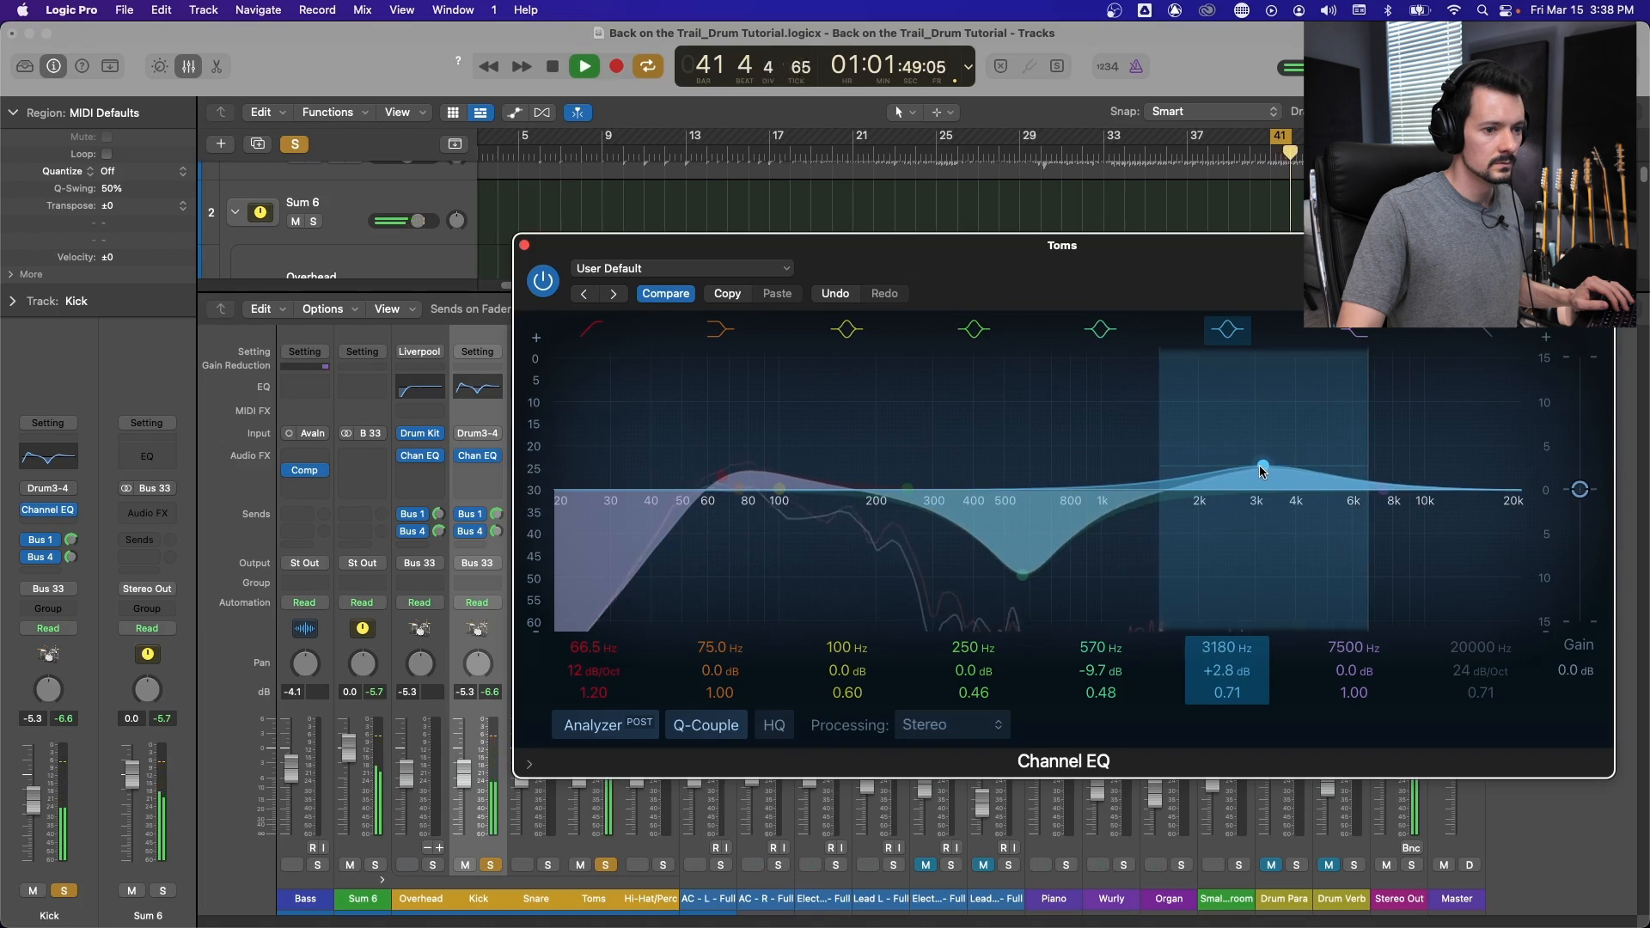
key(super+w)
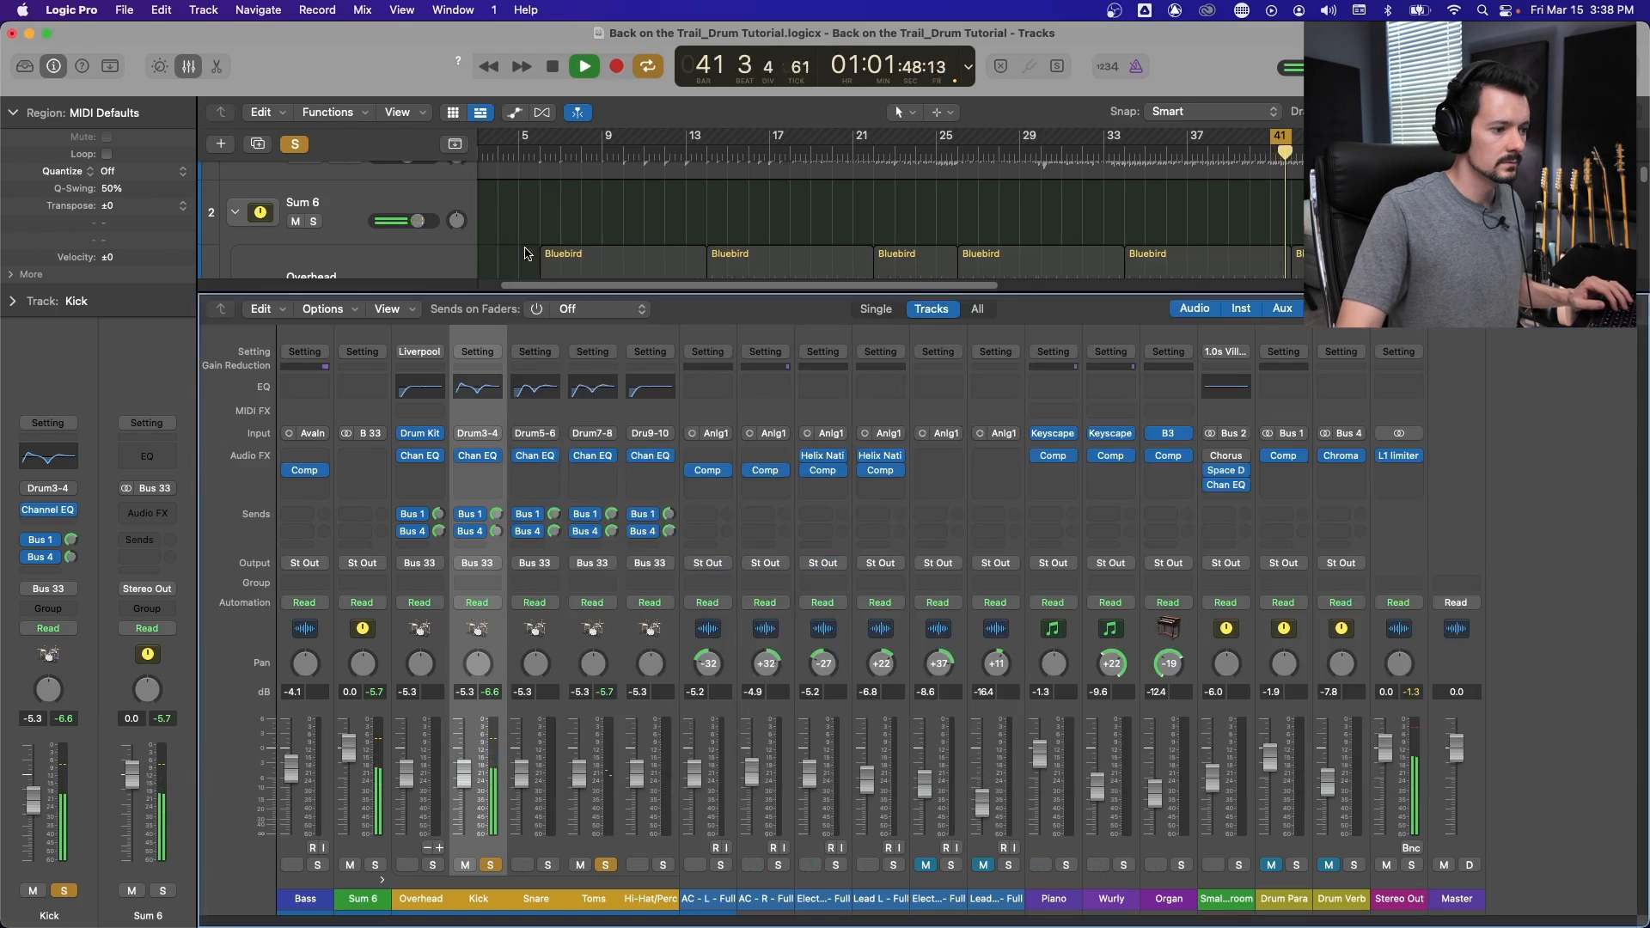
Switch the solo from the Kick and Toms to the Hi-Hat/Perc channel and restart playback.
click(490, 865)
key(space)
drag(1274, 142, 1113, 144)
key(space)
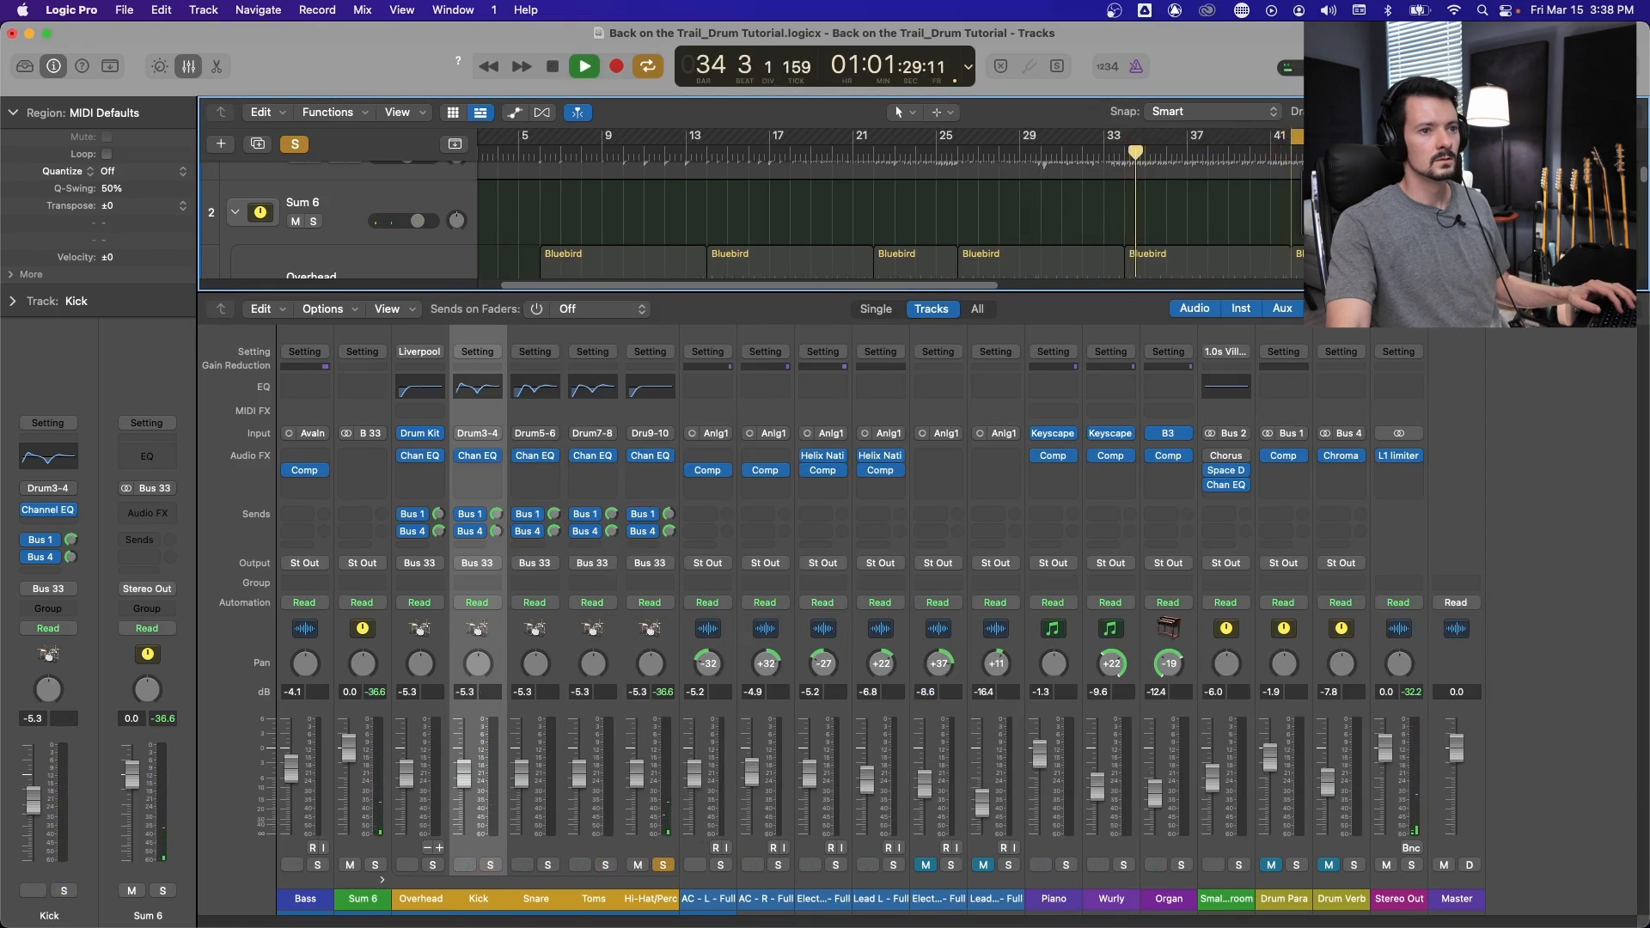
key(space)
key(space)
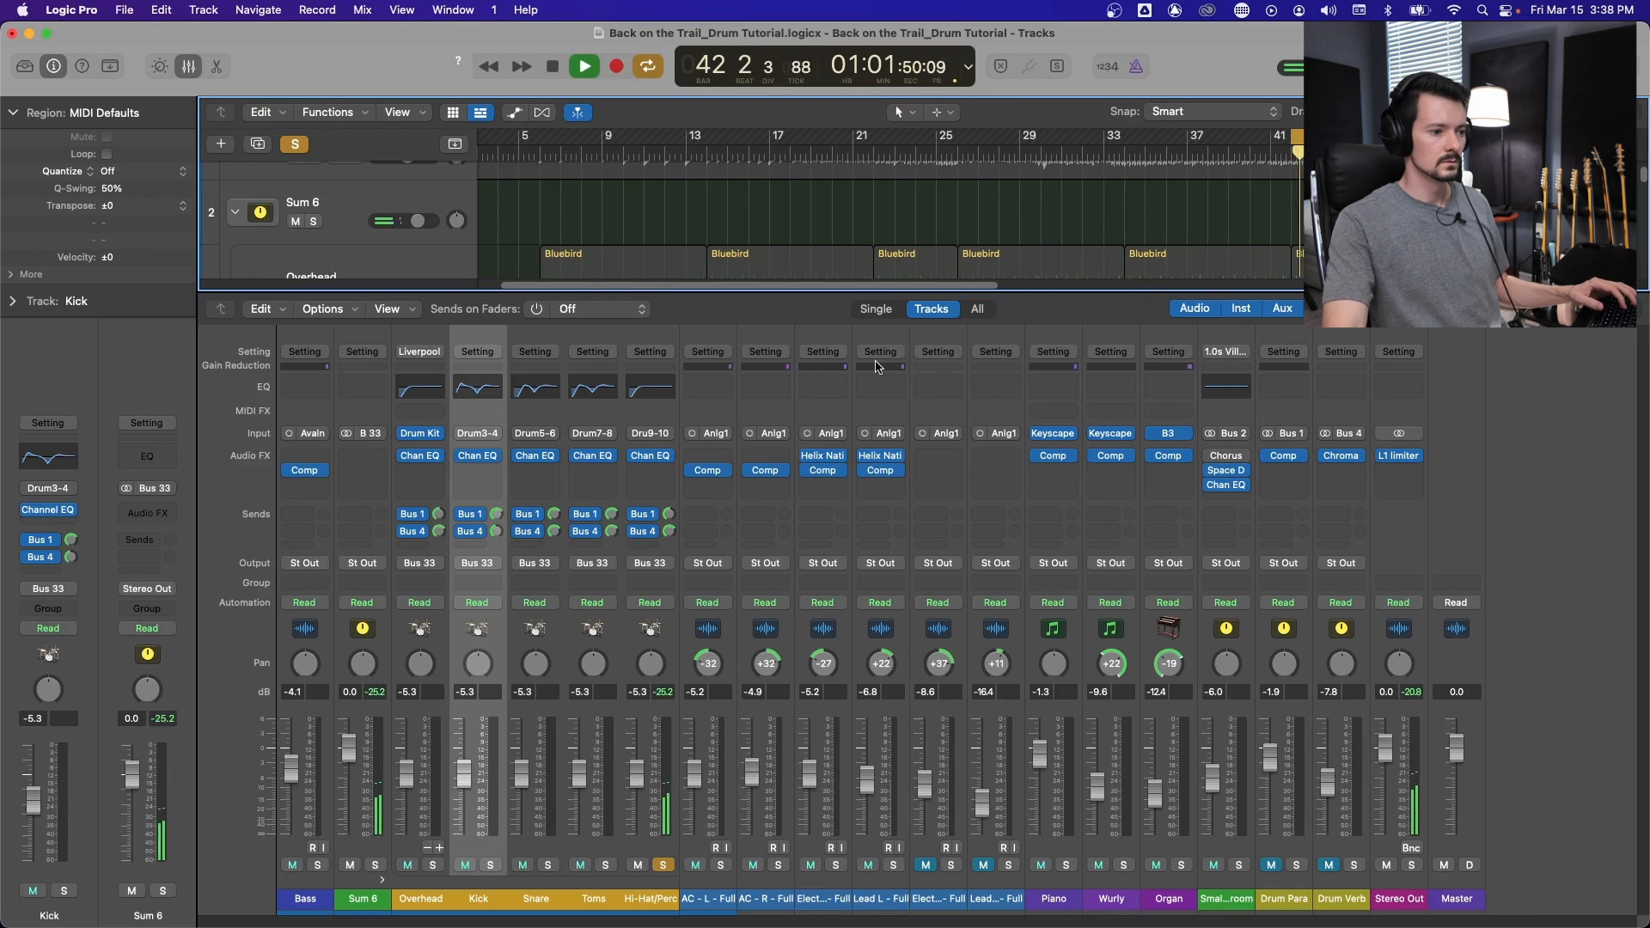
Set the Hi-Hat/Perc EQ high-pass filter to 158 Hz with Q 0.64 and cut 4.3 dB at 452 Hz with Q 0.93.
click(650, 456)
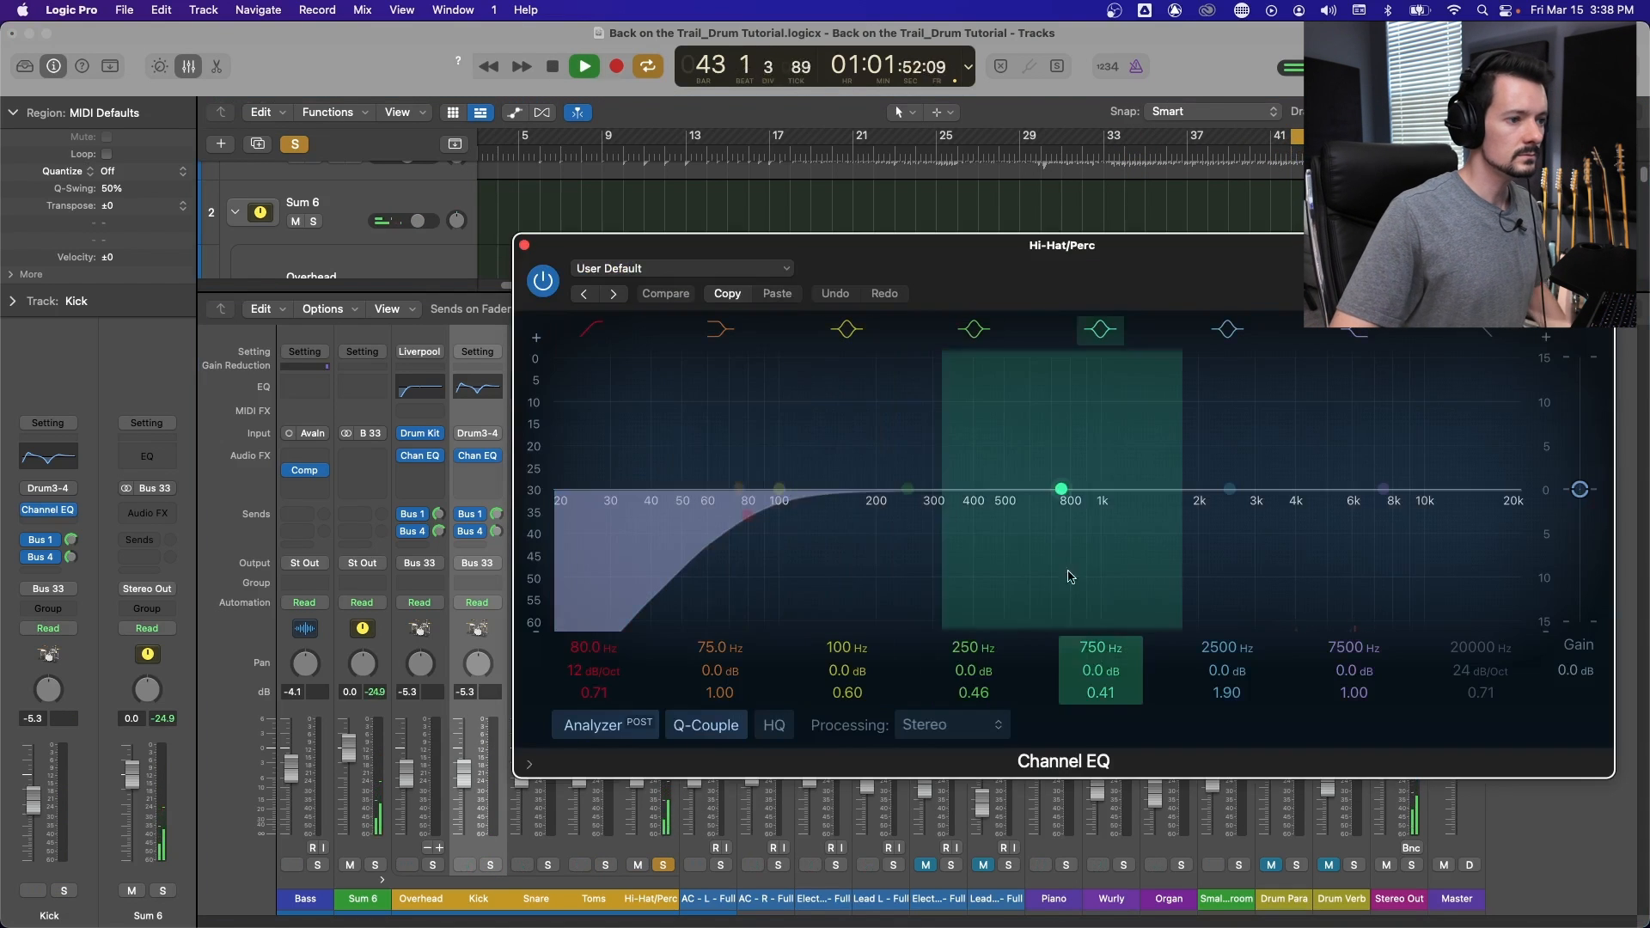
drag(757, 530, 843, 521)
drag(1062, 489, 988, 541)
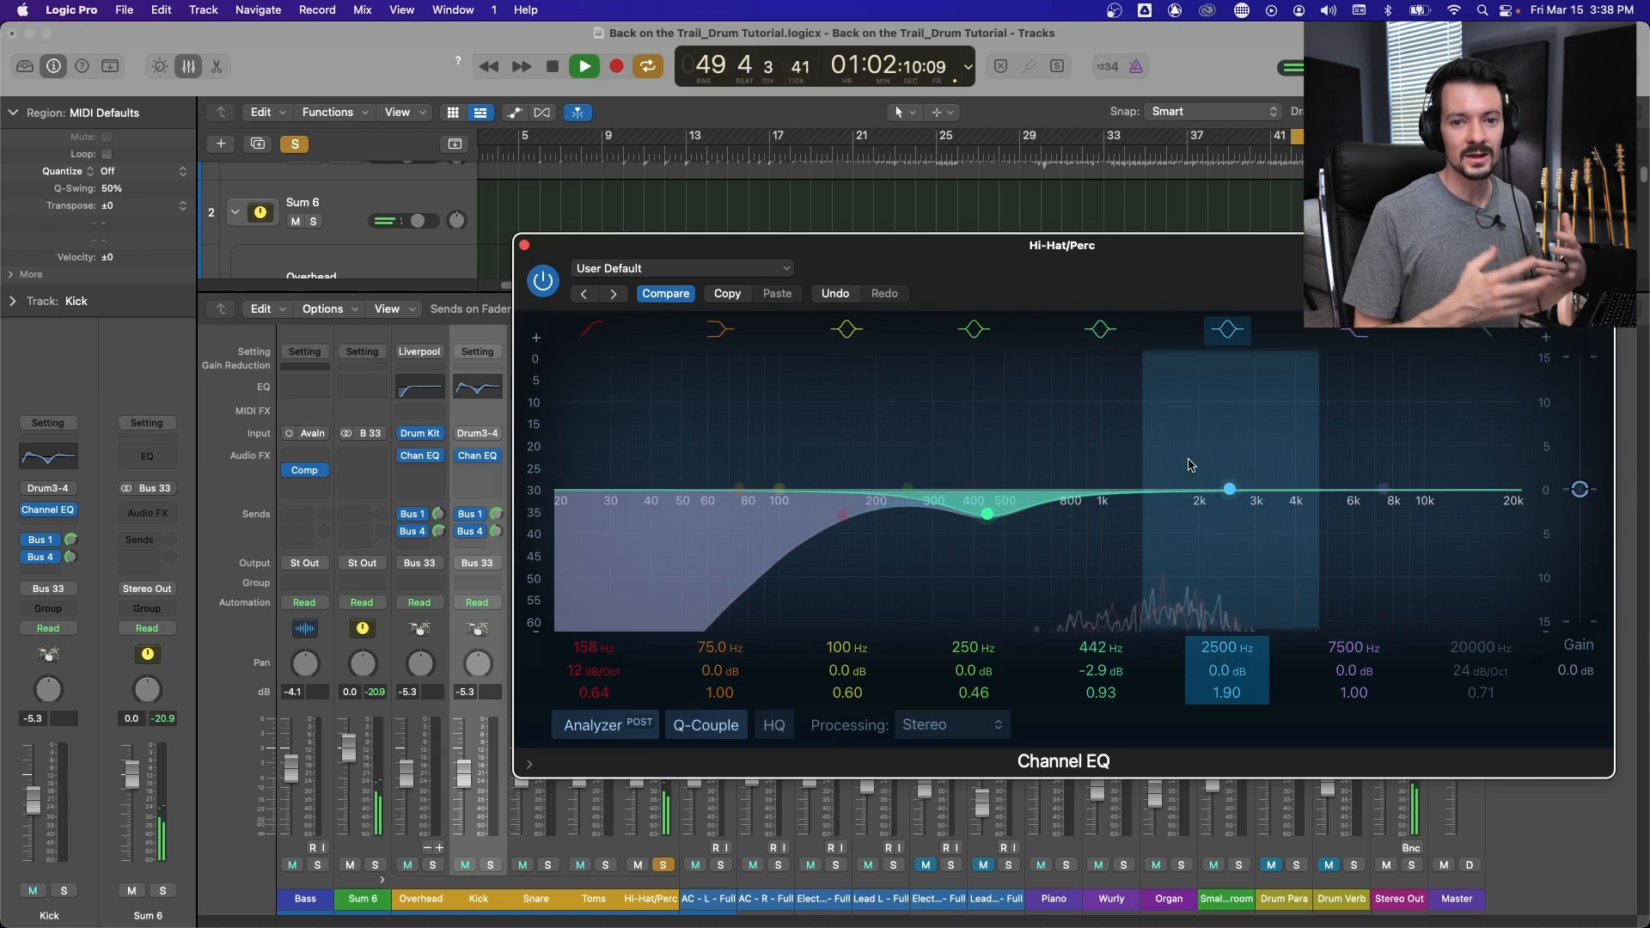
drag(1230, 487, 1188, 488)
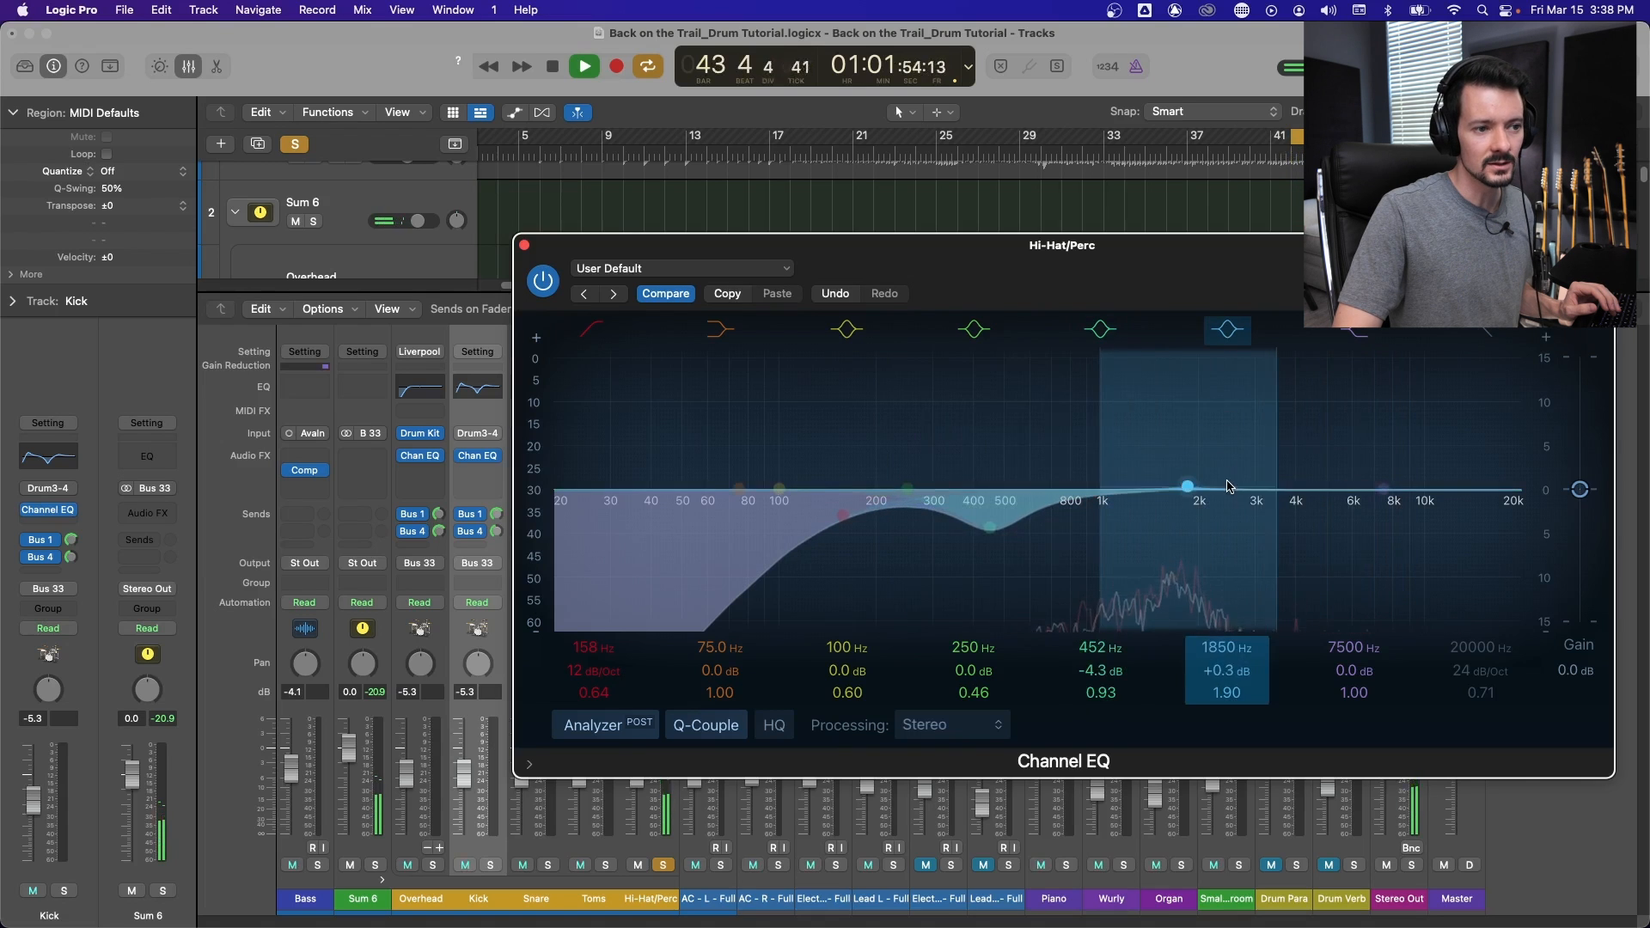
click(1226, 329)
click(524, 245)
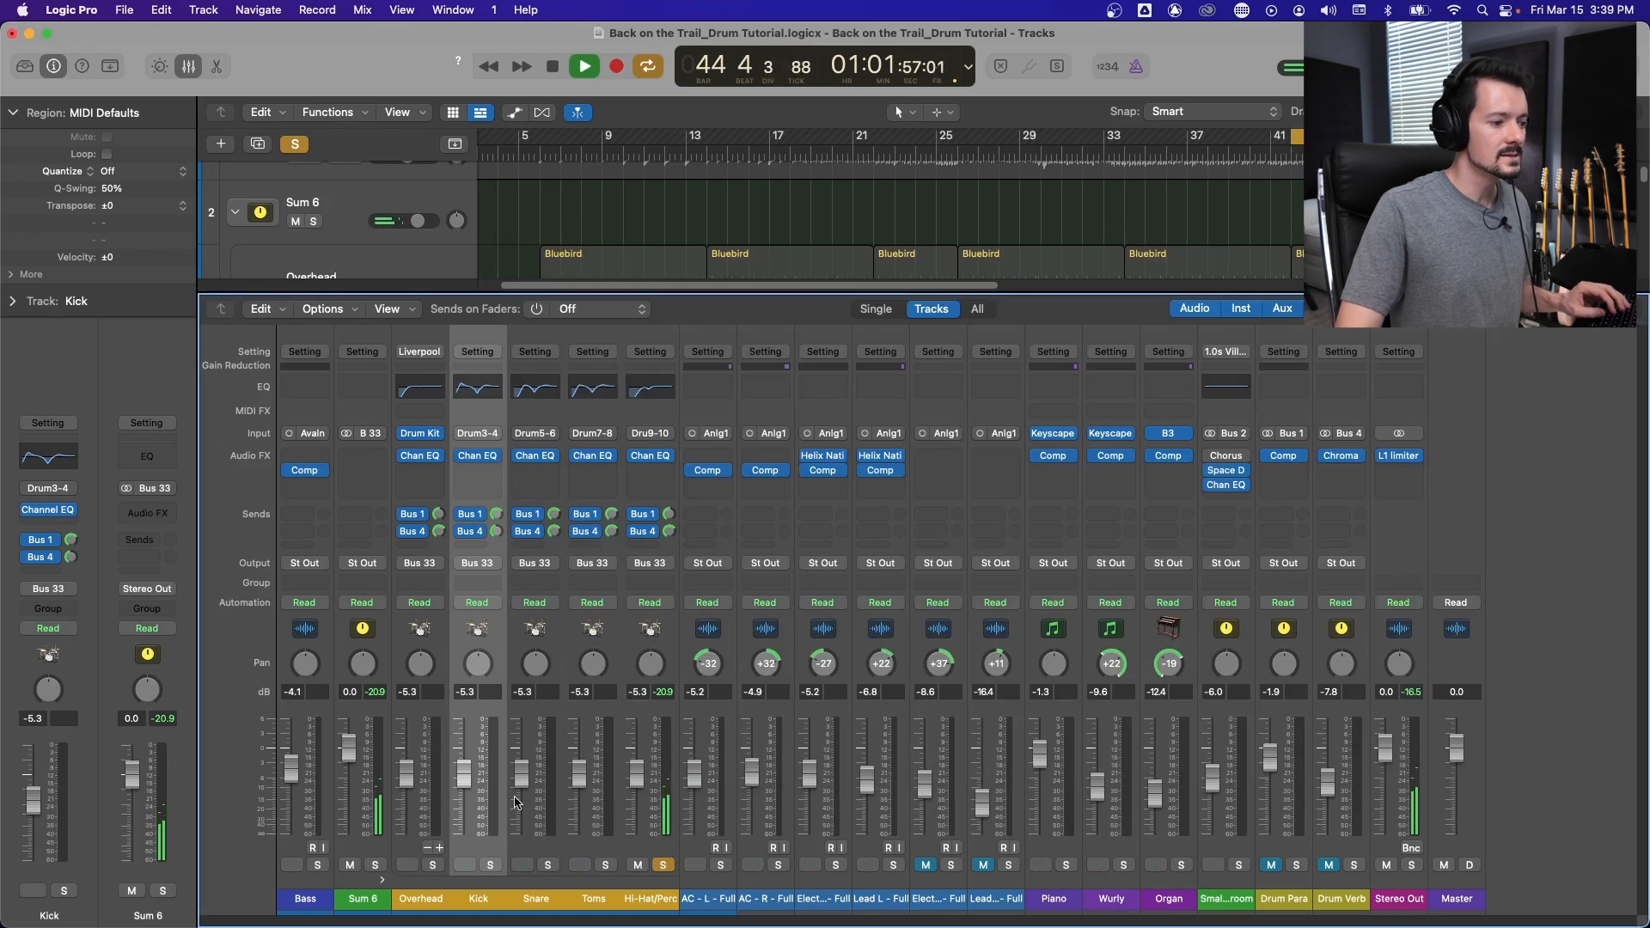
Solo the Overhead over a one-bar loop at bar 42 and set its Channel EQ high-pass filter to 328 Hz with Q 0.71.
click(433, 866)
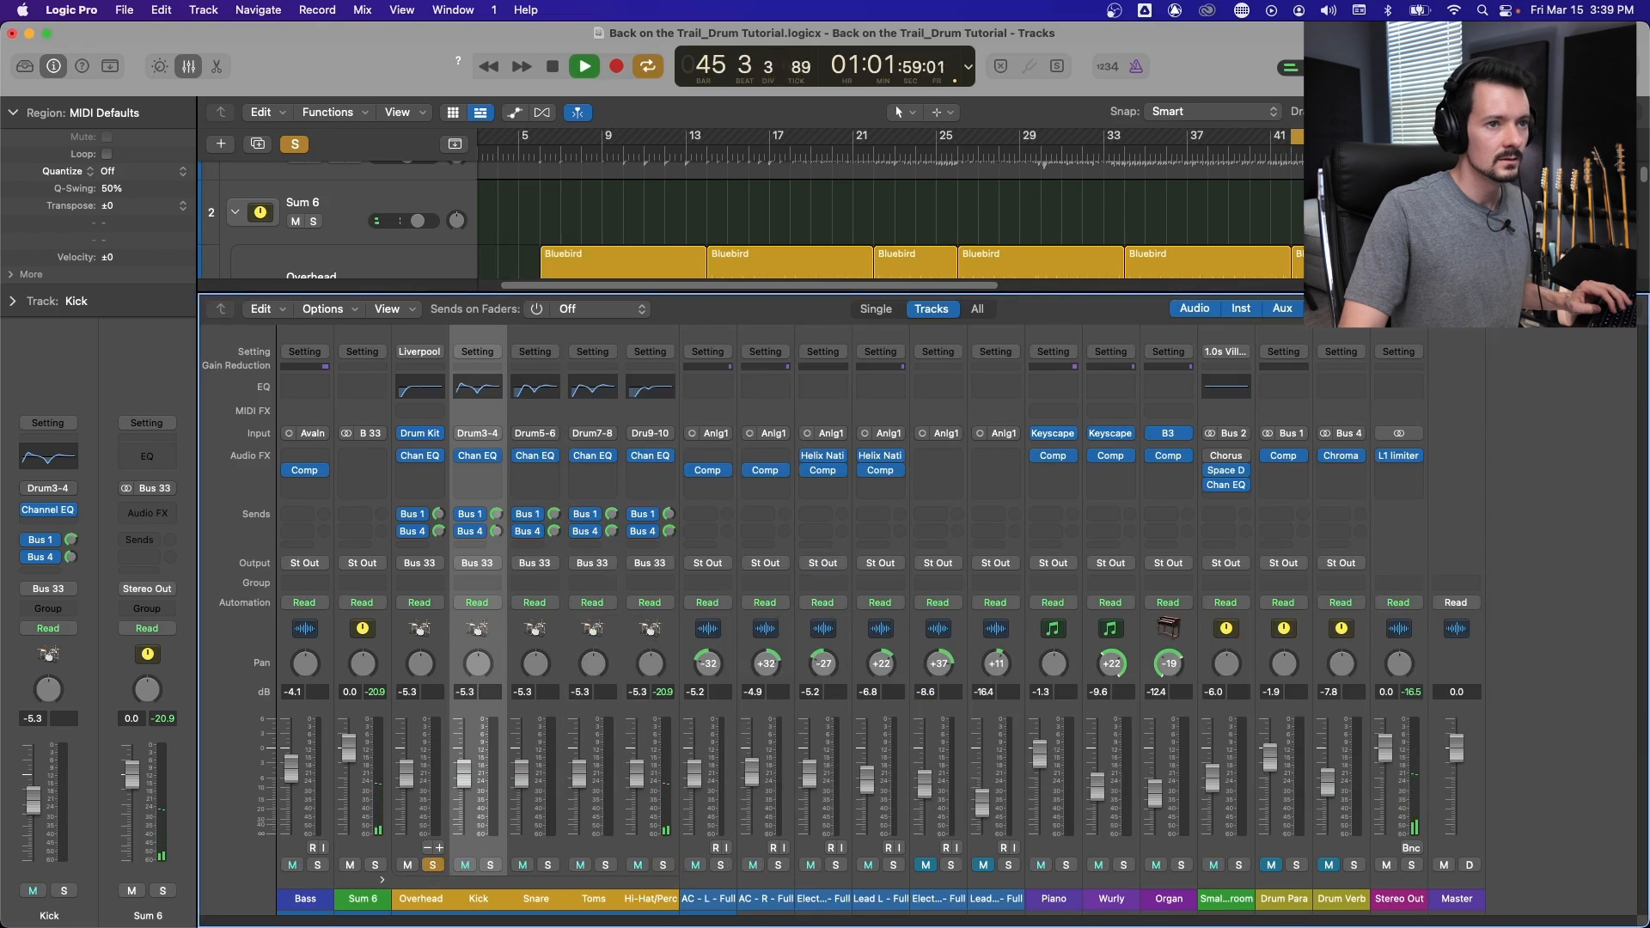
key(space)
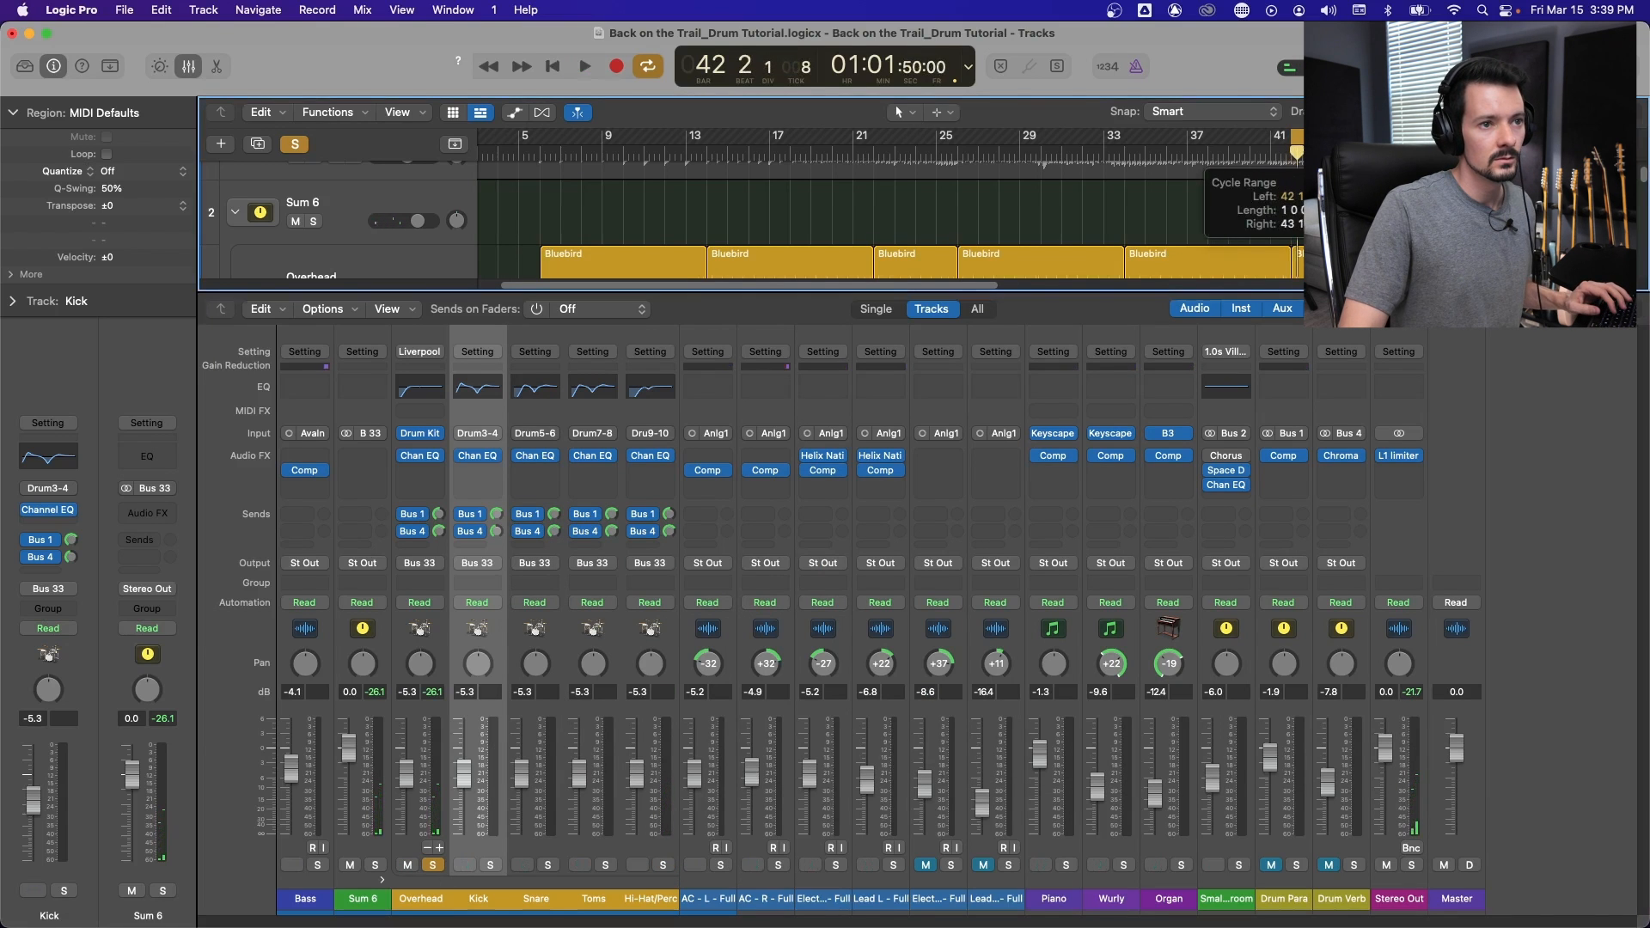
click(418, 459)
key(space)
drag(755, 519, 960, 514)
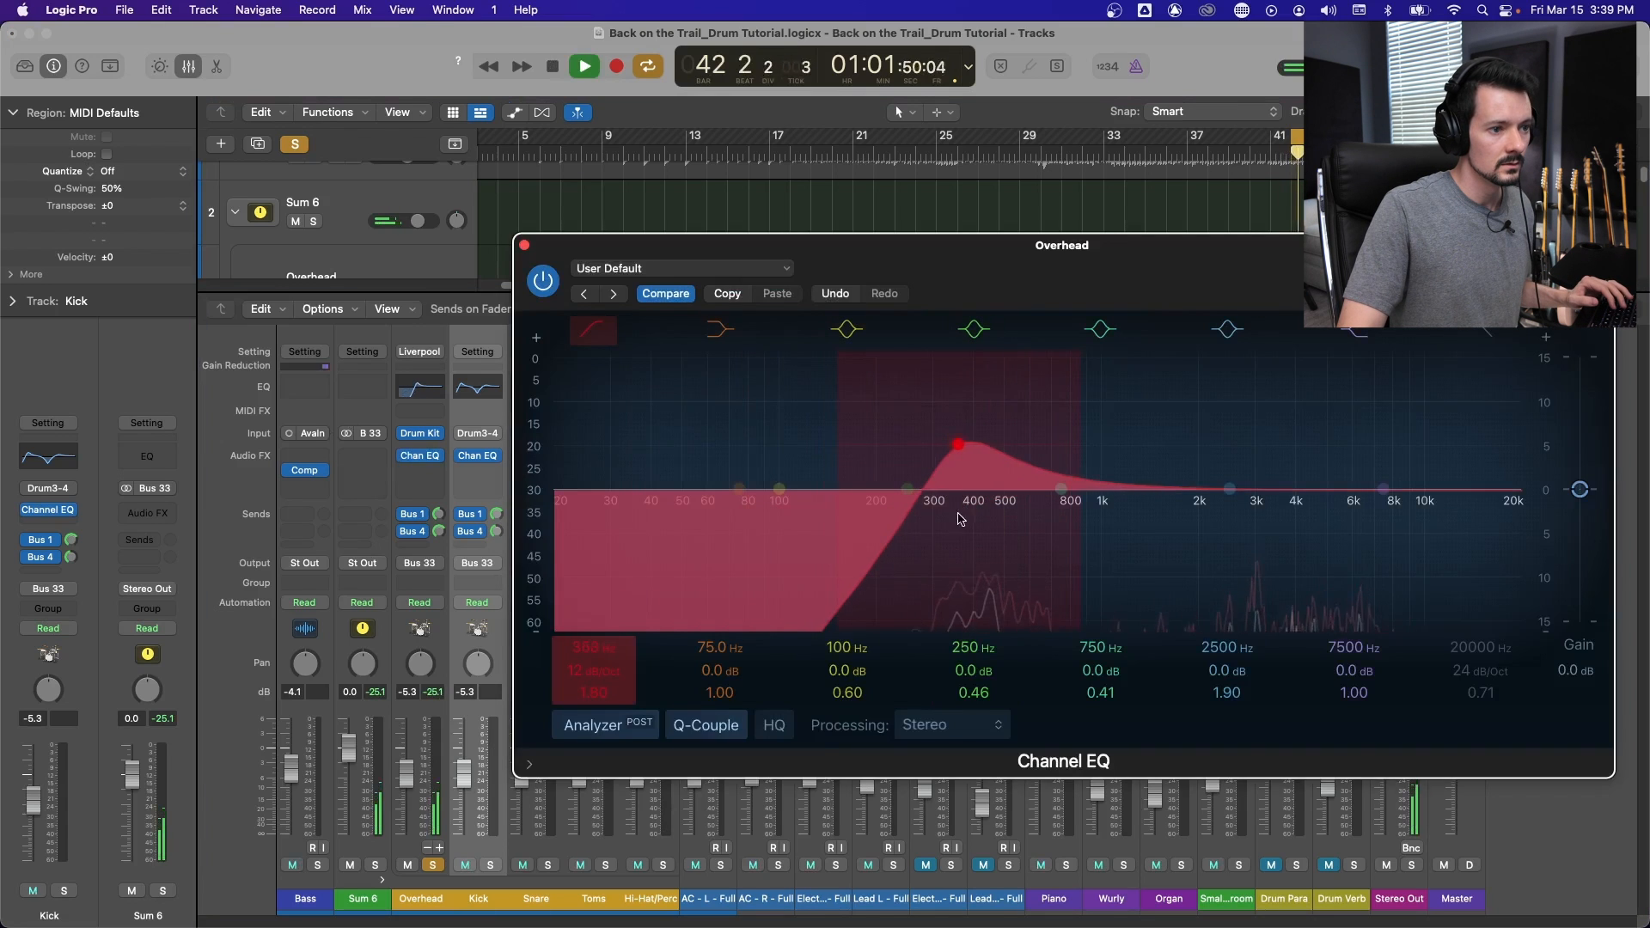
drag(959, 445, 949, 476)
key(space)
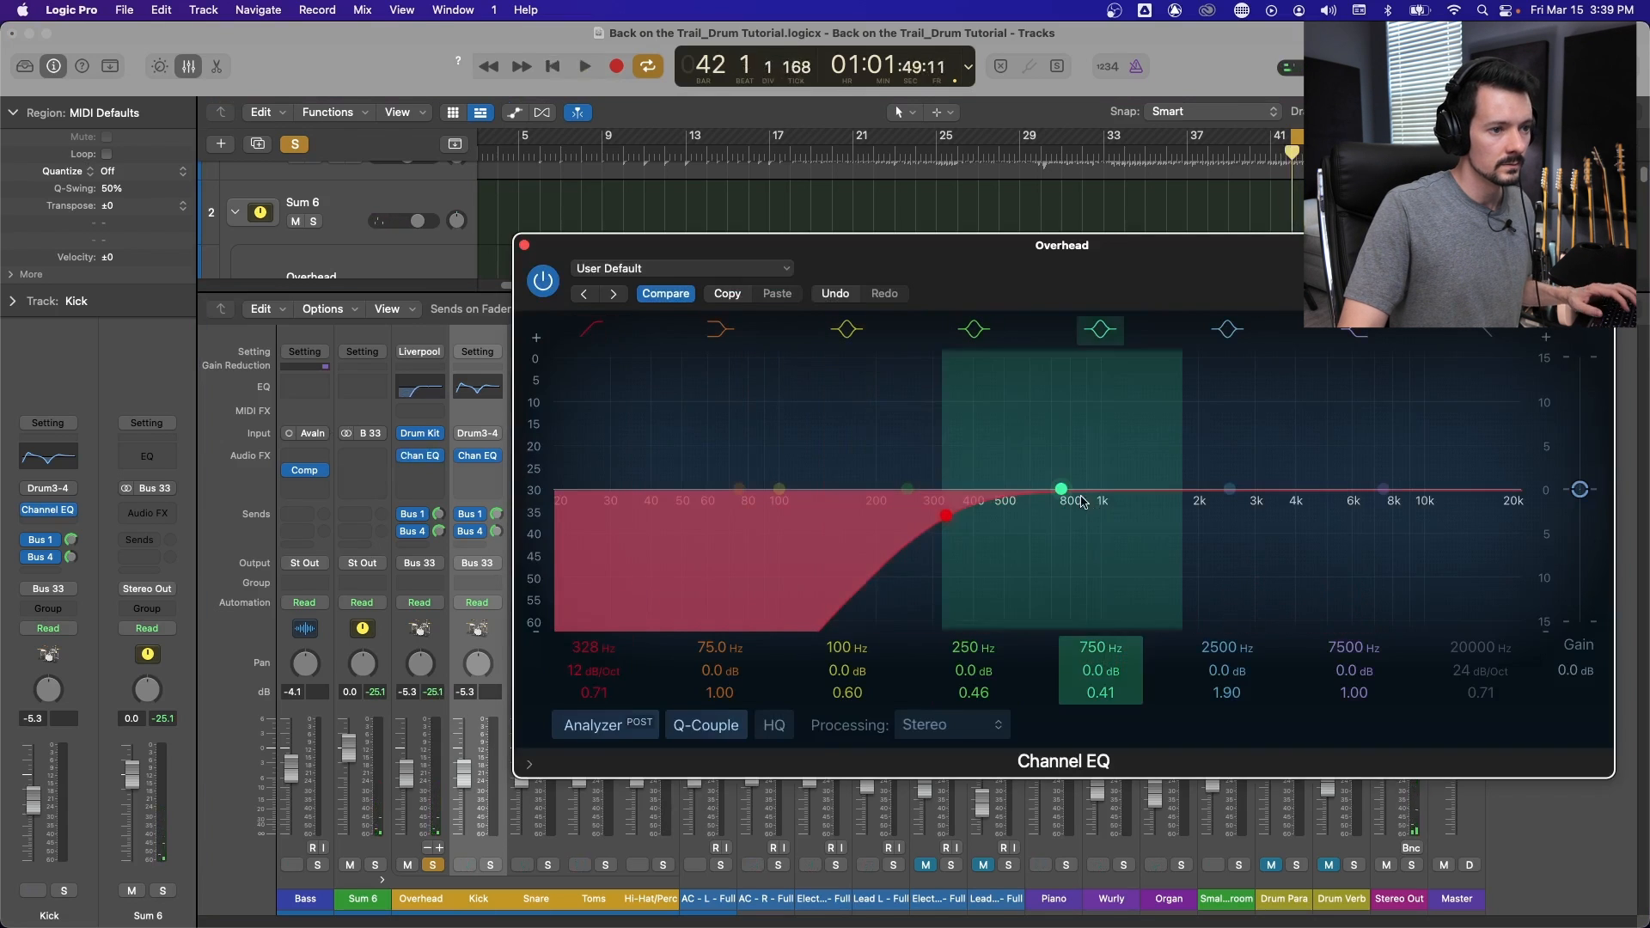
Cut the Overhead EQ by about 4 dB slightly below 740 Hz with Q 0.83 during playback, and close it.
drag(1061, 489, 1055, 444)
key(space)
drag(1101, 691, 1101, 647)
drag(1054, 444, 1052, 559)
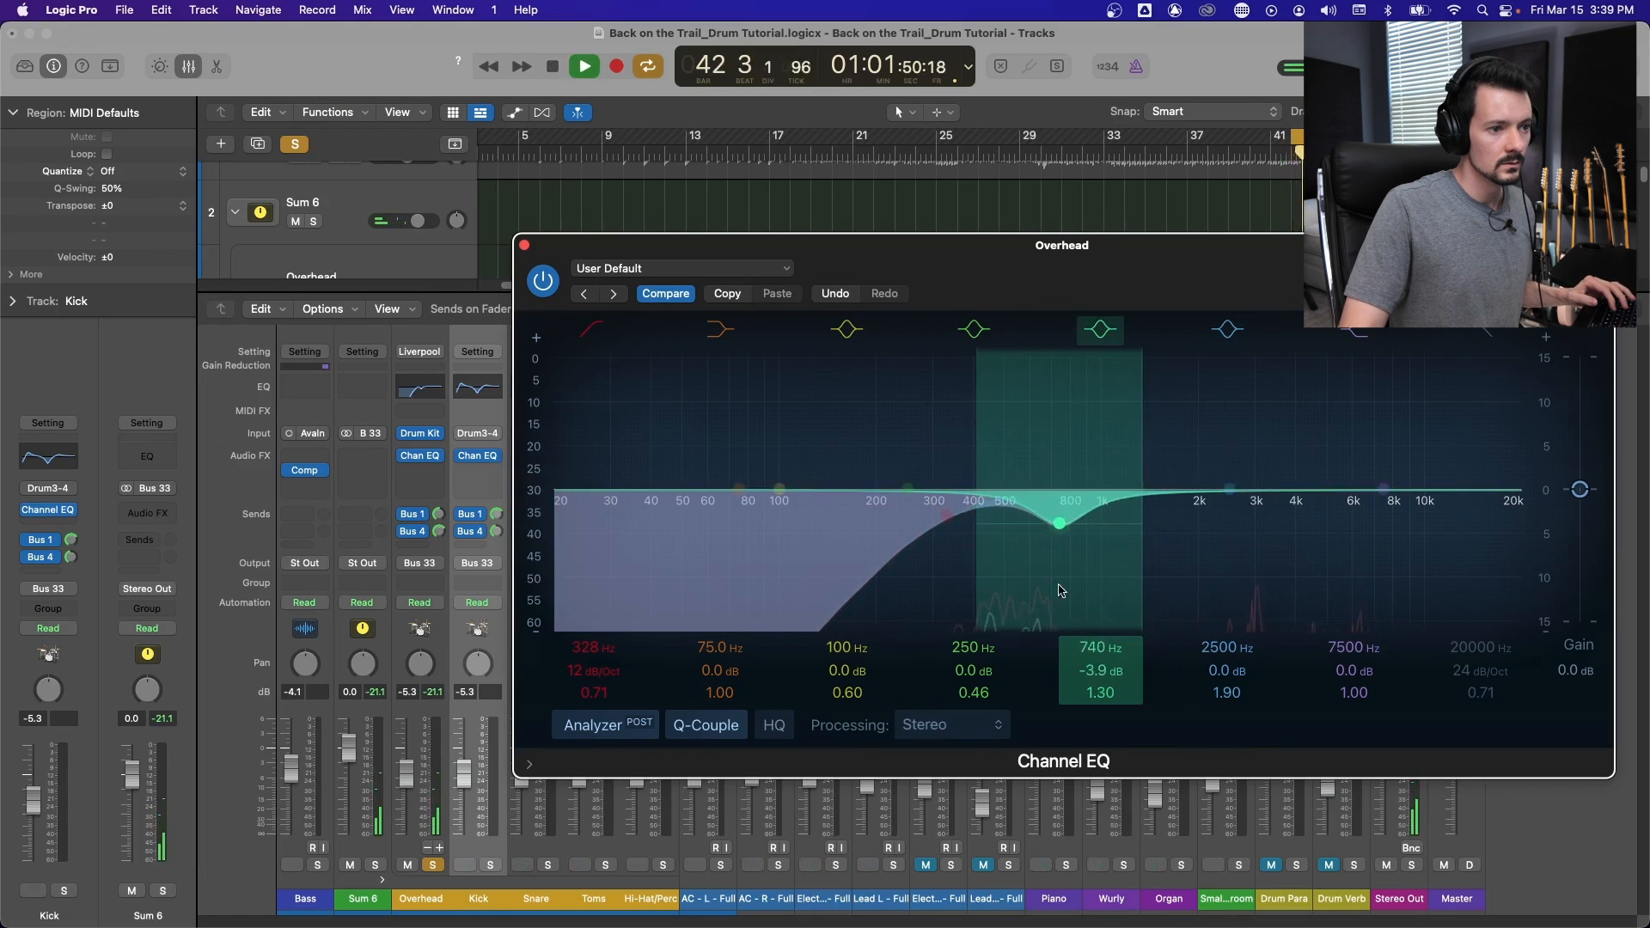
drag(1107, 698, 1107, 712)
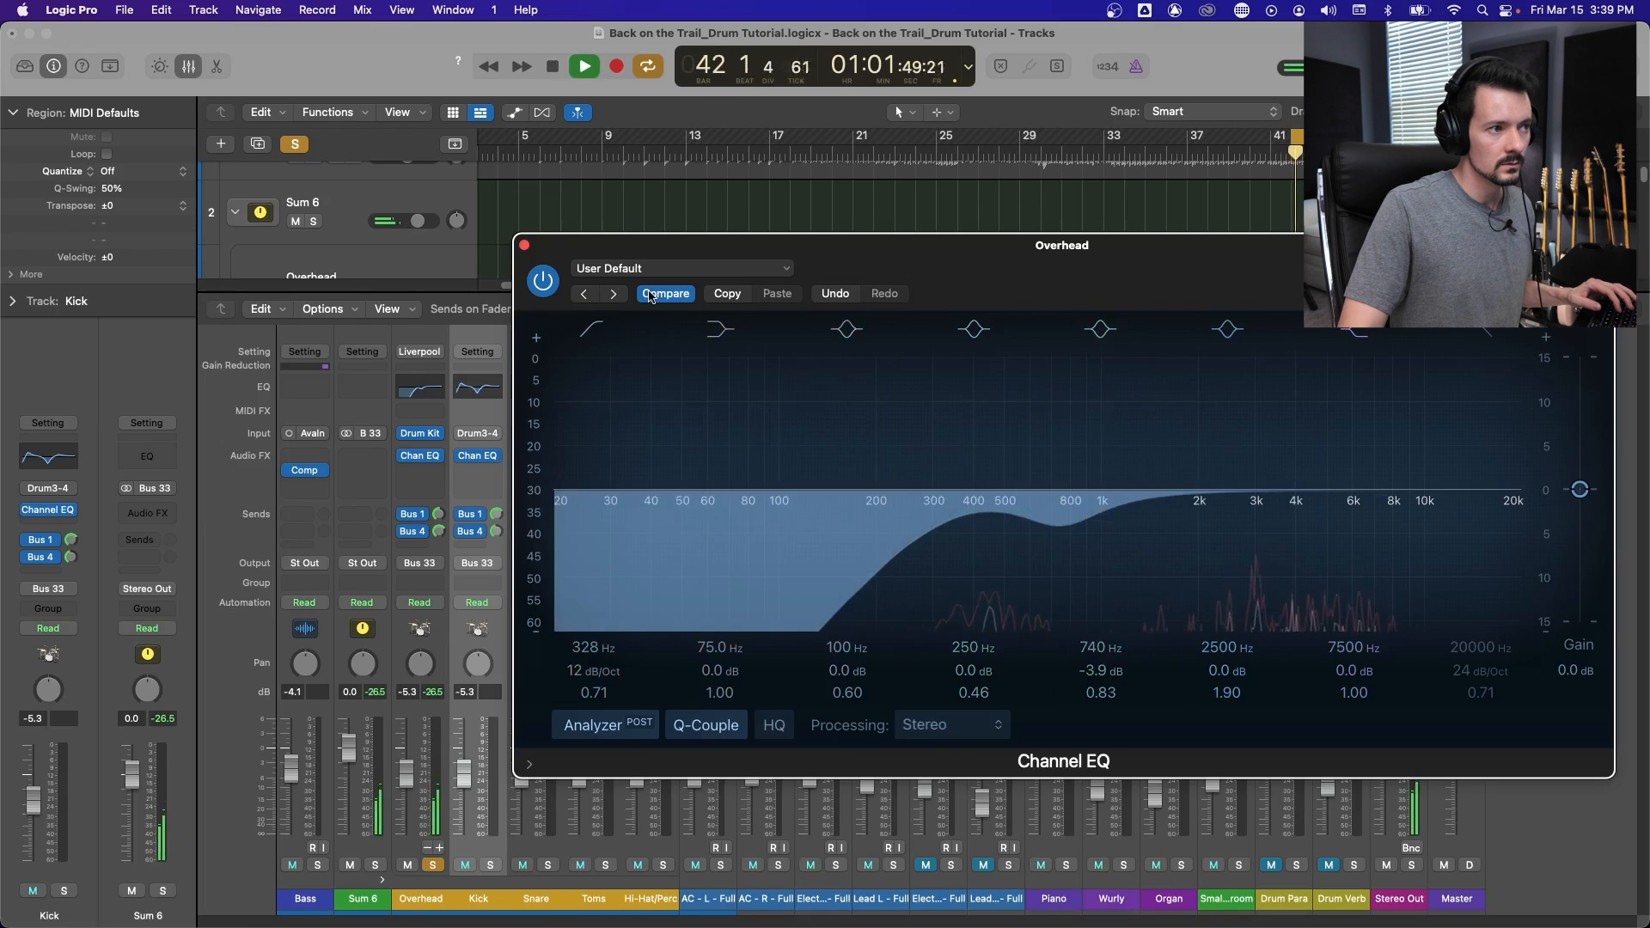
drag(1057, 526, 1041, 527)
click(525, 246)
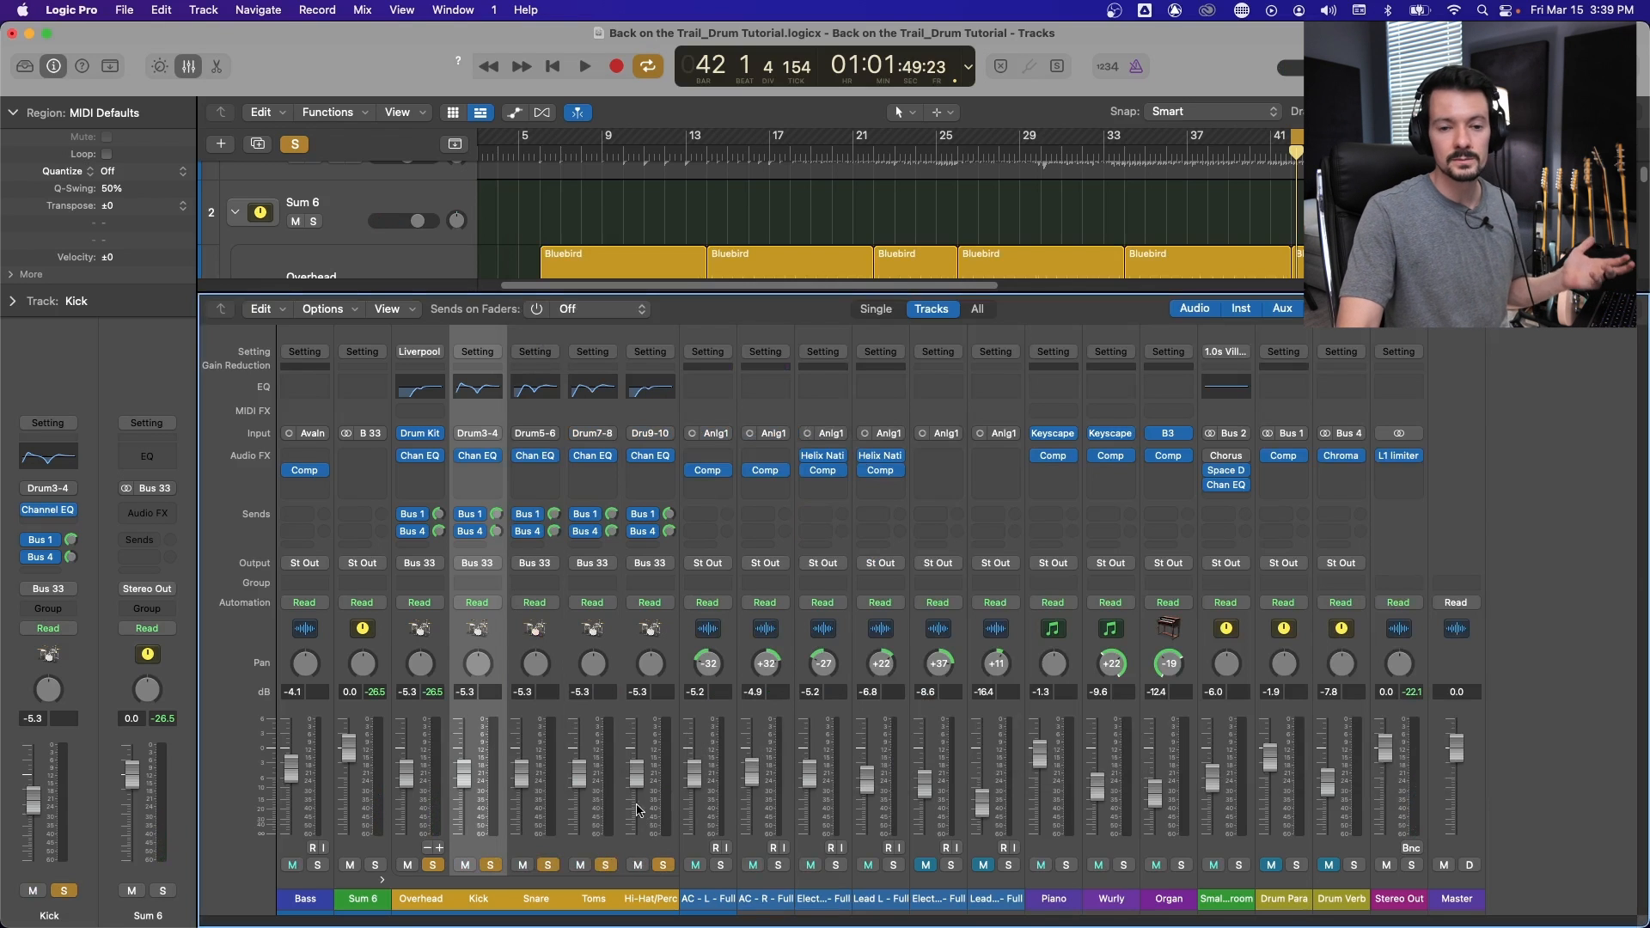
Bypass and re-enable the Channel EQs on all five drum channels together during playback to compare the sound.
click(436, 636)
shift+click(651, 627)
click(403, 455)
key(space)
key(space)
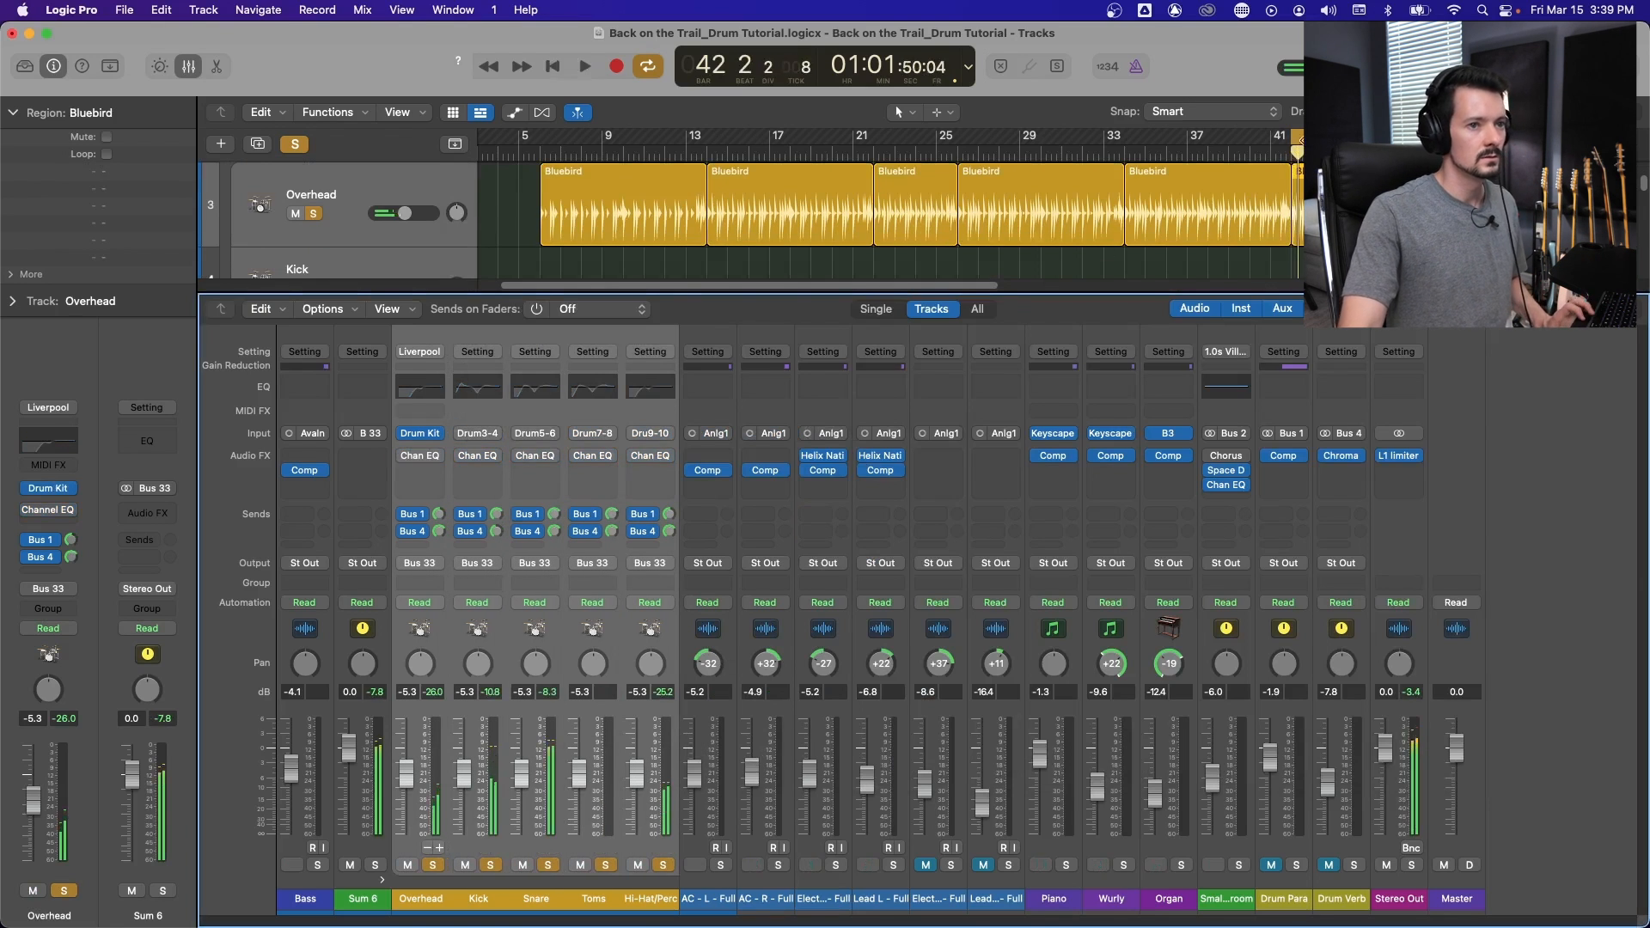
key(space)
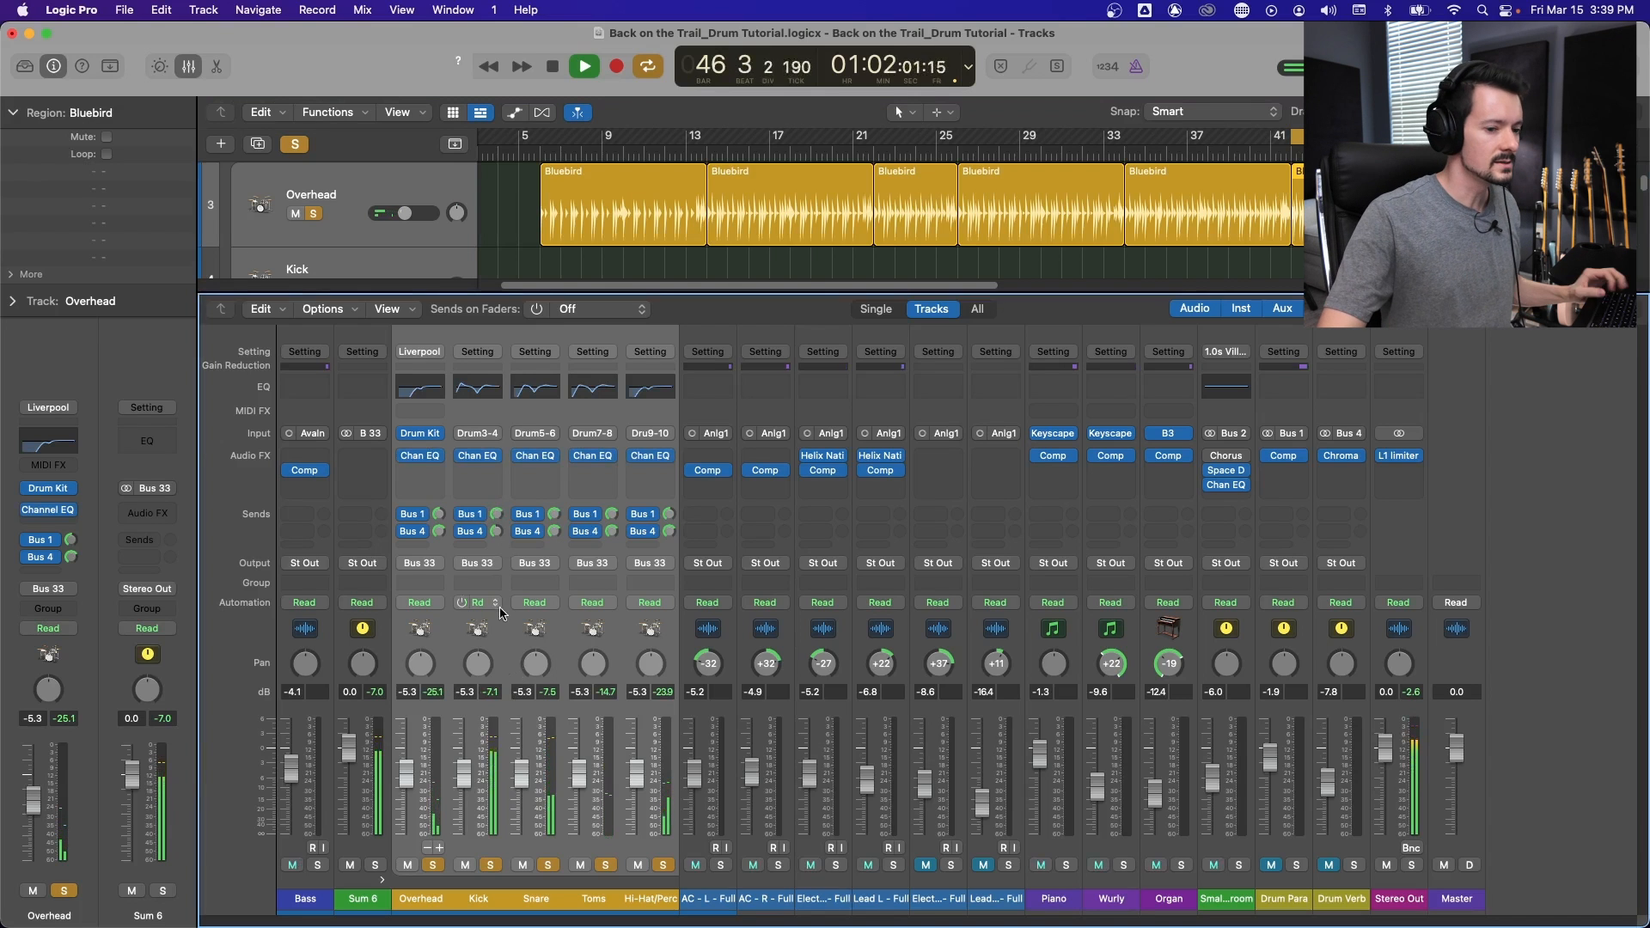
key(space)
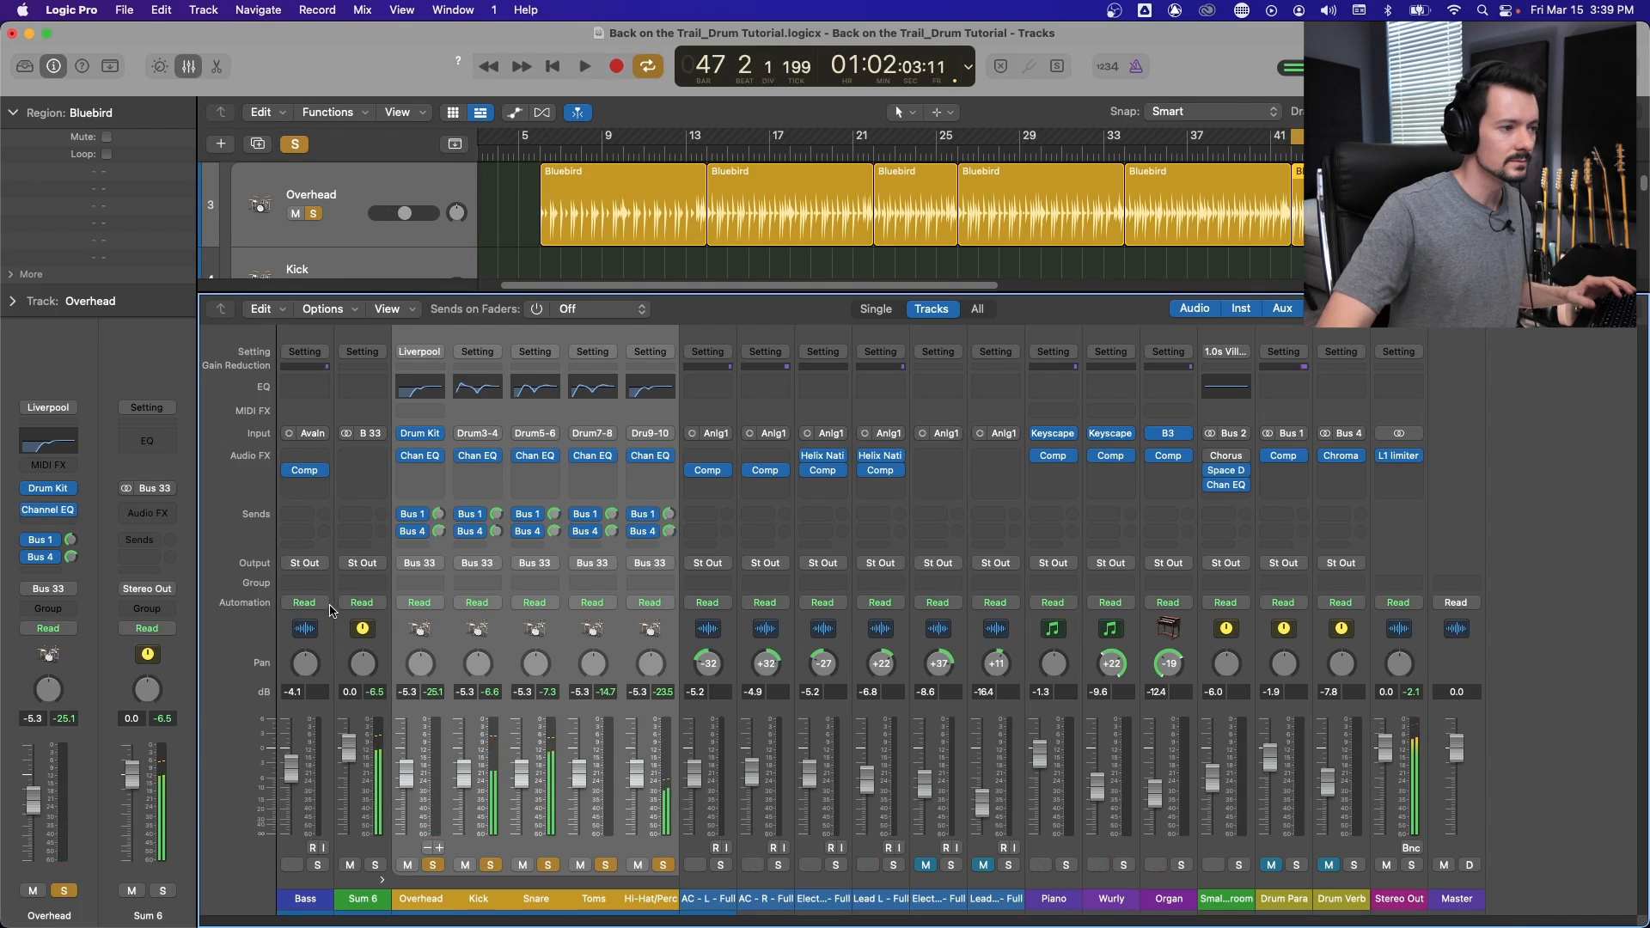
Insert a Studio VCA Compressor after the Channel EQ on the Kick channel and adjust its attack.
click(485, 640)
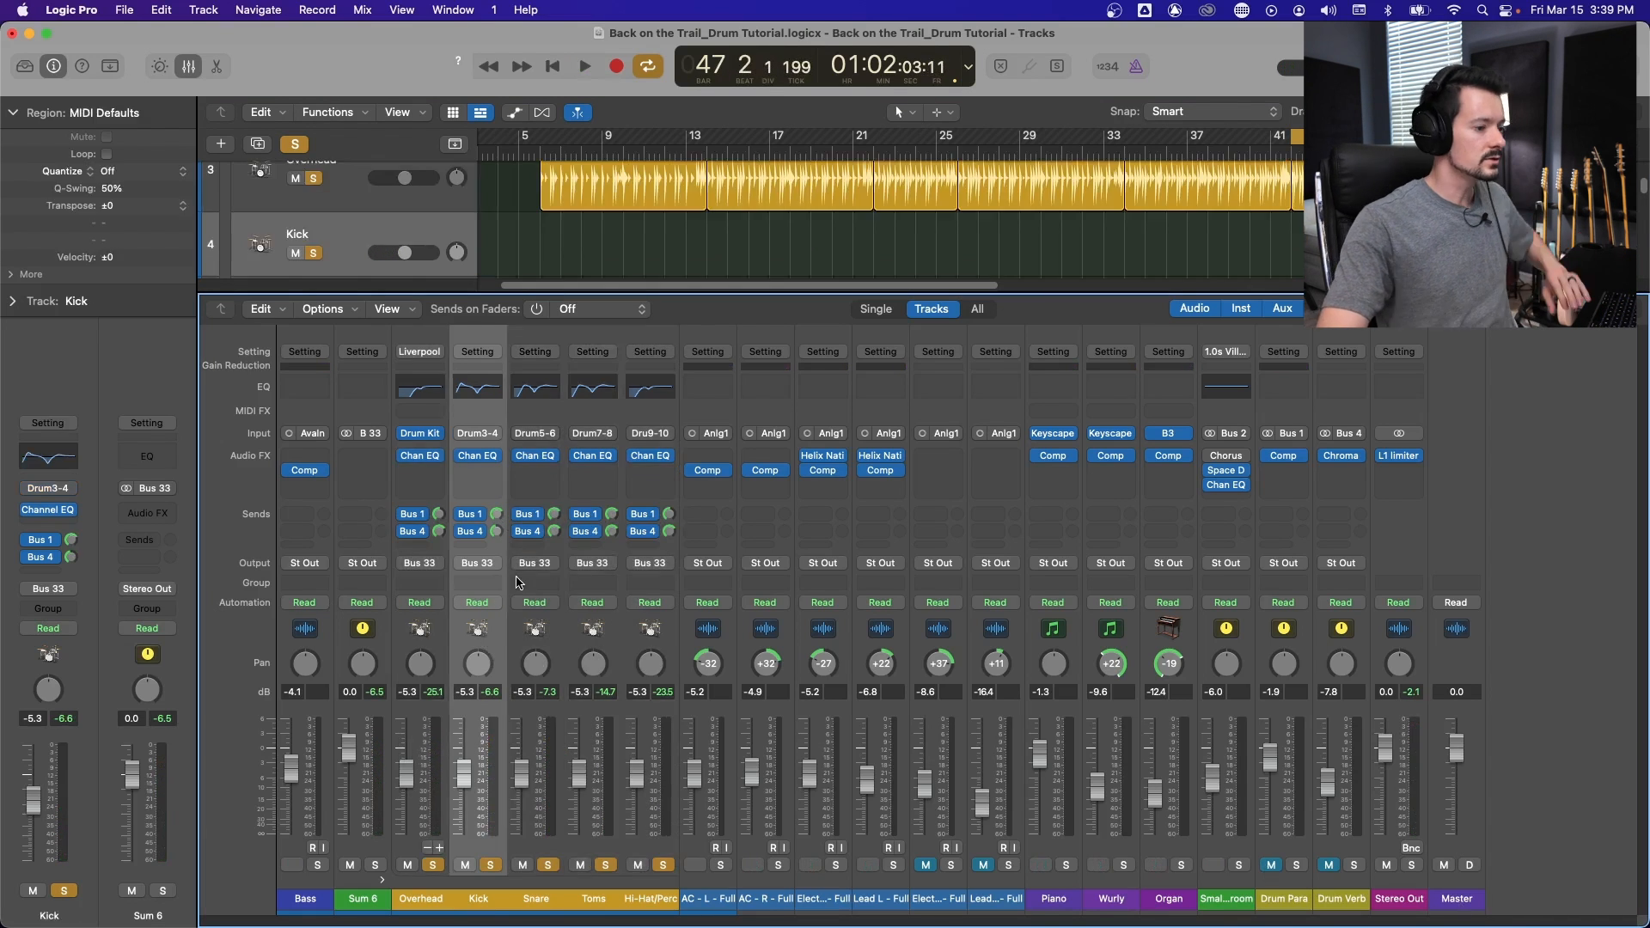
click(486, 455)
mouse_move(515, 552)
click(590, 553)
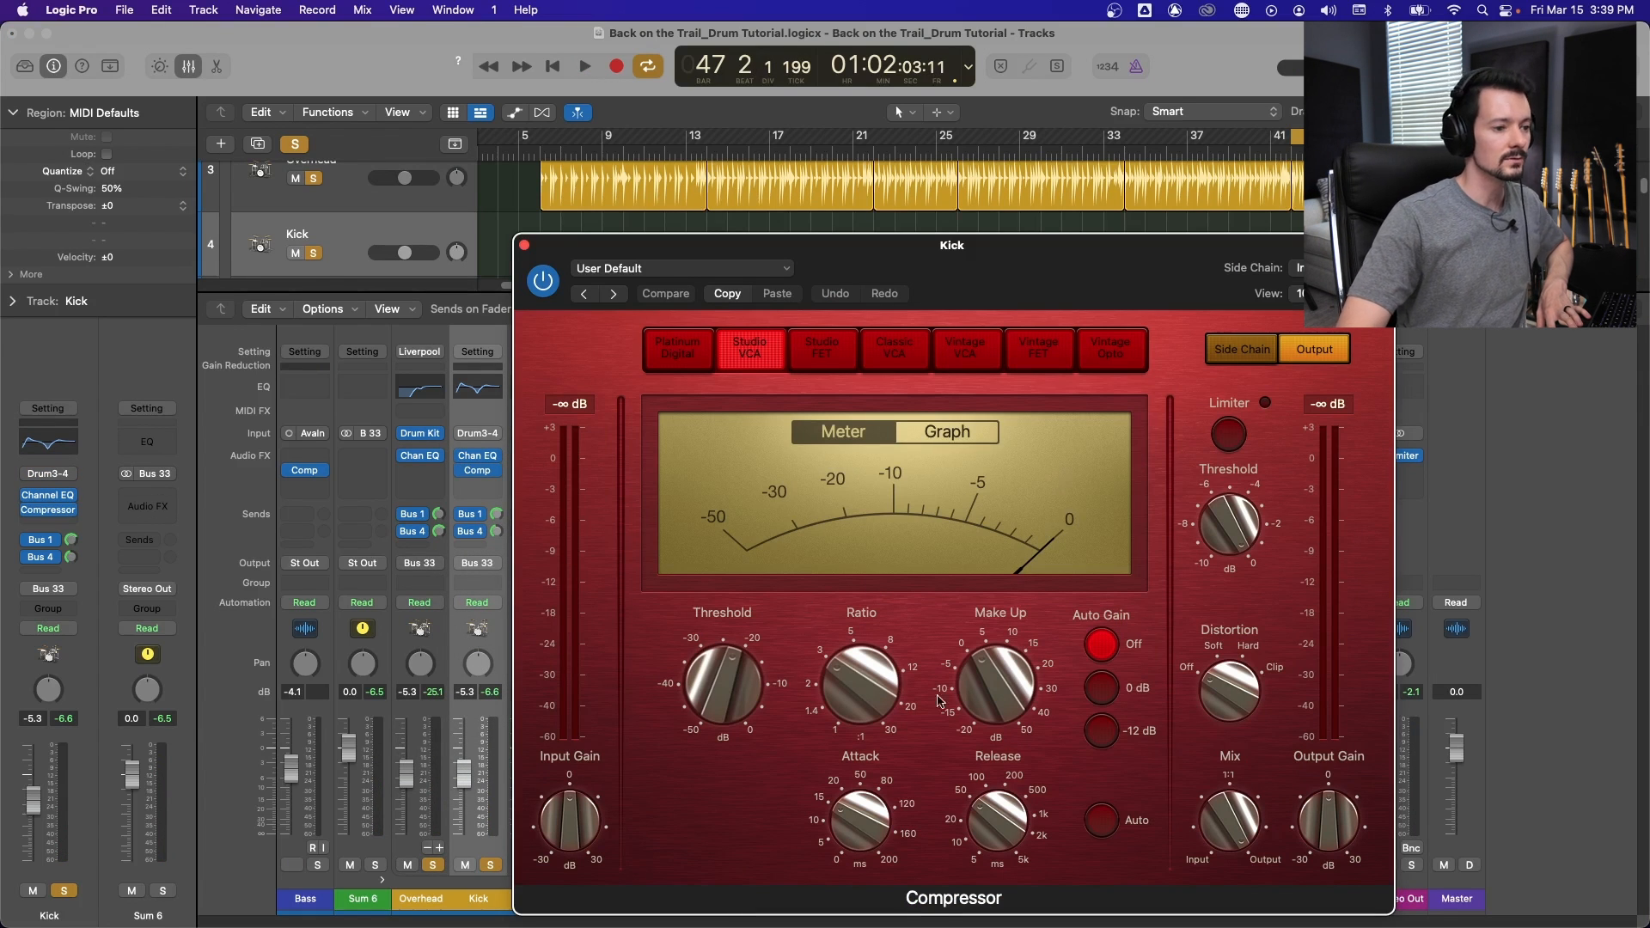
drag(868, 845, 857, 816)
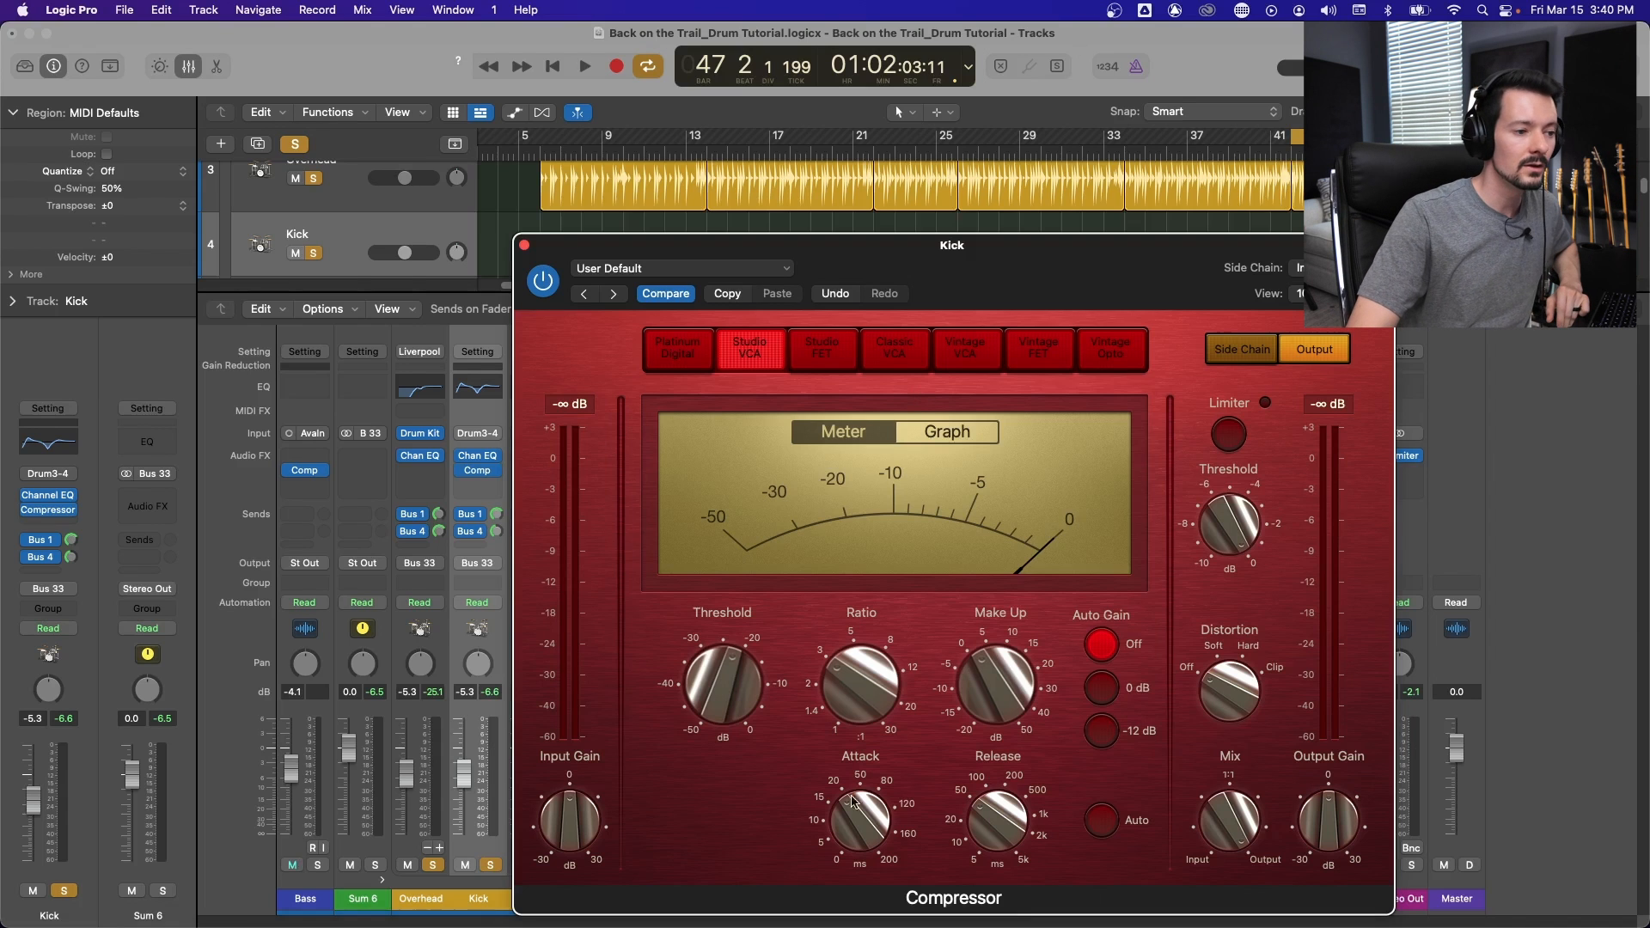
drag(1107, 267, 1155, 215)
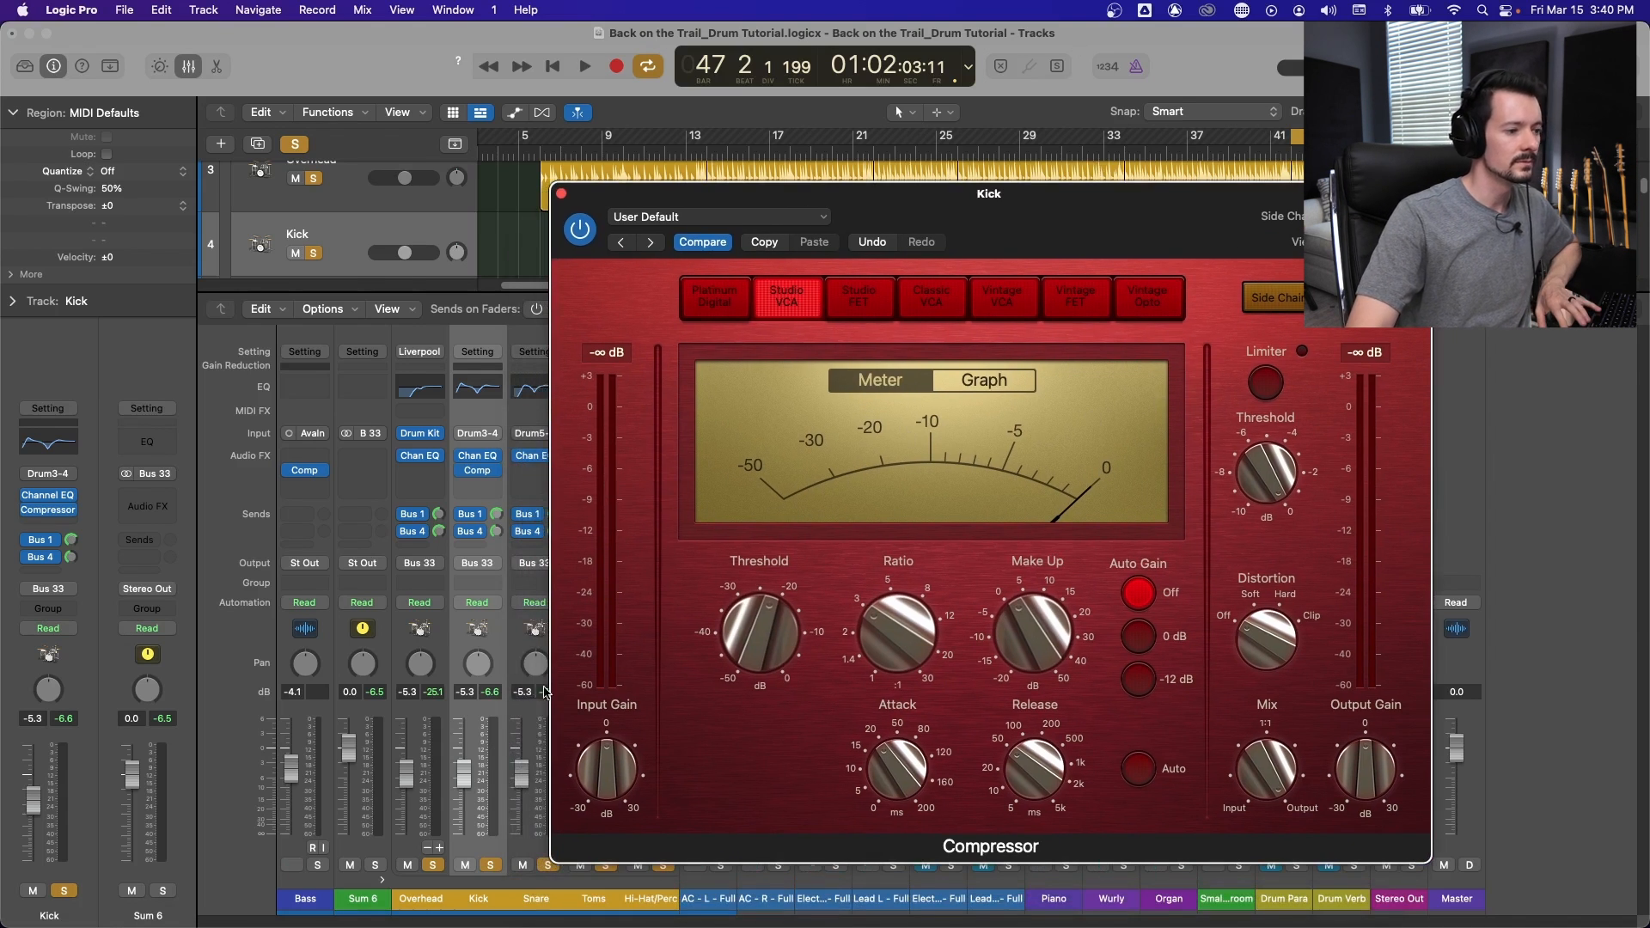
Set the Kick Compressor's ratio to 3.1:1 and its threshold to -15.5 dB during playback.
key(space)
mouse_move(782, 623)
drag(781, 616, 777, 606)
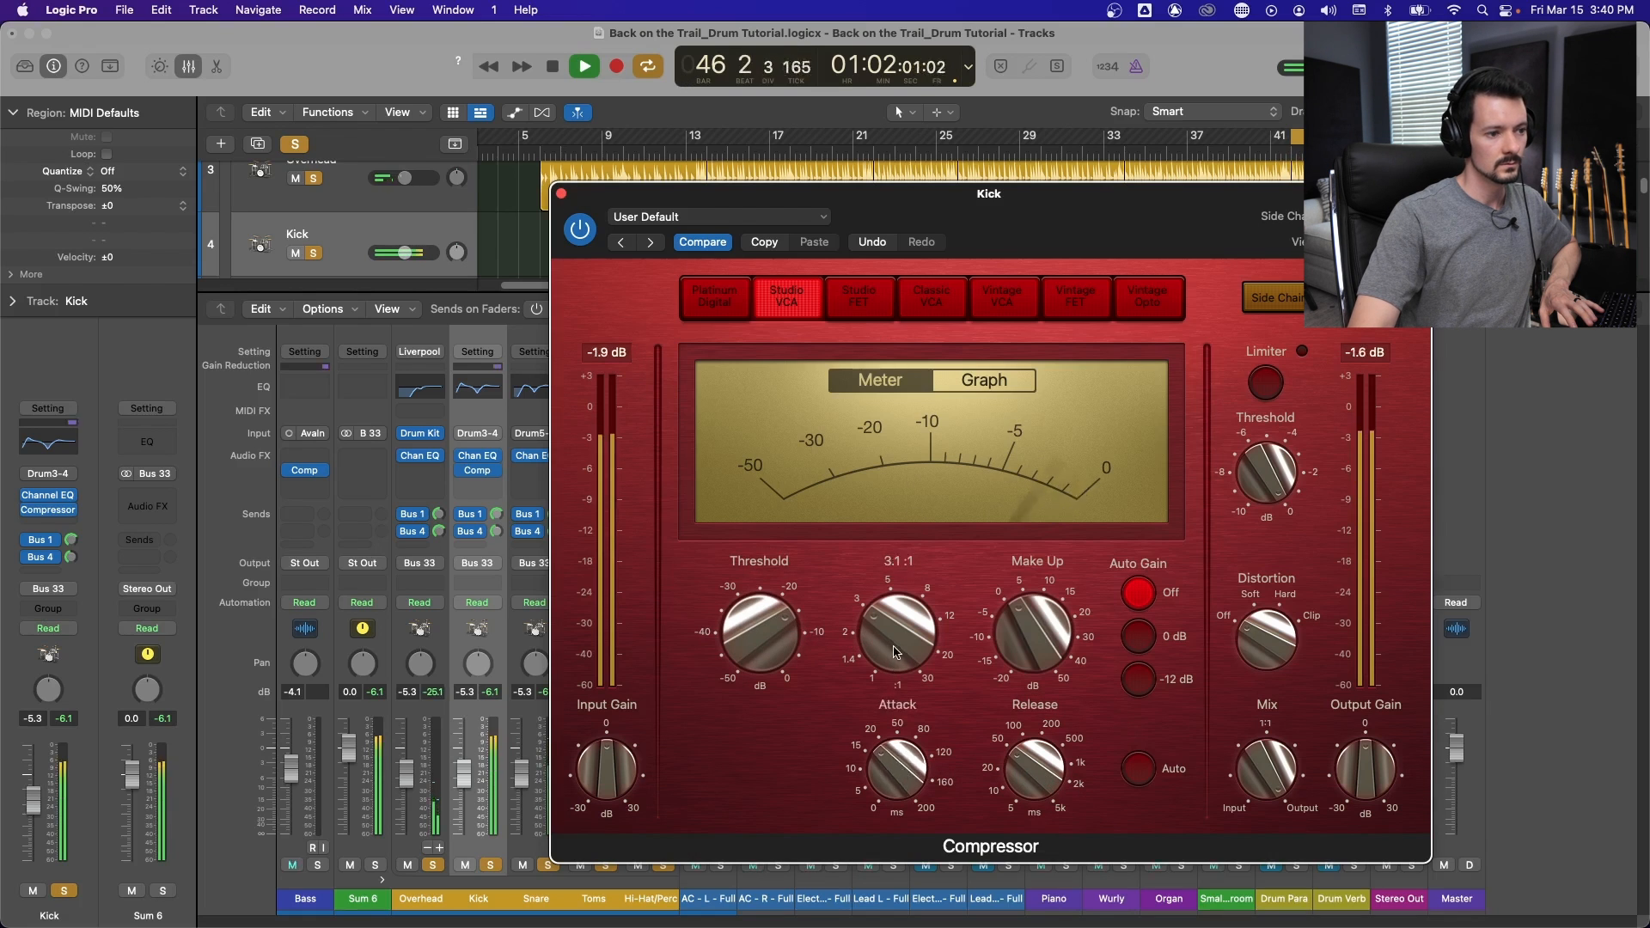
drag(768, 653, 765, 651)
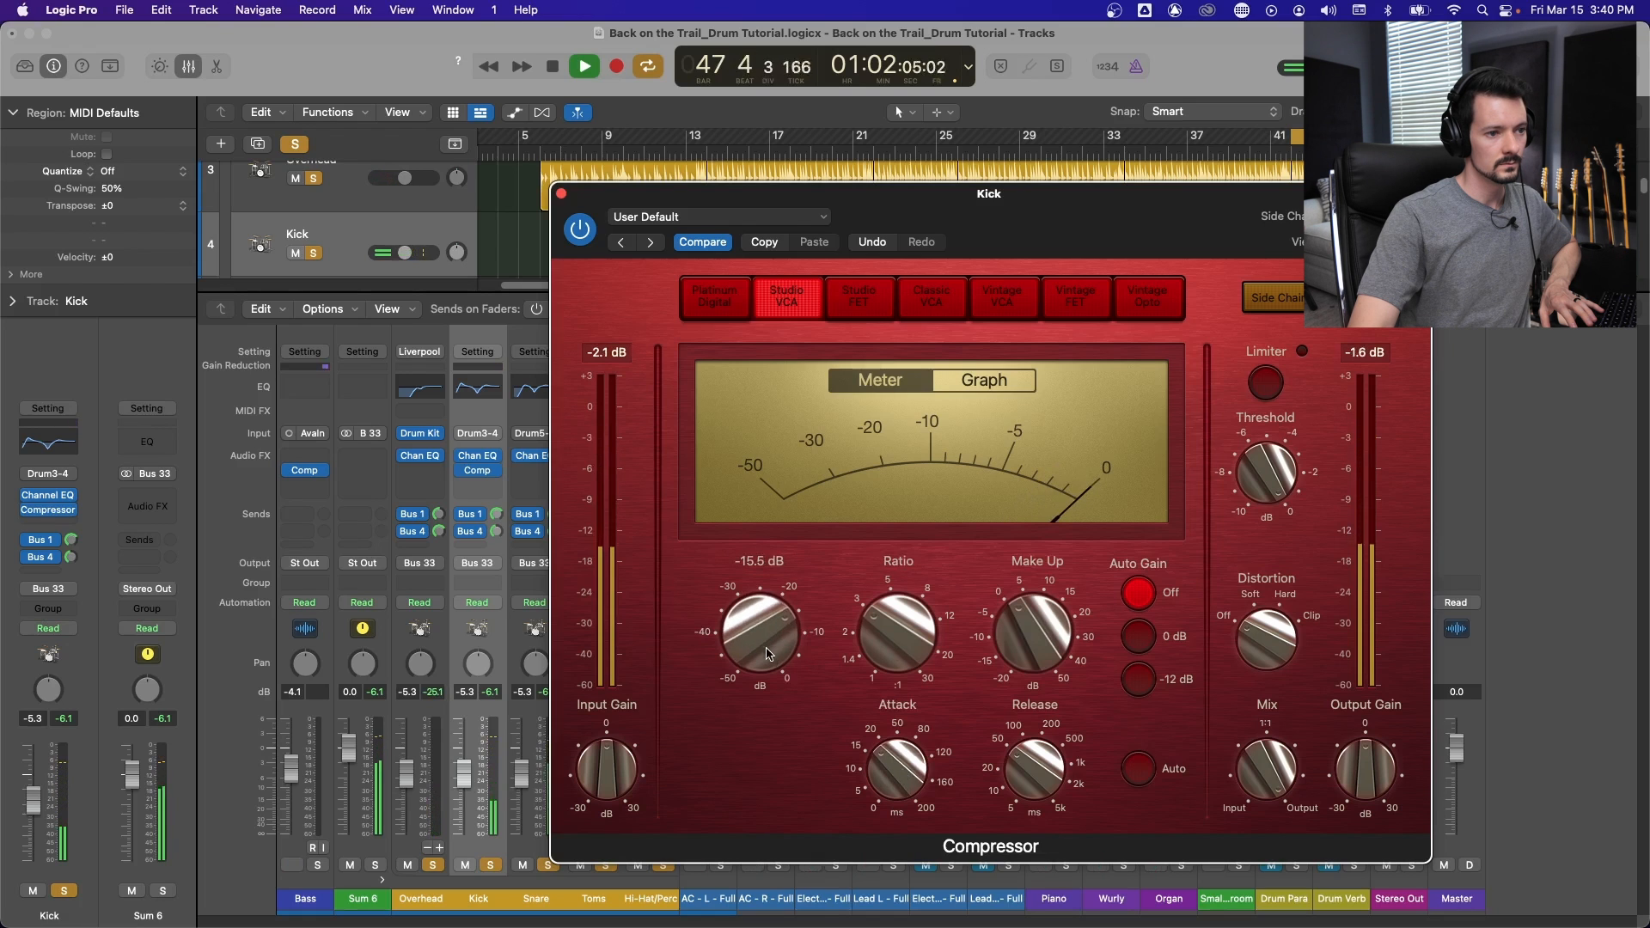
Change the Kick Compressor to the Vintage VCA model, set its threshold to -13.5 dB, and stop playback.
click(1002, 299)
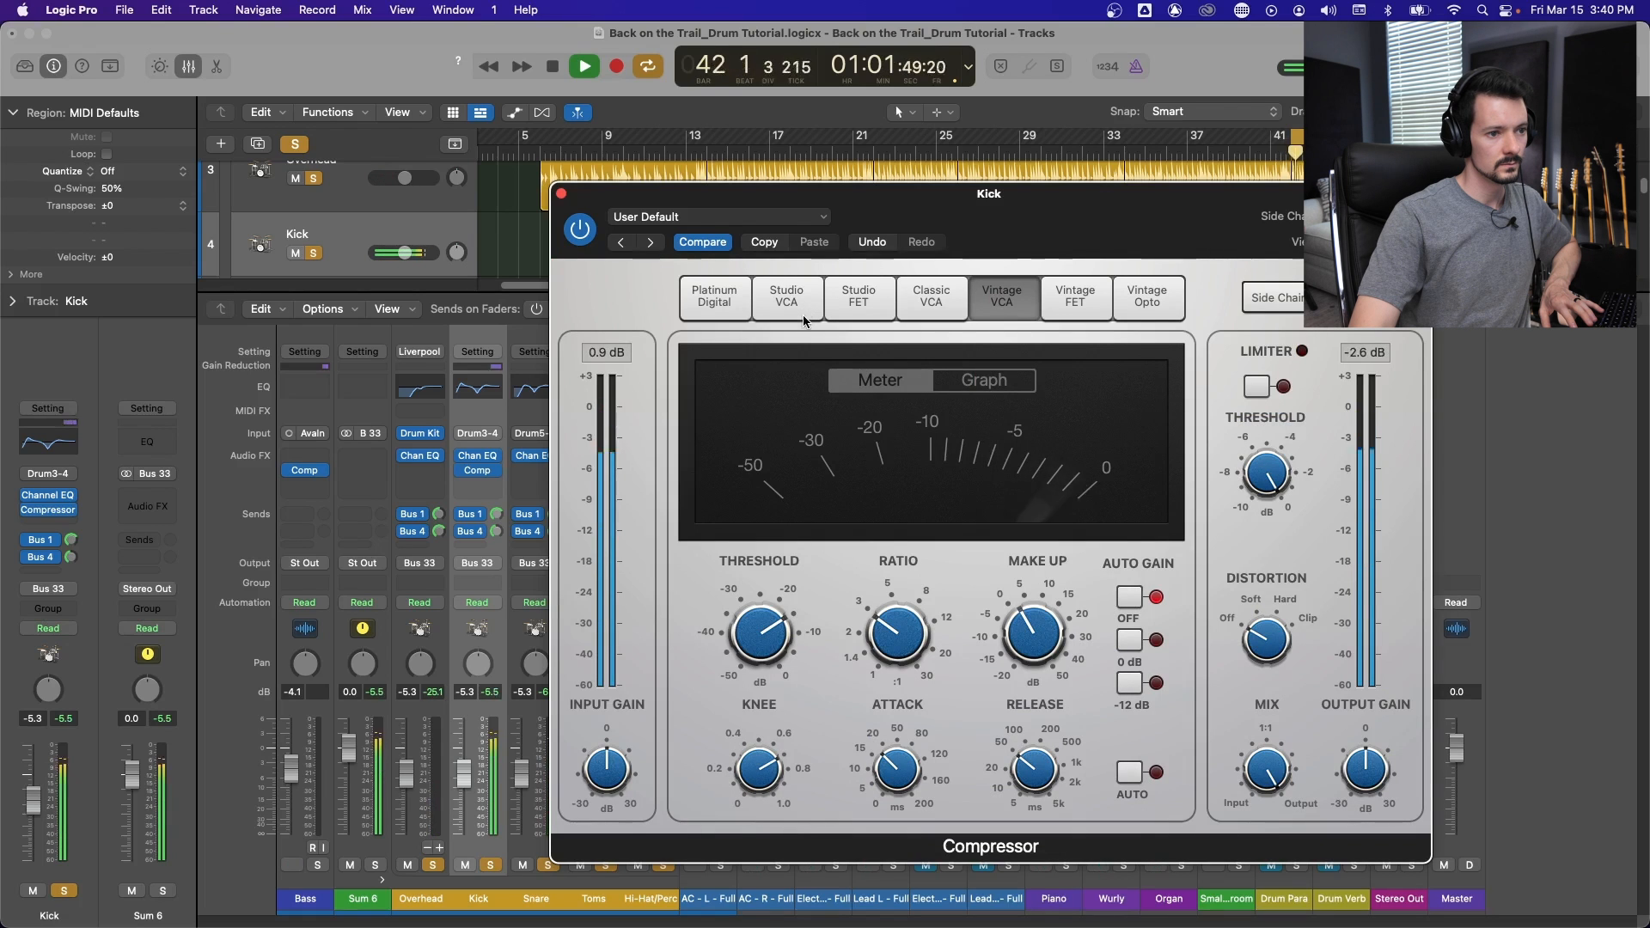
mouse_move(767, 600)
drag(776, 640, 772, 632)
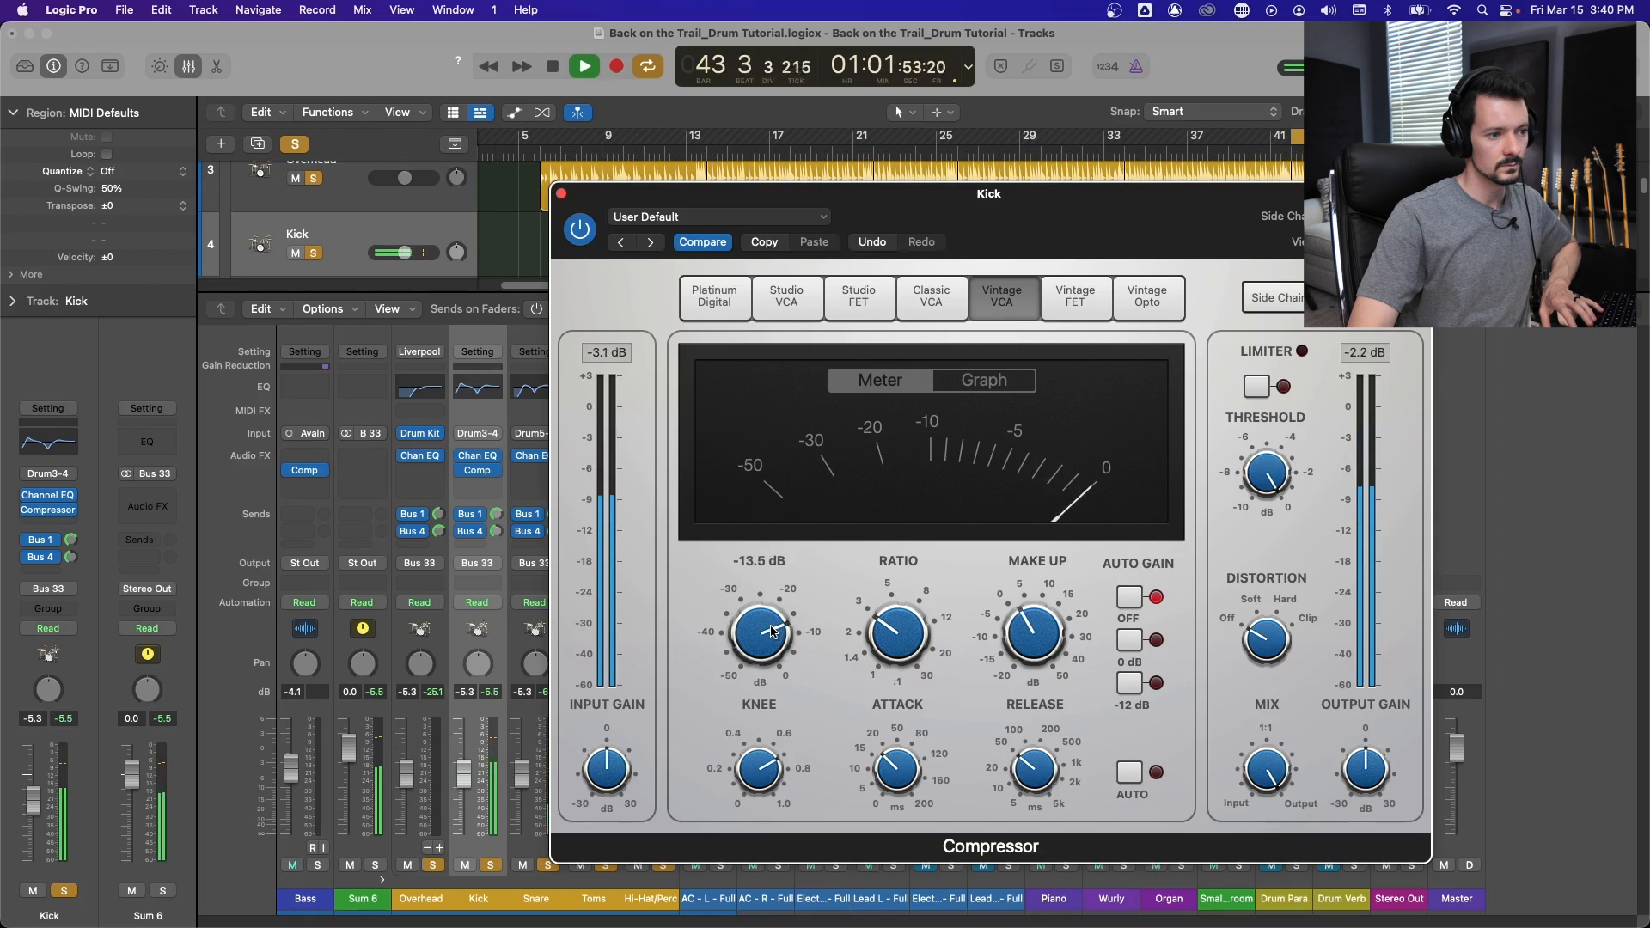
key(space)
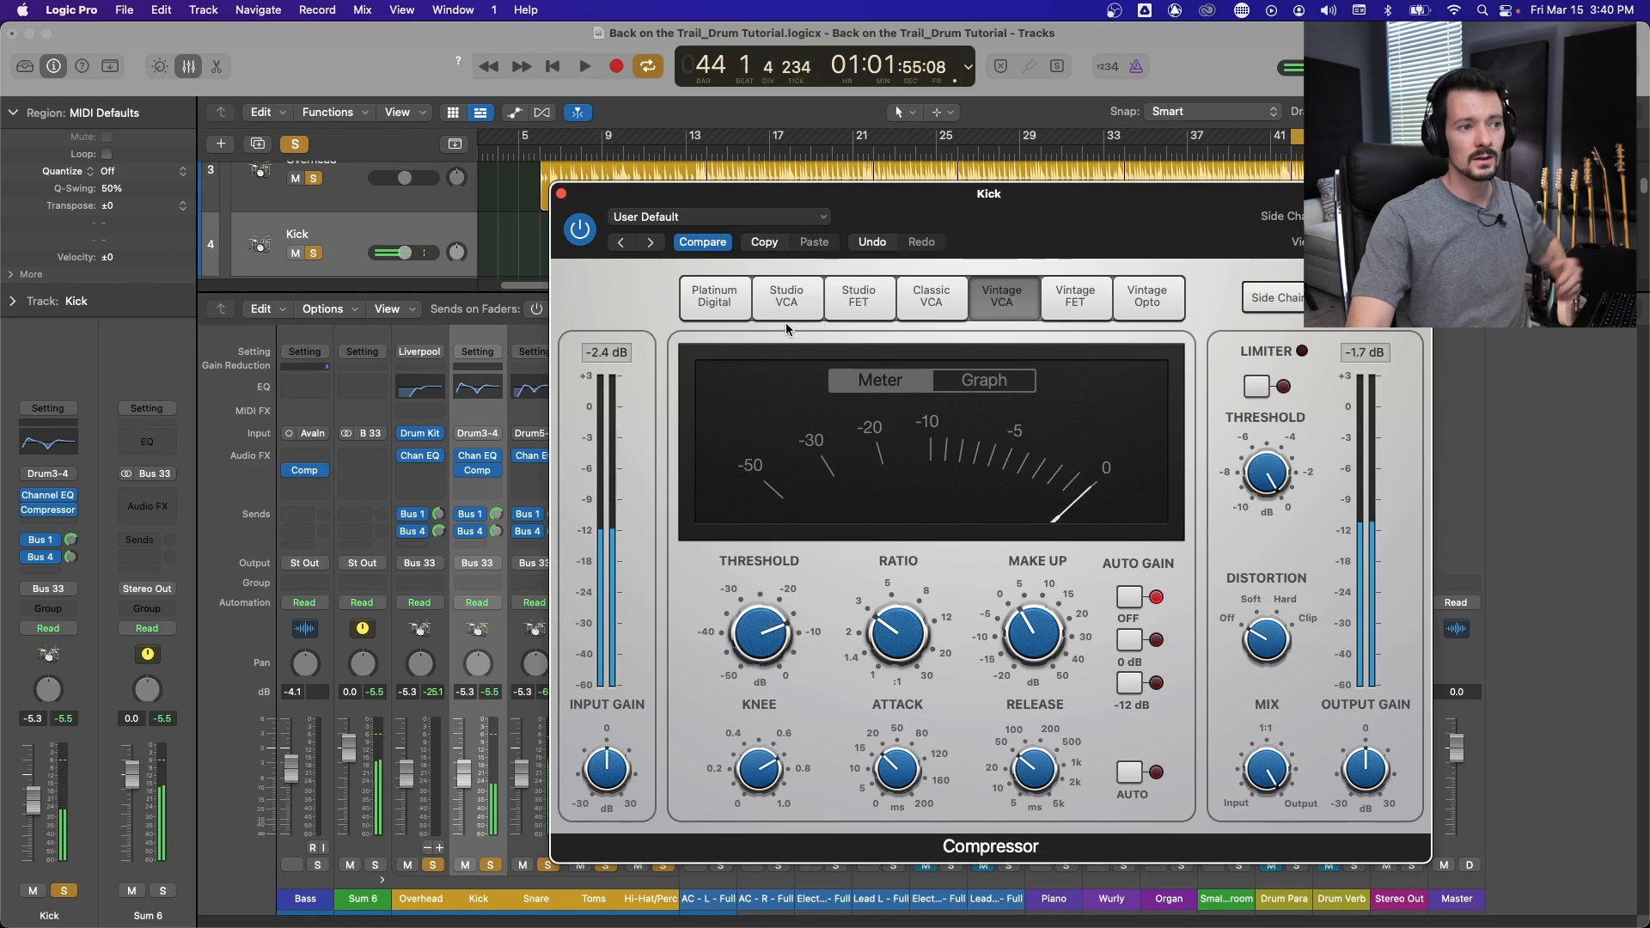
Copy the Kick's Compressor to the Snare and Toms channels after their Channel EQs and start playback.
click(487, 475)
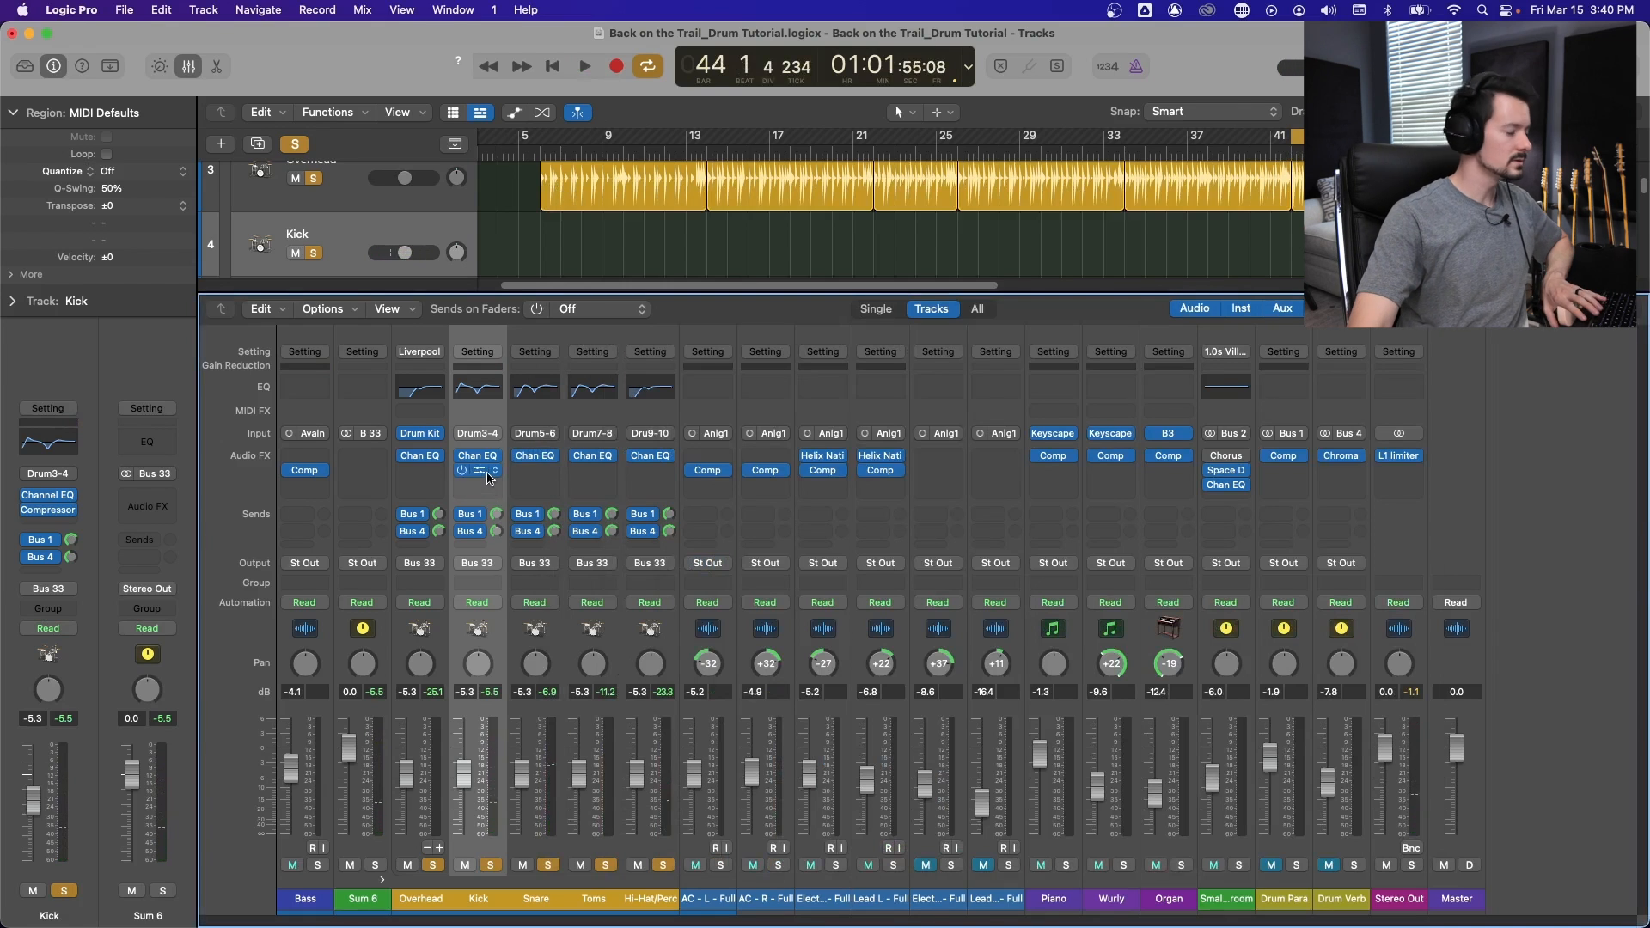
drag(507, 474, 540, 475)
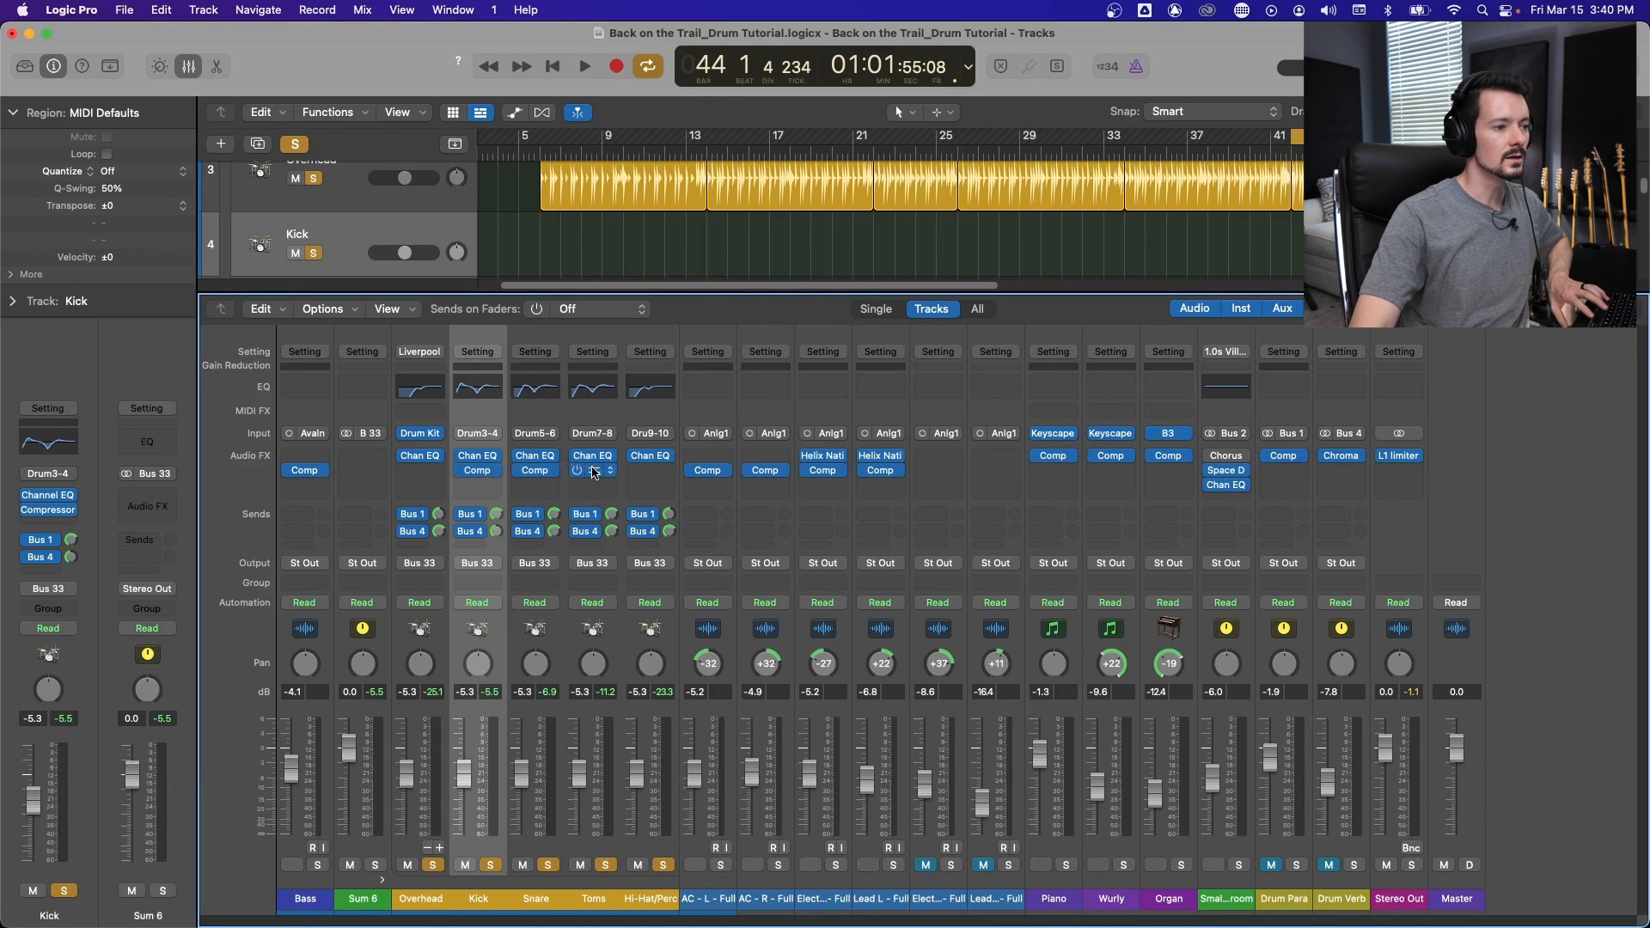
key(space)
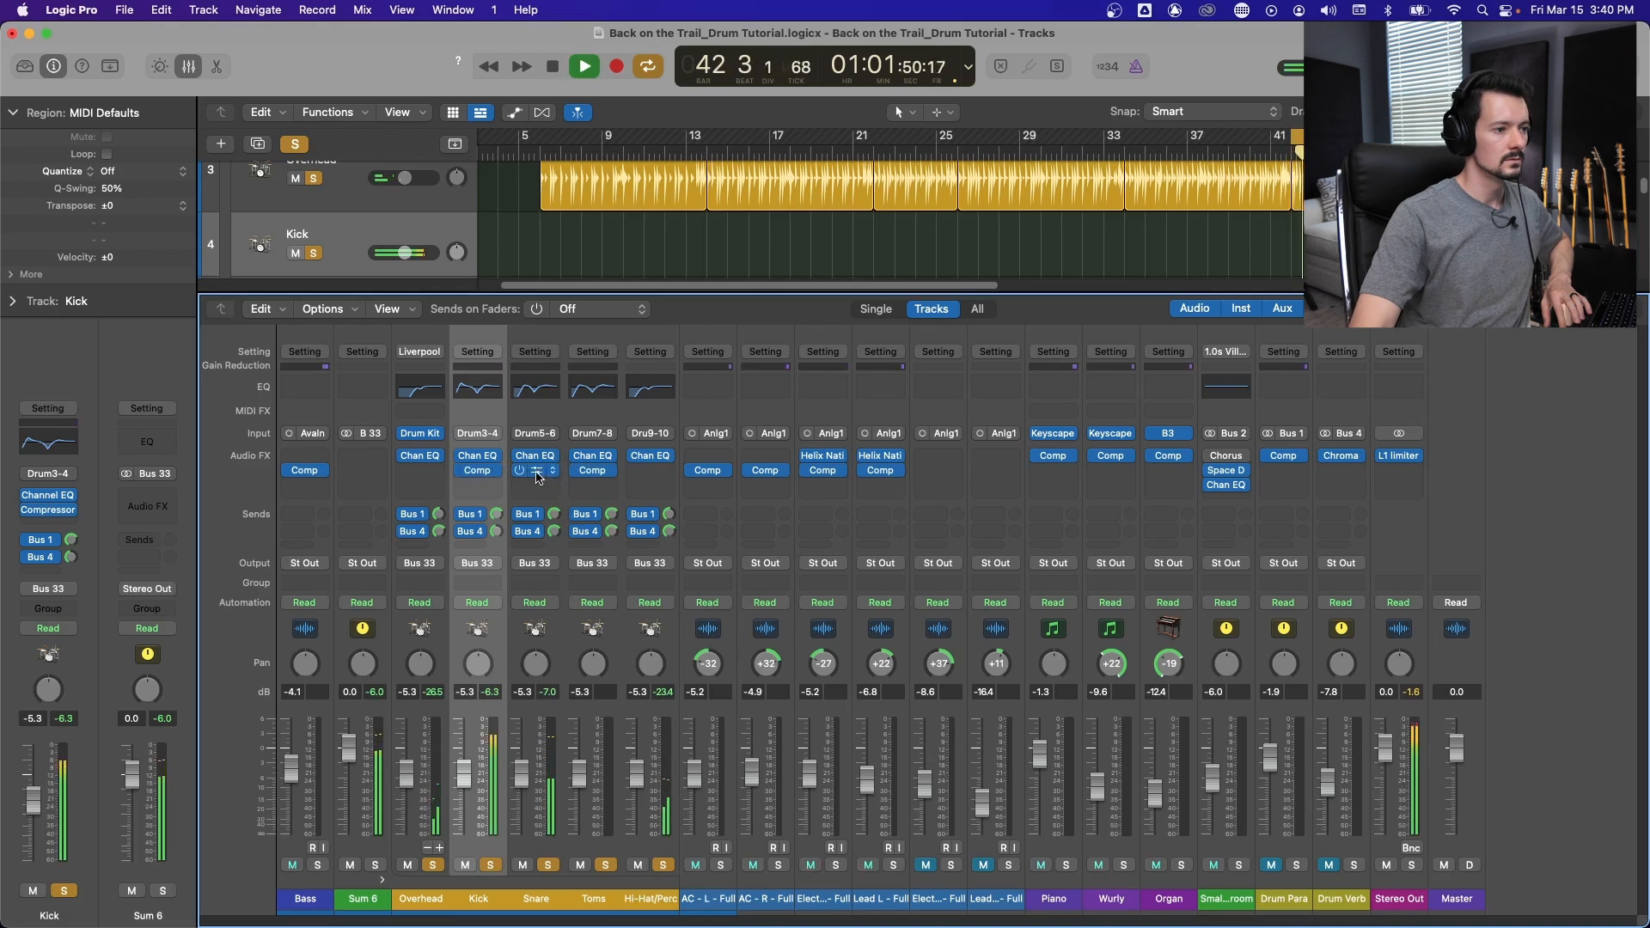
Check the Snare's Compressor, copy the plug-in to the Hi-Hat/Perc and Overhead channels, and stop playback.
click(535, 470)
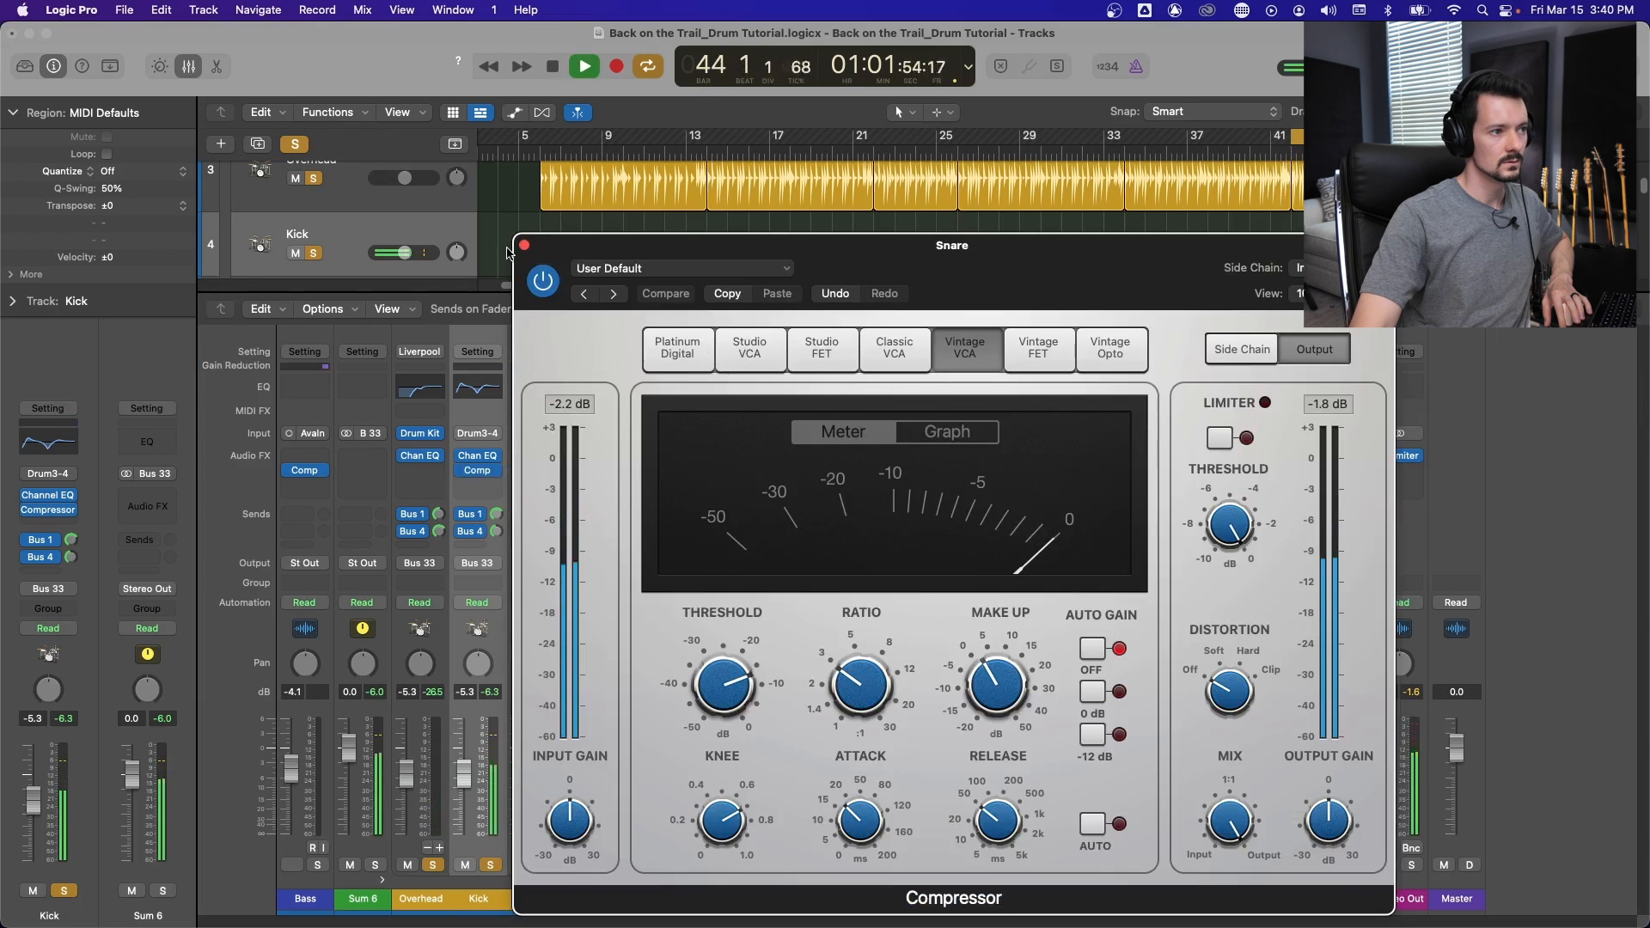
click(524, 245)
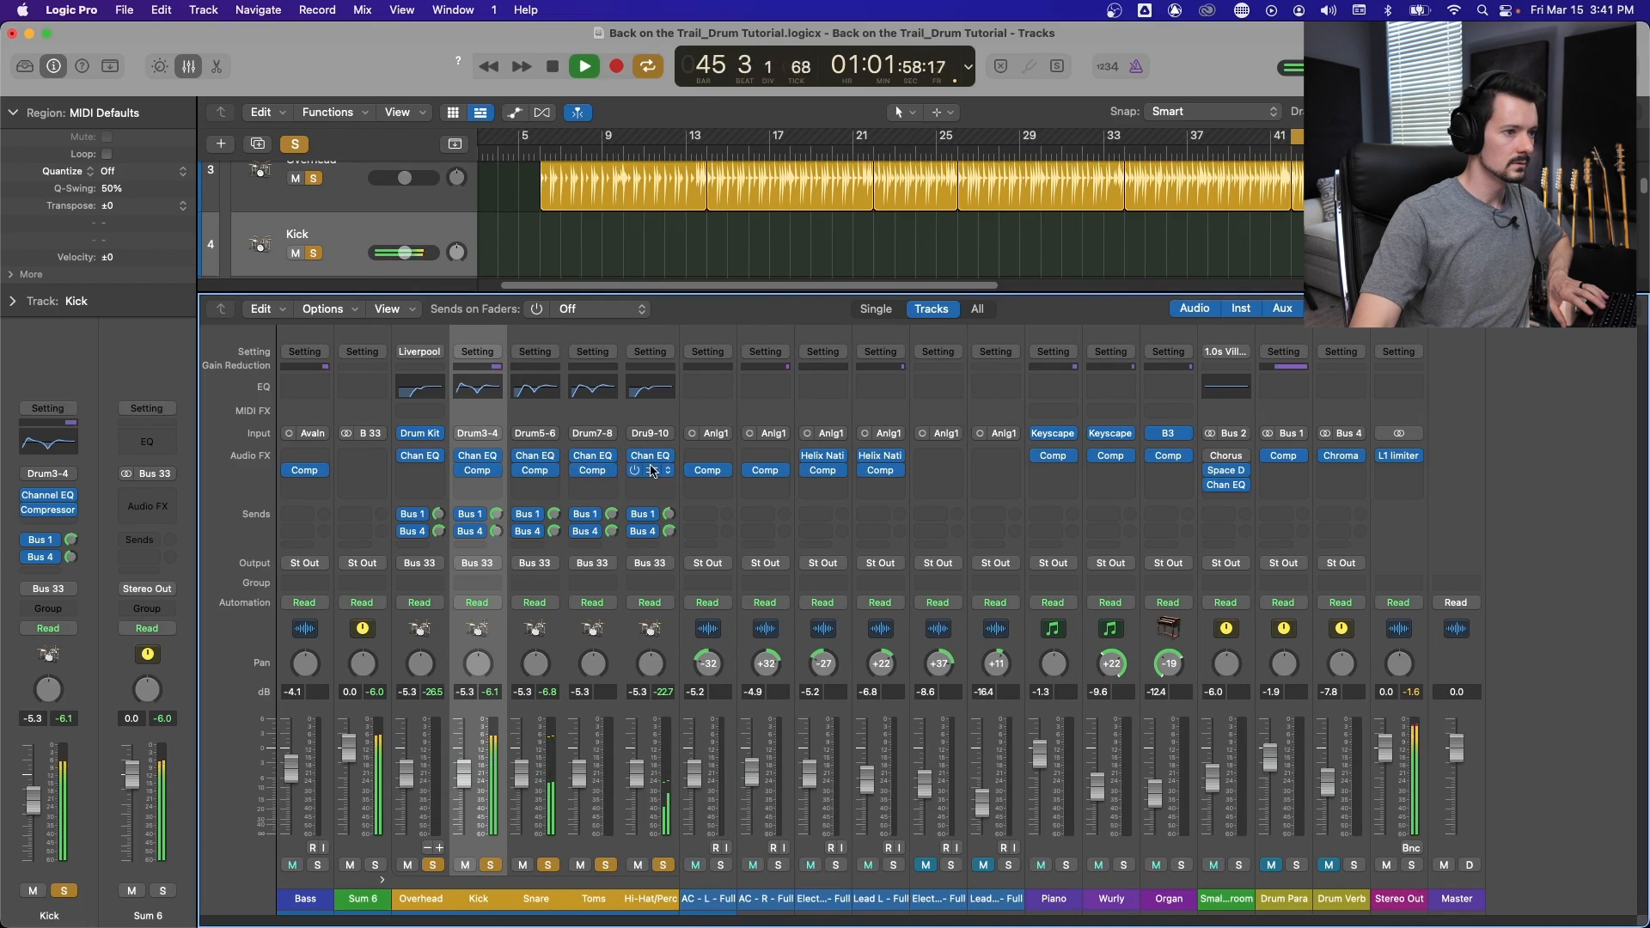
drag(653, 475, 449, 473)
key(space)
click(1284, 138)
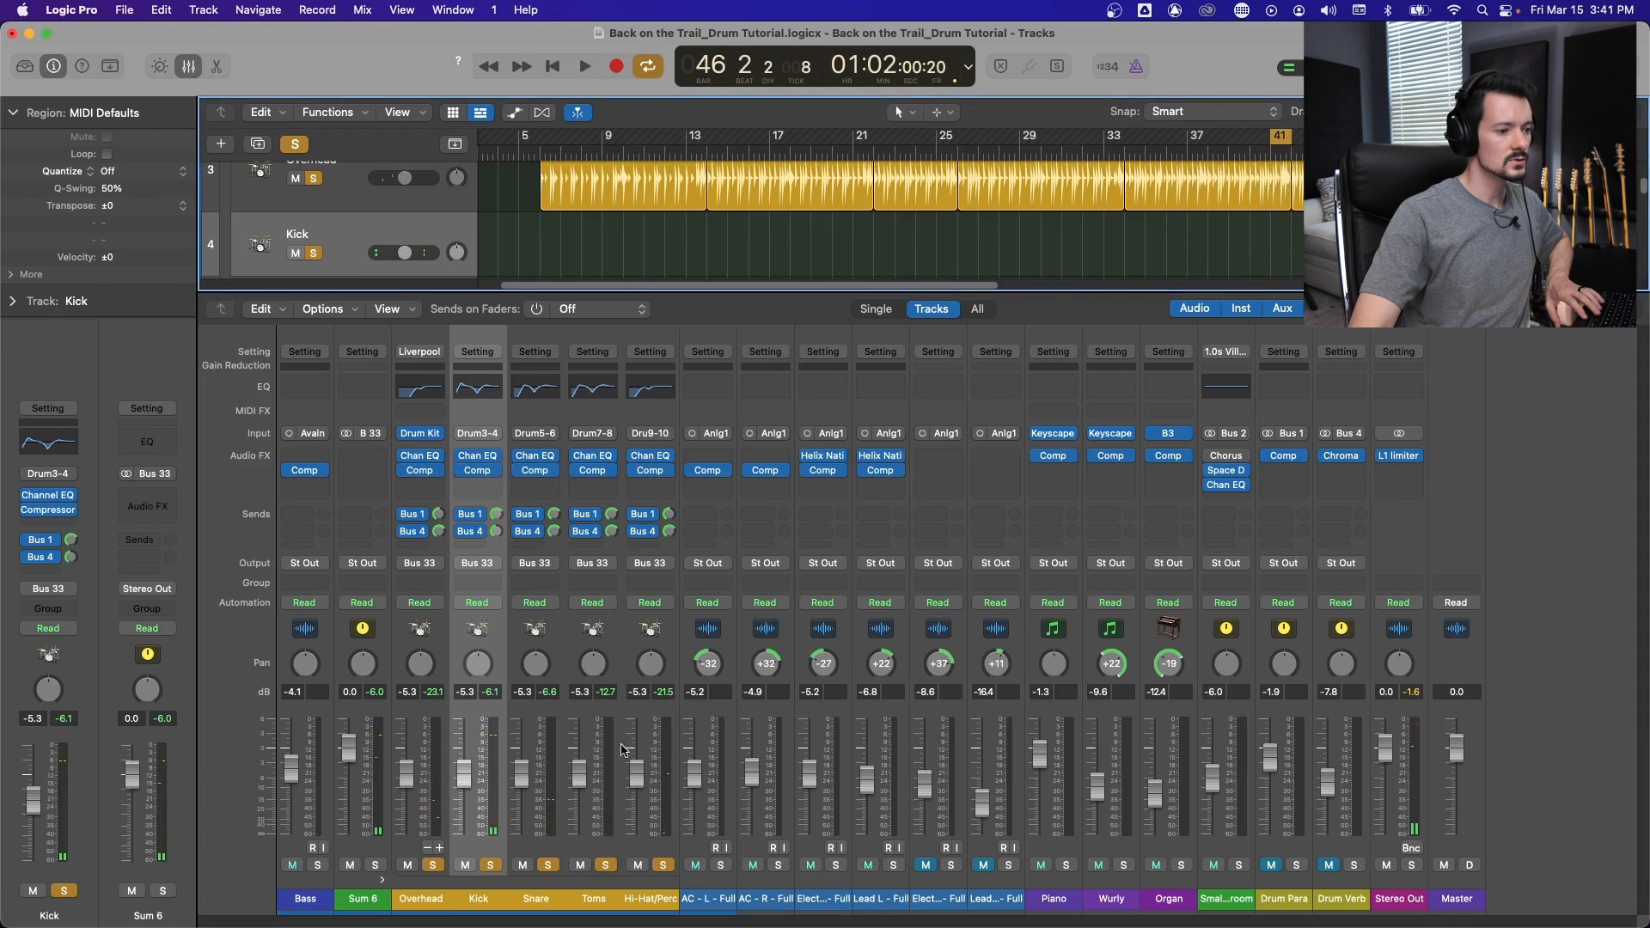
Lower the Toms Compressor's threshold and raise its make-up gain, playing the mix to check the setting.
click(599, 625)
key(space)
click(592, 470)
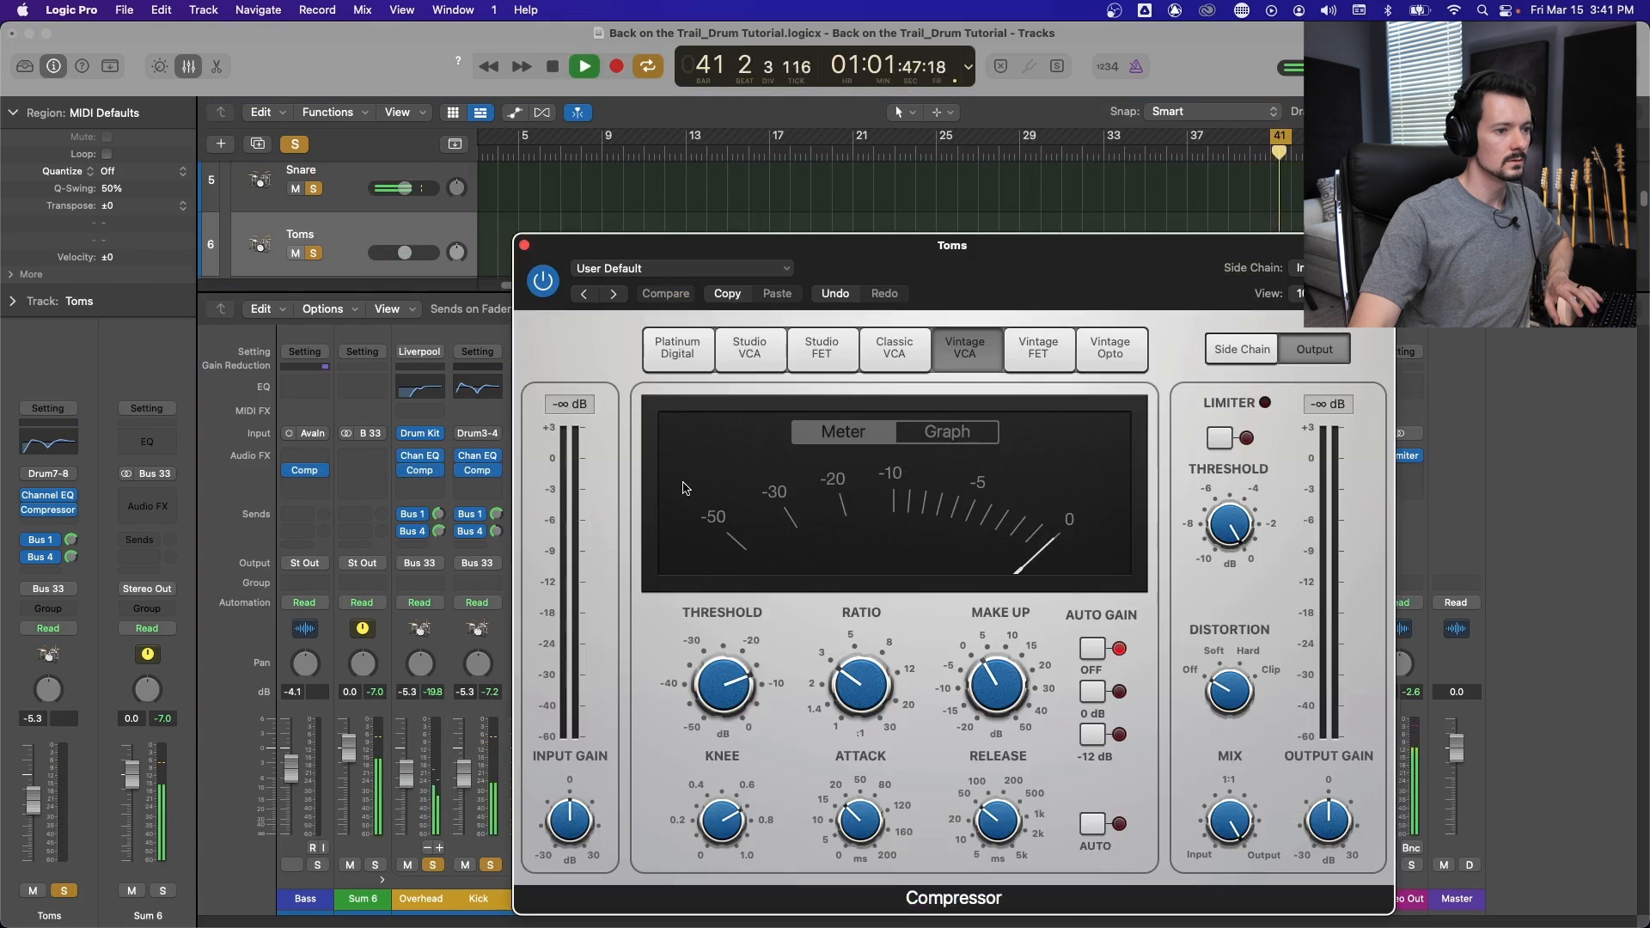
key(space)
drag(720, 685, 719, 698)
drag(1014, 691, 1013, 685)
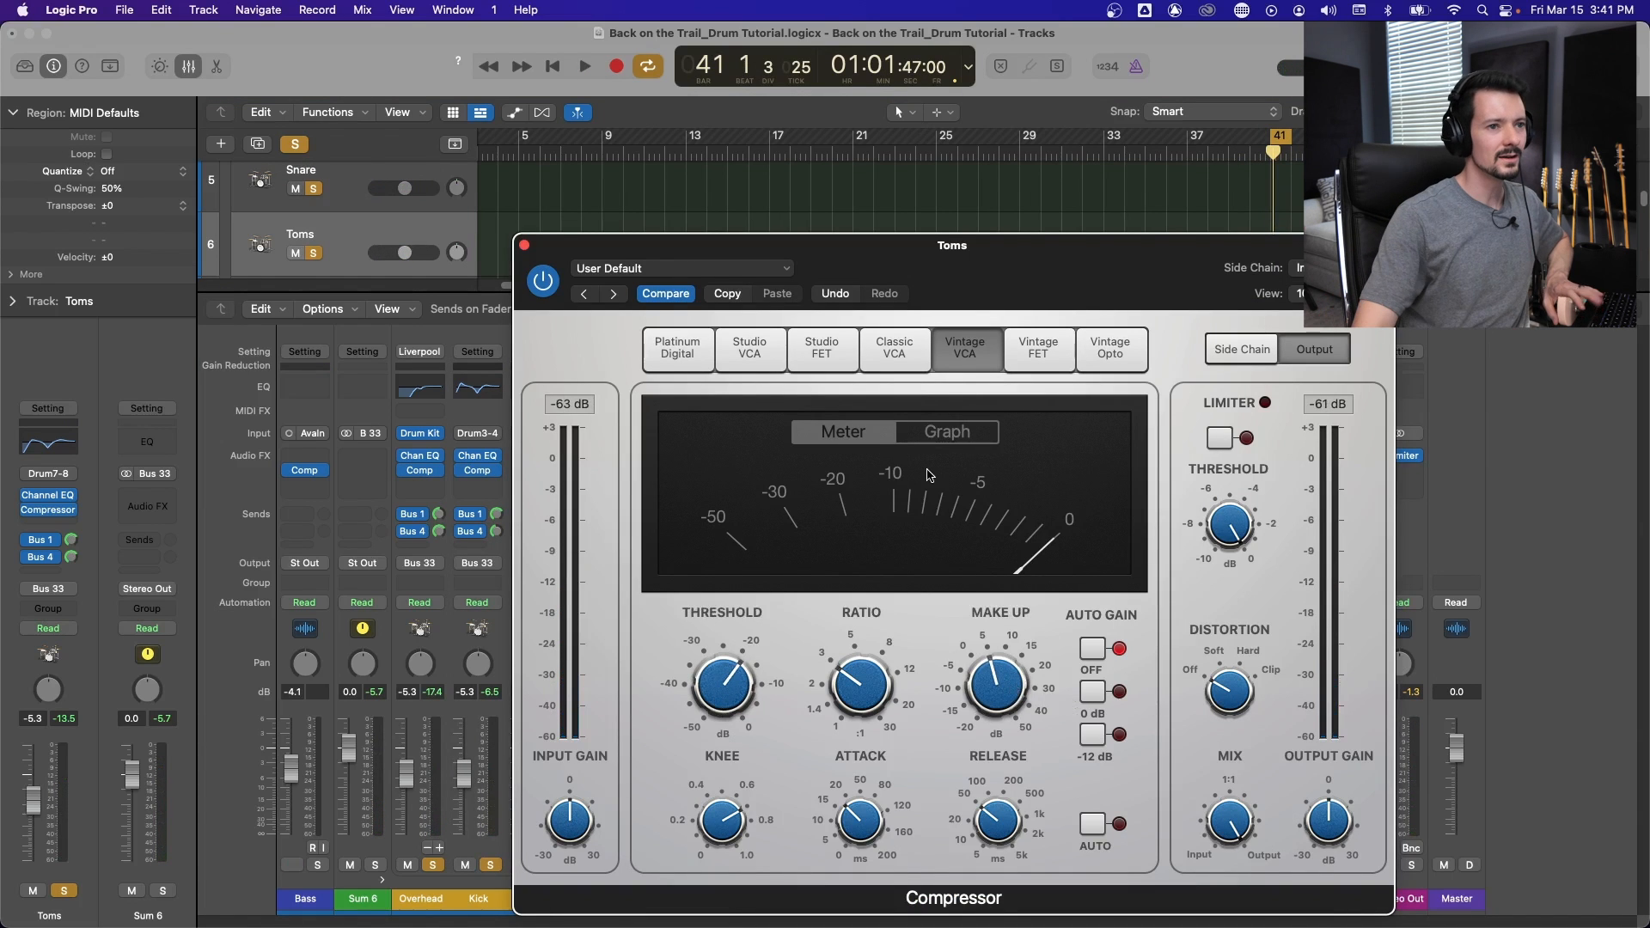
key(space)
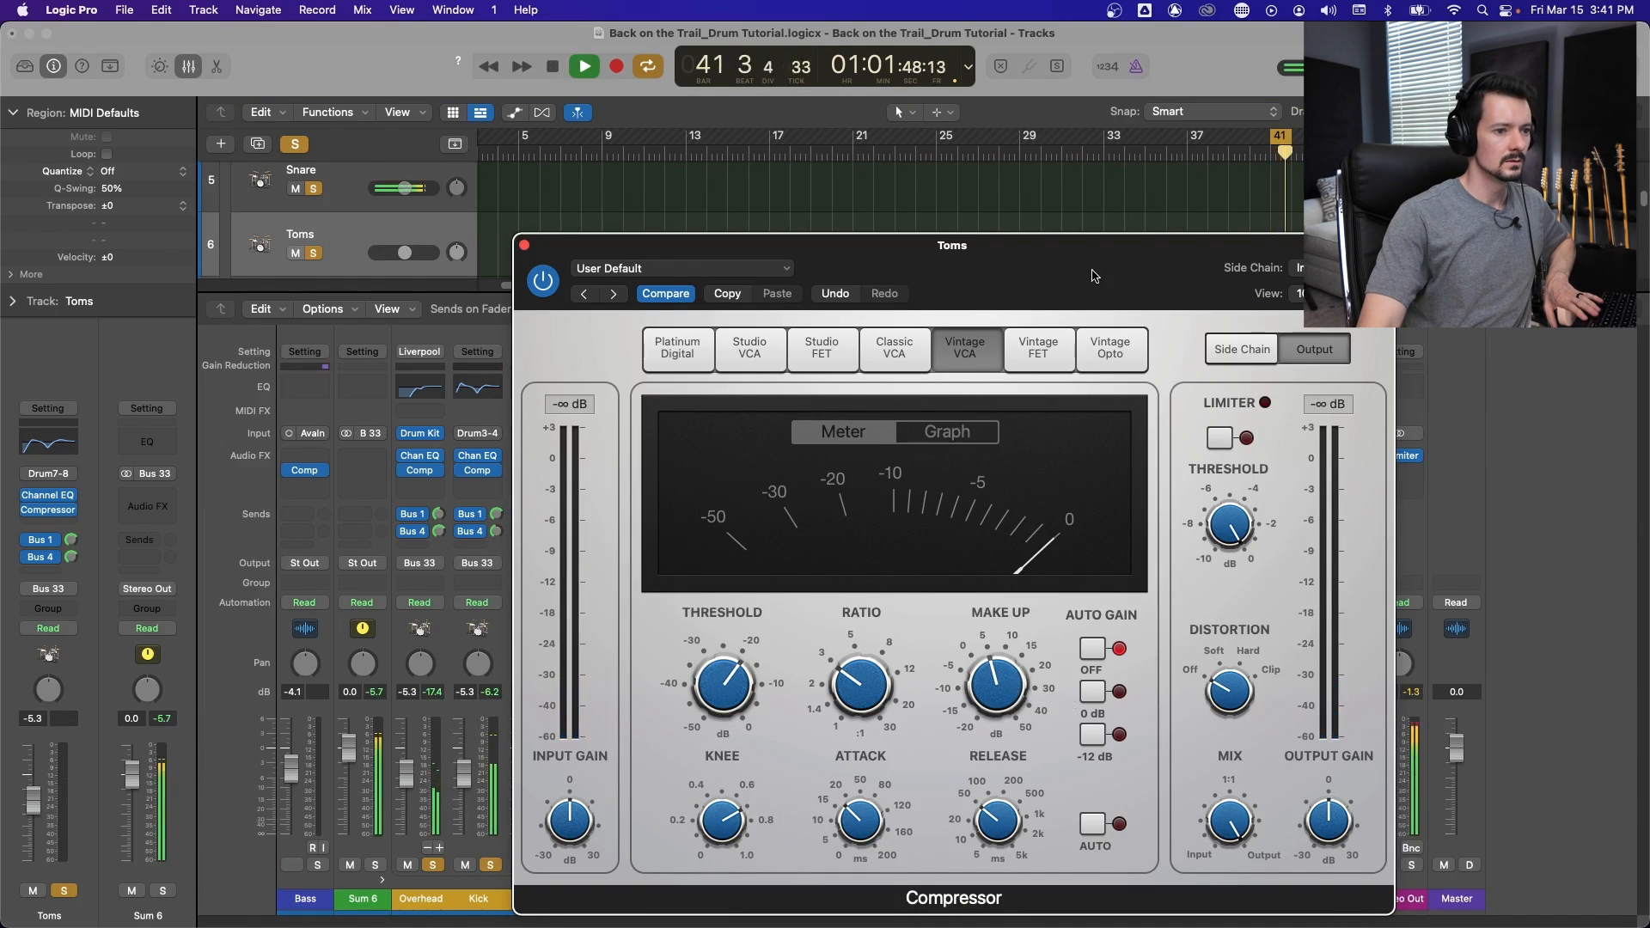
key(super+w)
key(space)
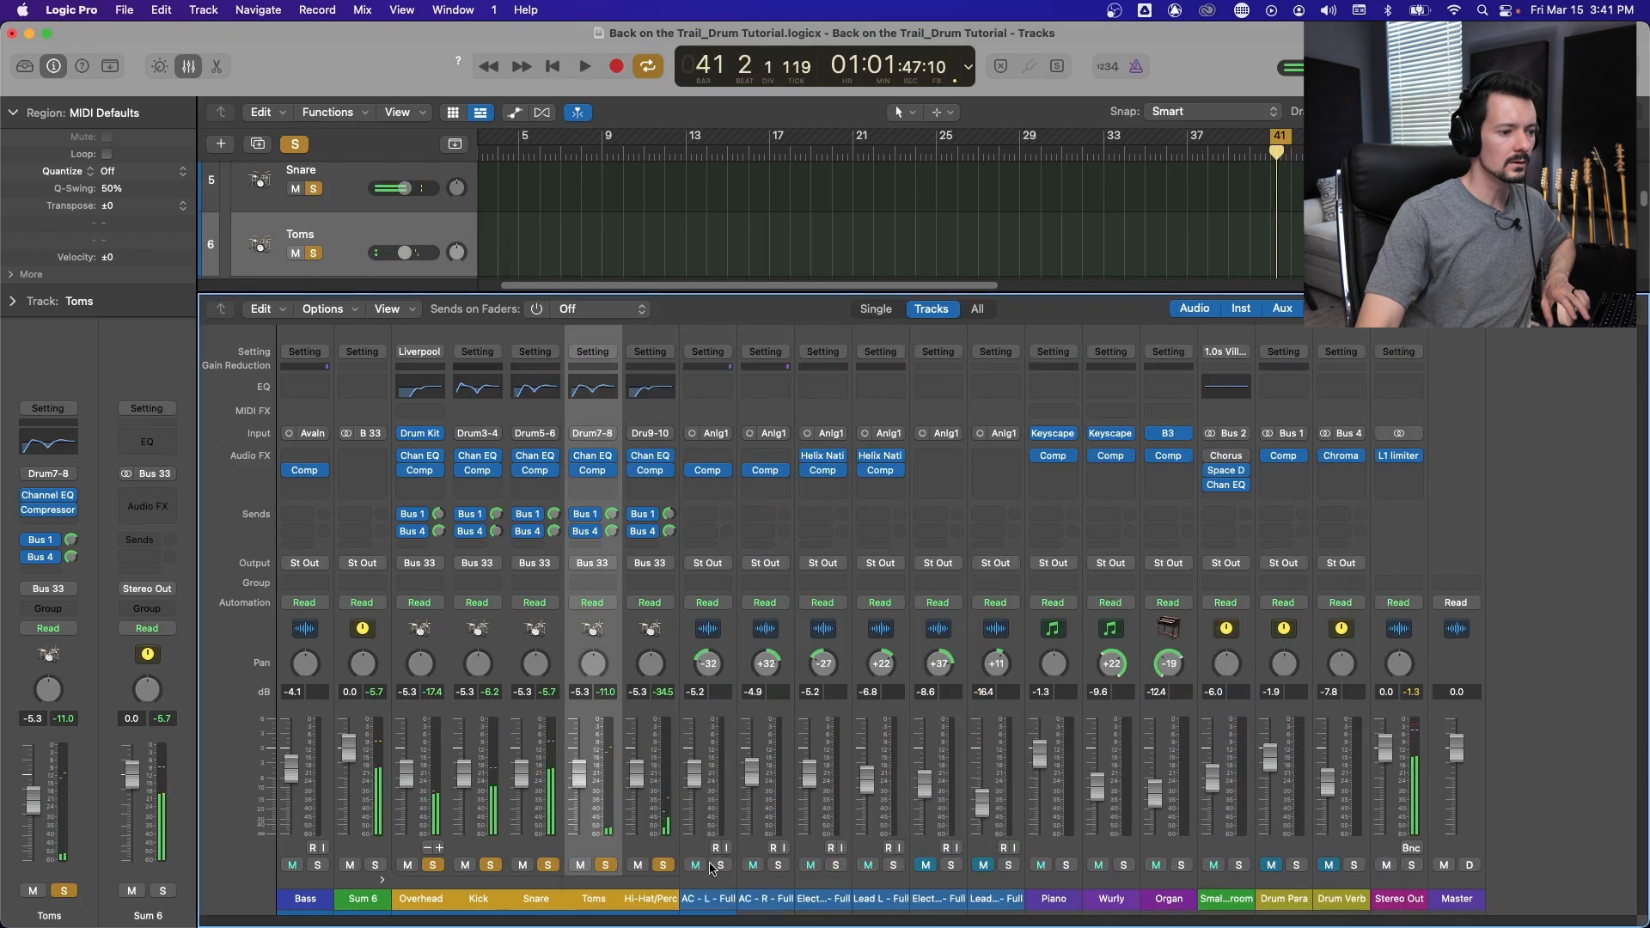
Turn off solo on the drum channels and play the full mix around bar 41.
drag(490, 865, 659, 865)
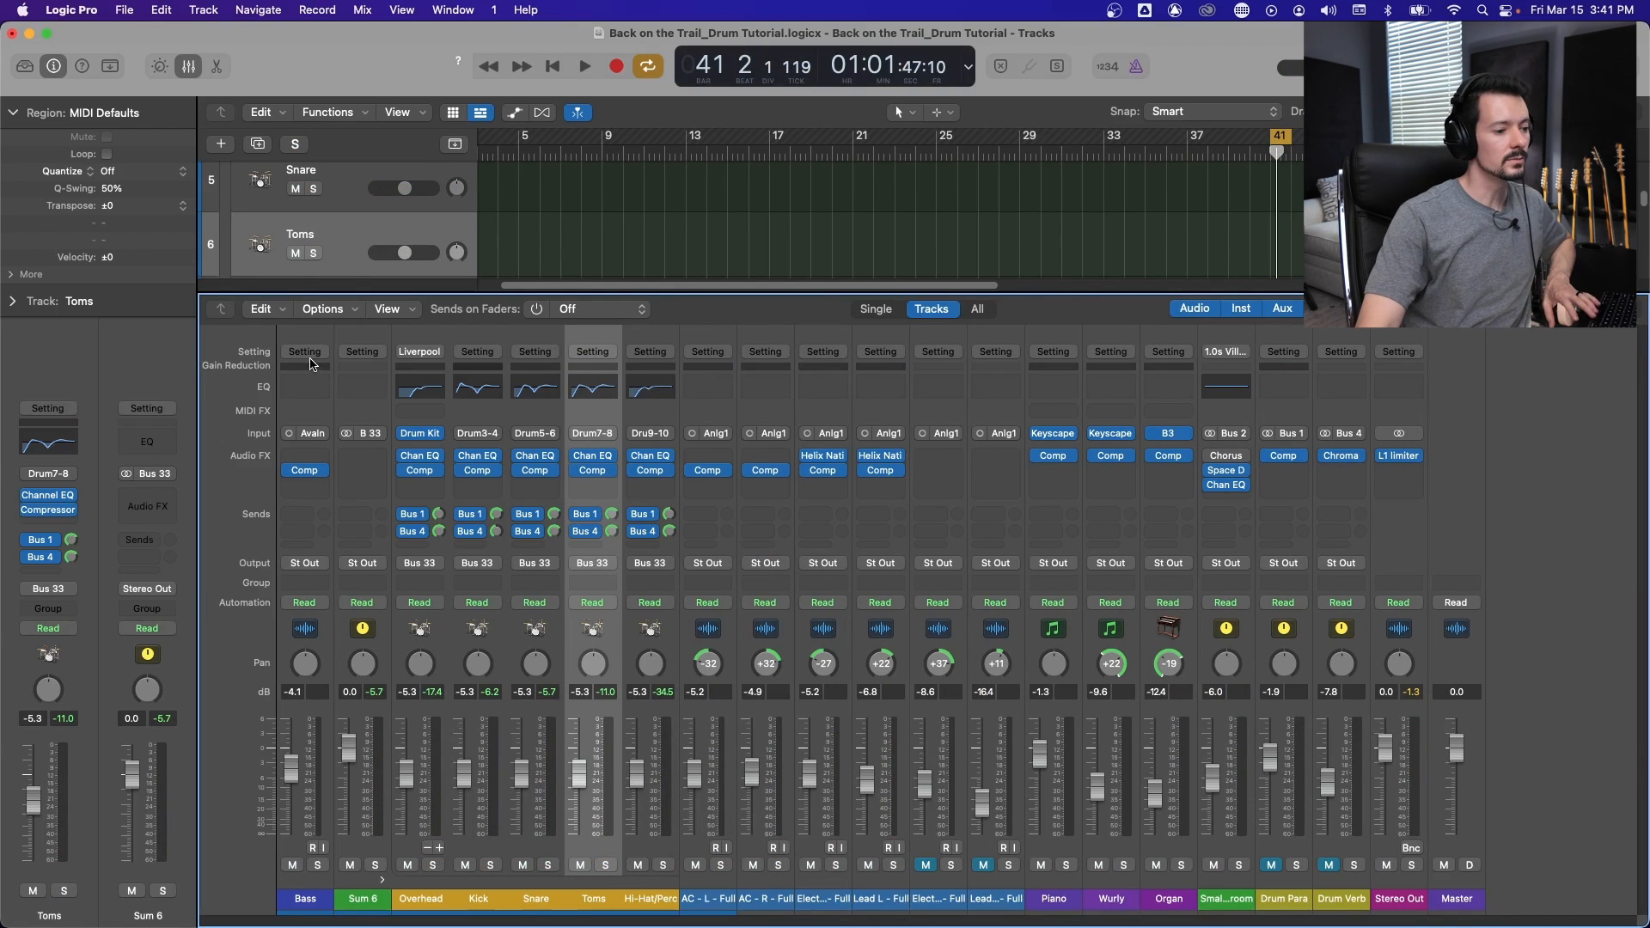
key(space)
scroll(916, 200, up, 2)
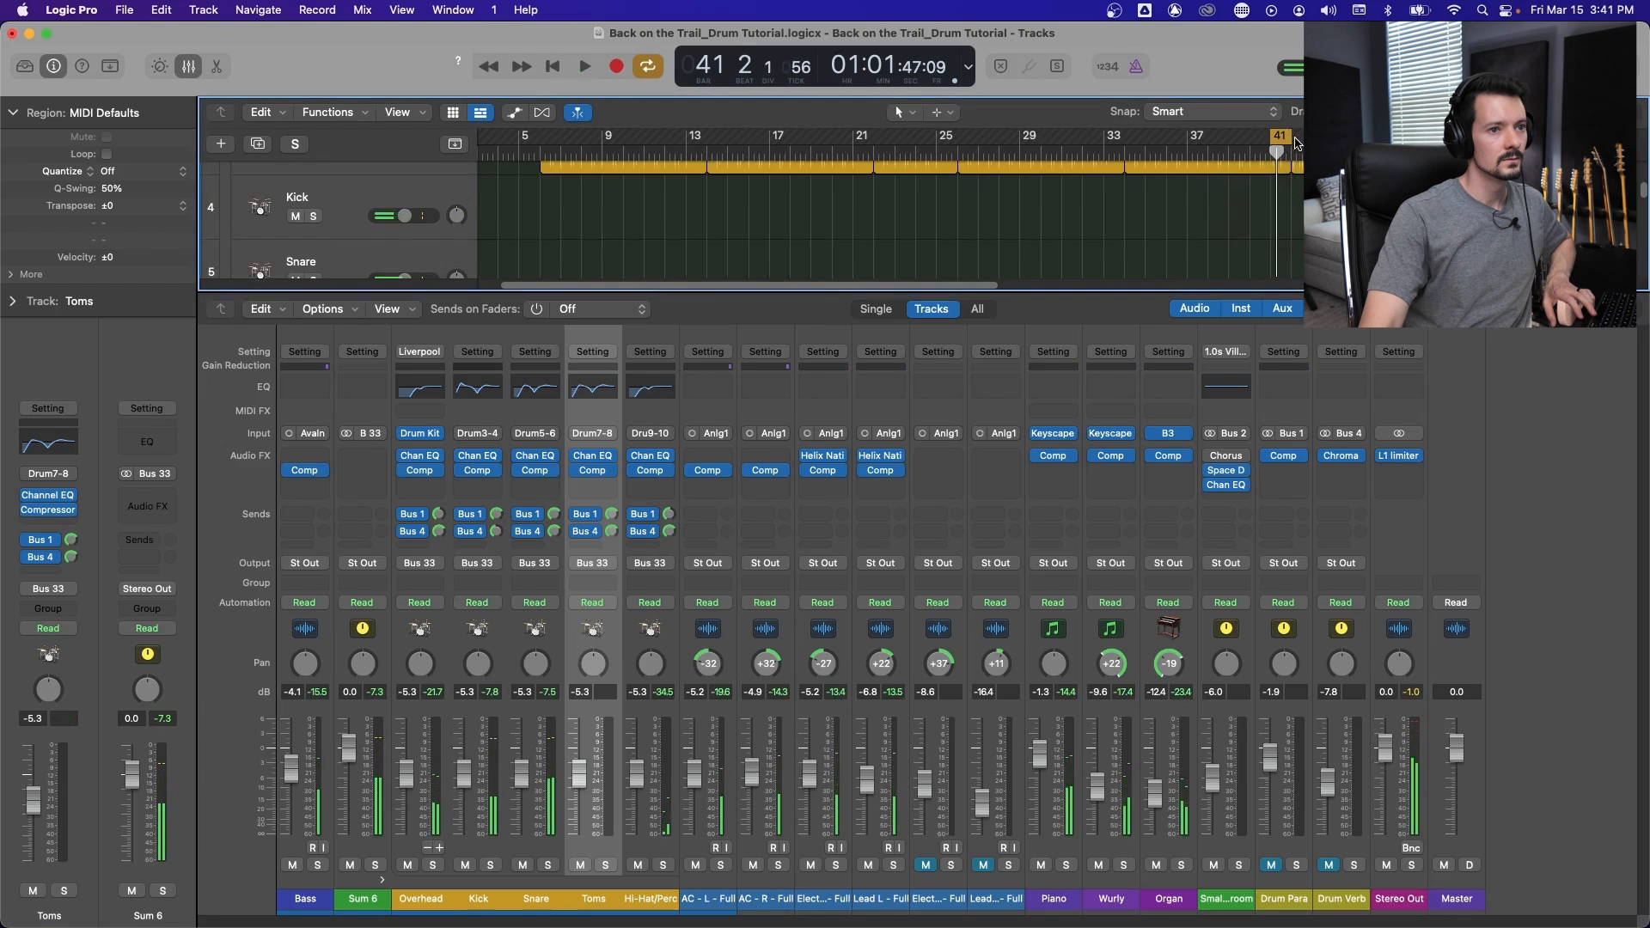
key(space)
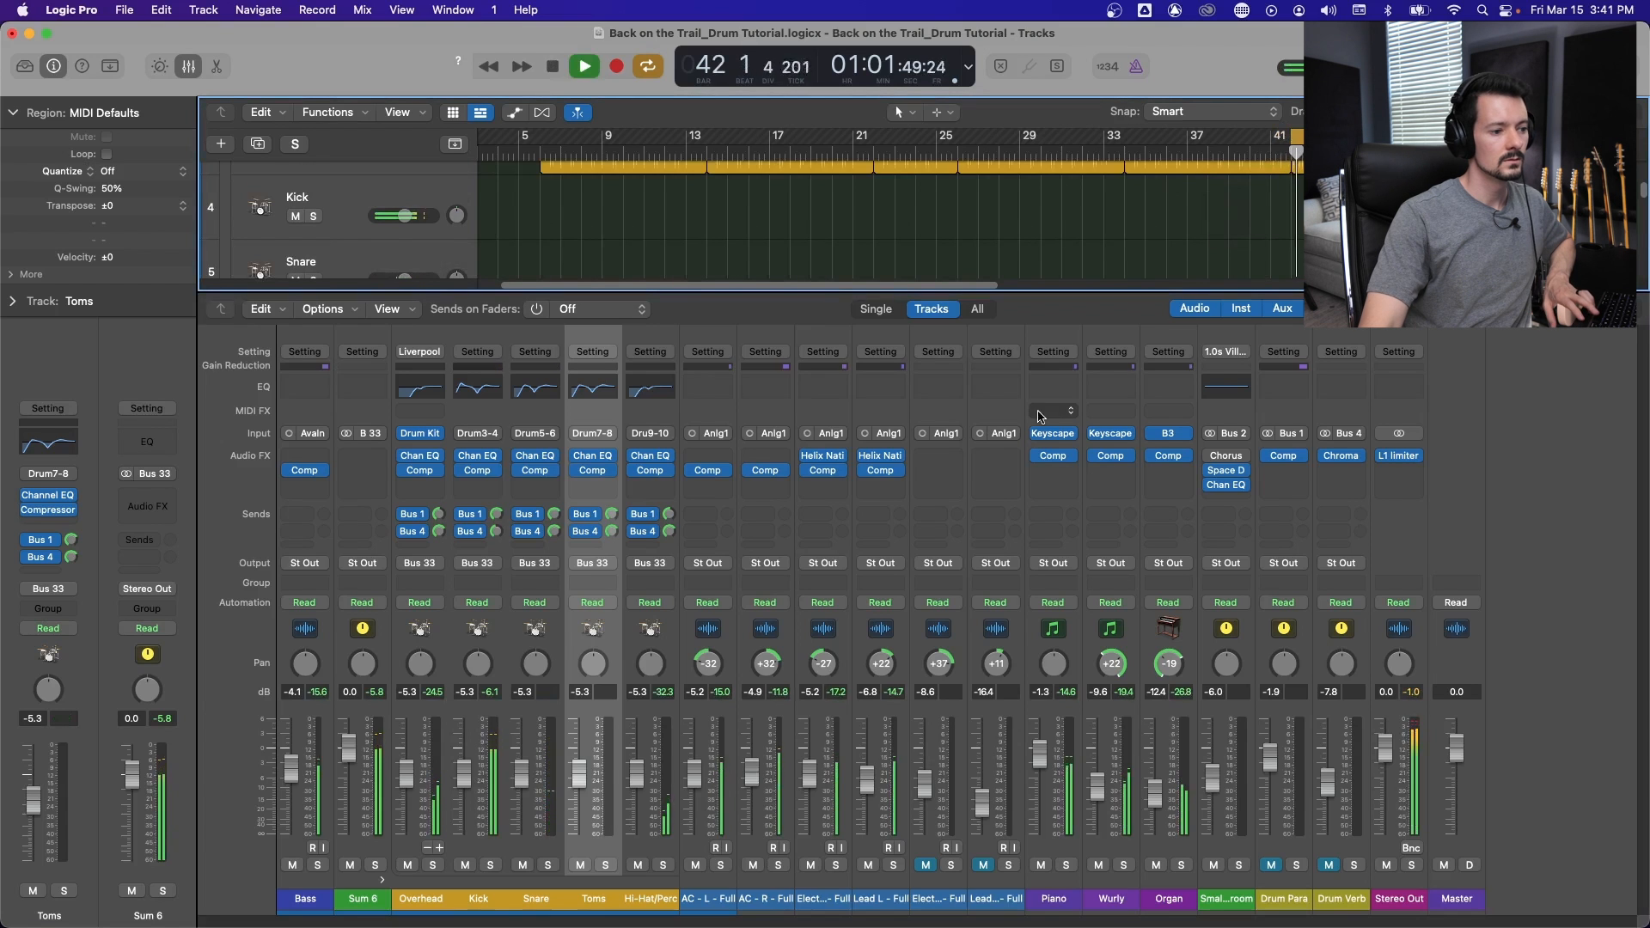
Lower the faders of all channels from AC - L - Full through Organ together, bringing Piano to -5.4 dB, and stop playback.
click(710, 635)
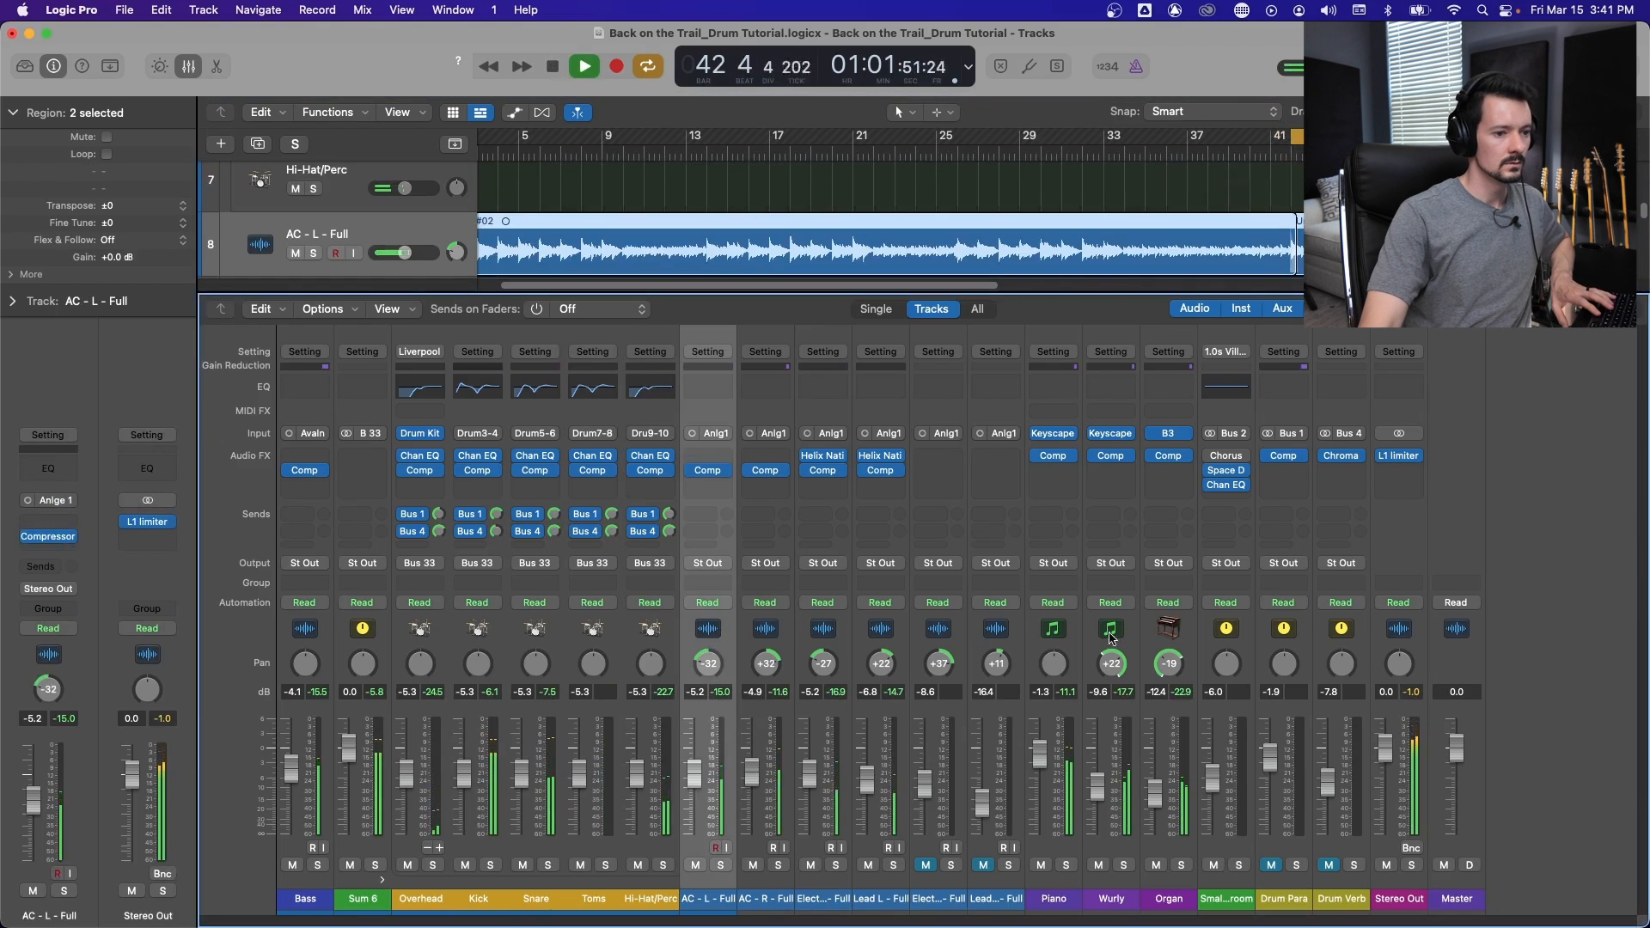
shift+click(1174, 630)
drag(1046, 764, 1046, 781)
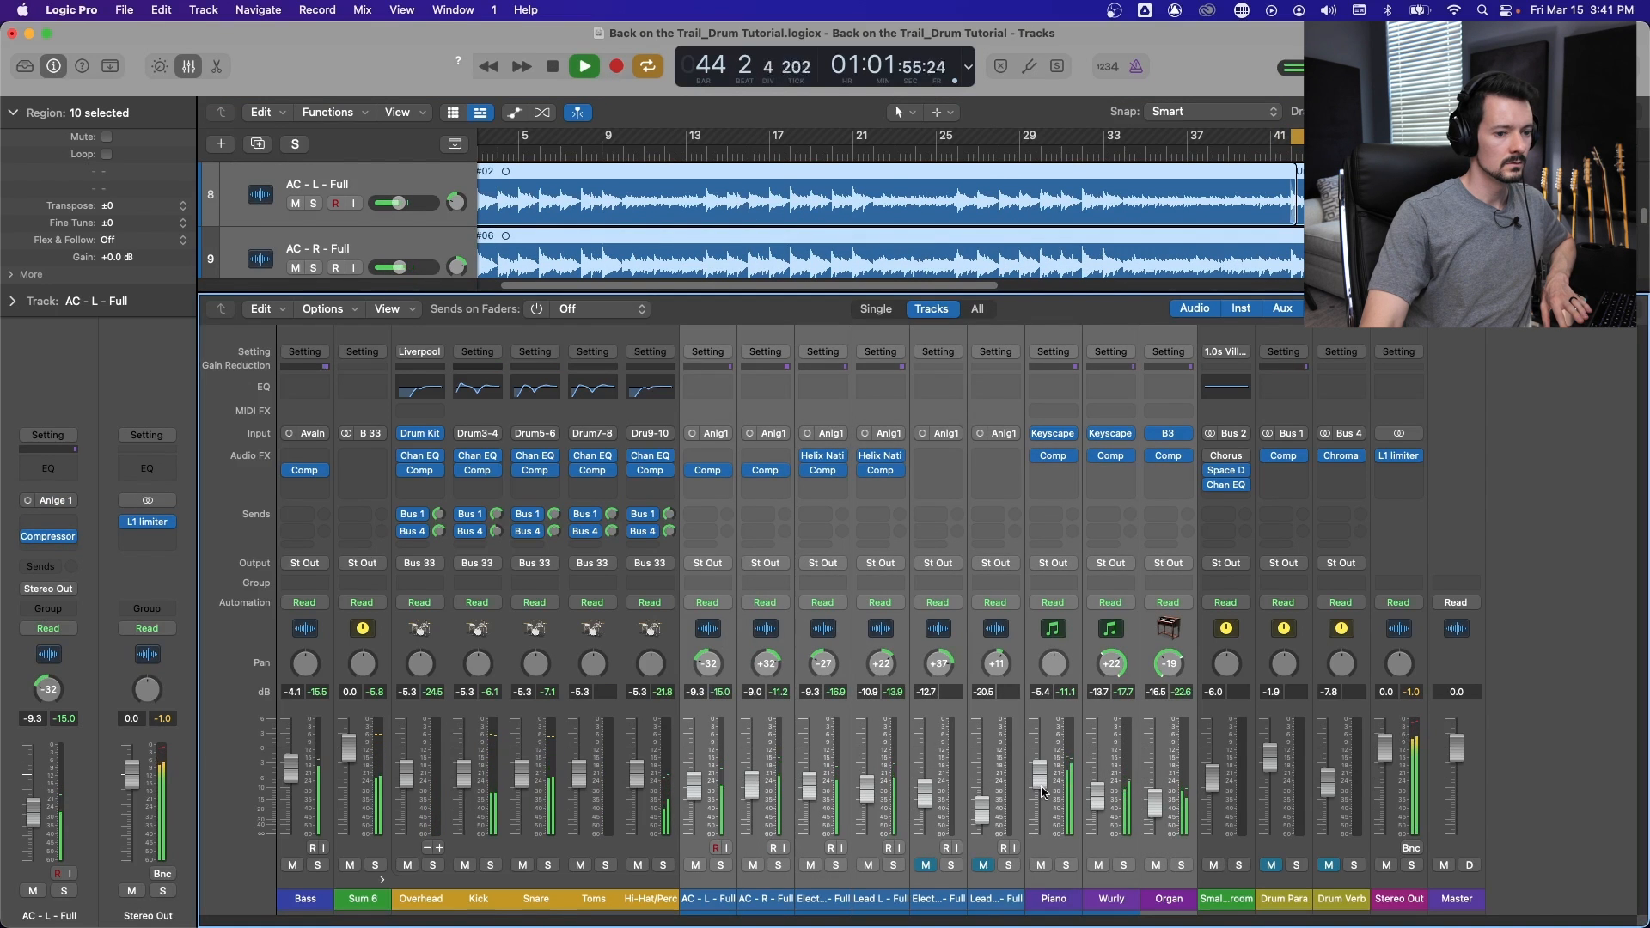
click(1163, 626)
key(space)
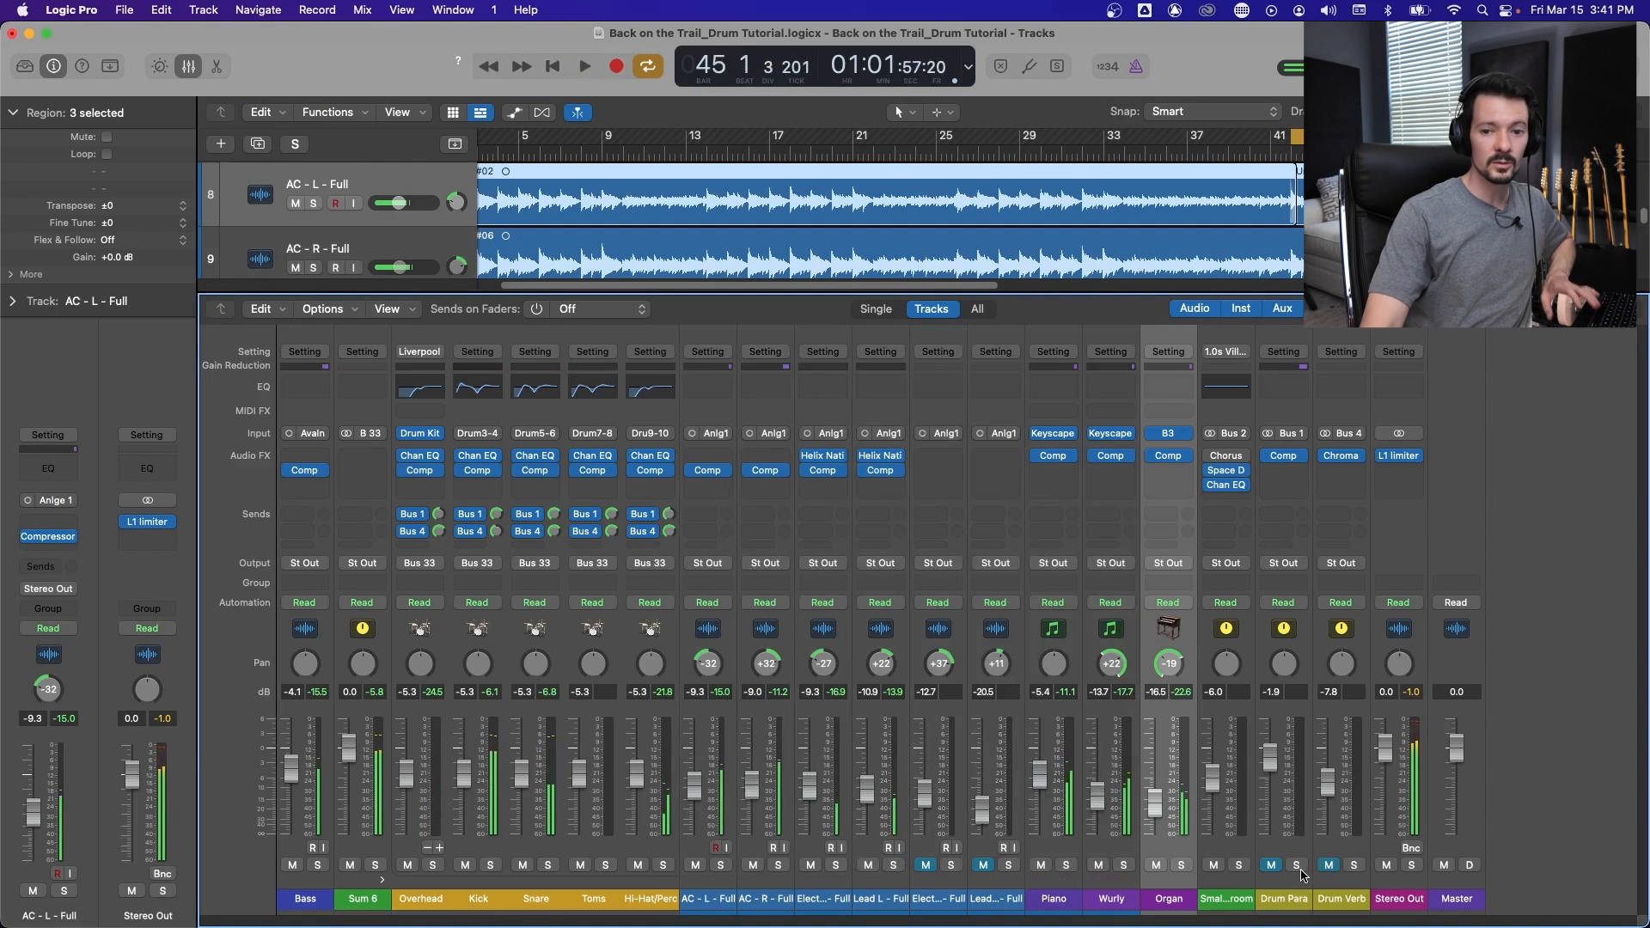
Unmute Drum Para and Drum Verb during playback, and set the faders of Drum Para to -3.8 dB and Hi-Hat/Perc to -7.8 dB.
click(1273, 865)
key(space)
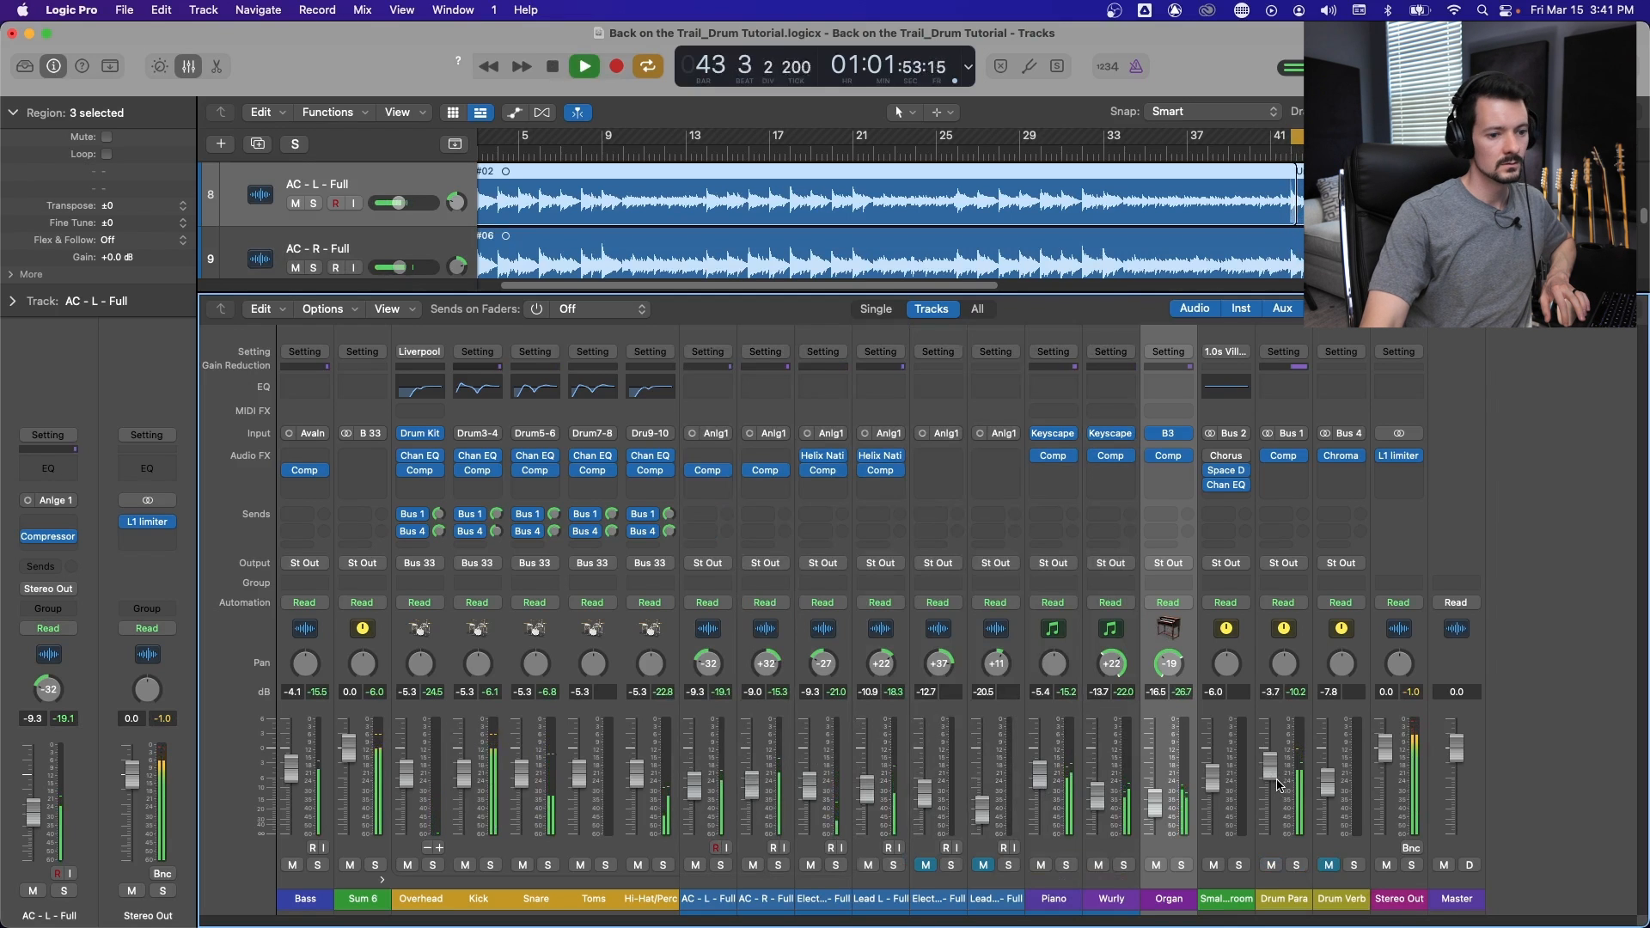
click(1328, 864)
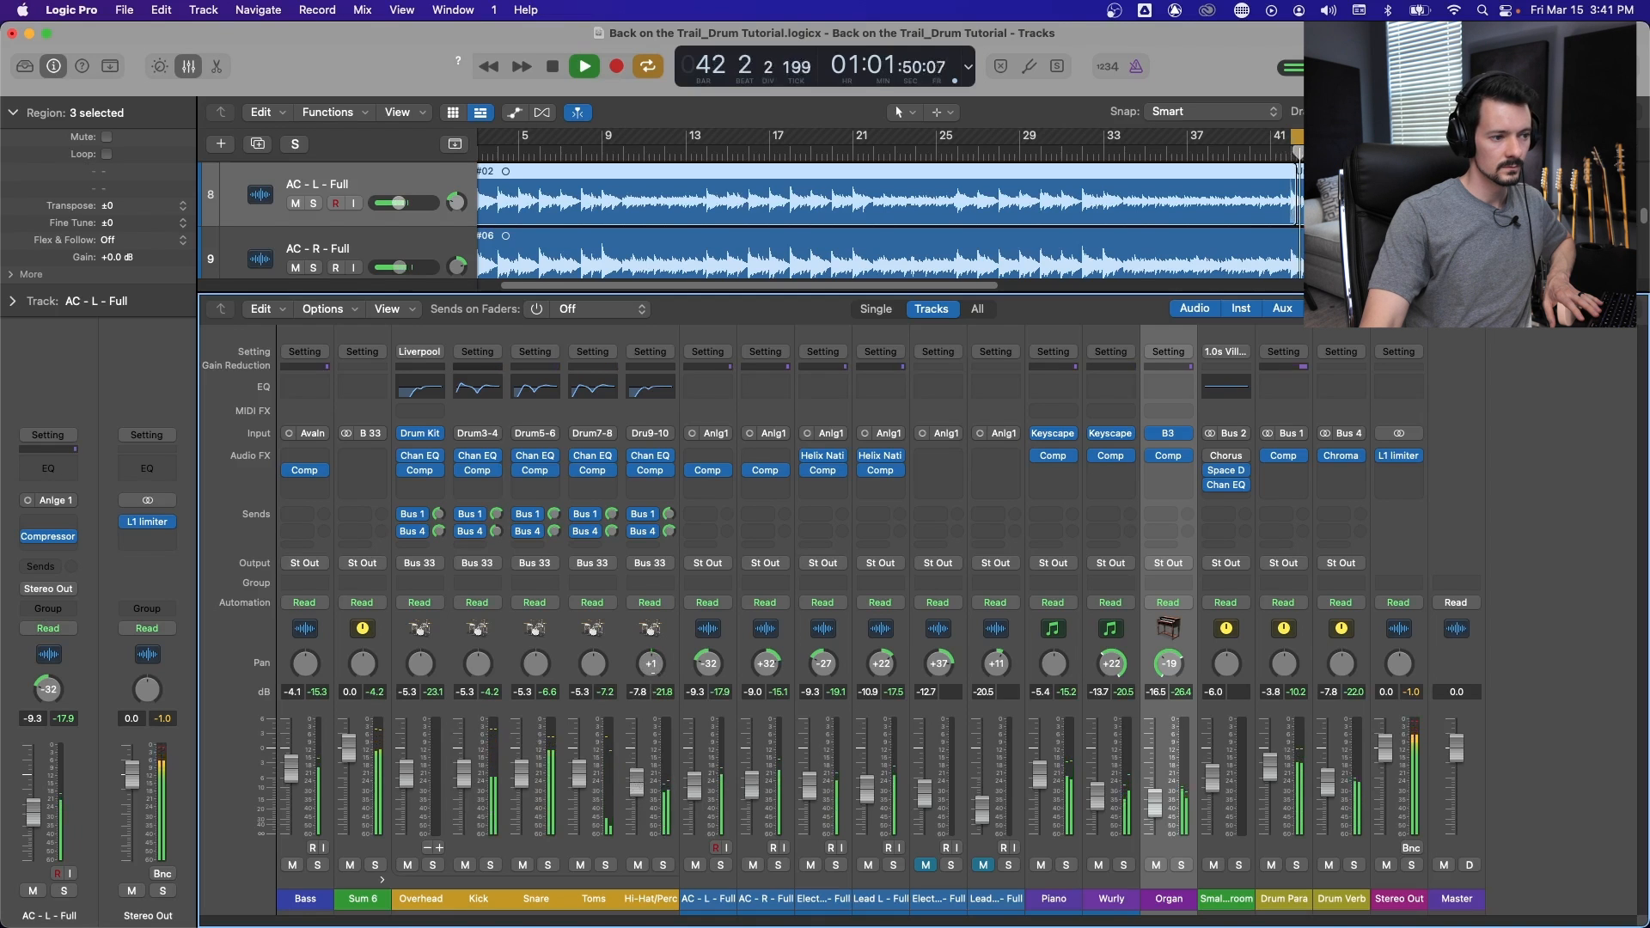
Extend the start of the cycle range back to bar 25 and lower the Toms fader to -6.2 dB during playback.
key(space)
drag(1296, 140, 939, 162)
key(space)
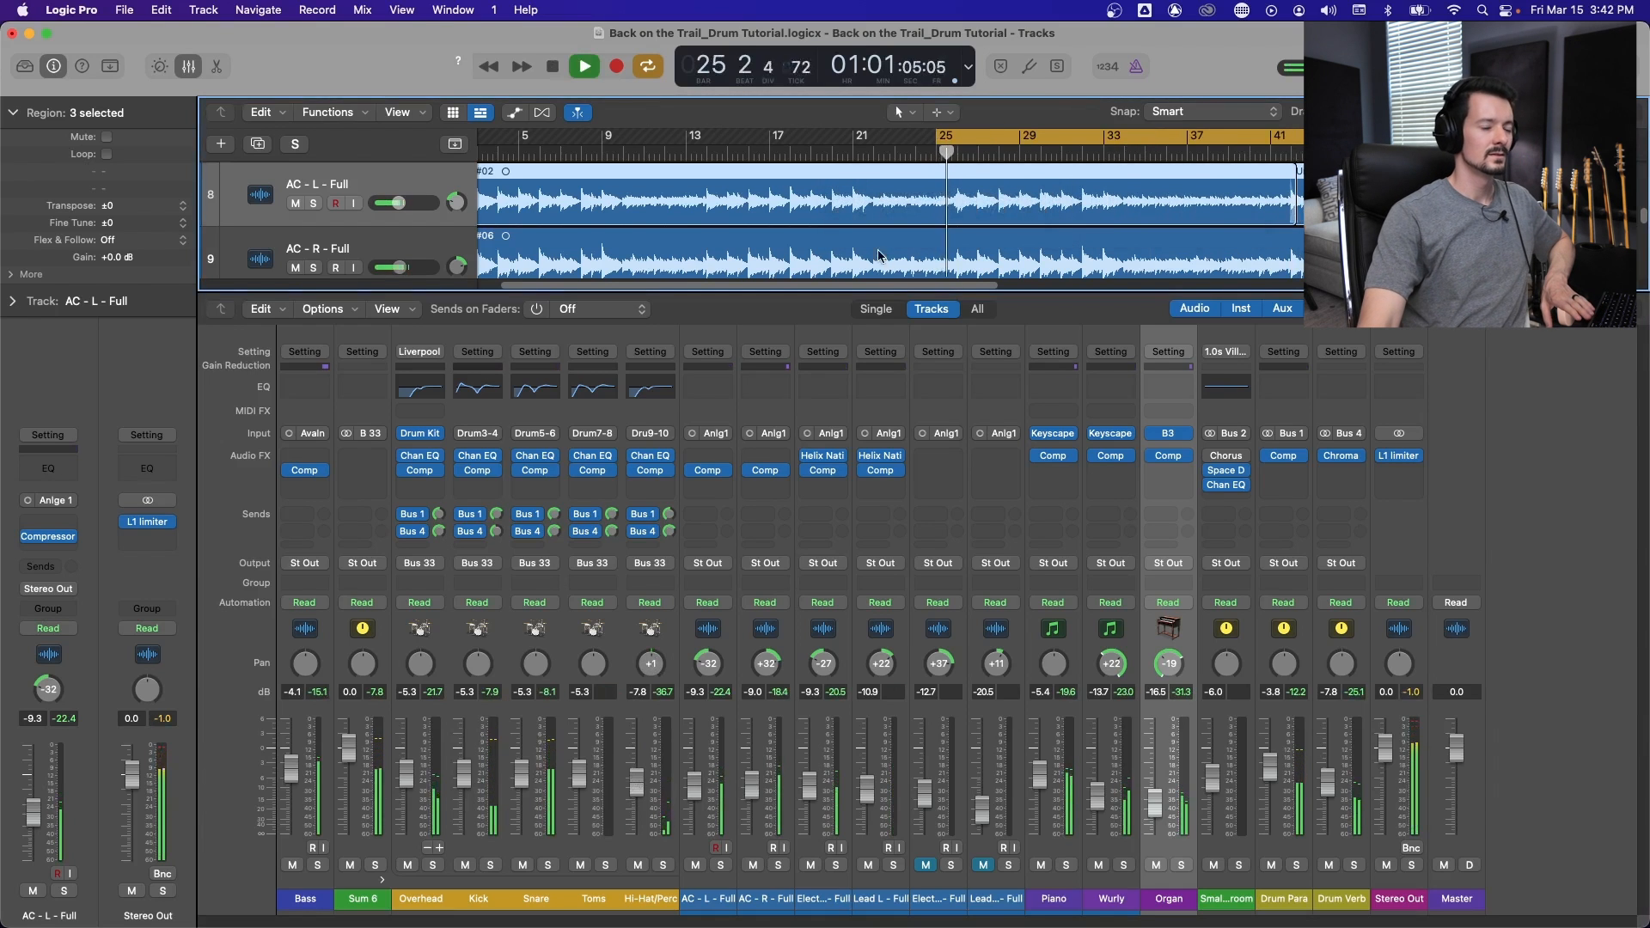
drag(579, 774, 580, 779)
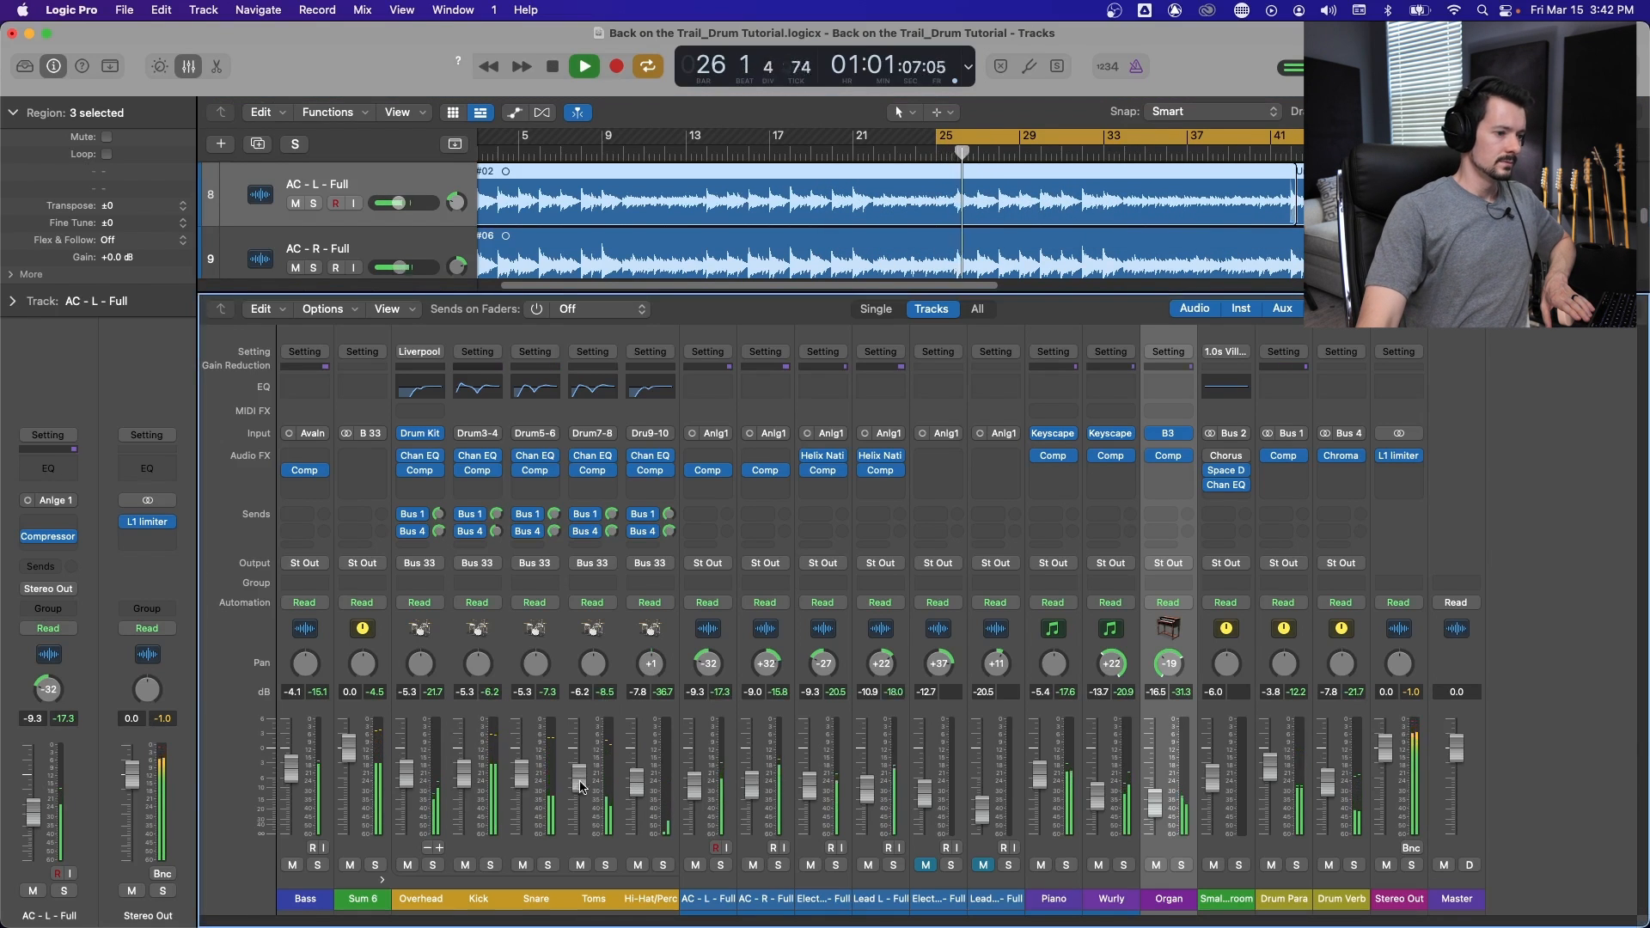
Solo the Sum 6 and Drum Verb channels and insert a Channel EQ after ChromaVerb on Drum Verb.
click(376, 866)
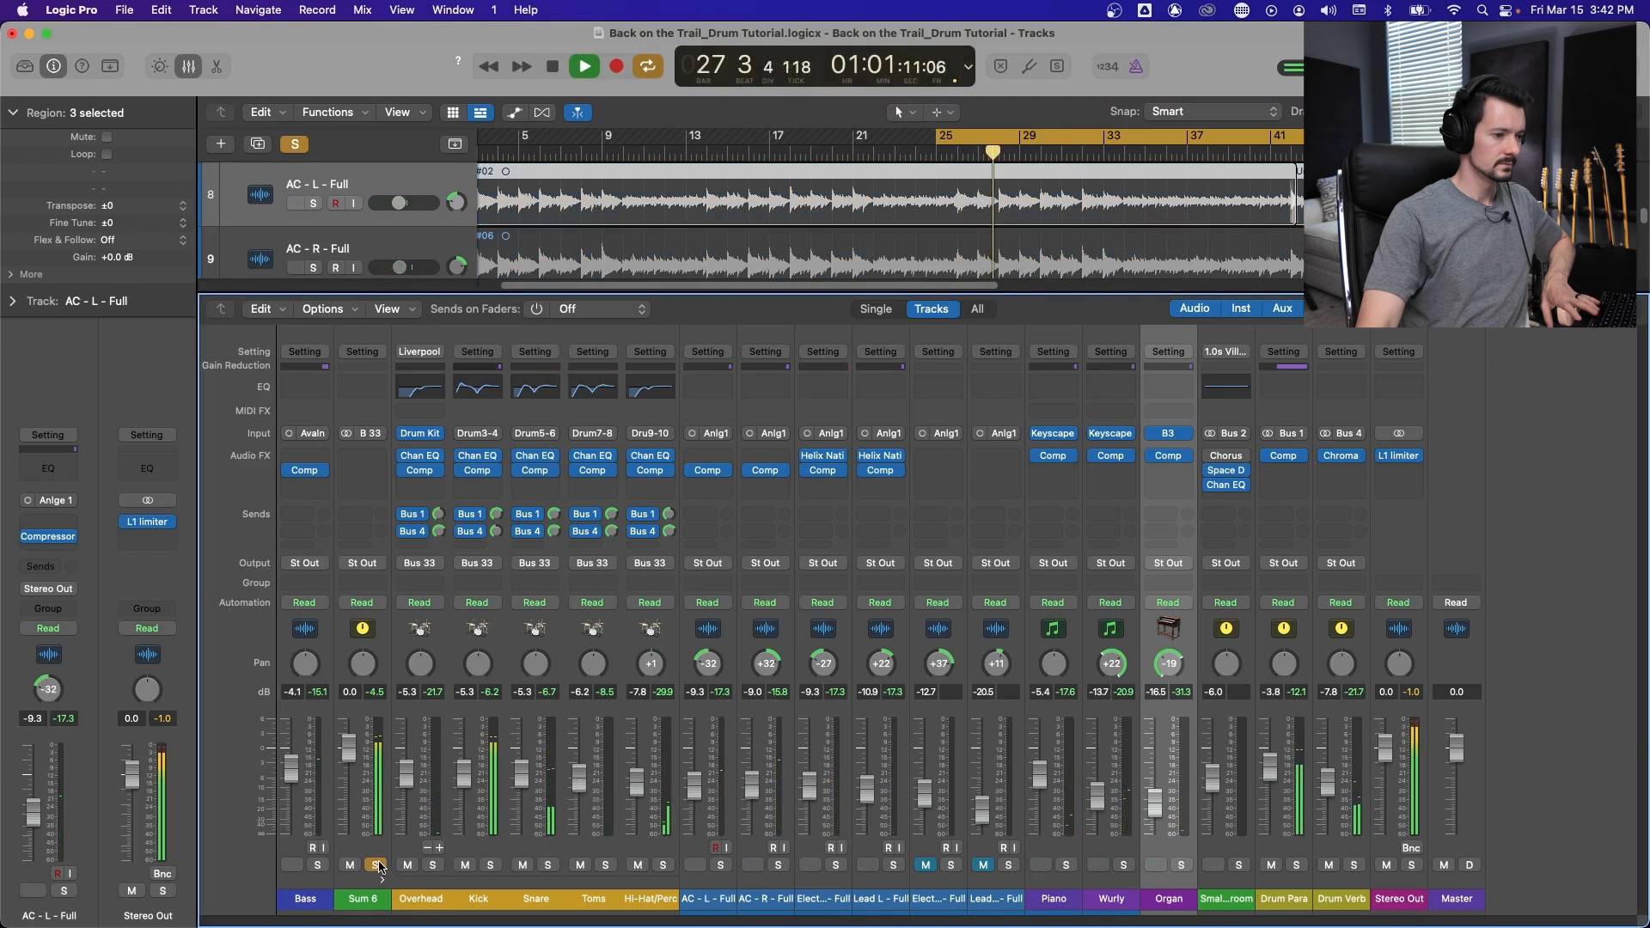
click(1354, 865)
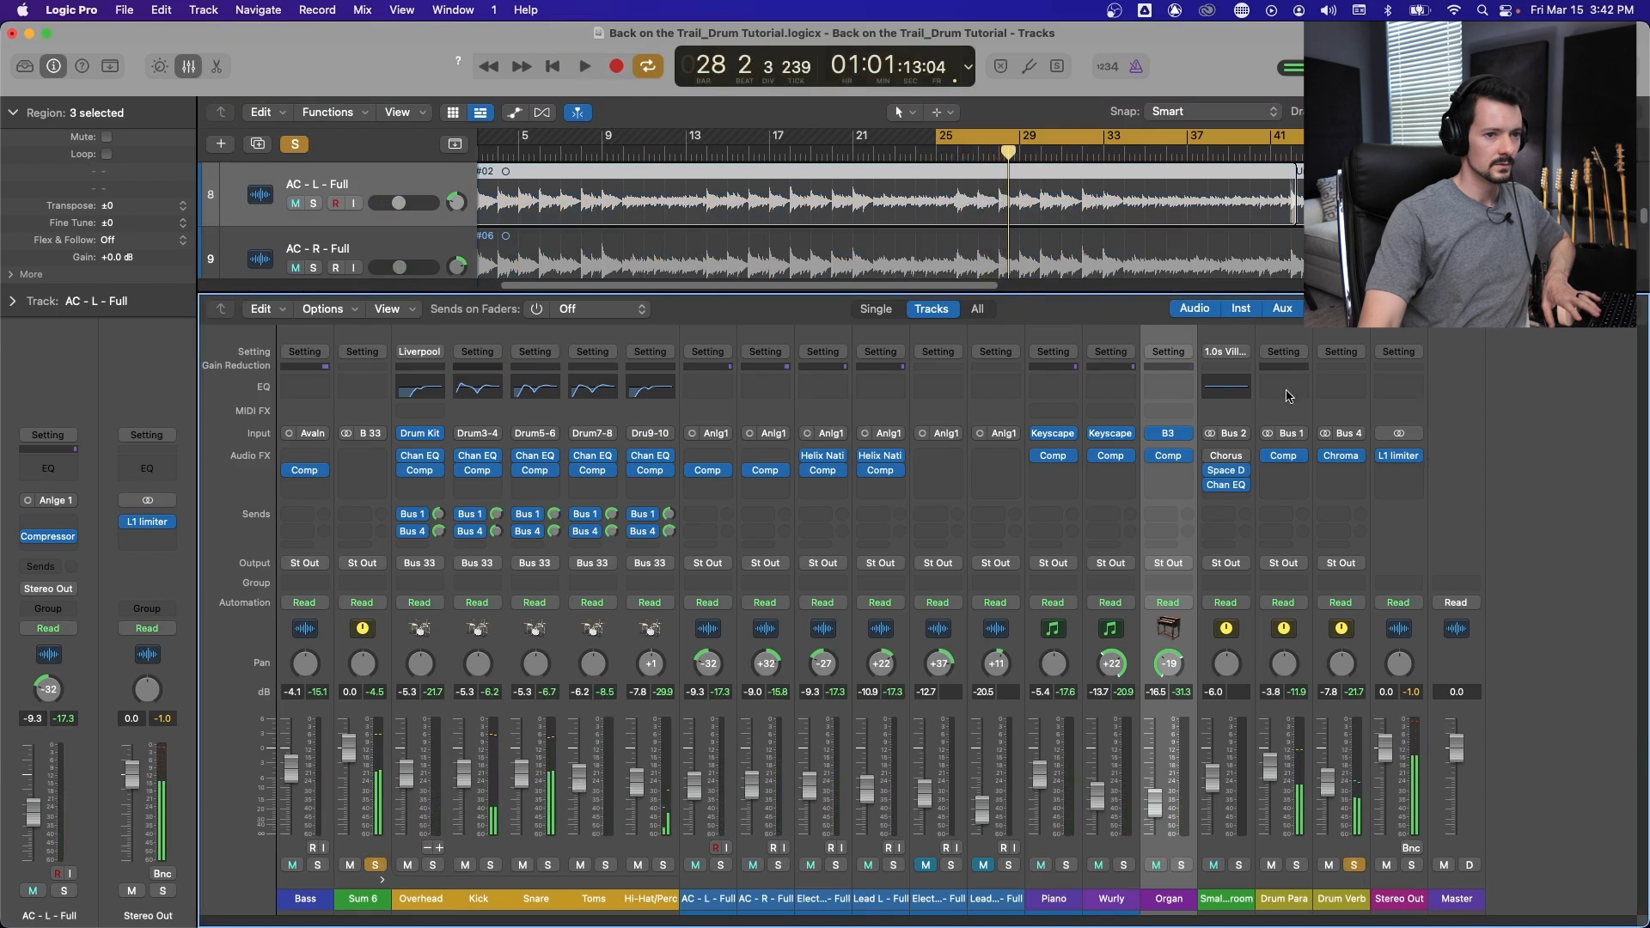
click(1339, 388)
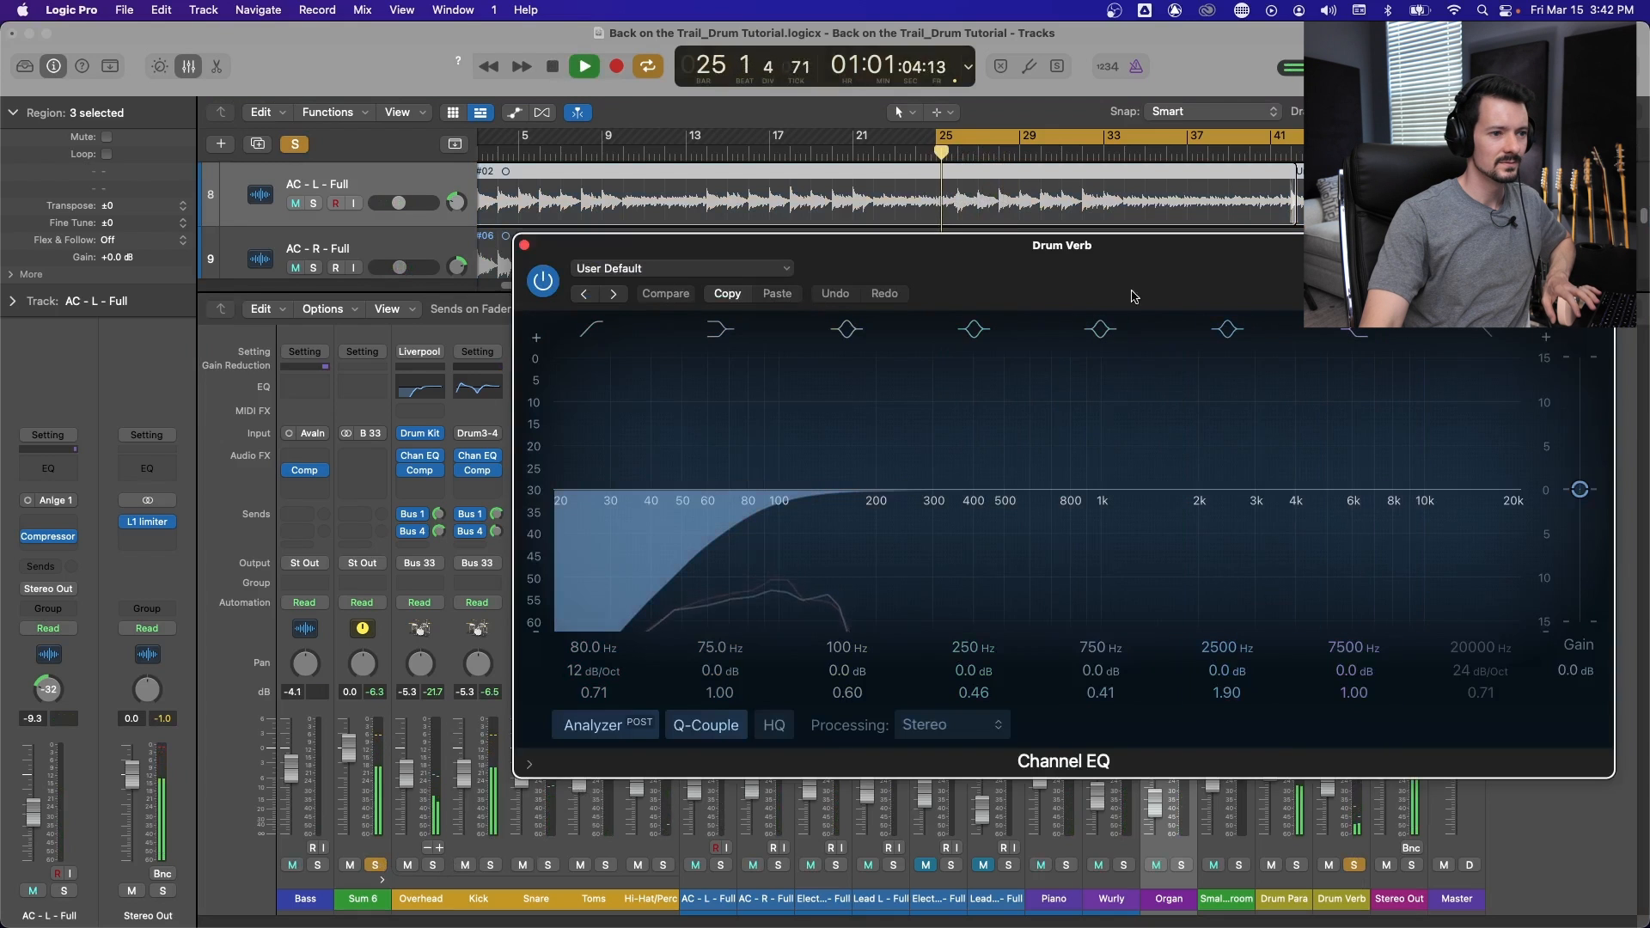
drag(1172, 251, 992, 179)
Cut 4.0 dB at 428 Hz with a Q of 1.30 in Drum Verb's Channel EQ and close it.
key(space)
drag(884, 419, 822, 361)
drag(920, 622, 920, 613)
key(space)
drag(825, 365, 808, 486)
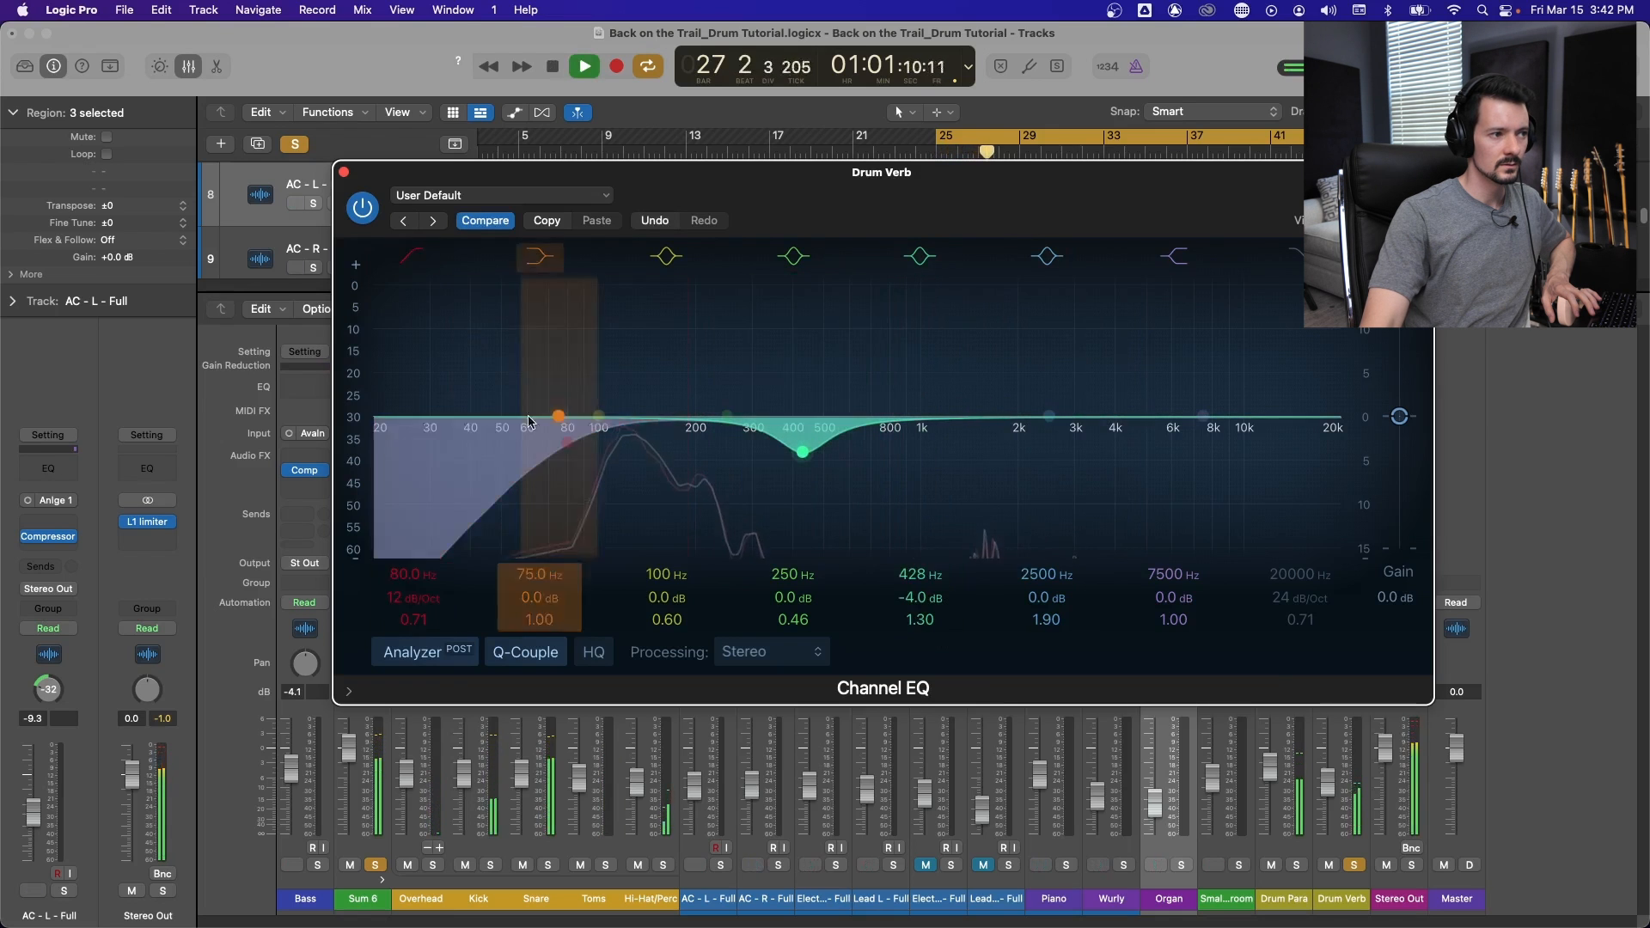
click(344, 172)
Turn off solo on Drum Verb and Sum 6, rename the Sum 6 channel as Drums, and stop playback.
click(1354, 866)
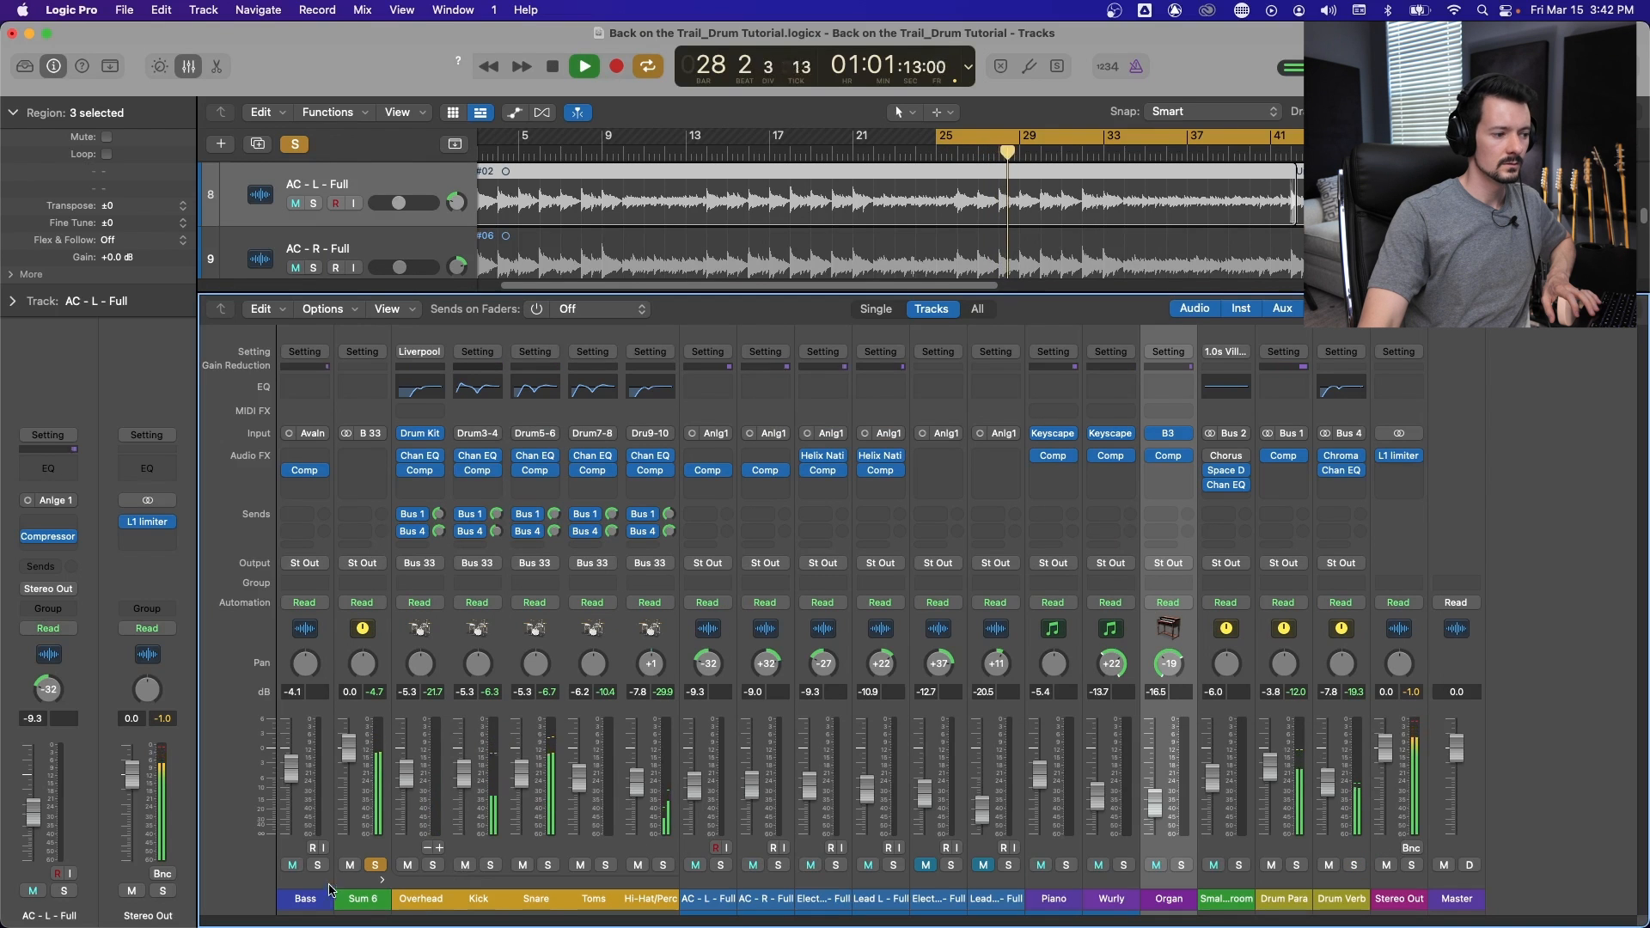
click(375, 864)
click(365, 898)
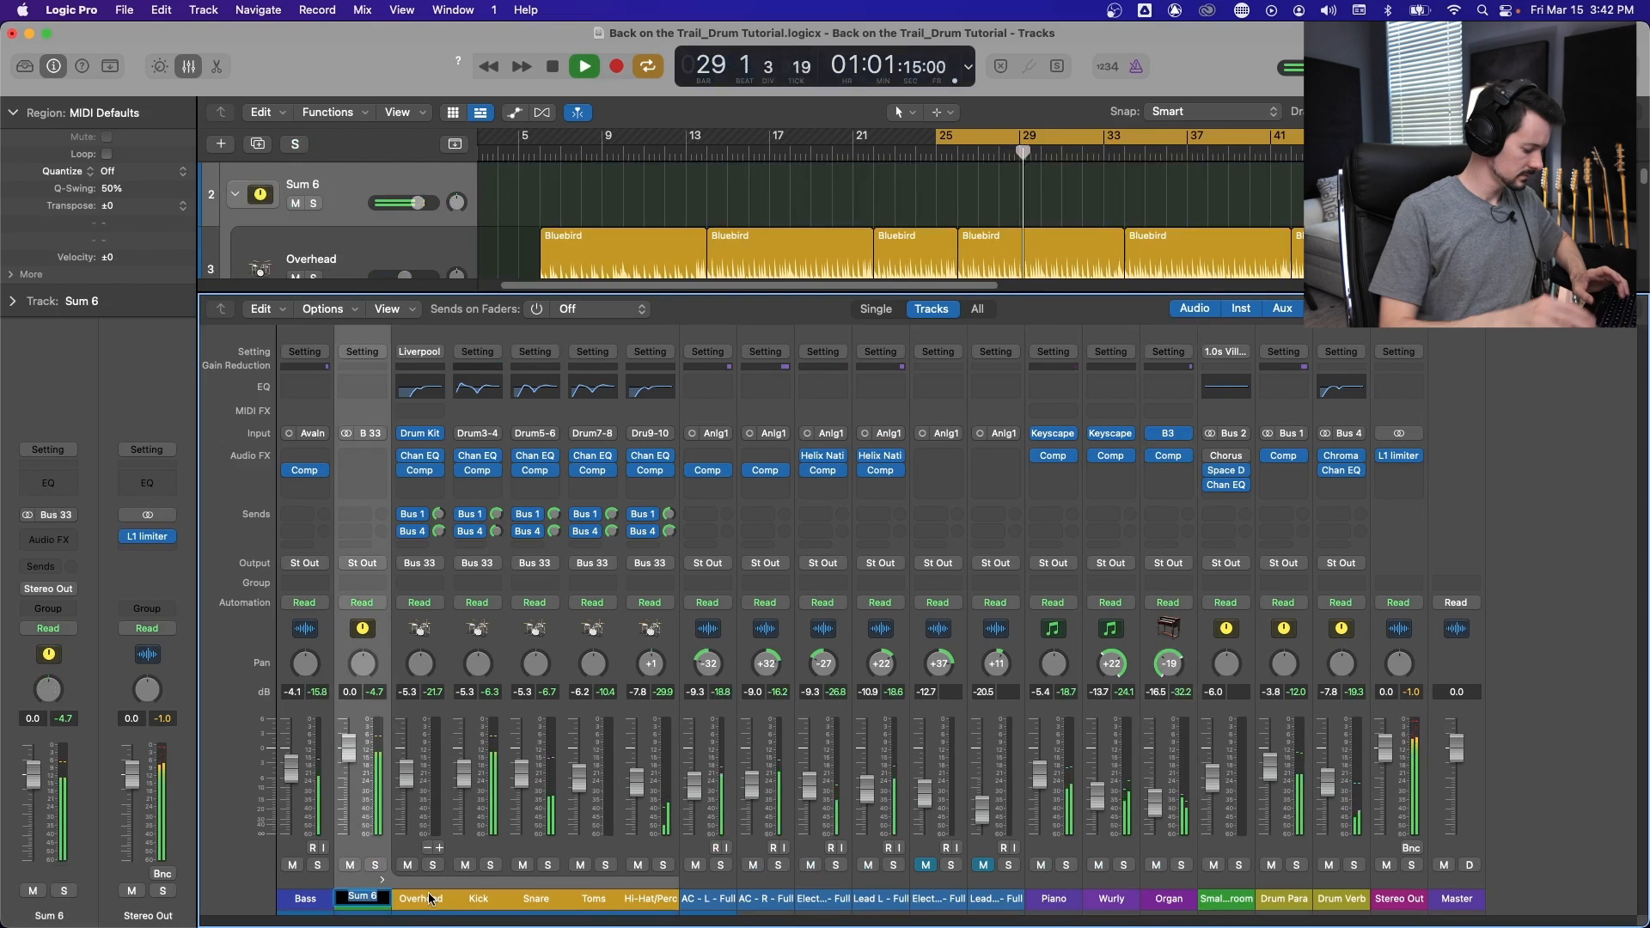
text(Drums)
key(Return)
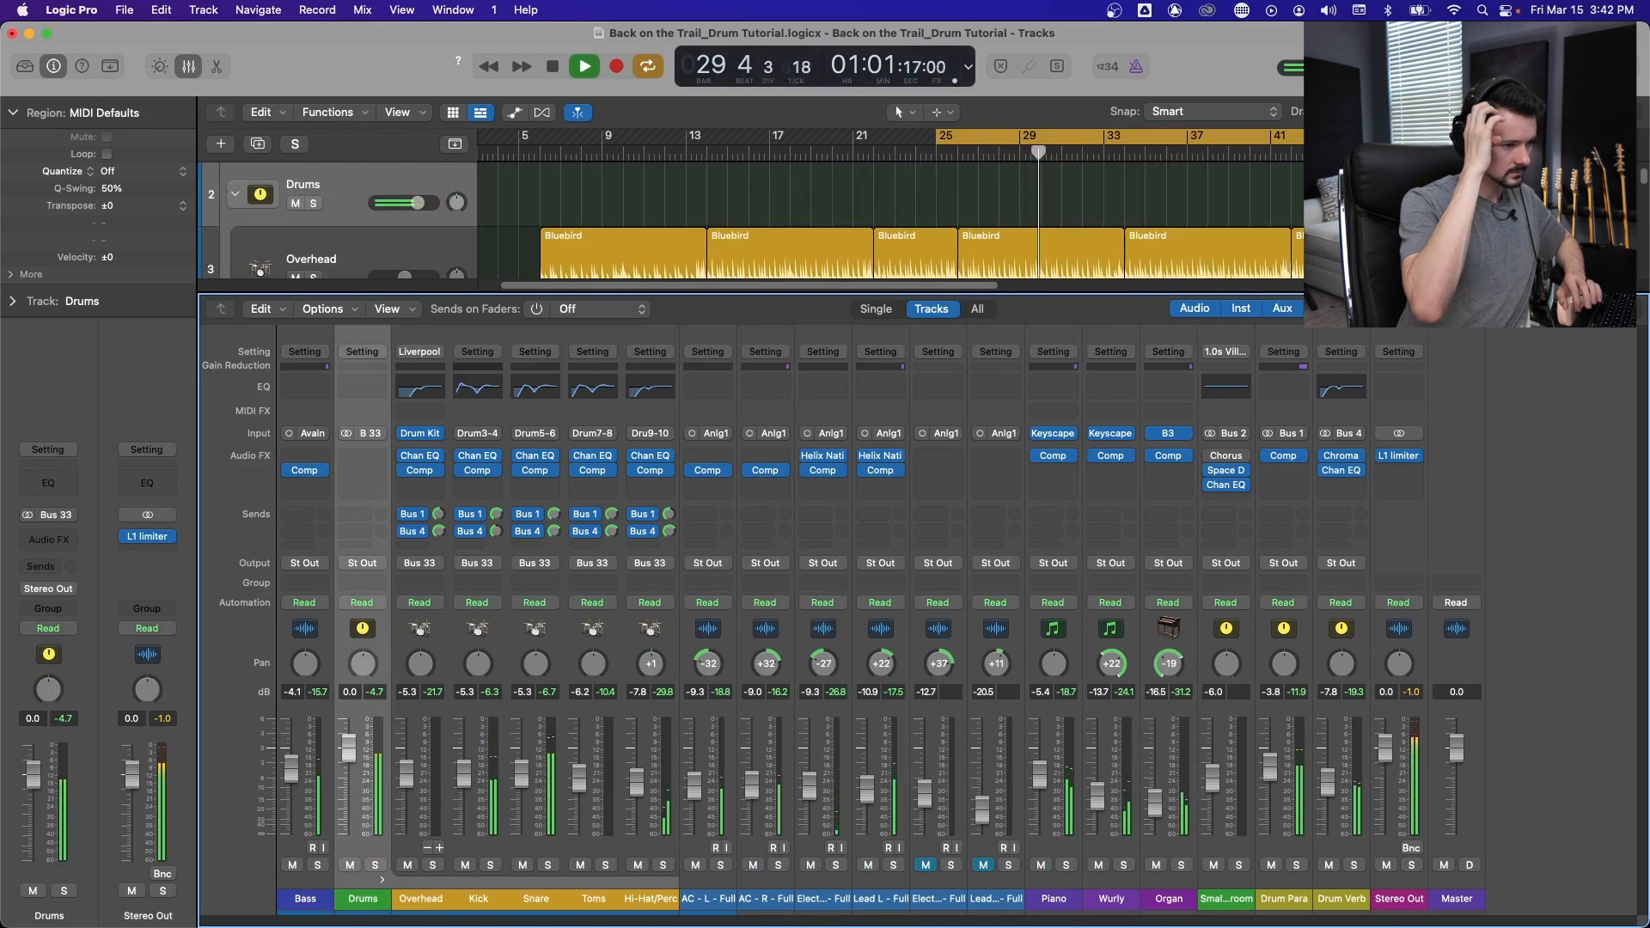
key(space)
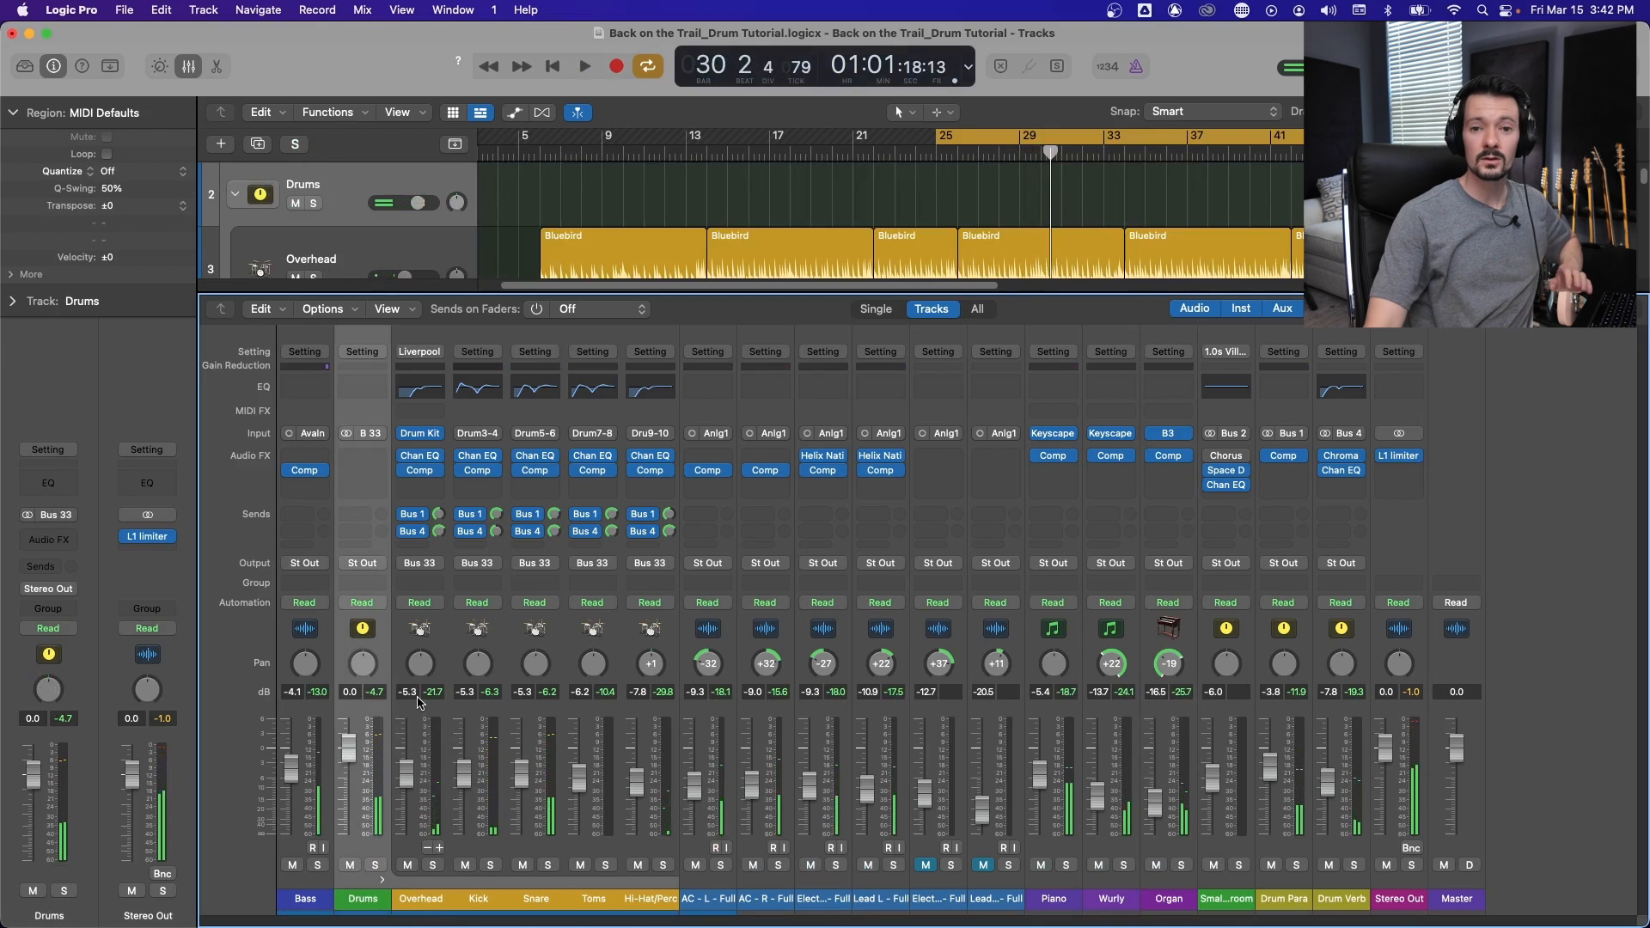
Insert a Compressor on the Drums channel, switch it to the Vintage VCA model, and adjust its release.
click(354, 455)
mouse_move(383, 519)
click(469, 519)
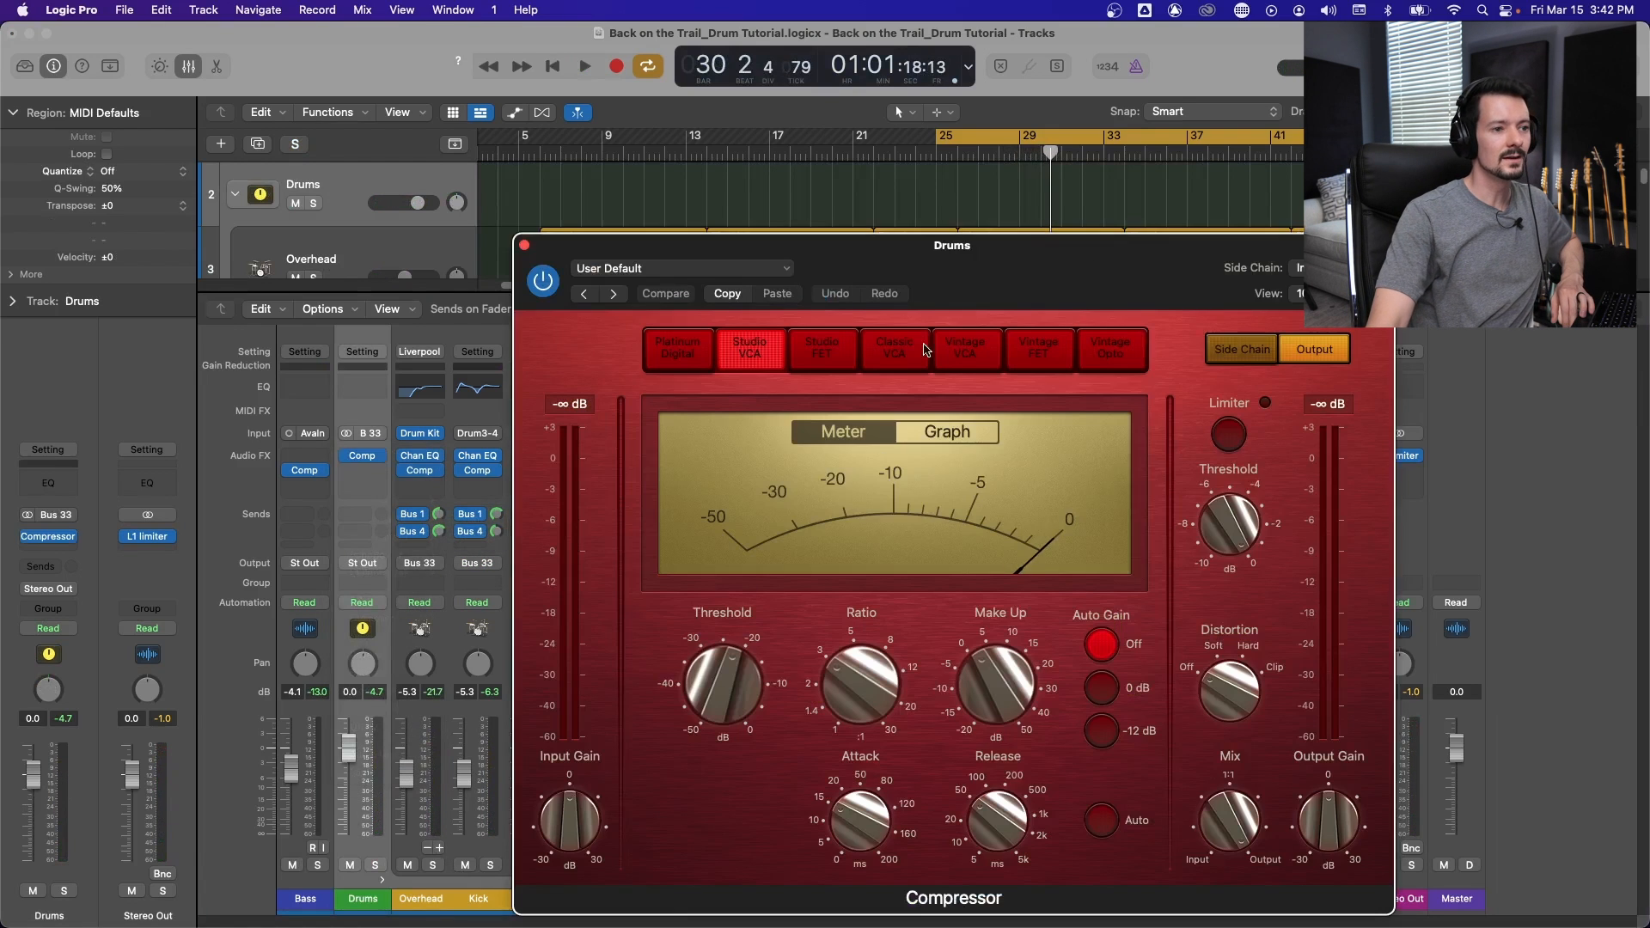
click(949, 351)
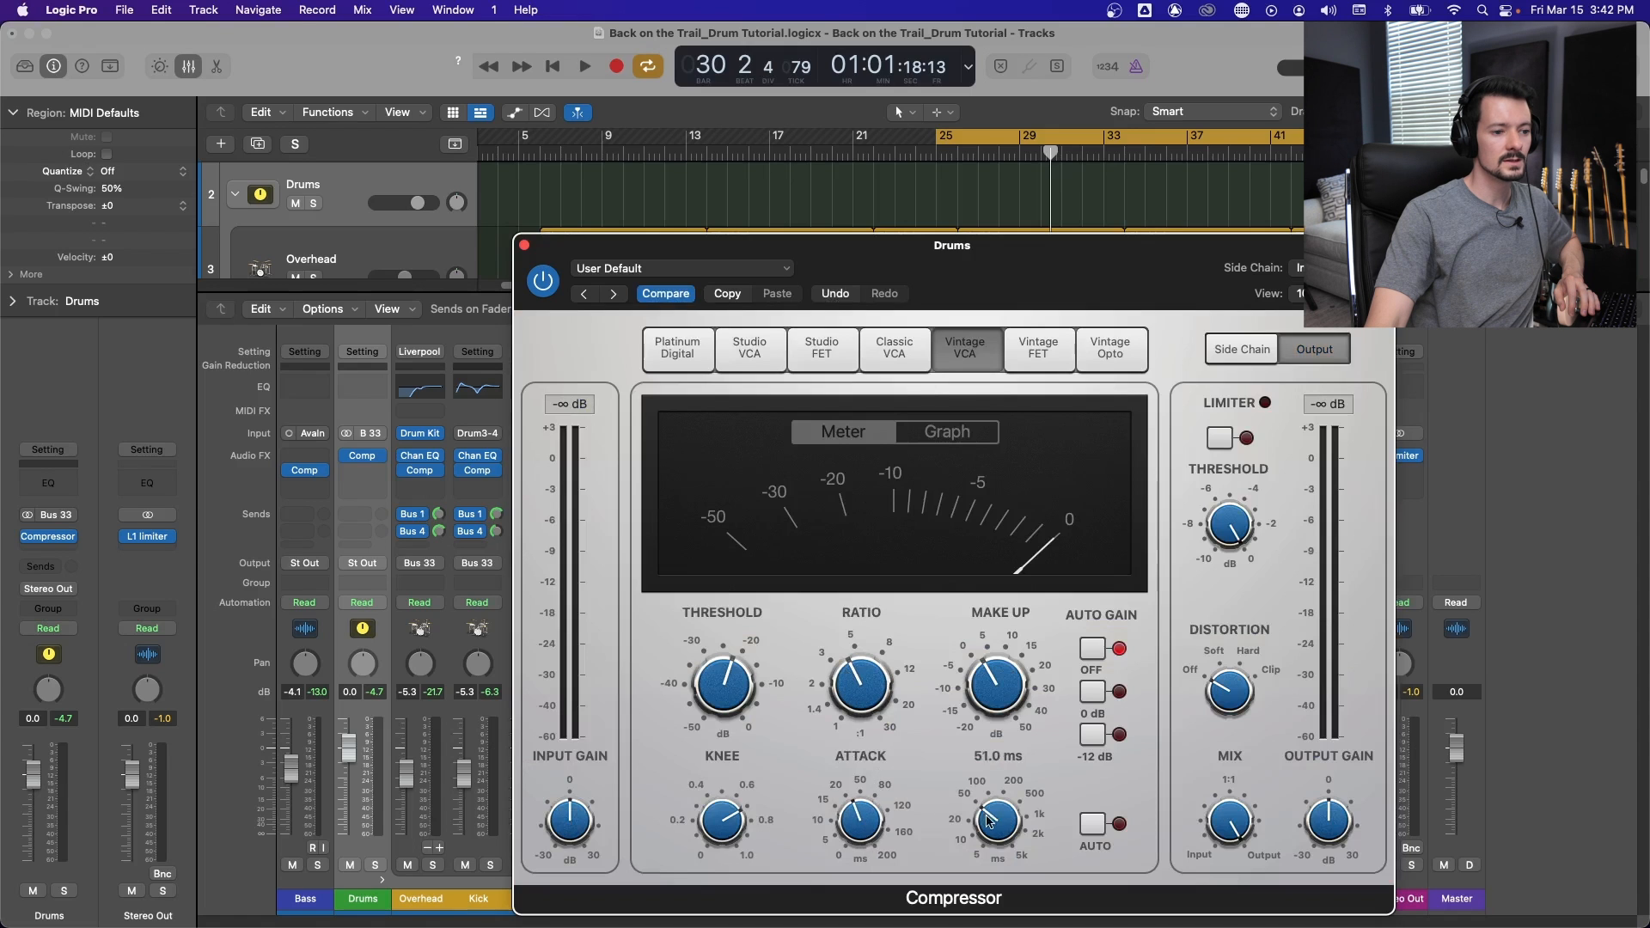
Raise the Drums Compressor's threshold to 0.0 dB, bring it down by ear during playback, and close the plug-in.
drag(737, 691, 774, 643)
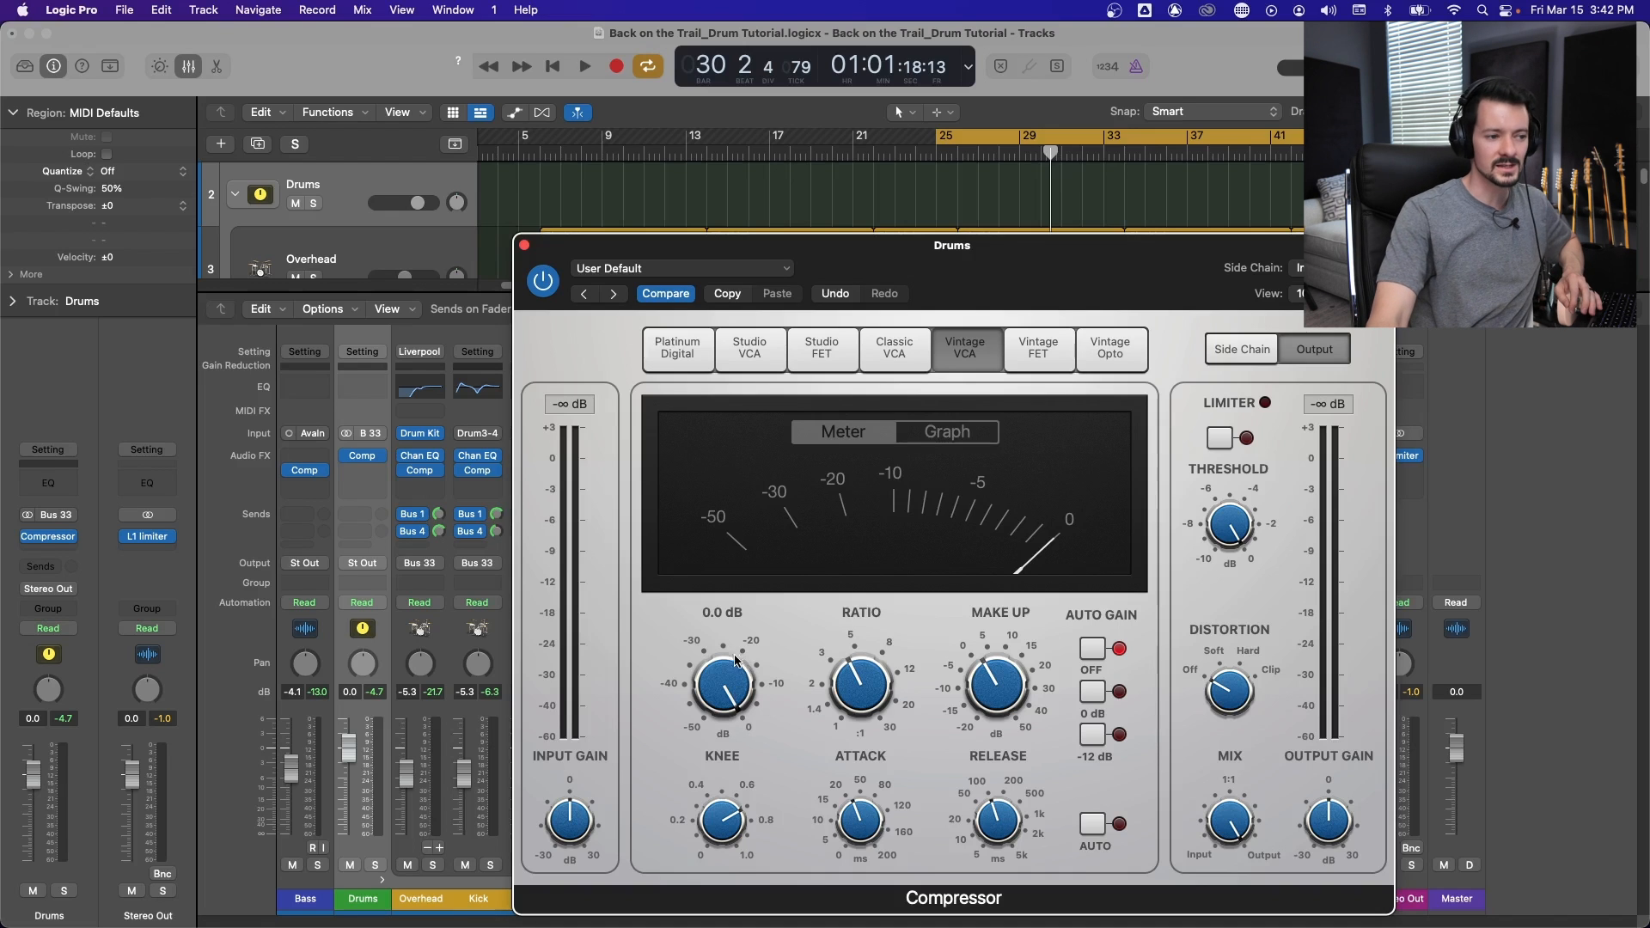
key(space)
drag(720, 669, 703, 739)
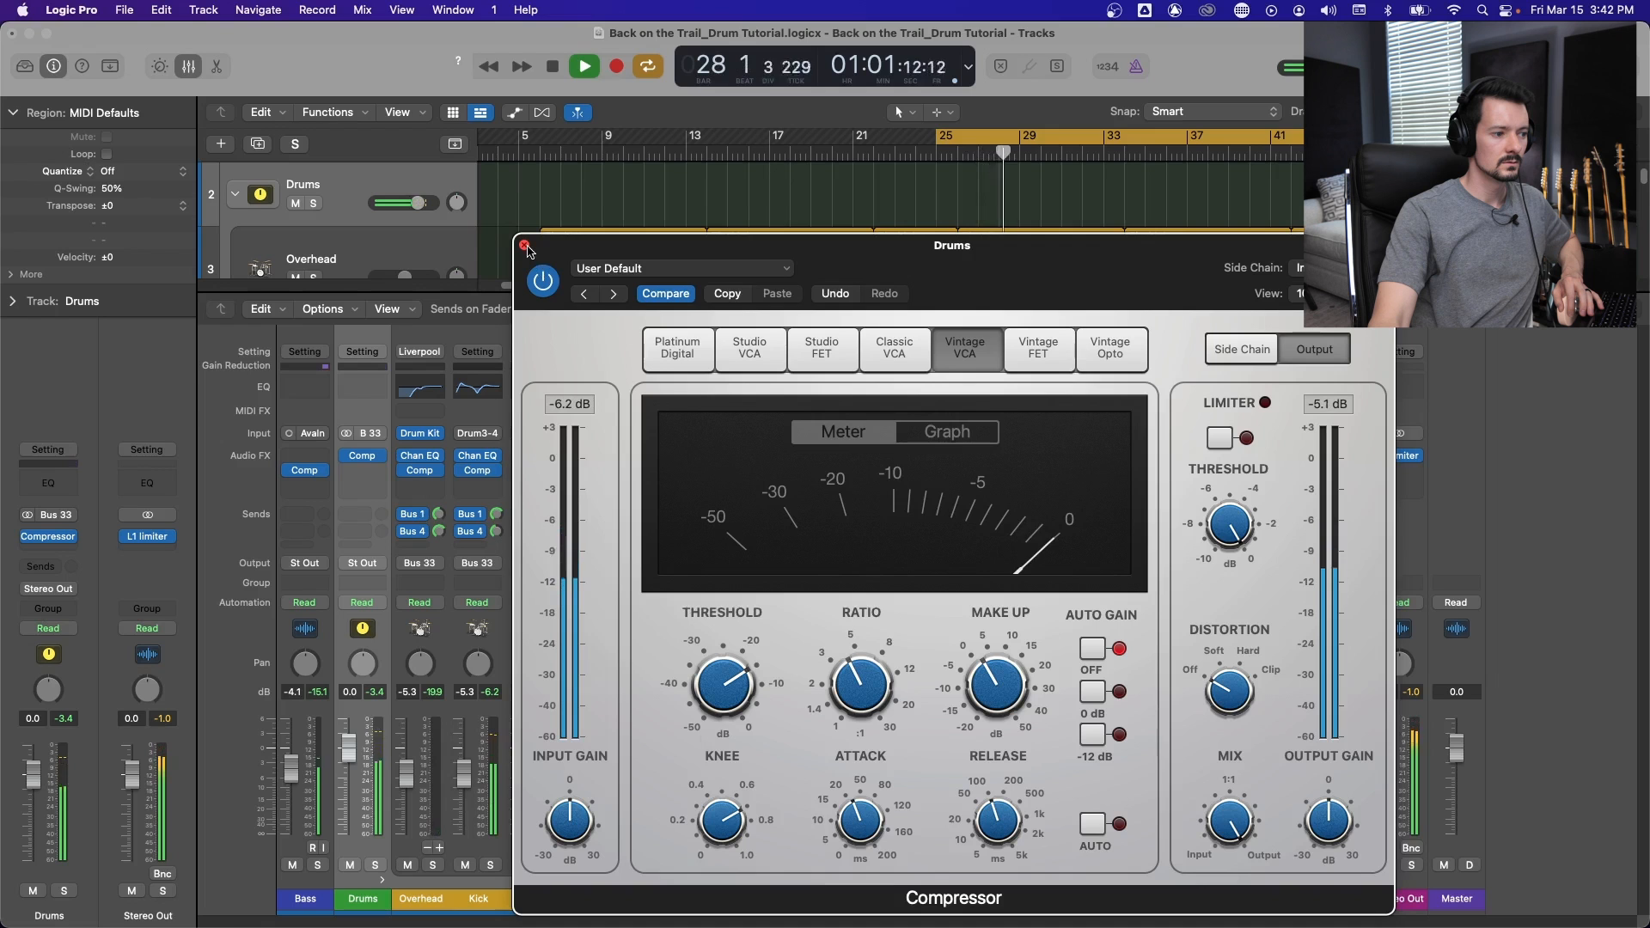
click(524, 247)
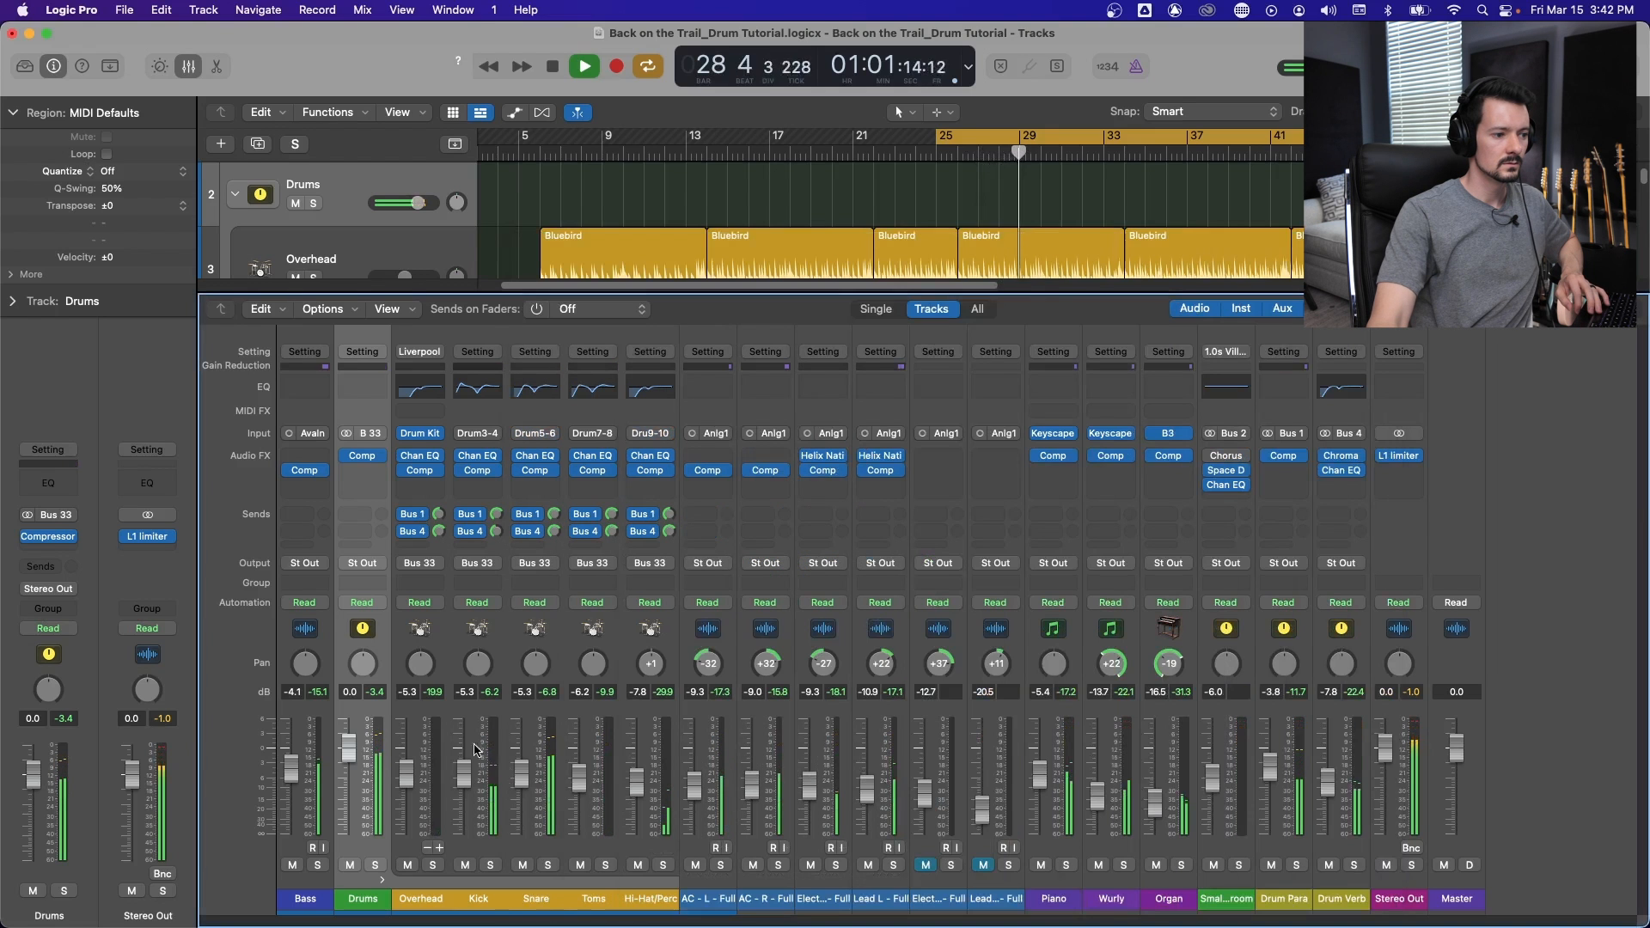
Lower the low-frequency band in the Snare's Channel EQ, and set the Kick fader to -6.8 dB and the Snare to -5.8 dB.
click(535, 456)
drag(788, 467, 782, 490)
click(525, 246)
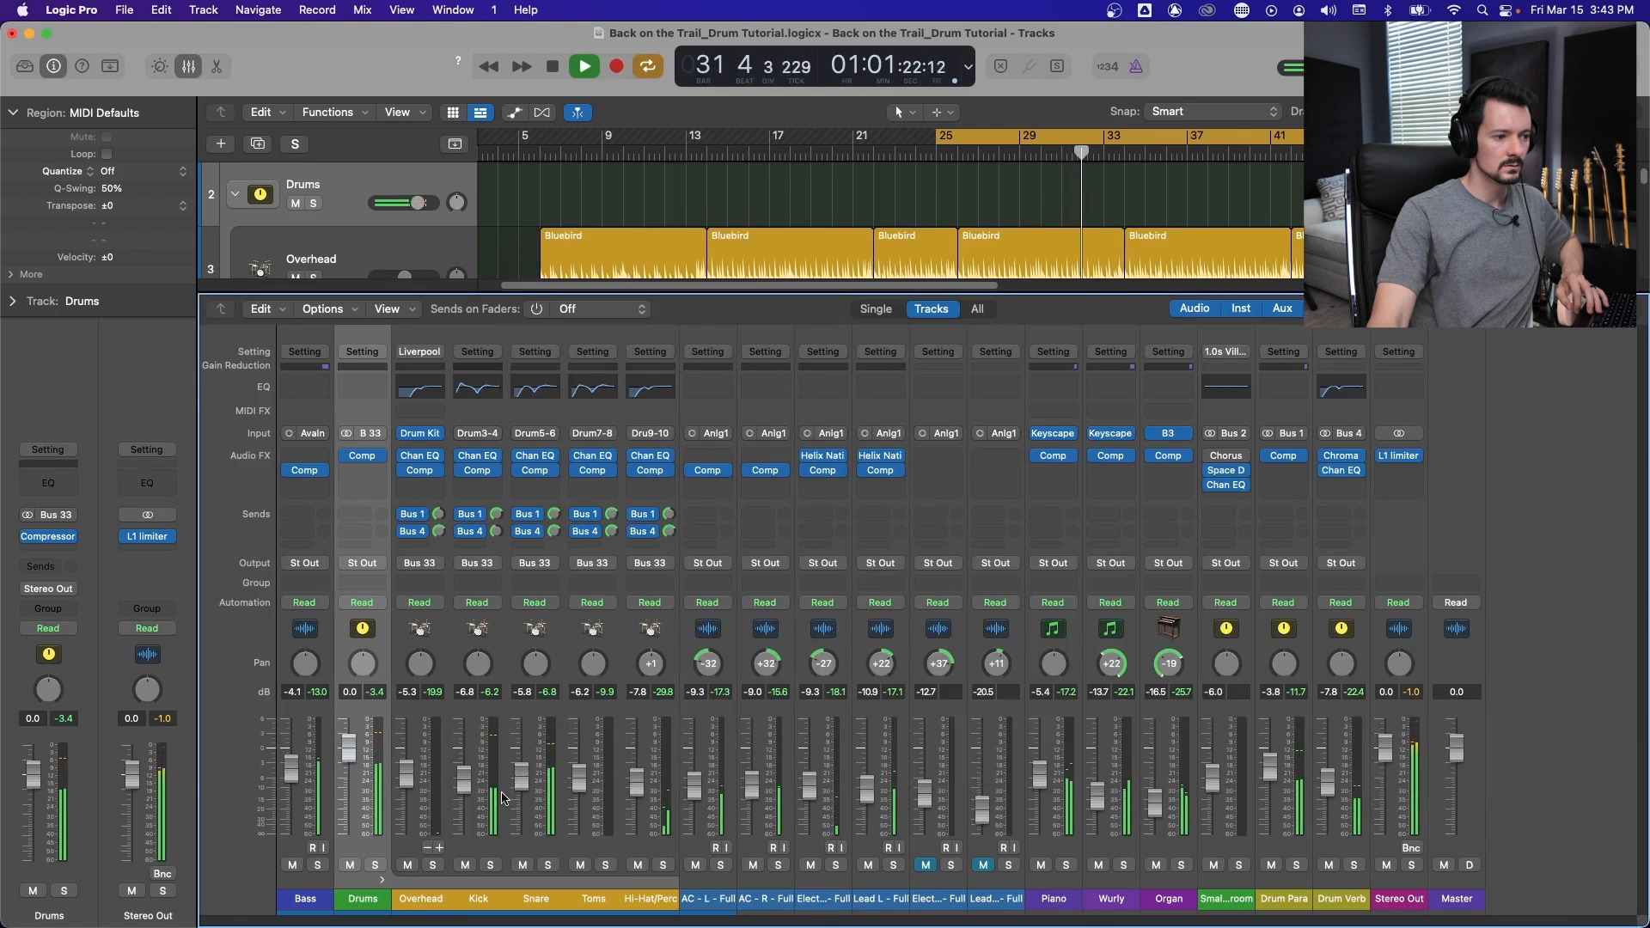
Audition the Drums channel in solo, lower the Overhead fader to -9.8 dB in the full mix, and stop playback.
click(376, 865)
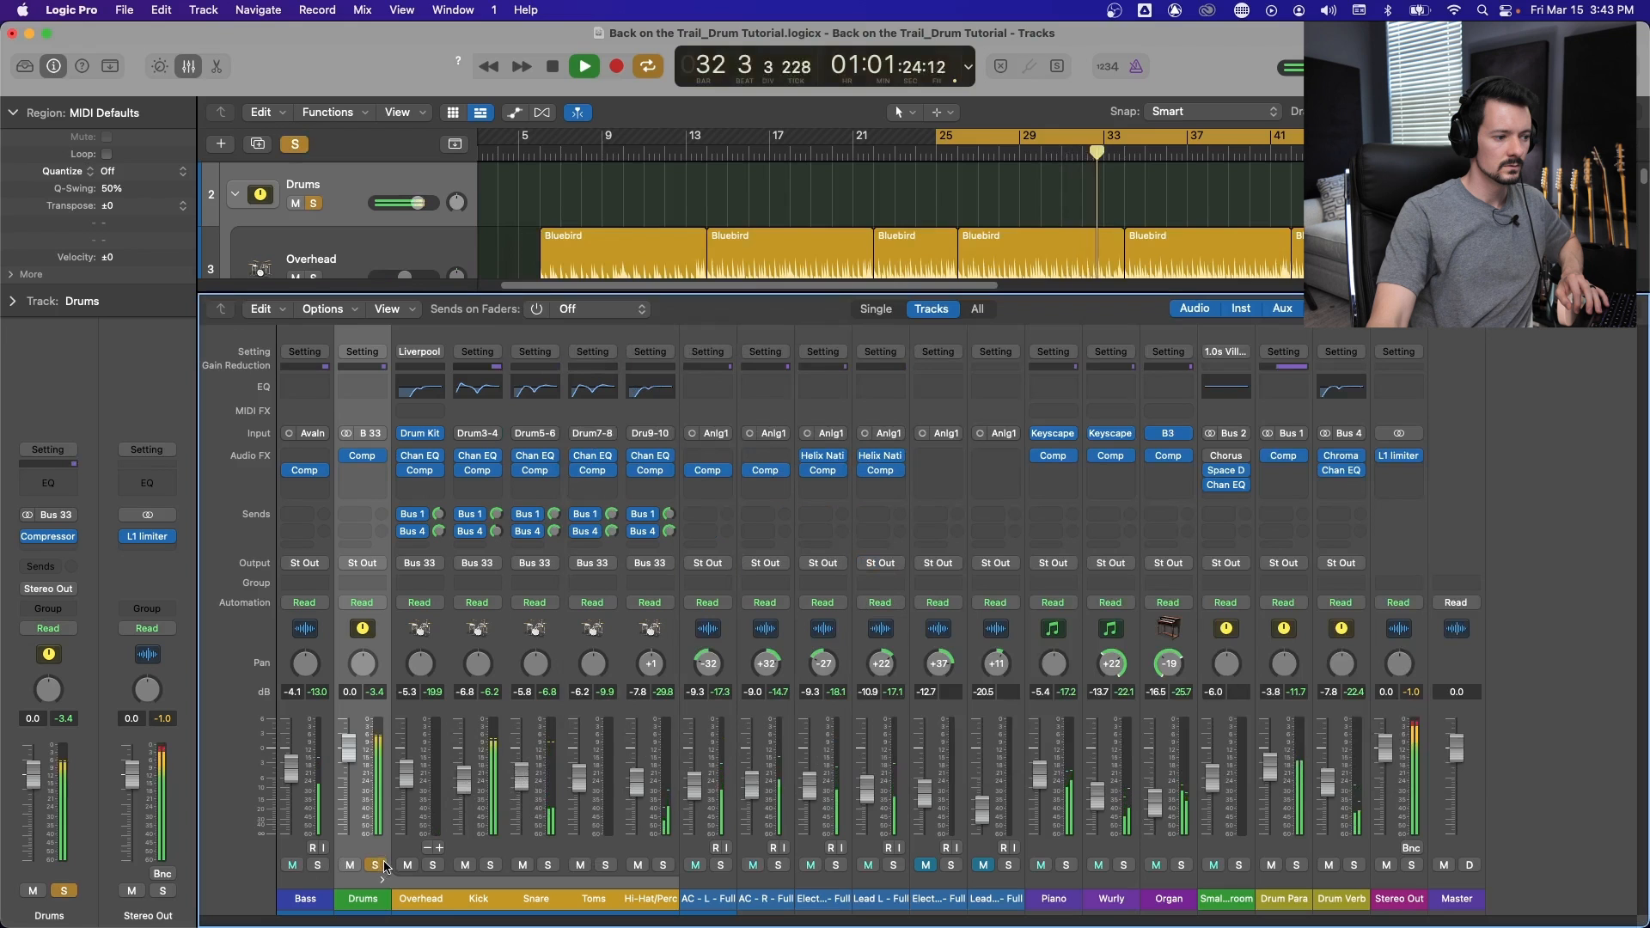
click(376, 865)
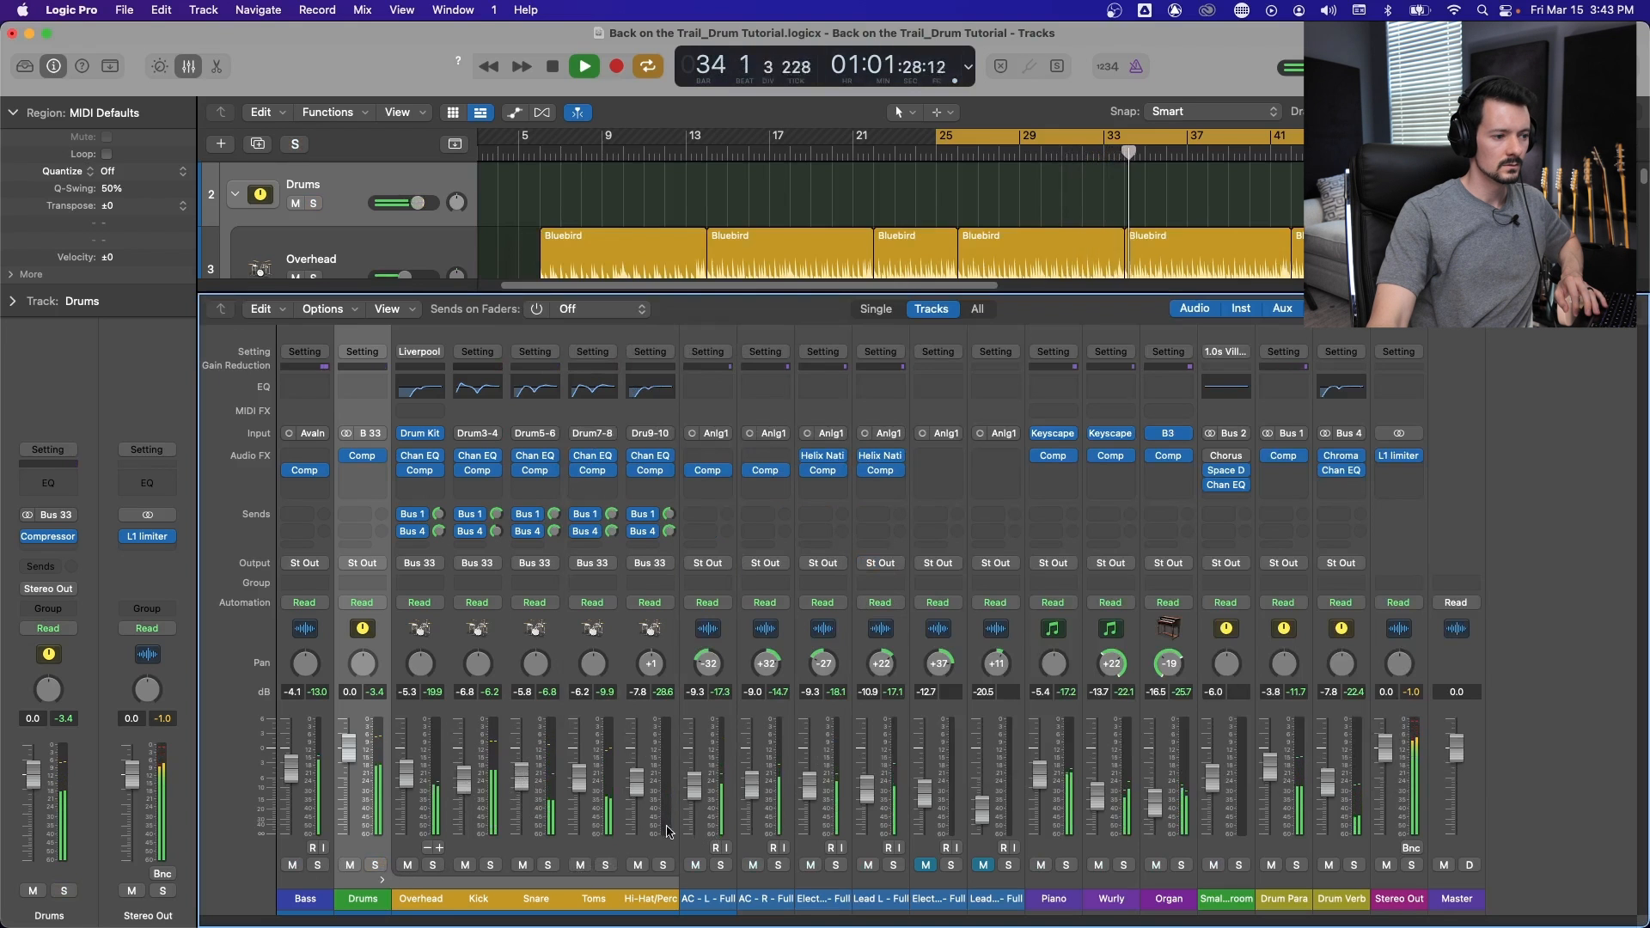
drag(349, 750, 406, 784)
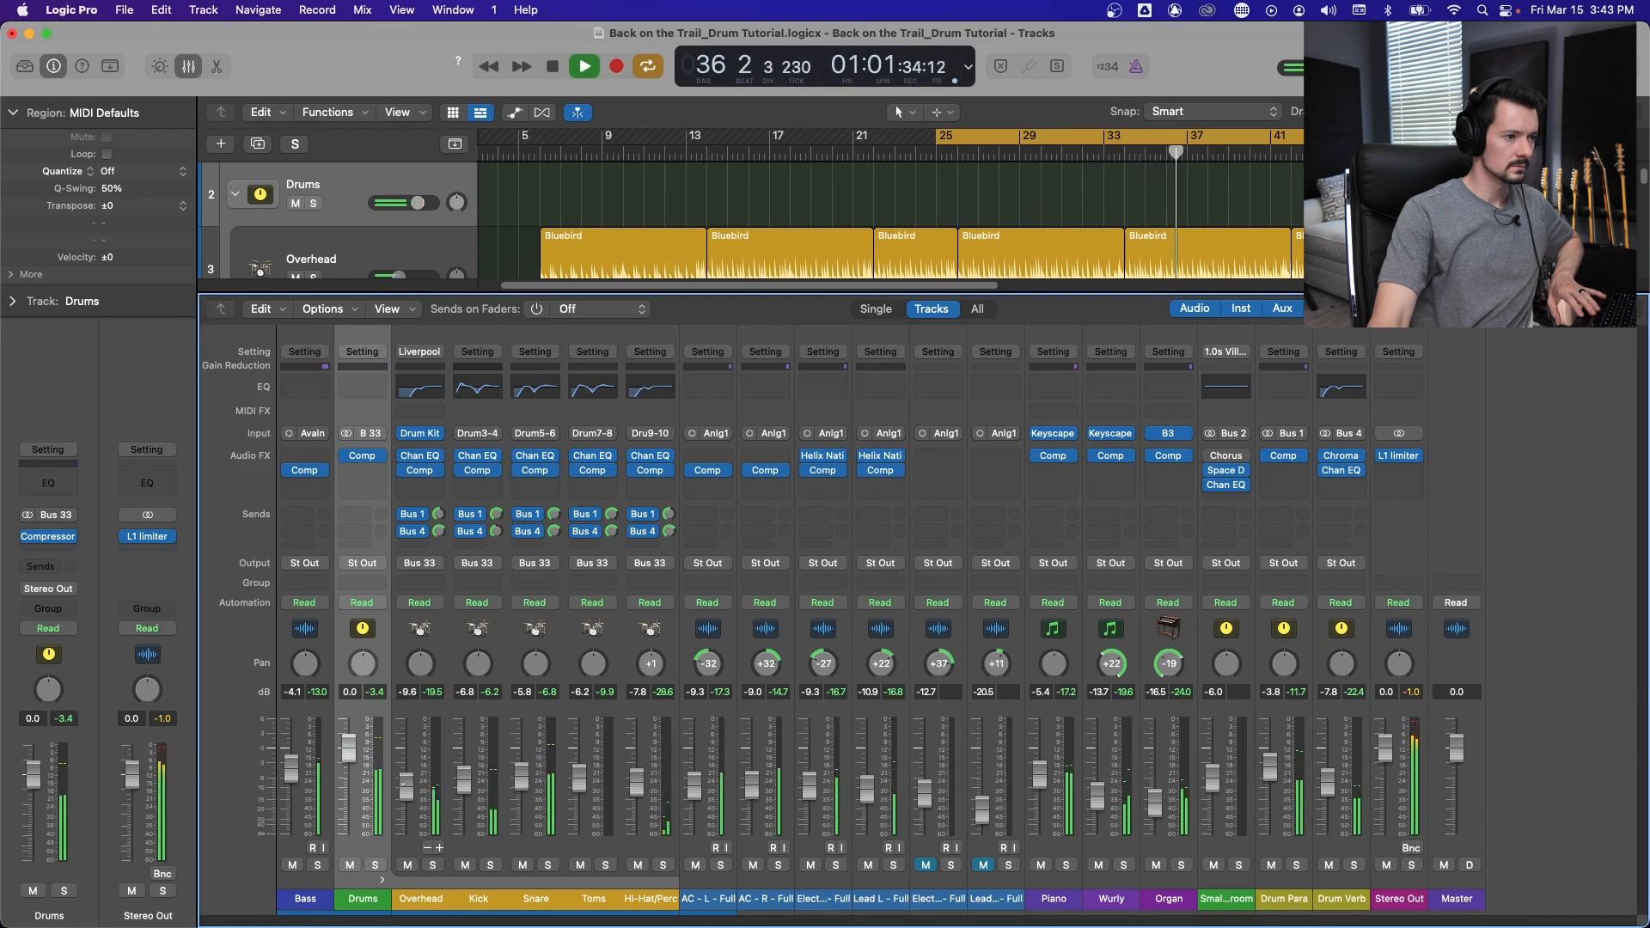
key(space)
click(434, 631)
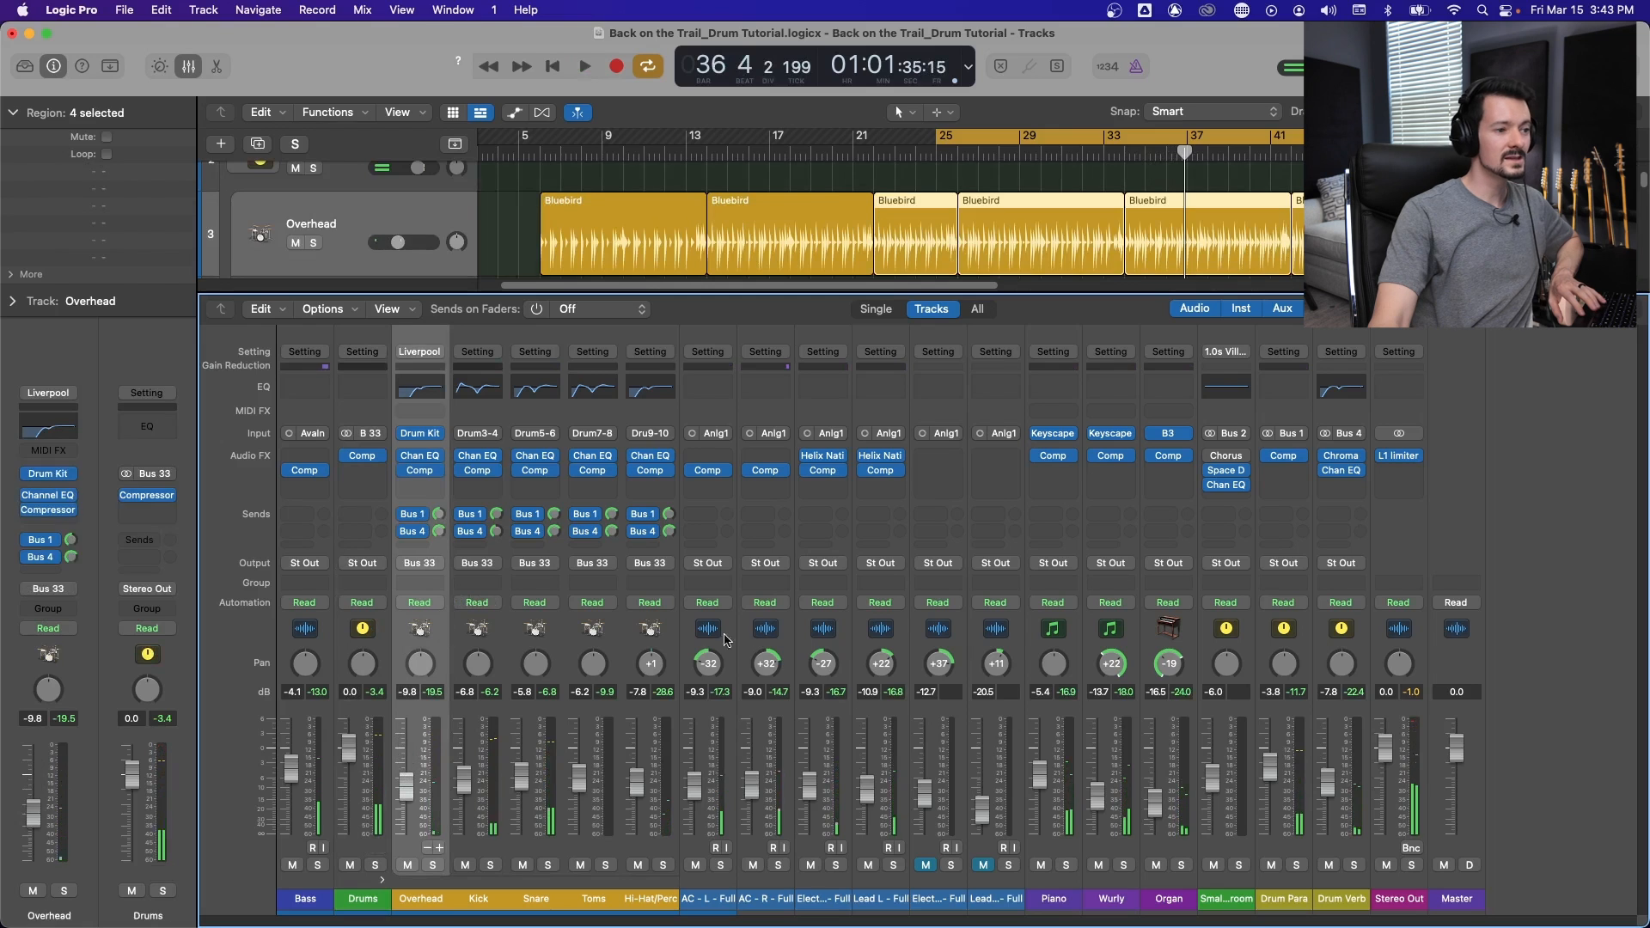
Lower the Kick fader to -8.0 dB during playback and compare the Drums channel in solo with the full mix.
super+click(655, 633)
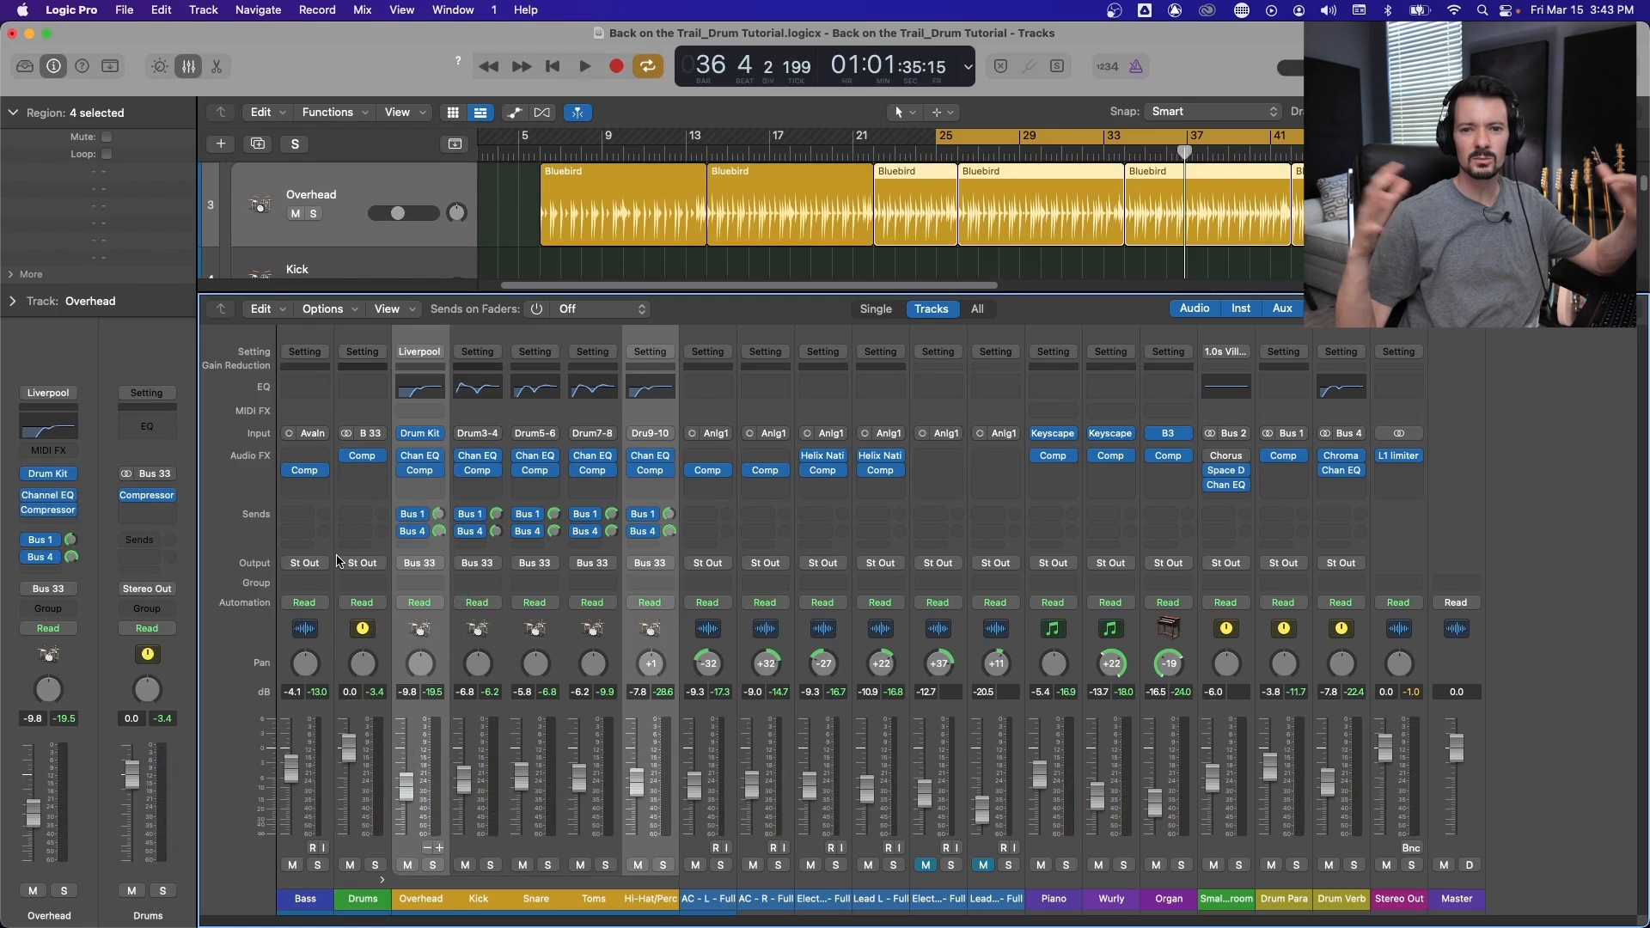
key(space)
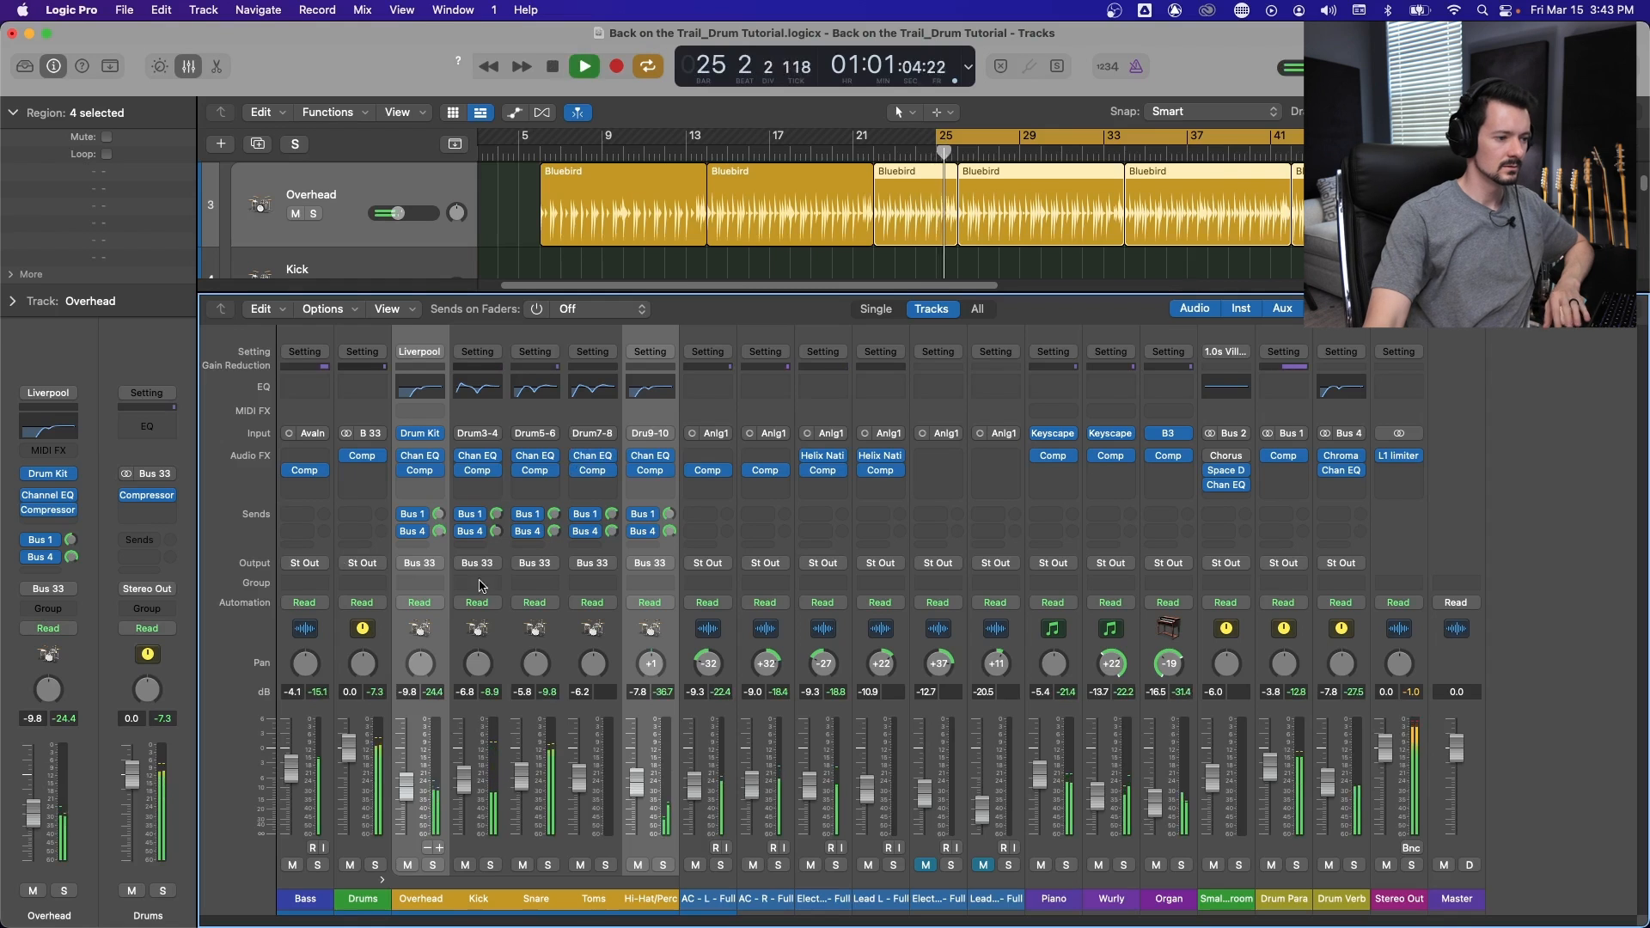
click(585, 801)
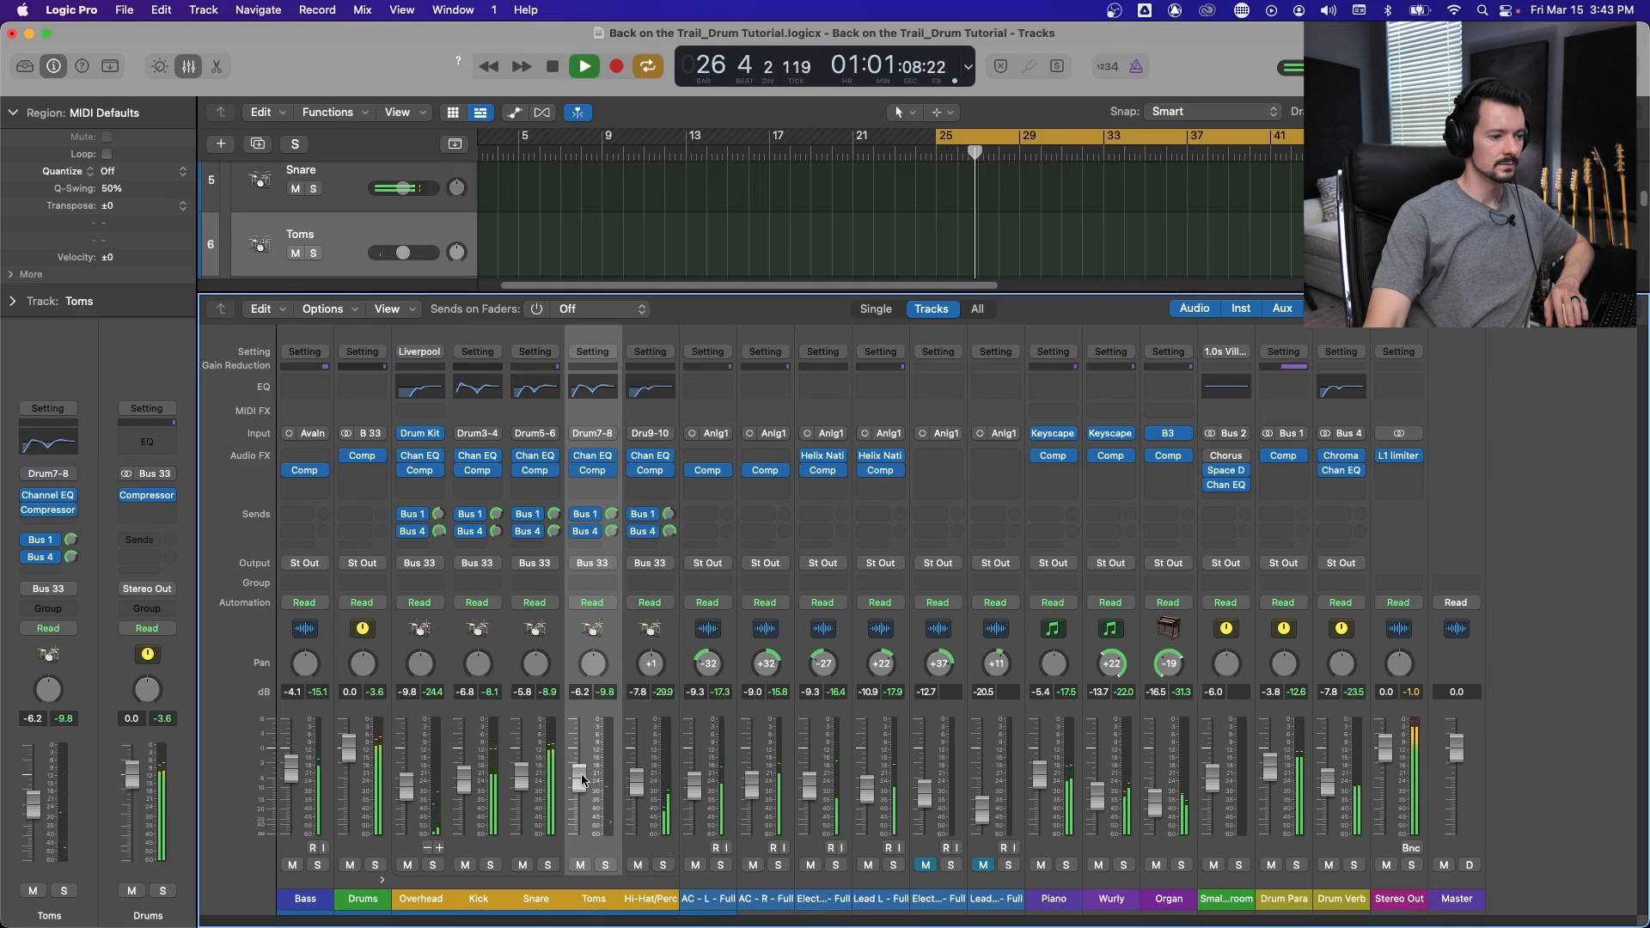
drag(465, 781, 465, 782)
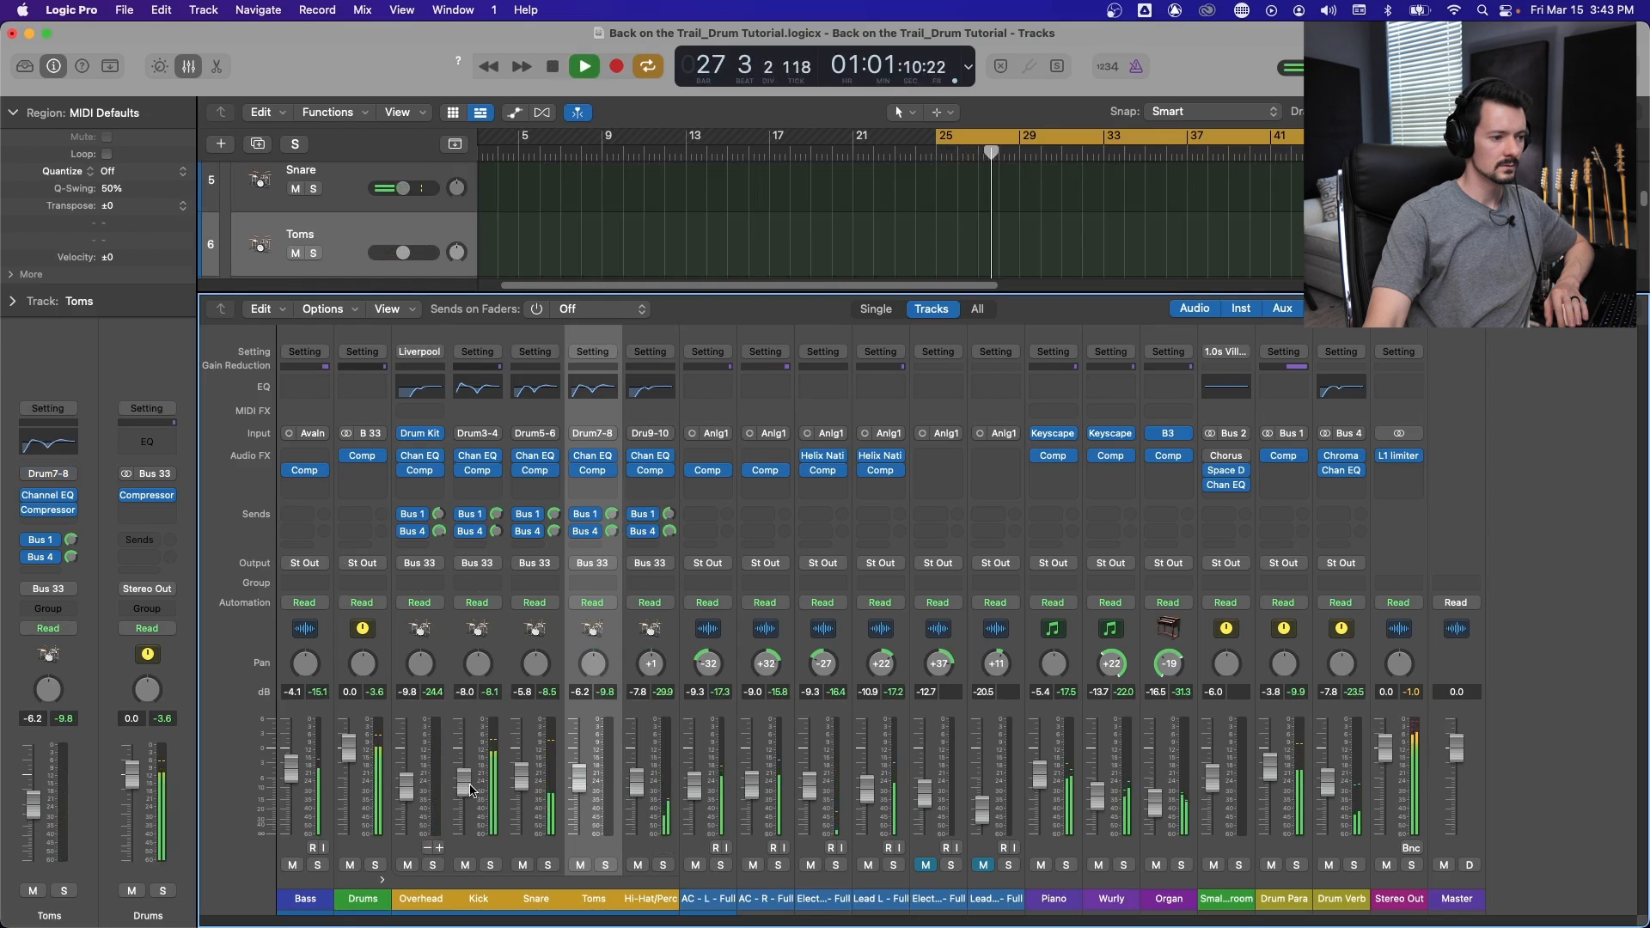
click(376, 866)
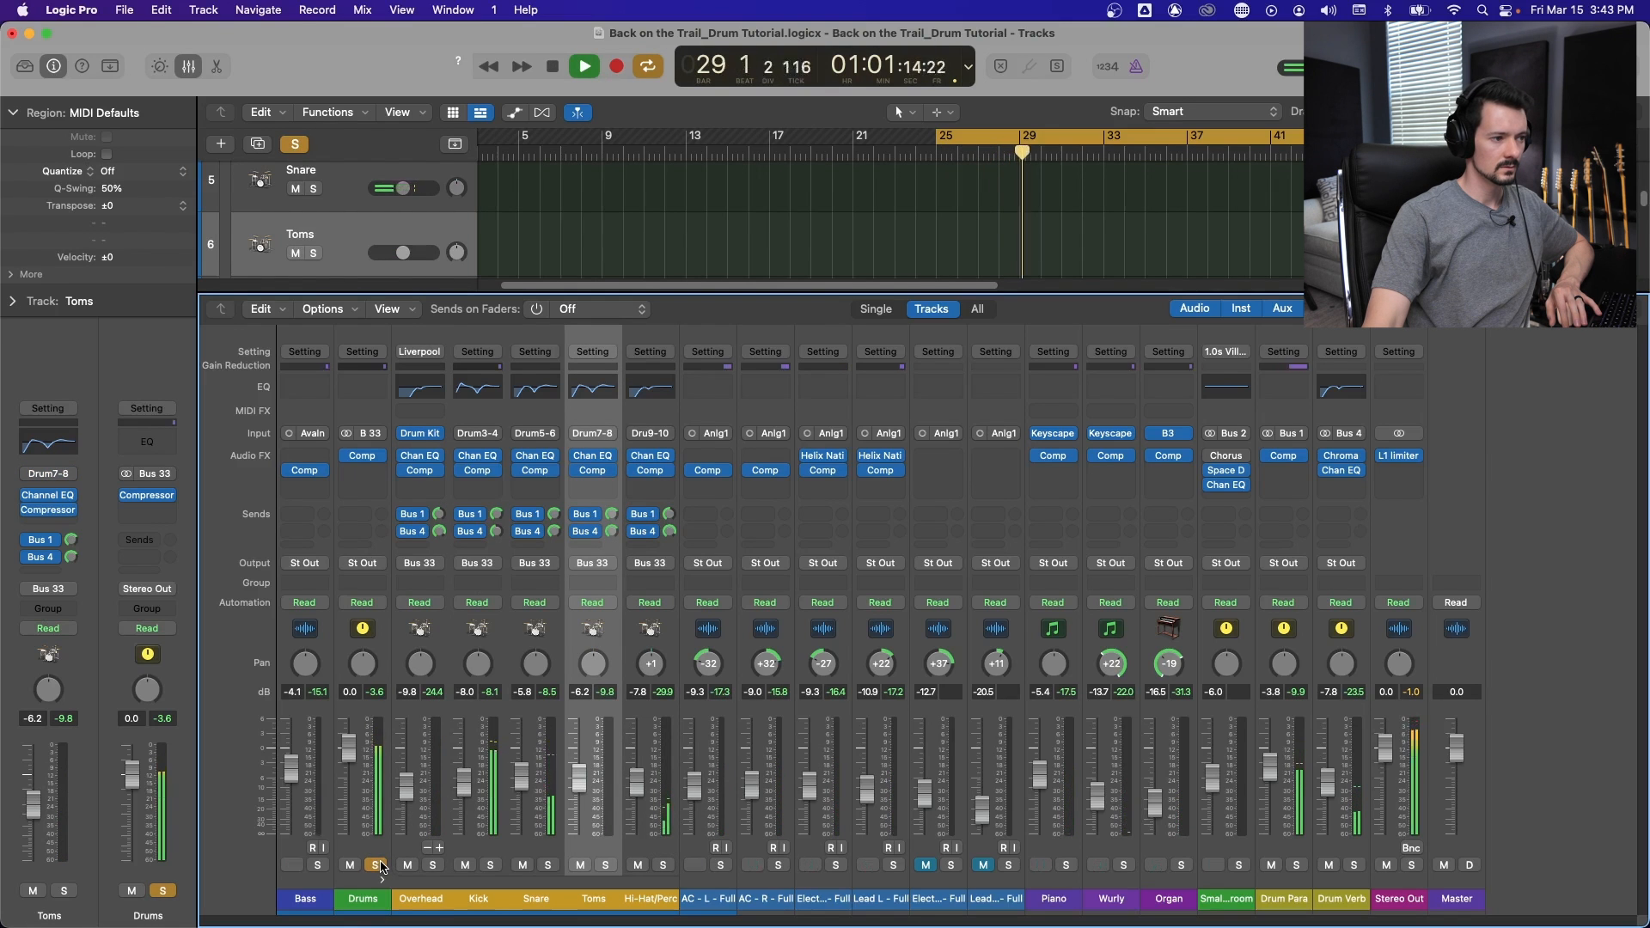
click(378, 866)
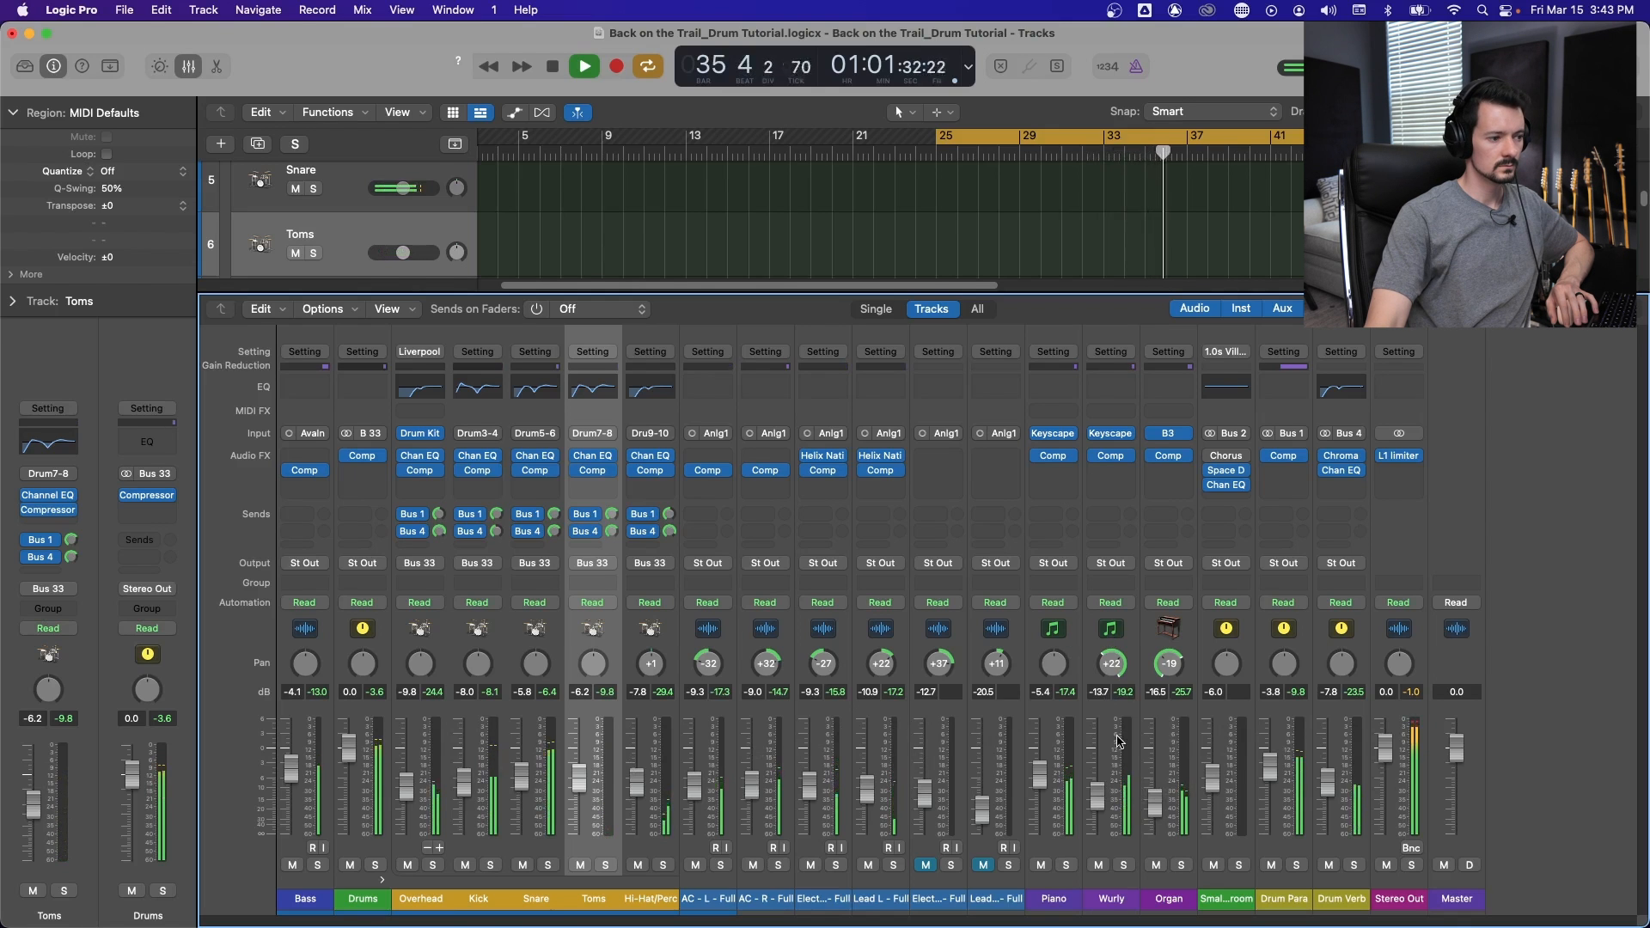
key(space)
Route the outputs of the Drums, drum parallel compression and Drum Verb channels together to Bus 5.
click(362, 628)
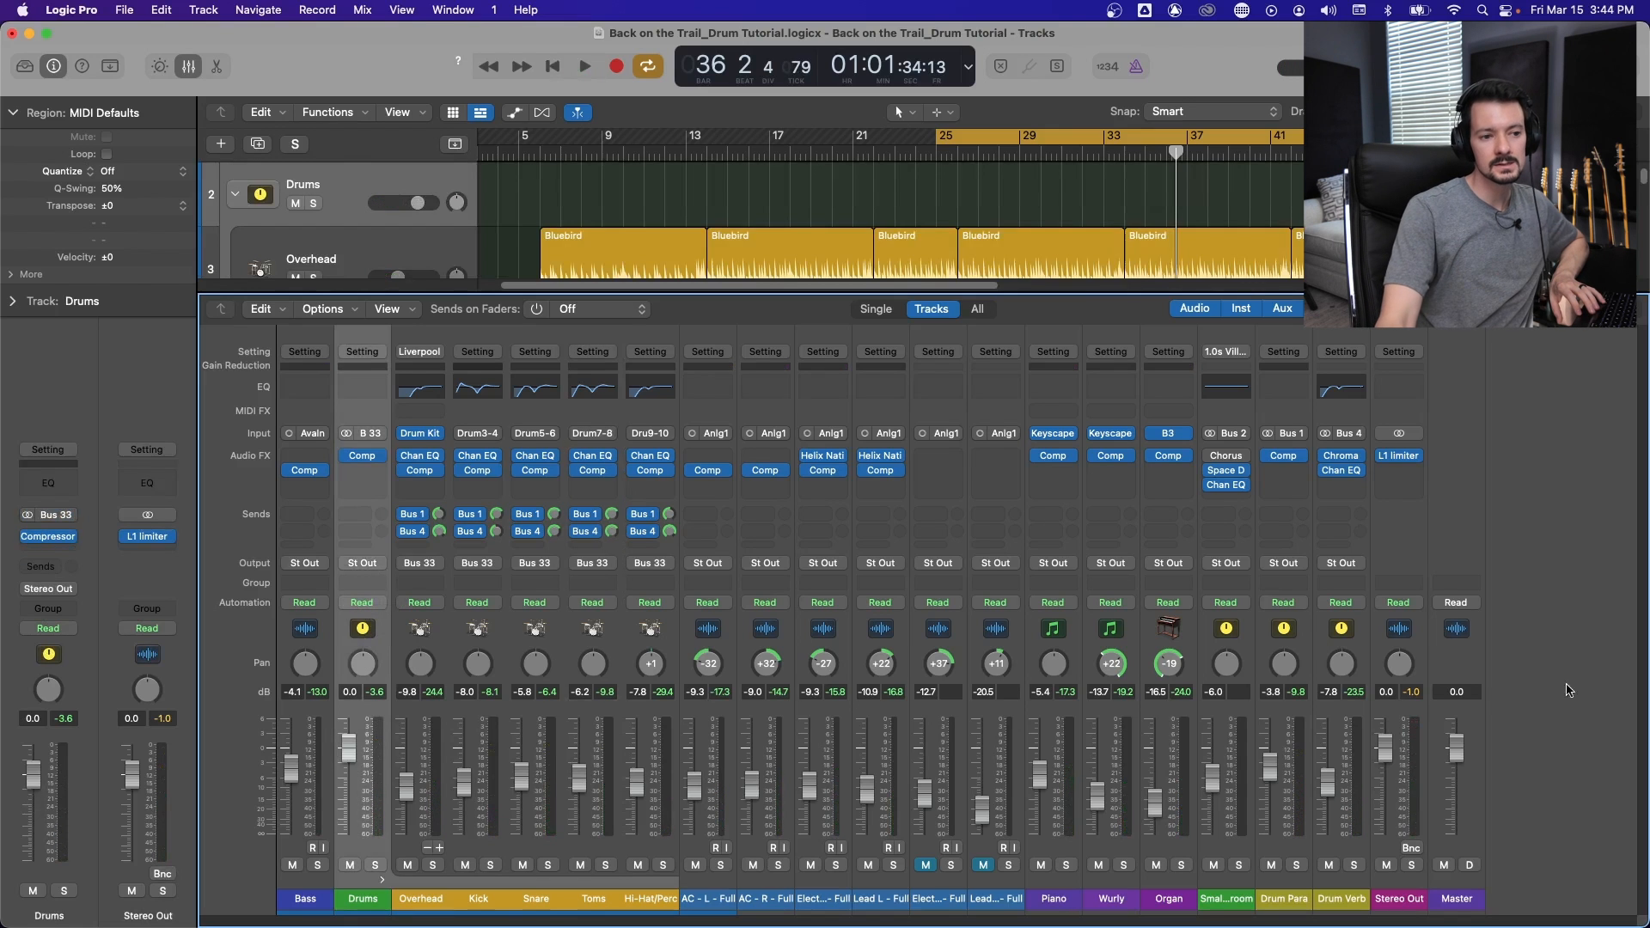
super+click(1279, 628)
super+click(1354, 636)
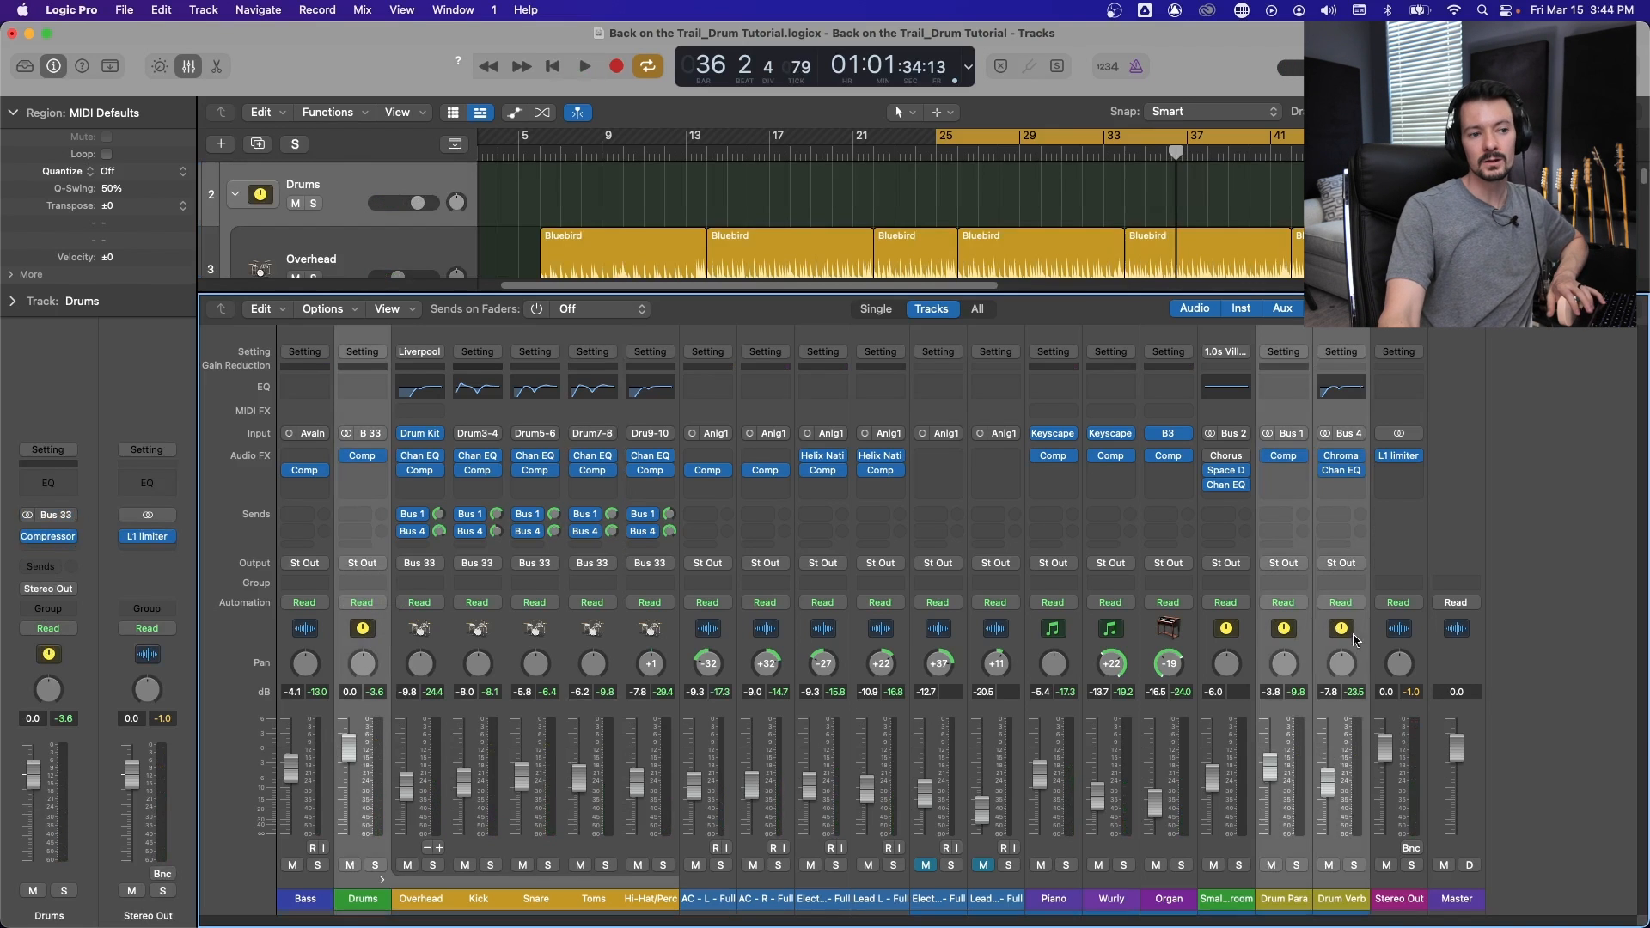
click(1283, 565)
mouse_move(1293, 637)
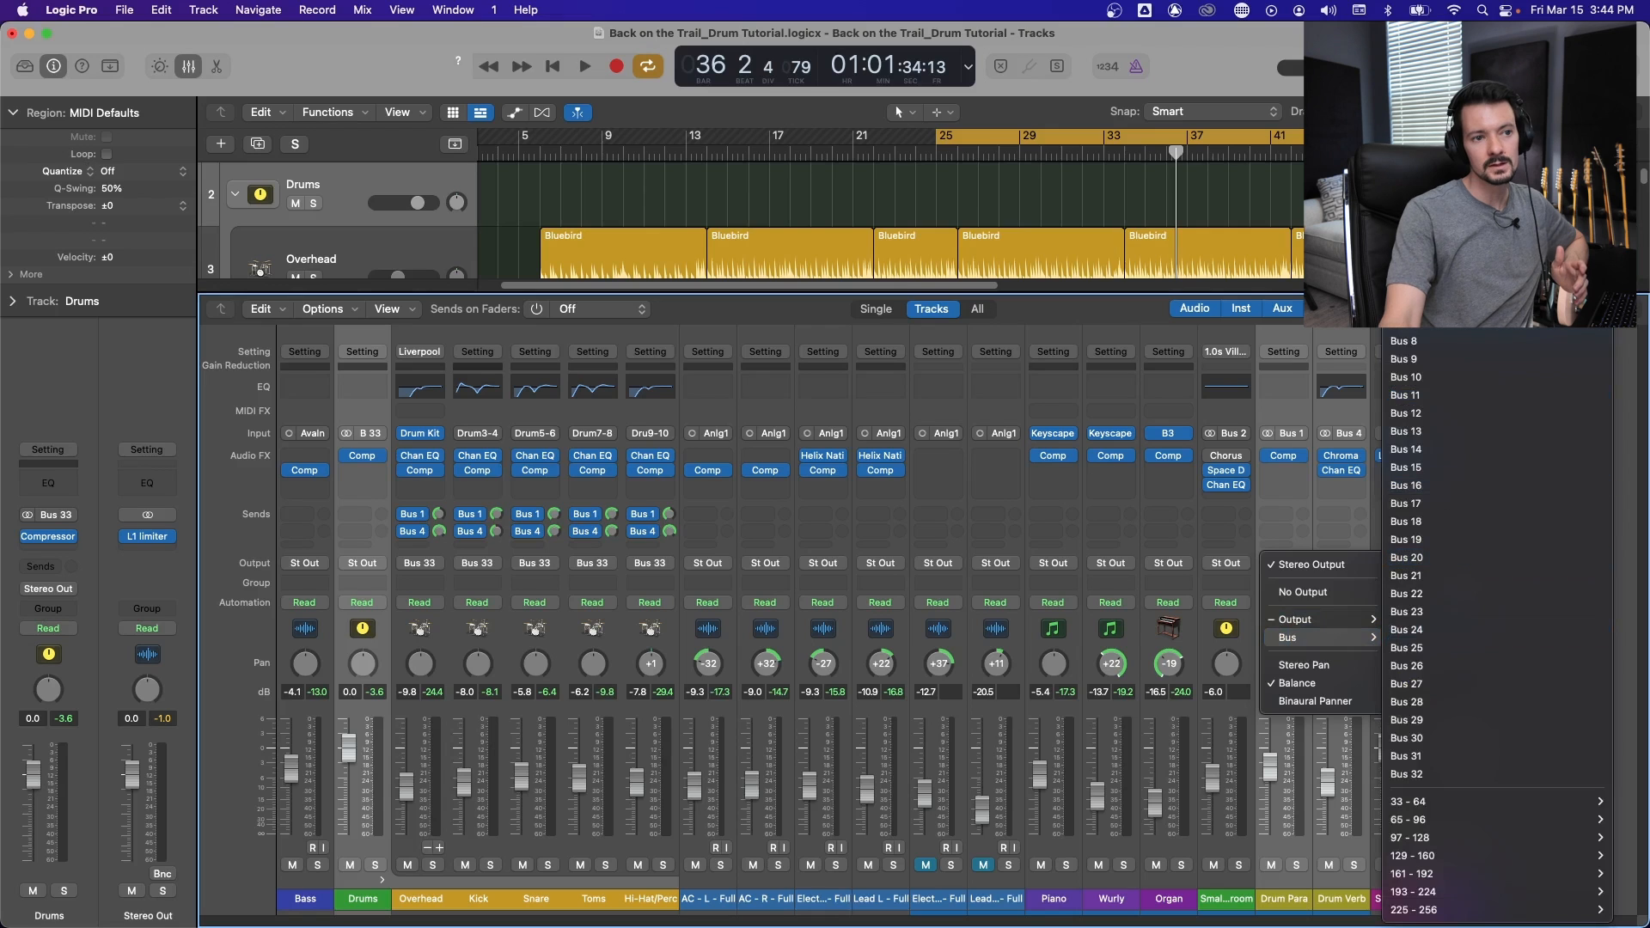
click(1406, 286)
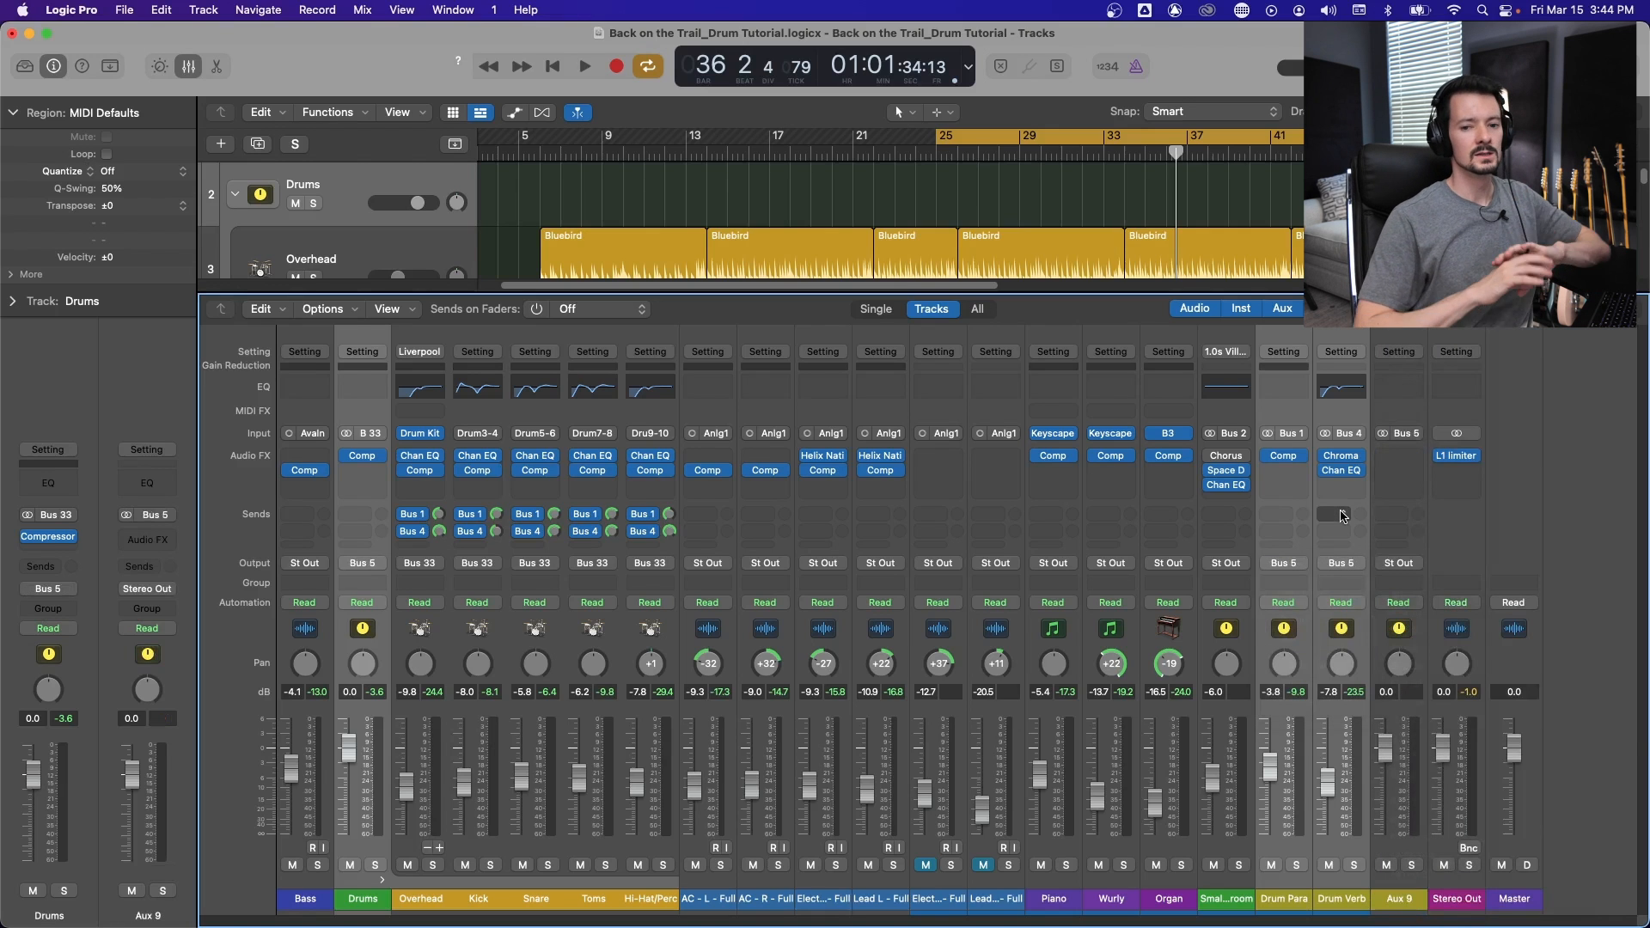
Name the new Bus 5 aux channel Drum Master and insert a stereo Vintage Console EQ on it.
click(1390, 632)
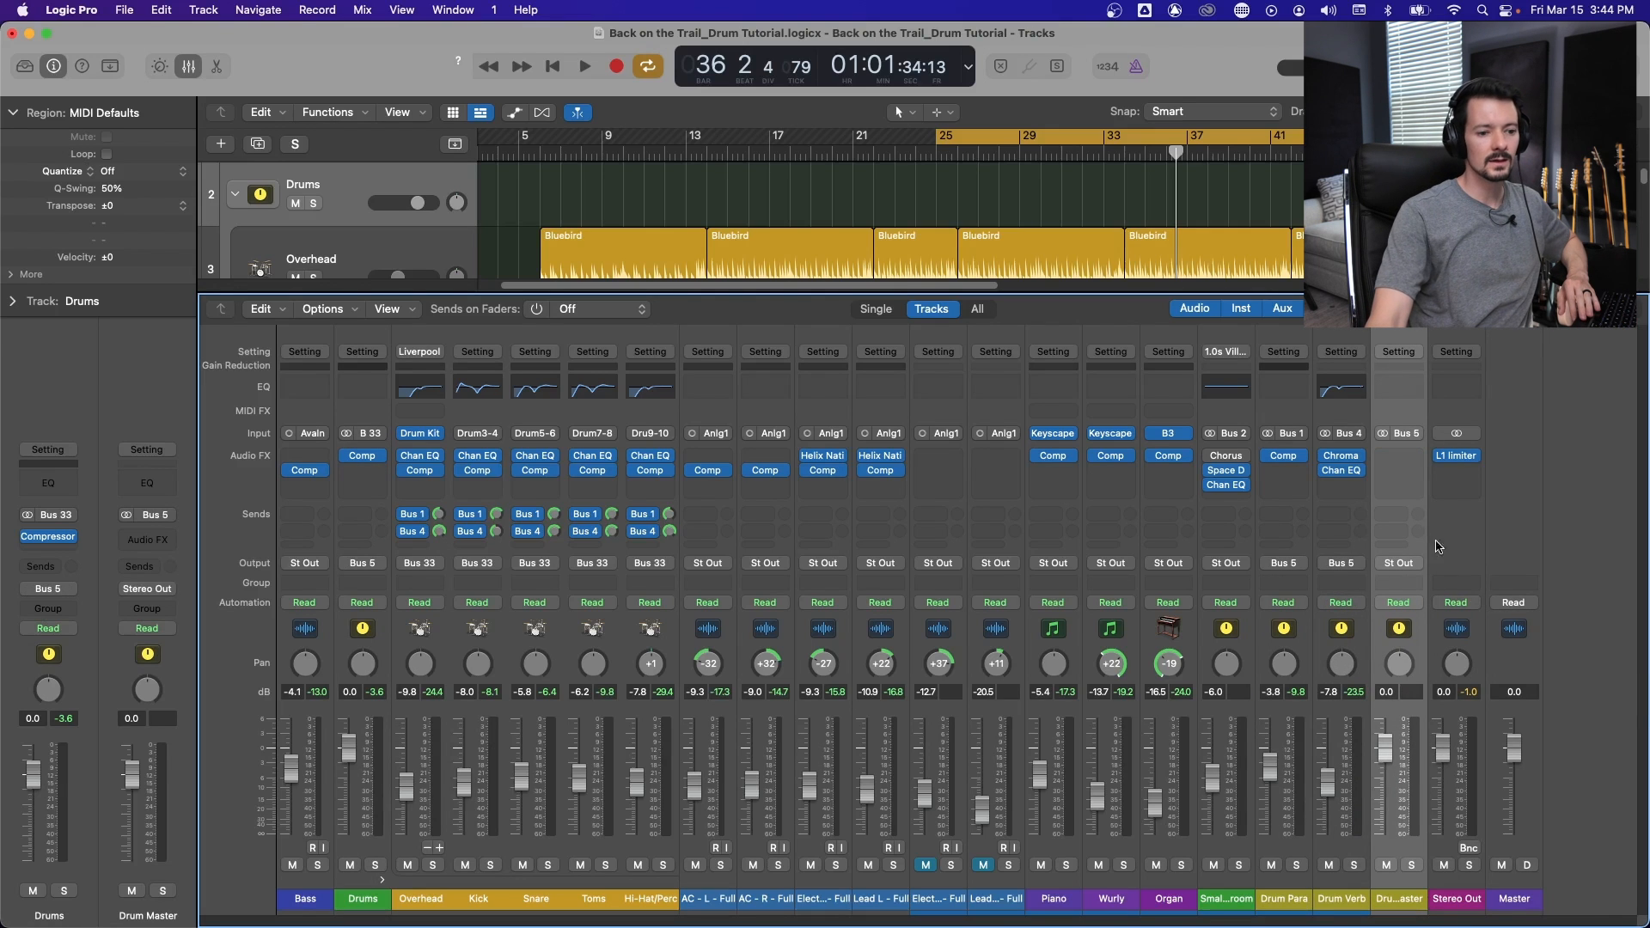
click(1399, 462)
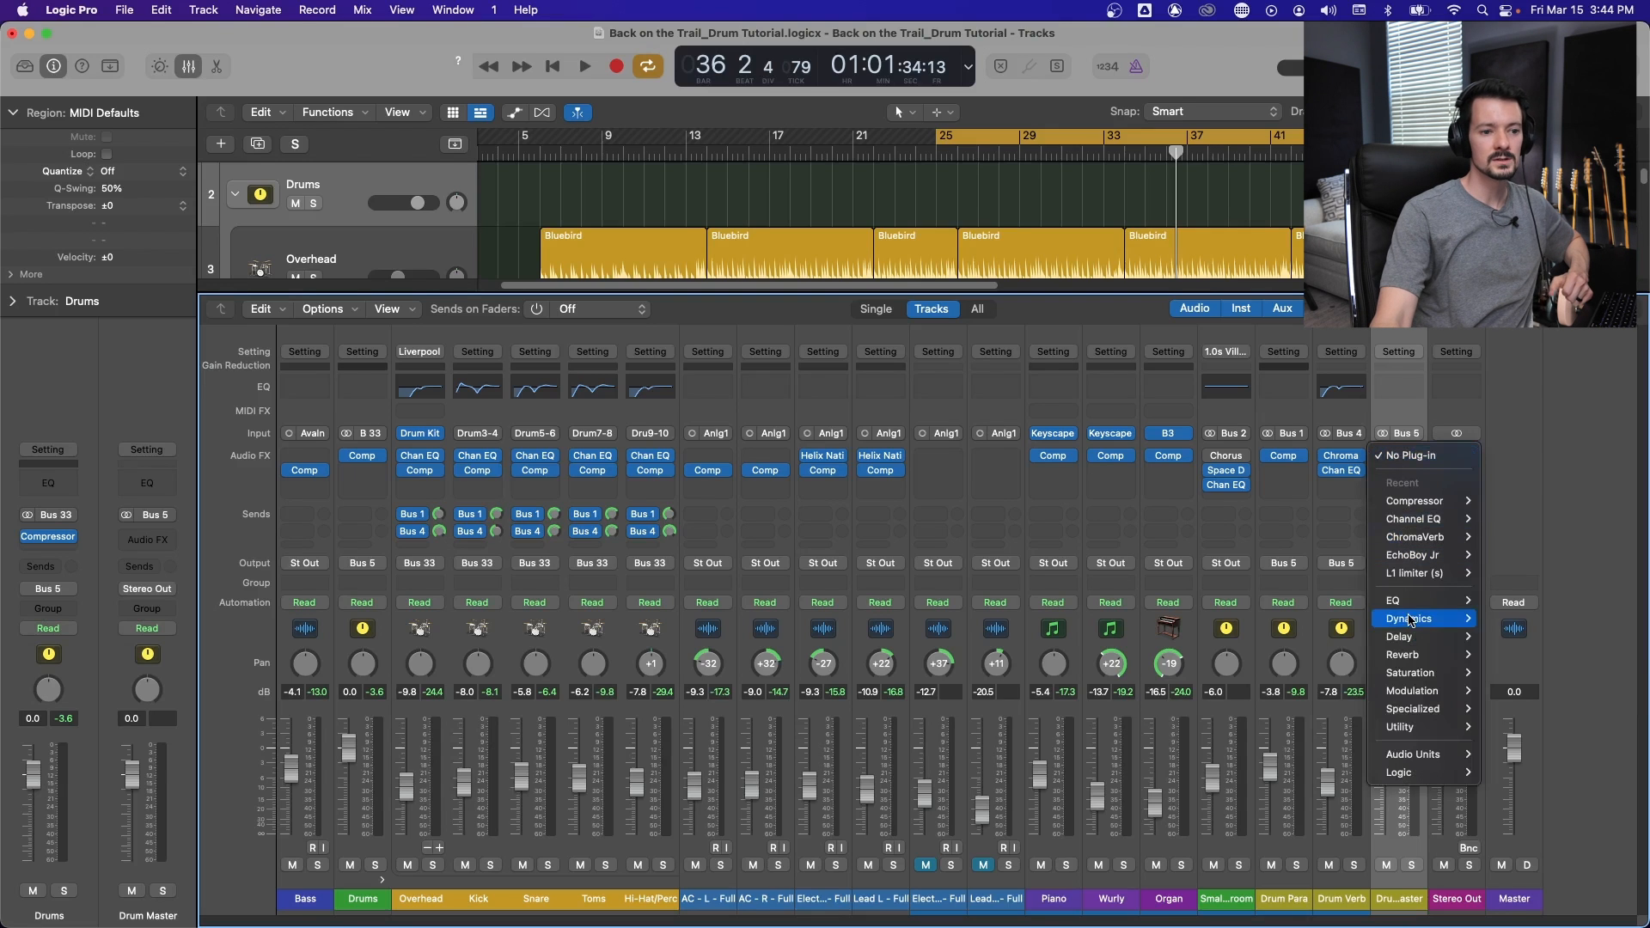
mouse_move(1416, 780)
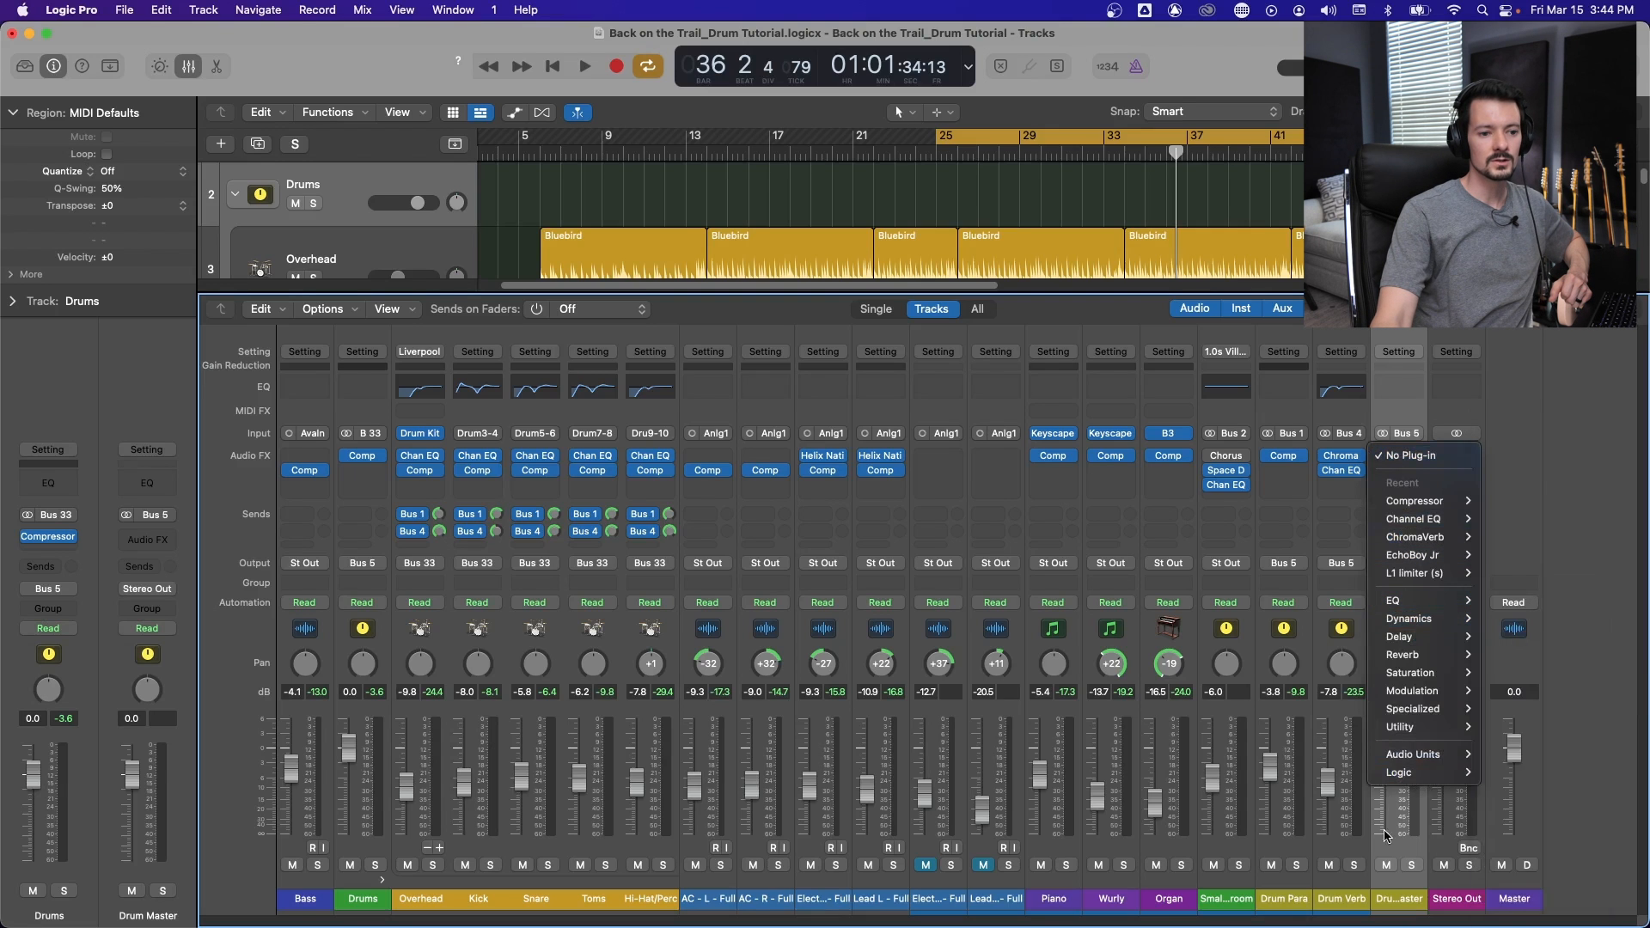
mouse_move(1513, 754)
mouse_move(1418, 821)
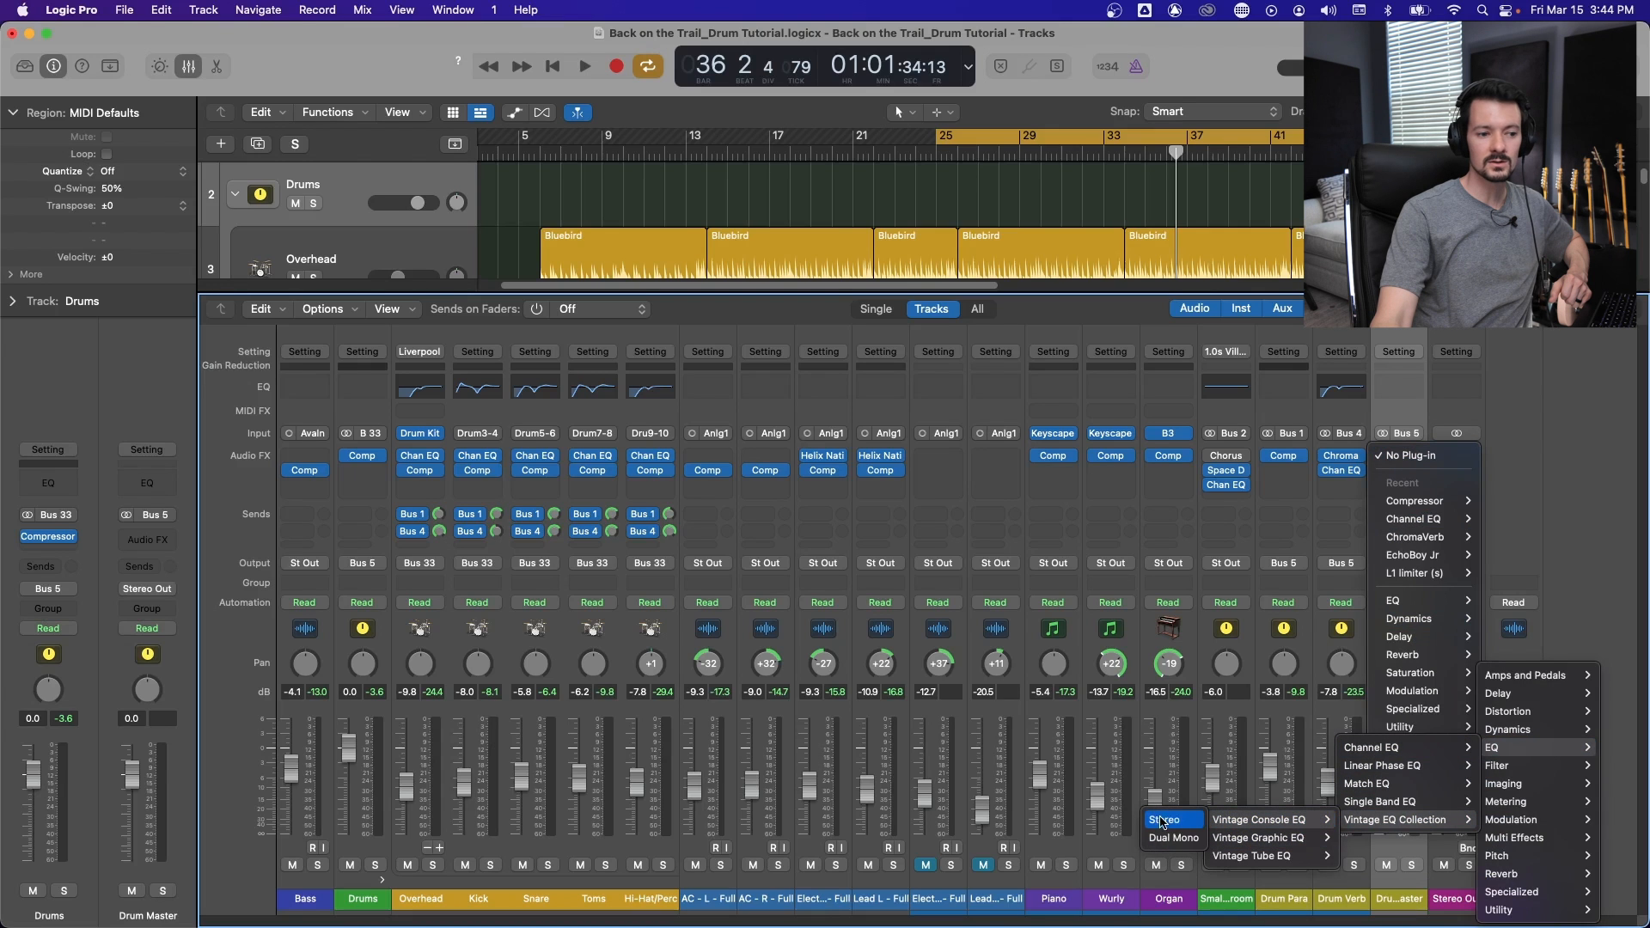
click(1183, 823)
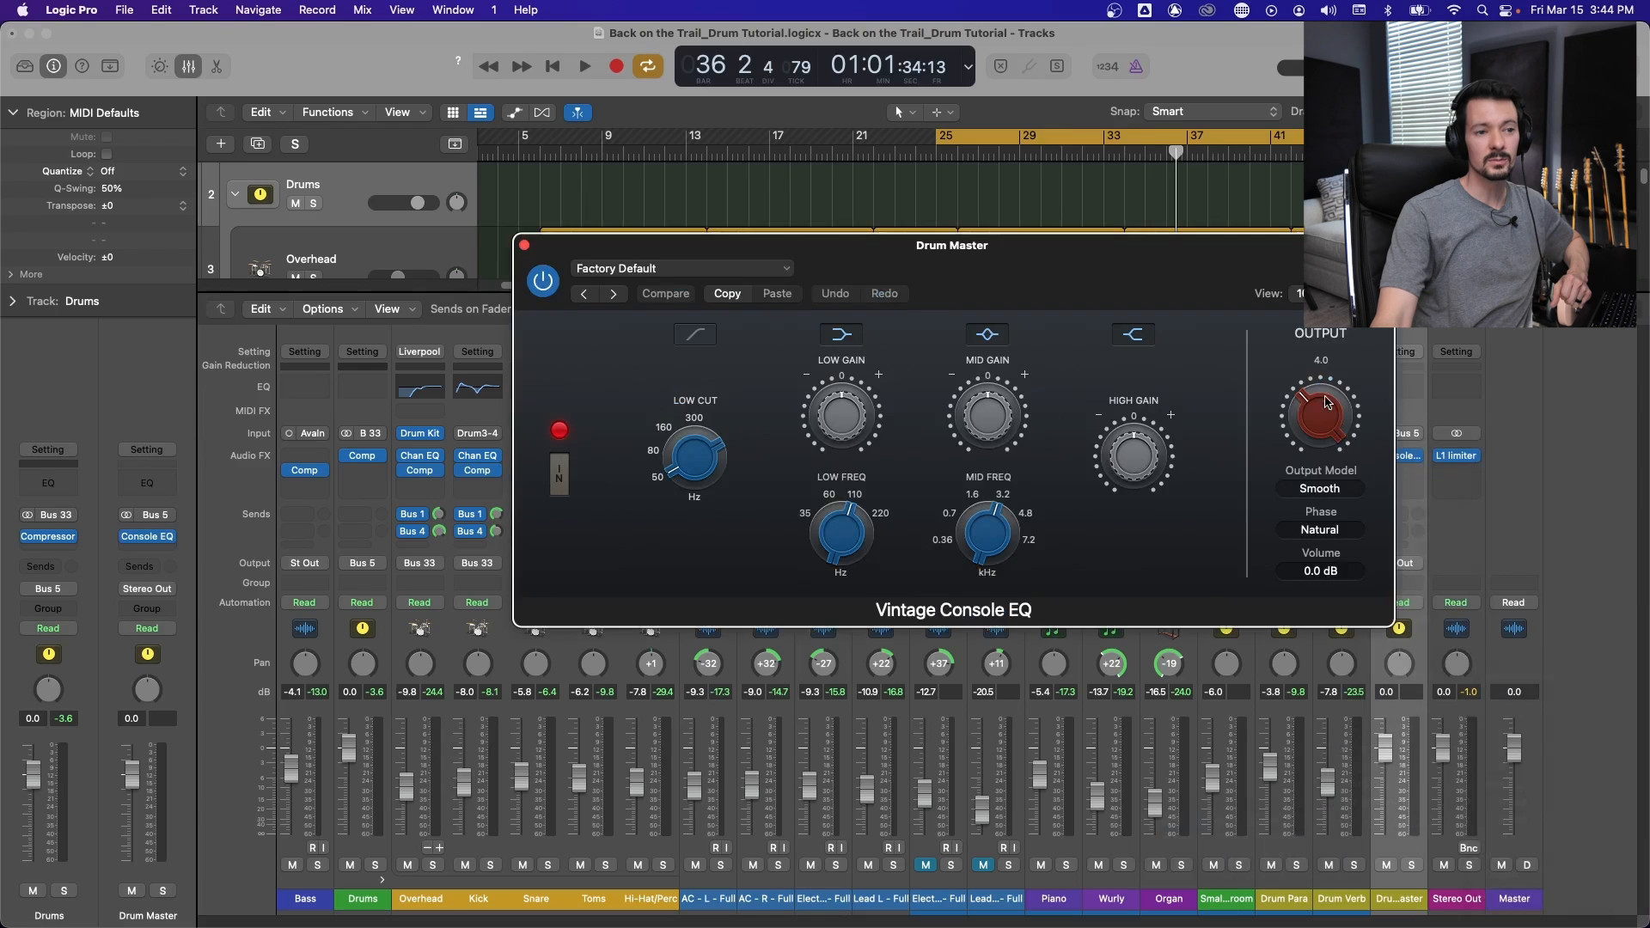
Set the Vintage Console EQ's output drive to 6.2 by ear during playback, close the plug-in, and stop playback.
drag(1333, 409, 1326, 491)
key(space)
drag(1325, 414, 1324, 421)
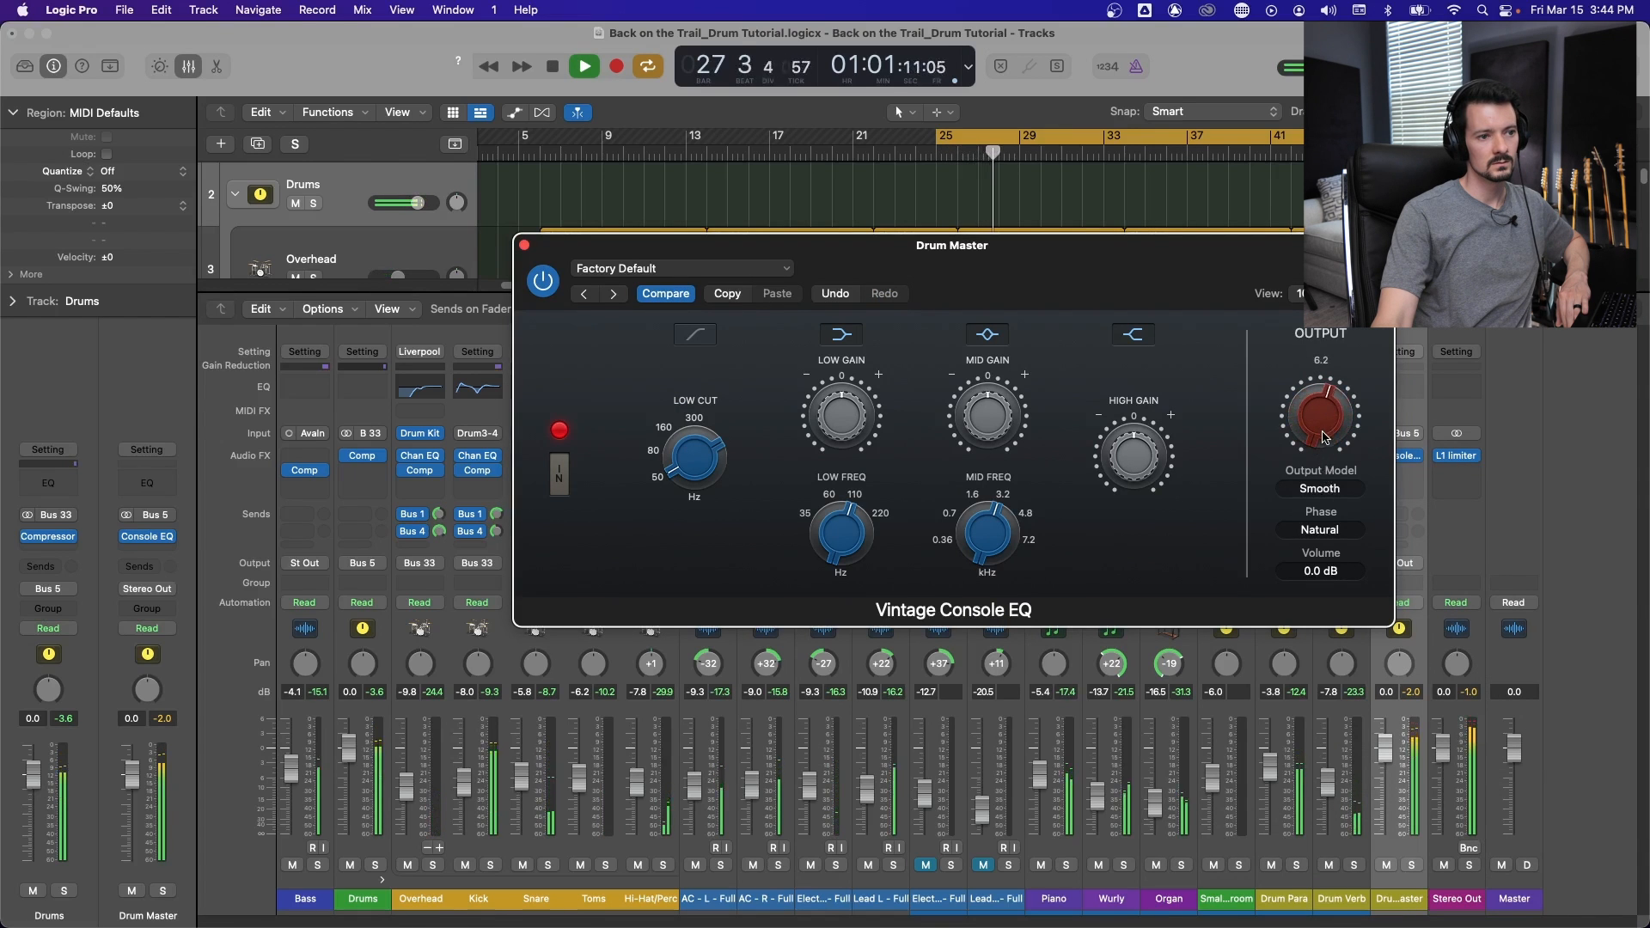
click(524, 246)
key(space)
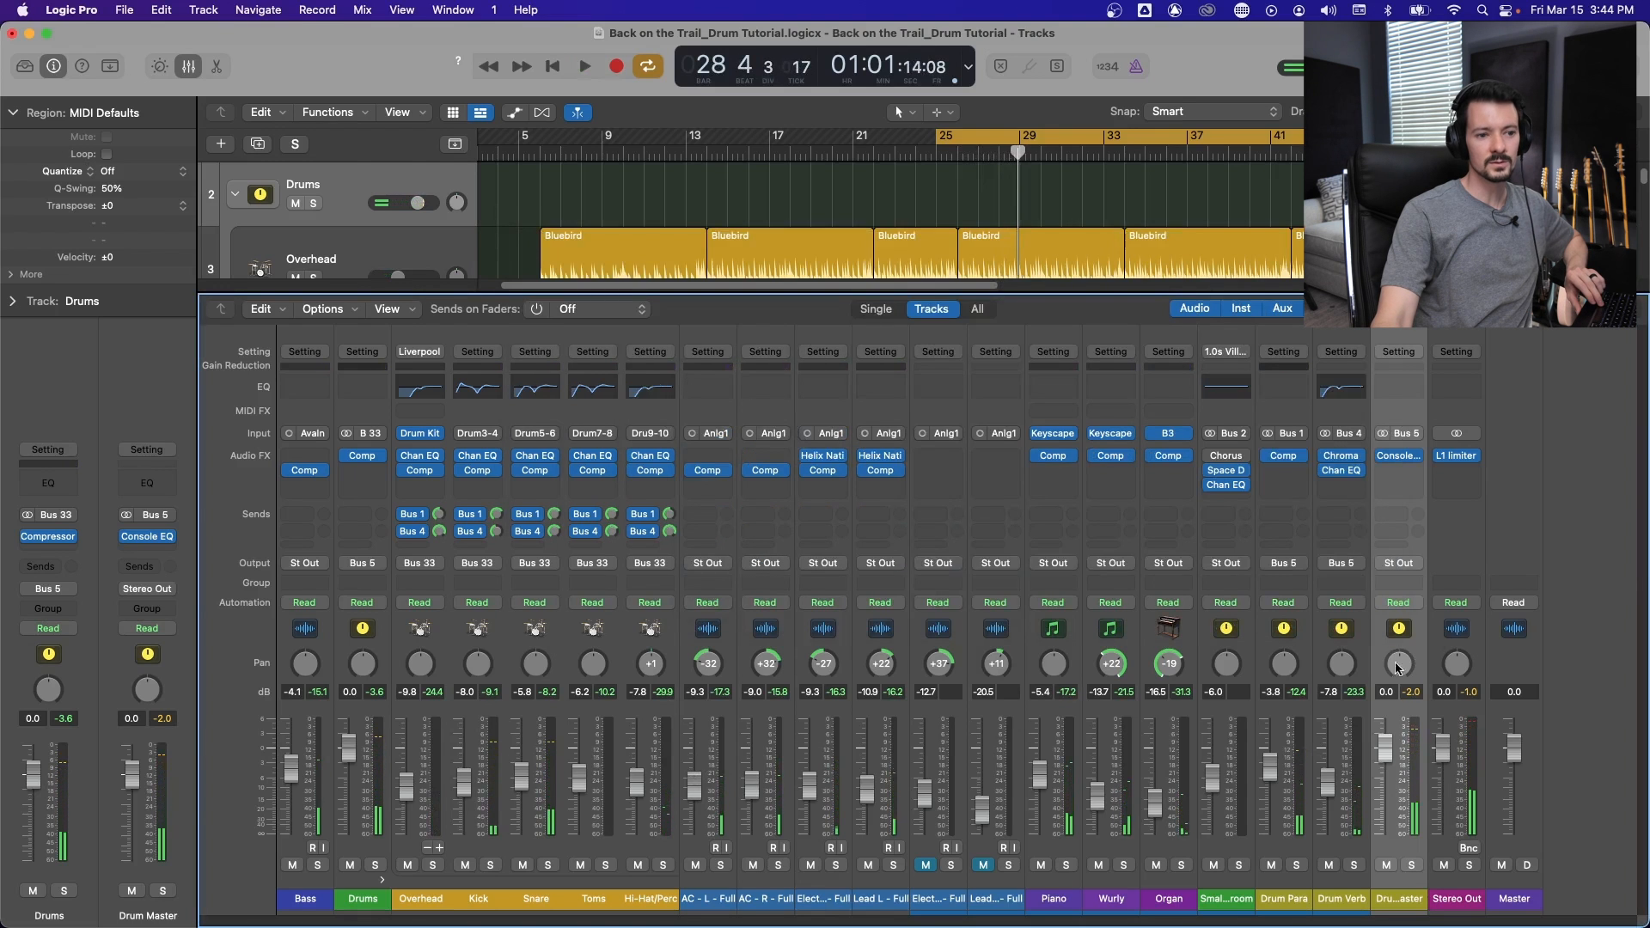
Lower the Drums, drum parallel compression and Drum Verb faders together during playback, bringing Drums to -4.0 dB.
click(1355, 651)
shift+click(1299, 649)
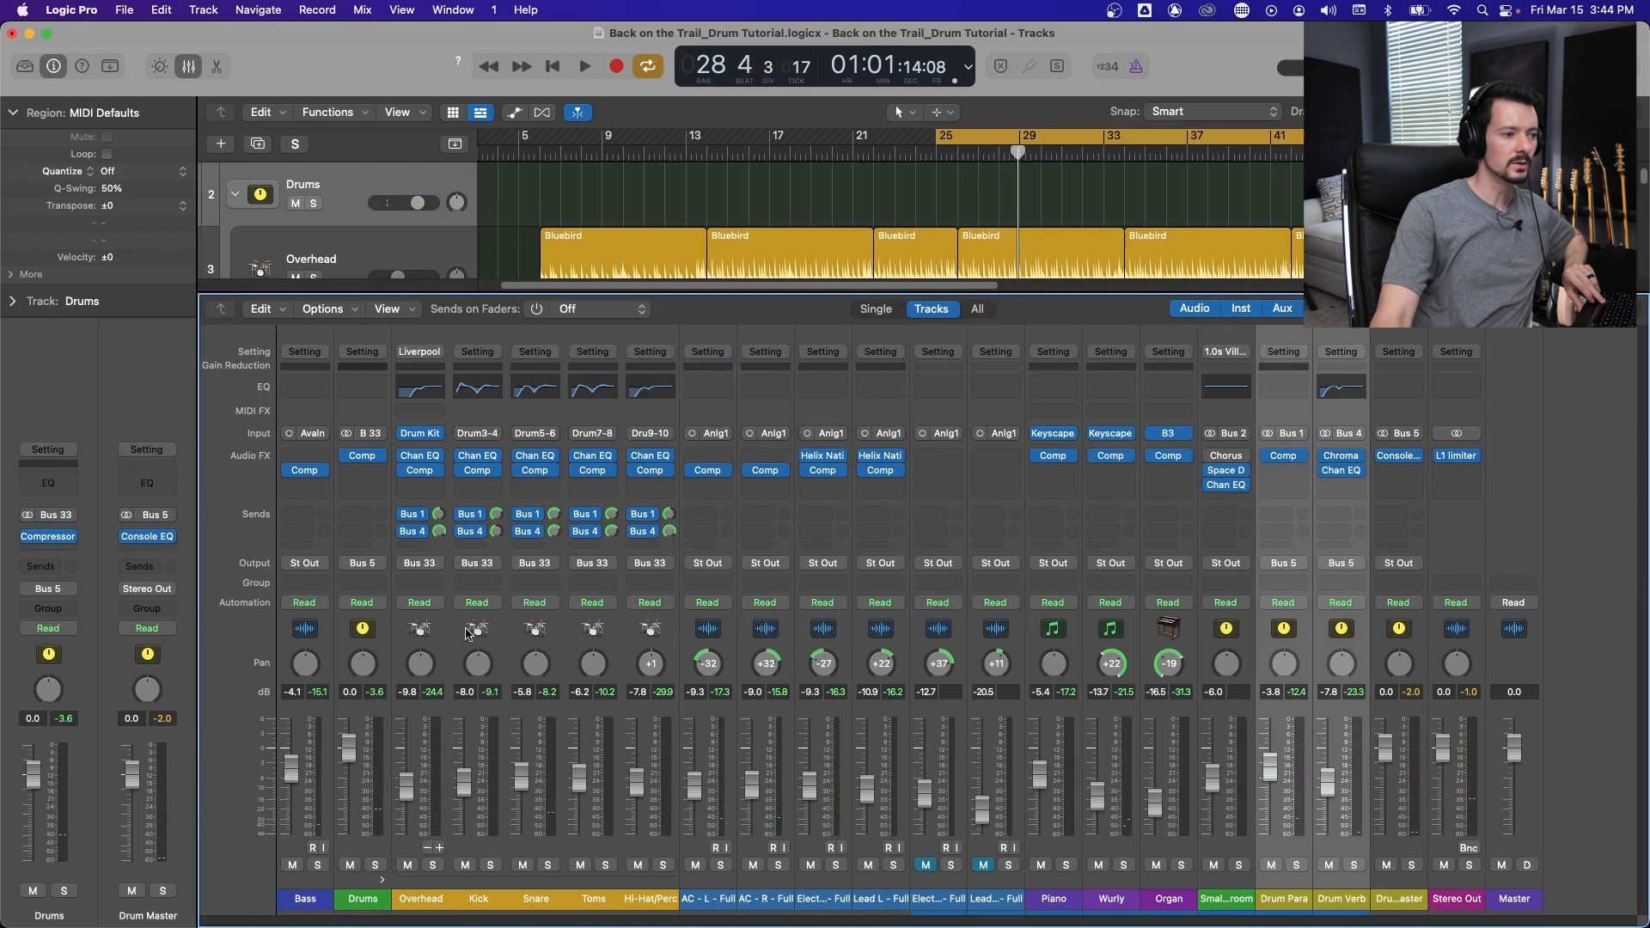
shift+click(365, 630)
drag(349, 749, 349, 758)
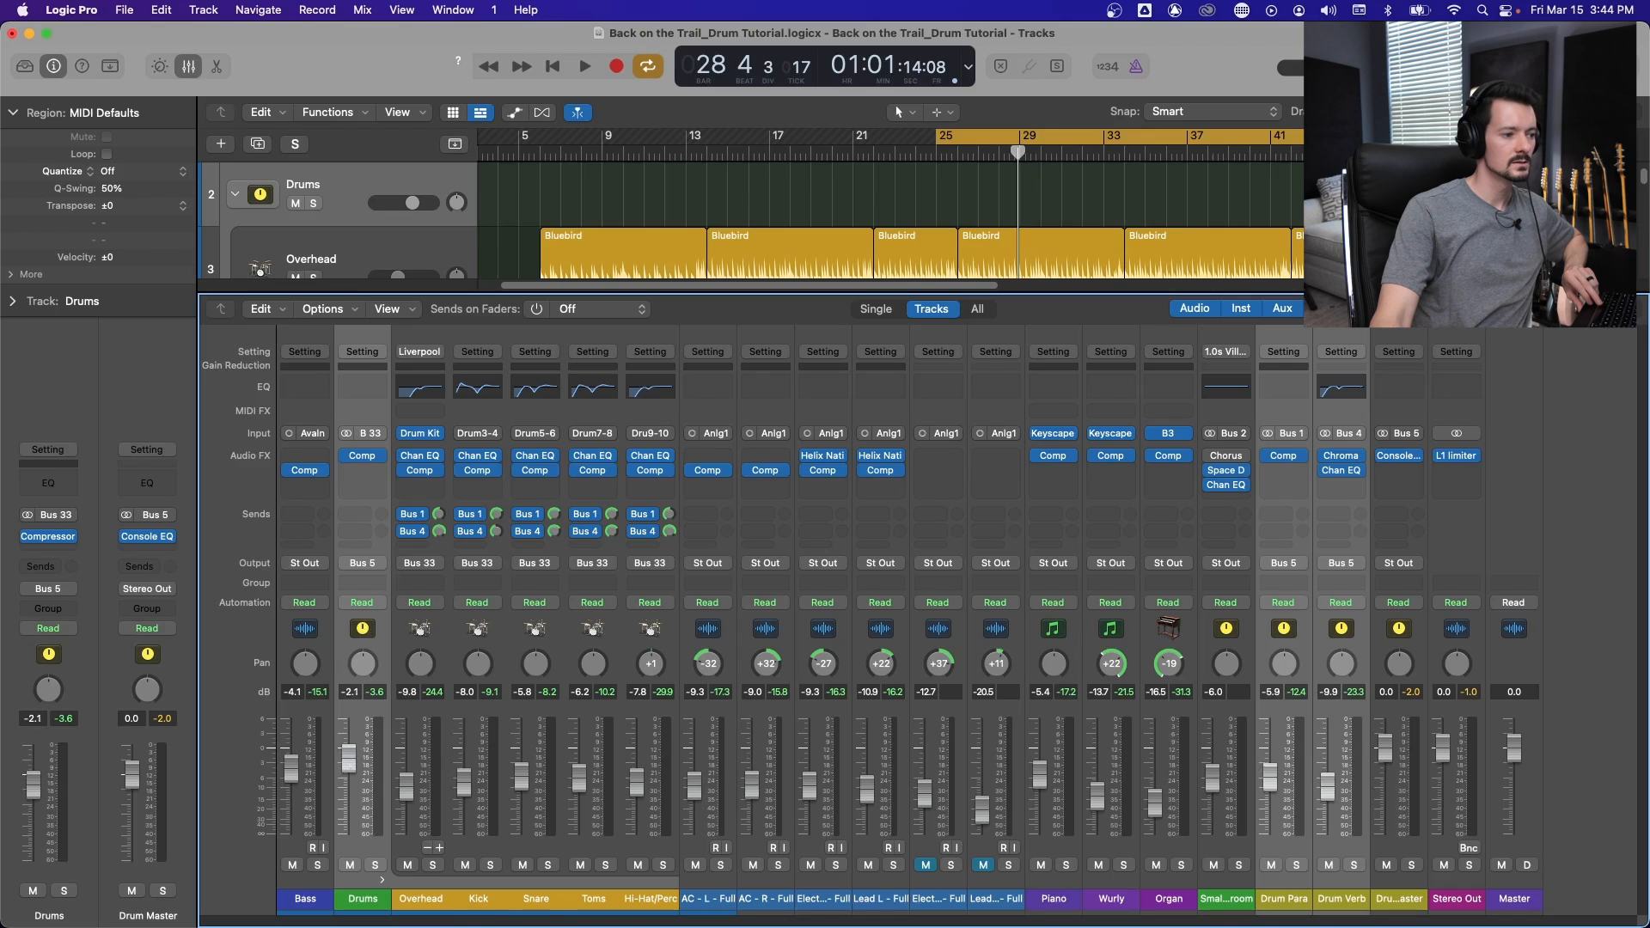
key(space)
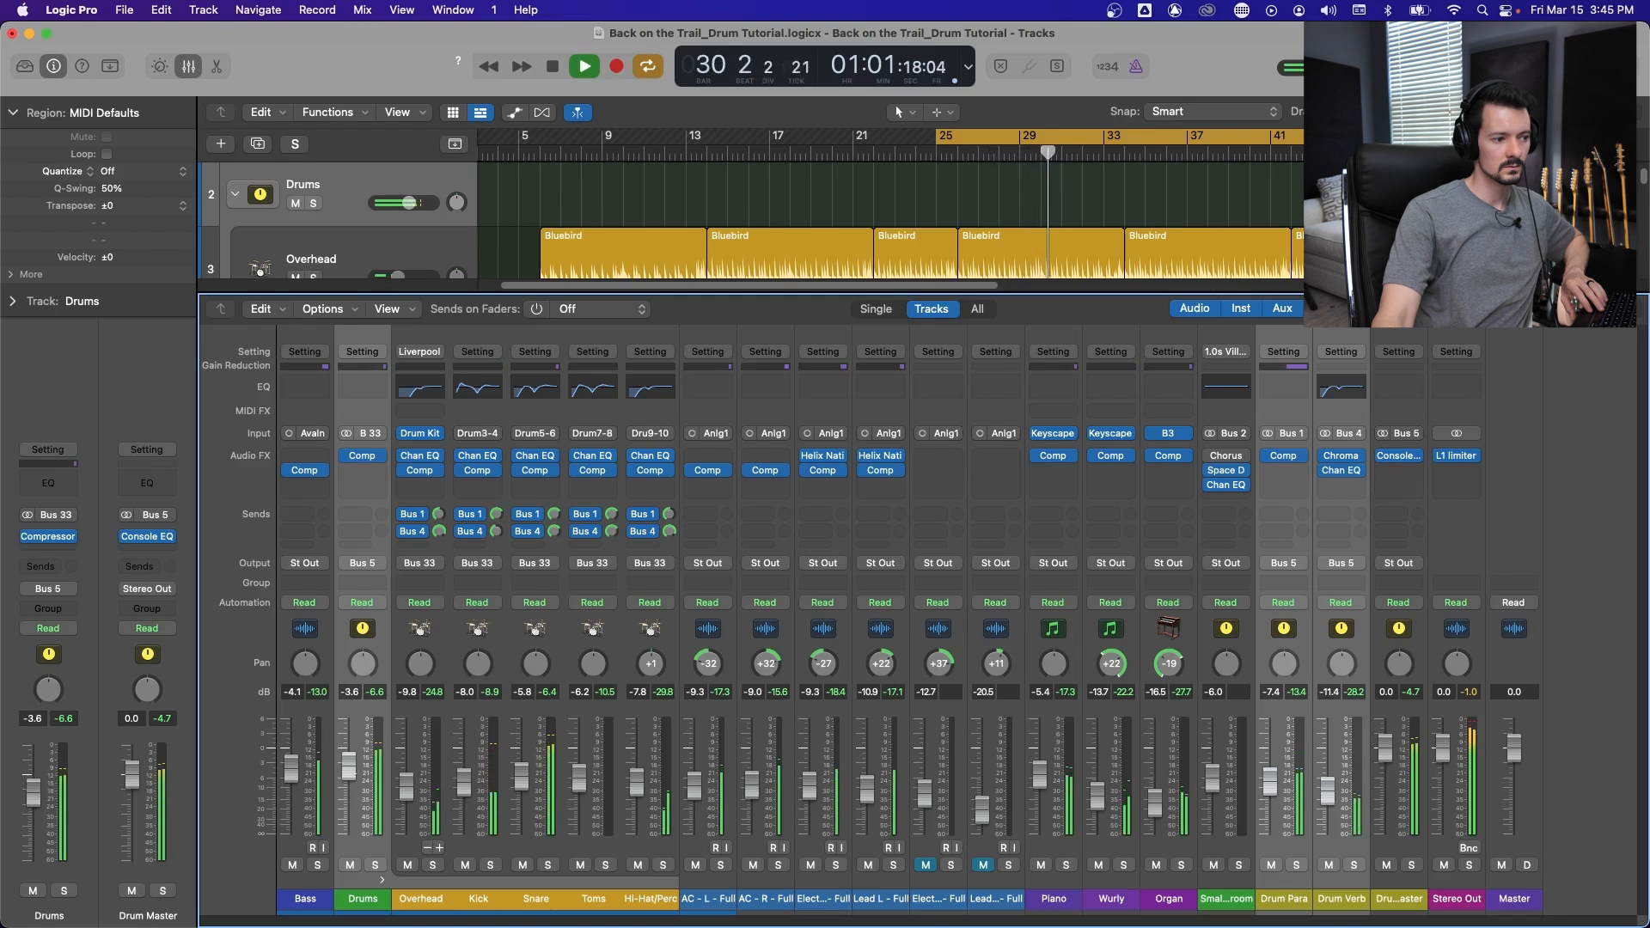
Solo the Drum Master channel and set the Drum Verb fader to -9.0 dB.
click(1399, 633)
click(1412, 866)
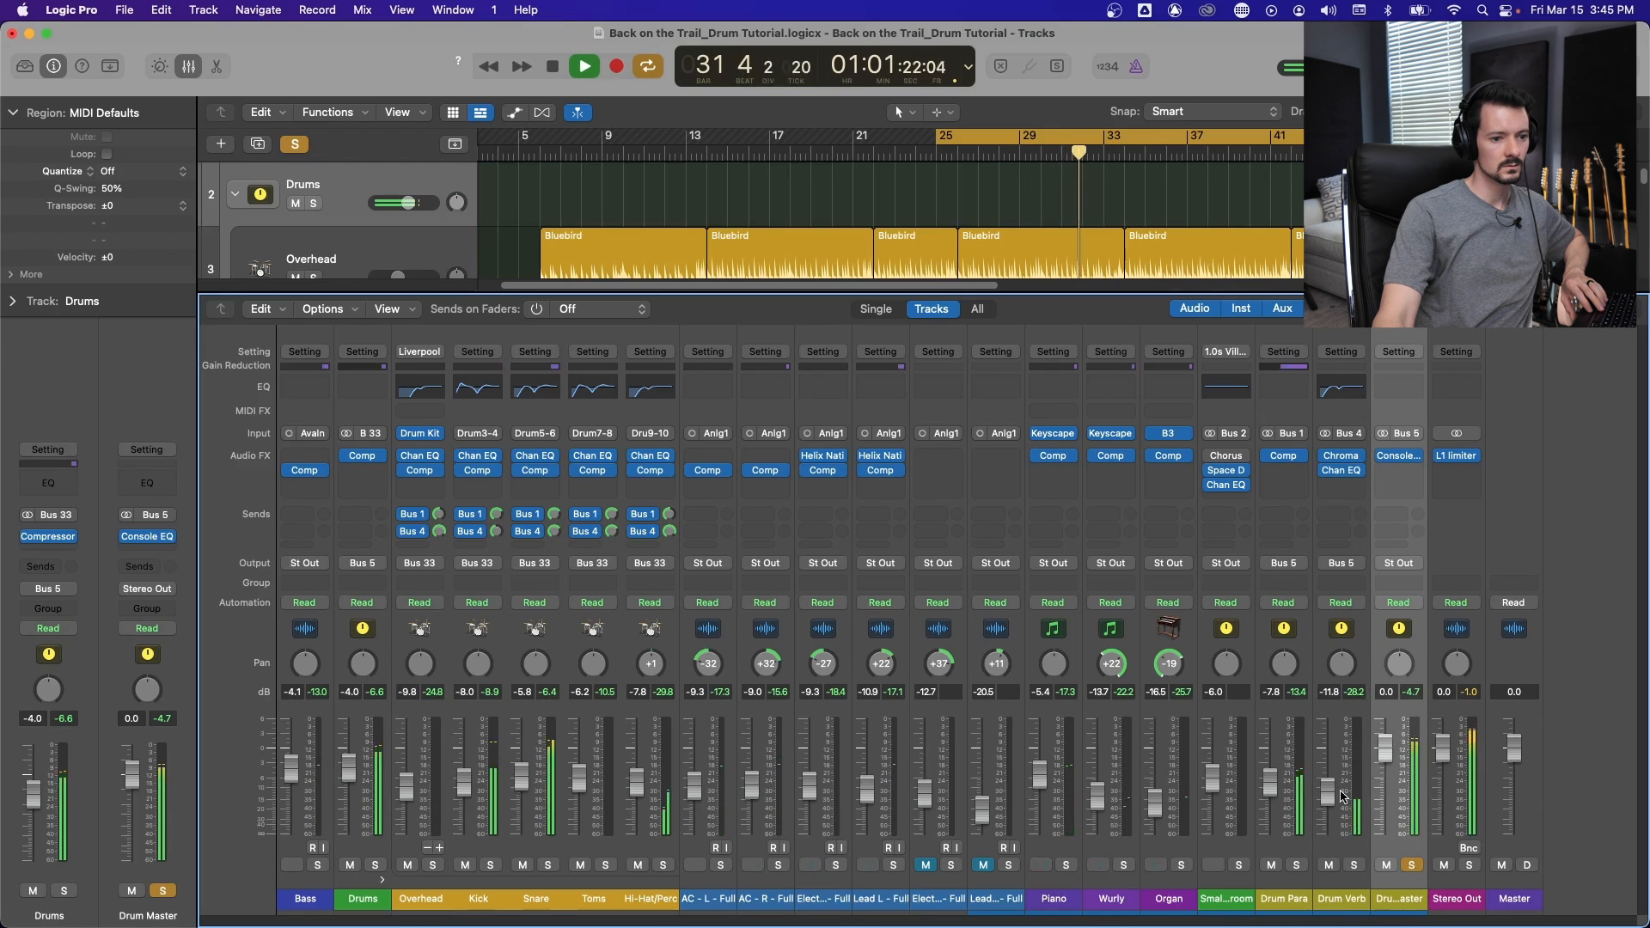
drag(1329, 785, 1329, 784)
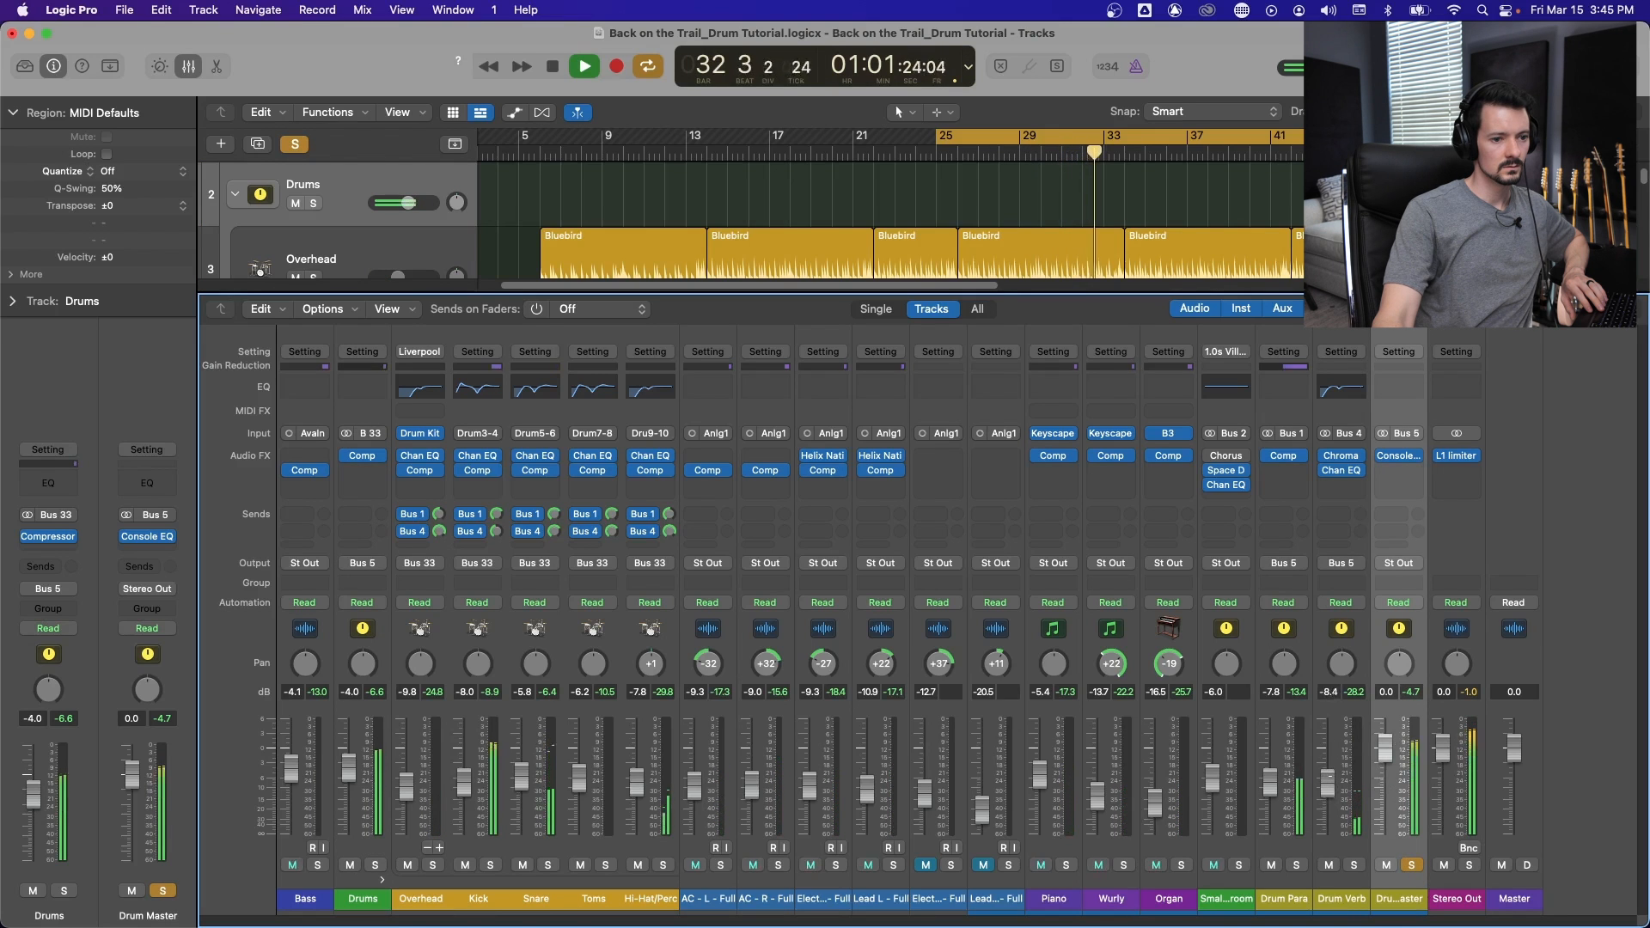
Set the high gain to 1.8 dB in the Drum Master's Vintage Console EQ, audition it, close the plug-in, and unsolo the channel.
click(1404, 457)
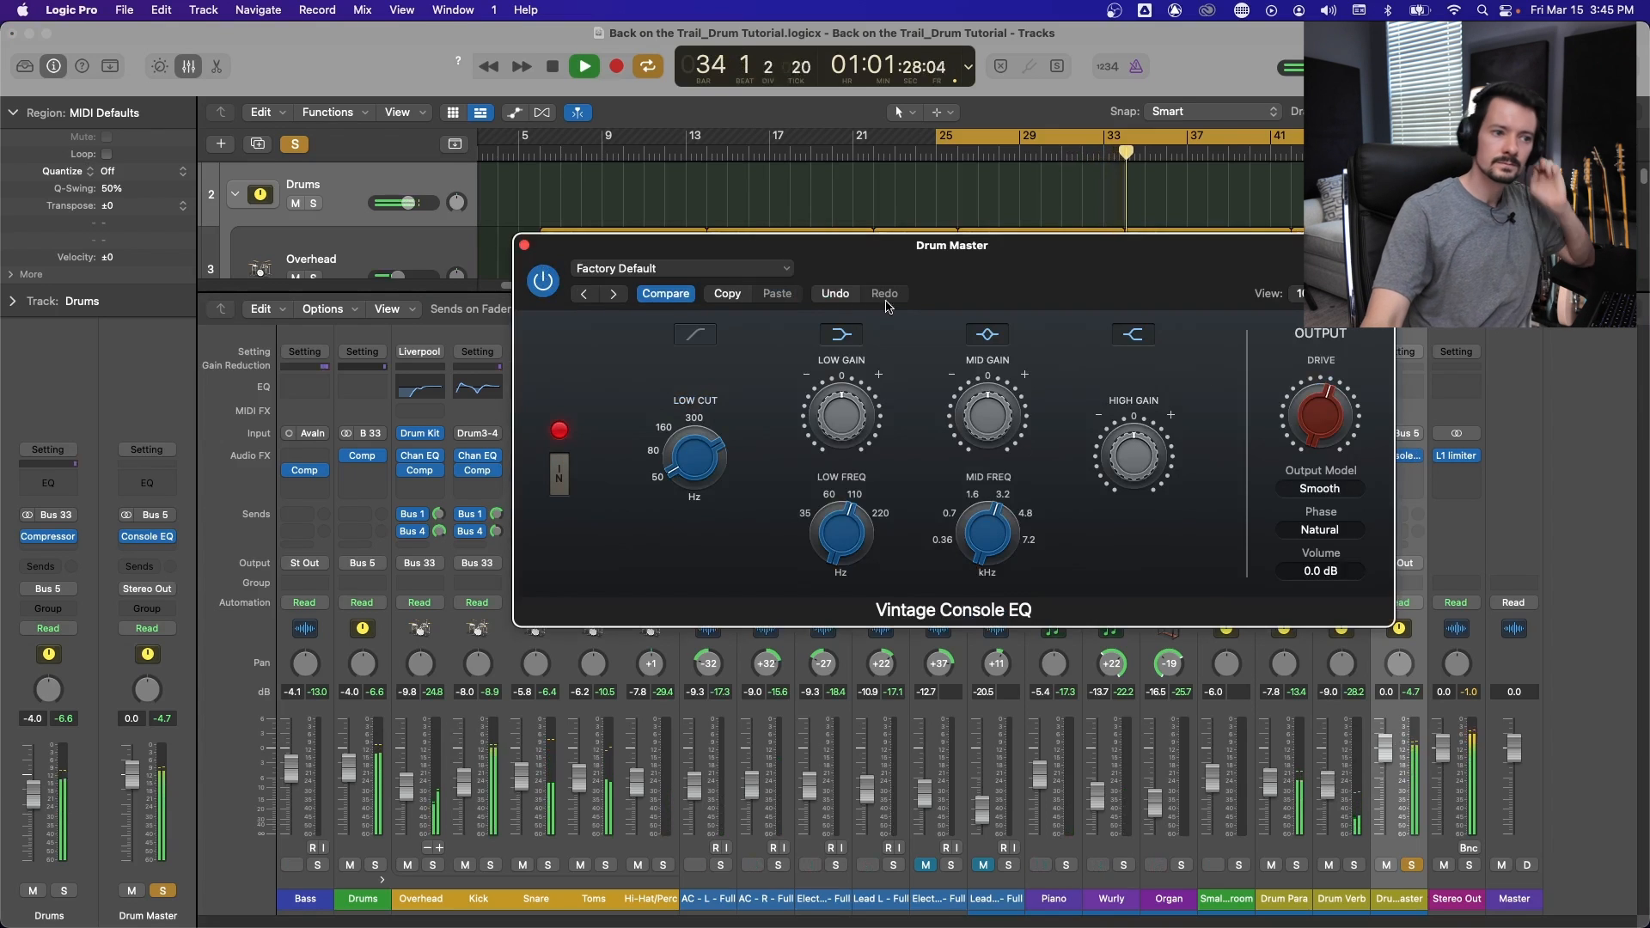
key(space)
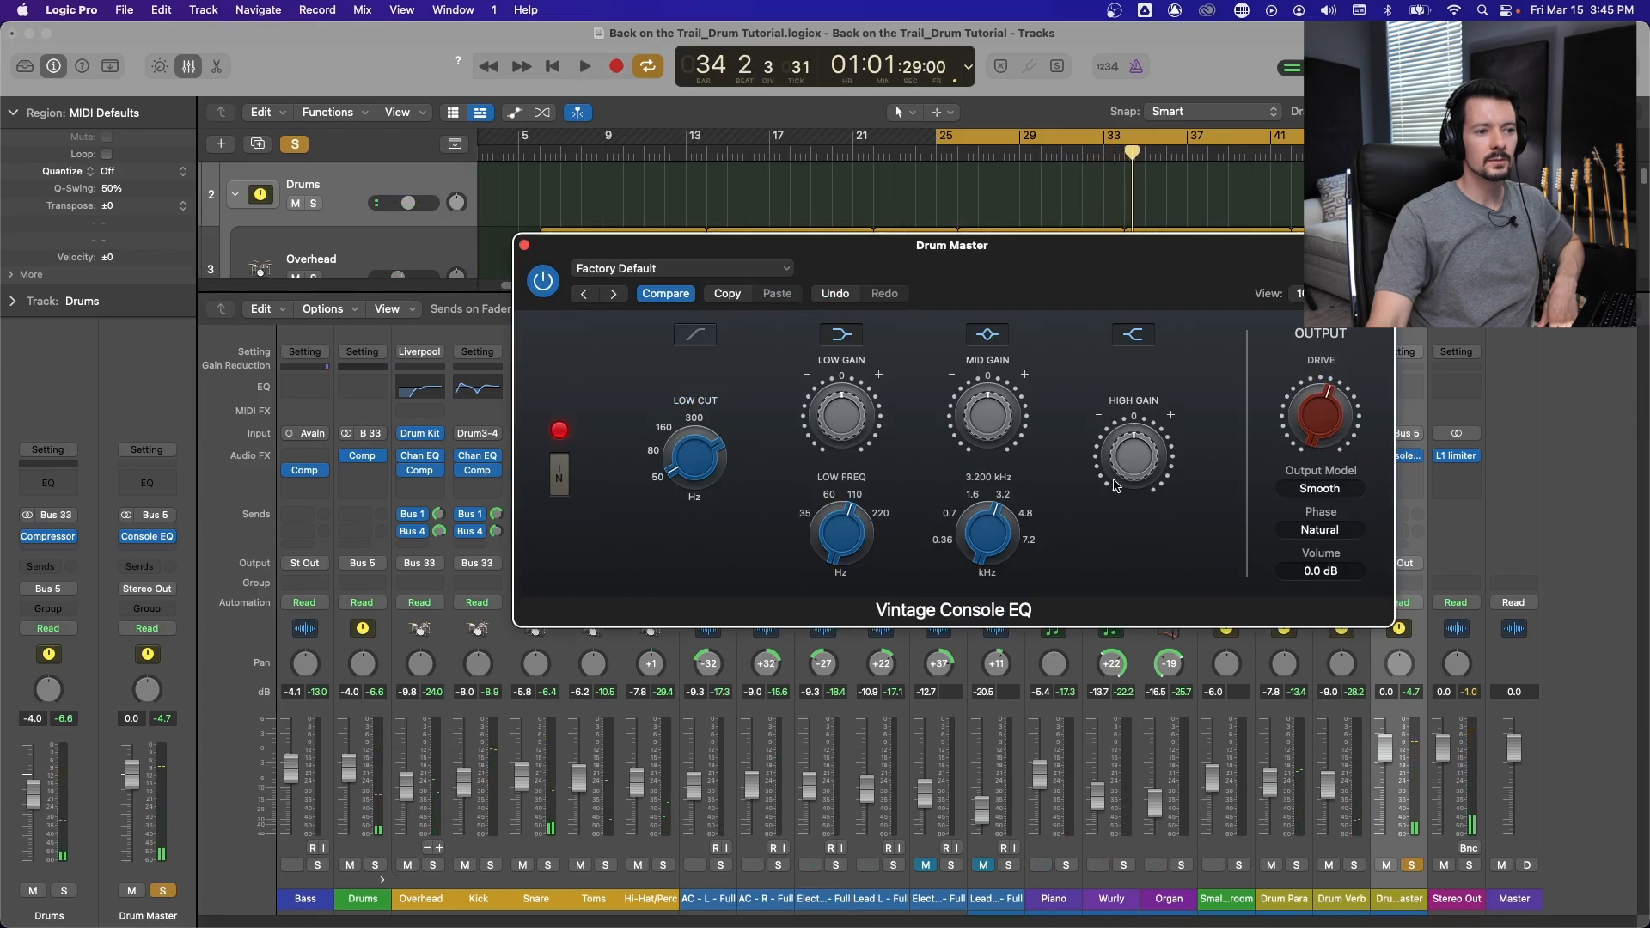
drag(1136, 460, 1142, 444)
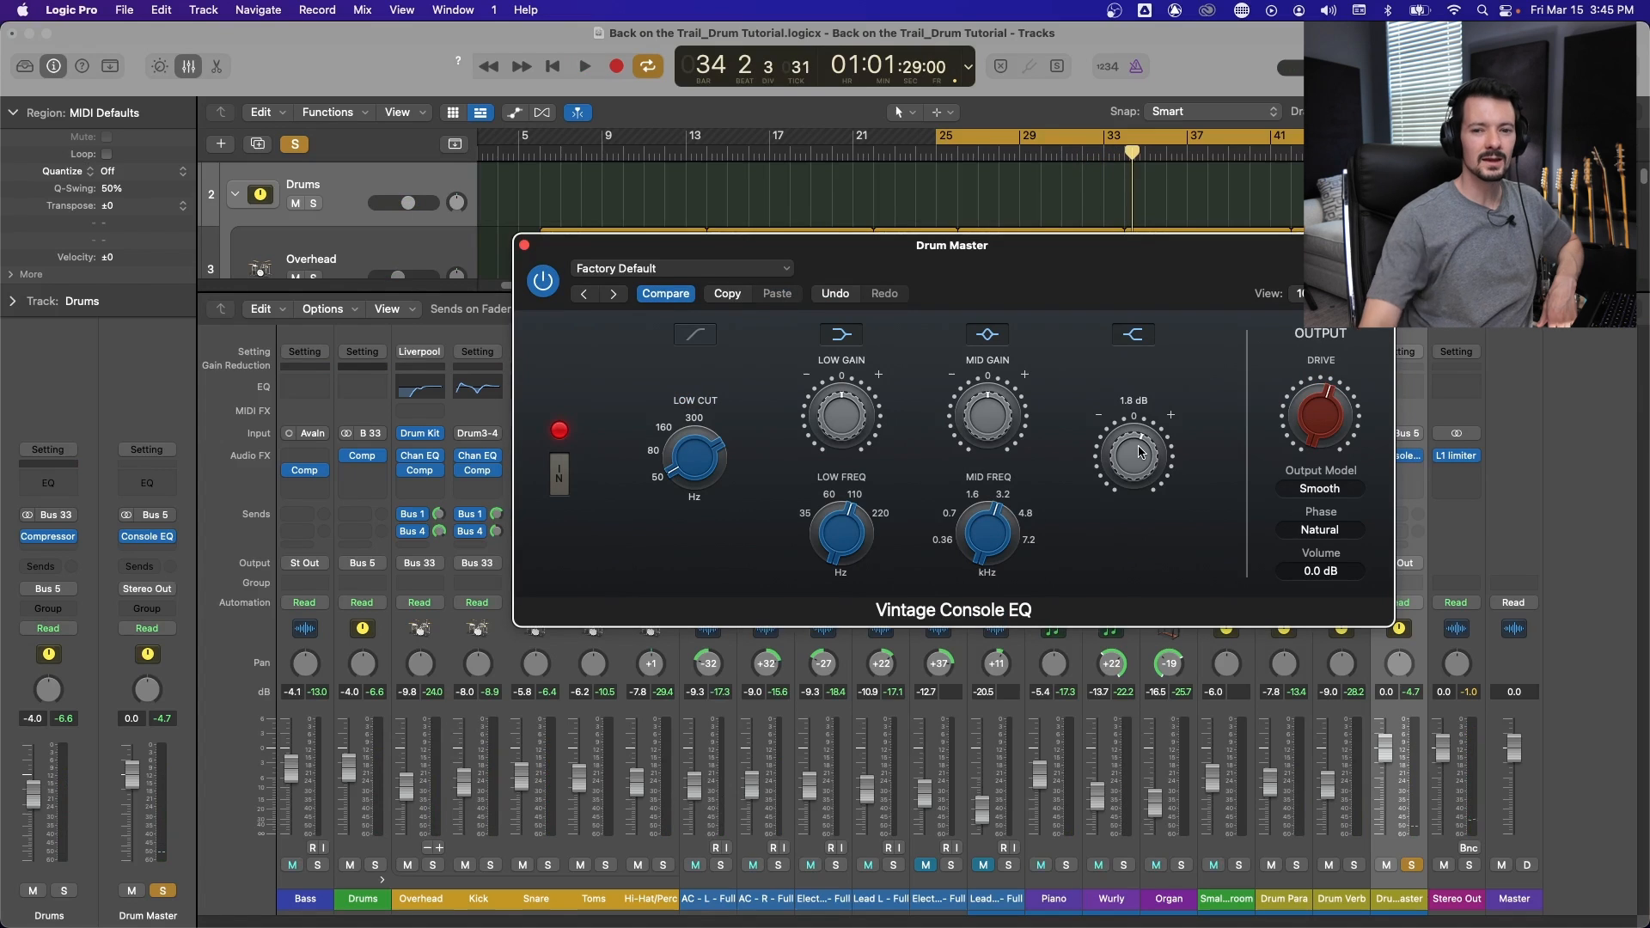
key(space)
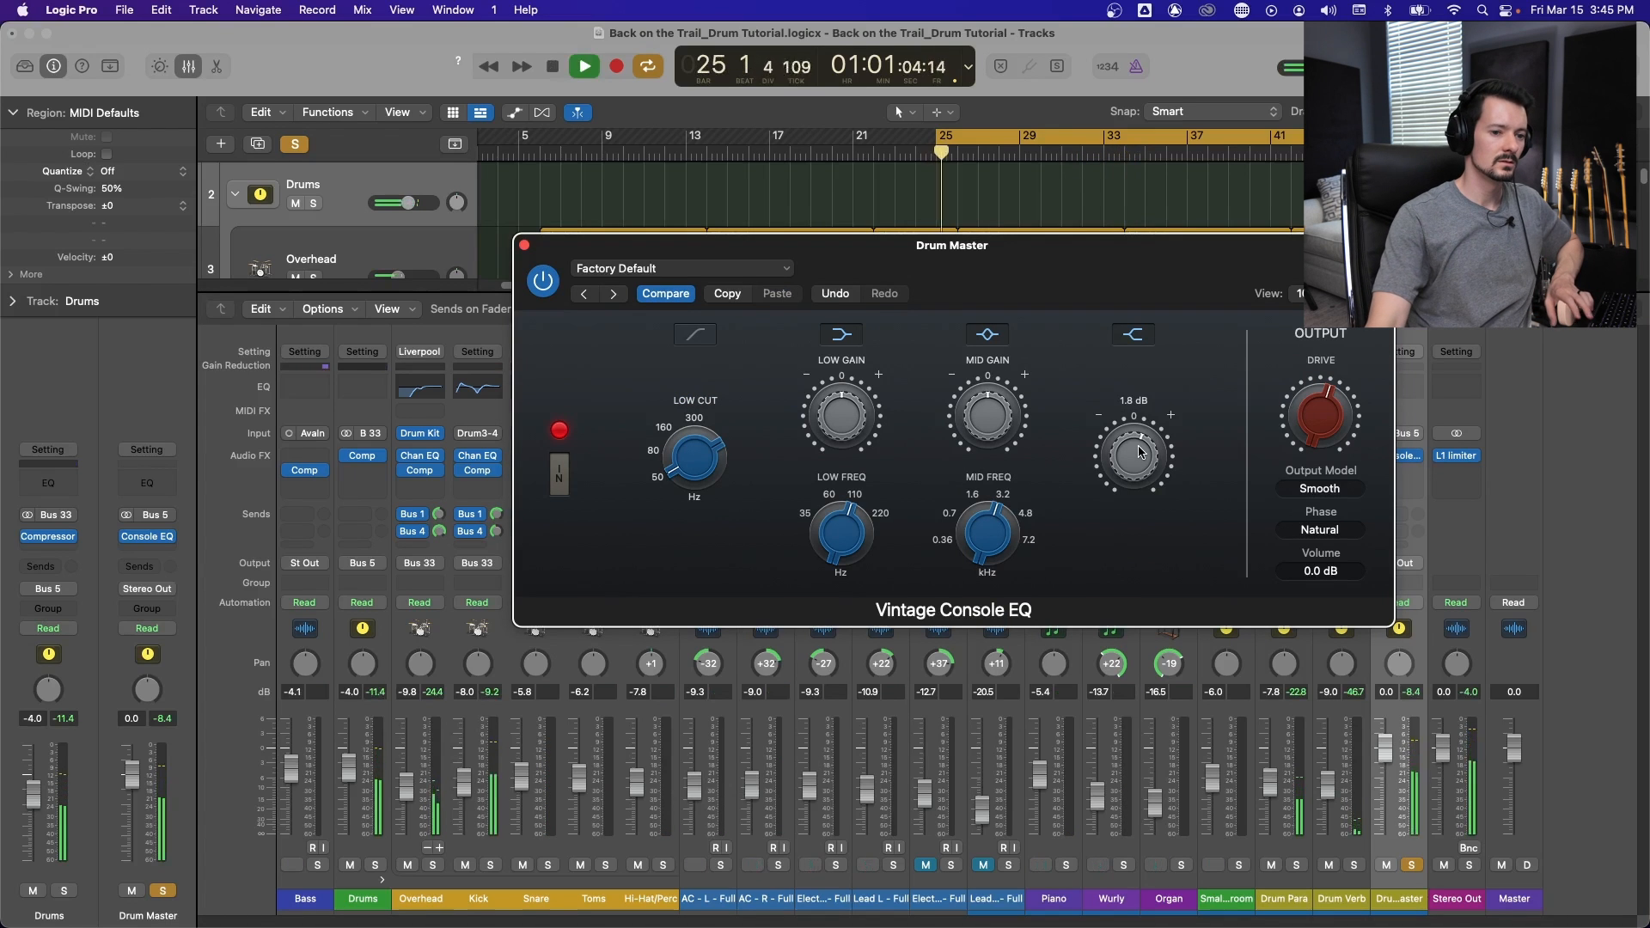
click(525, 246)
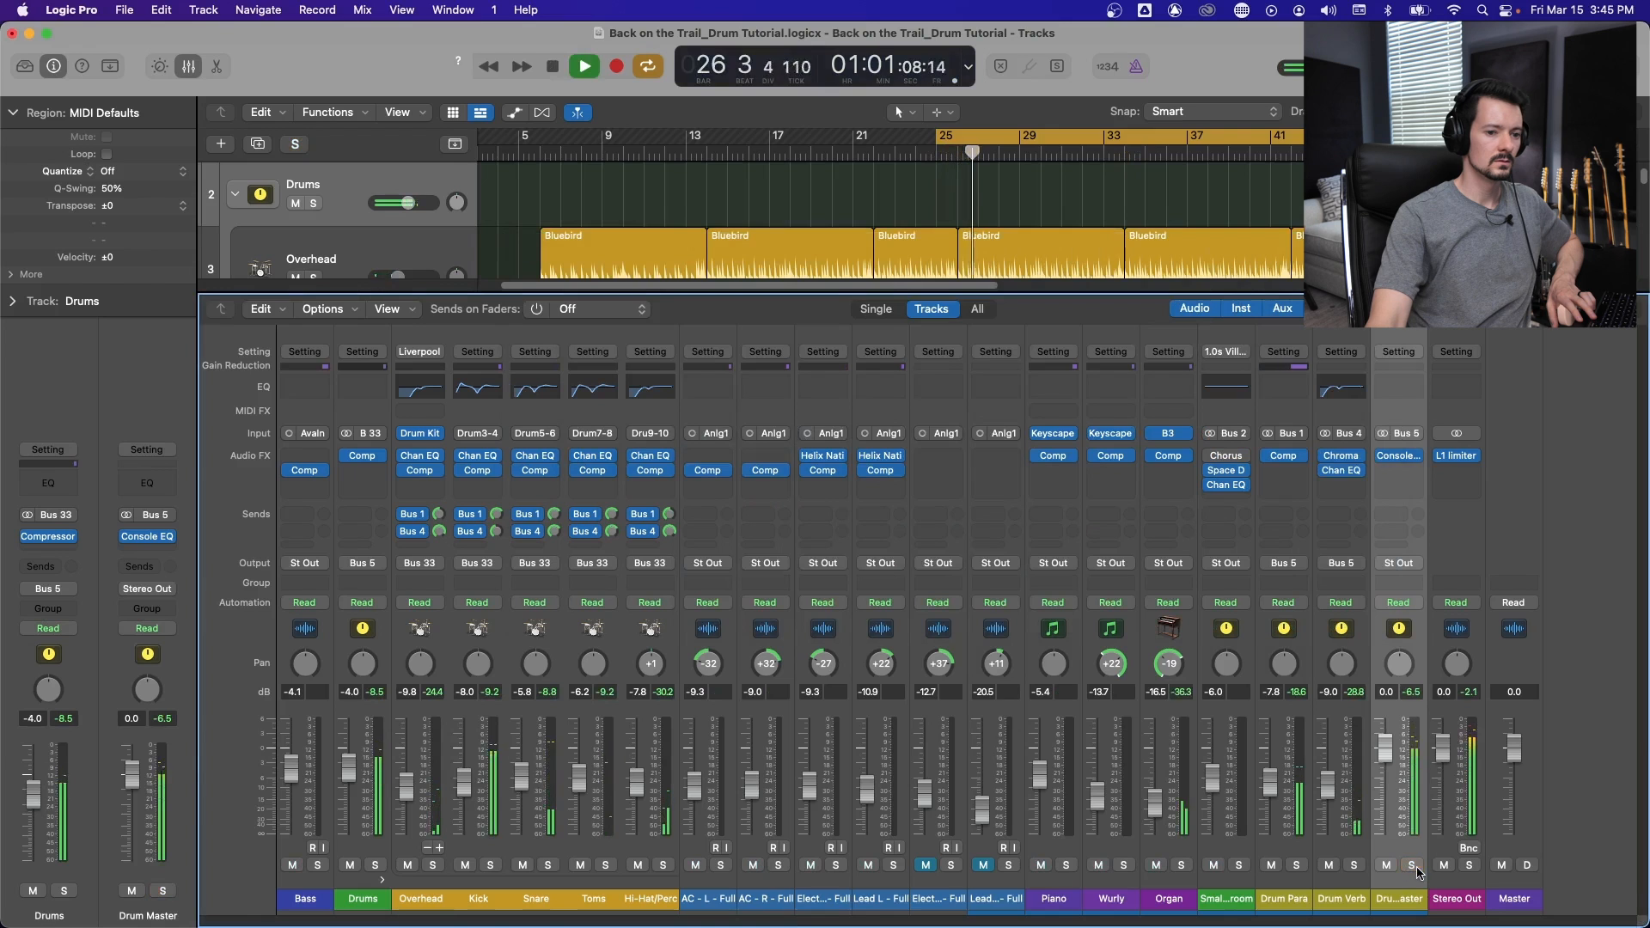
Set the Drum Master fader to -3.9 dB, Kick -6.8, Snare -7.6, Toms -5.0 and Drum Verb -10.2, checking the Snare and Drum Master in solo.
drag(1385, 756, 1385, 786)
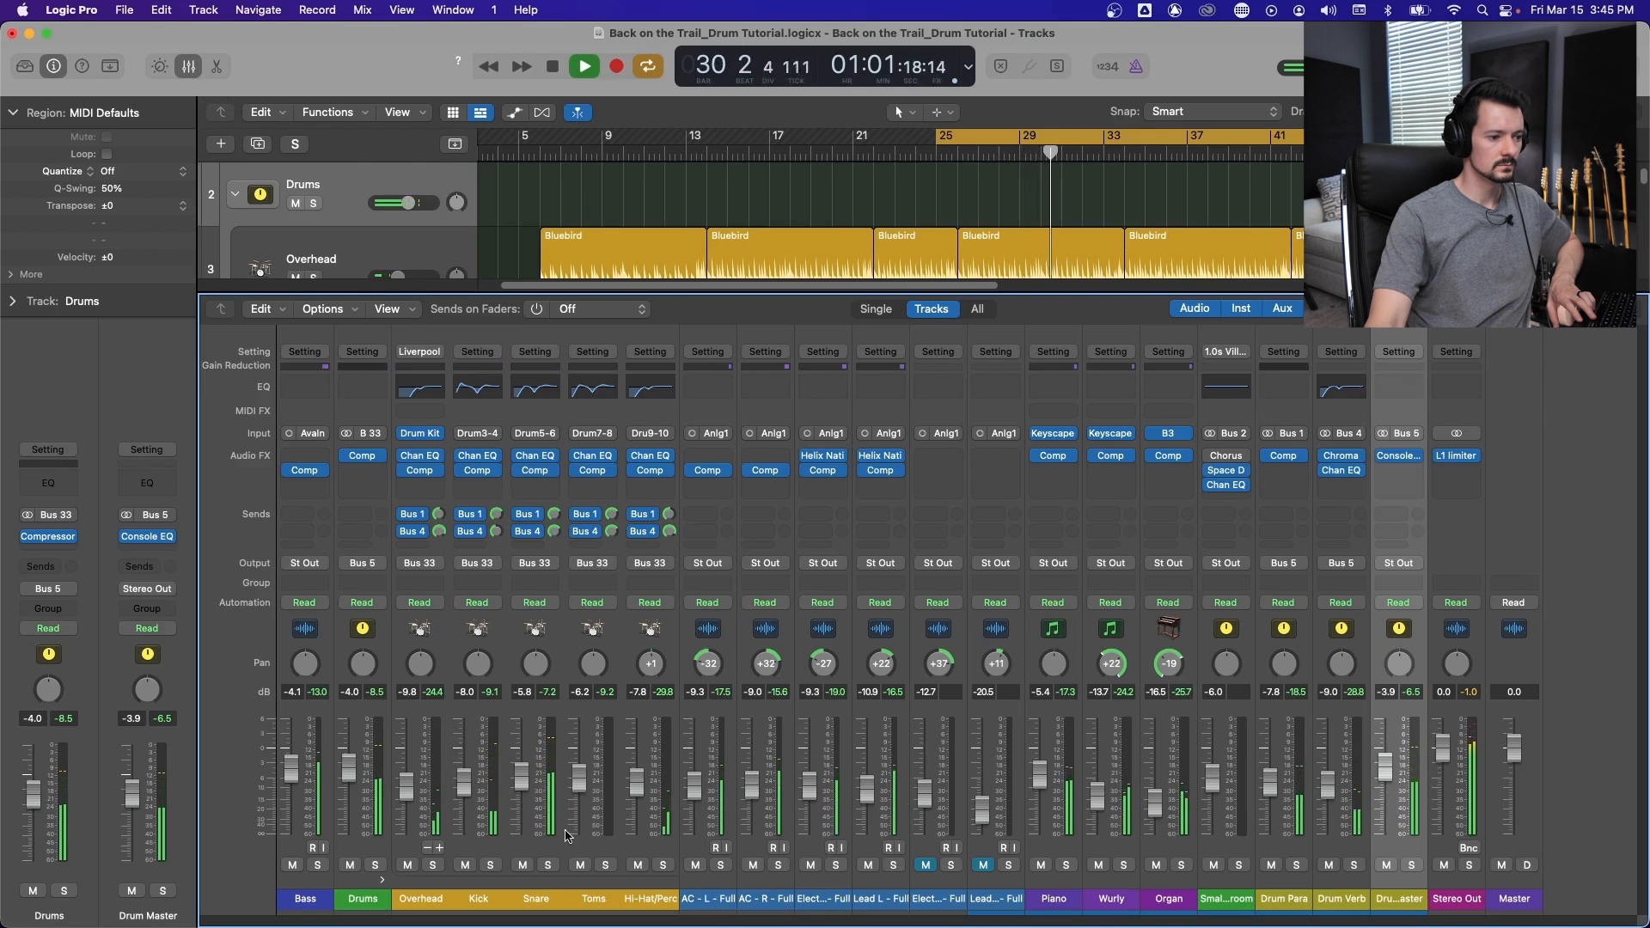
click(547, 864)
click(548, 864)
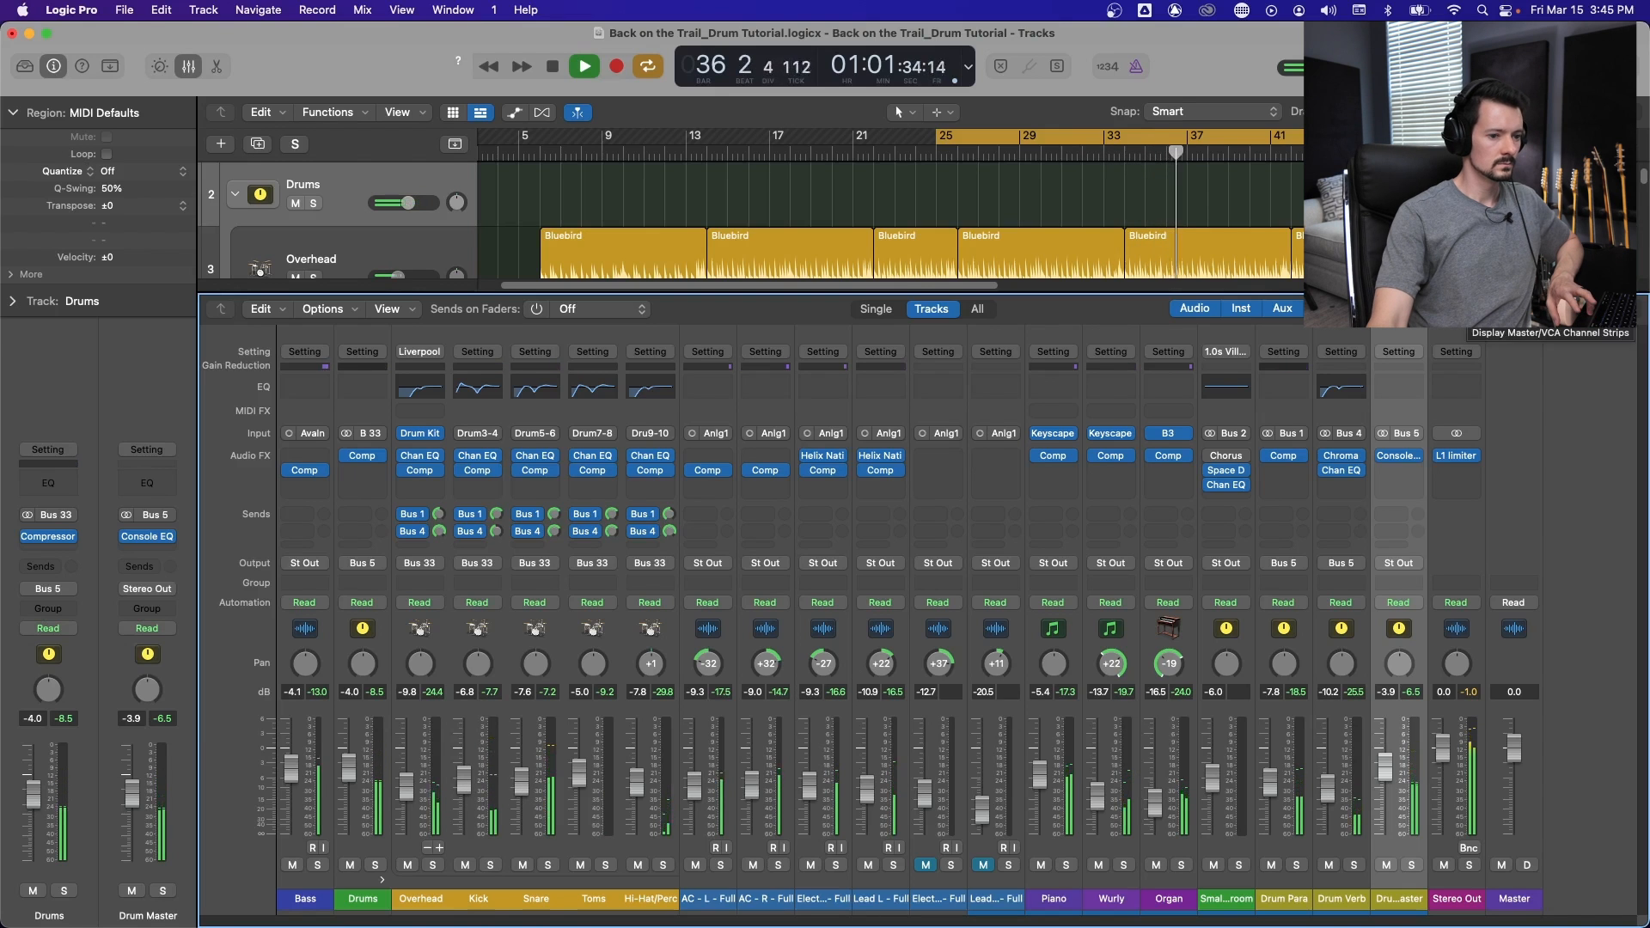
click(1412, 865)
click(1412, 865)
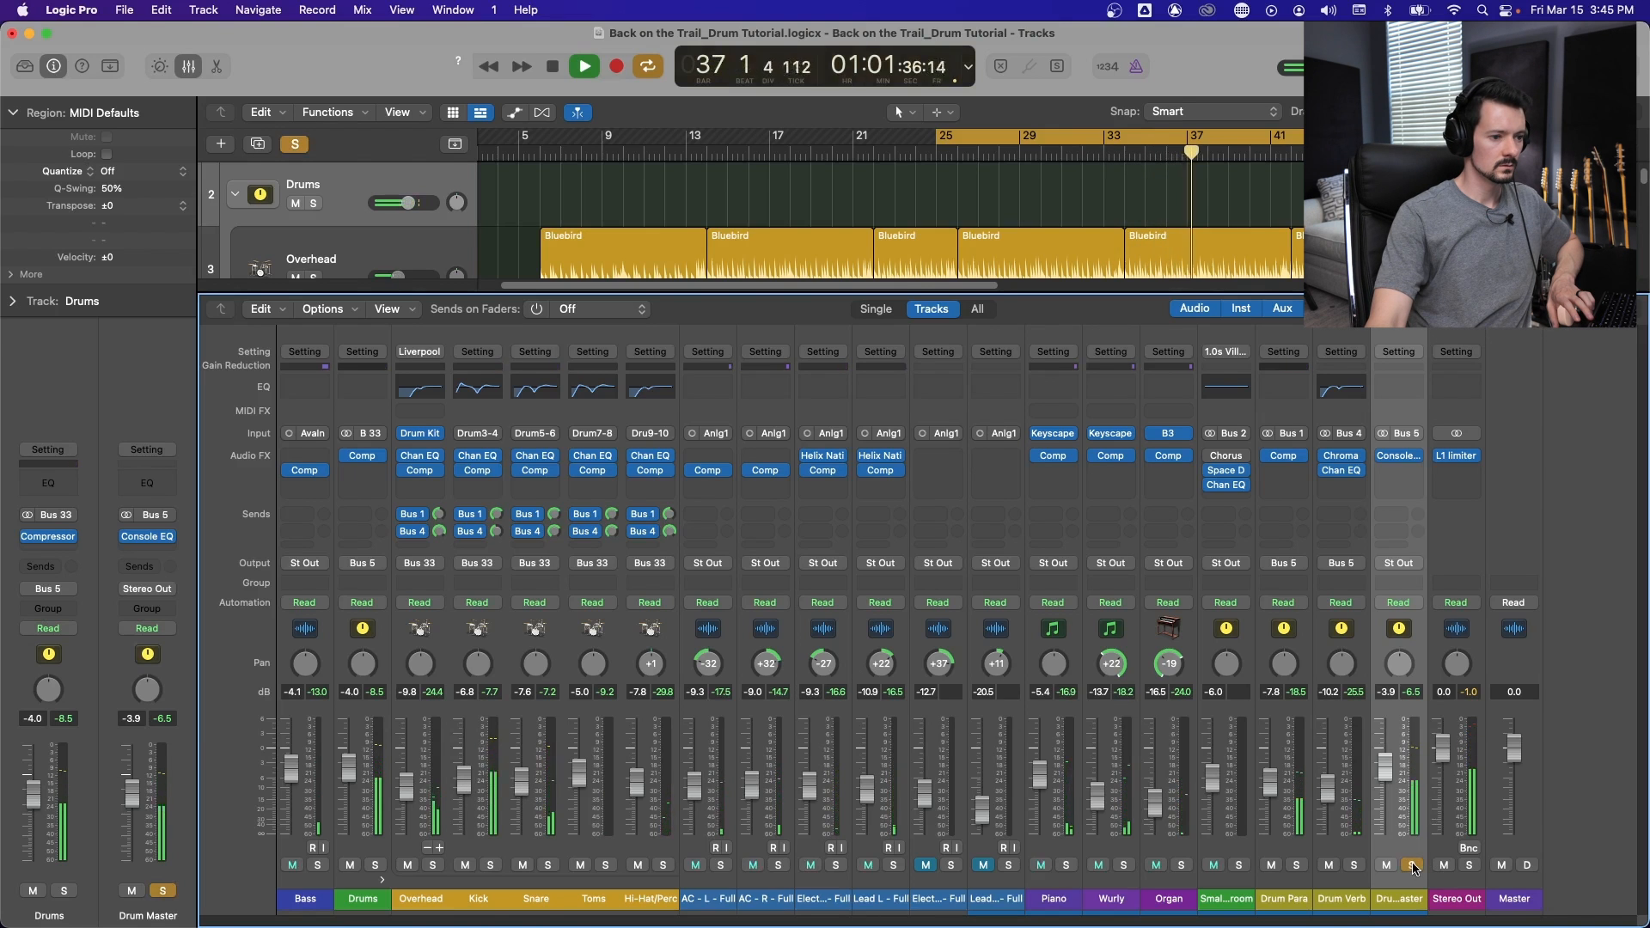